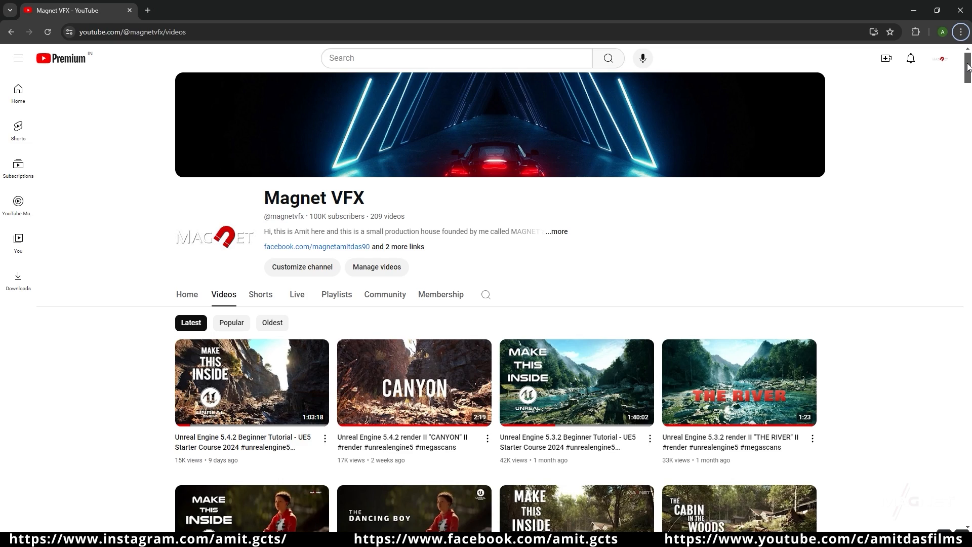
{"action": "mouse_move", "coordinate": [967, 66]}
{"action": "left_mouse_down"}
{"action": "mouse_move", "coordinate": [967, 117]}
{"action": "mouse_move", "coordinate": [968, 58]}
{"action": "left_mouse_up"}
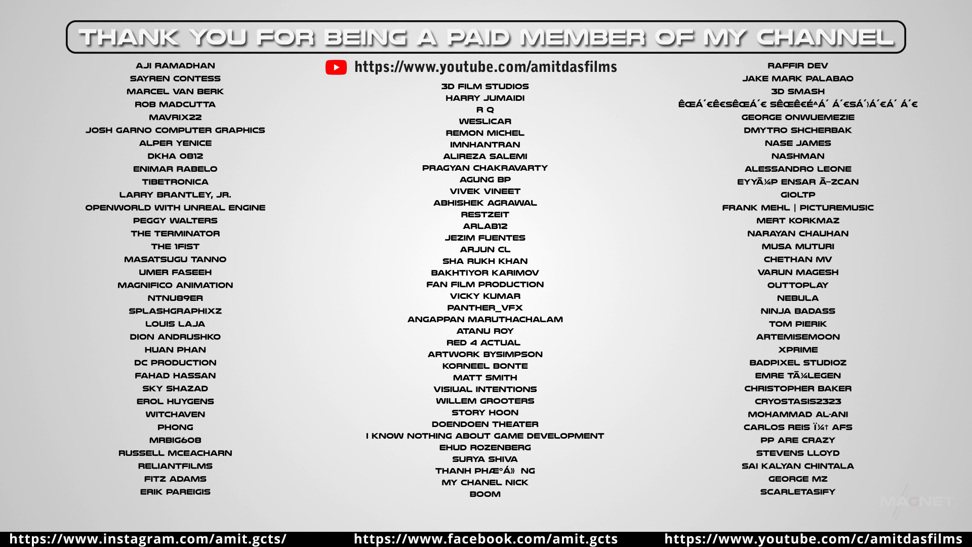
{"action": "left_click", "coordinate": [209, 132]}
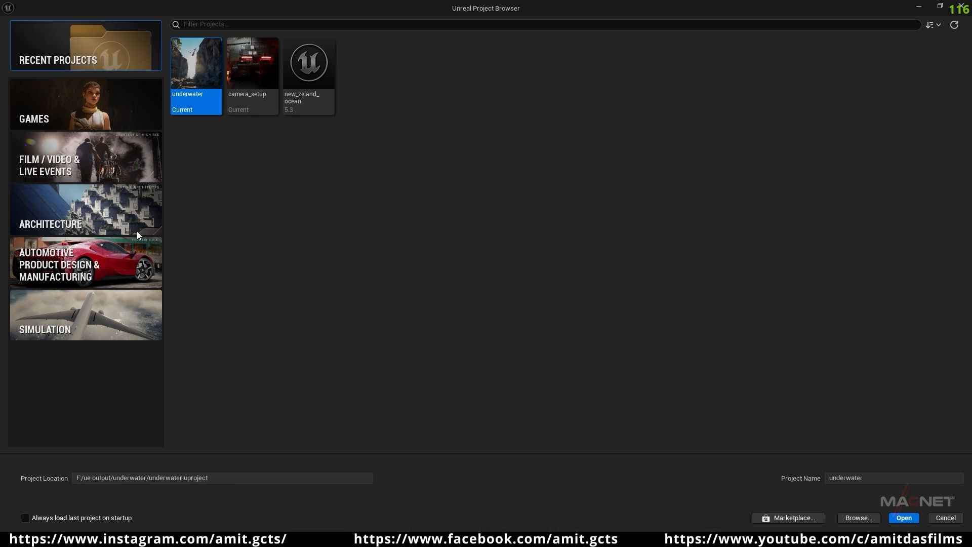
- Choose the Third Person template from the Games category for a new project and open the project name for editing
{"action": "left_click", "coordinate": [63, 106]}
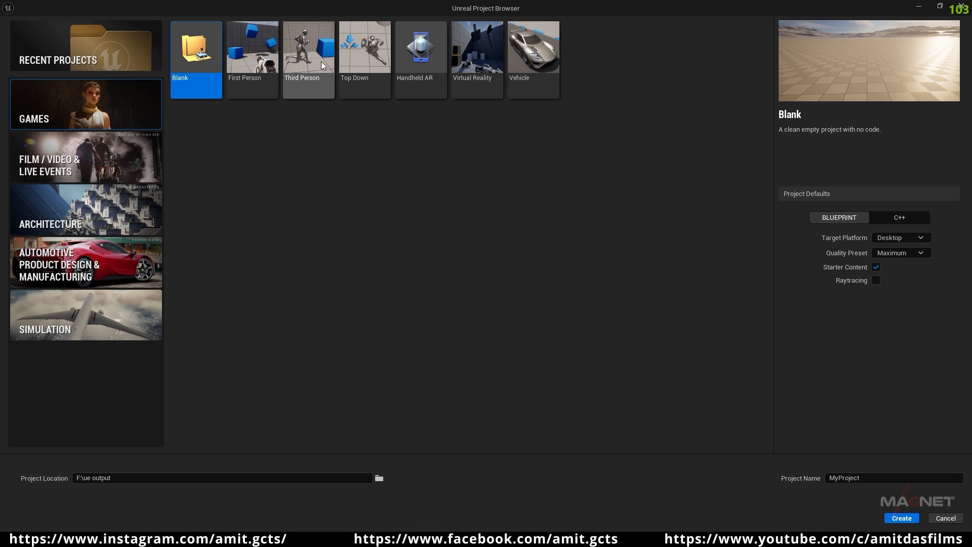
{"action": "left_click", "coordinate": [302, 56]}
{"action": "left_click", "coordinate": [844, 479]}
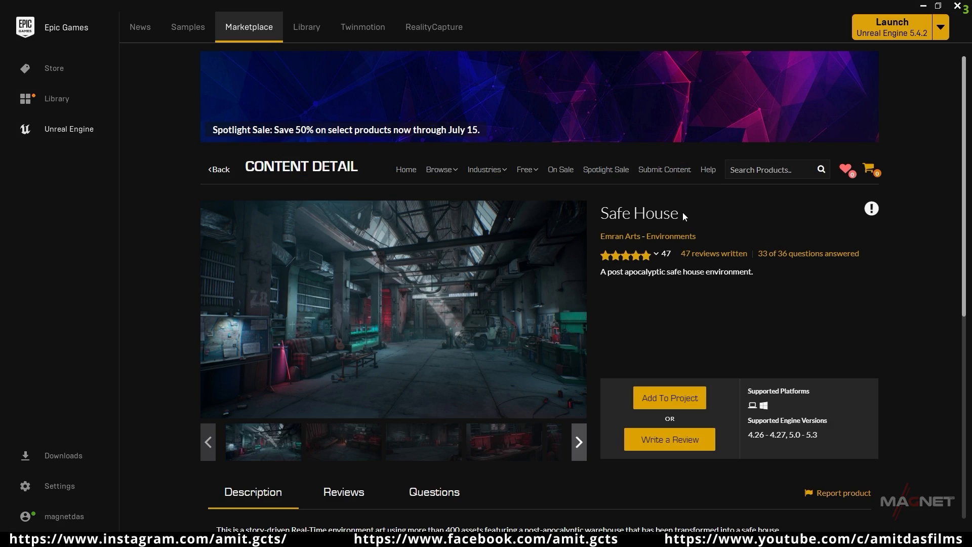
- Add the Safe House marketplace asset to the tutorial project, showing all projects and selecting version 5.3 for compatibility
{"action": "left_click_drag", "start_coordinate": [683, 212], "coordinate": [601, 213]}
{"action": "left_click", "coordinate": [712, 216]}
{"action": "left_click", "coordinate": [676, 399]}
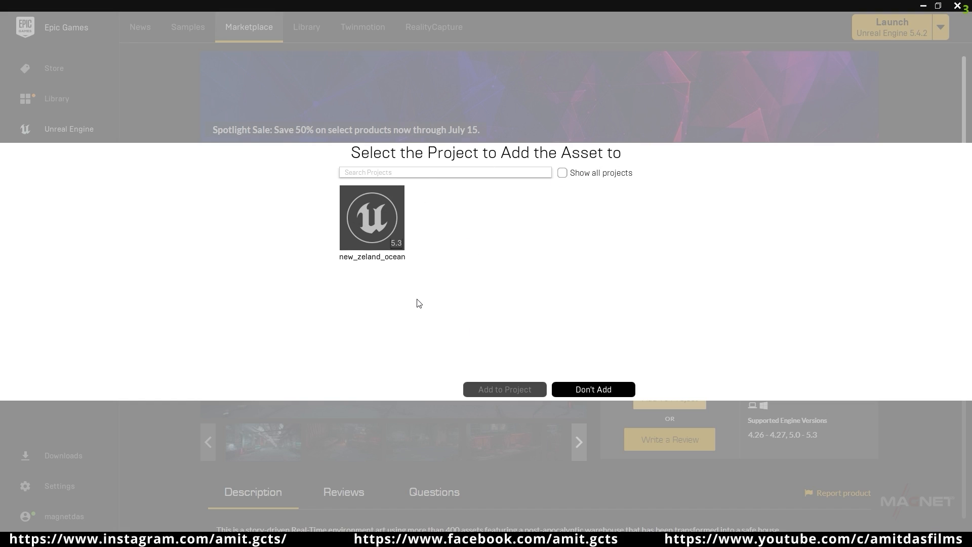
{"action": "left_click", "coordinate": [562, 173]}
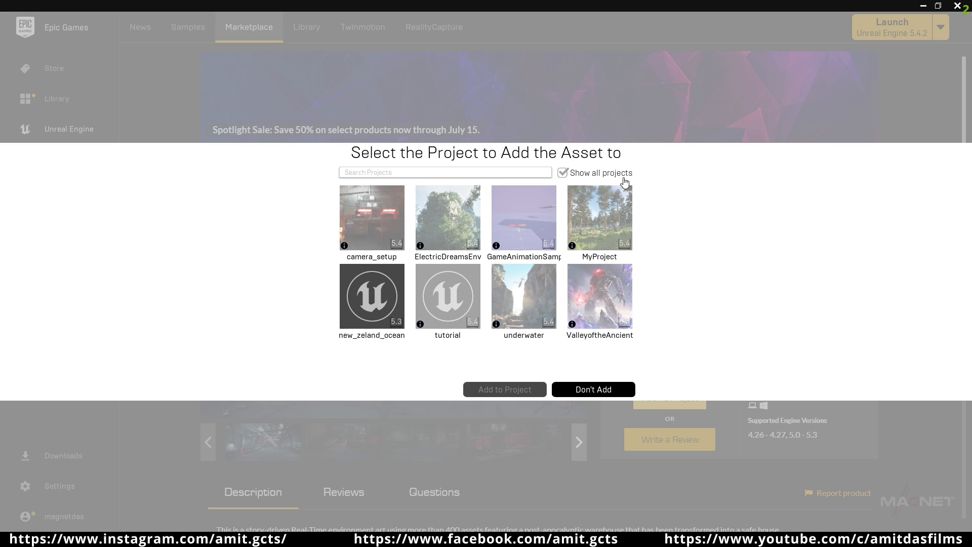
{"action": "left_click", "coordinate": [450, 294]}
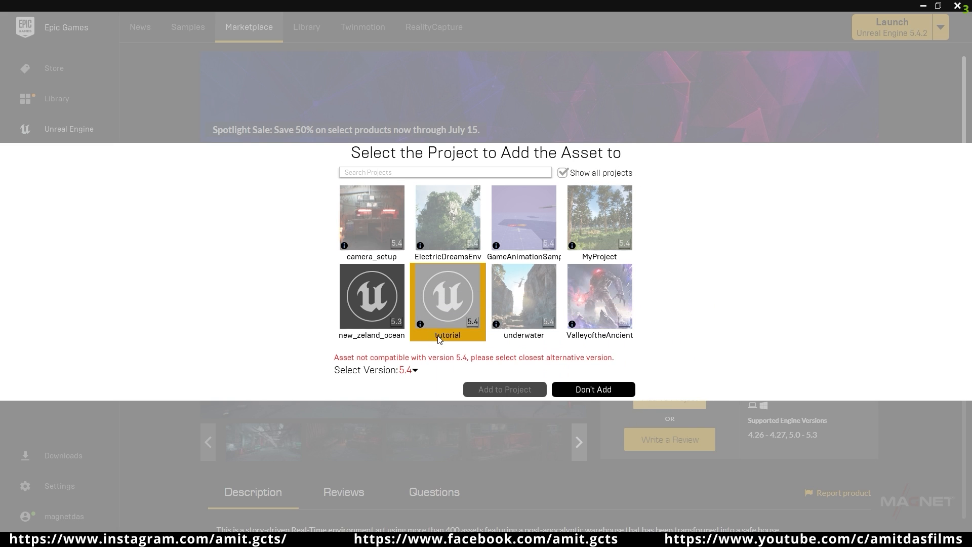
{"action": "left_click", "coordinate": [414, 370]}
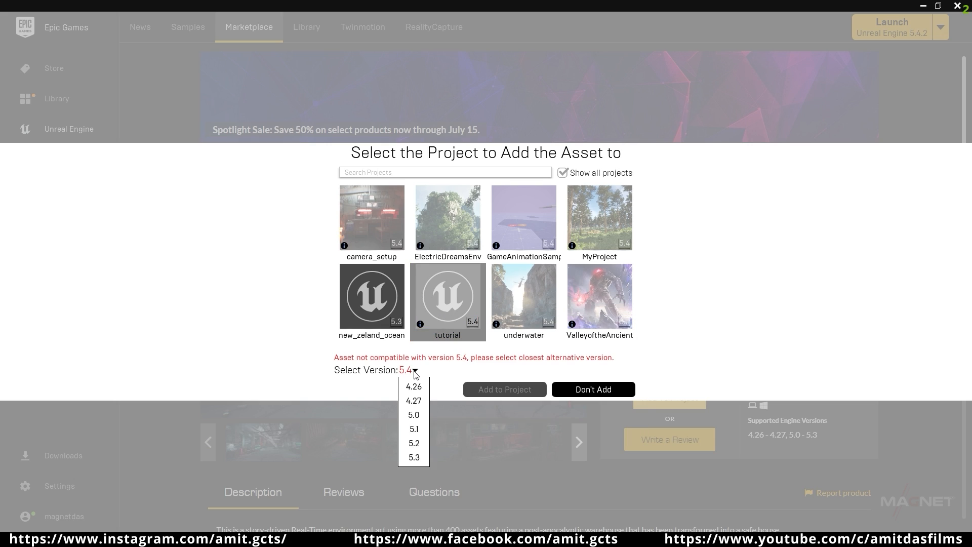
{"action": "left_click", "coordinate": [414, 458]}
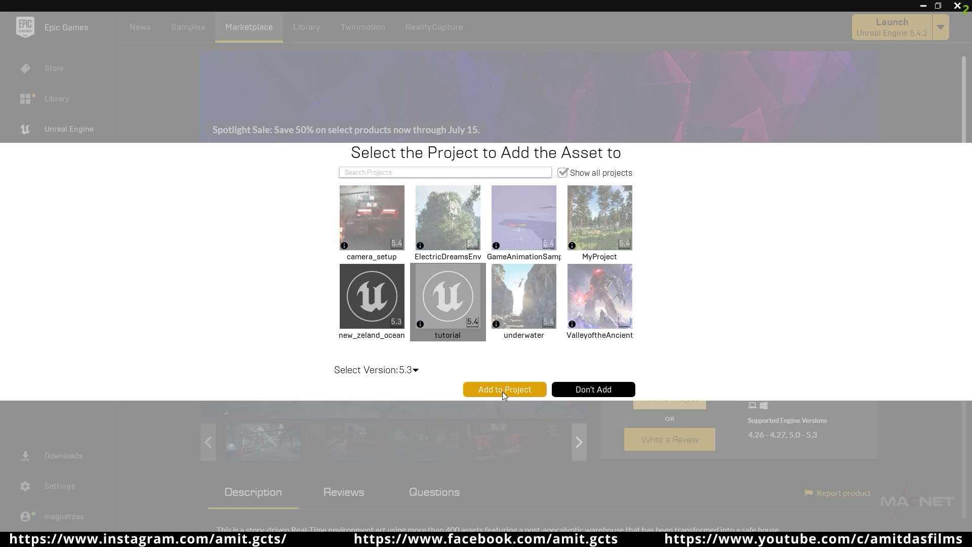
{"action": "left_click", "coordinate": [503, 389]}
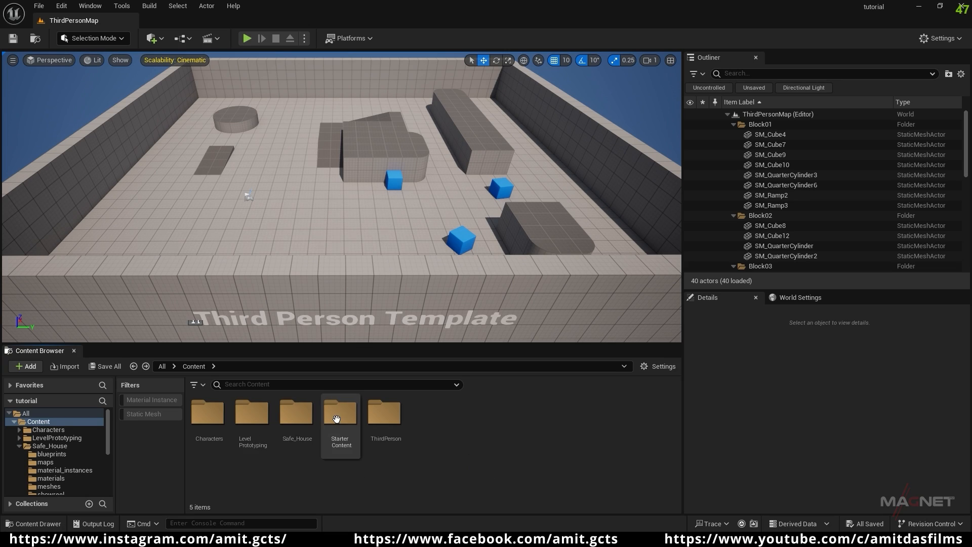
- Open the Safe_House level from the maps folder of the Safe_House content
{"action": "double_click", "coordinate": [298, 416]}
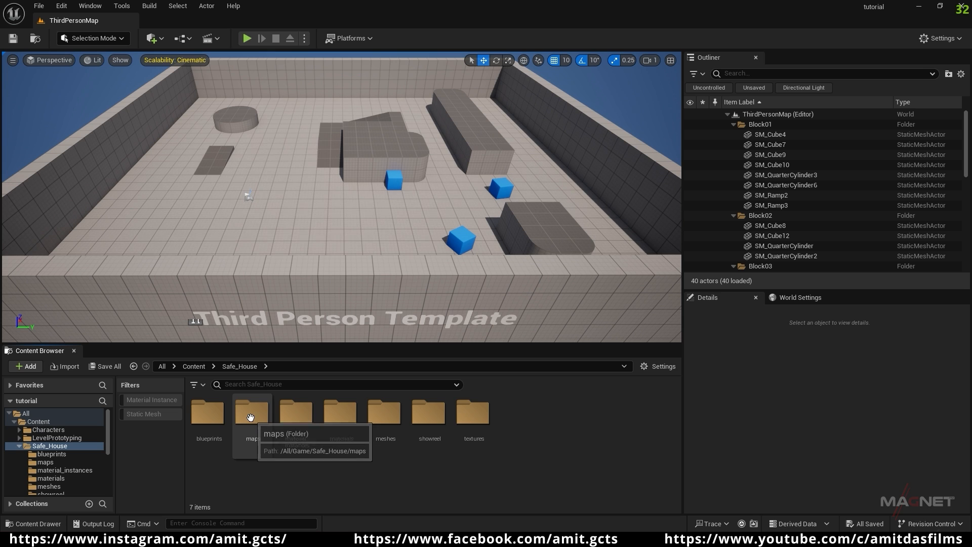
{"action": "double_click", "coordinate": [266, 417]}
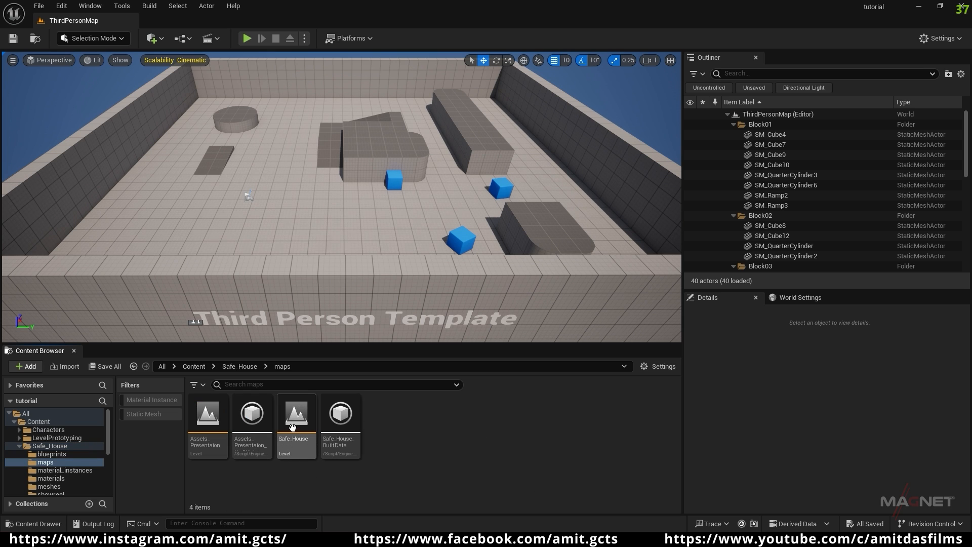
{"action": "double_click", "coordinate": [297, 416]}
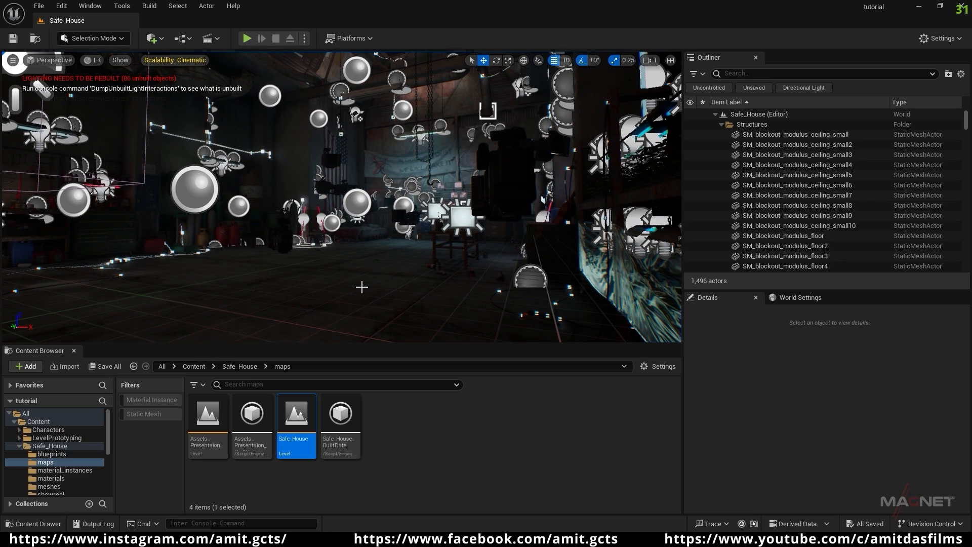
- Turn on game view to hide the light icons in the Safe_House level
{"action": "key", "text": "g"}
{"action": "right_click_drag", "start_coordinate": [363, 286], "coordinate": [425, 286]}
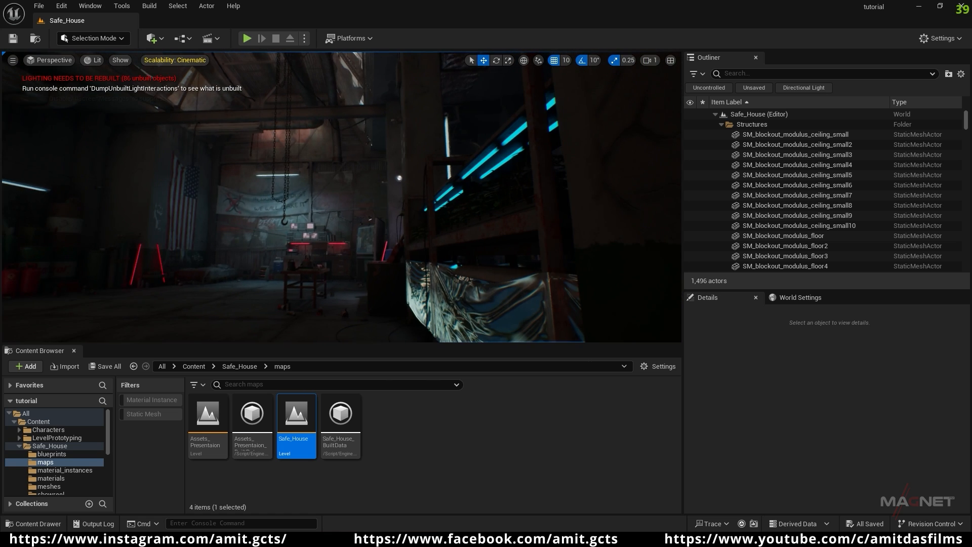
{"action": "left_click", "coordinate": [348, 296]}
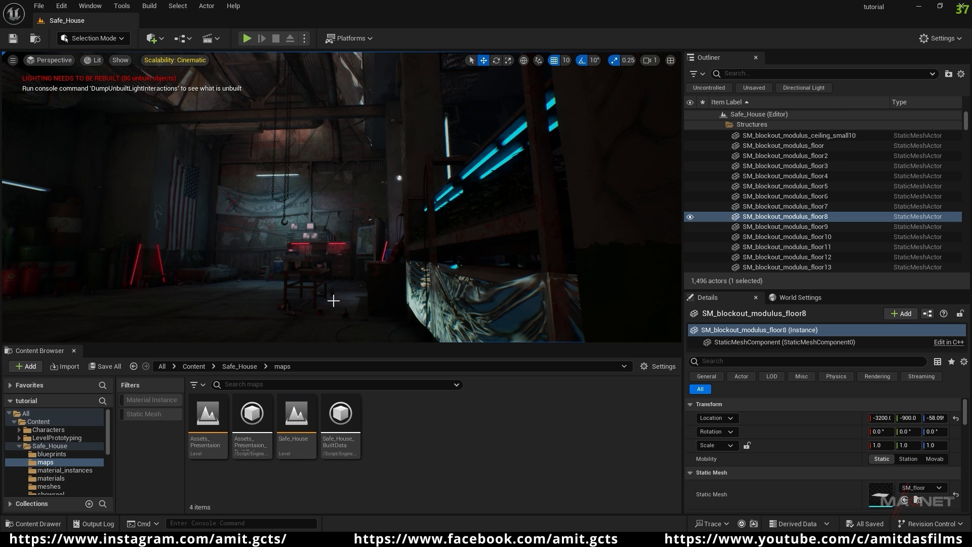
- Set the light mobility of the red fluorescent wall light above the desk radio to Movable
{"action": "right_click_drag", "start_coordinate": [332, 300], "coordinate": [304, 243]}
{"action": "key", "text": "w"}
{"action": "scroll", "coordinate": [354, 300], "scroll_direction": "up", "scroll_amount": 4}
{"action": "key", "text": "w"}
{"action": "scroll", "coordinate": [357, 284], "scroll_direction": "down", "scroll_amount": 4}
{"action": "key", "text": "w"}
{"action": "key", "text": "w"}
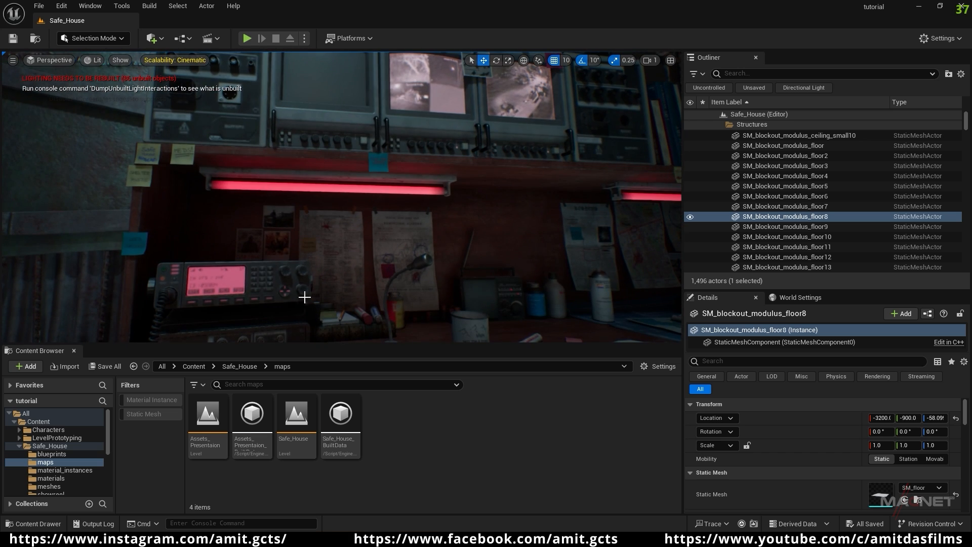
{"action": "left_click", "coordinate": [352, 189]}
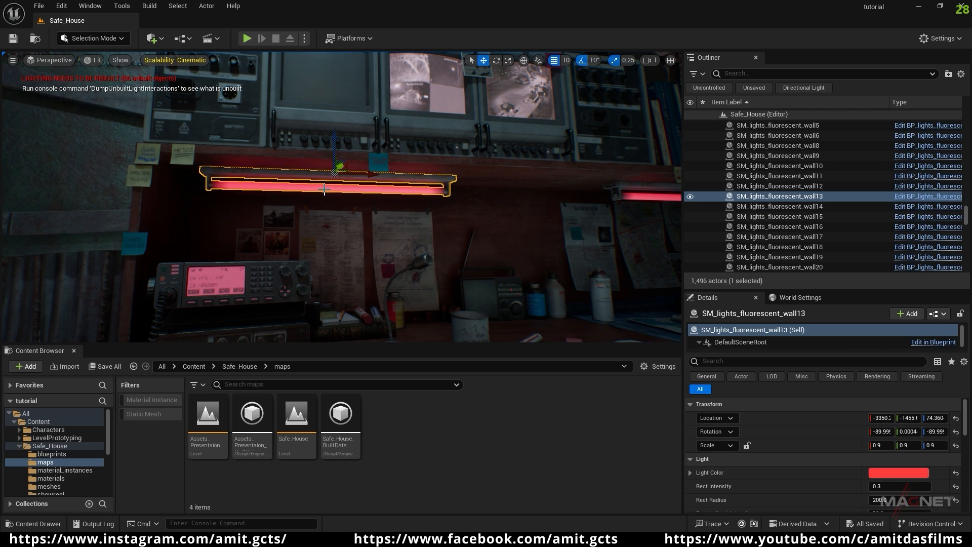
{"action": "scroll", "coordinate": [786, 445], "scroll_direction": "down", "scroll_amount": 1}
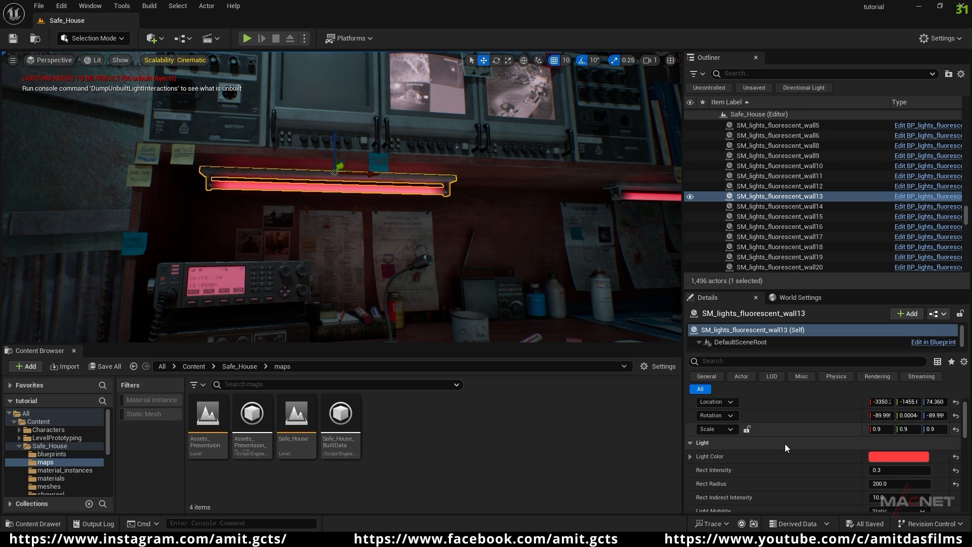
{"action": "scroll", "coordinate": [785, 444], "scroll_direction": "down", "scroll_amount": 2}
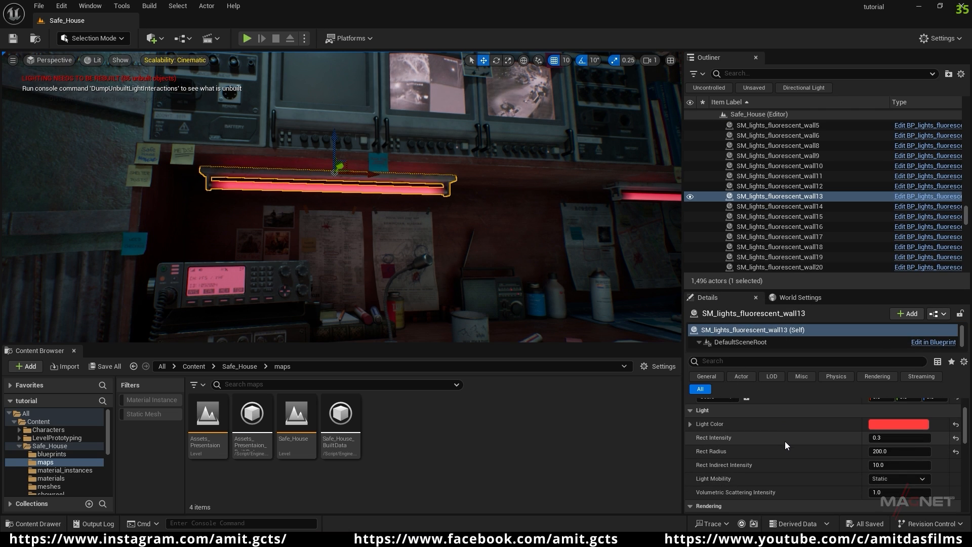
{"action": "left_click", "coordinate": [900, 479]}
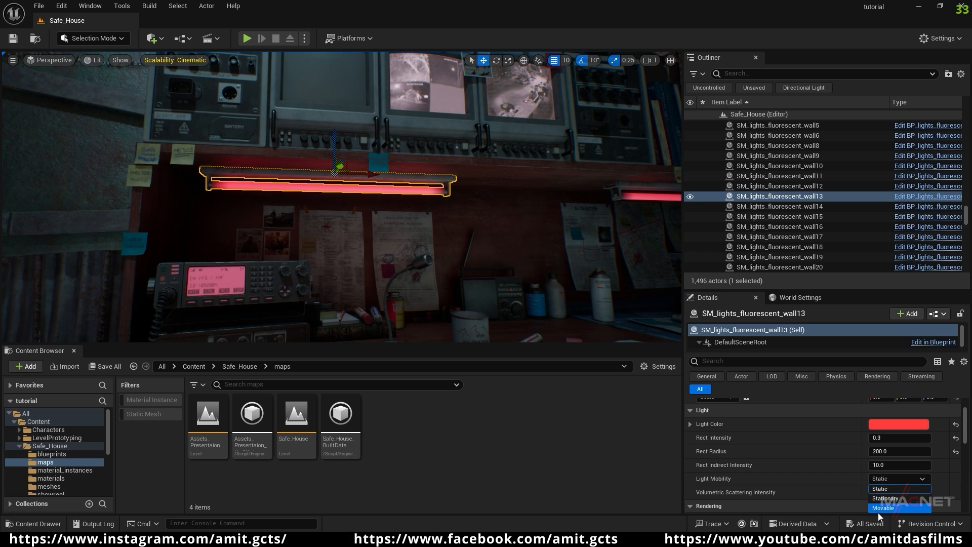
{"action": "left_click", "coordinate": [891, 508]}
- Set the light mobility of the second red fluorescent light, above the open book on the desk, to Movable
{"action": "right_click_drag", "start_coordinate": [434, 282], "coordinate": [351, 159]}
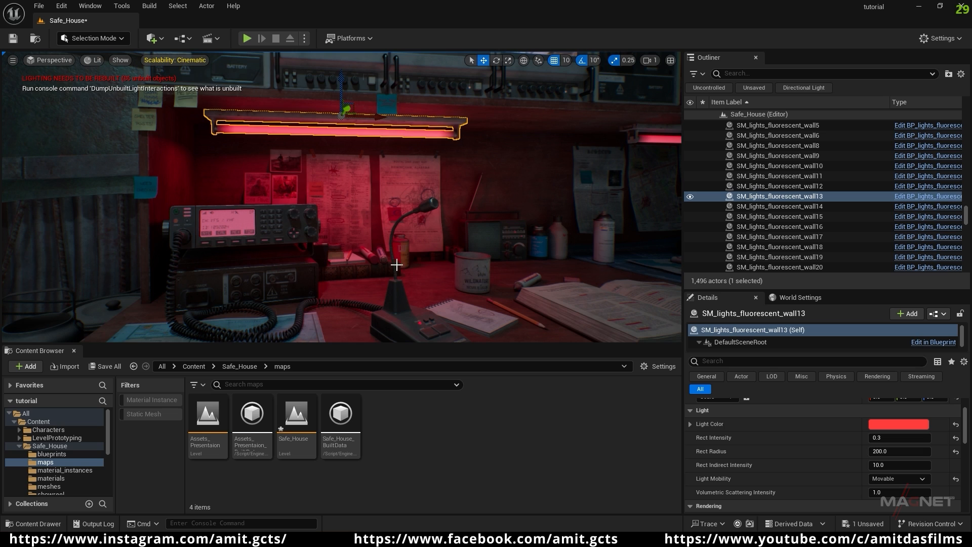
{"action": "right_click_drag", "start_coordinate": [396, 265], "coordinate": [368, 145]}
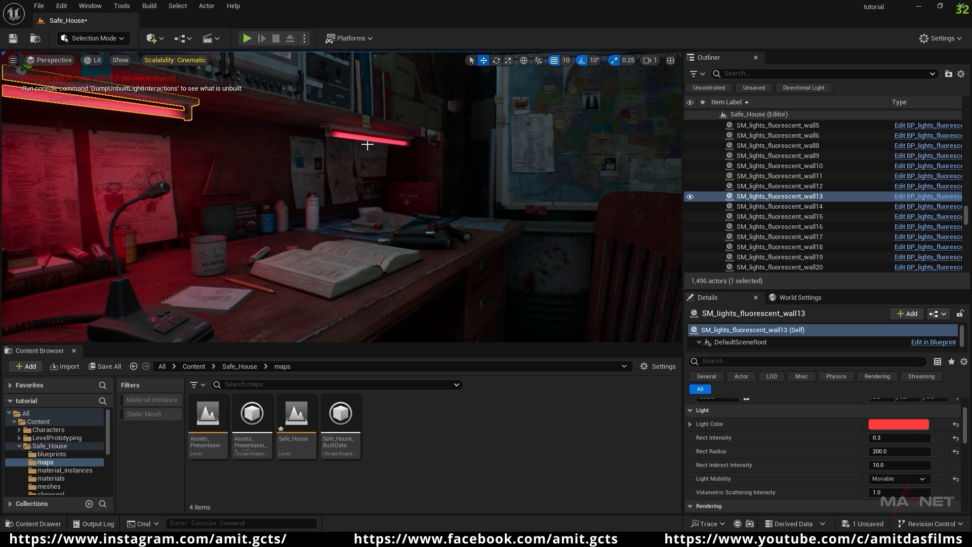
{"action": "left_click", "coordinate": [363, 137]}
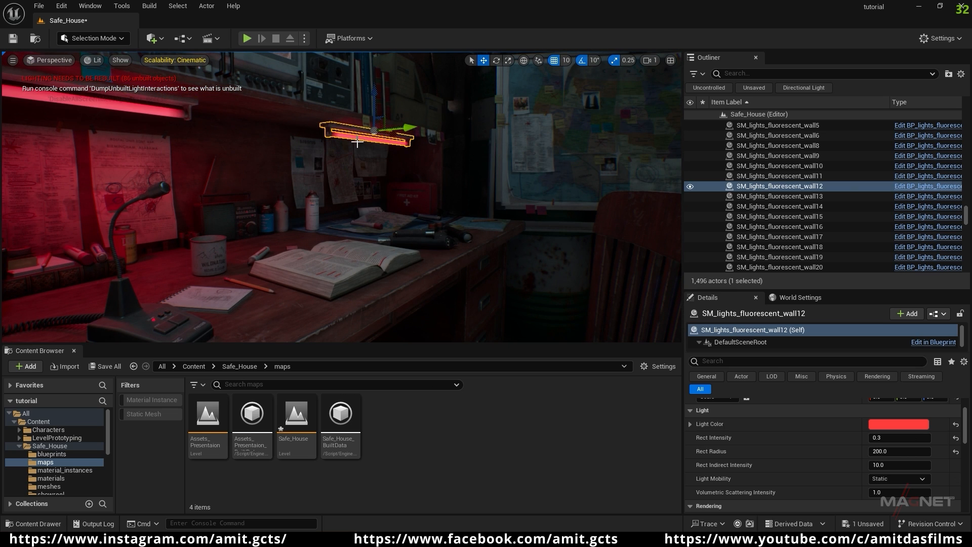
{"action": "left_click", "coordinate": [891, 479]}
{"action": "left_click", "coordinate": [888, 508]}
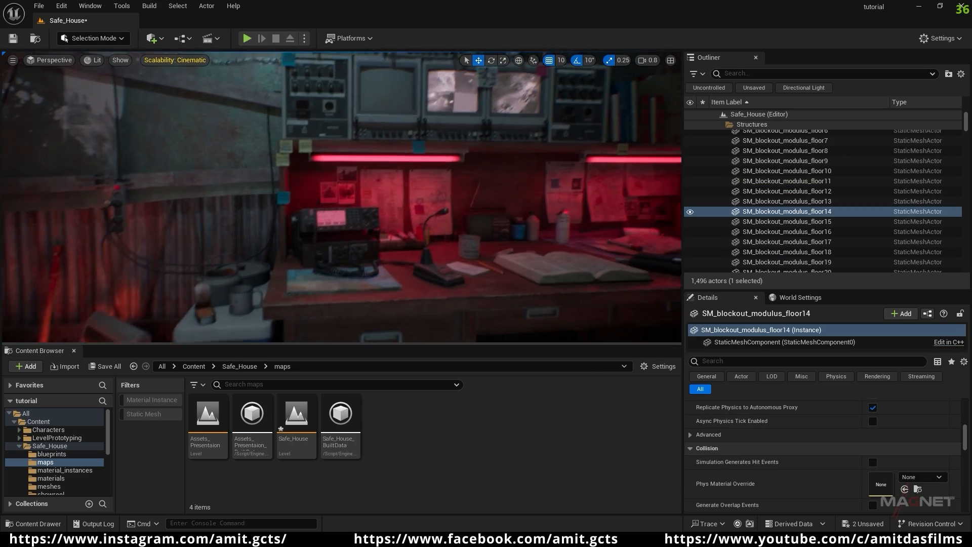
- Select the white fluorescent light hanging above the "In God We Trust" banner and open its blueprint for editing
{"action": "right_click_drag", "start_coordinate": [342, 198], "coordinate": [407, 131]}
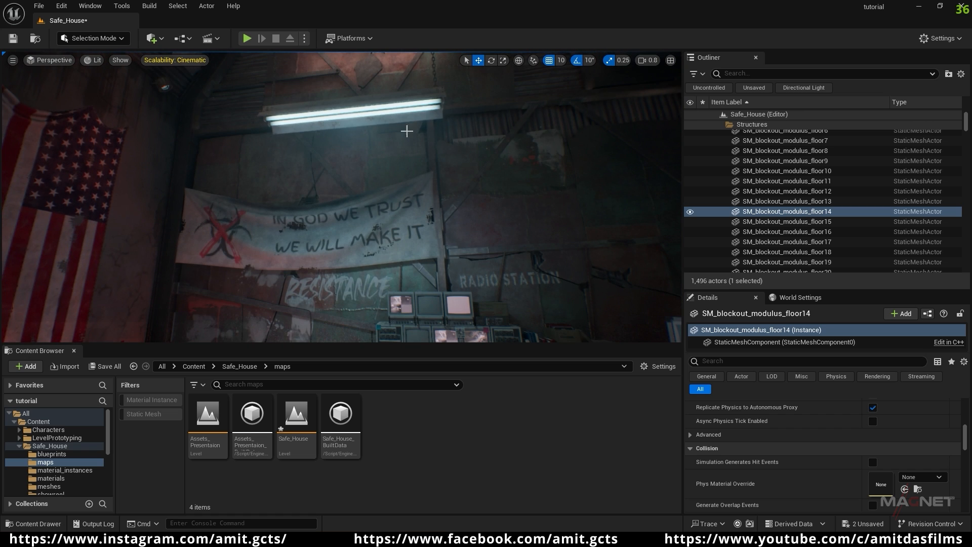
{"action": "right_click_drag", "start_coordinate": [329, 114], "coordinate": [435, 243]}
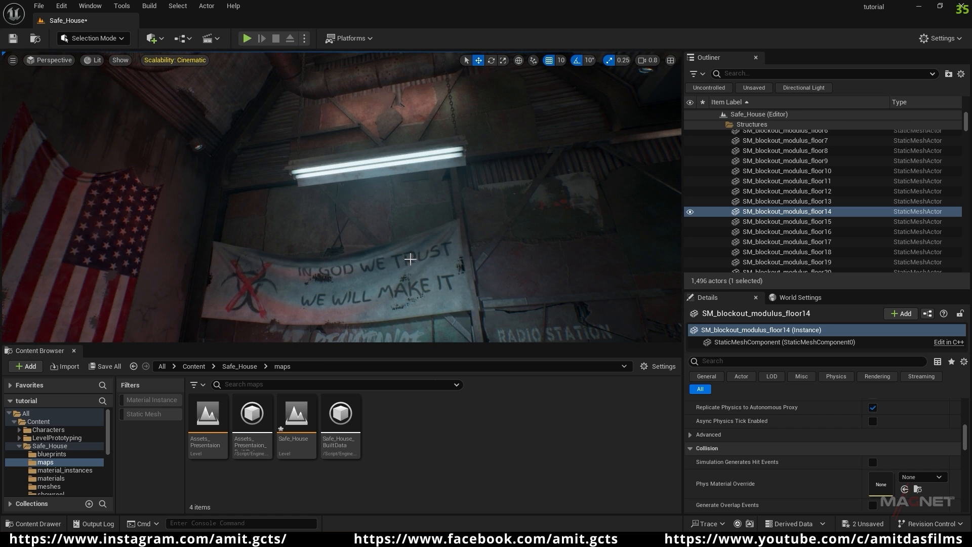
{"action": "mouse_move", "coordinate": [379, 165]}
{"action": "right_mouse_down"}
{"action": "mouse_move", "coordinate": [390, 163]}
{"action": "mouse_move", "coordinate": [379, 164]}
{"action": "right_mouse_up"}
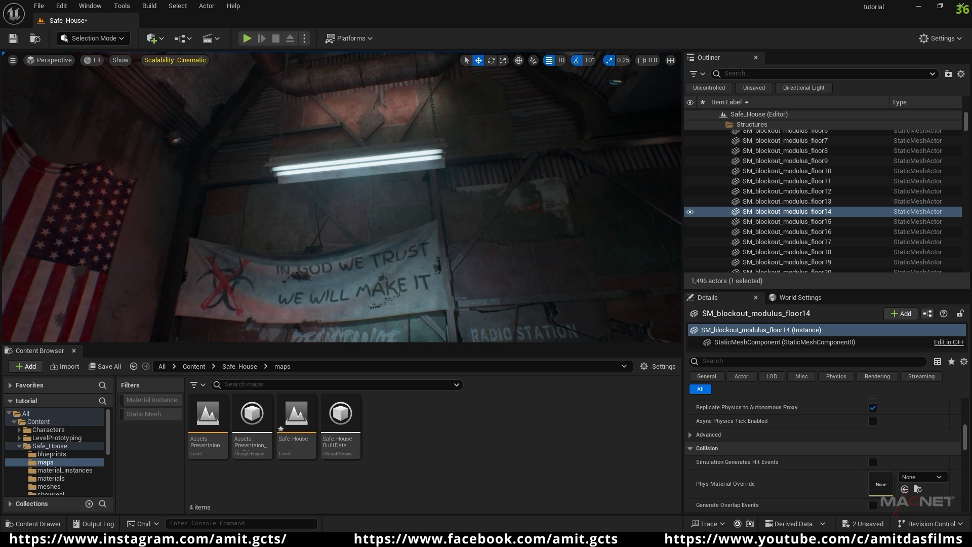
{"action": "left_click", "coordinate": [384, 160]}
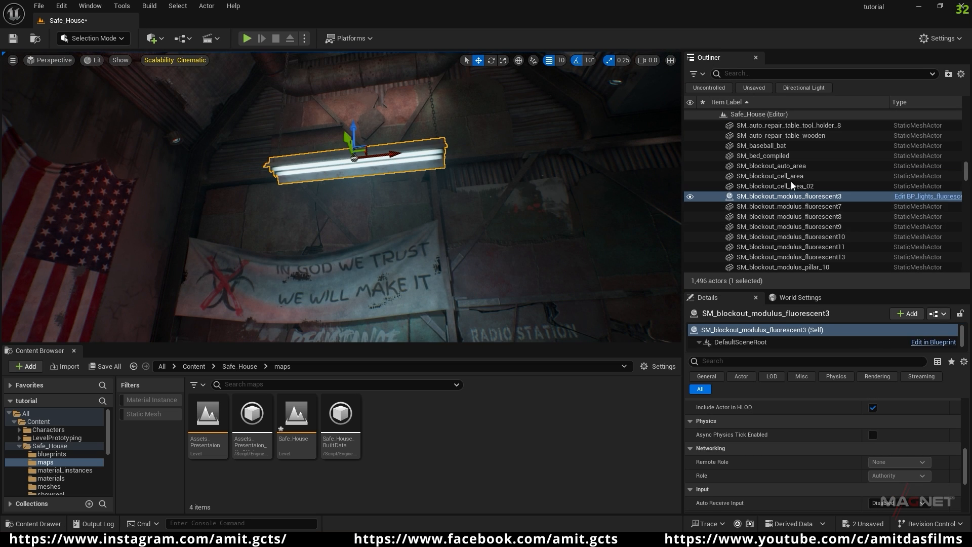
{"action": "left_click", "coordinate": [912, 196]}
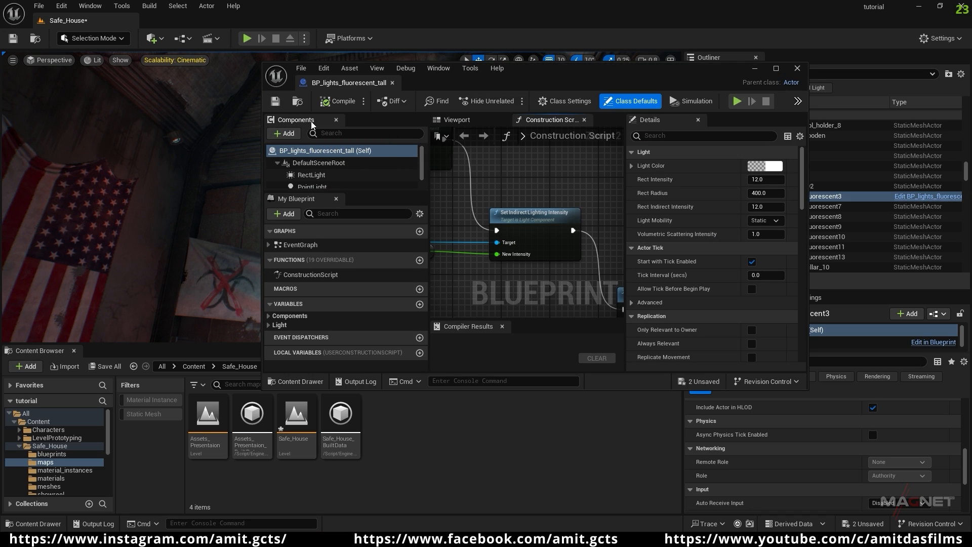
- Open the MI_light_01 material instance used by the blueprint's SM_lights_fluorescent_tall mesh component
{"action": "scroll", "coordinate": [423, 153], "scroll_direction": "down", "scroll_amount": 1}
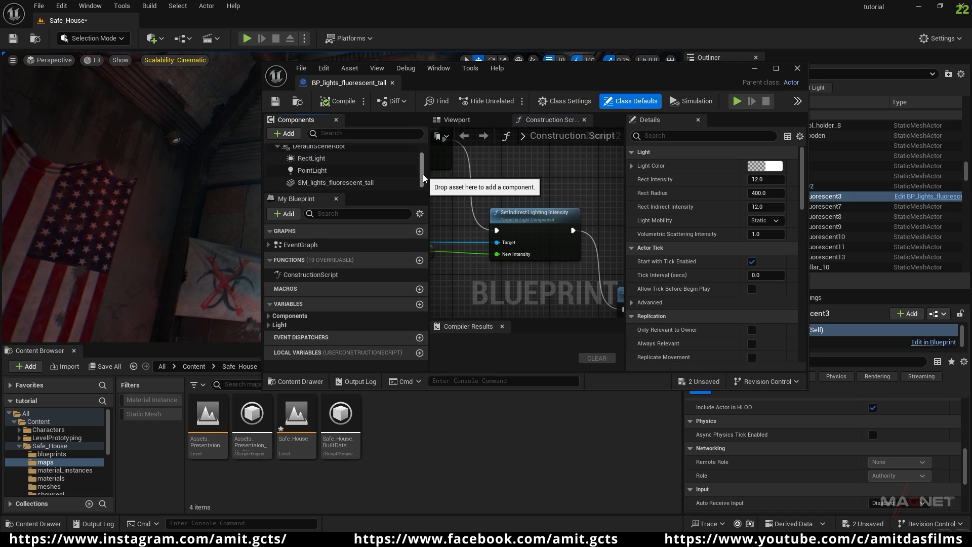
{"action": "left_click", "coordinate": [350, 183]}
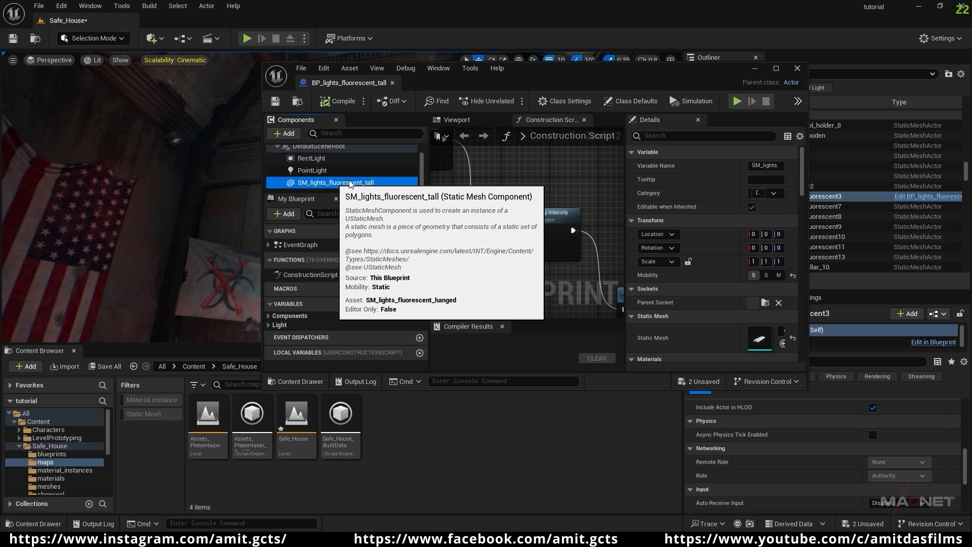
{"action": "scroll", "coordinate": [718, 309], "scroll_direction": "down", "scroll_amount": 2}
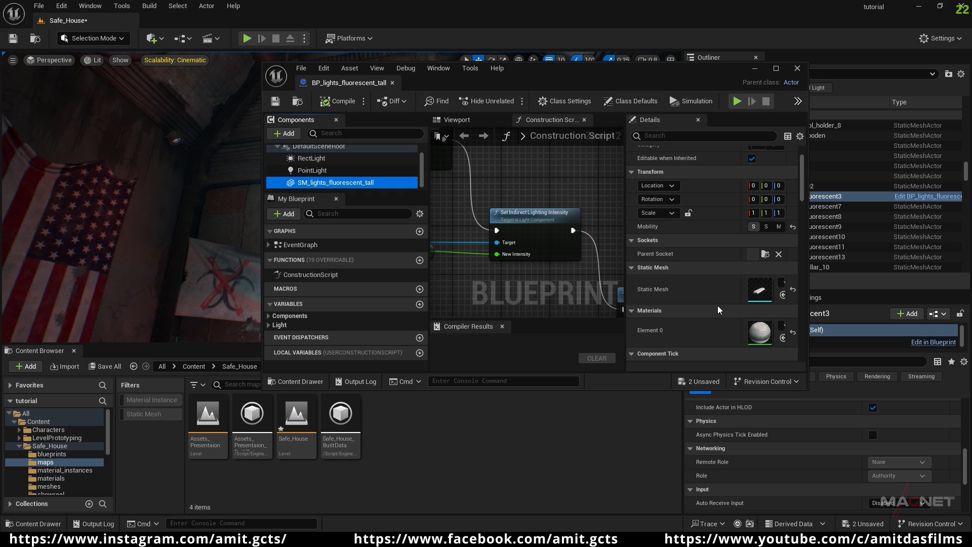
{"action": "double_click", "coordinate": [764, 330]}
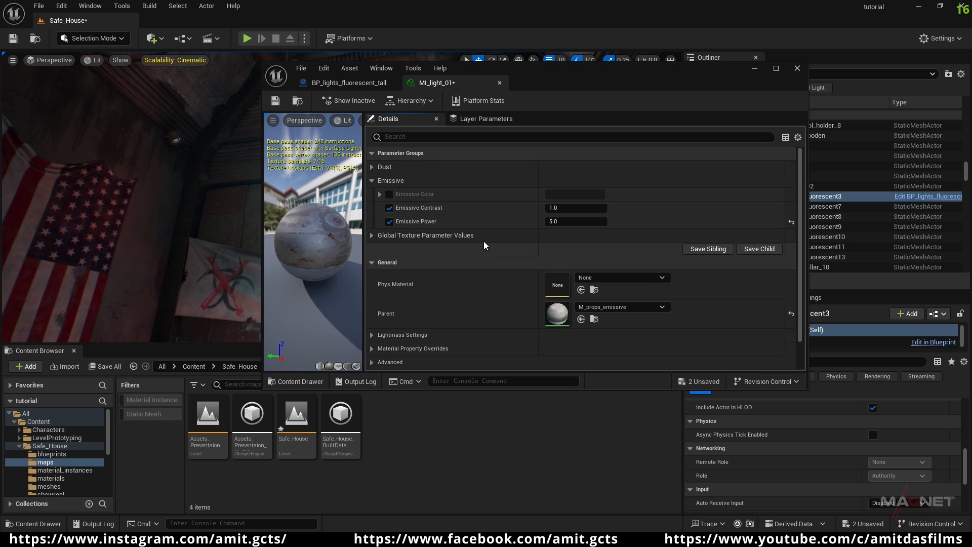
- Set the Emissive Power of MI_light_01 to 10 with the hanging fluorescent light in view
{"action": "left_click_drag", "start_coordinate": [530, 70], "coordinate": [740, 64]}
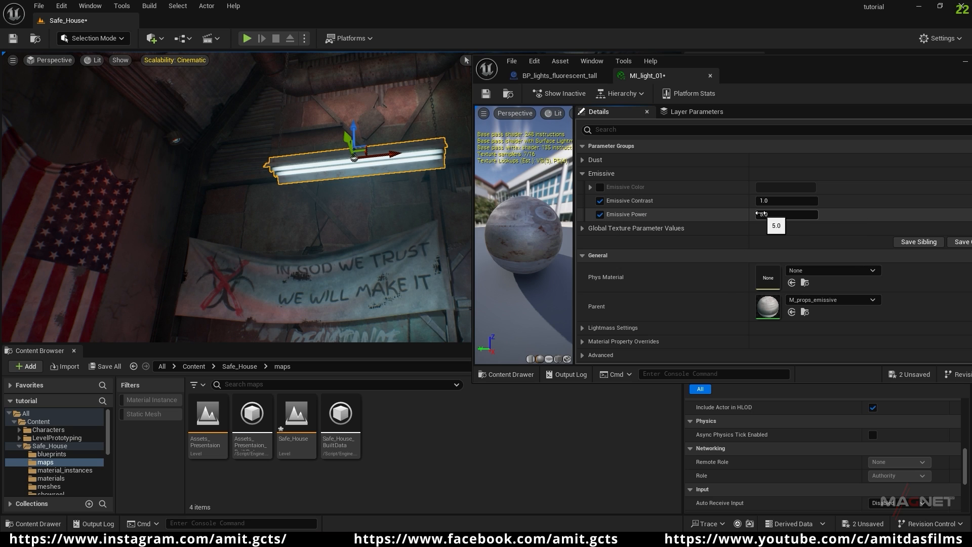
{"action": "left_click", "coordinate": [762, 215]}
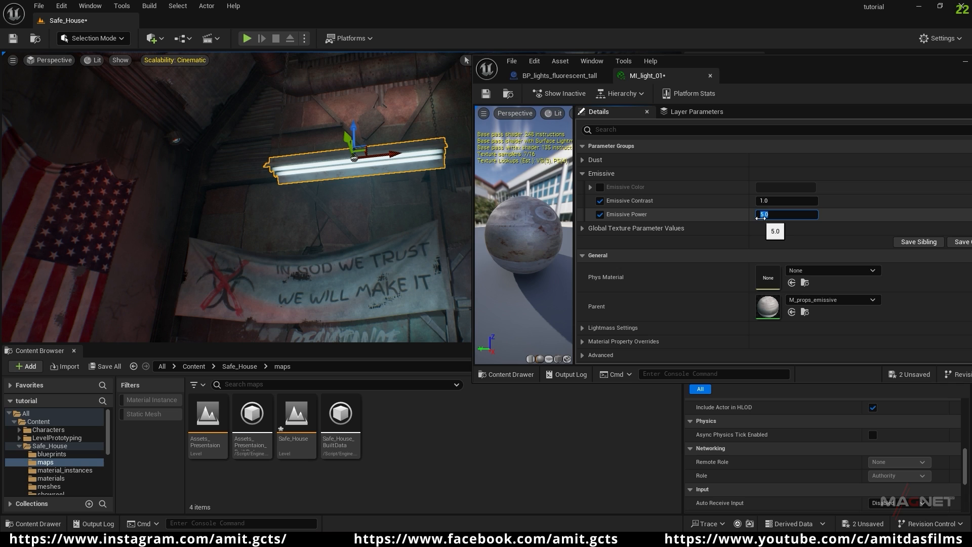
{"action": "type", "text": "10"}
{"action": "key", "text": "Return"}
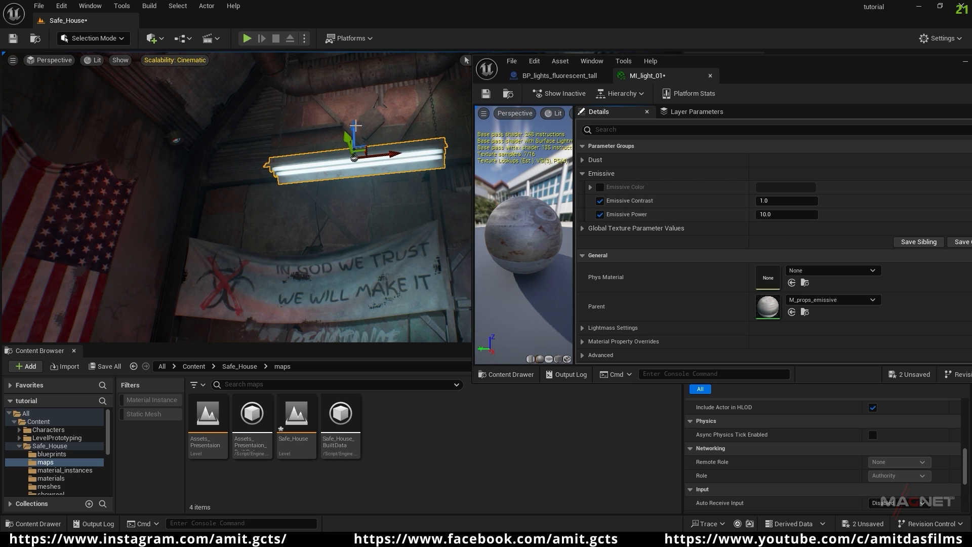
- Set the Emissive Power of MI_light_01 to 20, save the material instance and close its editor
{"action": "left_click", "coordinate": [780, 215]}
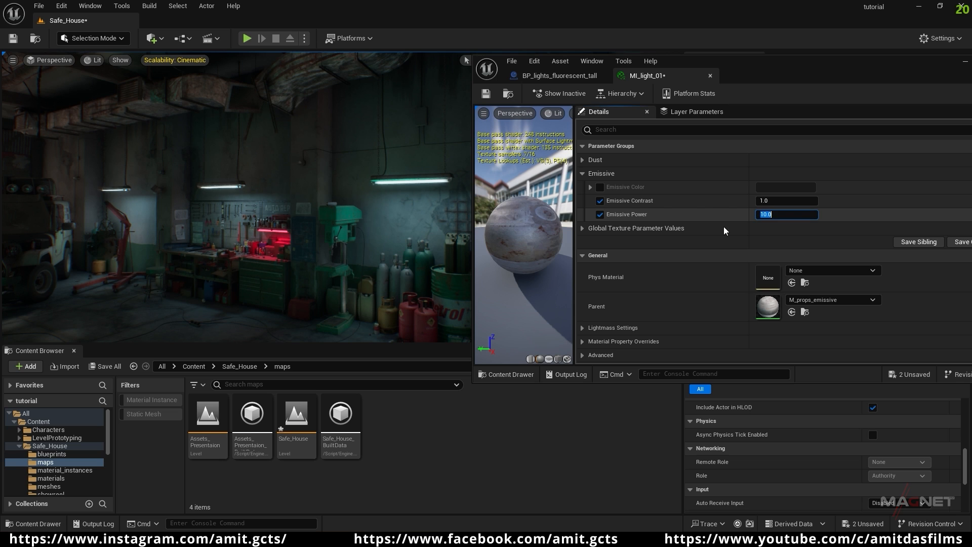
{"action": "type", "text": "20"}
{"action": "key", "text": "Return"}
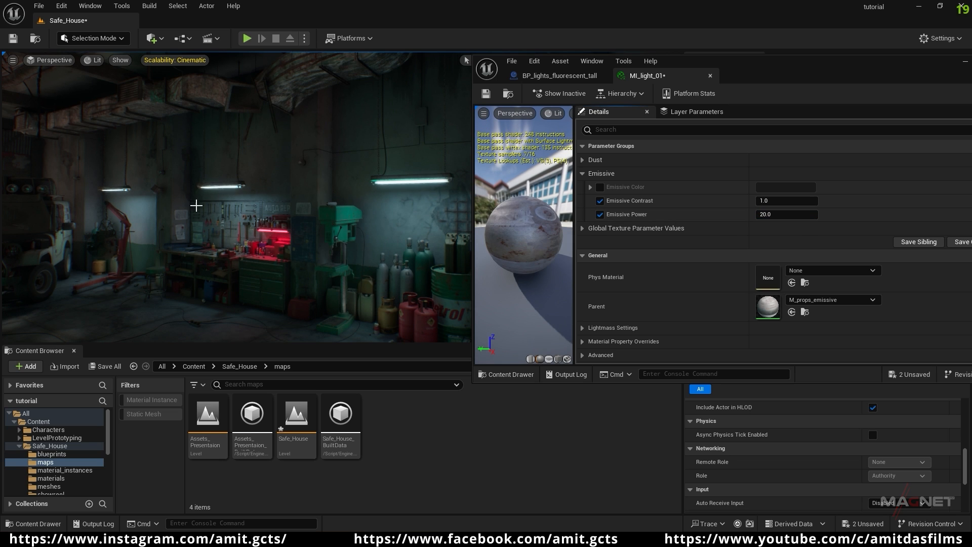
{"action": "mouse_move", "coordinate": [327, 233]}
{"action": "right_mouse_down"}
{"action": "mouse_move", "coordinate": [101, 232]}
{"action": "mouse_move", "coordinate": [339, 230]}
{"action": "right_mouse_up"}
{"action": "left_click", "coordinate": [490, 98]}
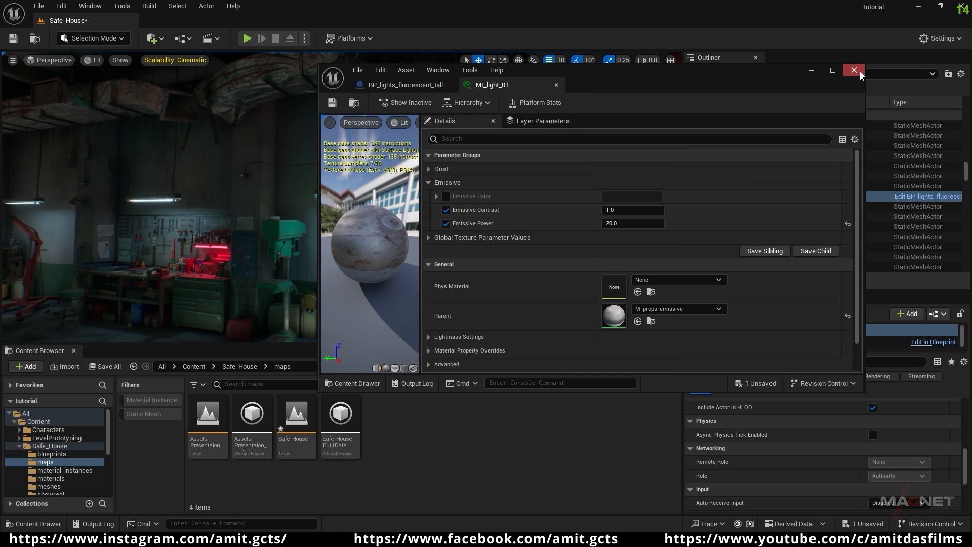
{"action": "left_click", "coordinate": [859, 72]}
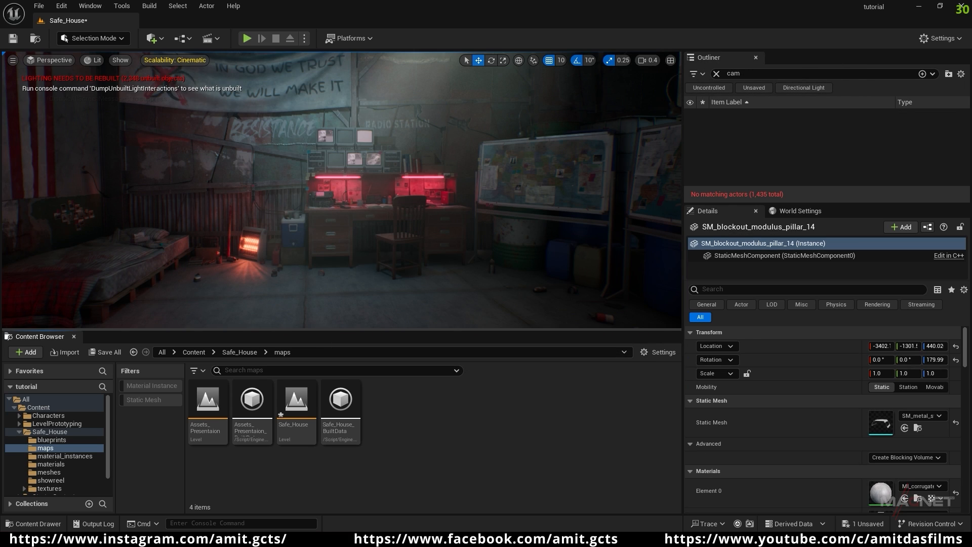
- Switch to Premiere Pro, scrub the reference camera shot from the start to 00:00:02:12, and return to the Unreal level
{"action": "right_click_drag", "start_coordinate": [380, 272], "coordinate": [389, 311]}
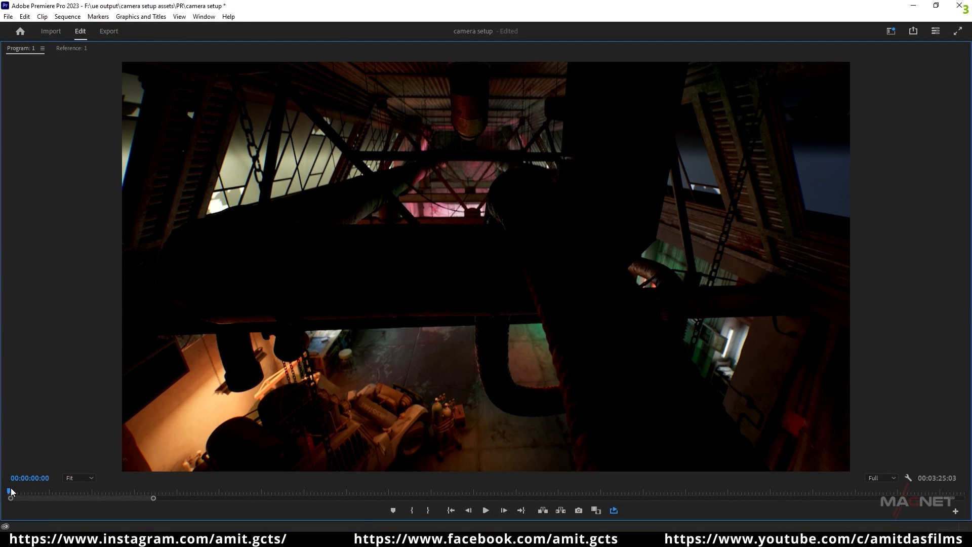
{"action": "left_click_drag", "start_coordinate": [11, 491], "coordinate": [113, 487]}
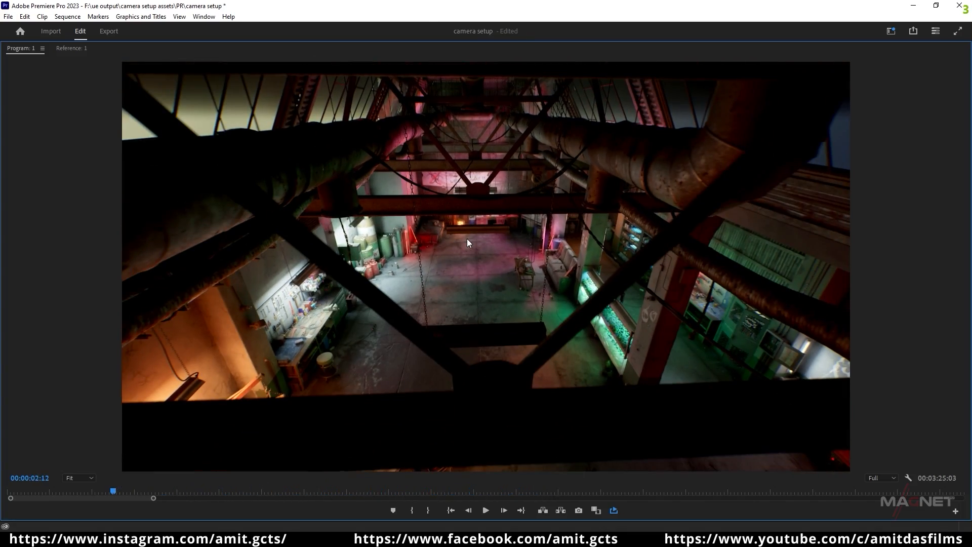
{"action": "left_click", "coordinate": [913, 6]}
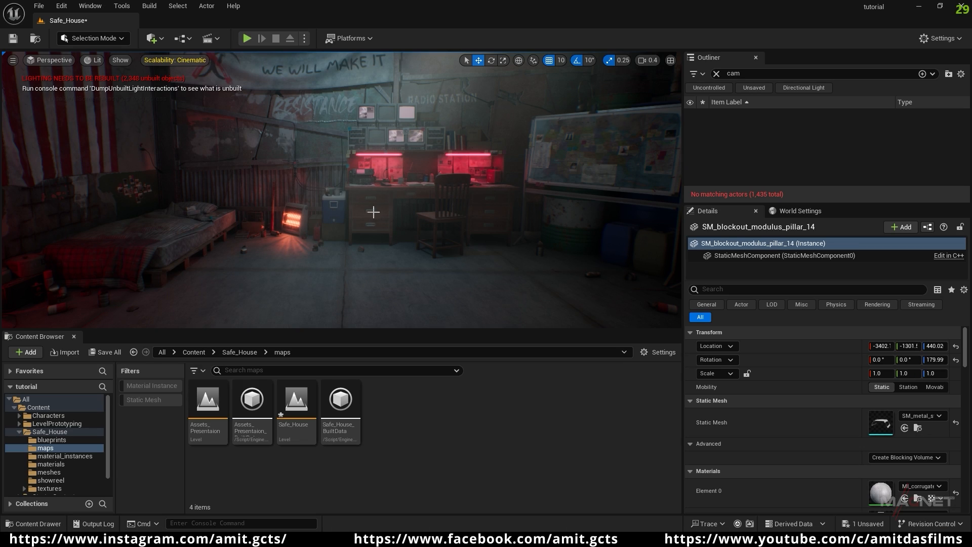
- Add a Cine Camera Actor to the level and snap it to the current viewport view of the desk area
{"action": "left_click", "coordinate": [159, 41]}
{"action": "mouse_move", "coordinate": [189, 169]}
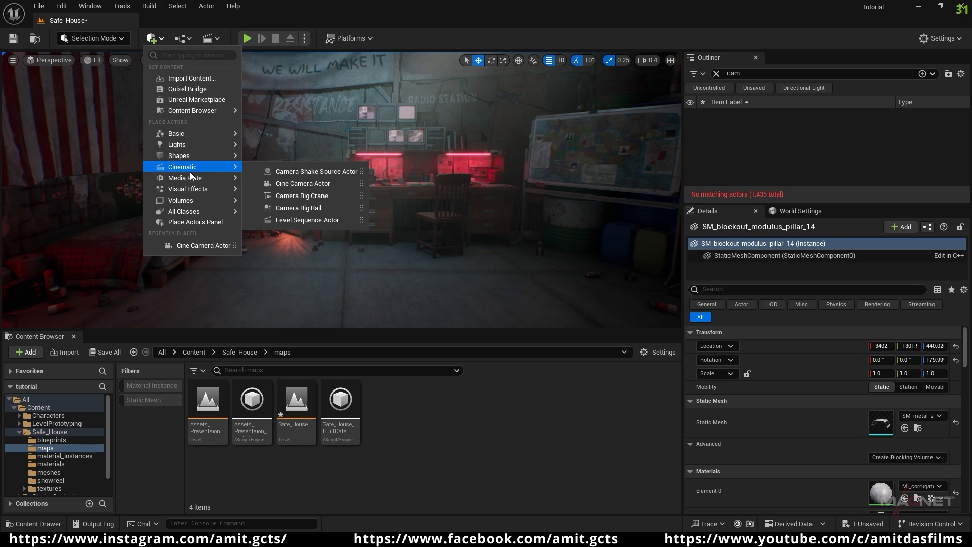
{"action": "left_click", "coordinate": [316, 186]}
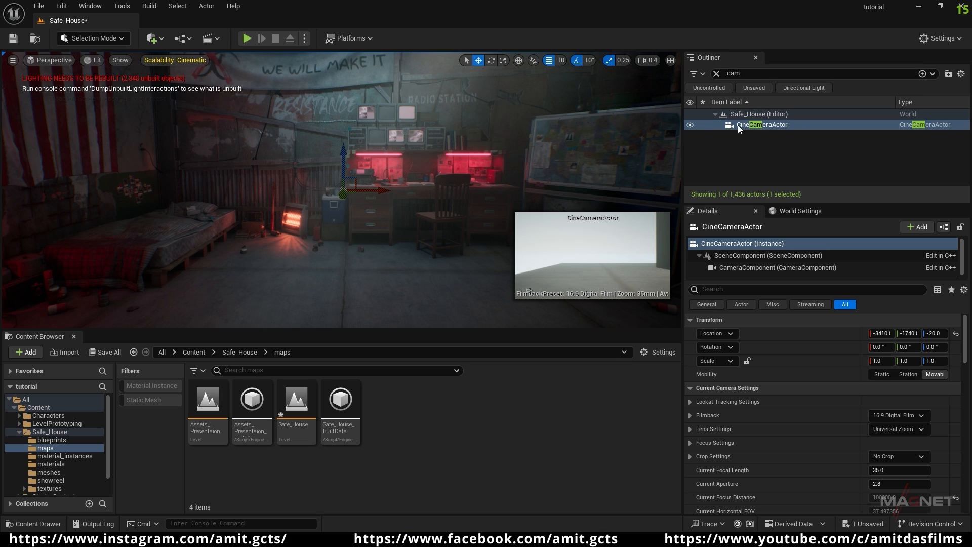
{"action": "left_click", "coordinate": [755, 126]}
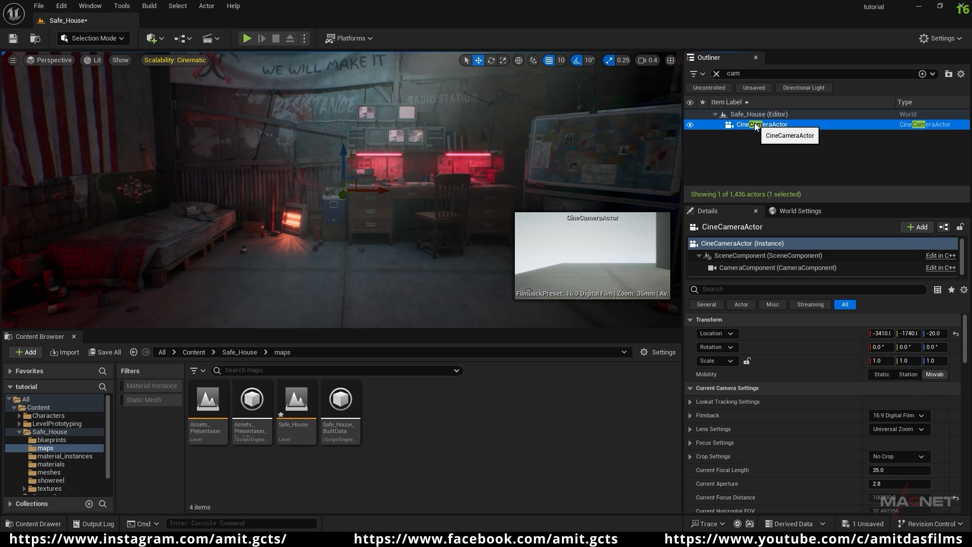
{"action": "right_click", "coordinate": [755, 126]}
{"action": "left_click", "coordinate": [802, 234]}
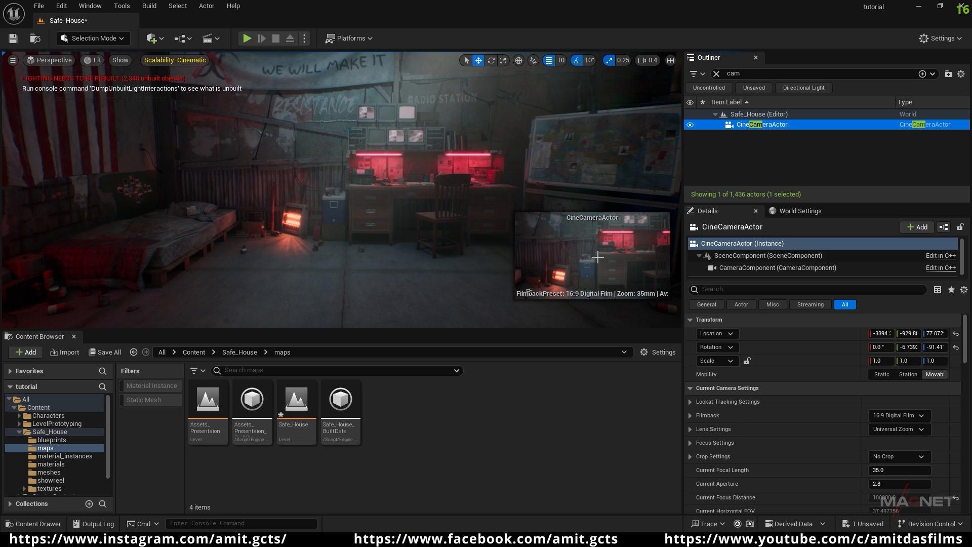
- Create a level sequence named "tutorial" and save it in the Content folder
{"action": "left_click", "coordinate": [209, 38]}
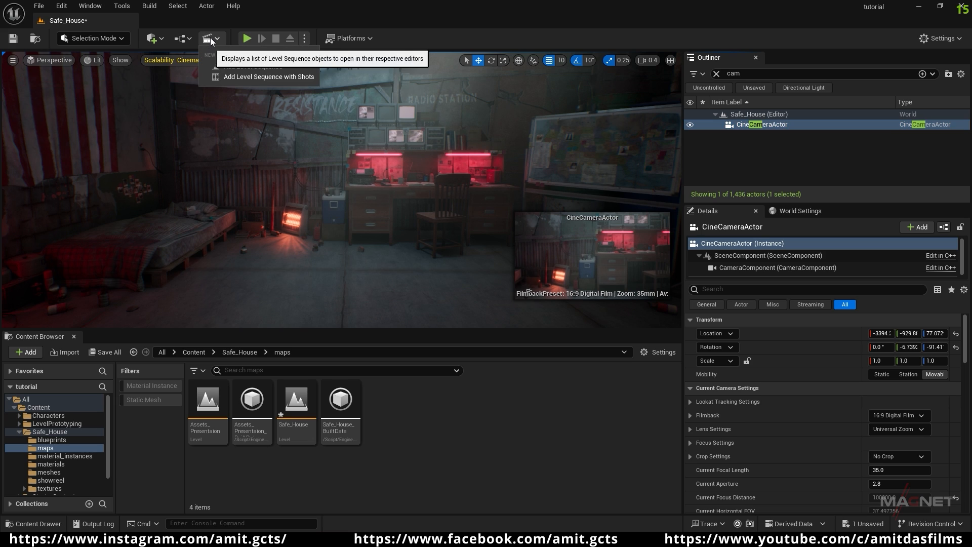
{"action": "left_click", "coordinate": [236, 69]}
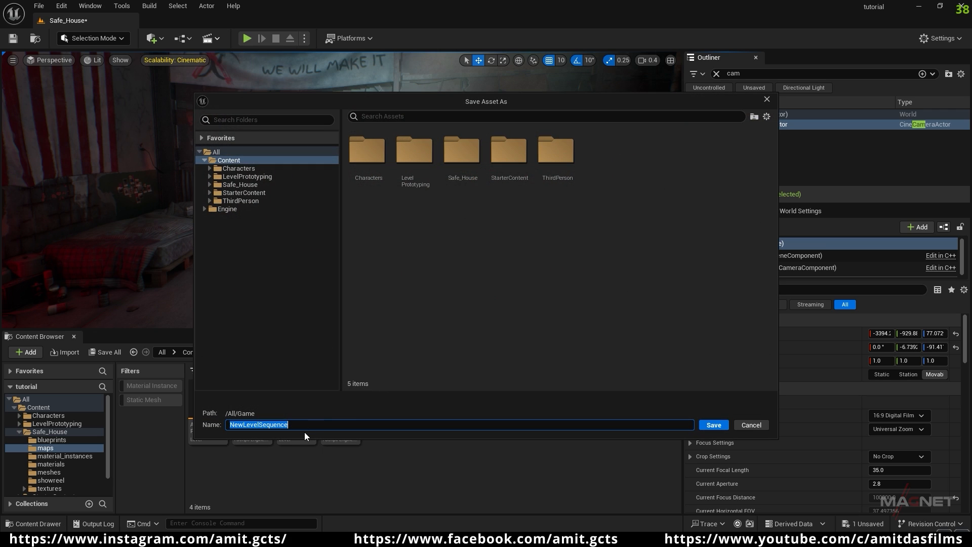
{"action": "type", "text": "tutorial"}
{"action": "left_click", "coordinate": [714, 425]}
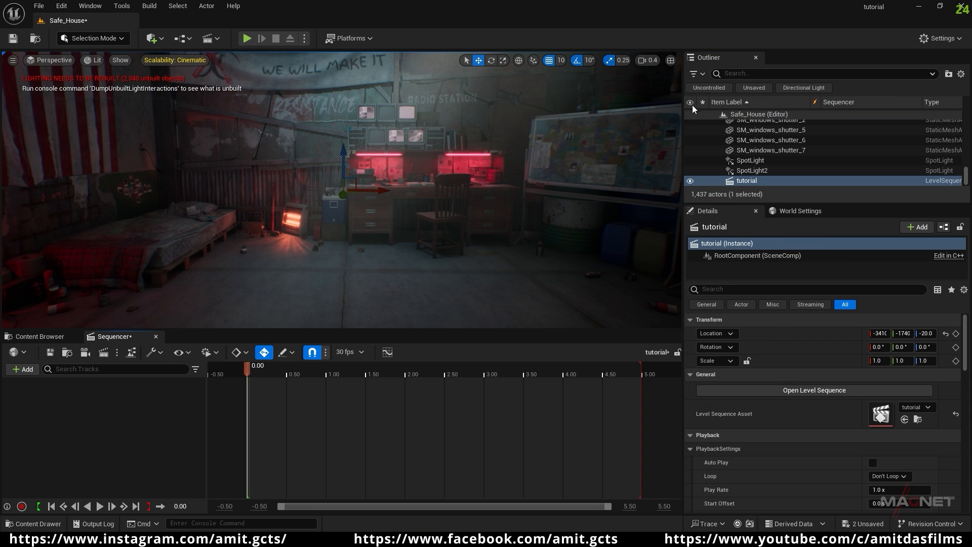
- Find the CineCameraActor by searching for "camera" and add it to the tutorial sequence
{"action": "left_click", "coordinate": [743, 73]}
{"action": "type", "text": "camera"}
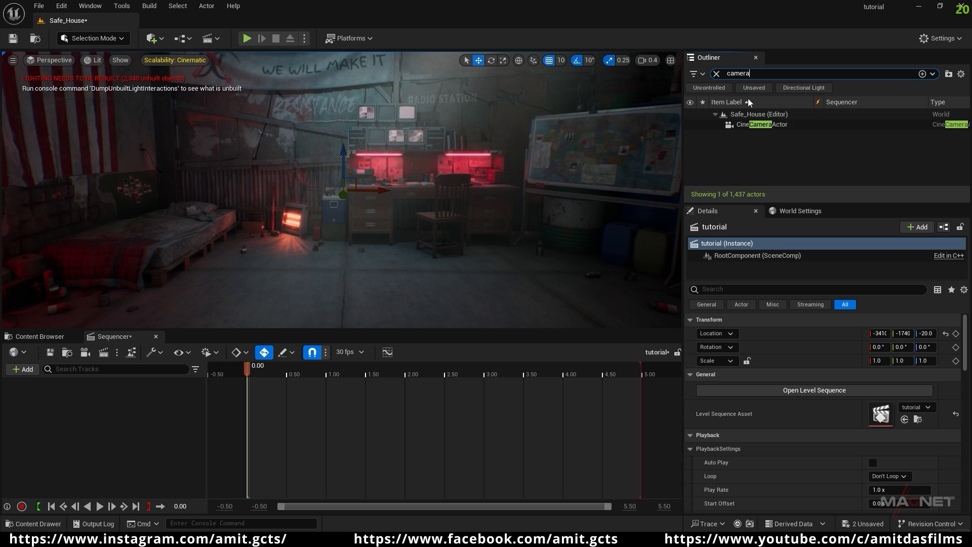
{"action": "left_click", "coordinate": [763, 125]}
{"action": "left_click_drag", "start_coordinate": [617, 193], "coordinate": [93, 419]}
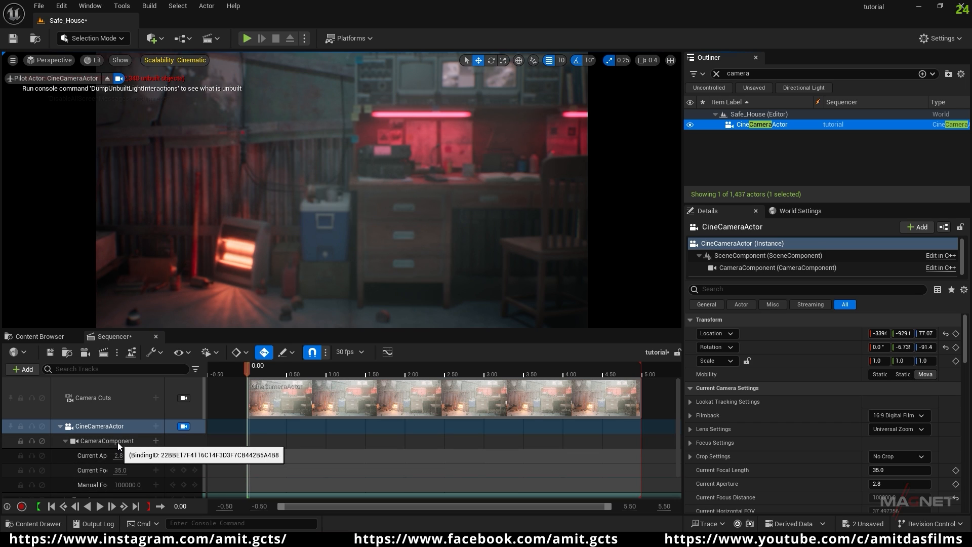
- Set the CineCameraActor's Current Focal Length track to 15 in the sequence
{"action": "left_click", "coordinate": [122, 475]}
{"action": "left_click", "coordinate": [122, 470]}
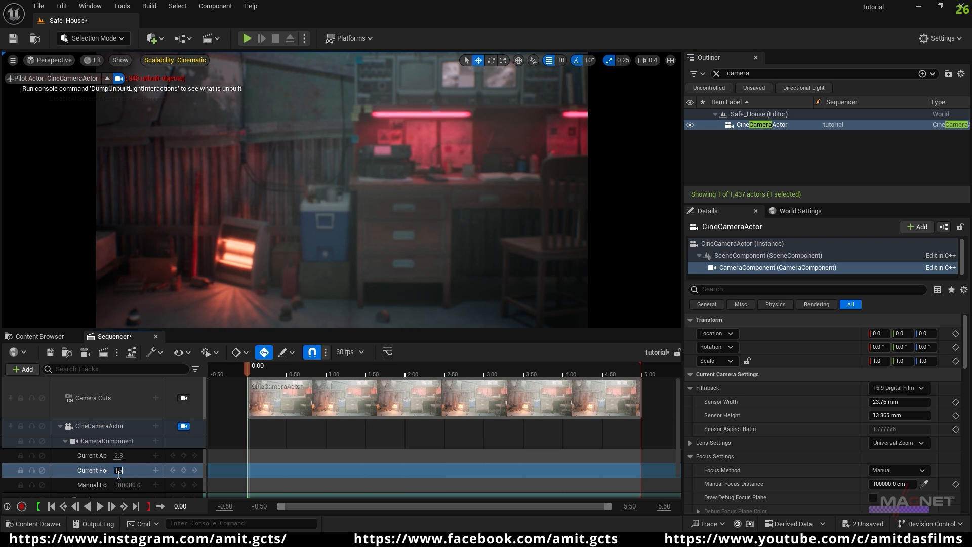
{"action": "type", "text": "15"}
{"action": "key", "text": "Return"}
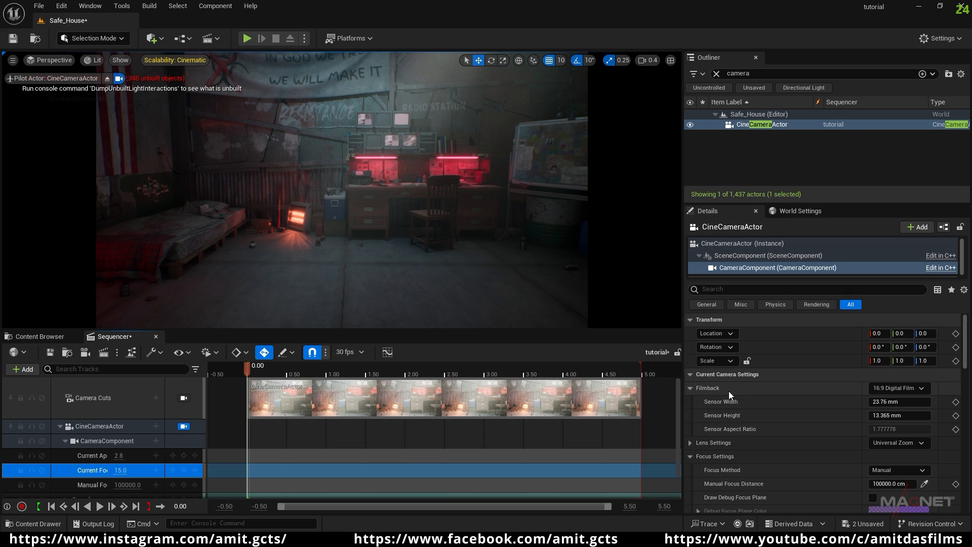
- Set the camera's Filmback to 16:9 DSLR and reframe the shot to include the ceiling light above the banner
{"action": "left_click", "coordinate": [922, 388]}
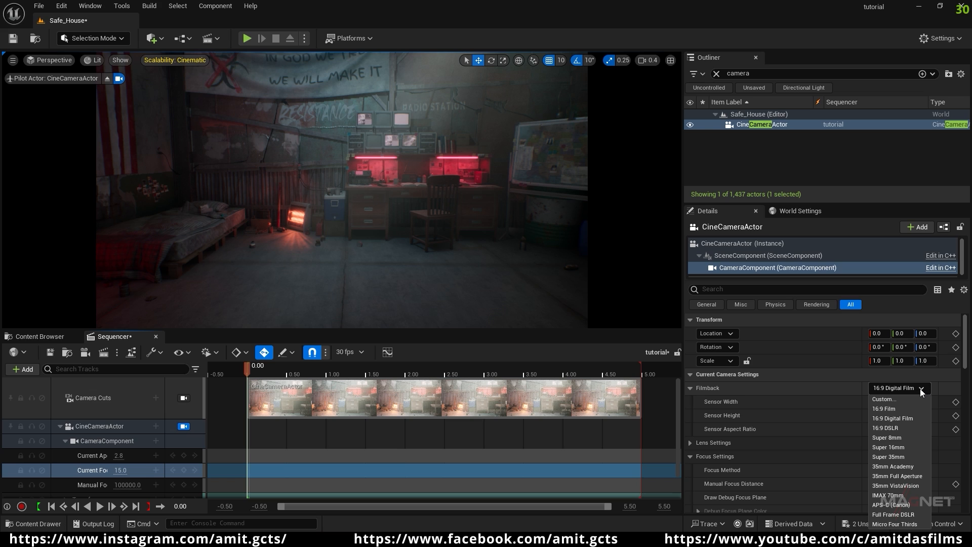
{"action": "left_click", "coordinate": [904, 429]}
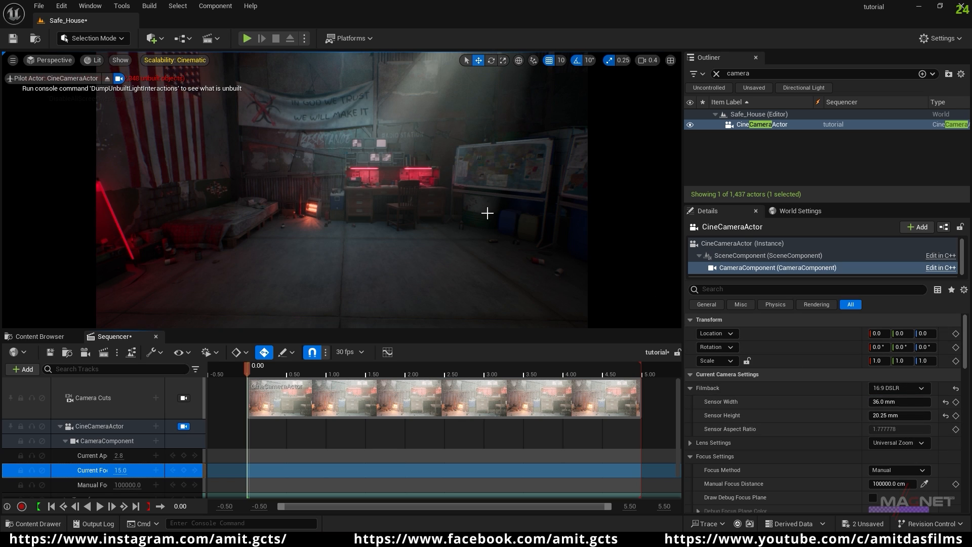
{"action": "right_click_drag", "start_coordinate": [386, 275], "coordinate": [368, 263]}
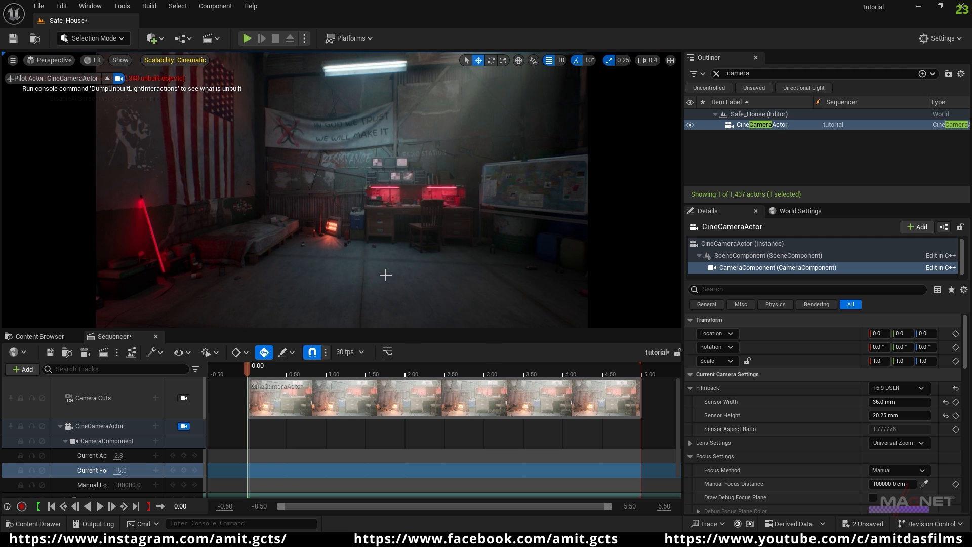
- Override the camera's exposure Metering Mode and set it to Manual
{"action": "left_click", "coordinate": [724, 289]}
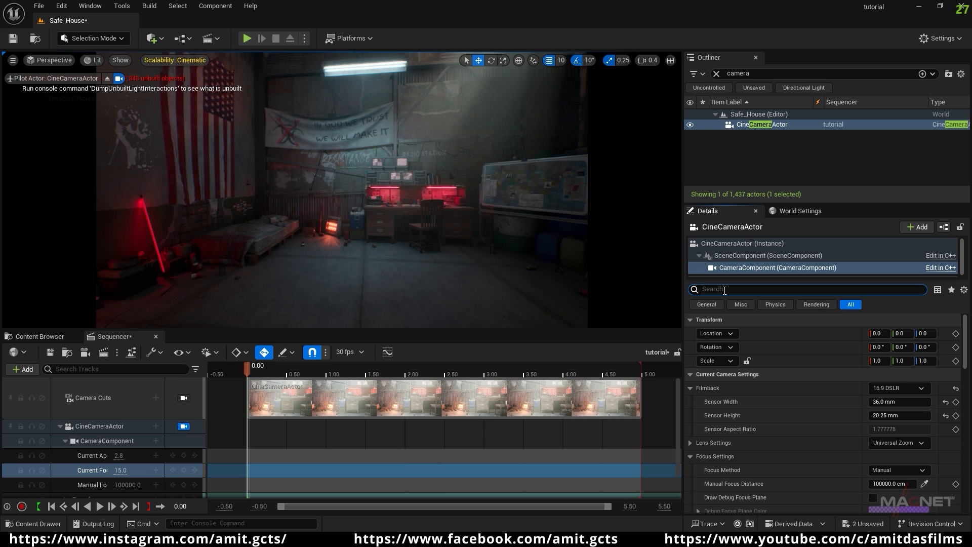
{"action": "type", "text": "expo"}
{"action": "left_click", "coordinate": [715, 360]}
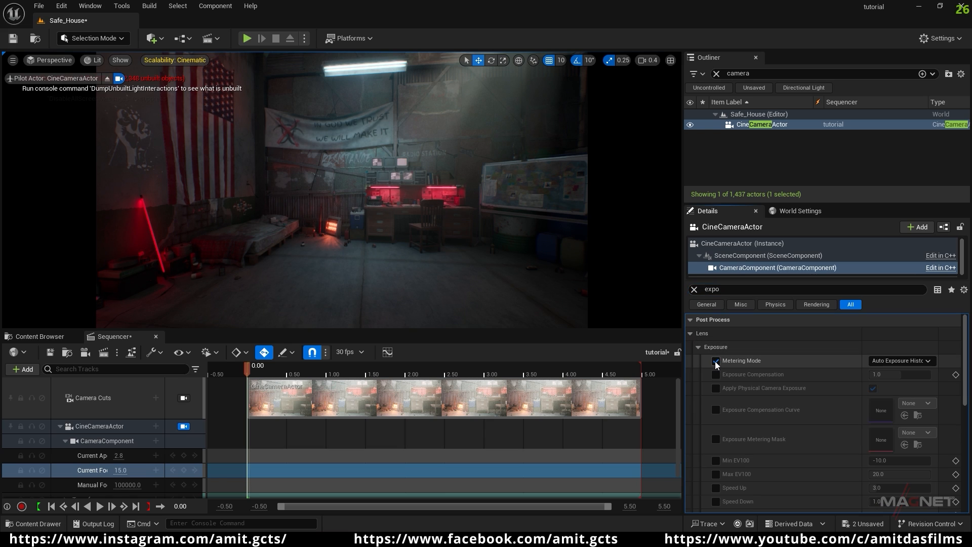
{"action": "left_click", "coordinate": [927, 361]}
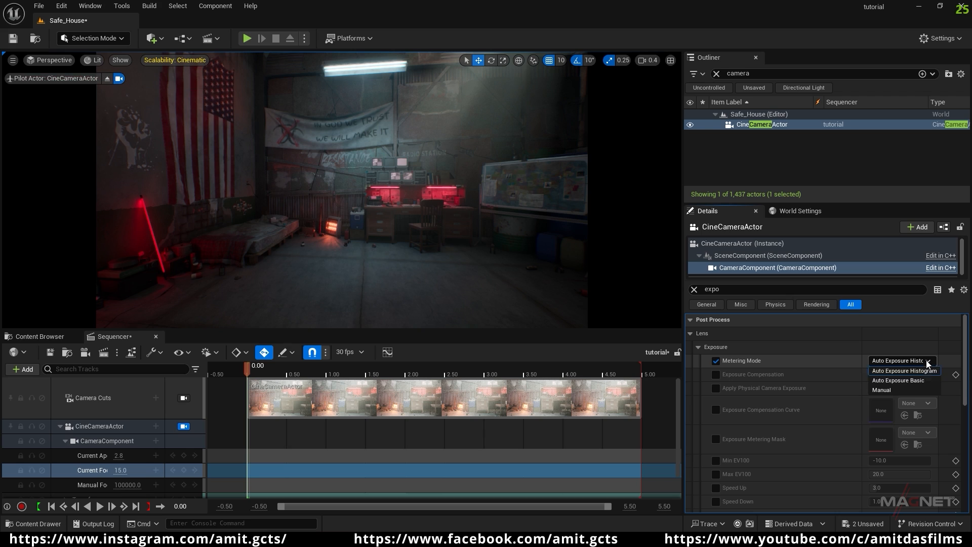
{"action": "left_click", "coordinate": [891, 389]}
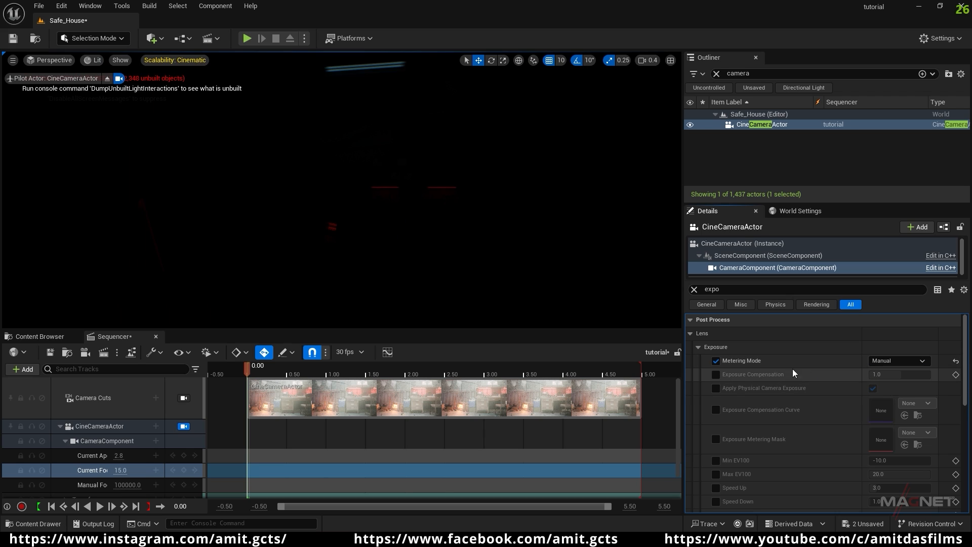
- Enable the camera's Exposure Compensation override and set it to 10
{"action": "left_click", "coordinate": [716, 374]}
{"action": "left_click", "coordinate": [880, 375]}
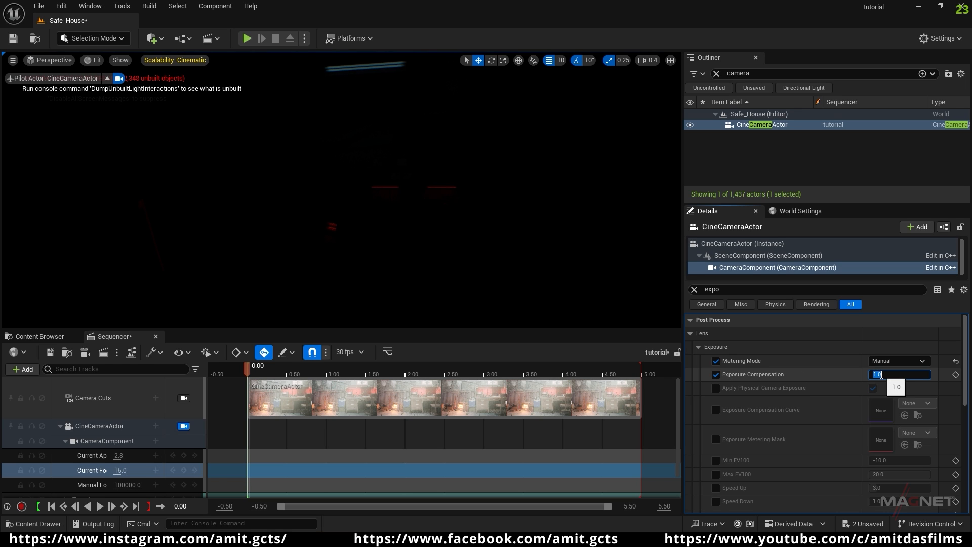
{"action": "type", "text": "10"}
{"action": "key", "text": "Return"}
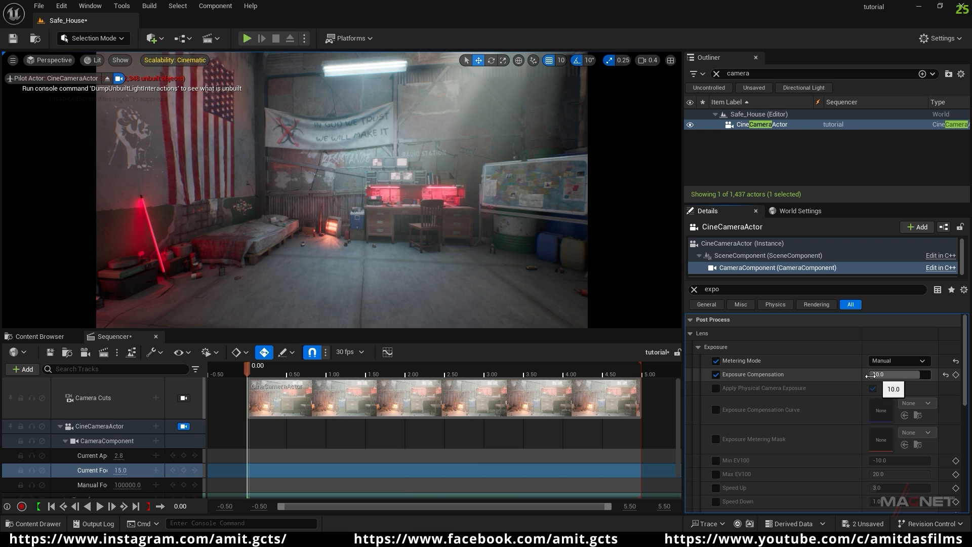
- Try an Exposure Compensation of 8 and adjust the camera framing to show more space above the ceiling light
{"action": "left_click", "coordinate": [868, 376]}
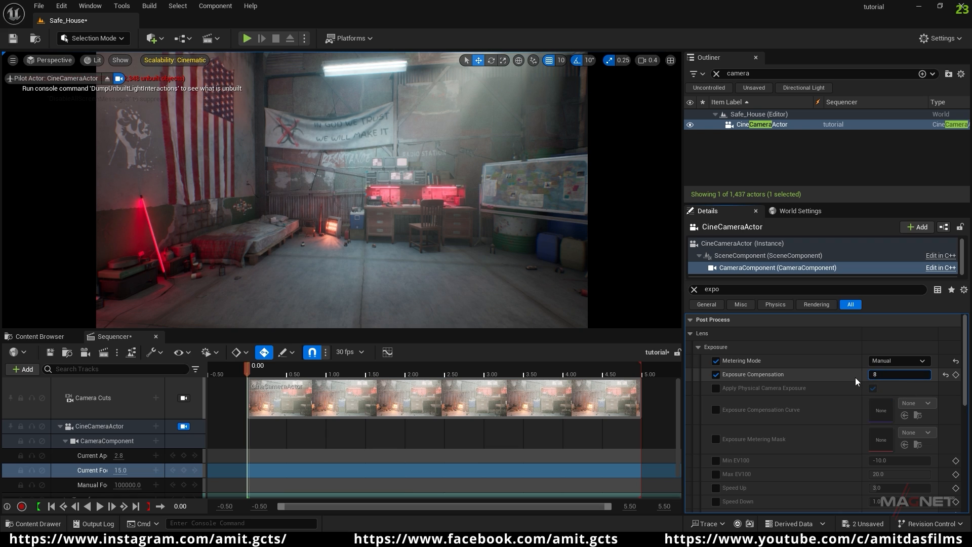
{"action": "type", "text": "8"}
{"action": "key", "text": "Return"}
{"action": "mouse_move", "coordinate": [341, 190]}
{"action": "right_mouse_down"}
{"action": "mouse_move", "coordinate": [342, 177]}
{"action": "mouse_move", "coordinate": [309, 169]}
{"action": "mouse_move", "coordinate": [344, 177]}
{"action": "right_mouse_up"}
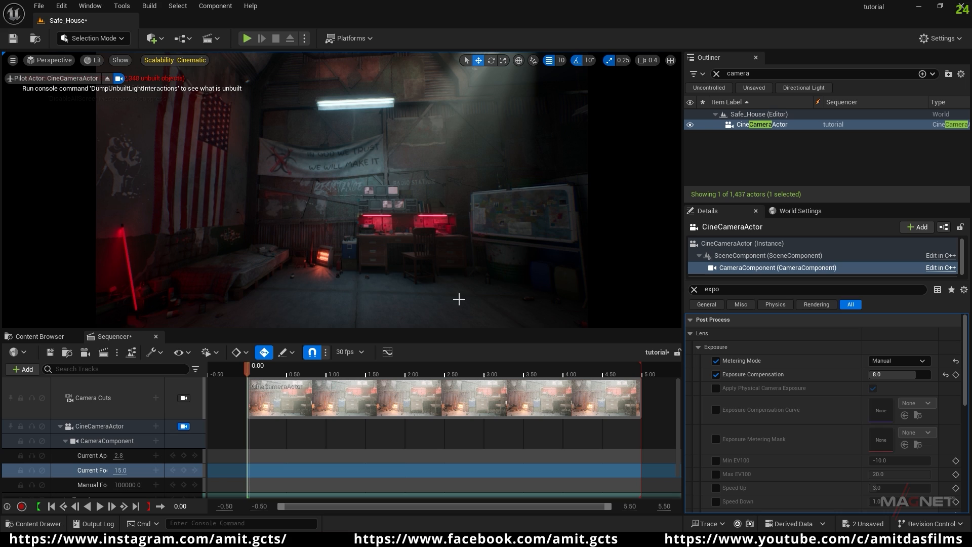
- Set the camera's Exposure Compensation back to 10 and raise it to 11
{"action": "left_click", "coordinate": [884, 375]}
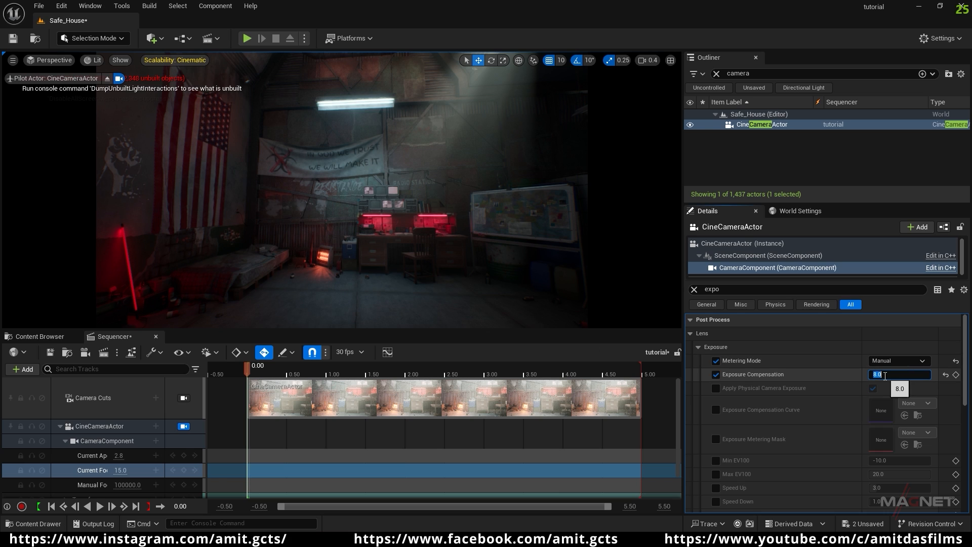
{"action": "type", "text": "10"}
{"action": "key", "text": "Return"}
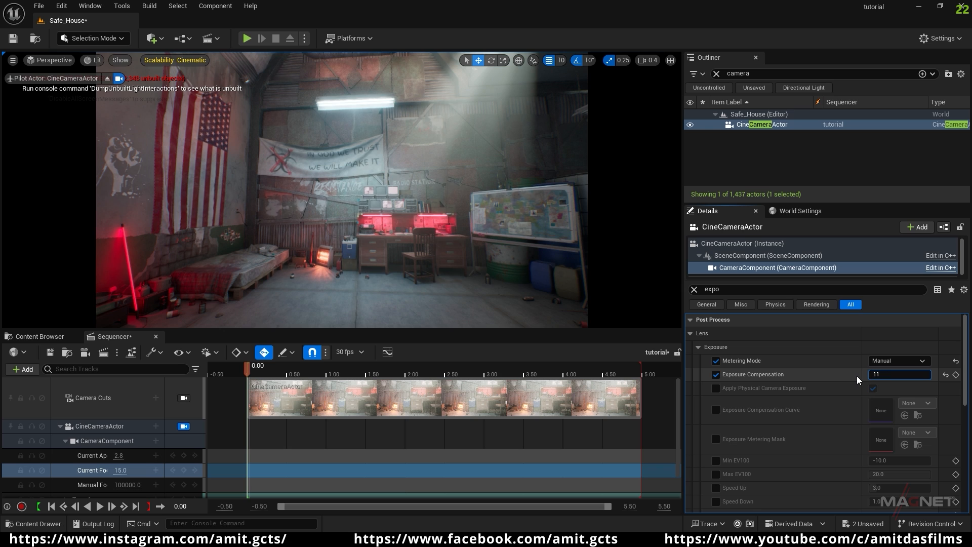
{"action": "type", "text": "11"}
{"action": "key", "text": "Return"}
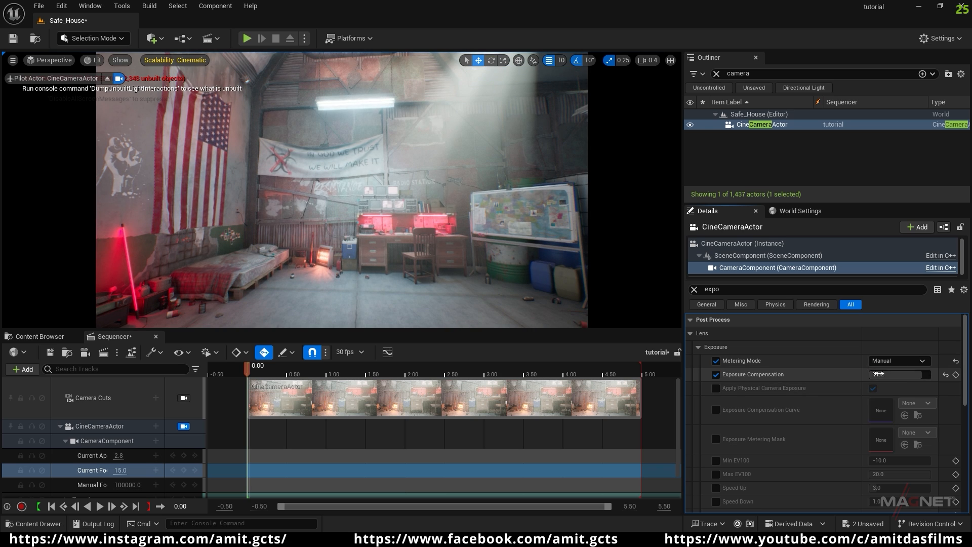
- Set the camera's Exposure Compensation to 9 and its Current Aperture to 1.4
{"action": "left_click", "coordinate": [878, 374]}
{"action": "key", "text": "Return"}
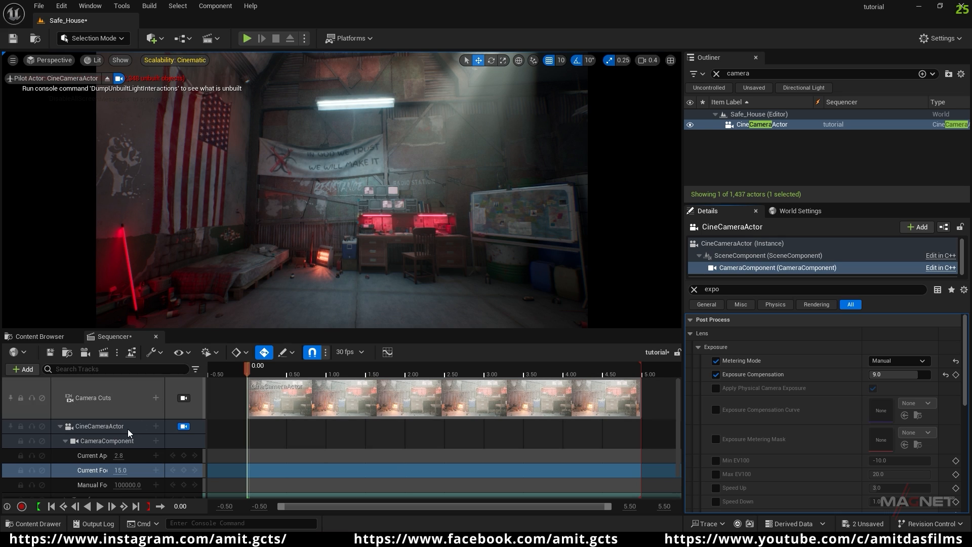
{"action": "left_click", "coordinate": [122, 457]}
{"action": "type", "text": "1"}
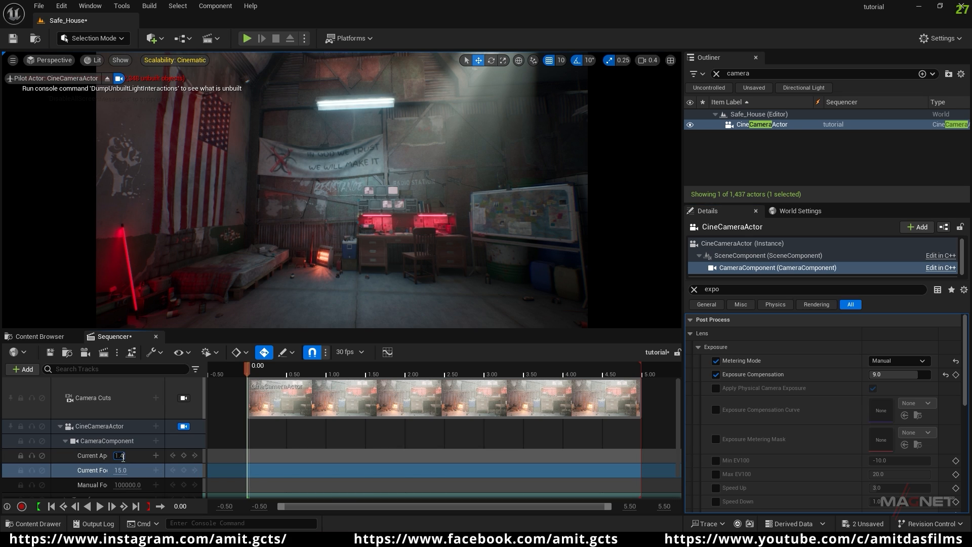
{"action": "type", "text": ".4"}
{"action": "left_click", "coordinate": [140, 453]}
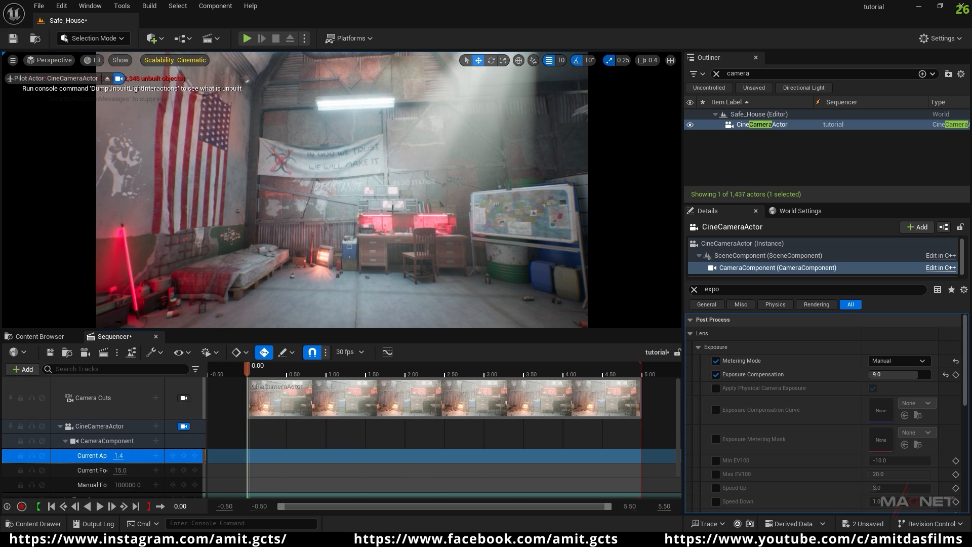
- Move the piloted camera back and up among the roof beams and pipes, looking along the length of the building
{"action": "right_click", "coordinate": [370, 272]}
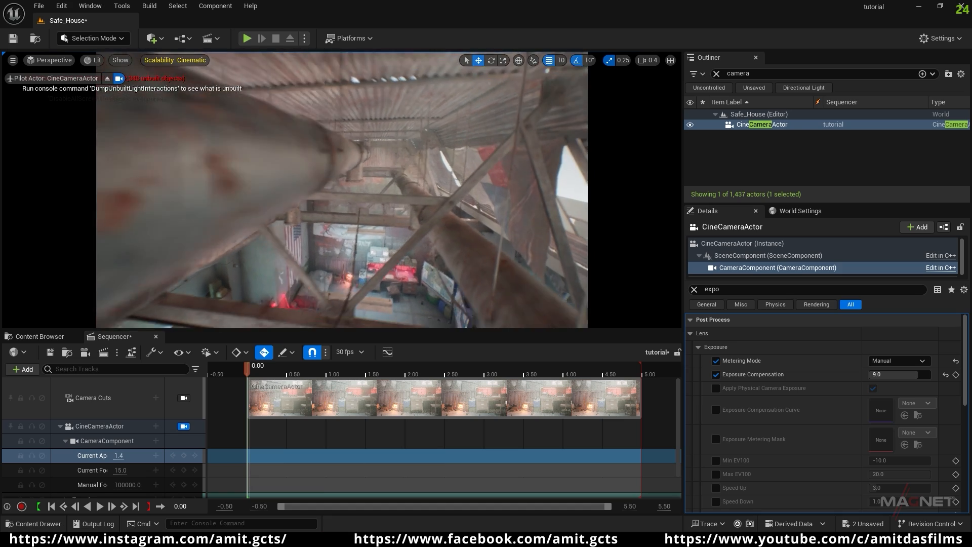
{"action": "key", "text": "s"}
{"action": "mouse_move", "coordinate": [370, 273]}
{"action": "right_mouse_down"}
{"action": "mouse_move", "coordinate": [372, 312]}
{"action": "mouse_move", "coordinate": [377, 280]}
{"action": "right_mouse_up"}
{"action": "key", "text": "s"}
{"action": "key", "text": "w"}
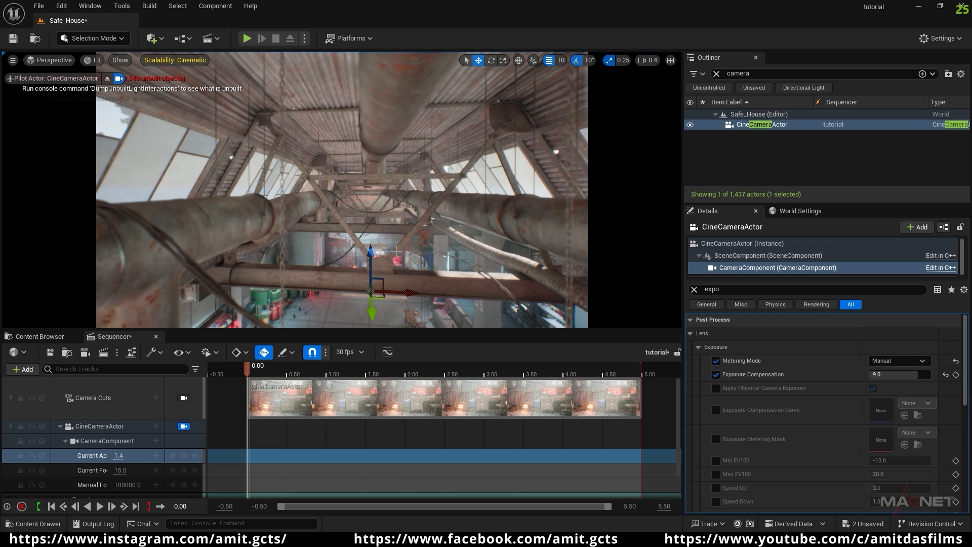
- Rotate the sun's direction to darken the roof interior and reframe the camera beside the large ceiling pipe
{"action": "key", "text": "ctrl+l"}
{"action": "key", "text": "ctrl+l"}
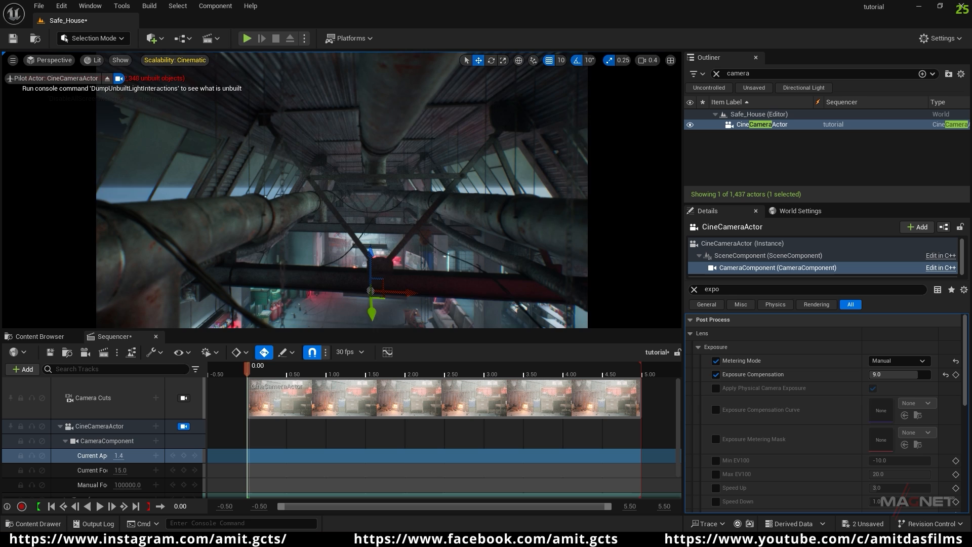
{"action": "right_click_drag", "start_coordinate": [370, 213], "coordinate": [369, 198]}
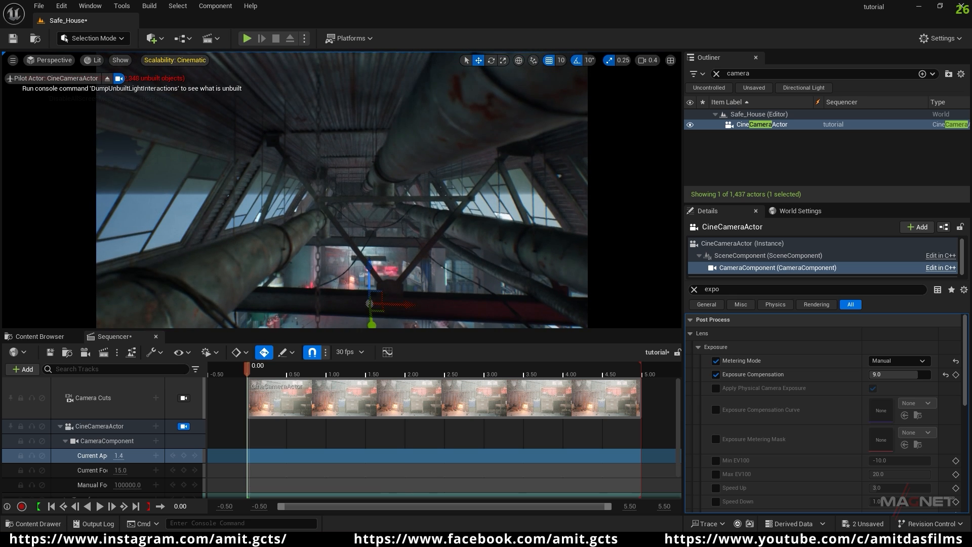
{"action": "right_click_drag", "start_coordinate": [338, 261], "coordinate": [337, 260]}
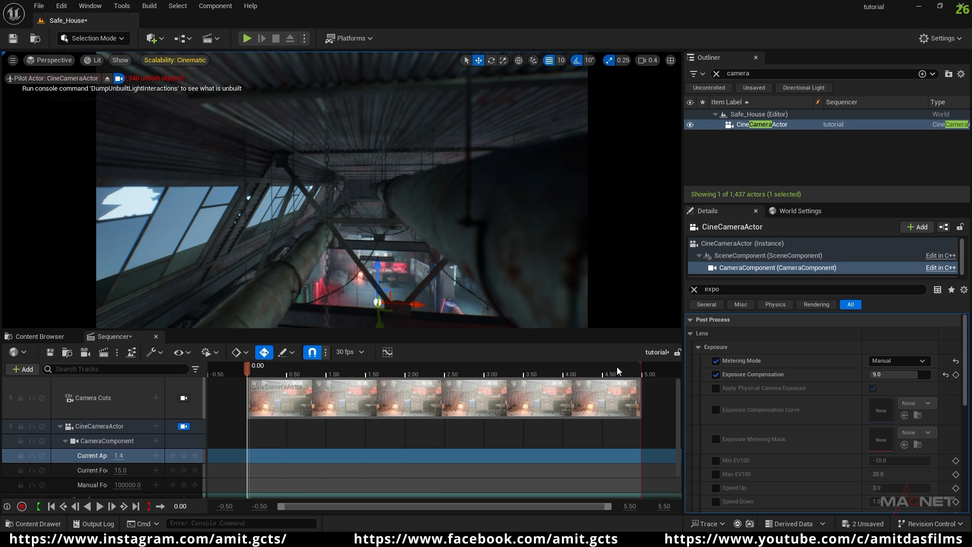
- Extend the sequence's playback end to 10.00 seconds and stretch the camera cut to span frames -15 to 313
{"action": "left_click", "coordinate": [180, 506]}
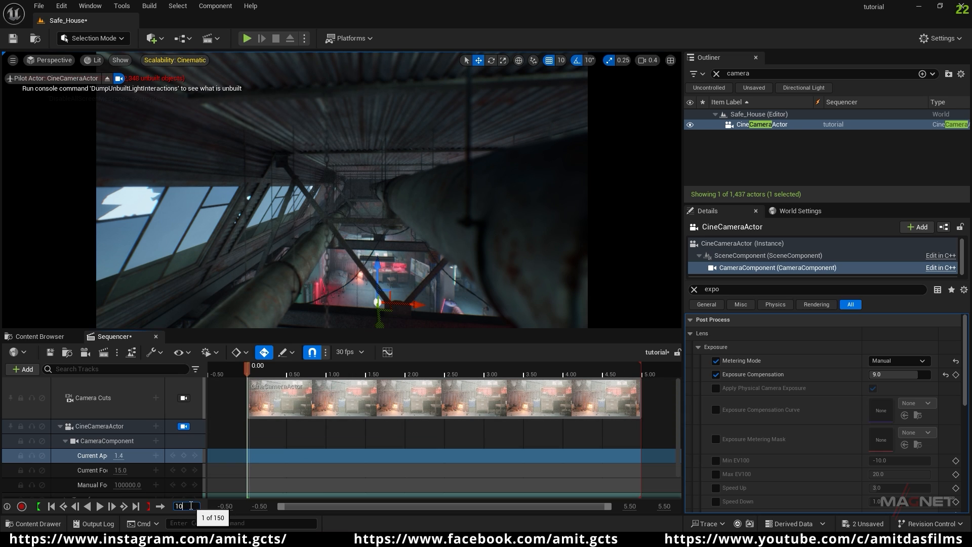
{"action": "key", "text": "Return"}
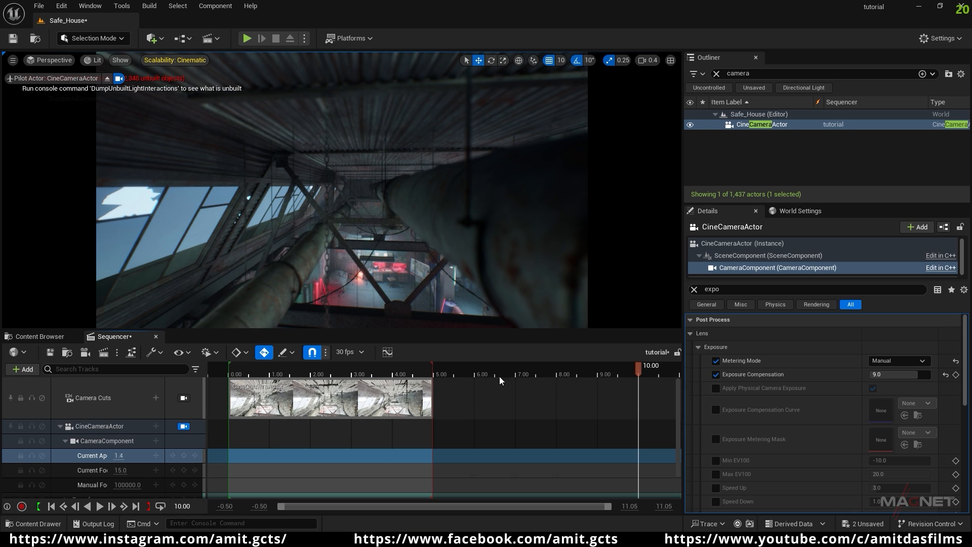
{"action": "mouse_move", "coordinate": [432, 366]}
{"action": "left_mouse_down"}
{"action": "mouse_move", "coordinate": [613, 369]}
{"action": "mouse_move", "coordinate": [480, 370]}
{"action": "mouse_move", "coordinate": [571, 371]}
{"action": "mouse_move", "coordinate": [553, 372]}
{"action": "left_mouse_up"}
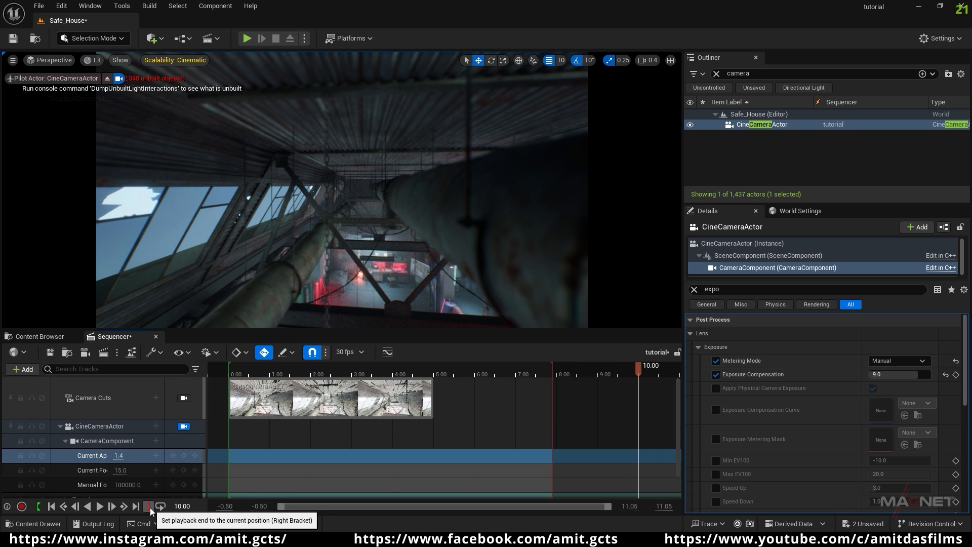
{"action": "left_click", "coordinate": [149, 508]}
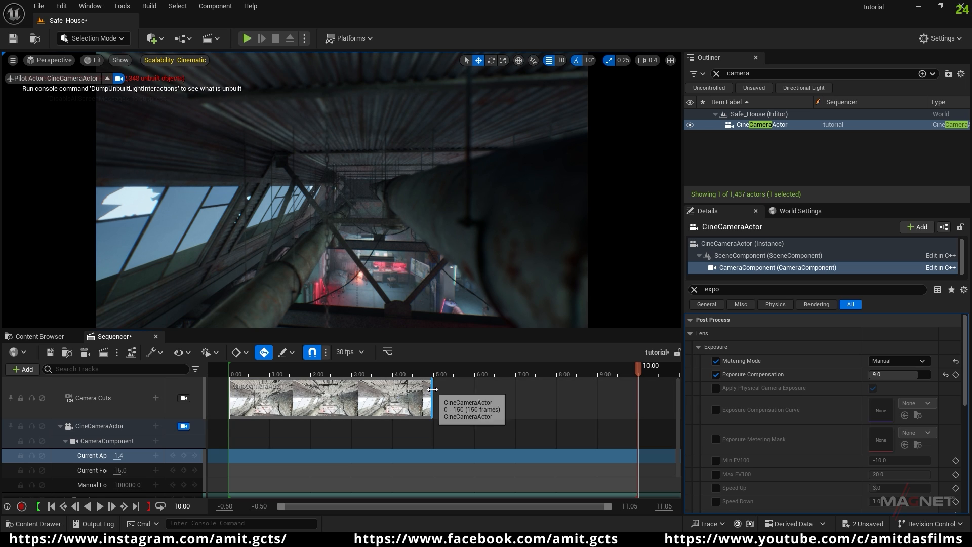
{"action": "left_click_drag", "start_coordinate": [432, 389], "coordinate": [656, 389]}
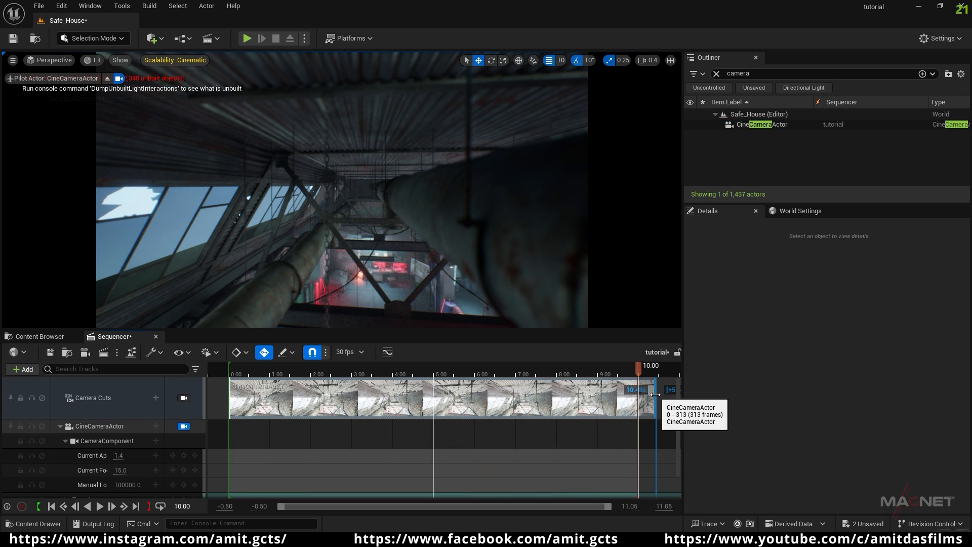
{"action": "left_click_drag", "start_coordinate": [229, 394], "coordinate": [208, 395]}
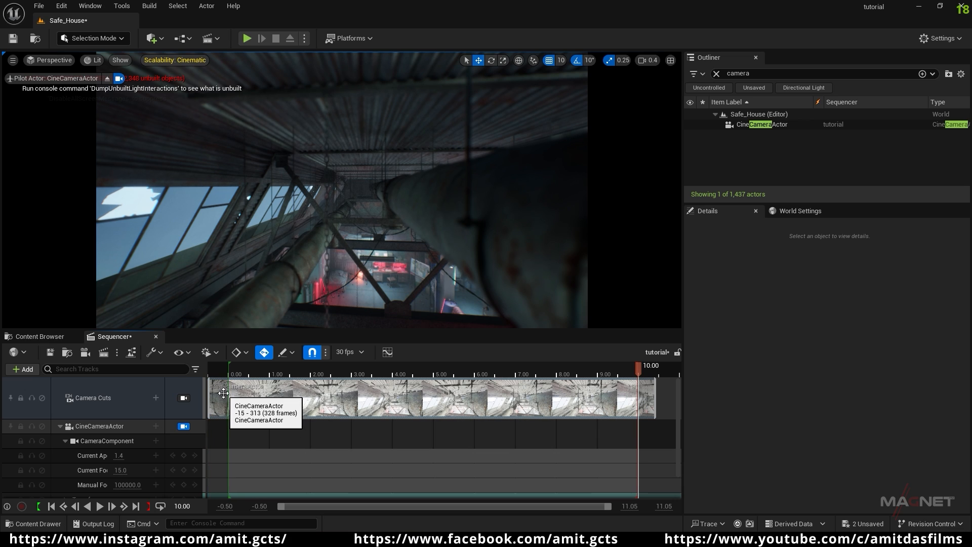
- Add a Transform key for the CineCameraActor at 0.00 and set its interpolation to Linear
{"action": "left_click", "coordinate": [51, 507]}
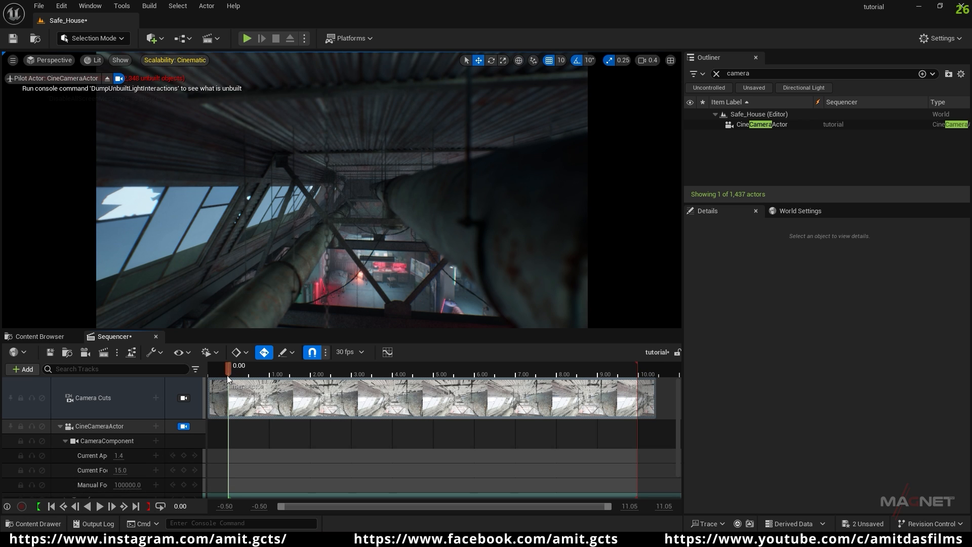
{"action": "scroll", "coordinate": [90, 460], "scroll_direction": "down", "scroll_amount": 1}
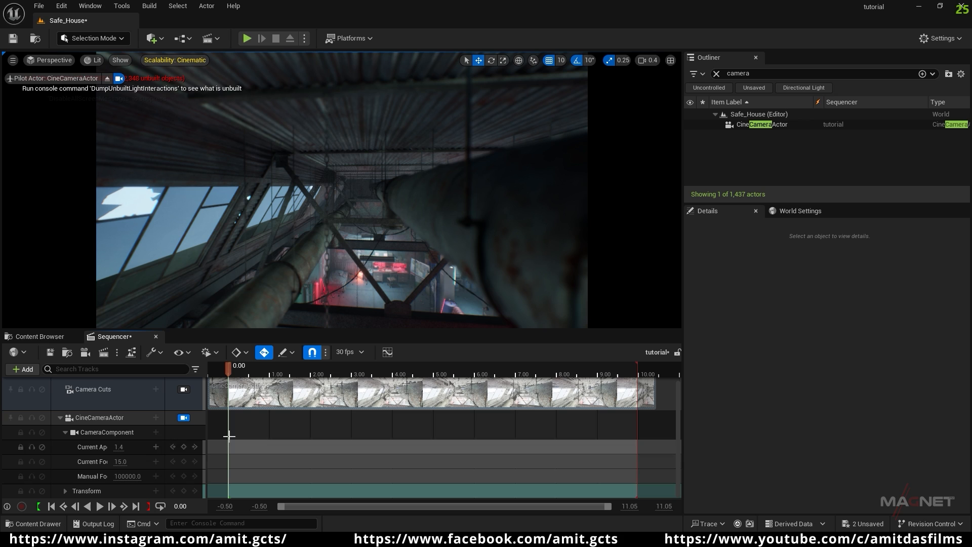
{"action": "left_click", "coordinate": [66, 432]}
{"action": "left_click", "coordinate": [106, 427]}
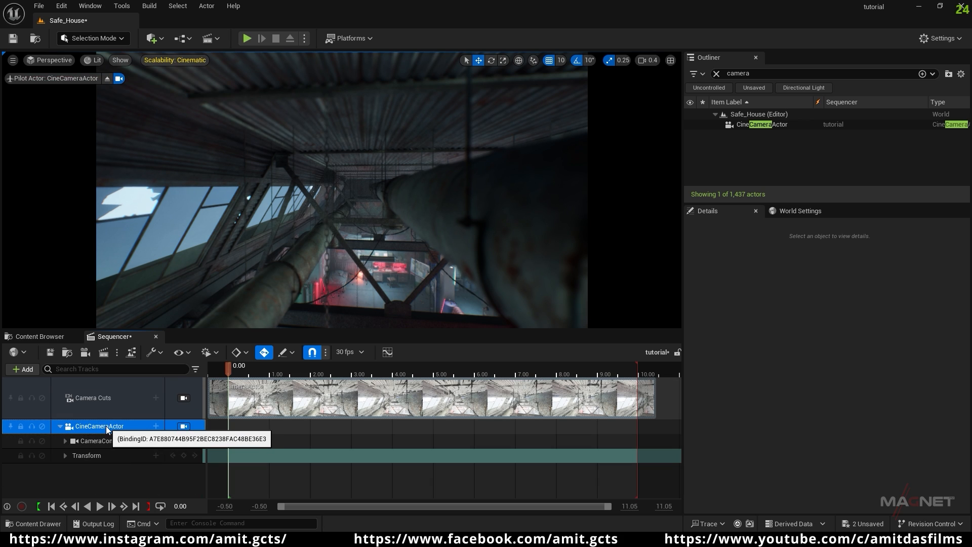
{"action": "left_click", "coordinate": [94, 456]}
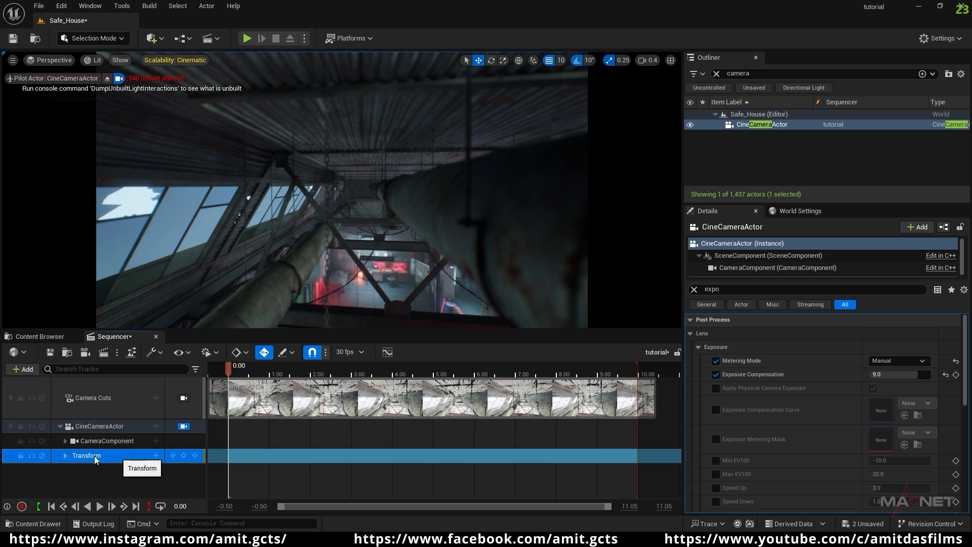
{"action": "left_click", "coordinate": [184, 456]}
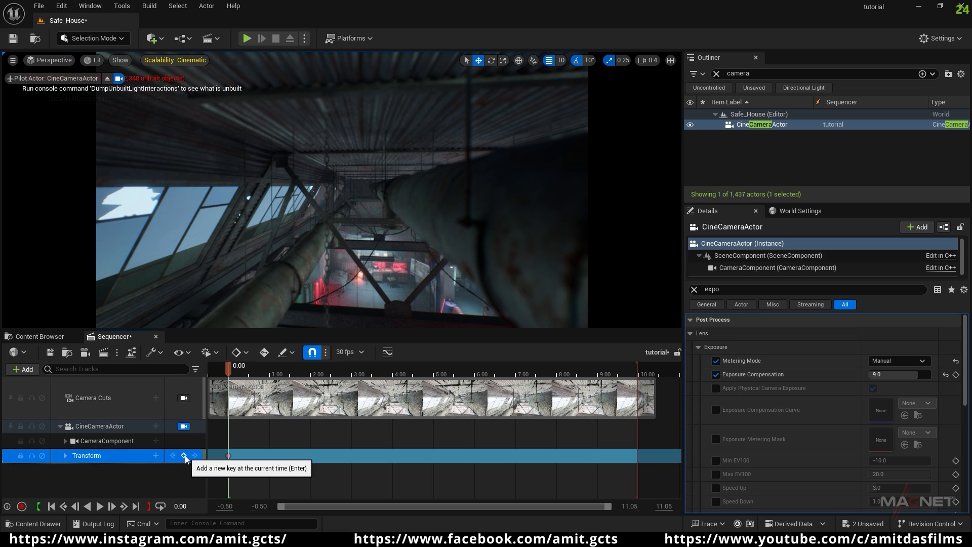
{"action": "right_click", "coordinate": [229, 457]}
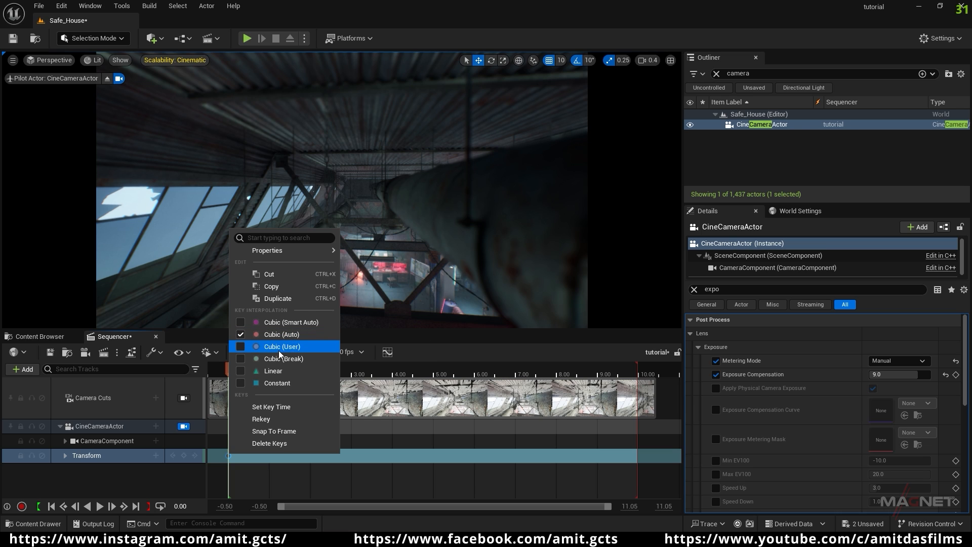
{"action": "left_click", "coordinate": [264, 372]}
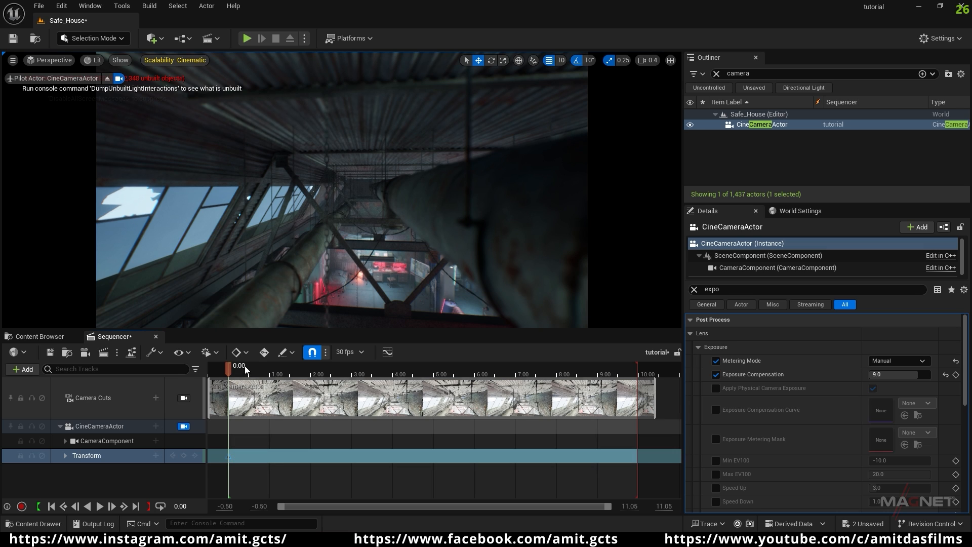
- Set the sequence's default key interpolation to Linear and enable auto keying
{"action": "left_click", "coordinate": [251, 353]}
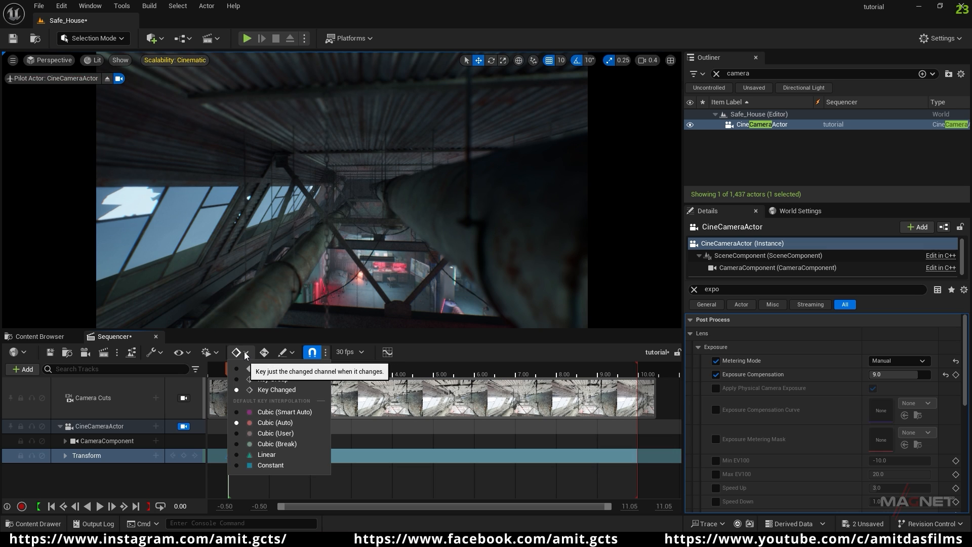
{"action": "left_click", "coordinate": [267, 455]}
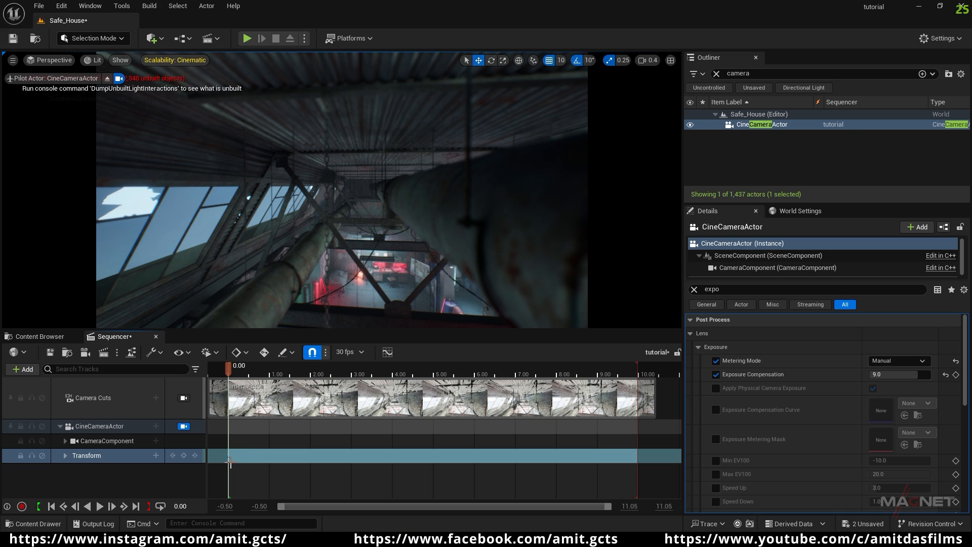
{"action": "left_click", "coordinate": [264, 354]}
- At the sequence's last frame, move the camera forward through the roof beams to key its end position
{"action": "left_click", "coordinate": [136, 507]}
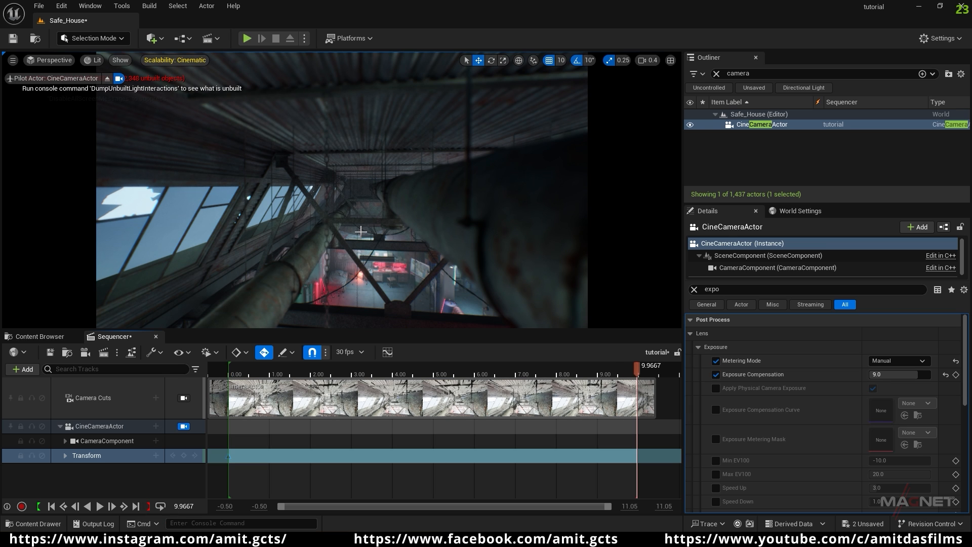
{"action": "key", "text": "w"}
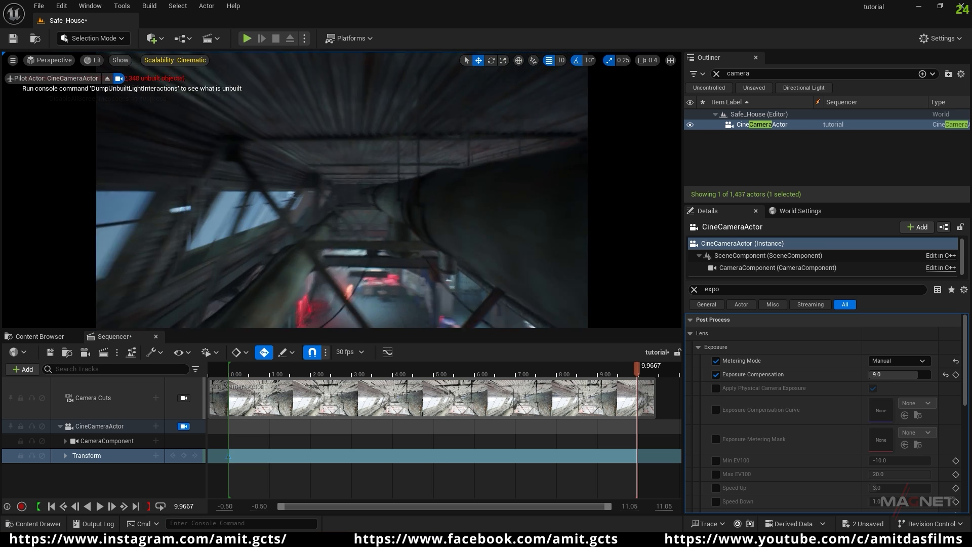
{"action": "key", "text": "w"}
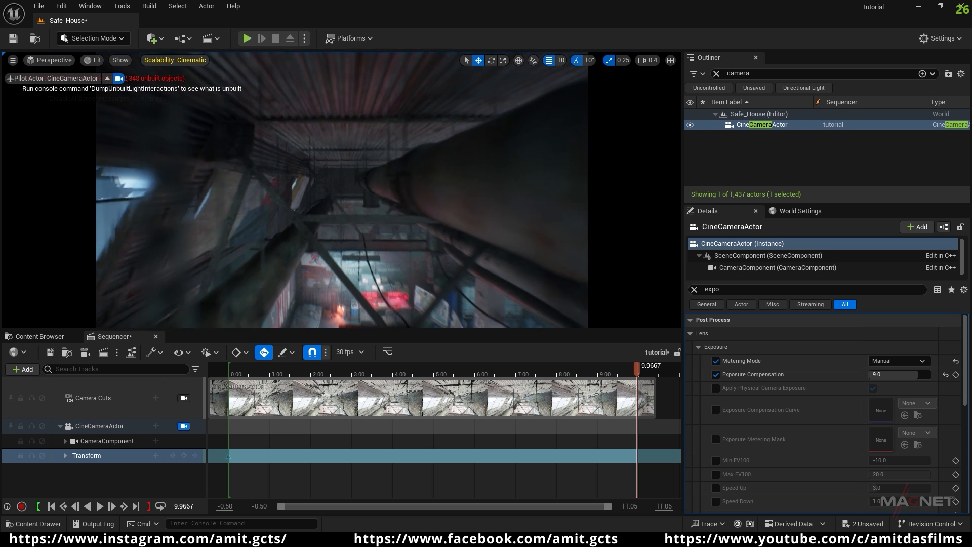
{"action": "key", "text": "w"}
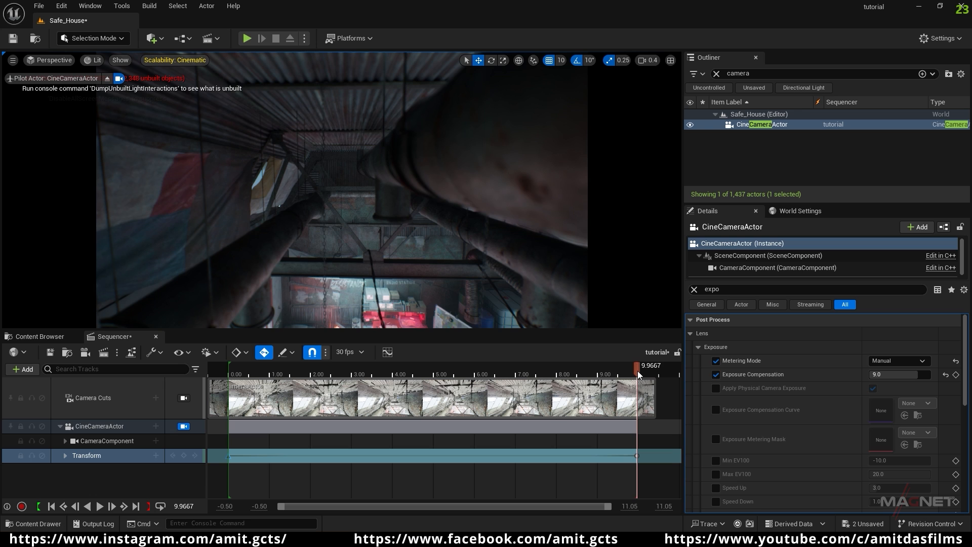
- Play the camera move from the start, then examine the reference shot in Premiere Pro and return to Unreal Engine
{"action": "left_click_drag", "start_coordinate": [639, 374], "coordinate": [235, 374]}
{"action": "key", "text": "space"}
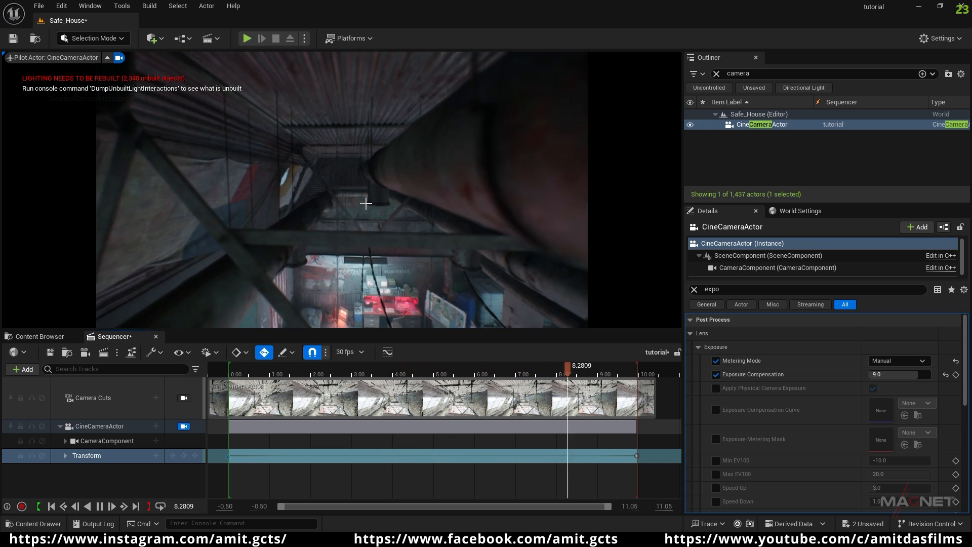
{"action": "key", "text": "space"}
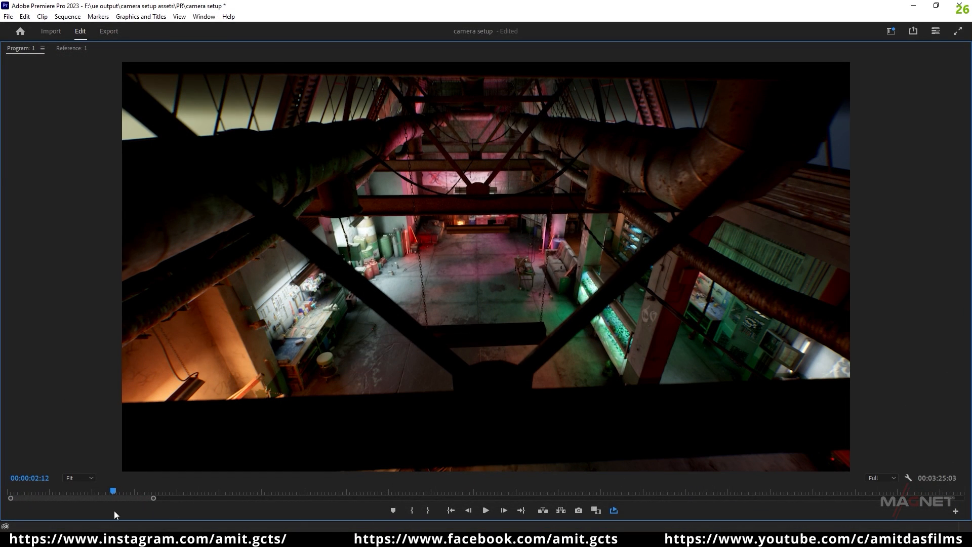
{"action": "mouse_move", "coordinate": [111, 490]}
{"action": "left_mouse_down"}
{"action": "mouse_move", "coordinate": [55, 494]}
{"action": "mouse_move", "coordinate": [509, 504]}
{"action": "mouse_move", "coordinate": [116, 501]}
{"action": "left_mouse_up"}
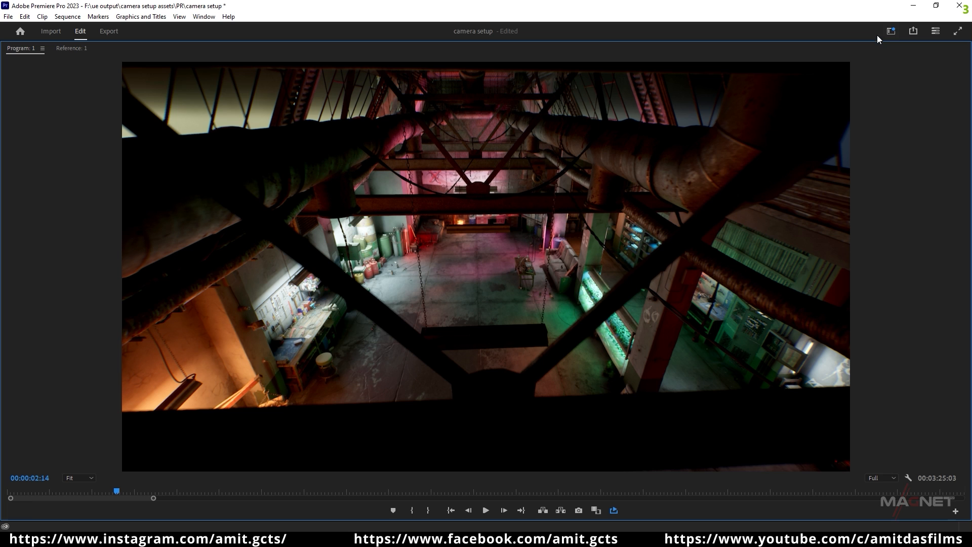
{"action": "left_click", "coordinate": [919, 7]}
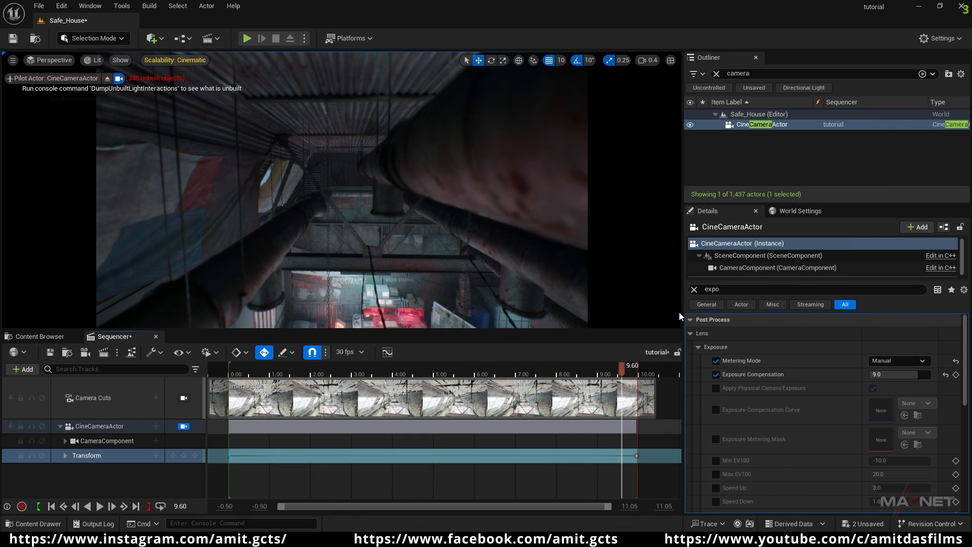
- At the sequence's last frame, tilt the camera down toward the room's floor and play the revised move
{"action": "left_click", "coordinate": [136, 506]}
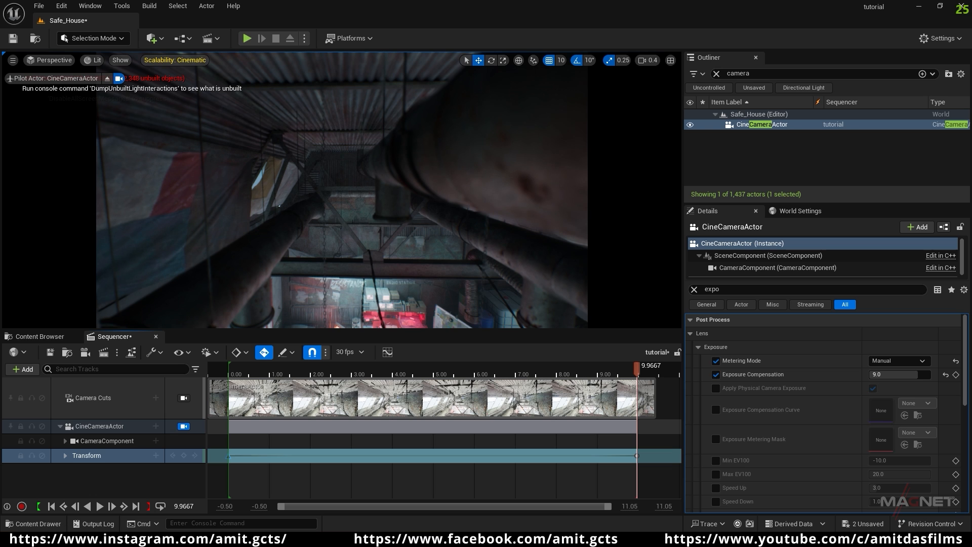
{"action": "right_click_drag", "start_coordinate": [342, 190], "coordinate": [347, 285]}
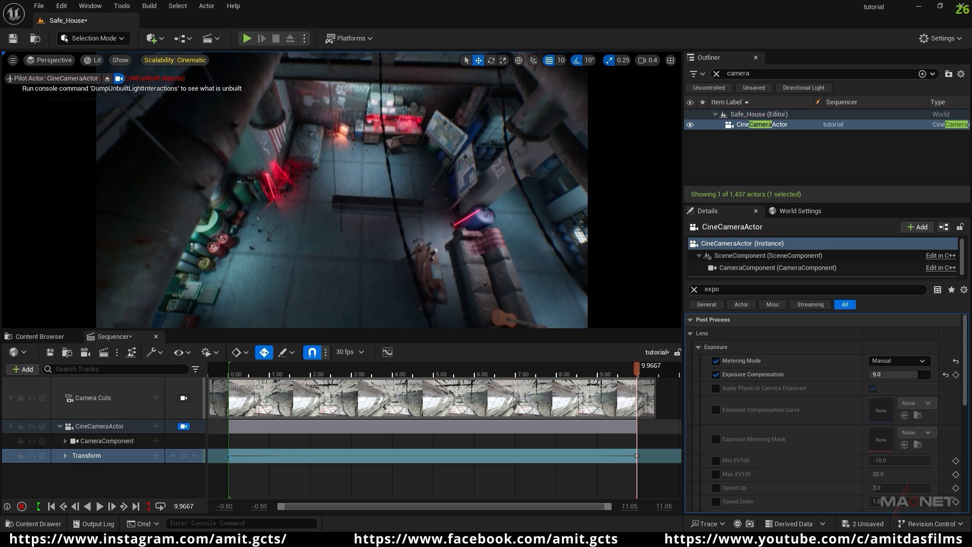
{"action": "key", "text": "space"}
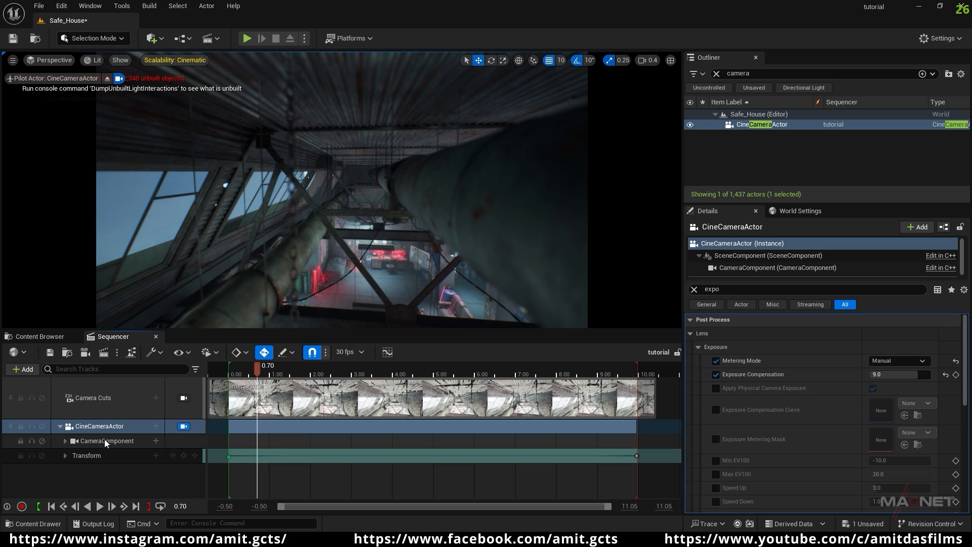
- Expand the camera component's track and set its Manual Focus Distance to about 108.7
{"action": "left_click", "coordinate": [65, 443]}
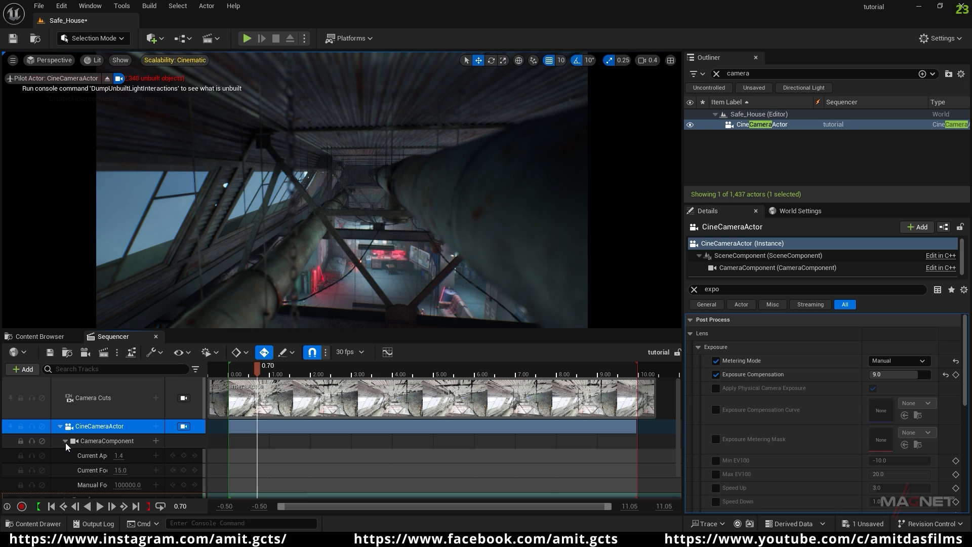
{"action": "scroll", "coordinate": [126, 479], "scroll_direction": "down", "scroll_amount": 1}
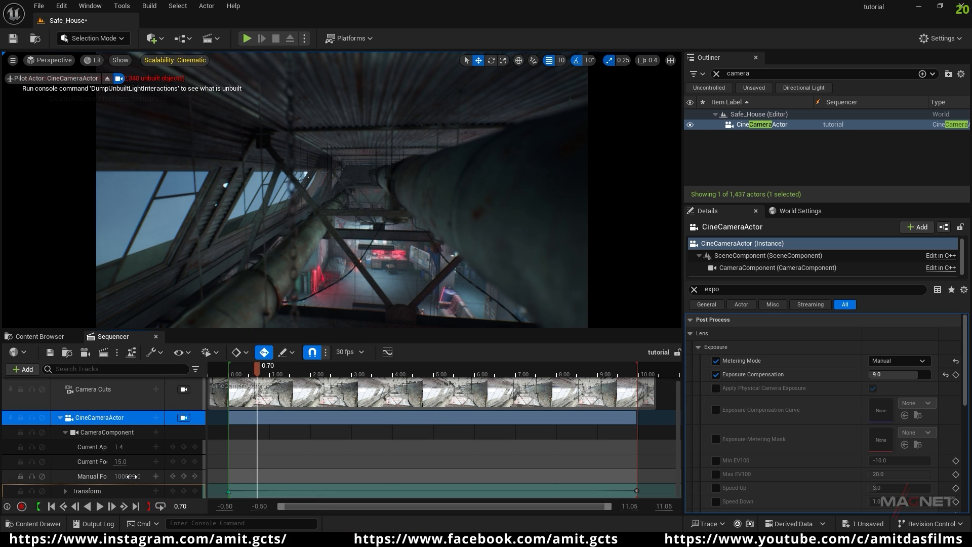
{"action": "left_click_drag", "start_coordinate": [127, 476], "coordinate": [104, 476]}
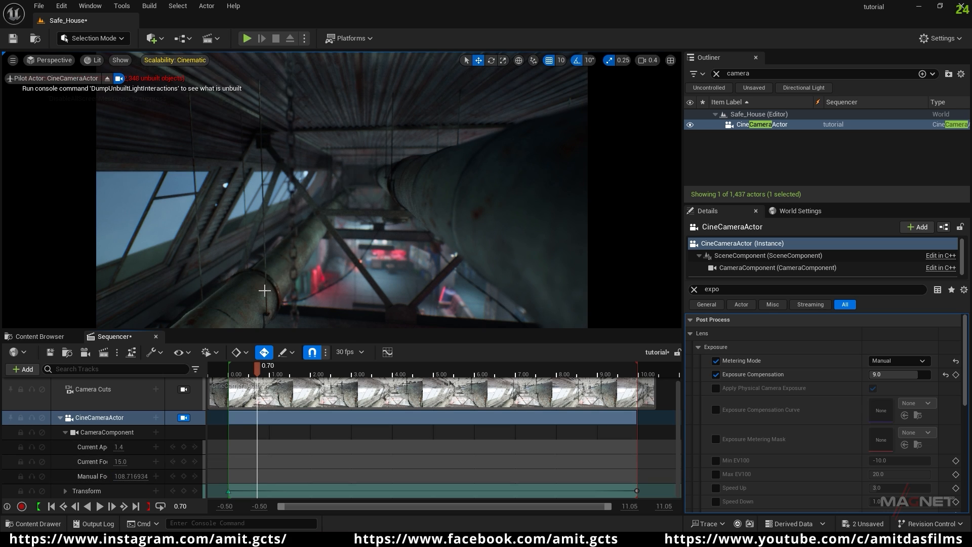
- Sample the scene depth on the large pipe for the camera's Manual Focus Distance and key it at the first frame
{"action": "left_click", "coordinate": [105, 434]}
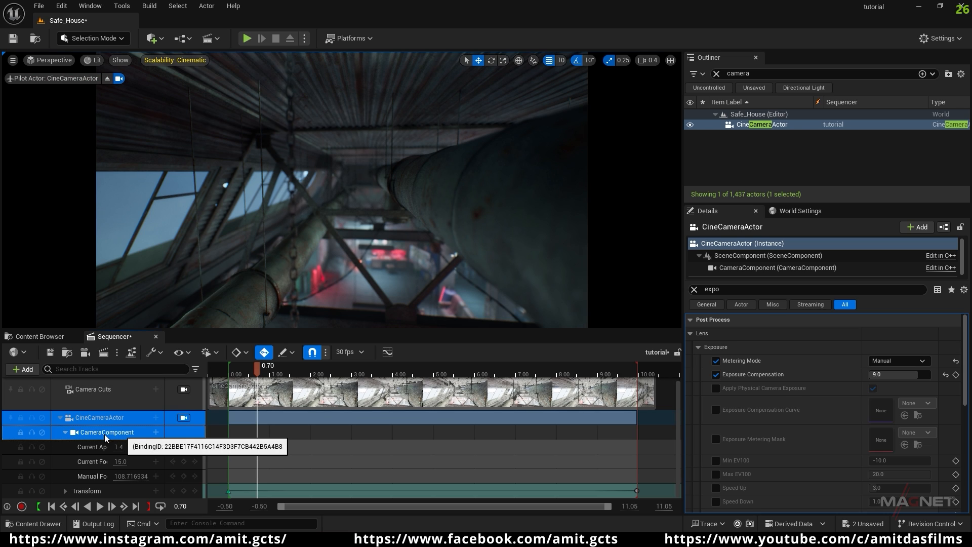
{"action": "left_click", "coordinate": [105, 434]}
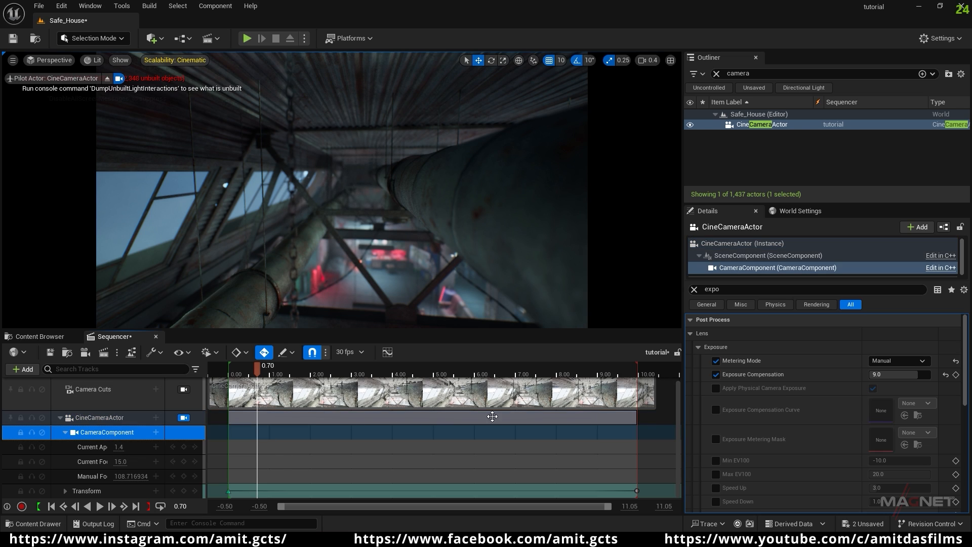
{"action": "left_click", "coordinate": [694, 290]}
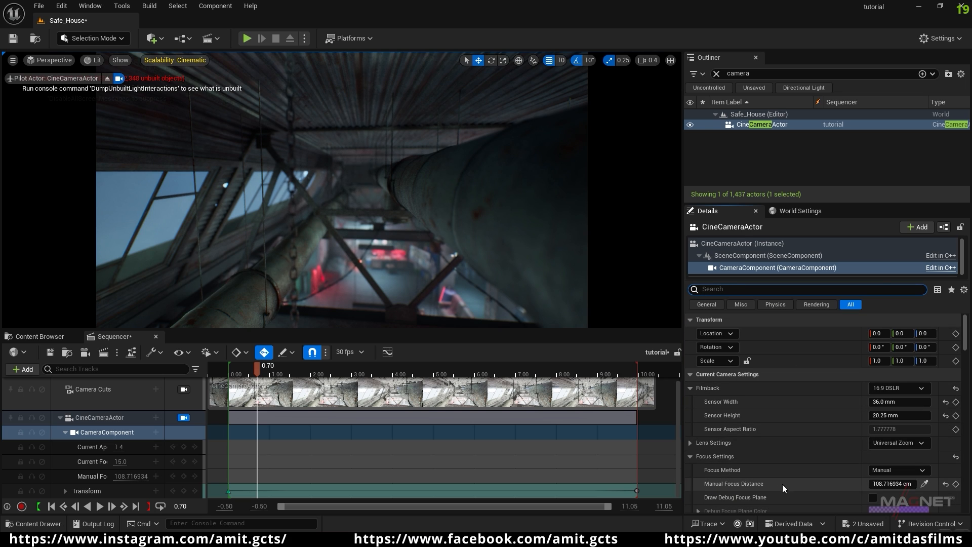
{"action": "left_click", "coordinate": [925, 487]}
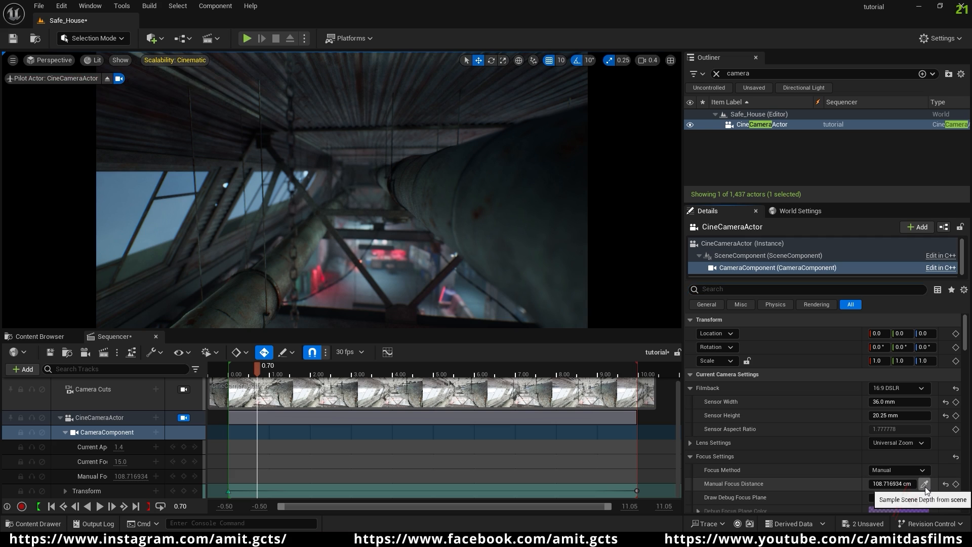
{"action": "left_click", "coordinate": [486, 214]}
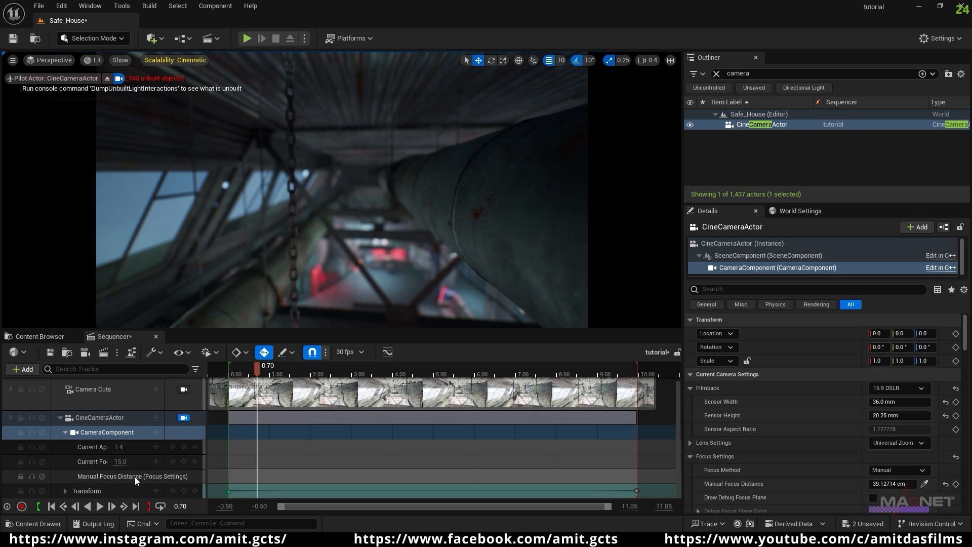
{"action": "left_click", "coordinate": [51, 507]}
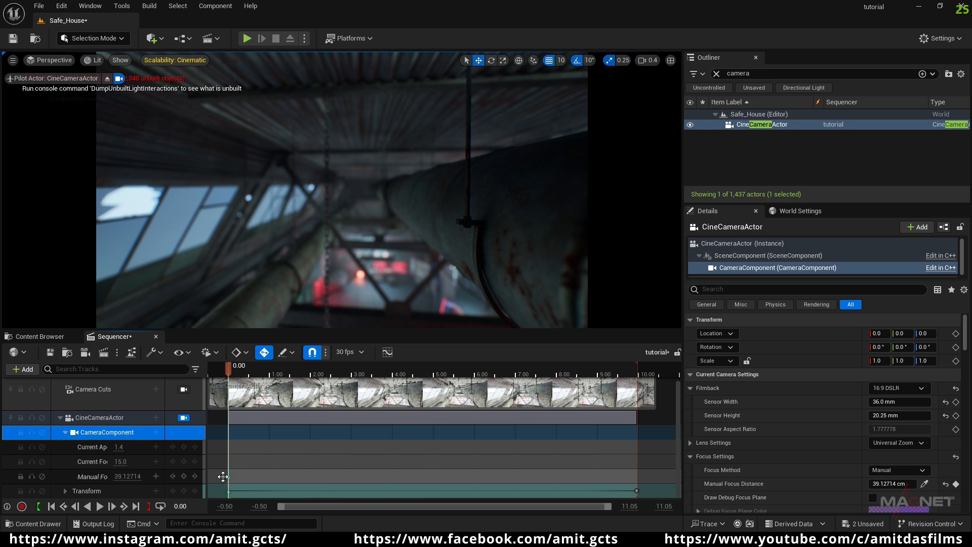
- At the sequence's last frame, sample the scene depth at the red-lit desk to key the end focus distance
{"action": "left_click_drag", "start_coordinate": [228, 365], "coordinate": [443, 366]}
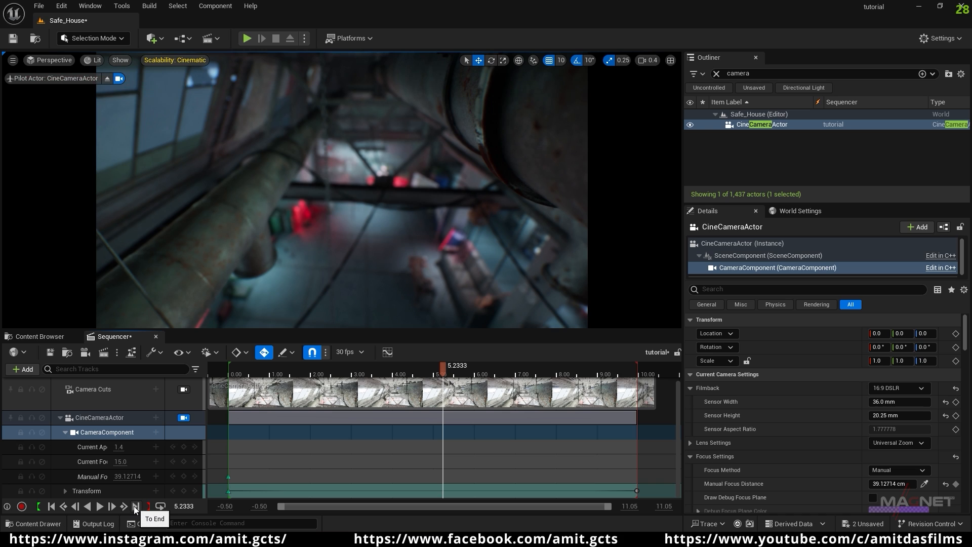
{"action": "left_click", "coordinate": [136, 507]}
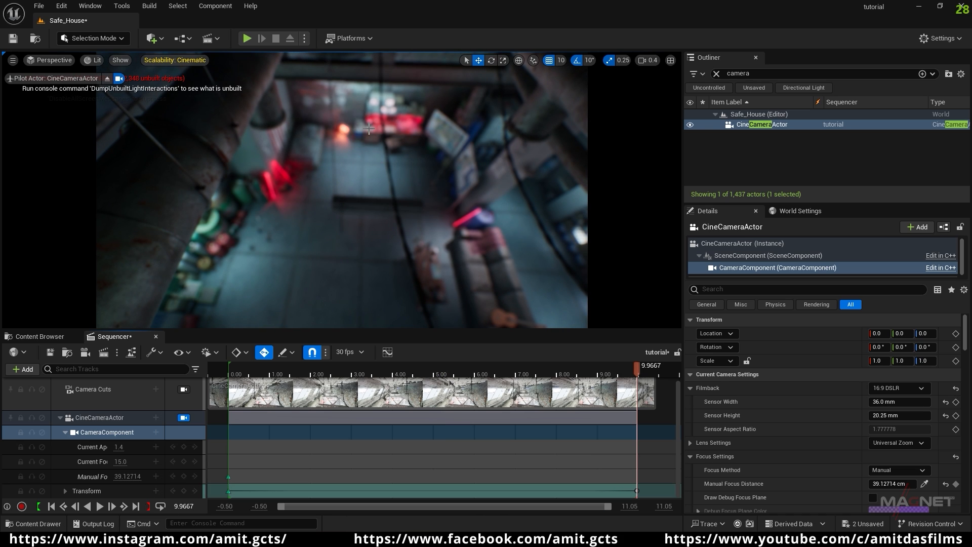
{"action": "left_click", "coordinate": [923, 485]}
{"action": "left_click", "coordinate": [365, 130]}
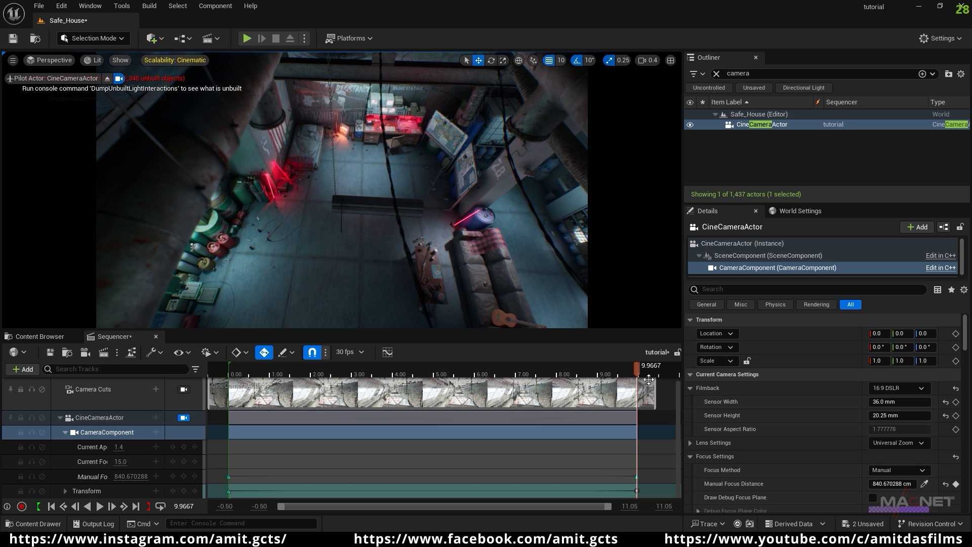
- Play the sequence from near the start to review the focus pull
{"action": "left_click_drag", "start_coordinate": [638, 371], "coordinate": [250, 362]}
{"action": "key", "text": "space"}
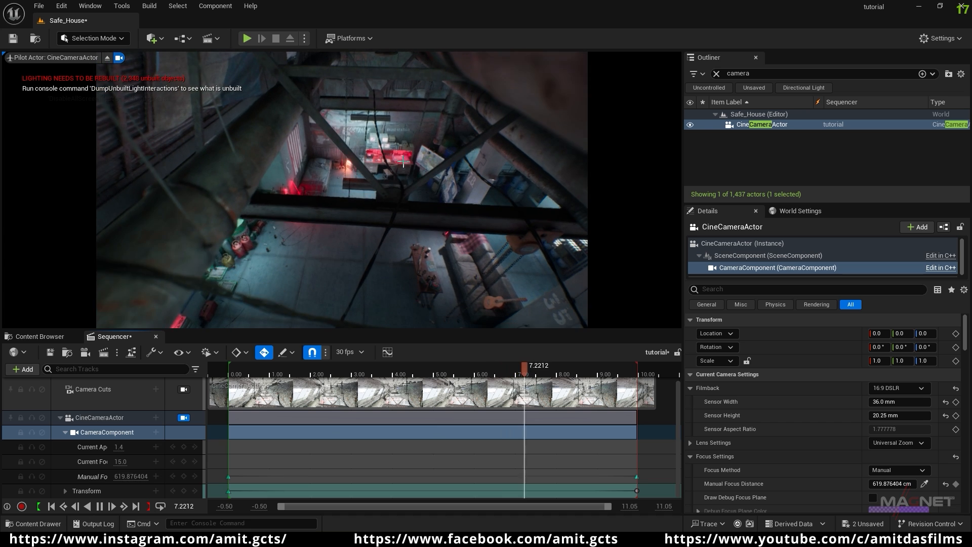
{"action": "left_click_drag", "start_coordinate": [589, 371], "coordinate": [247, 389]}
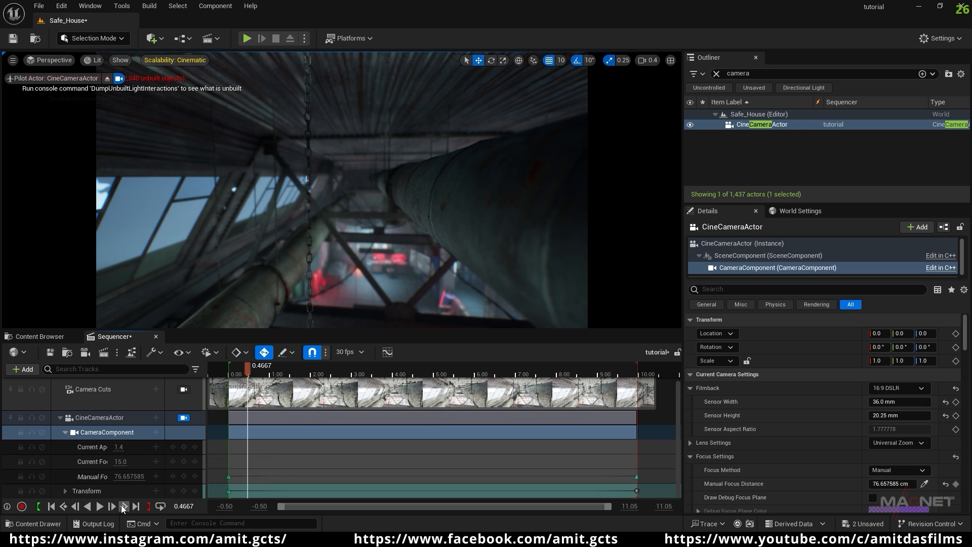
- At the first frame, set the camera's rotation track to roll -10, pitch -3 and yaw -91
{"action": "left_click", "coordinate": [57, 507]}
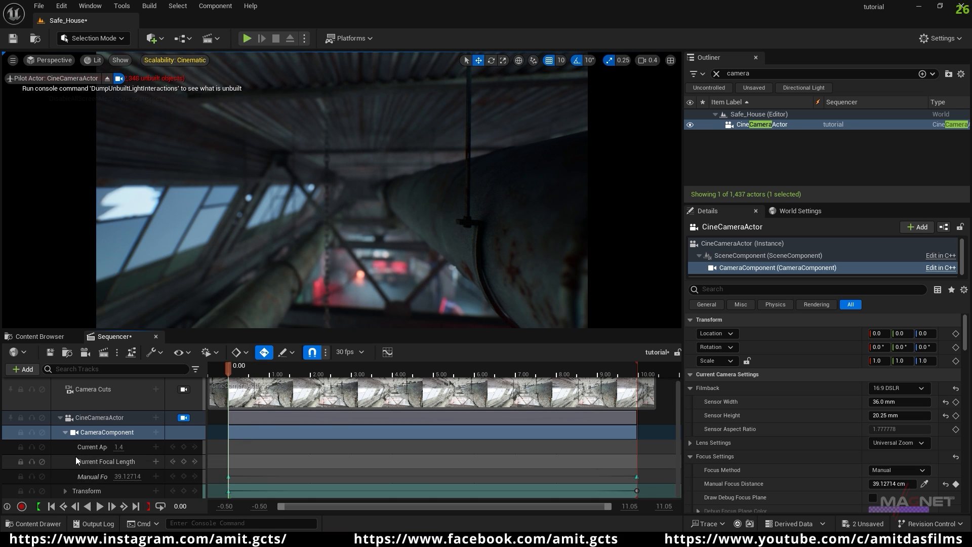
{"action": "left_click", "coordinate": [65, 490]}
{"action": "scroll", "coordinate": [62, 458], "scroll_direction": "down", "scroll_amount": 2}
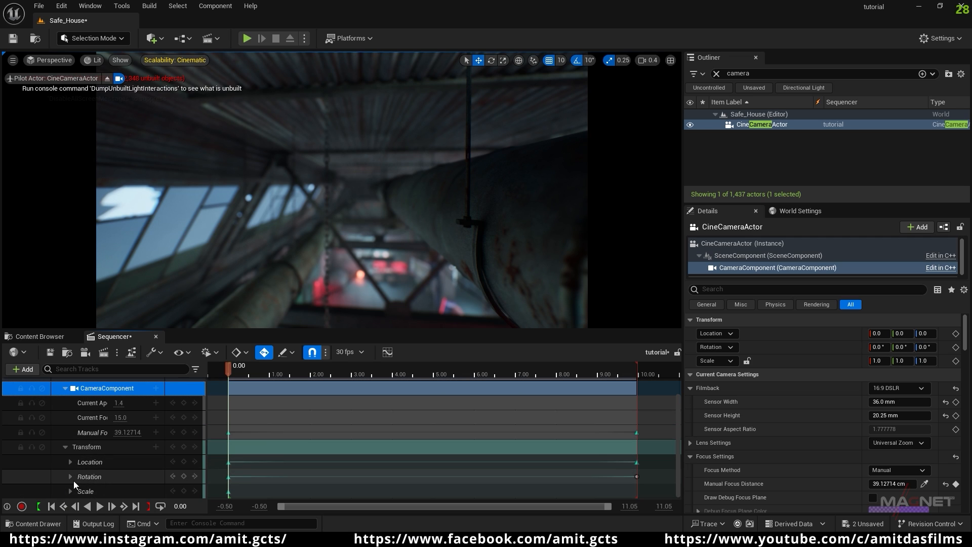
{"action": "left_click", "coordinate": [72, 476]}
{"action": "scroll", "coordinate": [56, 458], "scroll_direction": "down", "scroll_amount": 2}
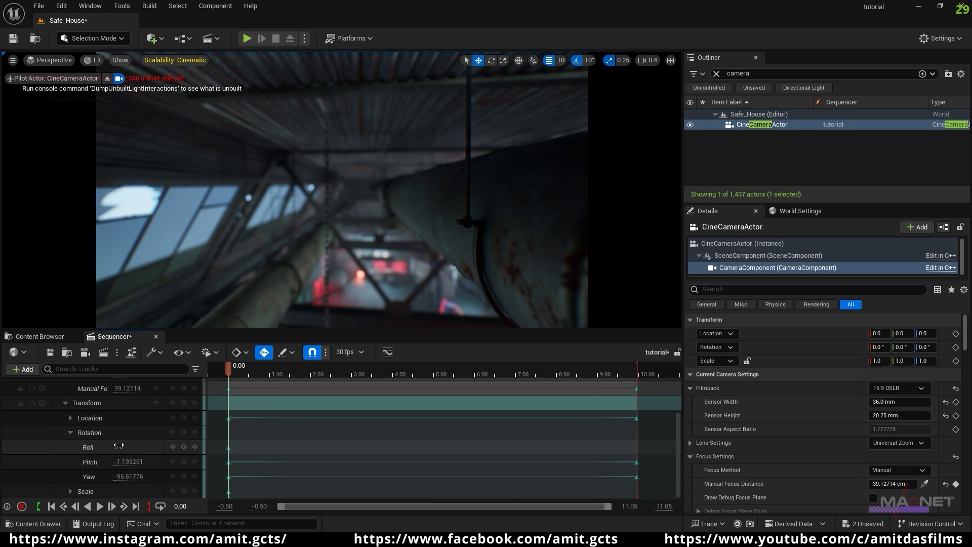
{"action": "left_click_drag", "start_coordinate": [121, 446], "coordinate": [136, 477]}
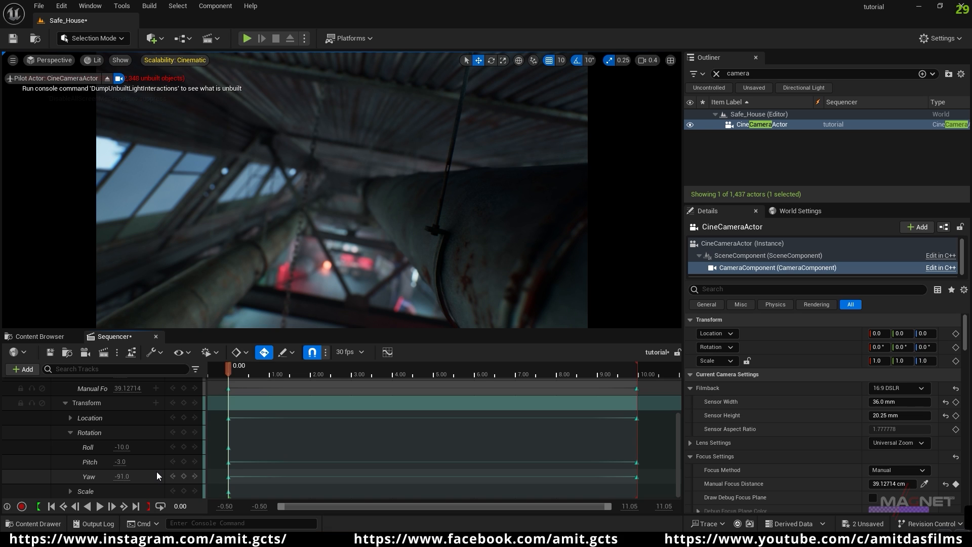
- Undo the pitch and yaw changes, and set the first frame's roll to -166
{"action": "key", "text": "ctrl+z"}
{"action": "key", "text": "ctrl+z"}
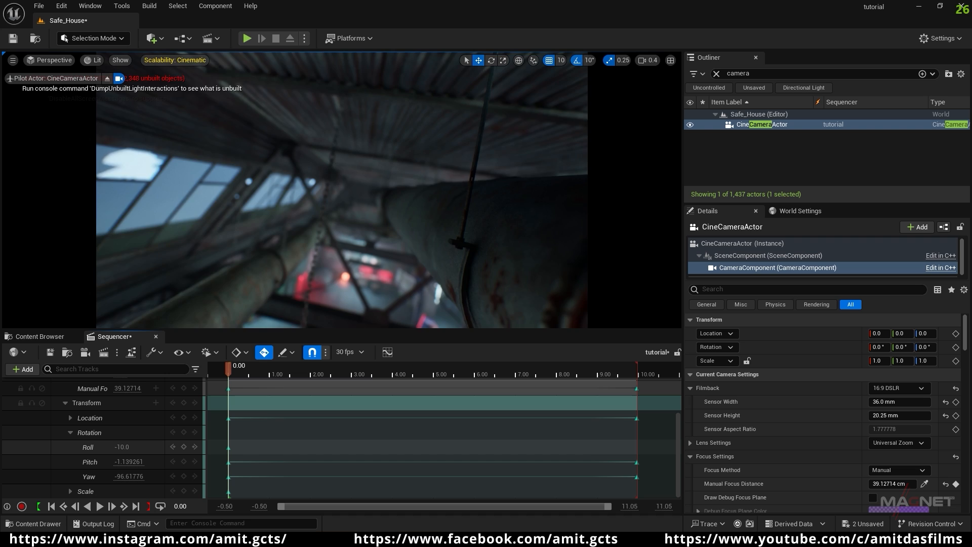
{"action": "left_click_drag", "start_coordinate": [123, 447], "coordinate": [123, 447]}
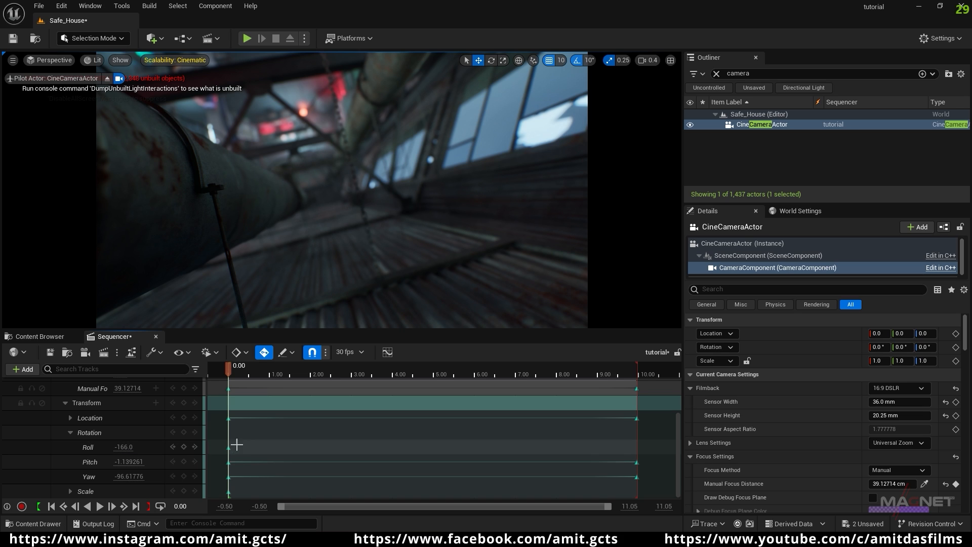
- At the sequence's last frame, set the camera's roll to 0 and play the rolling move from the start
{"action": "left_click", "coordinate": [135, 506]}
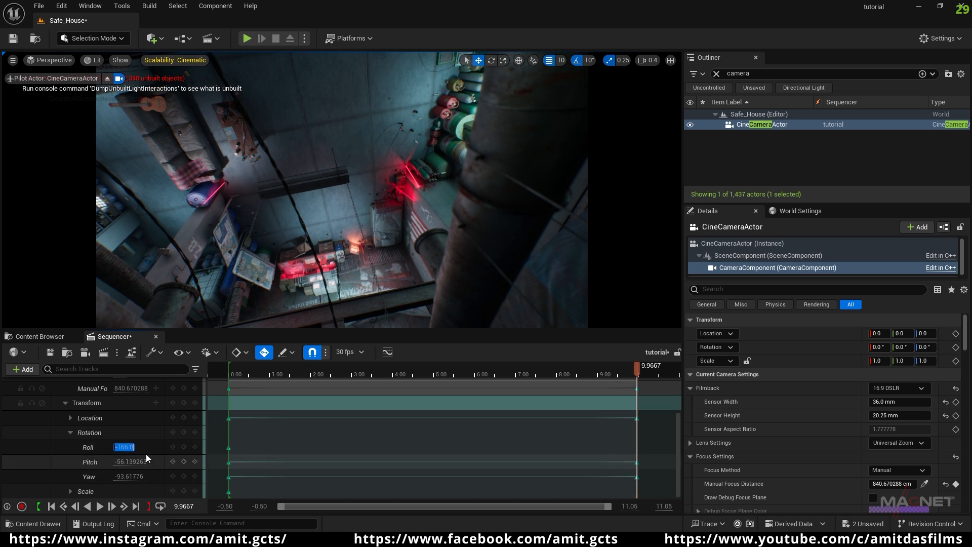
{"action": "type", "text": "0"}
{"action": "key", "text": "Return"}
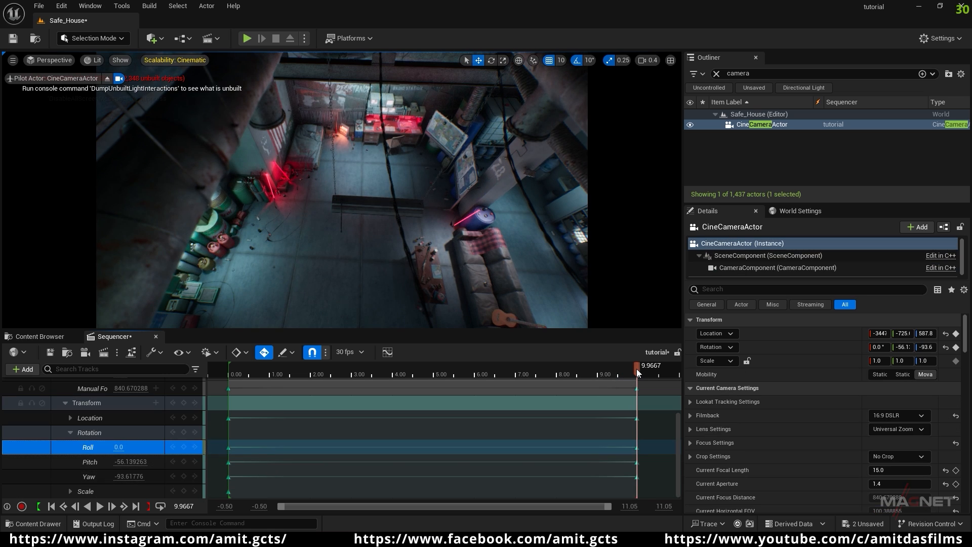
{"action": "left_click_drag", "start_coordinate": [636, 368], "coordinate": [231, 384]}
{"action": "key", "text": "space"}
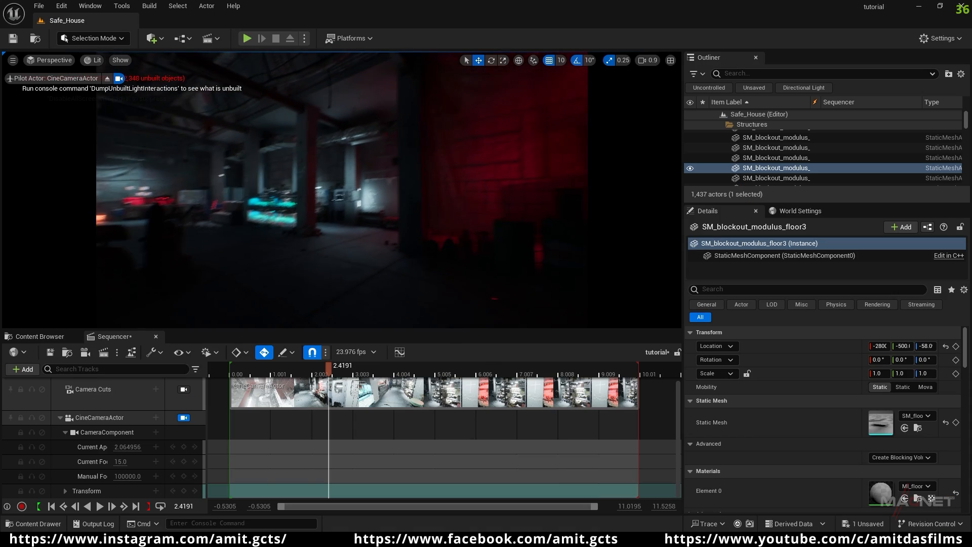
- Frame the camera on the corridor beside the green plant shelves and raise it to key its position at the first frame
{"action": "key", "text": "w"}
{"action": "right_click_drag", "start_coordinate": [341, 190], "coordinate": [325, 180]}
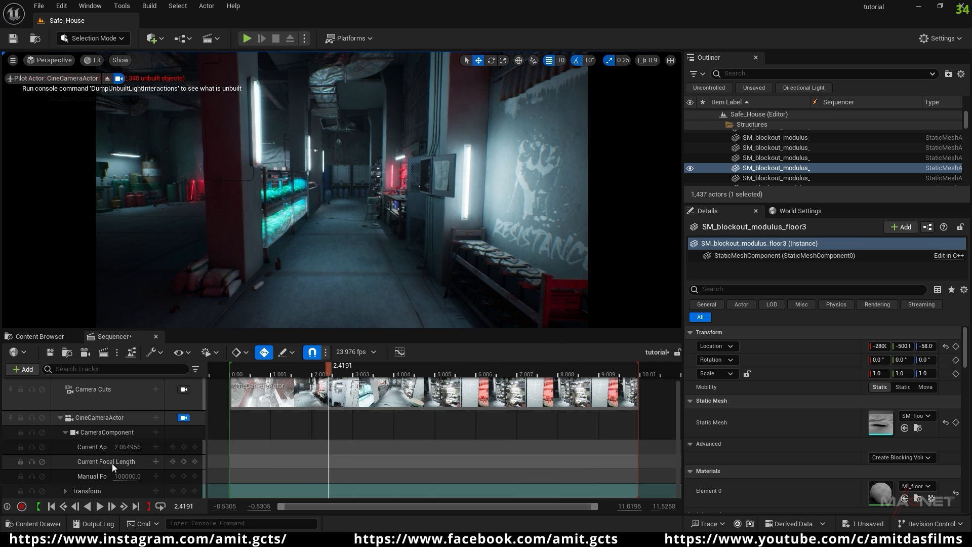
{"action": "left_click", "coordinate": [50, 509]}
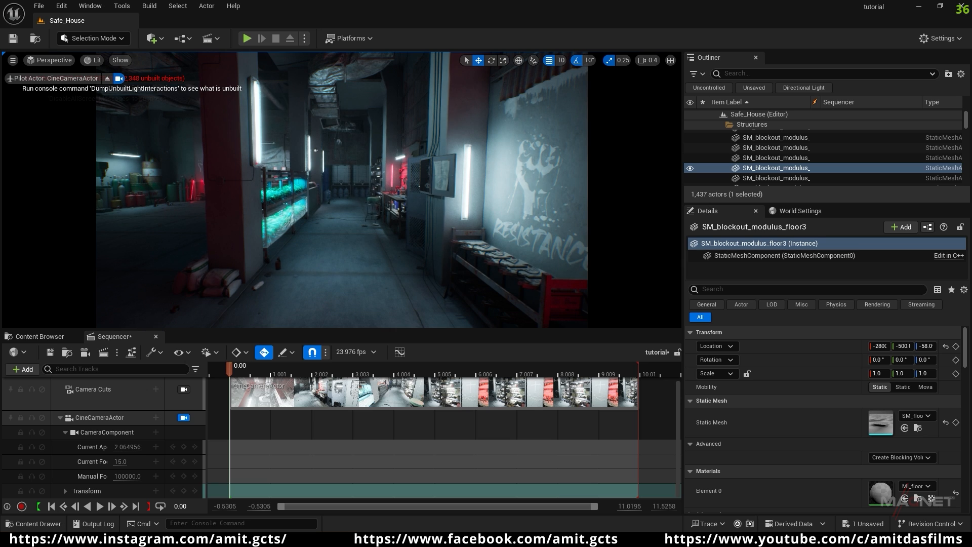
{"action": "key", "text": "e"}
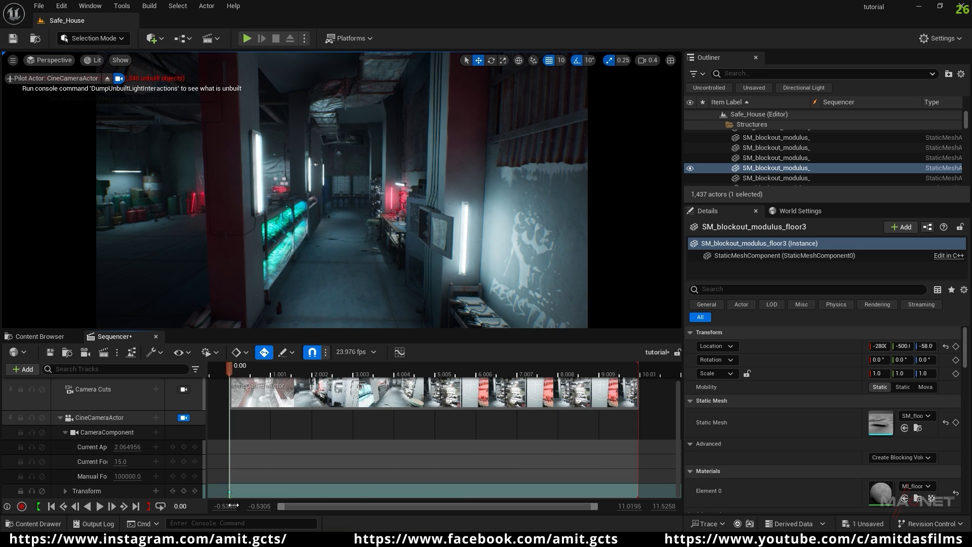
- At the sequence's last frame, fly the camera forward down the corridor to the white water tanks to key its end position
{"action": "left_click", "coordinate": [138, 507]}
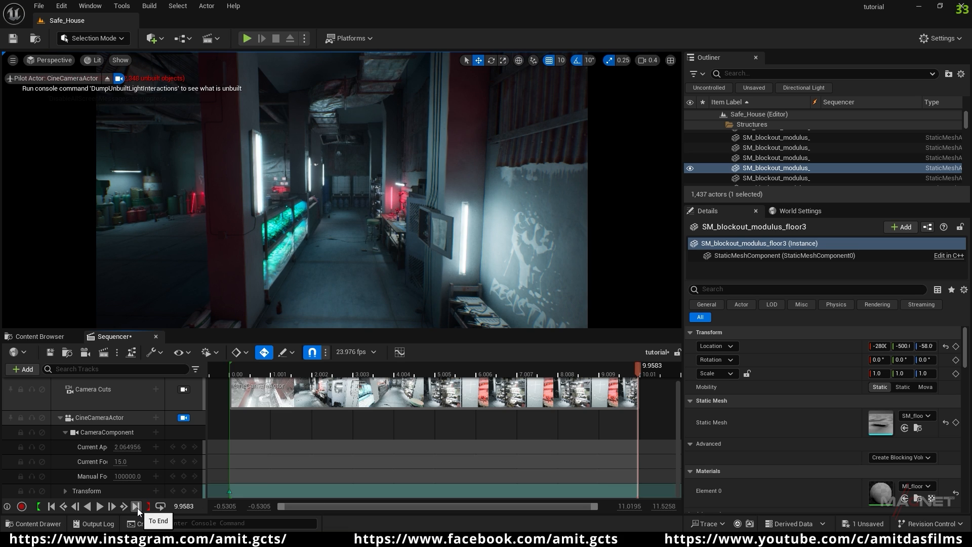
{"action": "key", "text": "w"}
{"action": "right_click_drag", "start_coordinate": [348, 248], "coordinate": [348, 248]}
{"action": "key", "text": "w"}
{"action": "key", "text": "w"}
{"action": "key", "text": "s"}
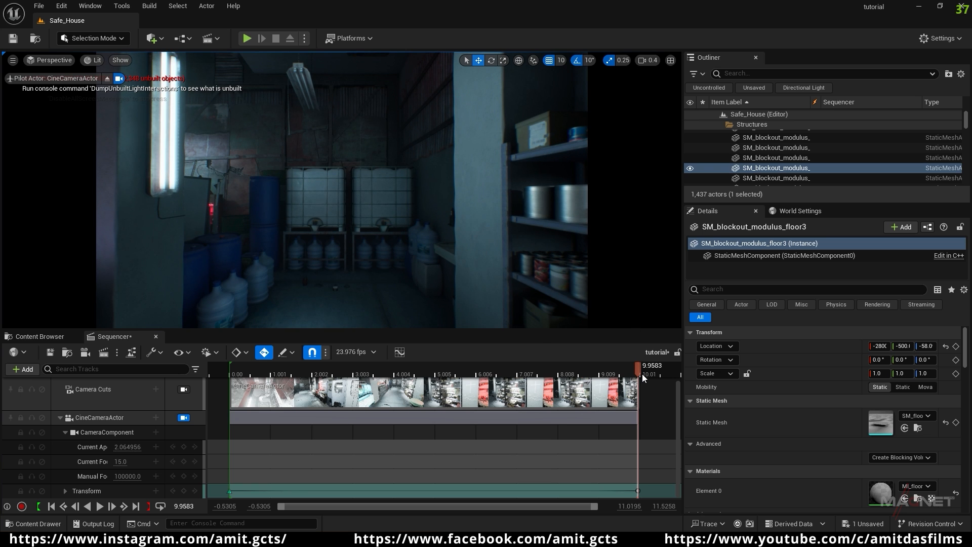
- Play the corridor move from near the start and stop it at about 4 seconds
{"action": "left_click_drag", "start_coordinate": [637, 366], "coordinate": [237, 391]}
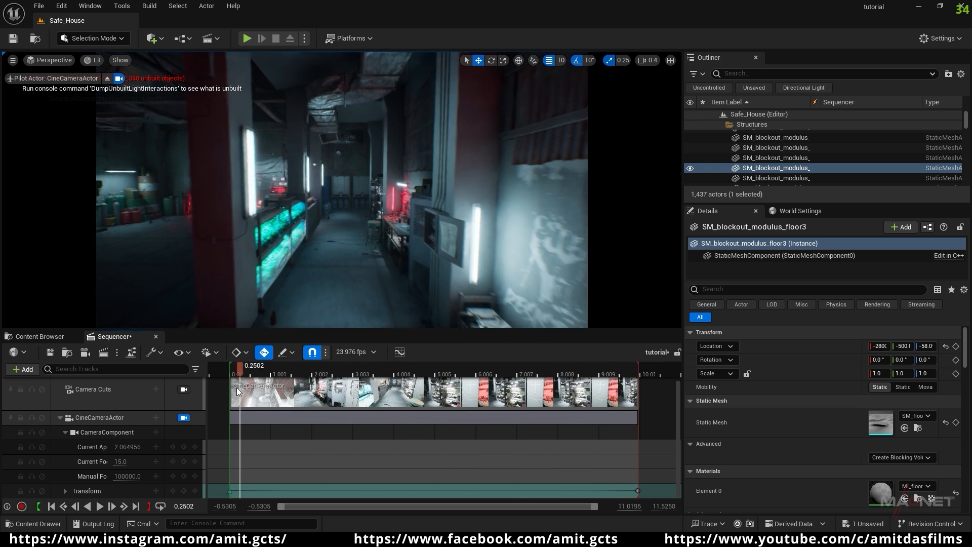
{"action": "key", "text": "space"}
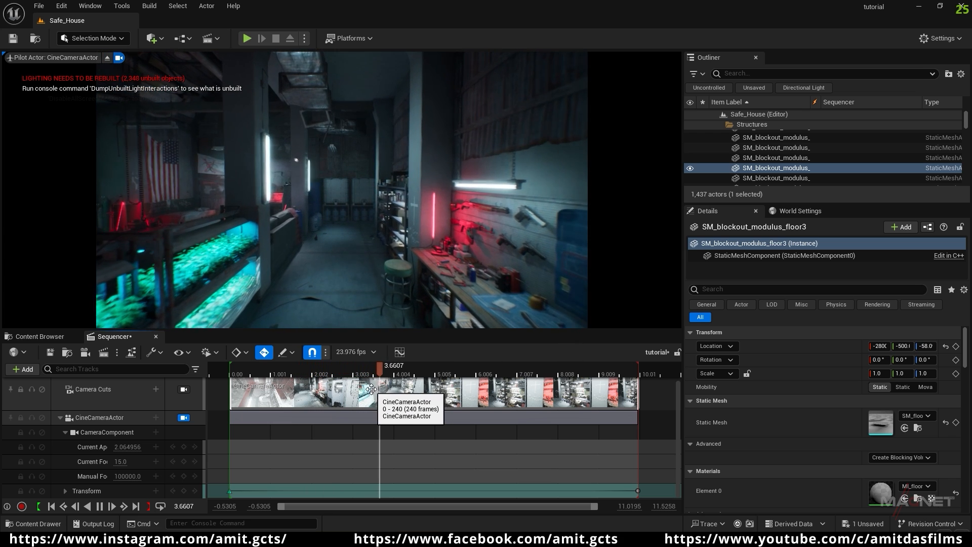
{"action": "left_click", "coordinate": [401, 373]}
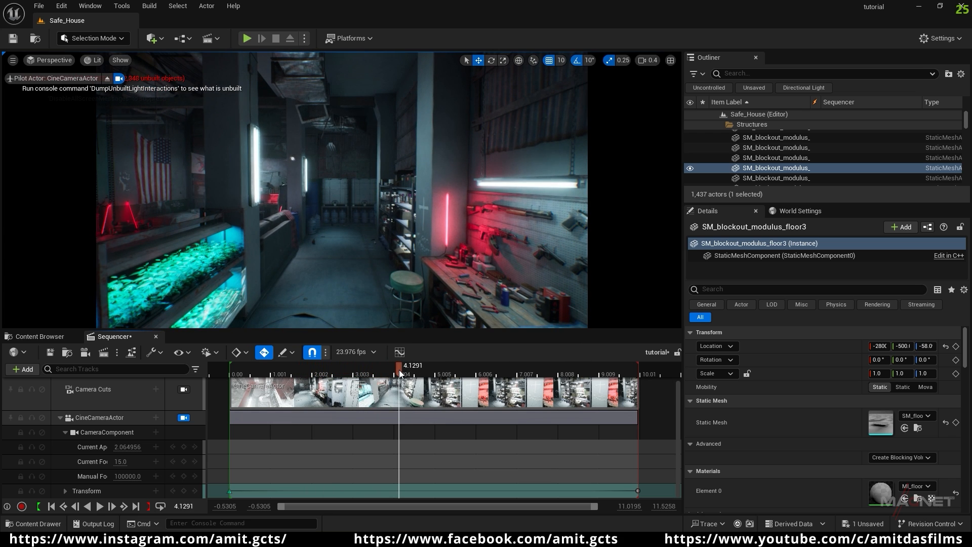
- At about 2 seconds, turn the camera toward the parked vehicle and plant shelves, and set that transform key's interpolation to Cubic (Smart Auto)
{"action": "left_click_drag", "start_coordinate": [396, 374], "coordinate": [312, 378]}
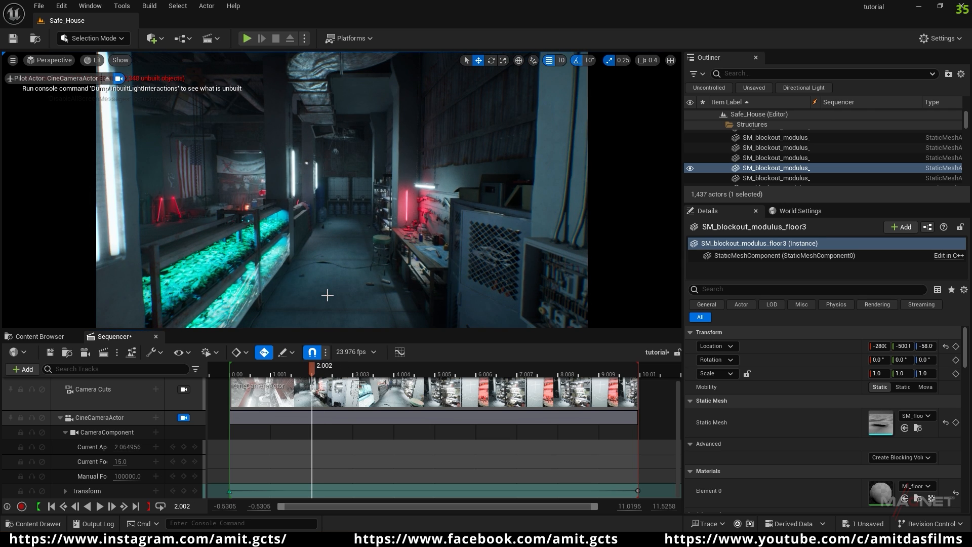
{"action": "right_click_drag", "start_coordinate": [327, 295], "coordinate": [241, 317]}
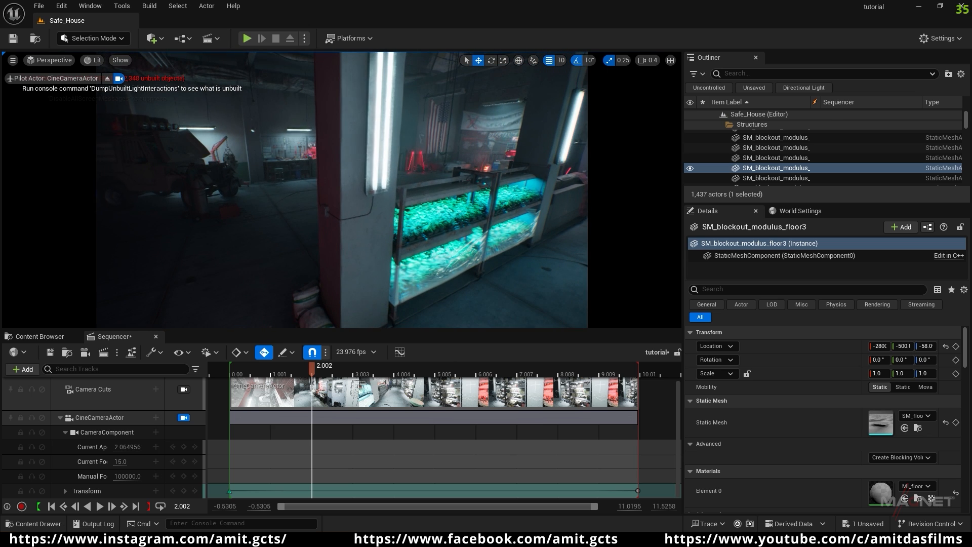
{"action": "right_click", "coordinate": [312, 491]}
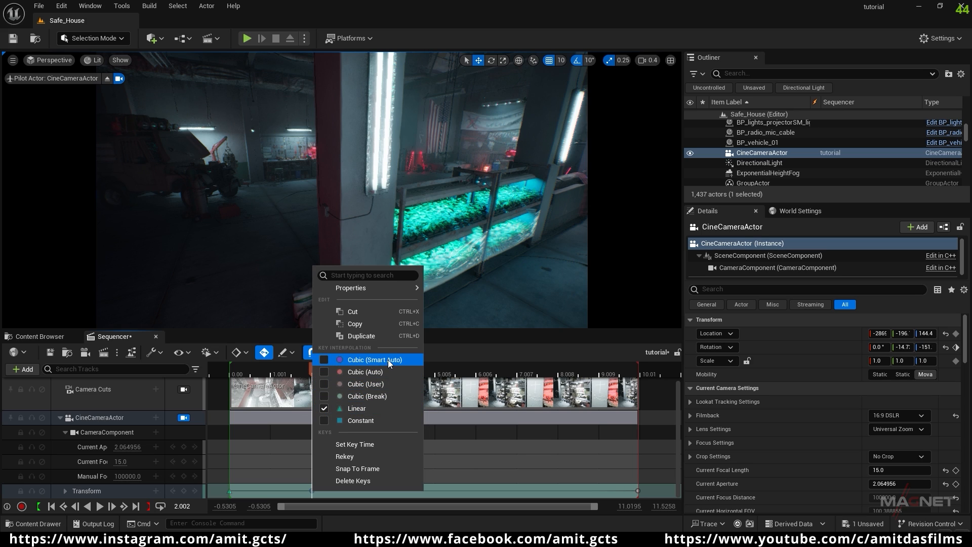
{"action": "left_click", "coordinate": [357, 359]}
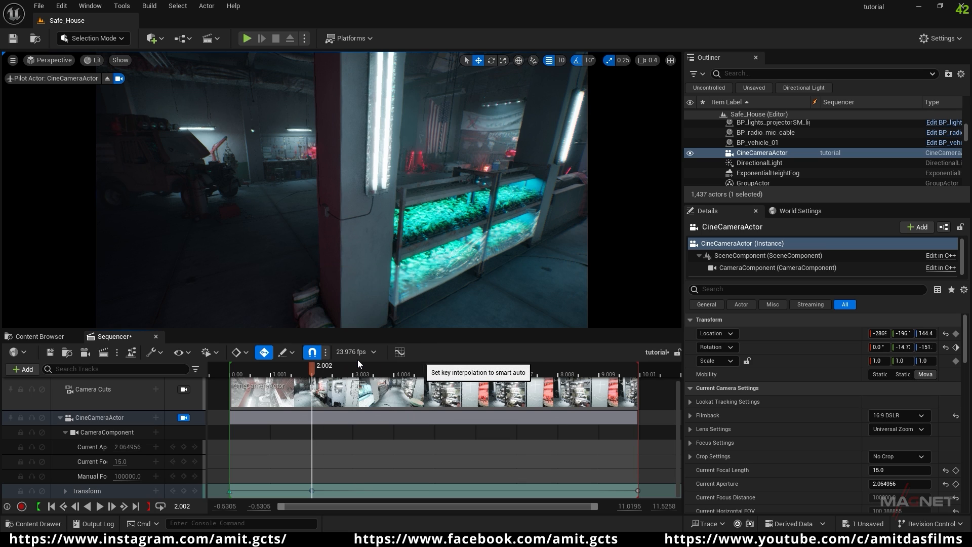
- Try Linear interpolation on the transform key at about 2 seconds and play the move through it
{"action": "left_click_drag", "start_coordinate": [312, 371], "coordinate": [232, 372]}
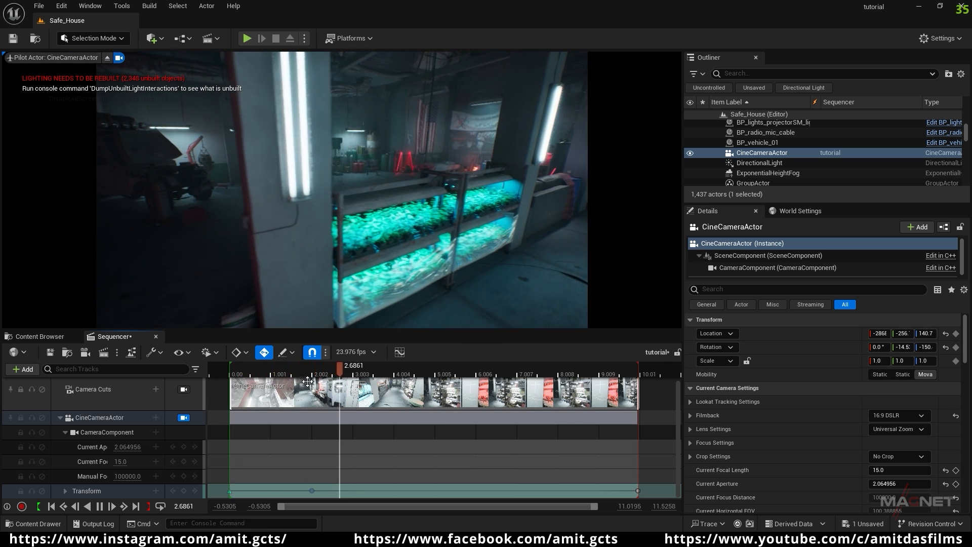
{"action": "left_click_drag", "start_coordinate": [337, 374], "coordinate": [305, 375]}
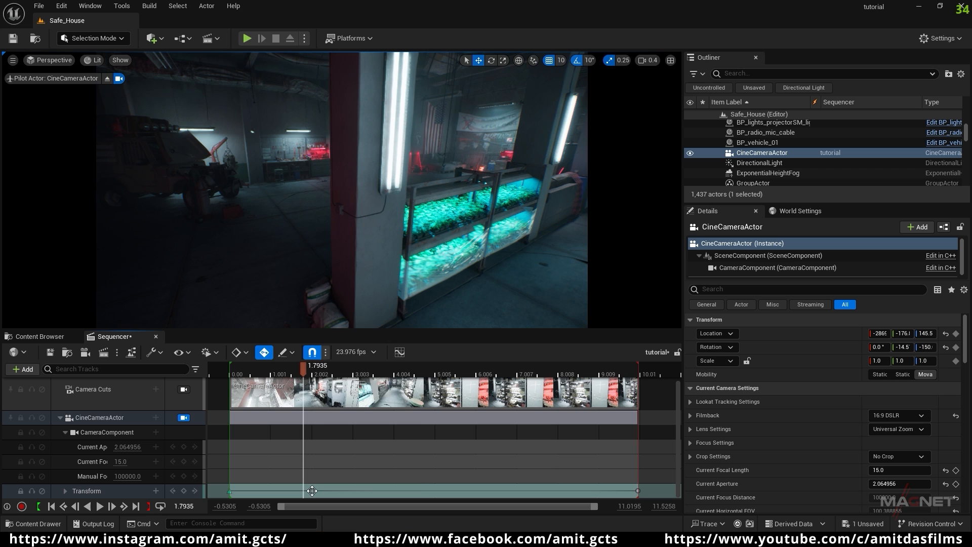
{"action": "right_click", "coordinate": [312, 491]}
{"action": "left_click", "coordinate": [362, 408]}
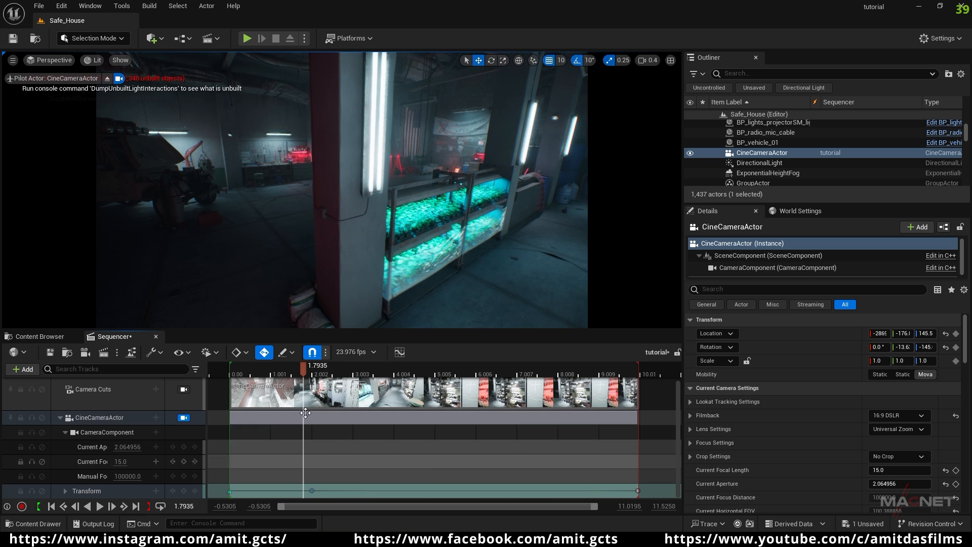
{"action": "left_click_drag", "start_coordinate": [304, 364], "coordinate": [266, 368]}
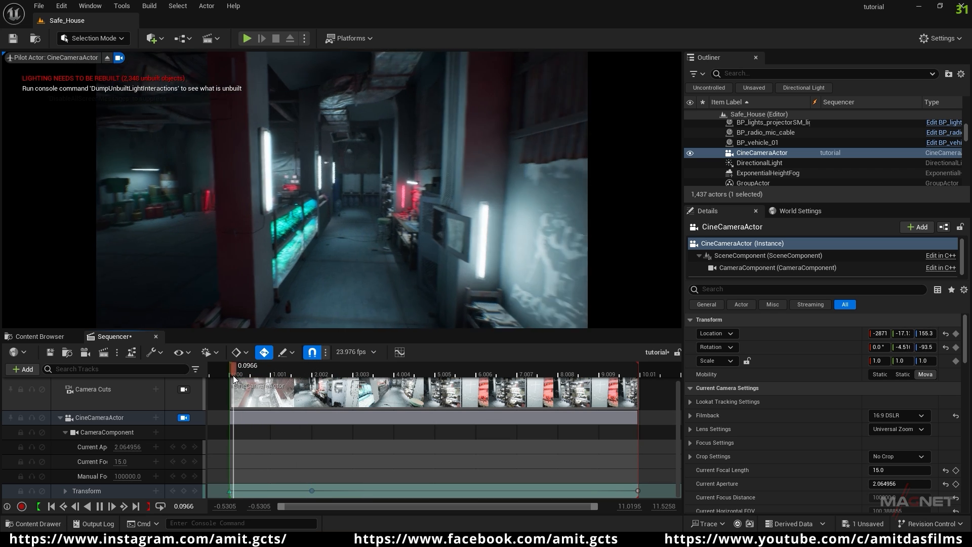
{"action": "key", "text": "space"}
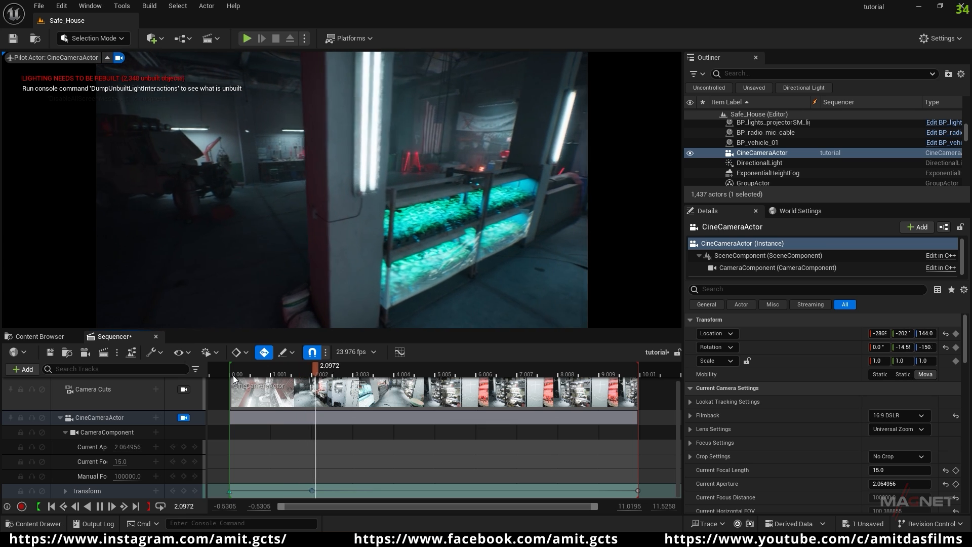
{"action": "key", "text": "space"}
{"action": "left_click_drag", "start_coordinate": [332, 368], "coordinate": [304, 391]}
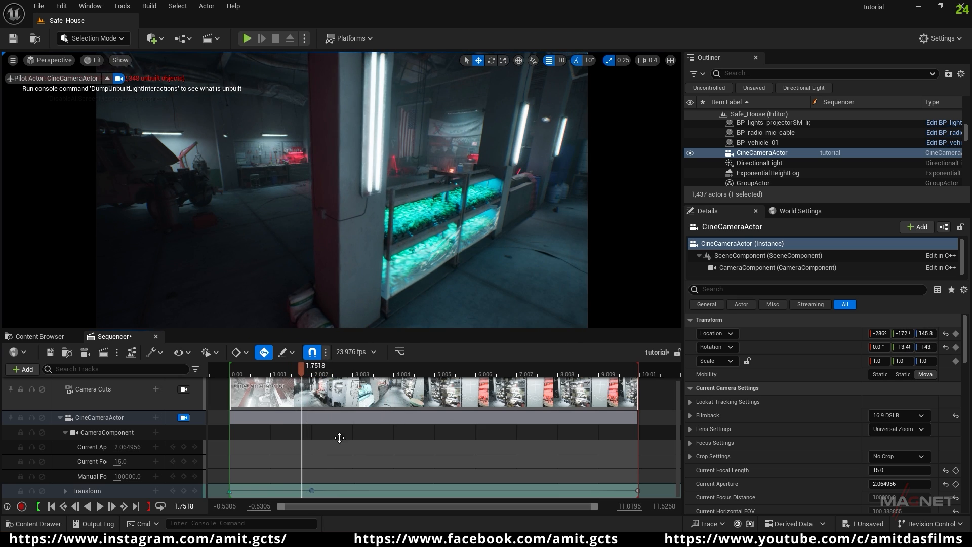
- Set the transform key at about 2 seconds to Cubic (Smart Auto) interpolation and replay the camera move
{"action": "right_click", "coordinate": [312, 489]}
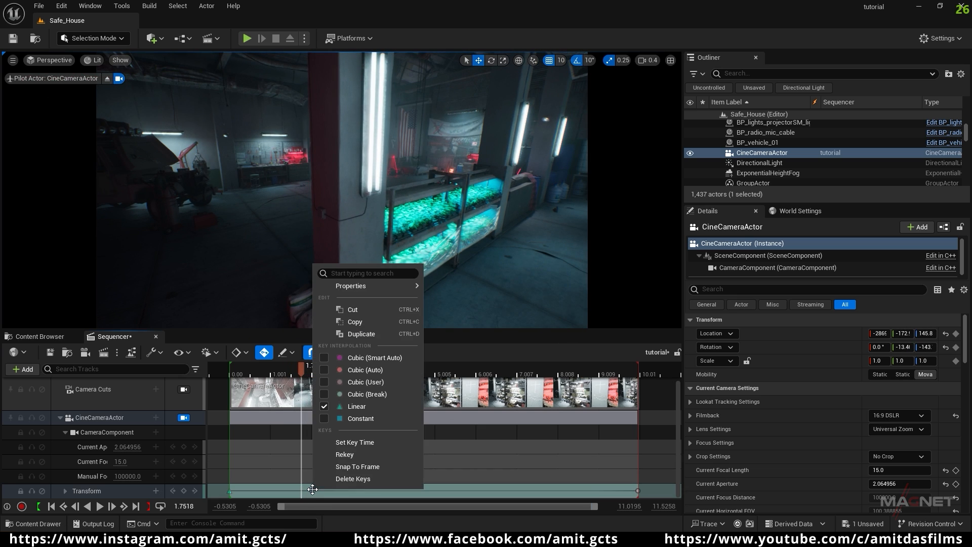
{"action": "left_click", "coordinate": [377, 358]}
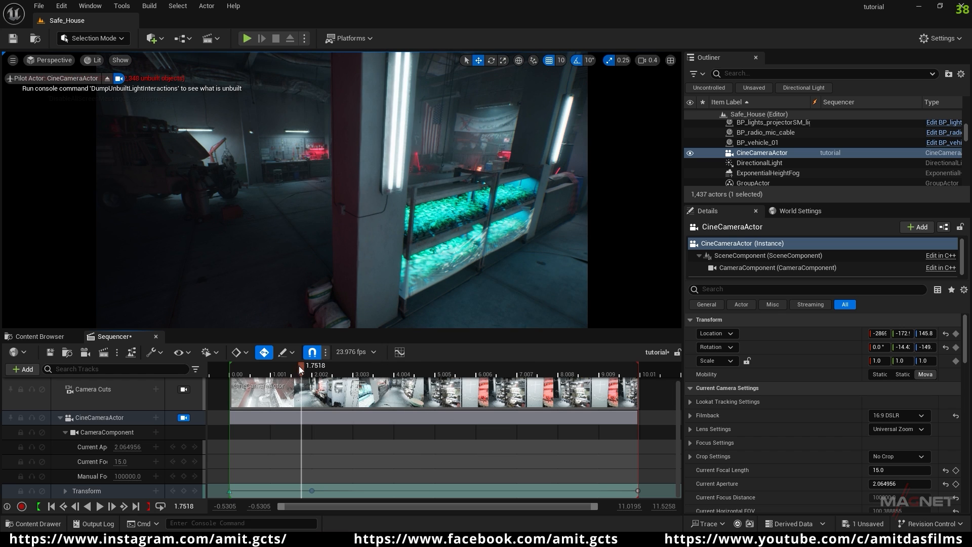
{"action": "left_click_drag", "start_coordinate": [298, 366], "coordinate": [259, 376]}
{"action": "key", "text": "space"}
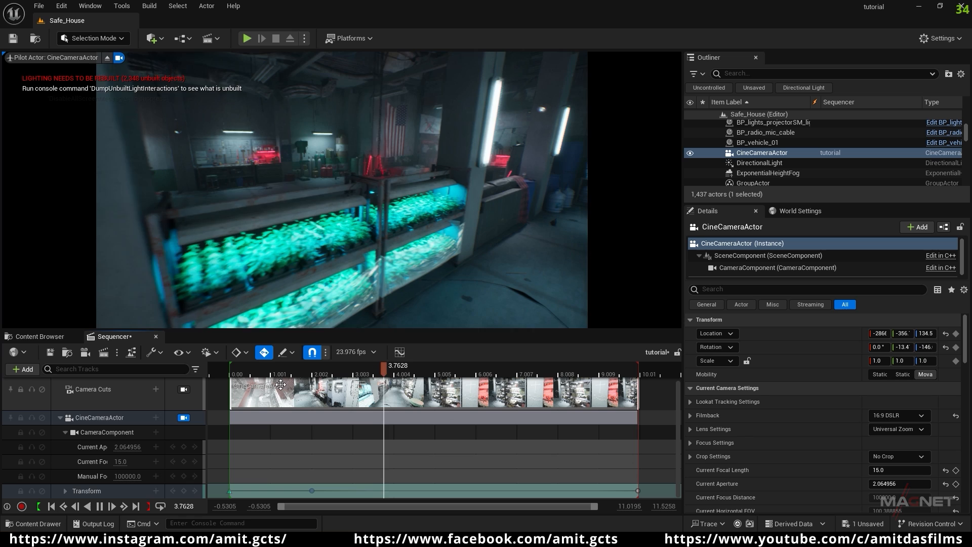
{"action": "left_click", "coordinate": [282, 374]}
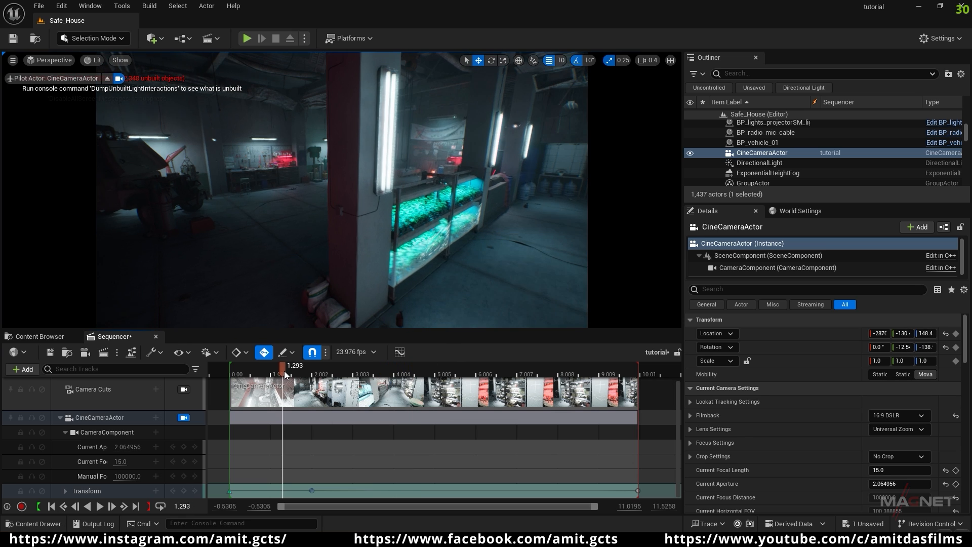
- Key the camera transform at about 4 seconds, set that key to Cubic (Smart Auto), and play the move through it
{"action": "left_click_drag", "start_coordinate": [285, 375], "coordinate": [394, 370]}
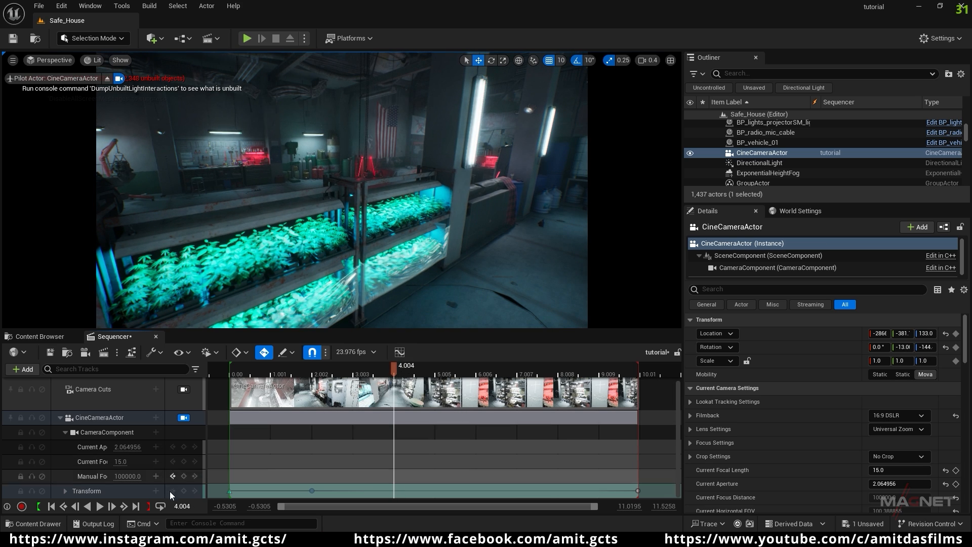
{"action": "left_click", "coordinate": [385, 488]}
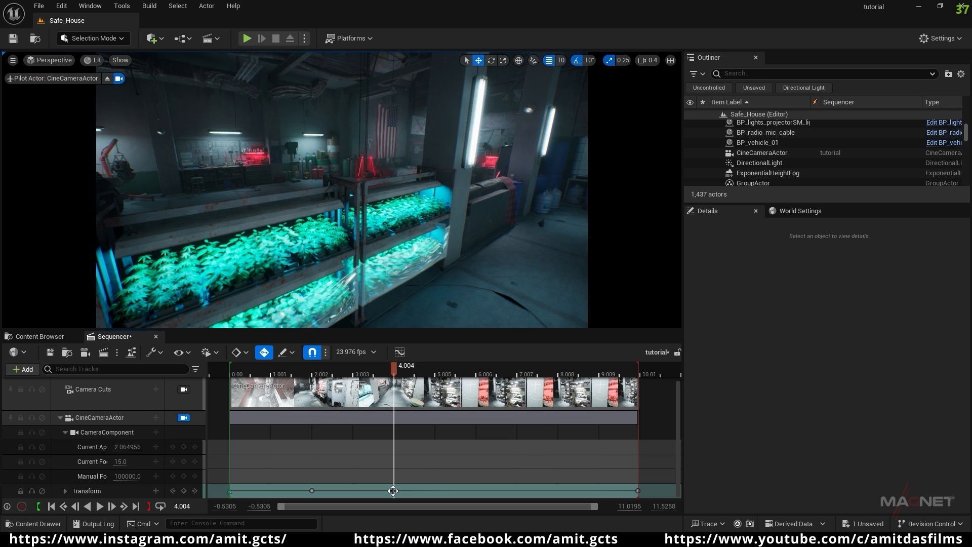
{"action": "right_click", "coordinate": [393, 491]}
{"action": "left_click", "coordinate": [456, 360]}
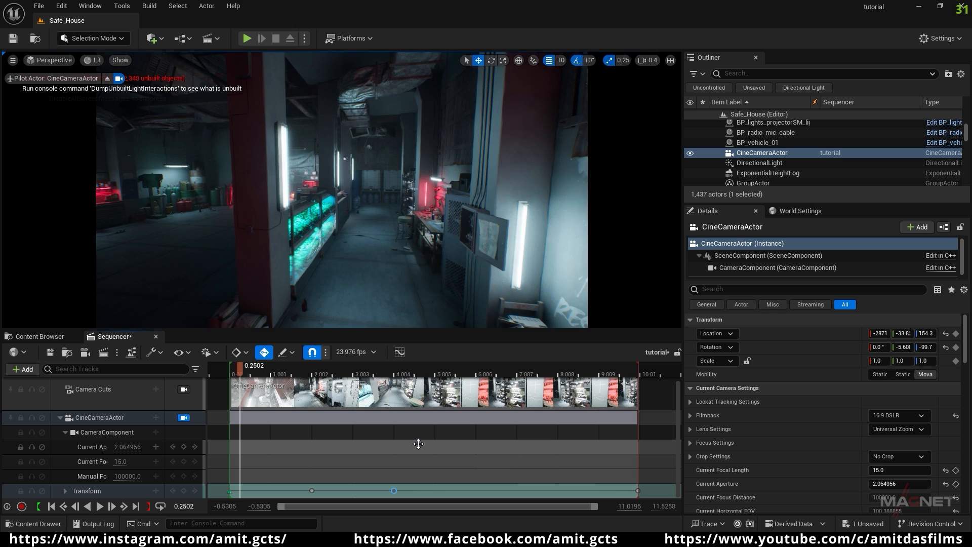
{"action": "key", "text": "space"}
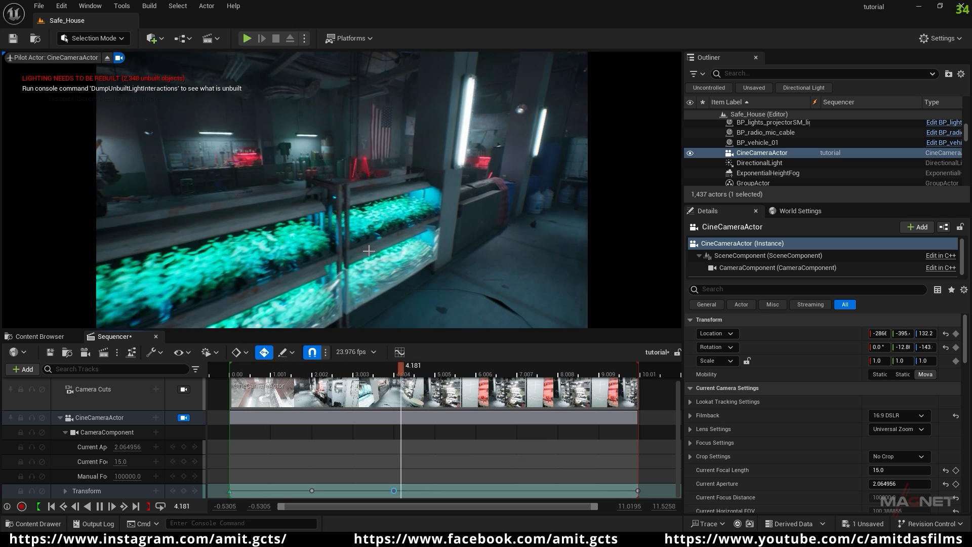
{"action": "key", "text": "space"}
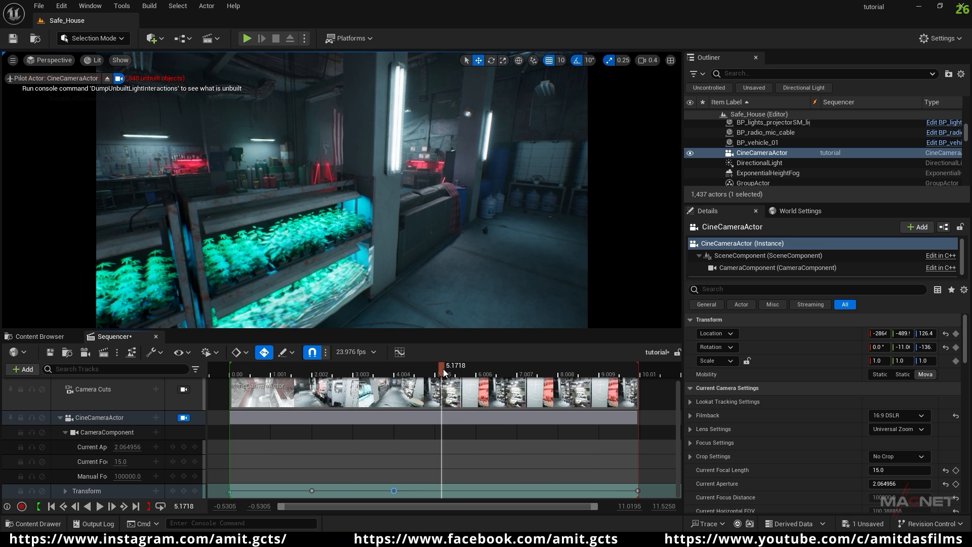
- At about 6 seconds, turn the camera to the weapons workbench, keyed with Cubic (Smart Auto) interpolation
{"action": "left_click_drag", "start_coordinate": [444, 373], "coordinate": [478, 374]}
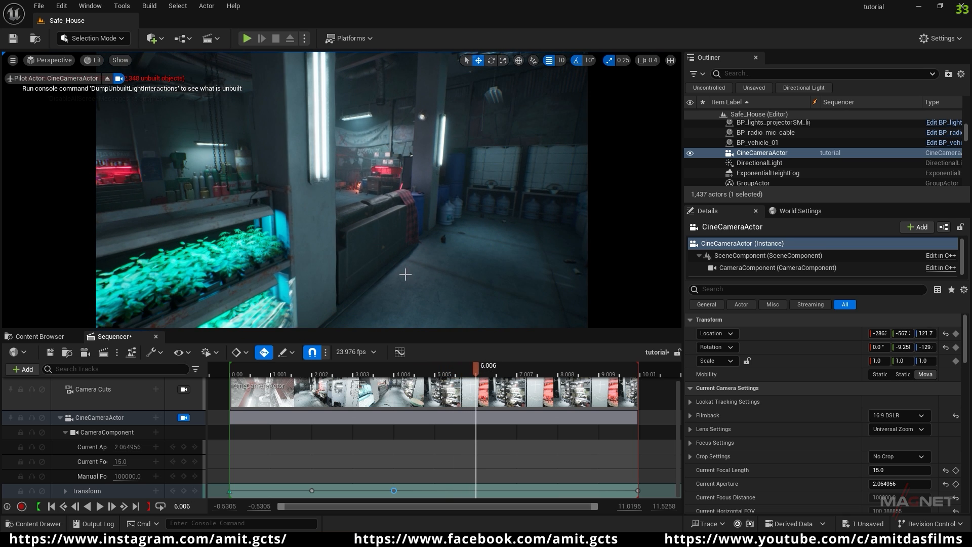
{"action": "right_click_drag", "start_coordinate": [405, 275], "coordinate": [405, 275]}
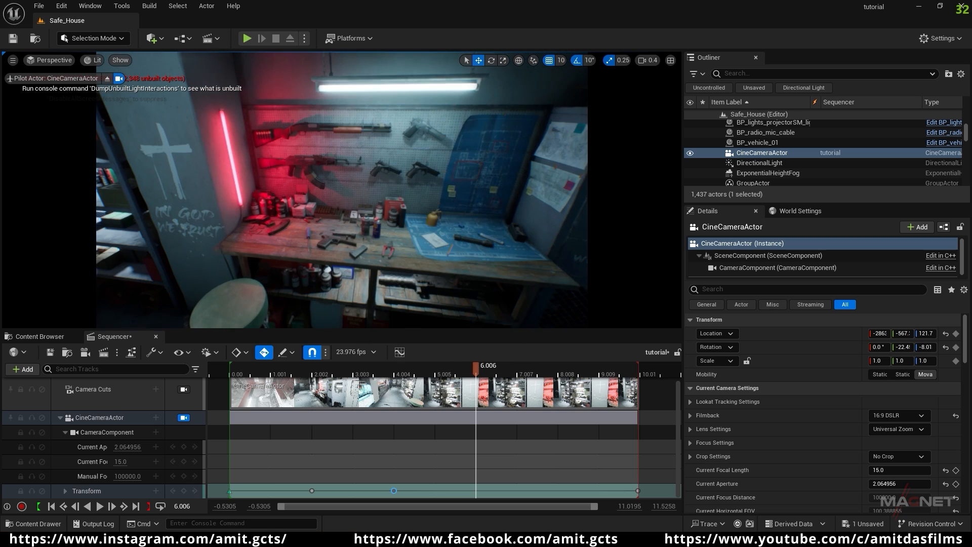
{"action": "right_click", "coordinate": [476, 490]}
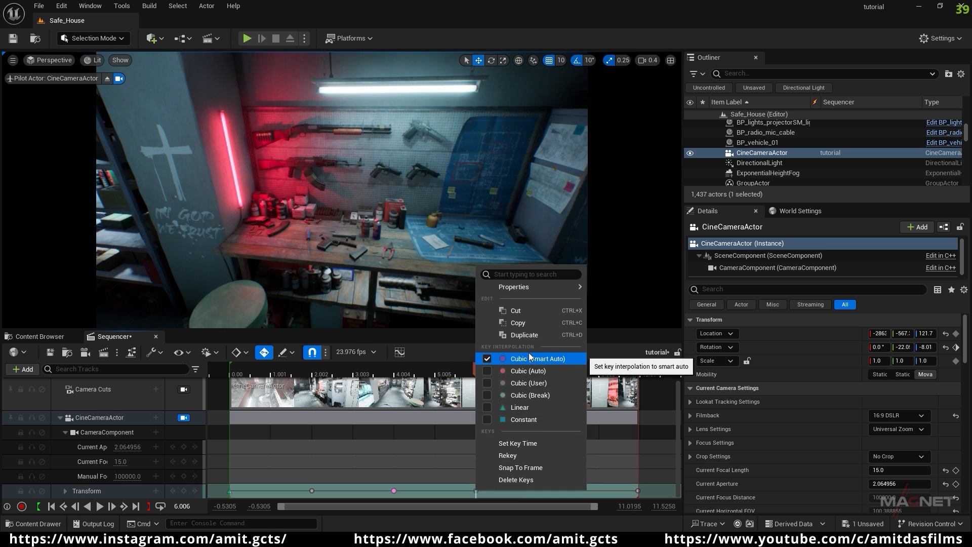
{"action": "left_click", "coordinate": [442, 356]}
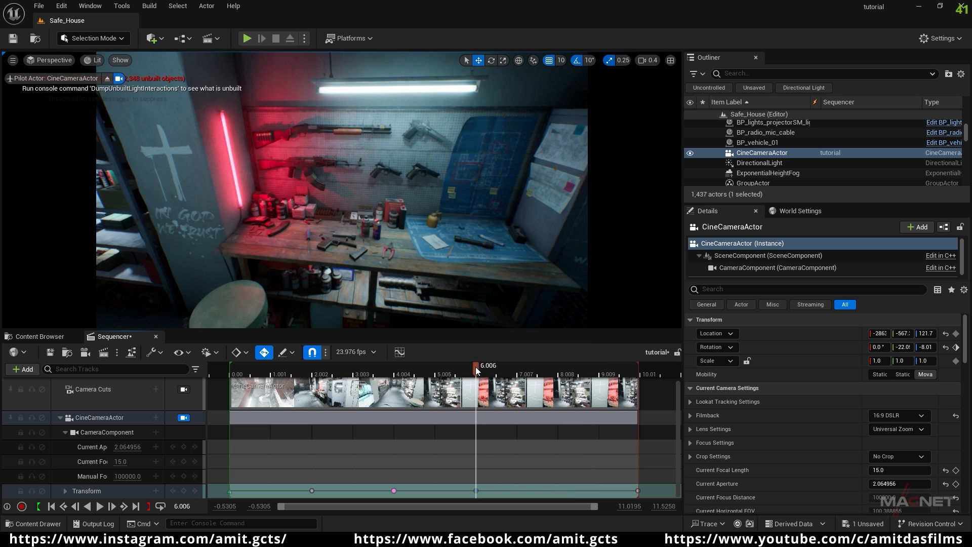
- Replay the turn to the workbench and delete the transform key at about 6 seconds
{"action": "left_click_drag", "start_coordinate": [476, 371], "coordinate": [267, 374]}
{"action": "key", "text": "space"}
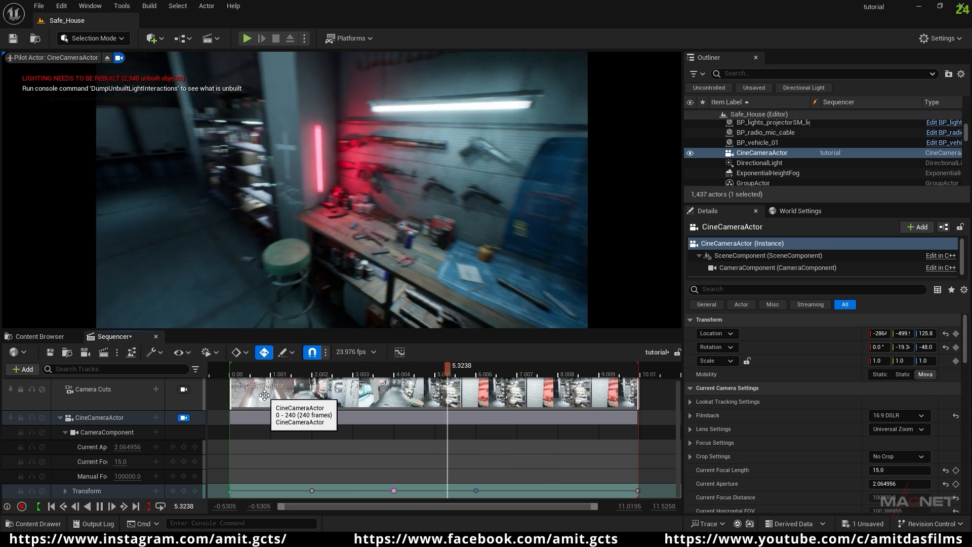
{"action": "key", "text": "space"}
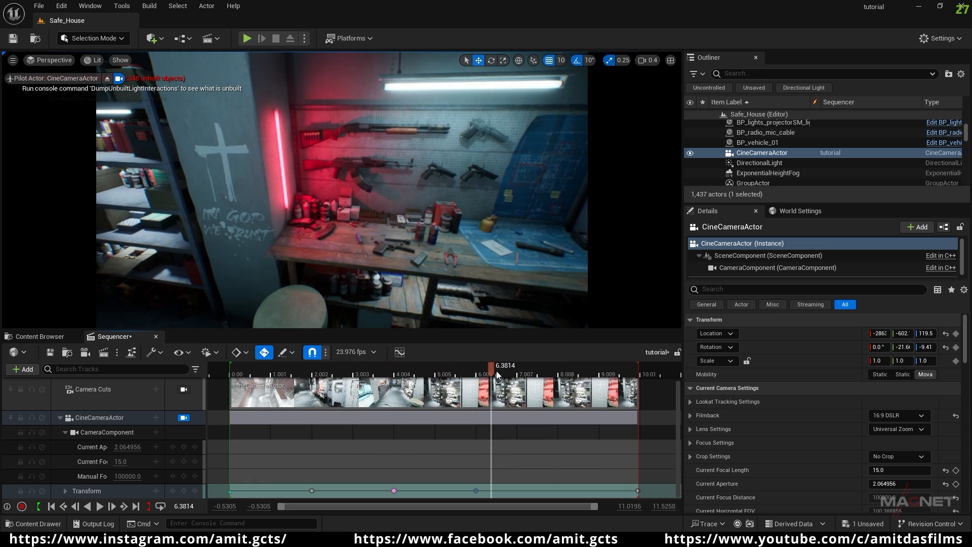
{"action": "left_click_drag", "start_coordinate": [497, 372], "coordinate": [433, 381]}
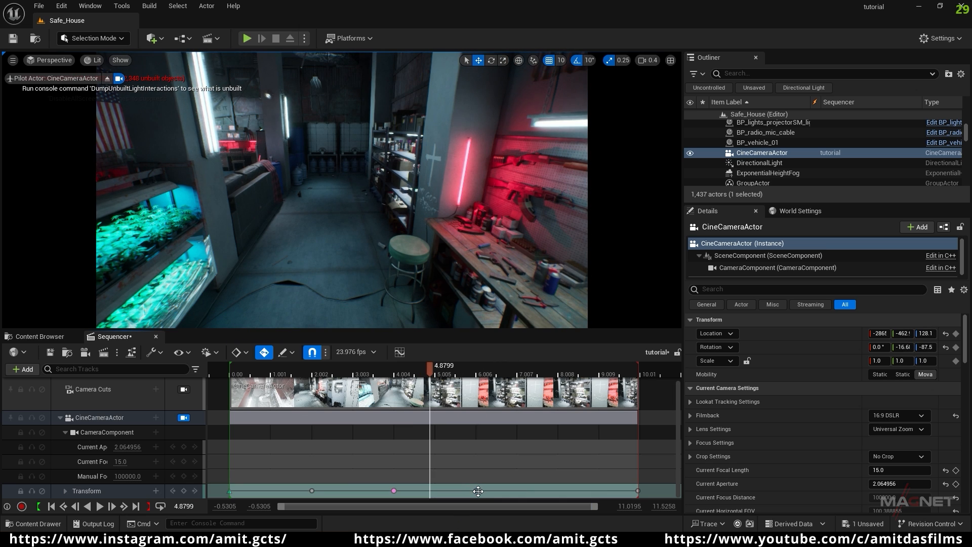
{"action": "double_click", "coordinate": [477, 491]}
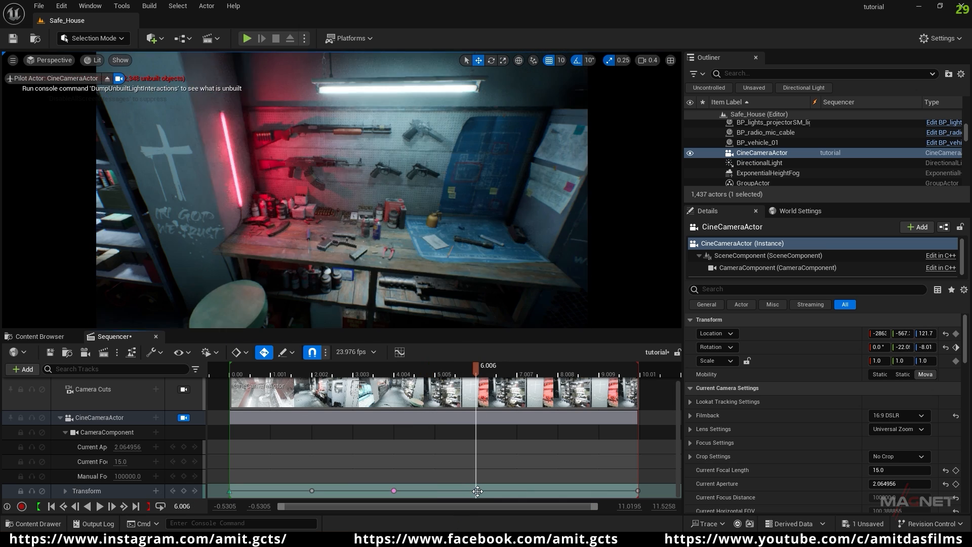
{"action": "left_click", "coordinate": [496, 471]}
- At about 4.8 seconds, turn the camera to the weapons workbench and weaponry locker, keyed with Cubic (Smart Auto) interpolation
{"action": "left_click_drag", "start_coordinate": [469, 370], "coordinate": [429, 381]}
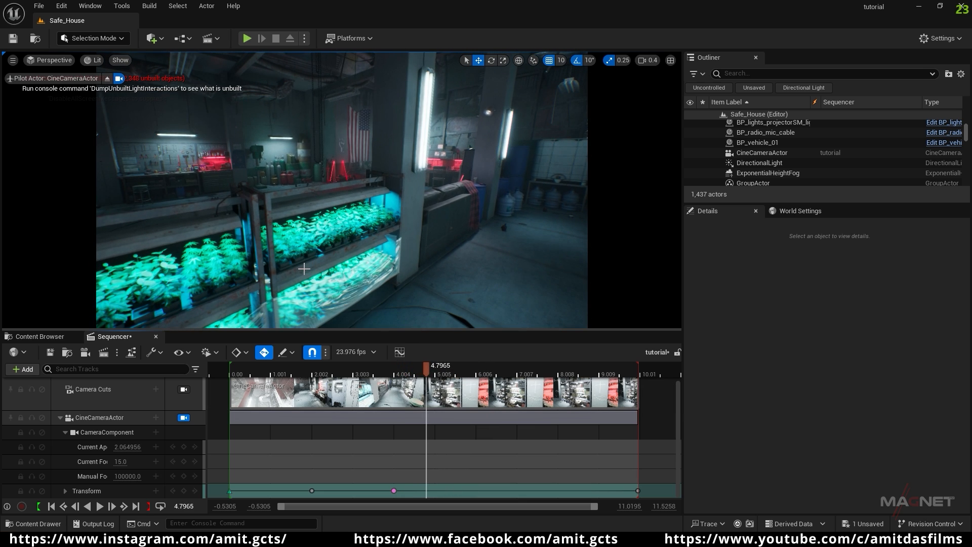
{"action": "right_click_drag", "start_coordinate": [342, 190], "coordinate": [547, 190]}
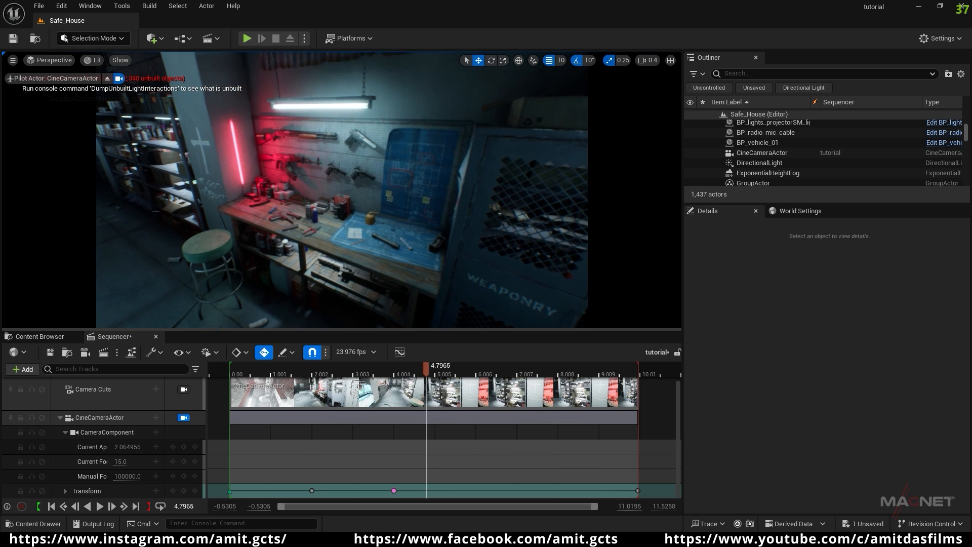
{"action": "right_click", "coordinate": [427, 491]}
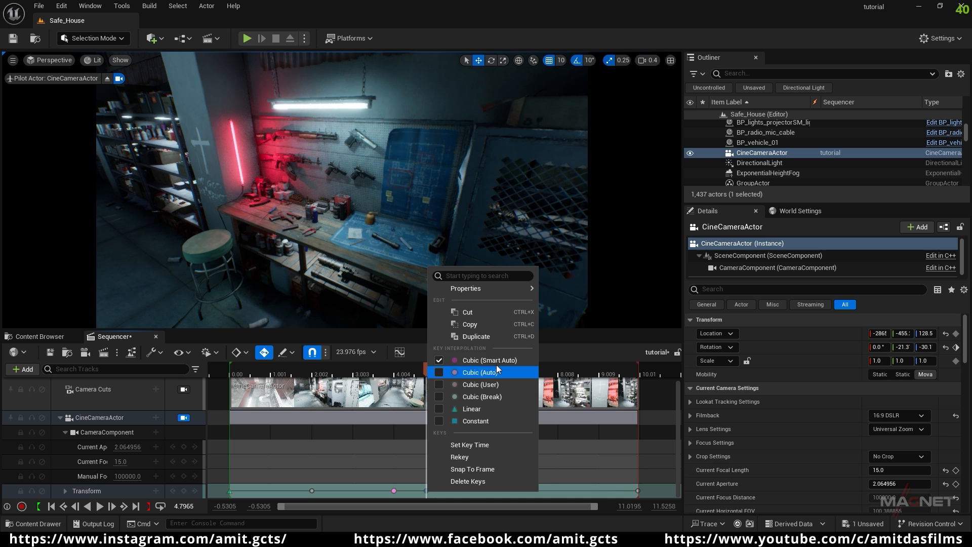
{"action": "left_click", "coordinate": [424, 369]}
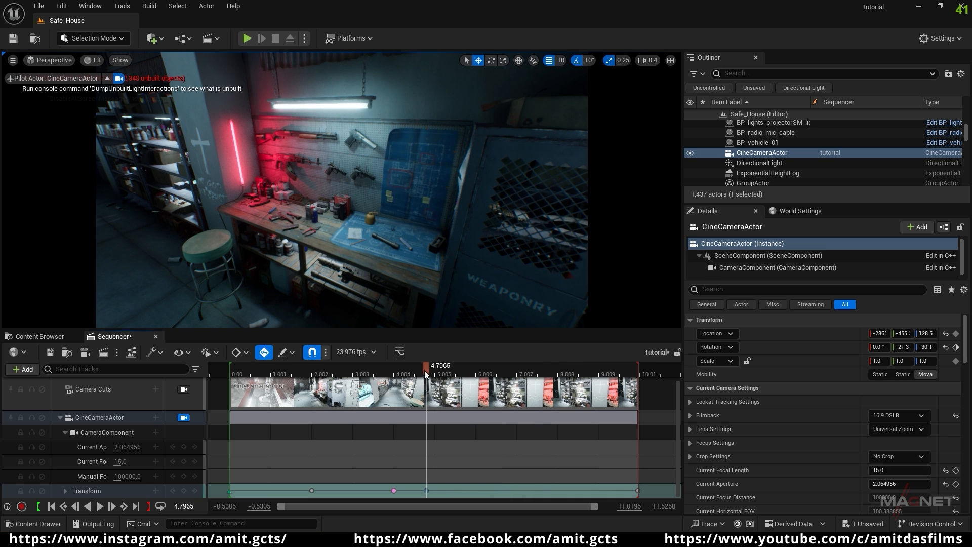
- Play the camera move through the new workbench turn and stop it just past 5 seconds
{"action": "left_click_drag", "start_coordinate": [425, 370], "coordinate": [343, 376]}
{"action": "key", "text": "space"}
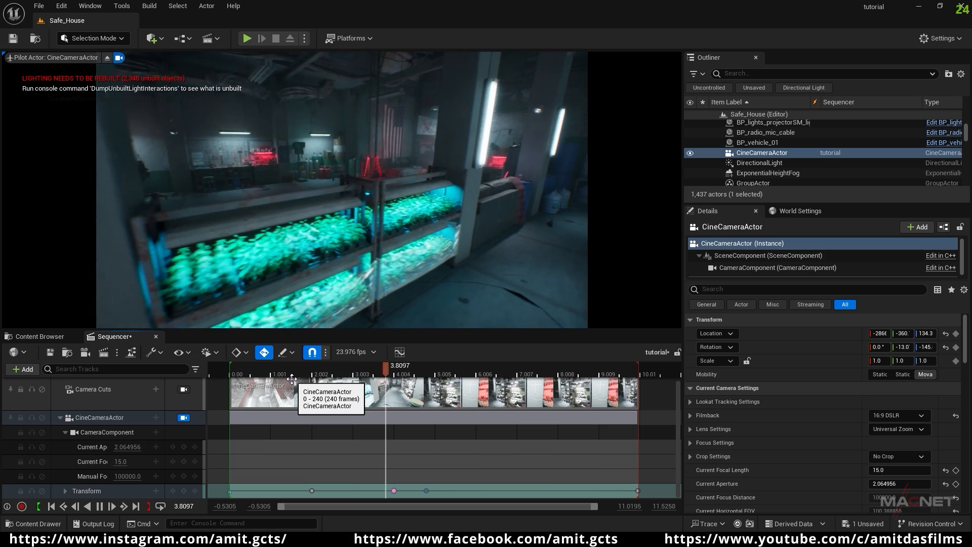
{"action": "key", "text": "space"}
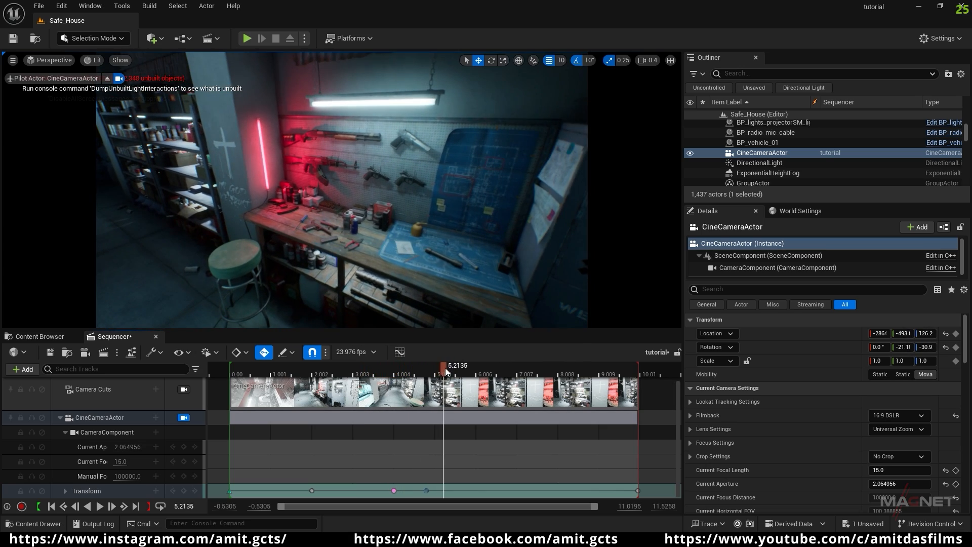
- At about 6 seconds, turn the camera back onto the weapons workbench, keyed with Cubic (Smart Auto) interpolation
{"action": "left_click_drag", "start_coordinate": [445, 367], "coordinate": [479, 373]}
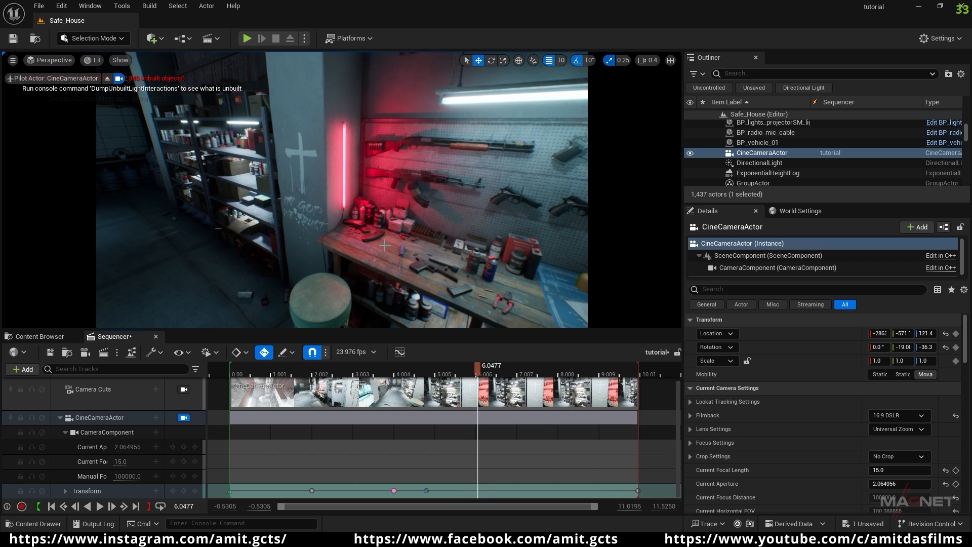
{"action": "right_click_drag", "start_coordinate": [341, 189], "coordinate": [430, 209]}
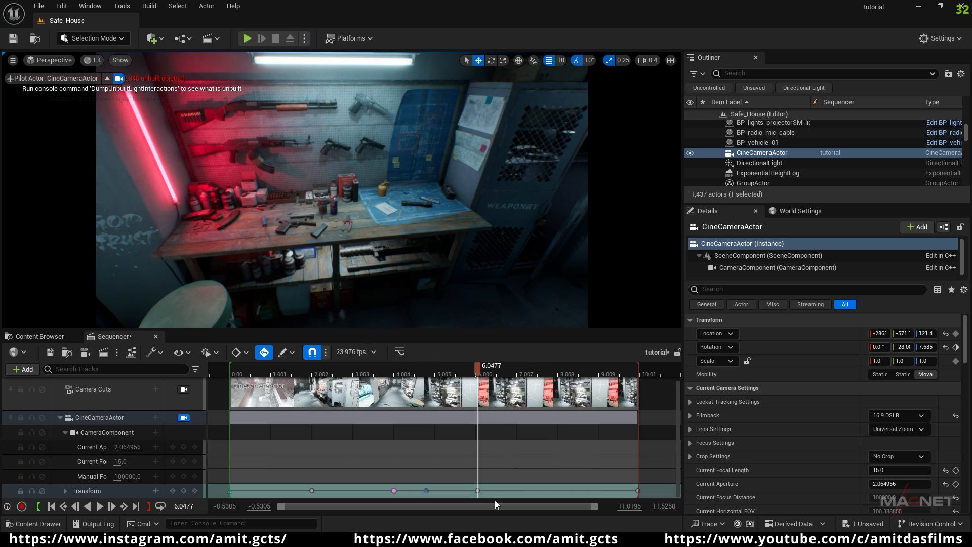
{"action": "right_click", "coordinate": [478, 489]}
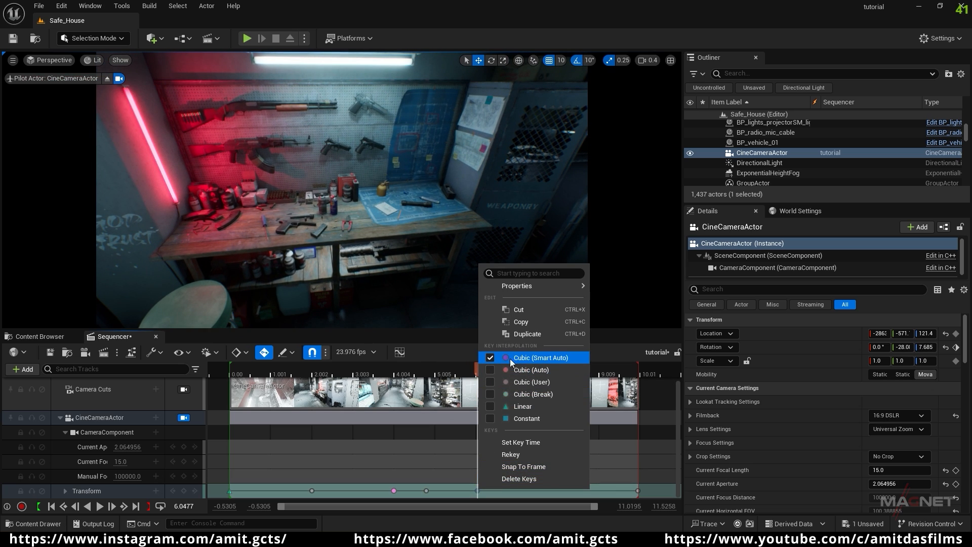
{"action": "left_click", "coordinate": [457, 353]}
- Review the camera's turn from the plant shelves to the workbench by playing and scrubbing the sequence
{"action": "left_click_drag", "start_coordinate": [477, 367], "coordinate": [345, 374]}
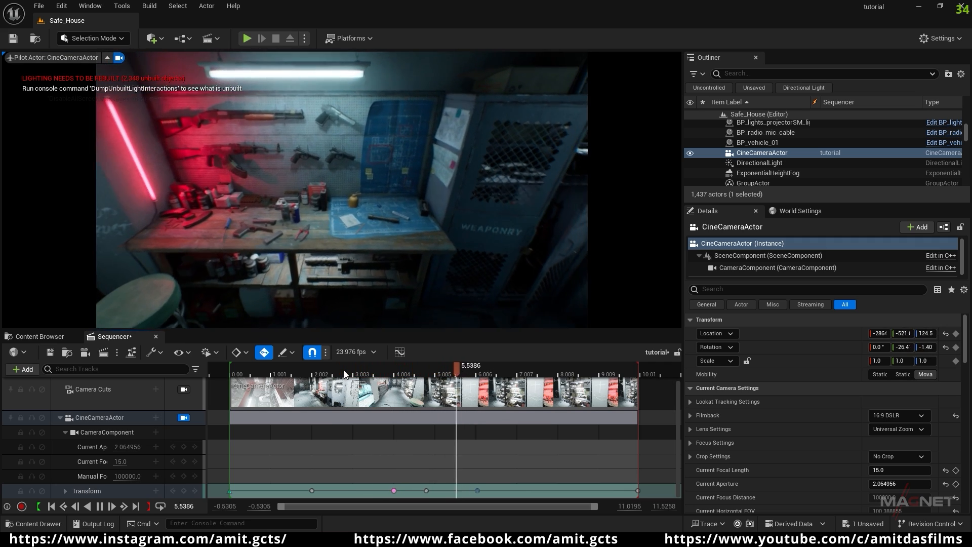
{"action": "key", "text": "space"}
{"action": "left_click_drag", "start_coordinate": [462, 377], "coordinate": [493, 379]}
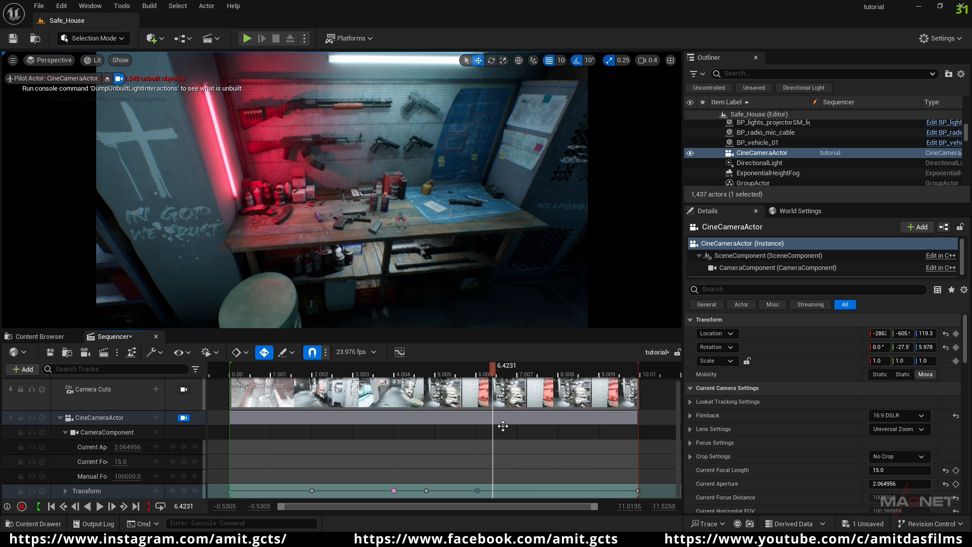
{"action": "left_click_drag", "start_coordinate": [489, 364], "coordinate": [375, 372]}
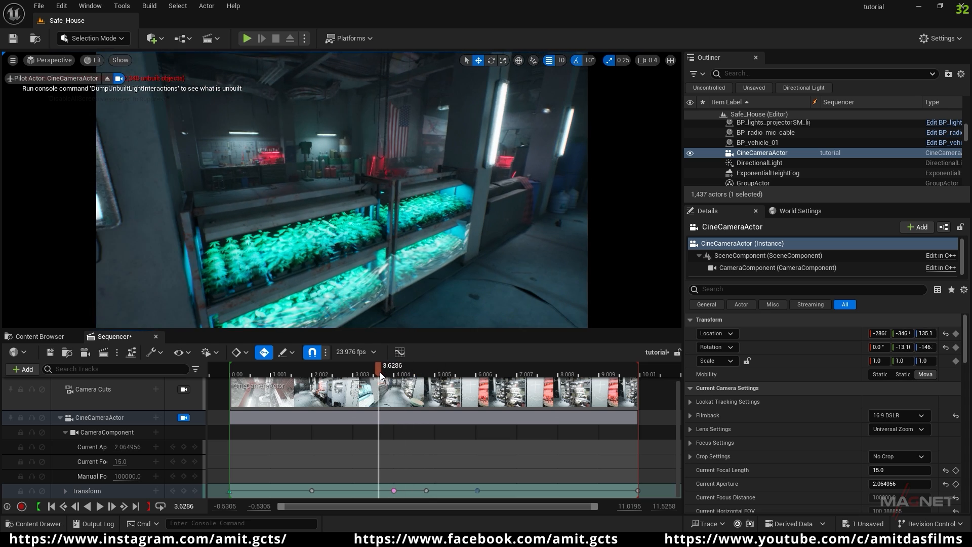
- At about 8.6 seconds, turn the camera up towards the ceiling ducts to key the new view
{"action": "key", "text": "space"}
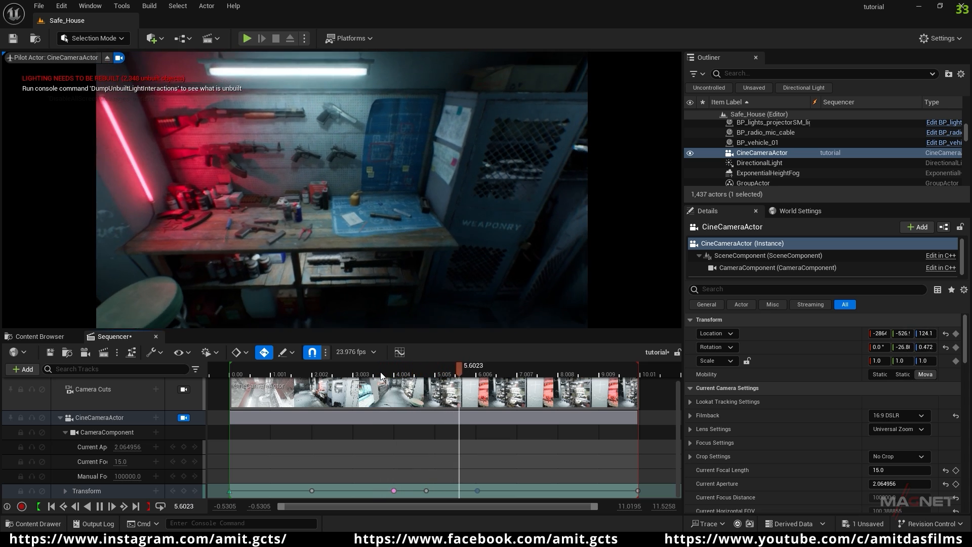
{"action": "left_click", "coordinate": [551, 365]}
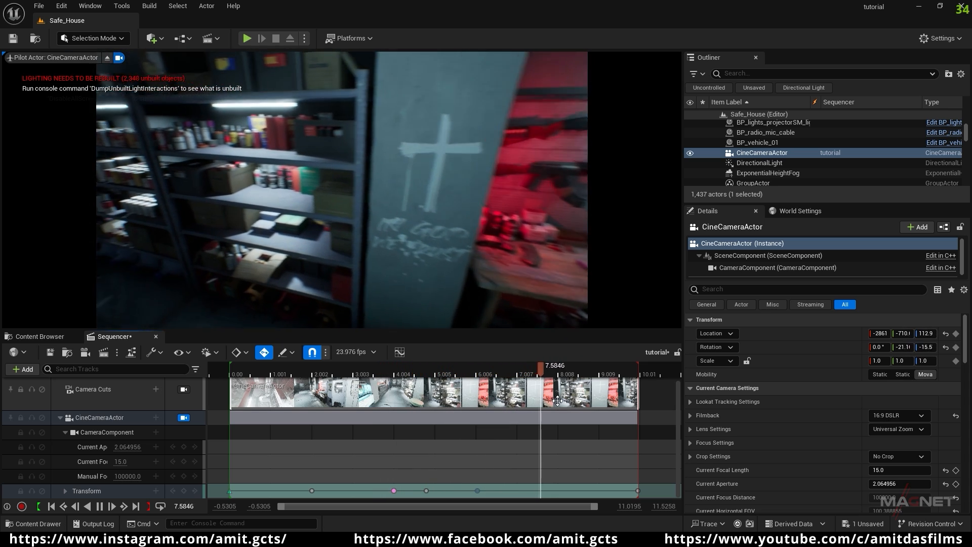
{"action": "left_click_drag", "start_coordinate": [552, 365], "coordinate": [582, 371]}
{"action": "right_click_drag", "start_coordinate": [362, 247], "coordinate": [352, 227]}
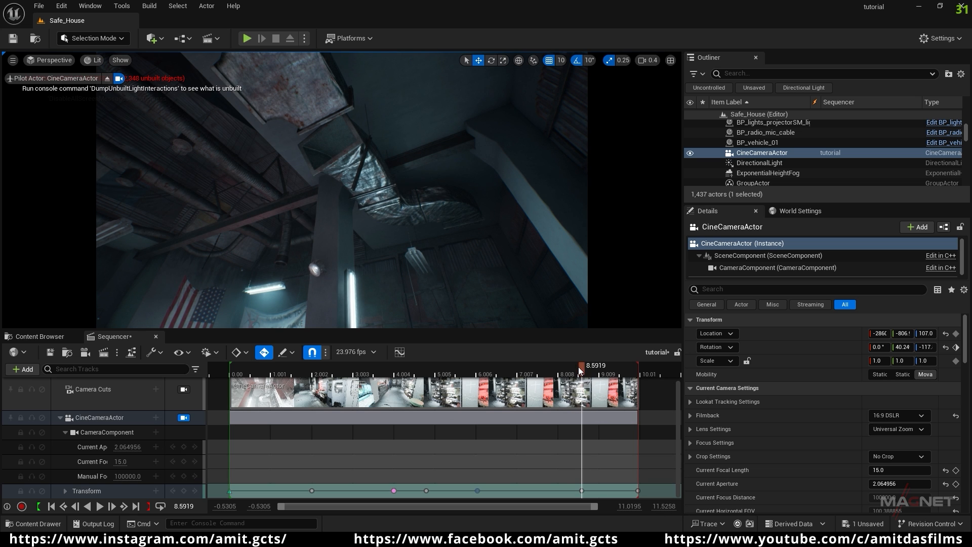
- Tilt the camera slightly further down at the sequence start and play the move past 5 seconds
{"action": "left_click_drag", "start_coordinate": [580, 370], "coordinate": [276, 377]}
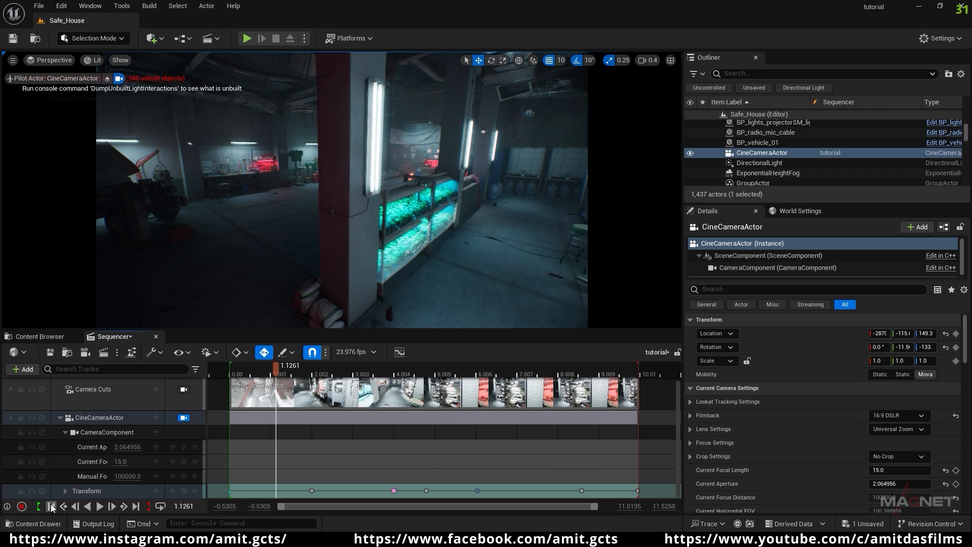
{"action": "left_click", "coordinate": [51, 506]}
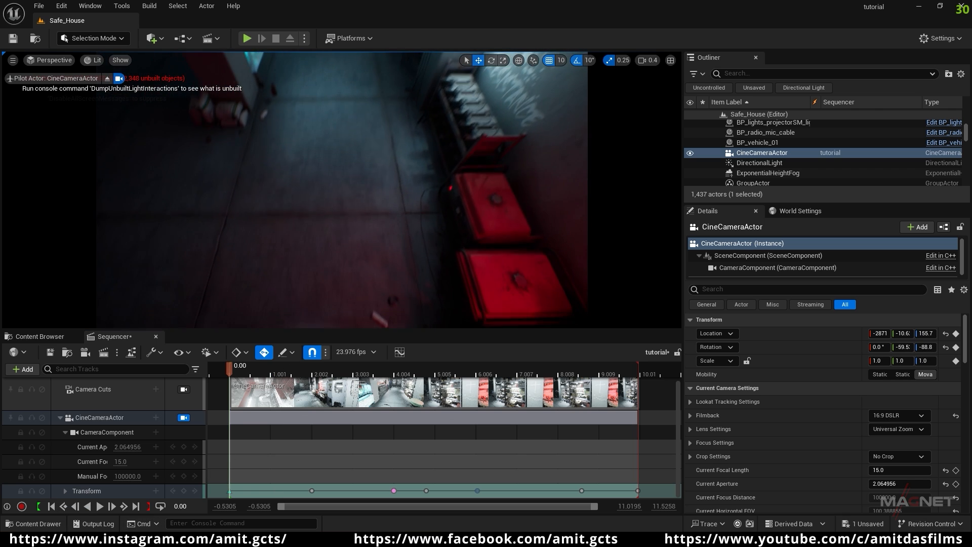
{"action": "key", "text": "e"}
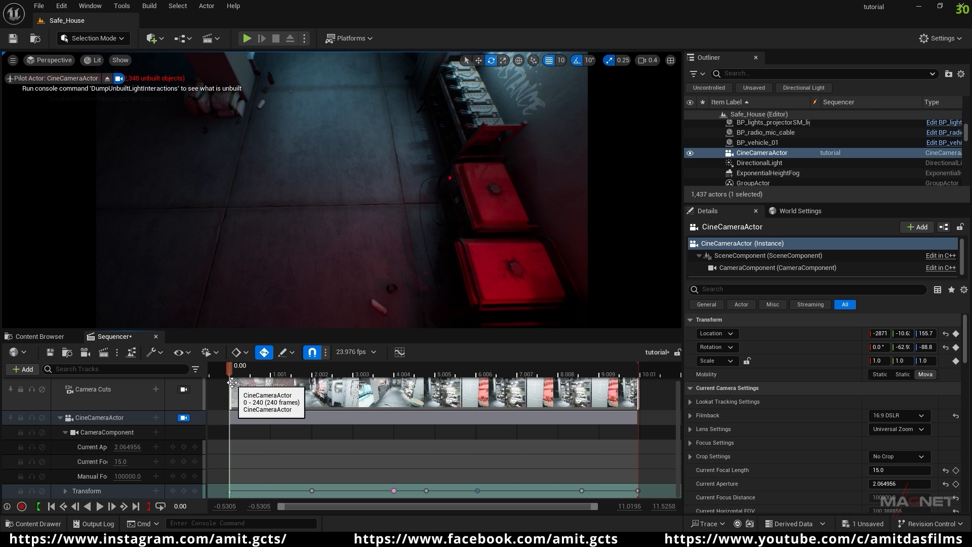
{"action": "key", "text": "space"}
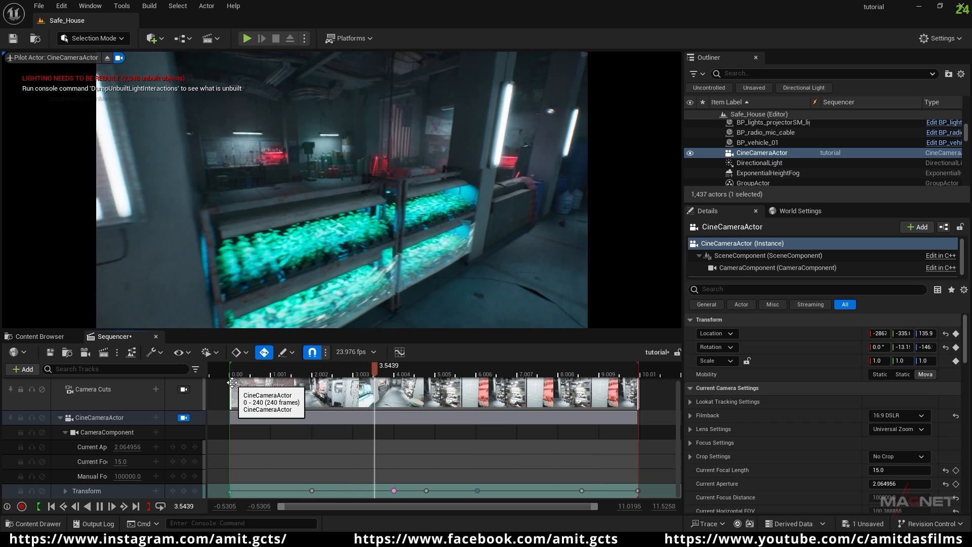
{"action": "key", "text": "space"}
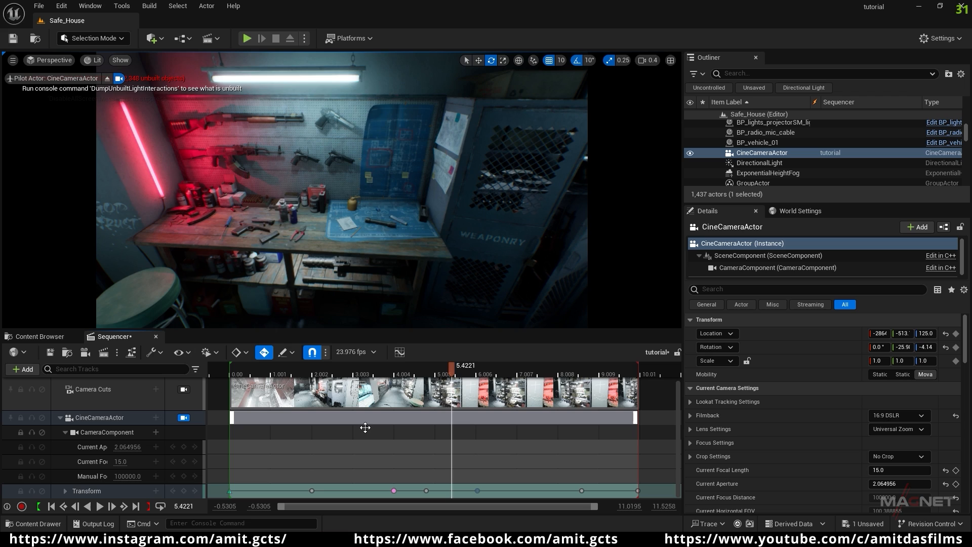
- Create a Blueprint class named shake in the Content folder, using CameraShakeBase as its parent class
{"action": "left_click", "coordinate": [43, 337]}
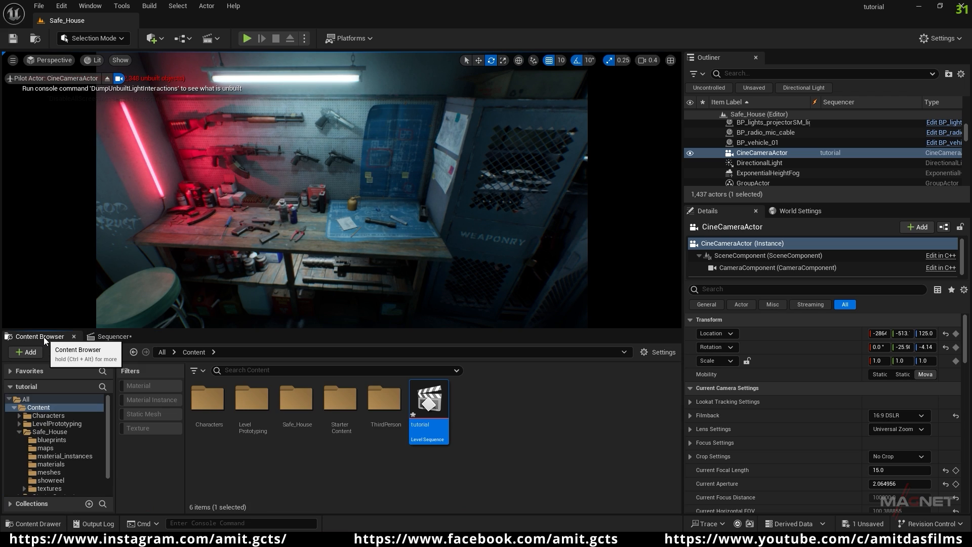
{"action": "right_click", "coordinate": [386, 463]}
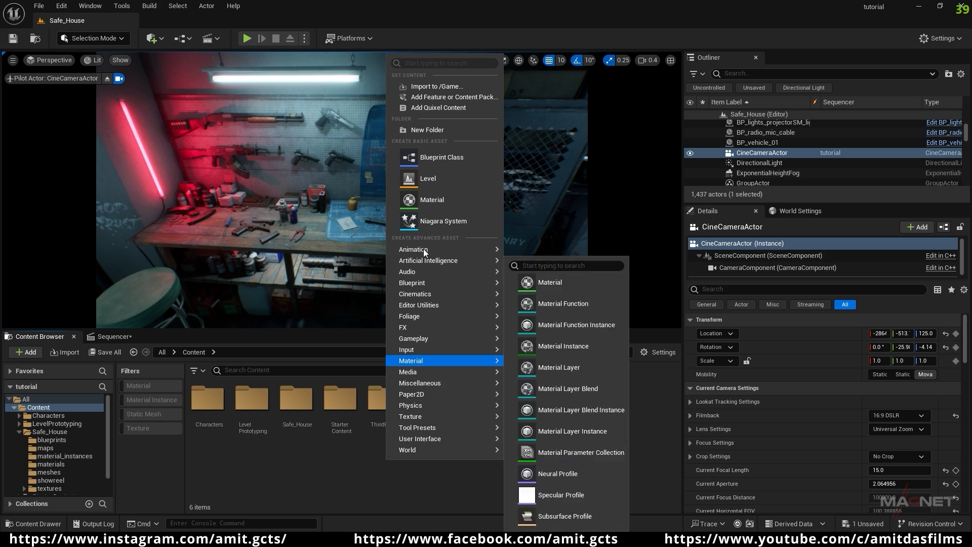
{"action": "left_click", "coordinate": [436, 159]}
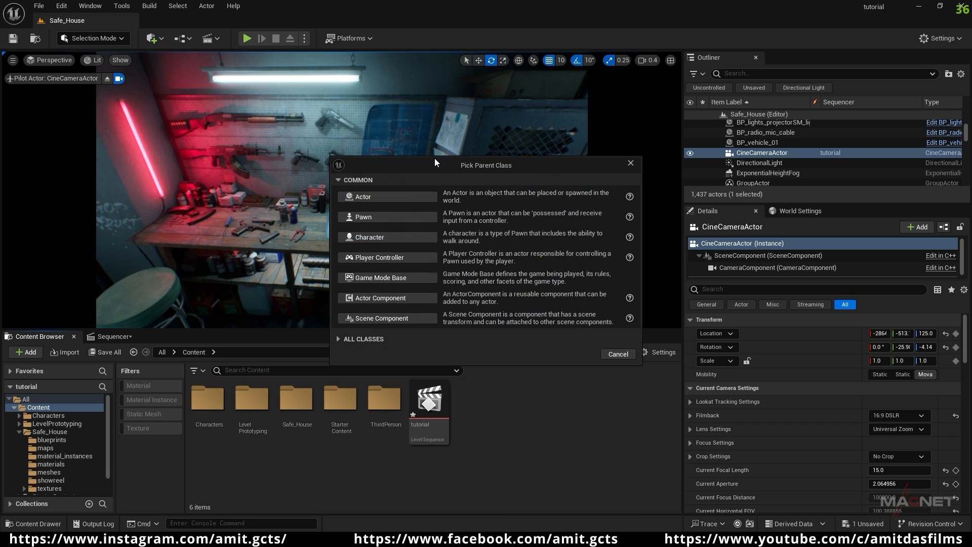
{"action": "left_click", "coordinate": [337, 338]}
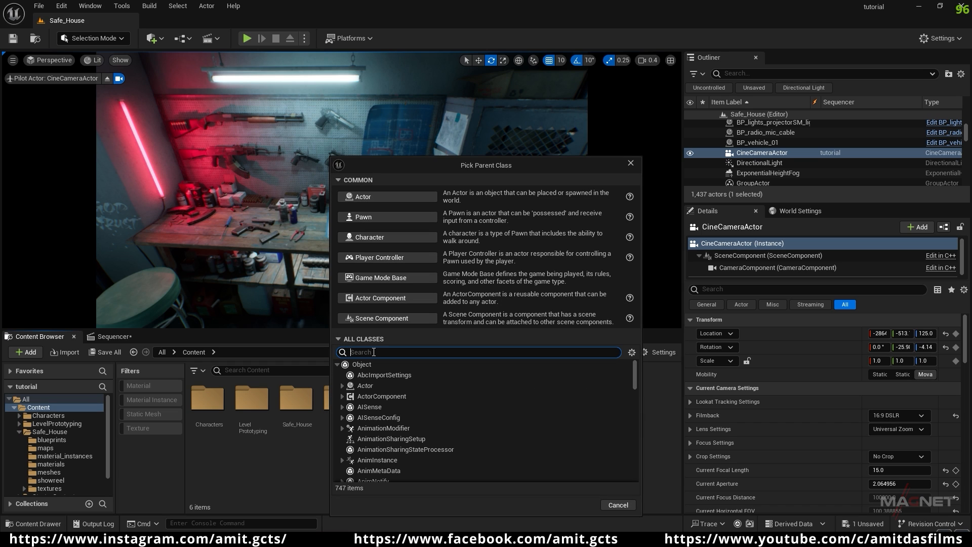
{"action": "type", "text": "camera shake"}
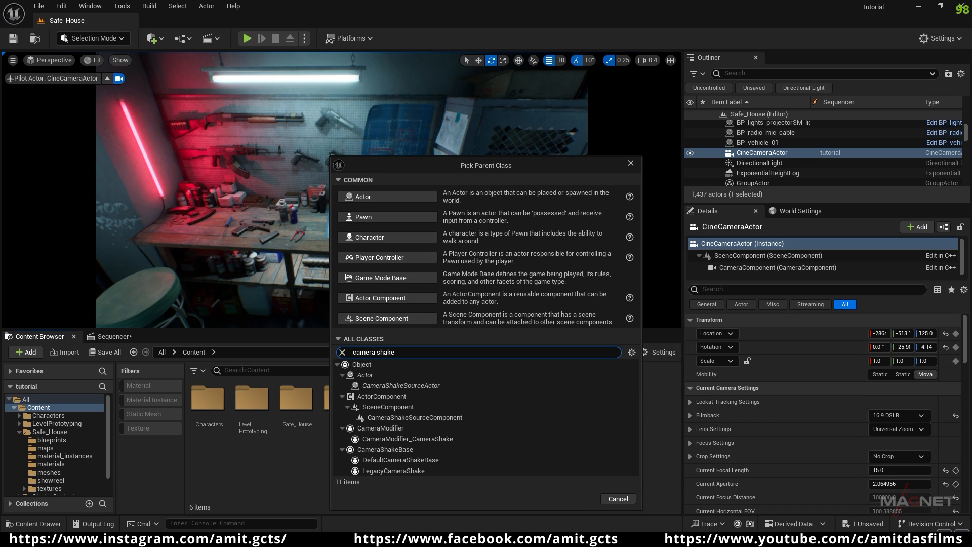
{"action": "left_click", "coordinate": [379, 450]}
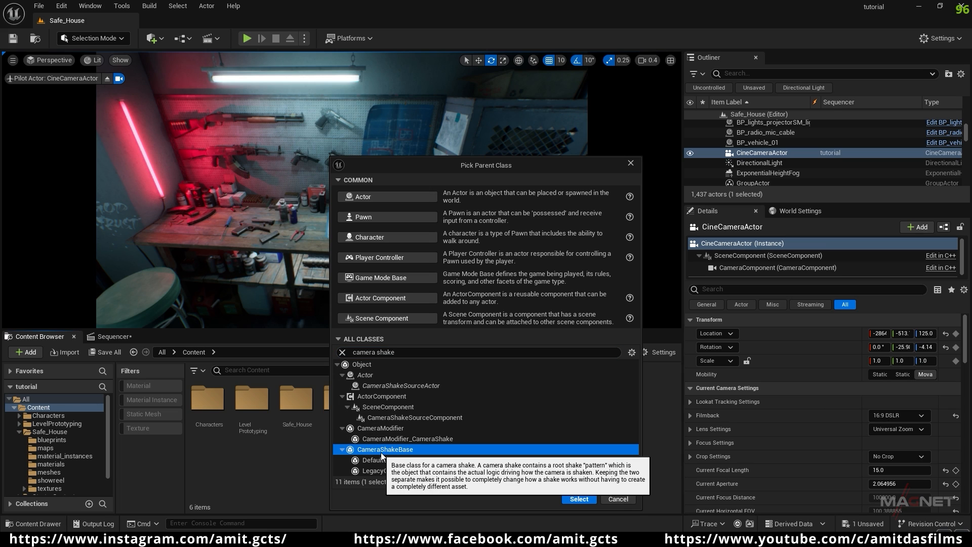
{"action": "left_click", "coordinate": [578, 499]}
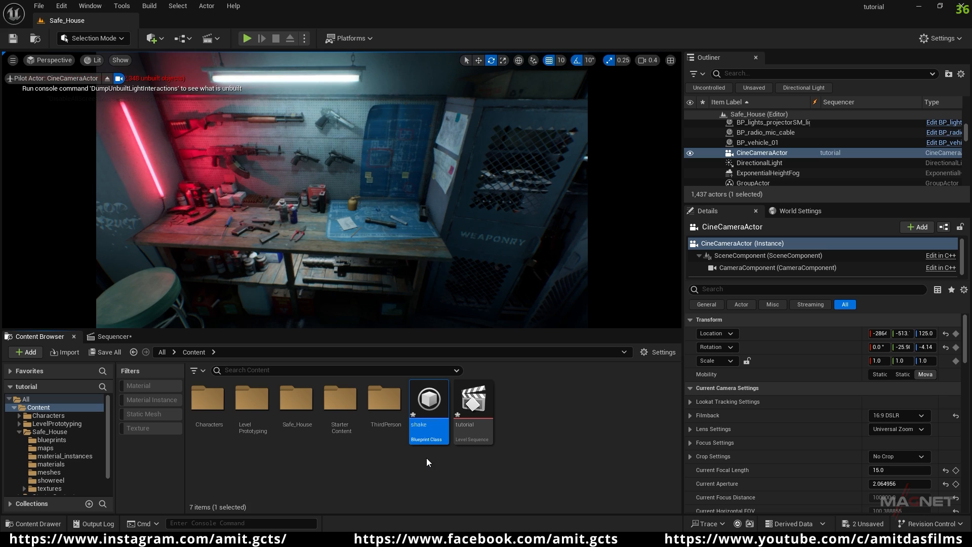
{"action": "left_click", "coordinate": [429, 405]}
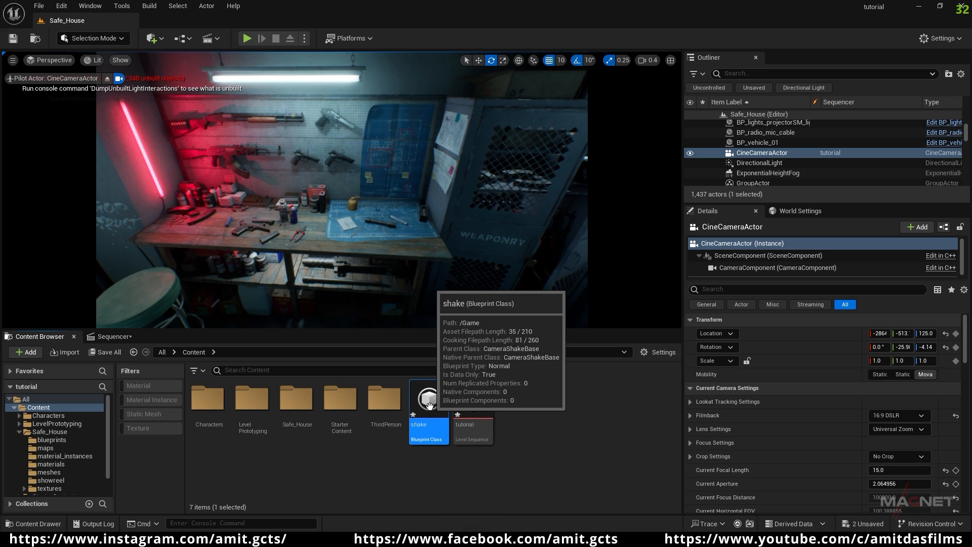
{"action": "double_click", "coordinate": [429, 402]}
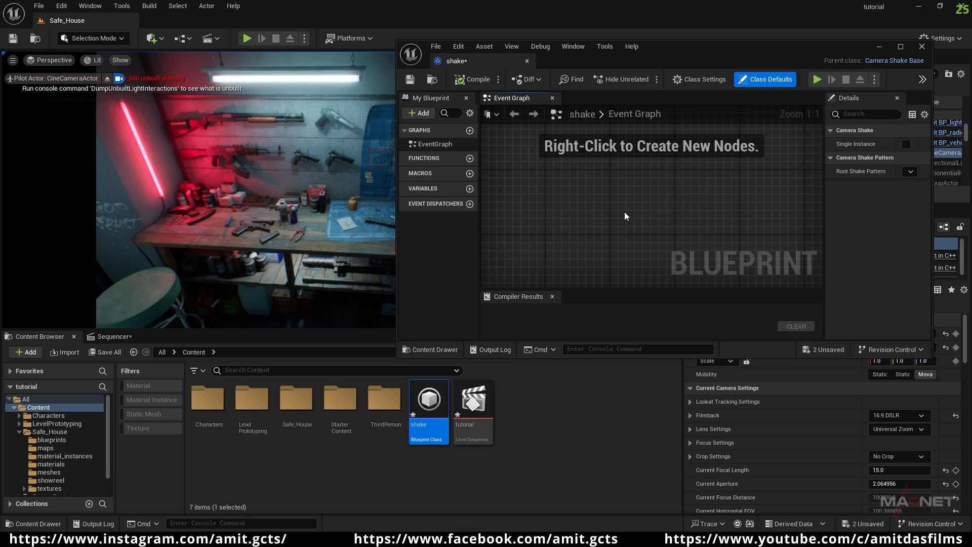
{"action": "left_click_drag", "start_coordinate": [754, 45], "coordinate": [630, 49]}
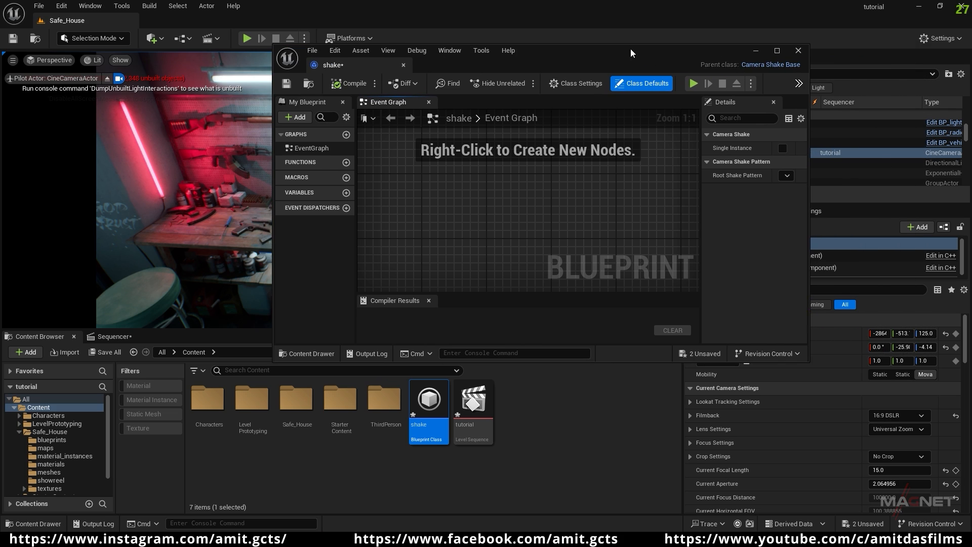
{"action": "left_click", "coordinate": [799, 50]}
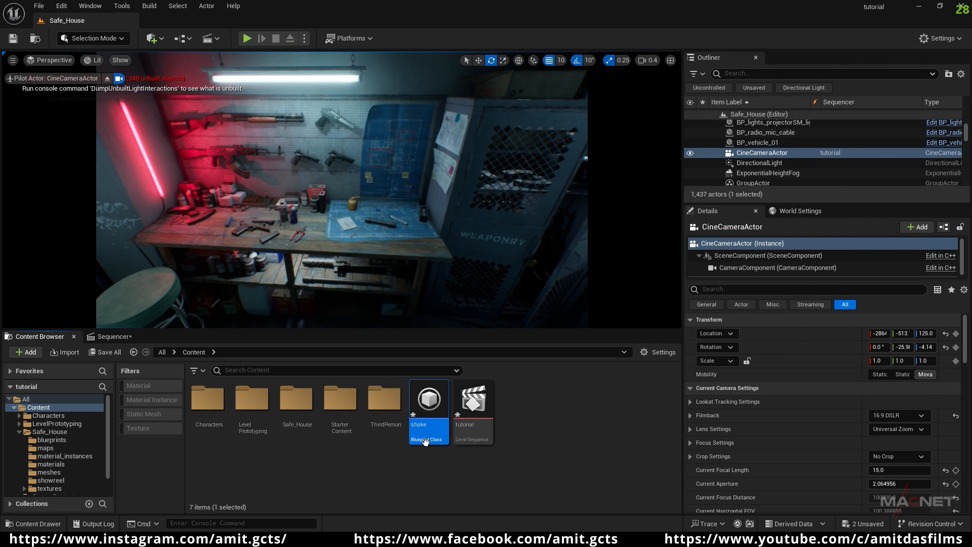
- In the shake blueprint, set the Root Shake Pattern to Perlin Noise Camera Shake Pattern with a timing duration of 0.0
{"action": "double_click", "coordinate": [430, 402]}
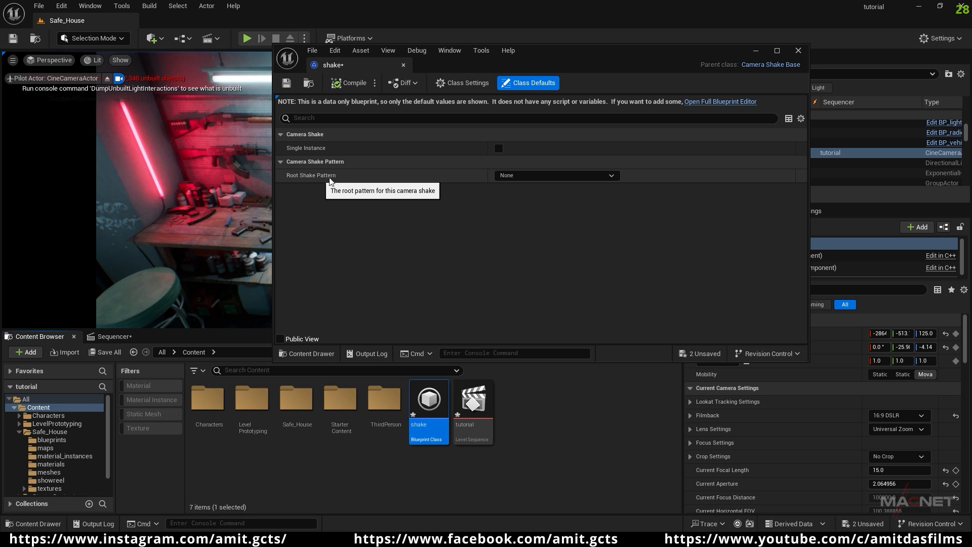
{"action": "left_click", "coordinate": [611, 175]}
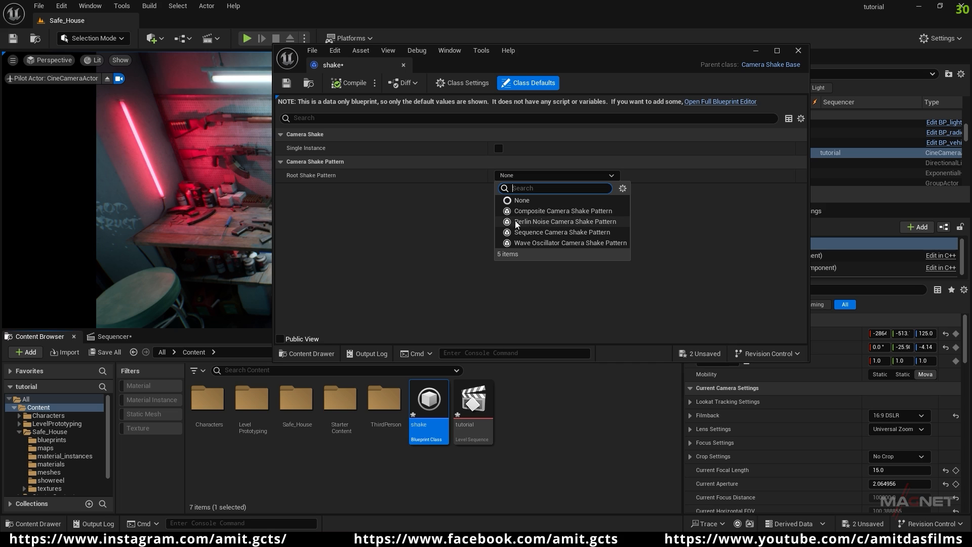
{"action": "left_click", "coordinate": [574, 223]}
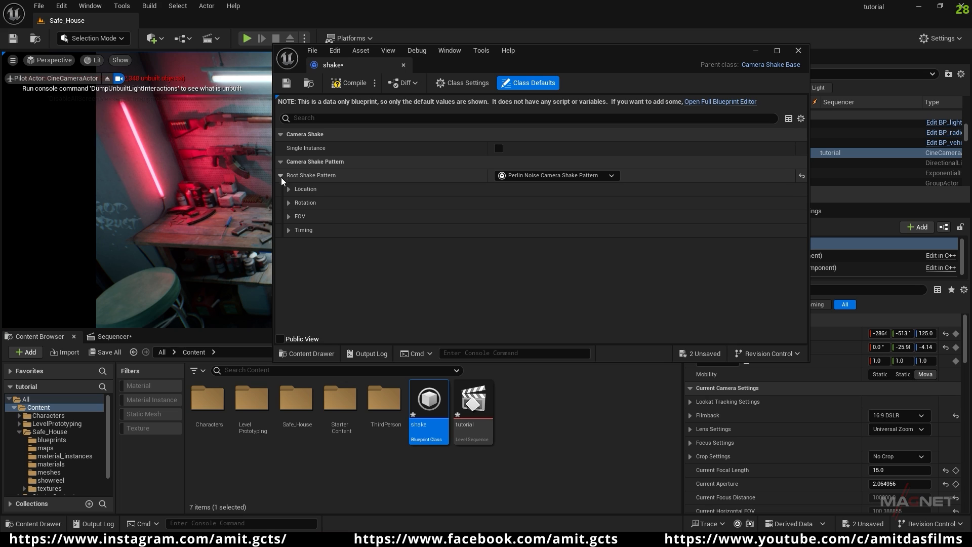
{"action": "left_click", "coordinate": [289, 231]}
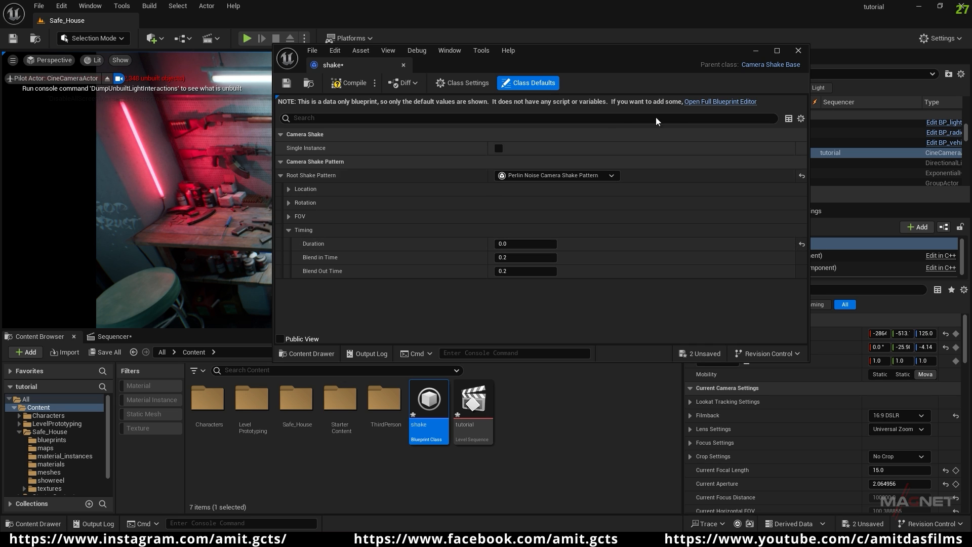
- Add shake as a Camera Shake track on the CameraComponent from the sequence start and extend its section just past 10 seconds
{"action": "left_click_drag", "start_coordinate": [588, 61], "coordinate": [757, 55]}
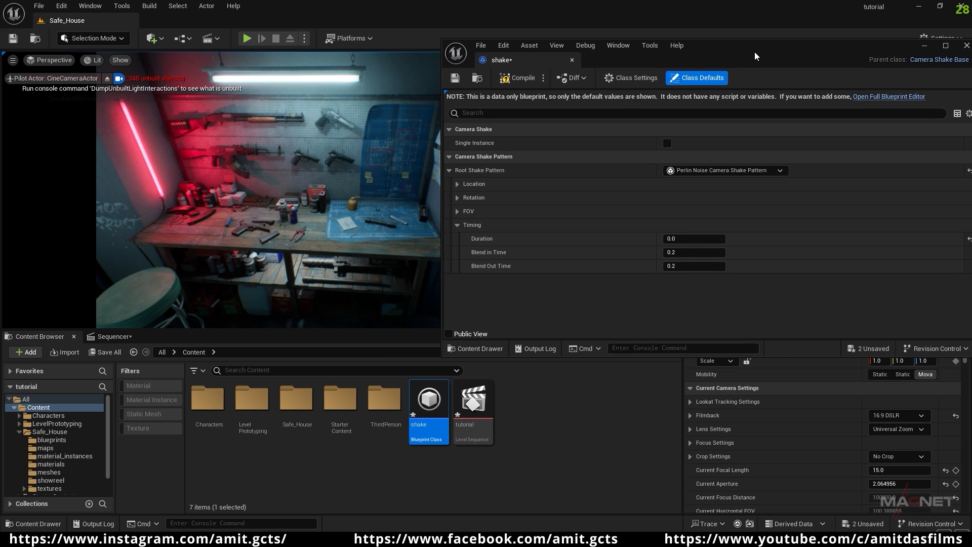
{"action": "left_click_drag", "start_coordinate": [443, 63], "coordinate": [603, 76]}
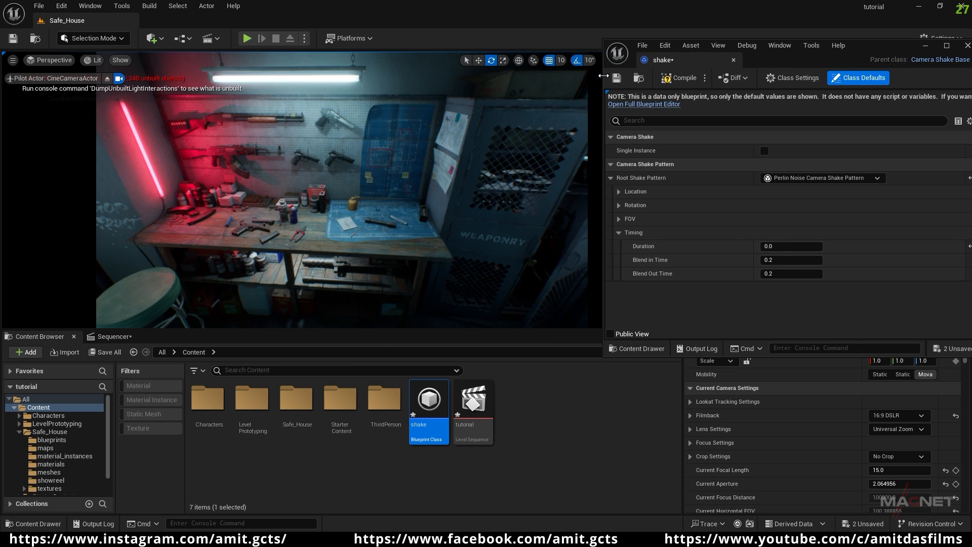
{"action": "left_click", "coordinate": [123, 341]}
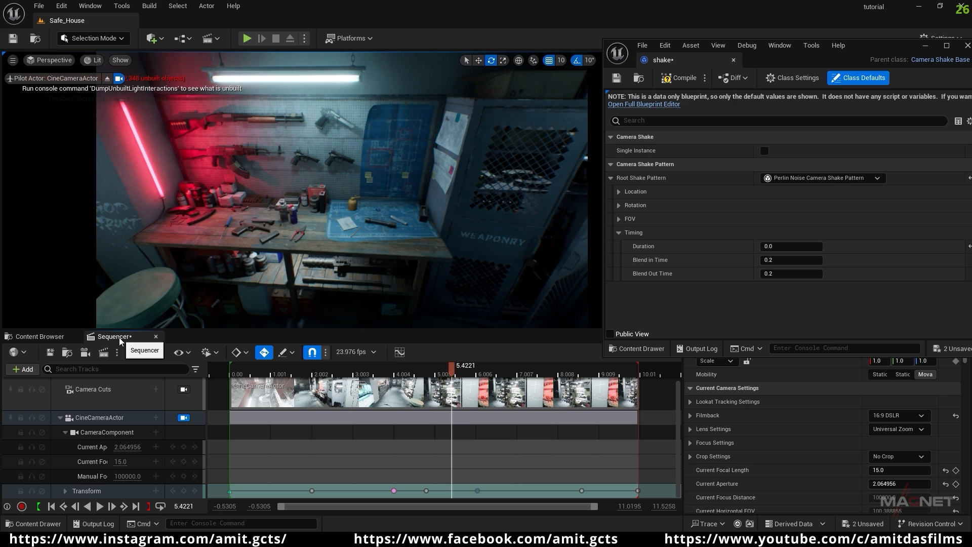
{"action": "left_click", "coordinate": [48, 509]}
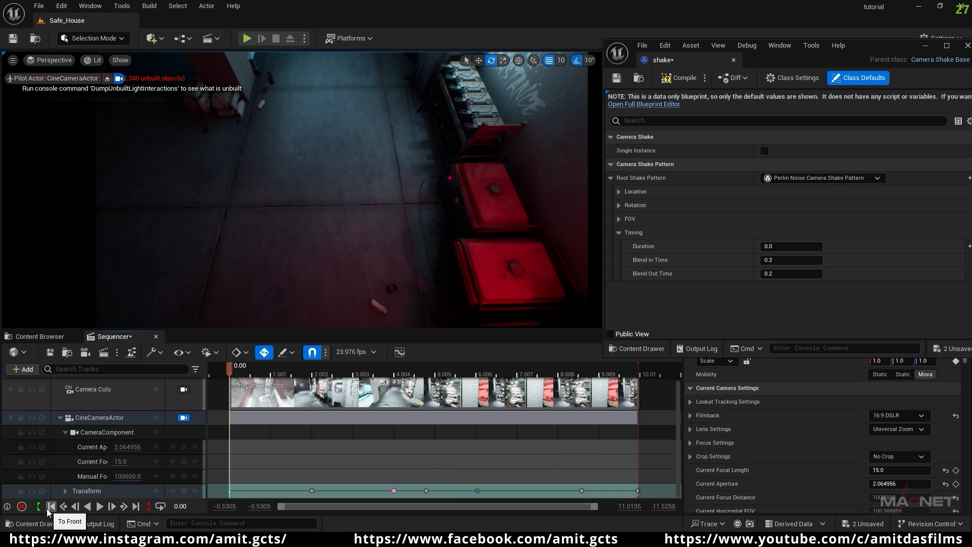
{"action": "left_click", "coordinate": [120, 433]}
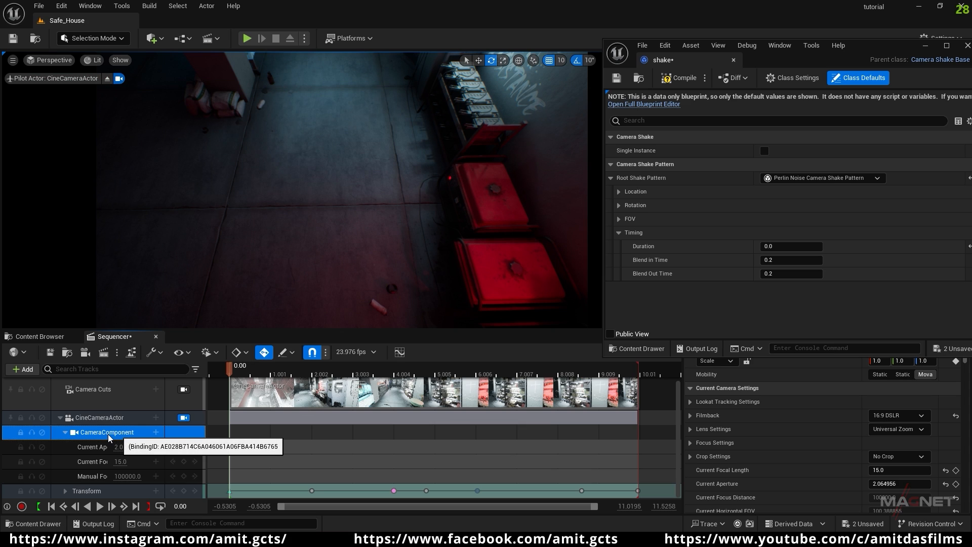
{"action": "left_click", "coordinate": [155, 432]}
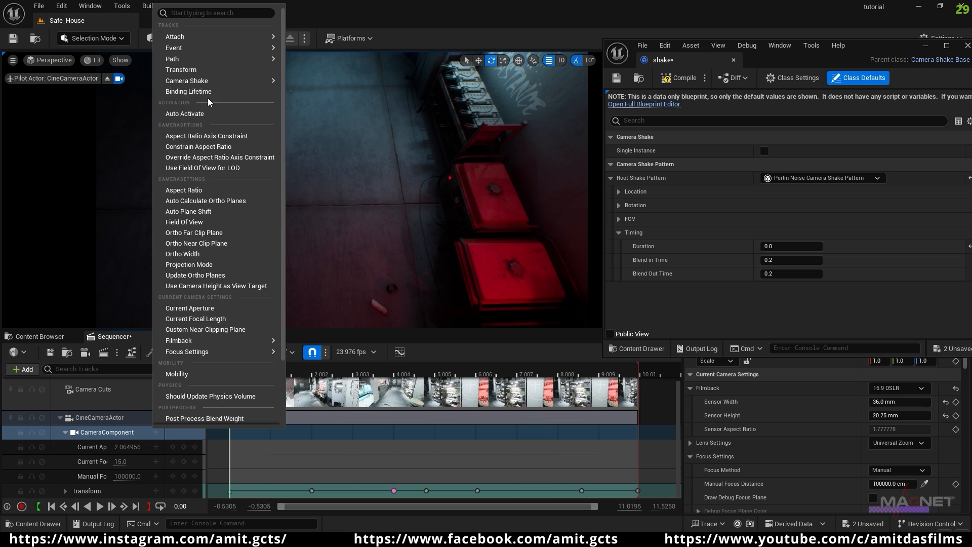
{"action": "mouse_move", "coordinate": [181, 79]}
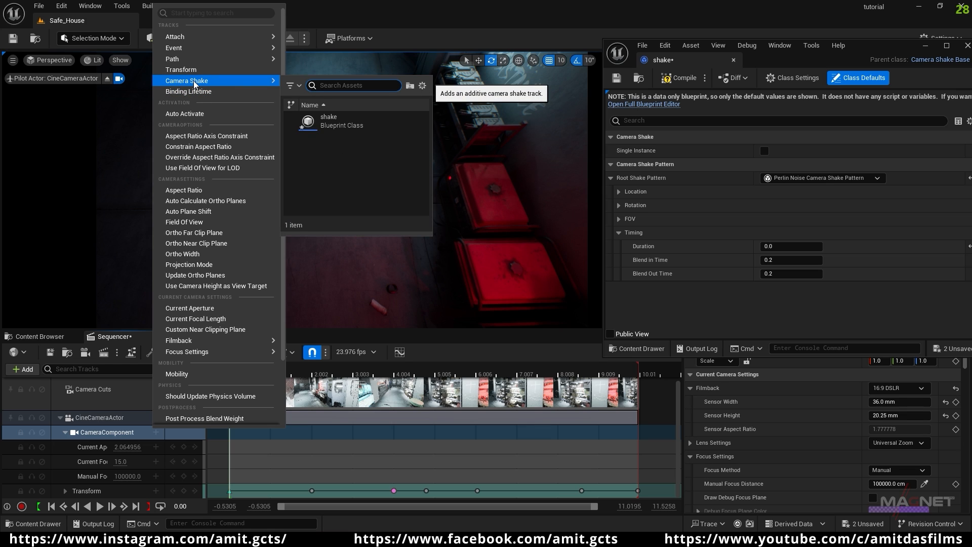
{"action": "left_click", "coordinate": [347, 123]}
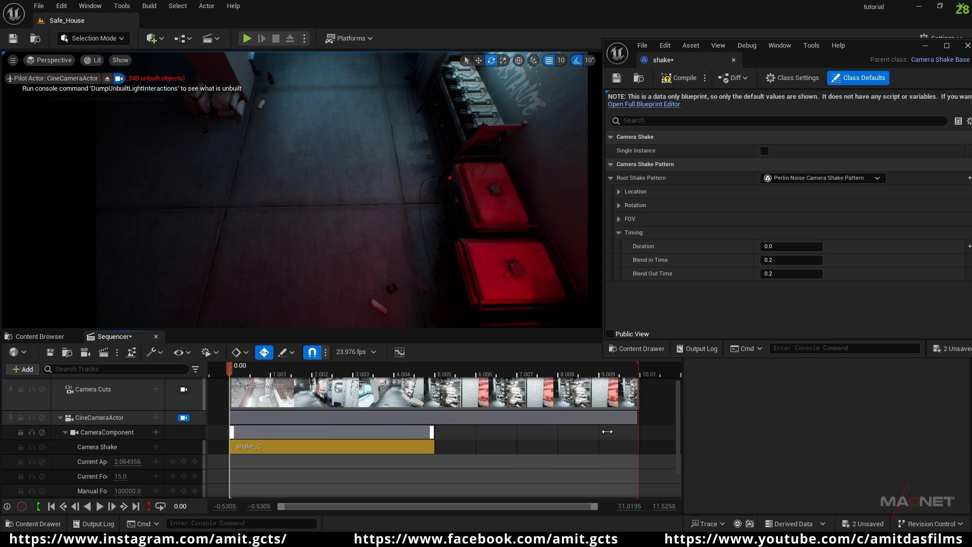
{"action": "left_click_drag", "start_coordinate": [634, 435], "coordinate": [646, 432]}
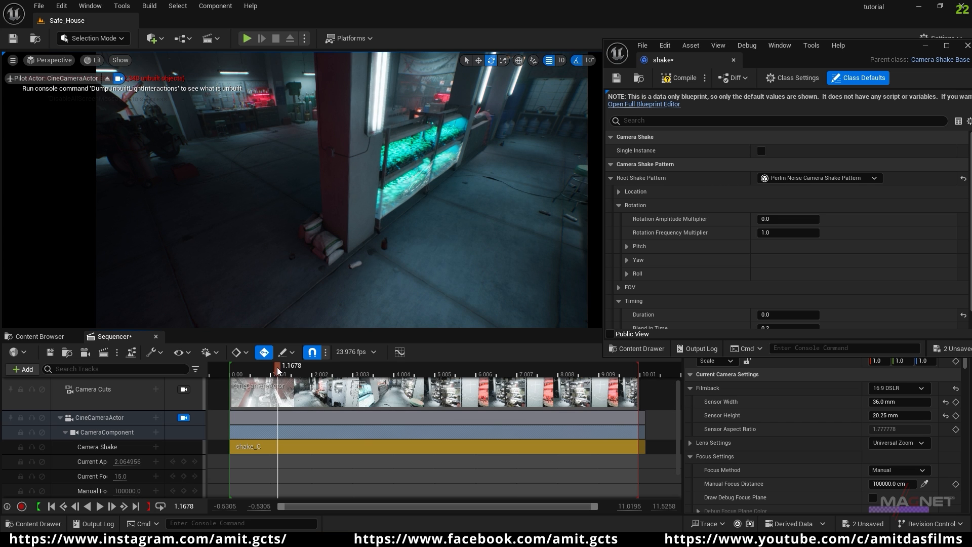
- Play the sequence with the camera shake track while keeping the shake blueprint's rotation settings in view beside the viewport
{"action": "left_click_drag", "start_coordinate": [277, 371], "coordinate": [344, 374]}
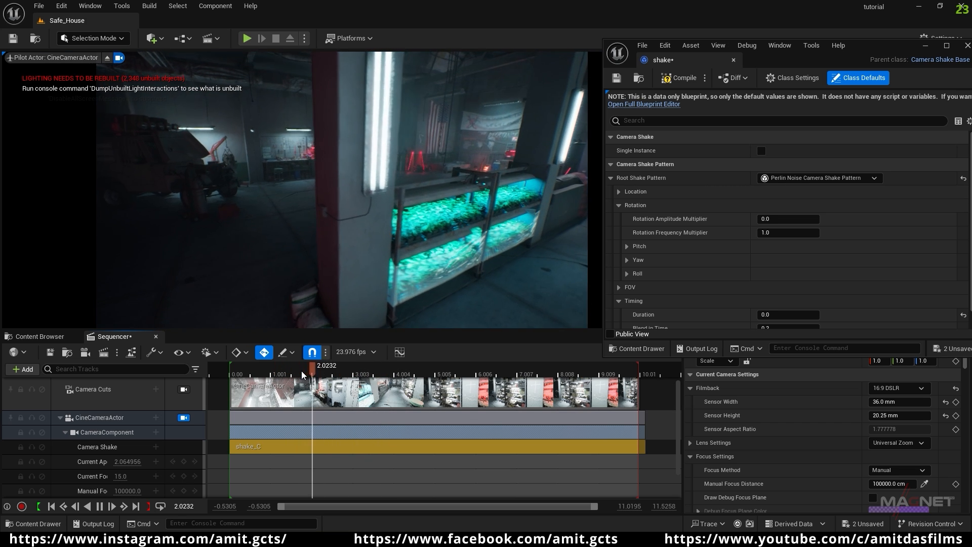
{"action": "key", "text": "space"}
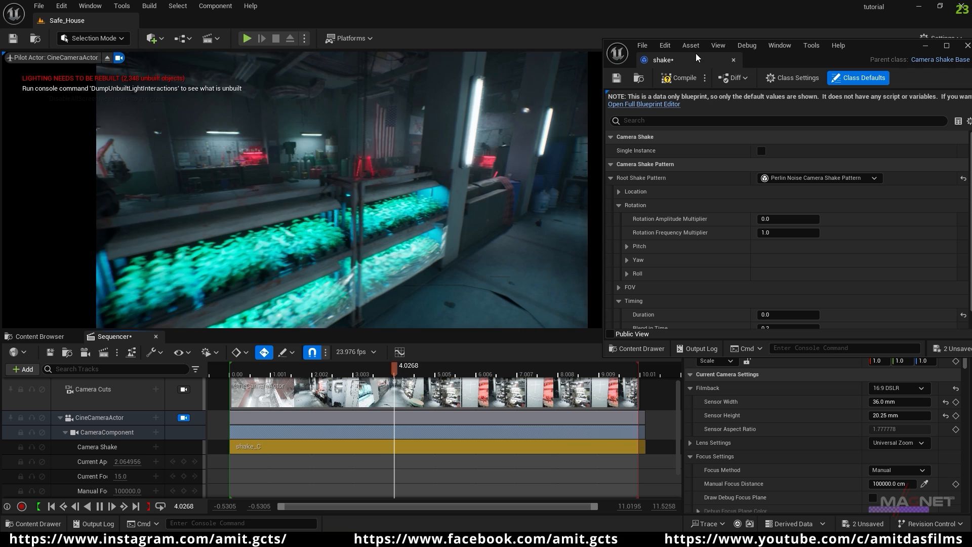
{"action": "left_click_drag", "start_coordinate": [856, 47], "coordinate": [858, 28]}
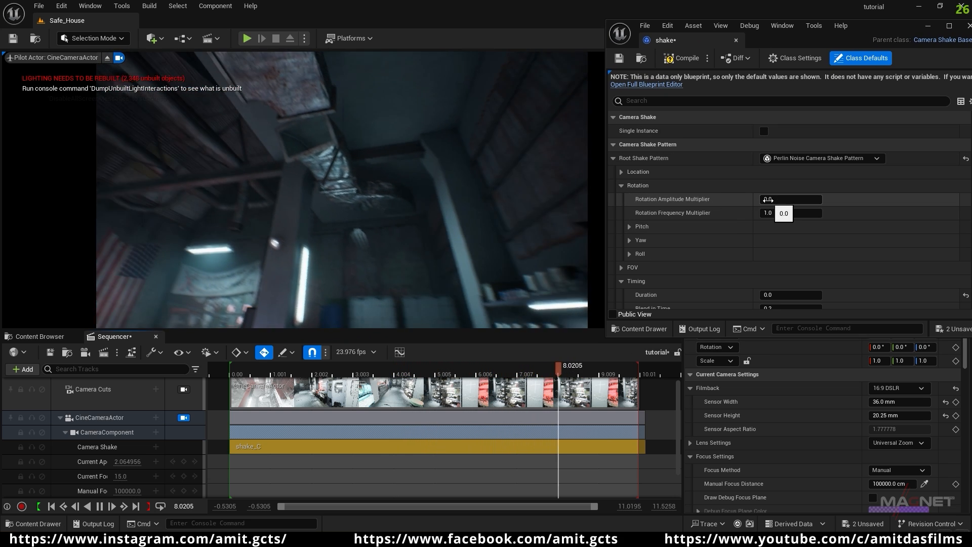
- Set the shake blueprint's Rotation Amplitude Multiplier to 2.0
{"action": "left_click", "coordinate": [768, 200]}
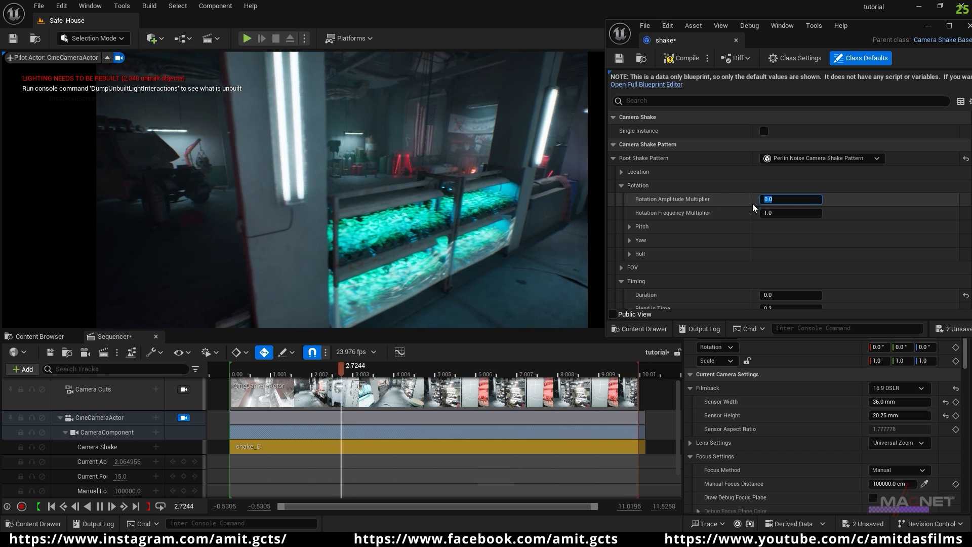
{"action": "type", "text": "2"}
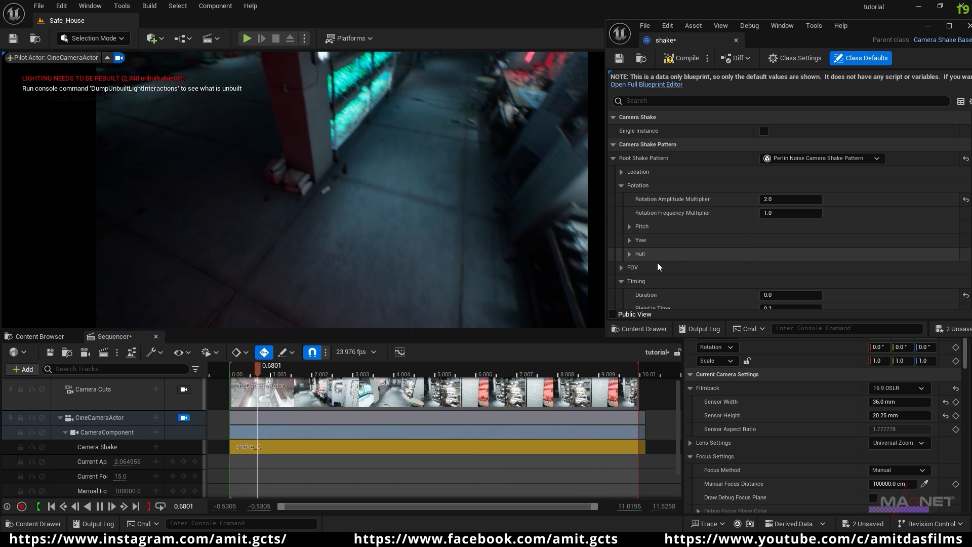
- Try a rotation shake with both the Roll amplitude and the Pitch amplitude set to 5.0
{"action": "left_click", "coordinate": [630, 254]}
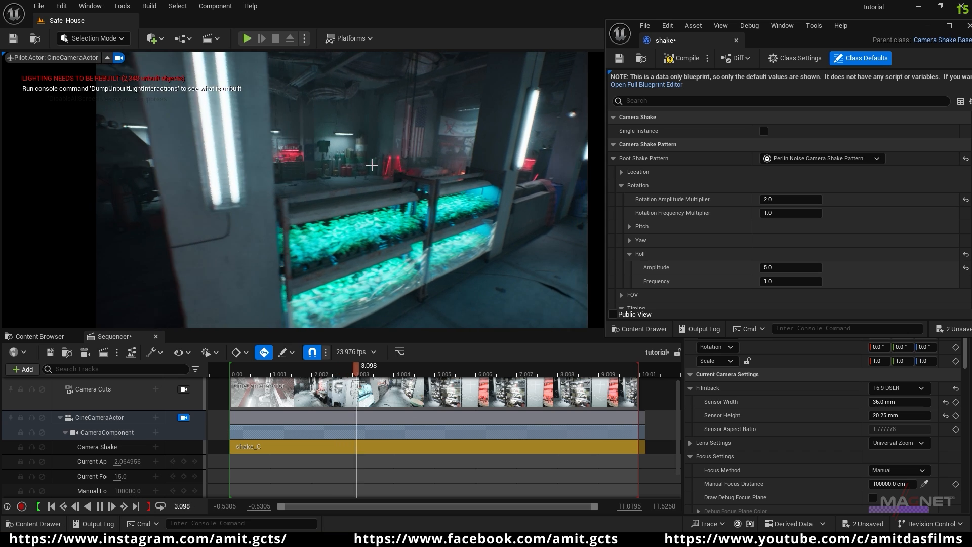
{"action": "left_click", "coordinate": [630, 228]}
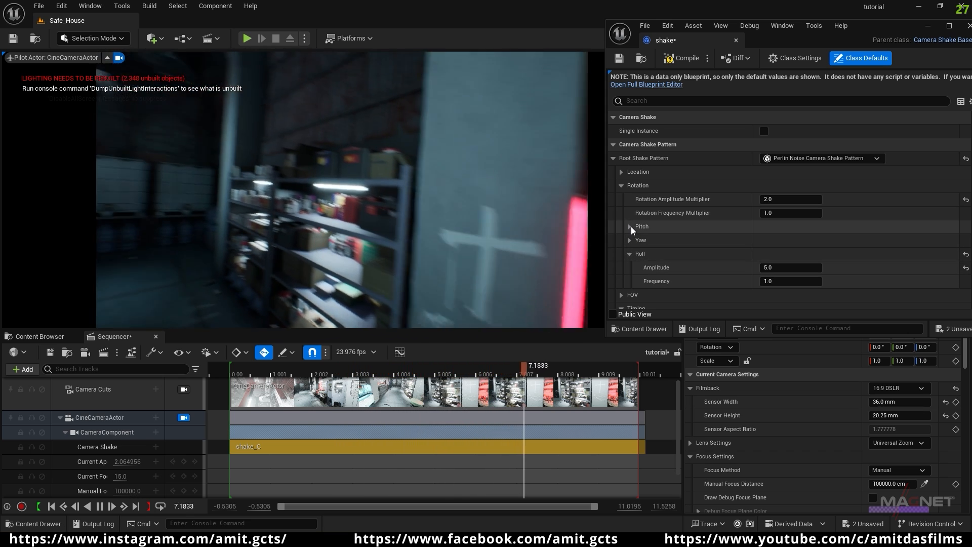
{"action": "left_click", "coordinate": [790, 240]}
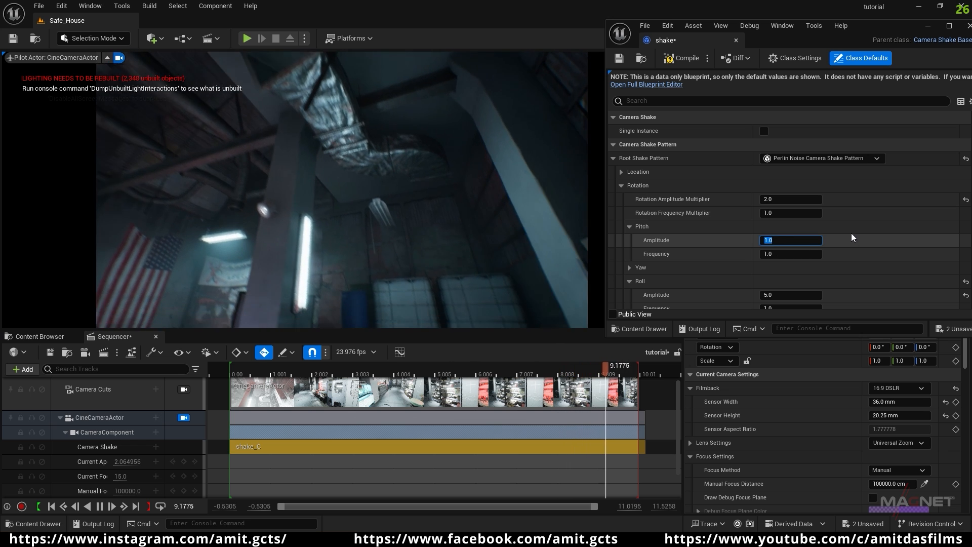
{"action": "type", "text": "5"}
{"action": "key", "text": "Return"}
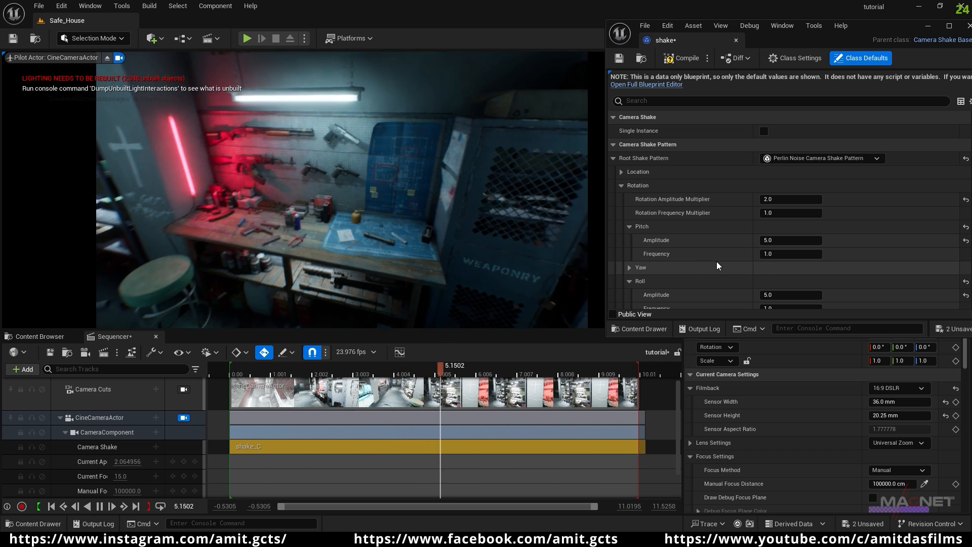
- Set the rotation shake's Pitch amplitude to 2.0 and its Pitch frequency to 0.5
{"action": "scroll", "coordinate": [698, 241], "scroll_direction": "down", "scroll_amount": 3}
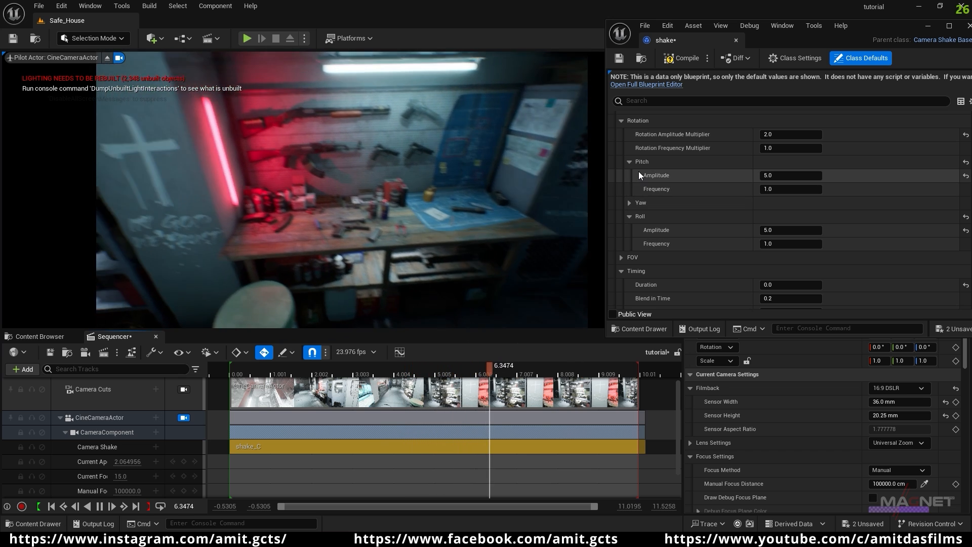
{"action": "left_click", "coordinate": [767, 175]}
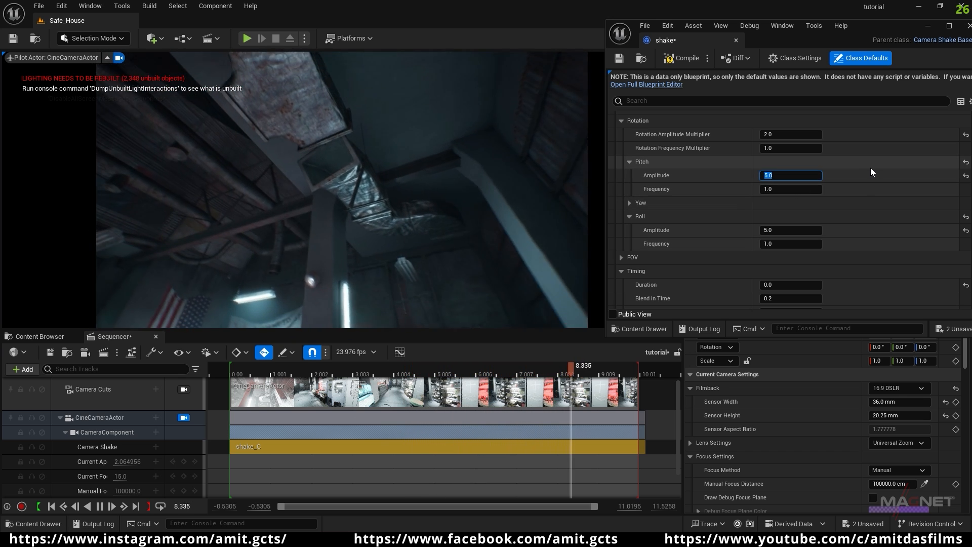
{"action": "type", "text": "2"}
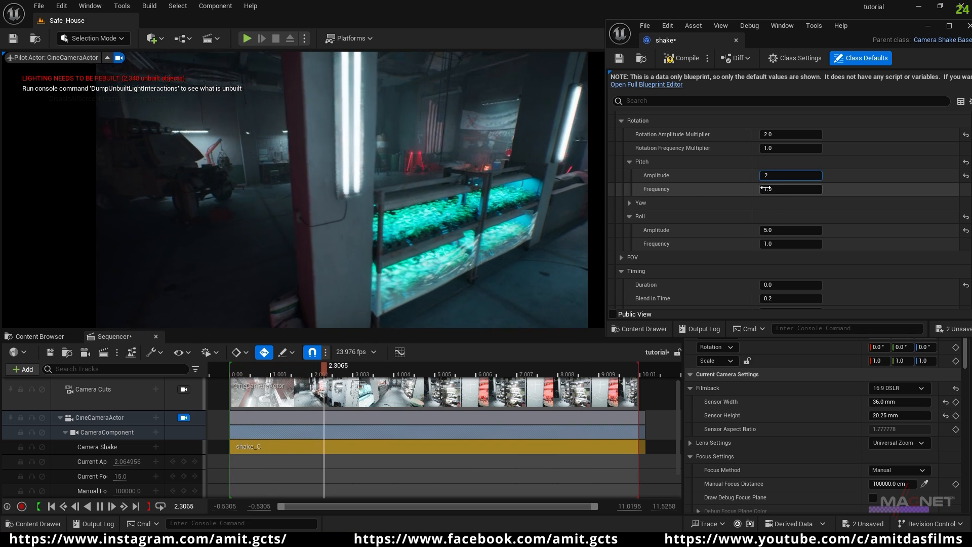
{"action": "left_click", "coordinate": [769, 189]}
{"action": "type", "text": "0.5"}
{"action": "key", "text": "Return"}
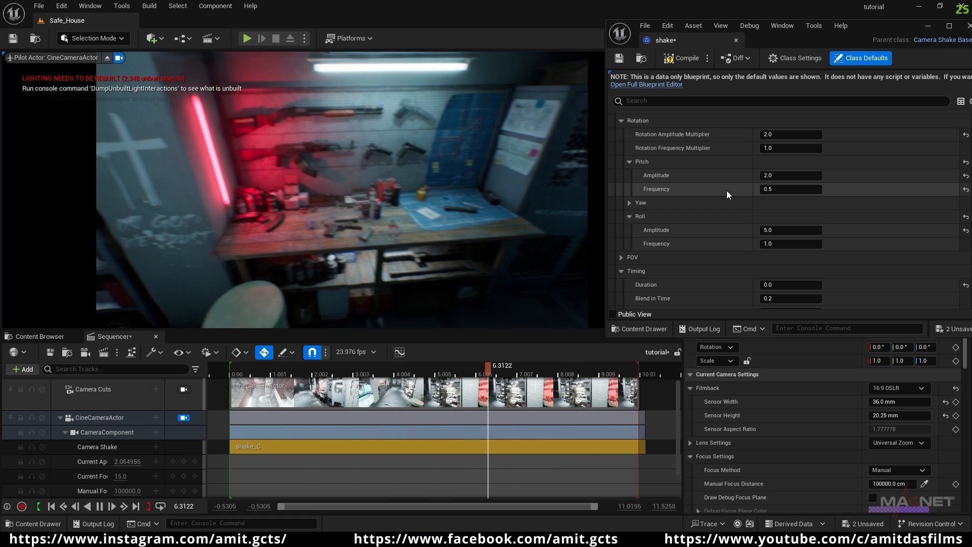
- Set the rotation shake's Roll amplitude to 1.0
{"action": "left_click", "coordinate": [768, 230]}
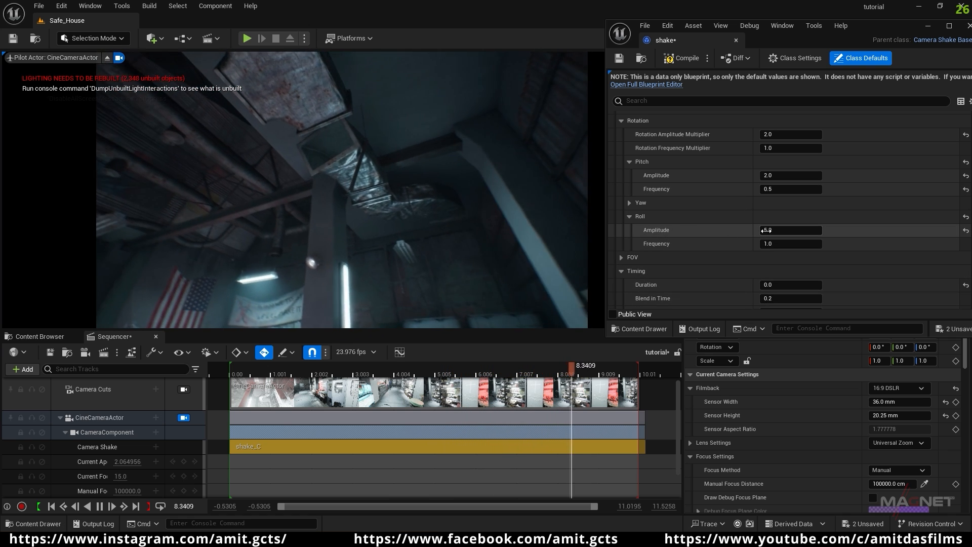
{"action": "type", "text": "1"}
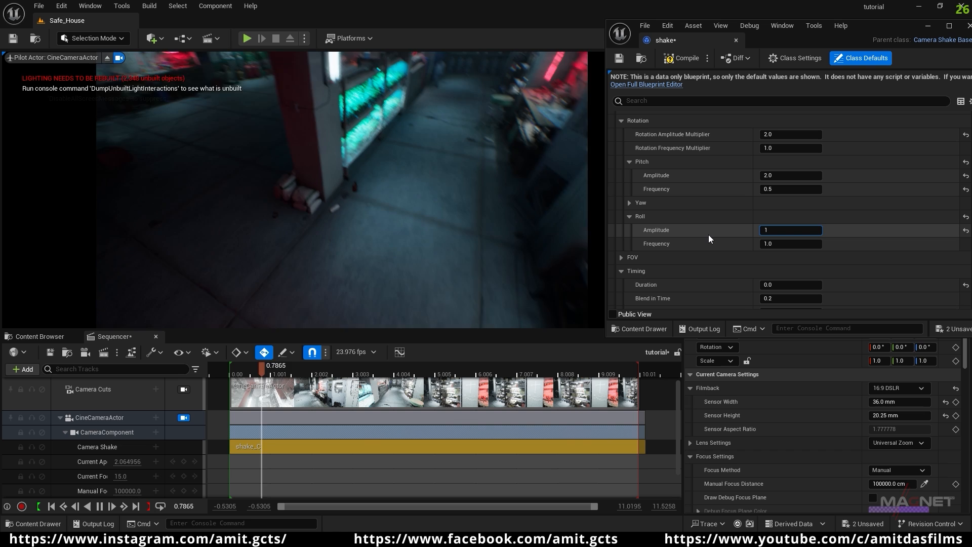
{"action": "key", "text": "Return"}
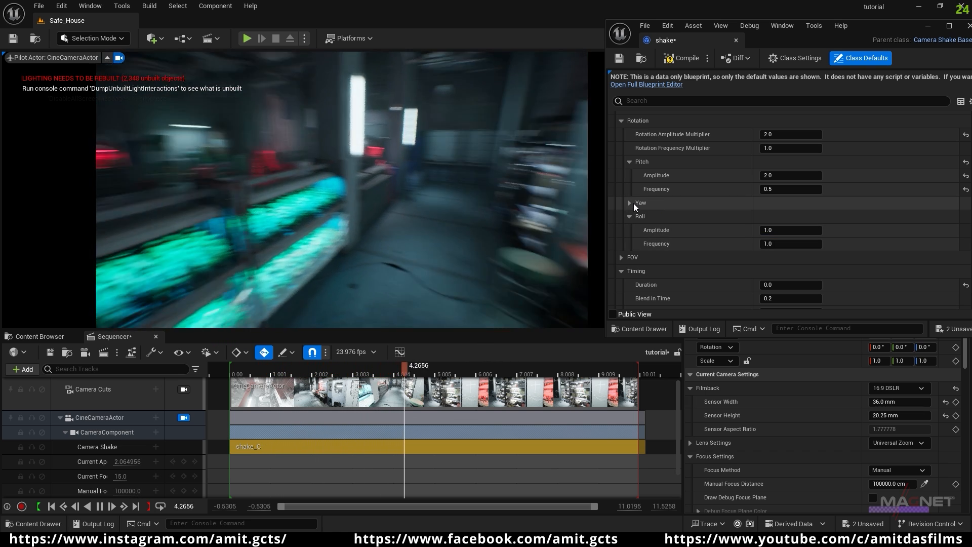
- Set the rotation shake's Yaw amplitude to 0.5 and its Yaw frequency to 0.5
{"action": "left_click", "coordinate": [630, 203]}
{"action": "left_click", "coordinate": [761, 218]}
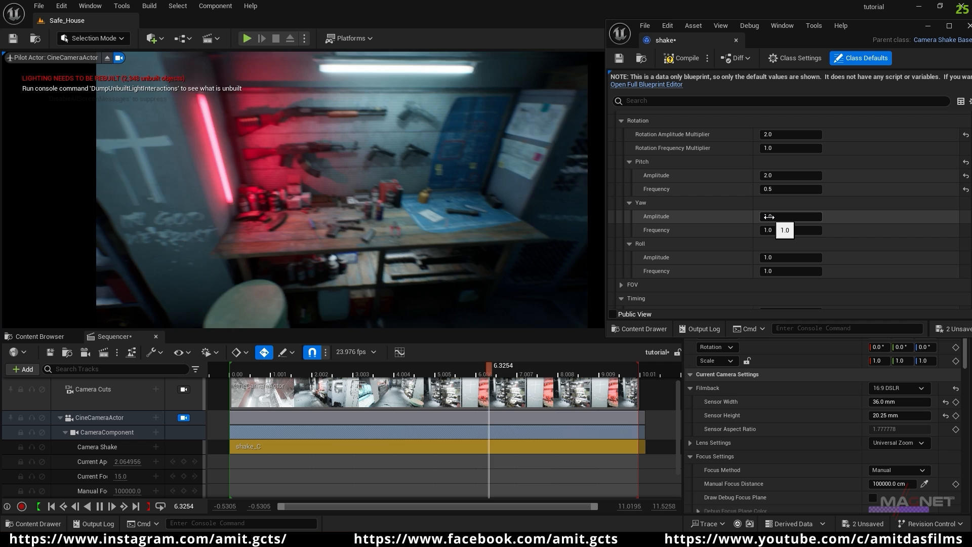
{"action": "type", "text": "0.5"}
{"action": "key", "text": "Return"}
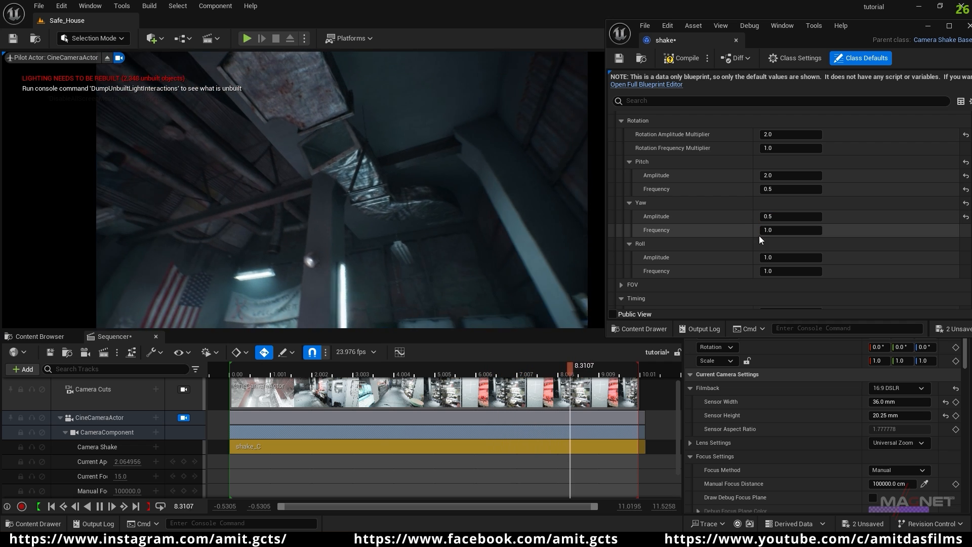
{"action": "left_click", "coordinate": [767, 231]}
{"action": "type", "text": "0.5"}
{"action": "key", "text": "Return"}
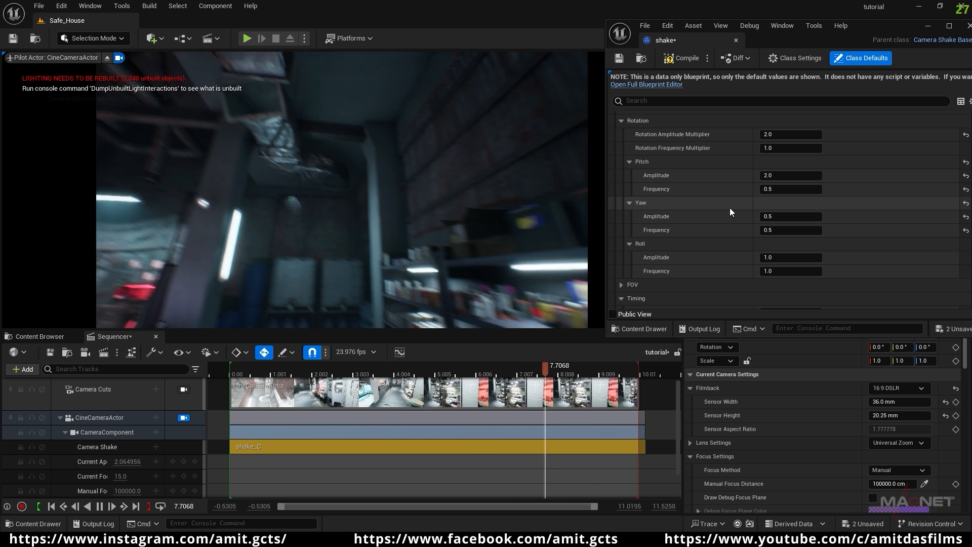
- Compile the shake blueprint and minimize its editor window to return to the level
{"action": "scroll", "coordinate": [709, 247], "scroll_direction": "up", "scroll_amount": 3}
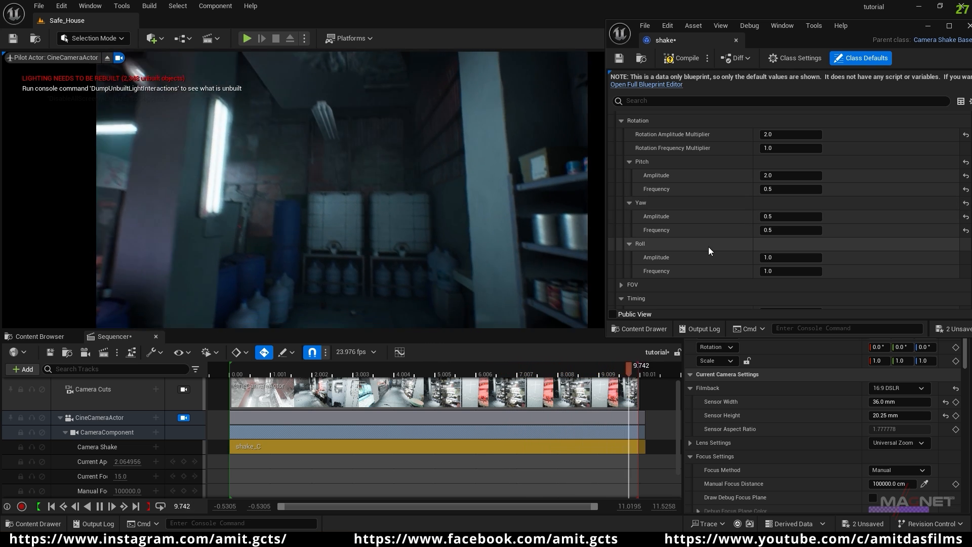
{"action": "scroll", "coordinate": [724, 226], "scroll_direction": "up", "scroll_amount": 1}
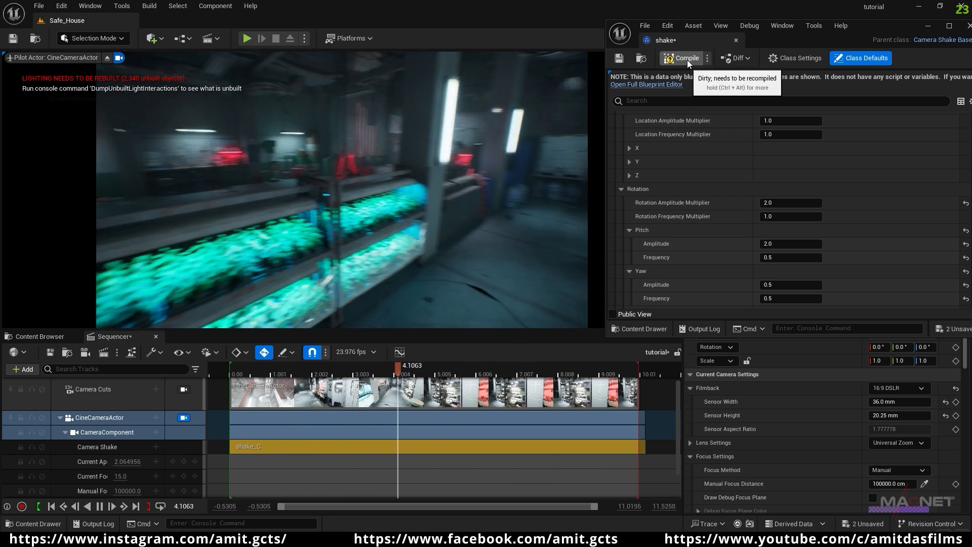
{"action": "left_click", "coordinate": [688, 60]}
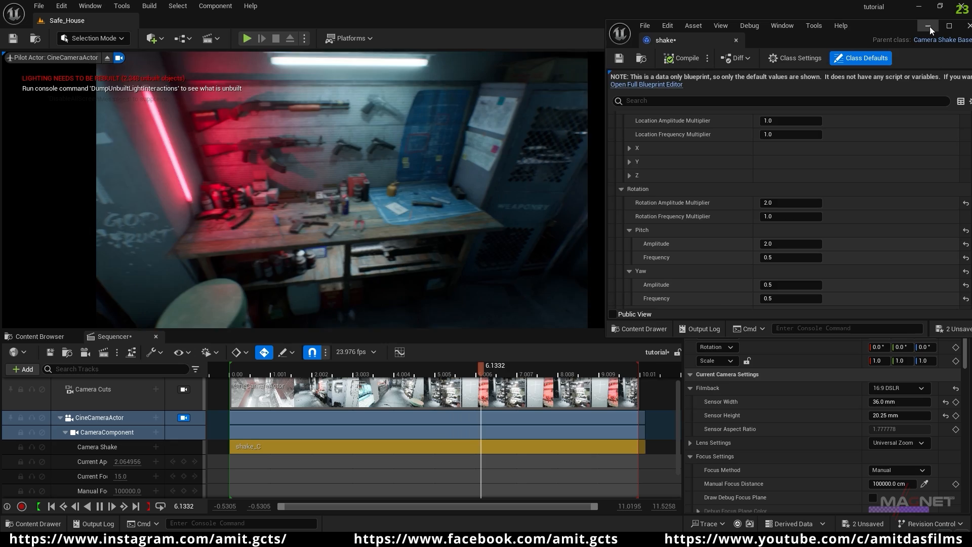
{"action": "left_click", "coordinate": [928, 26]}
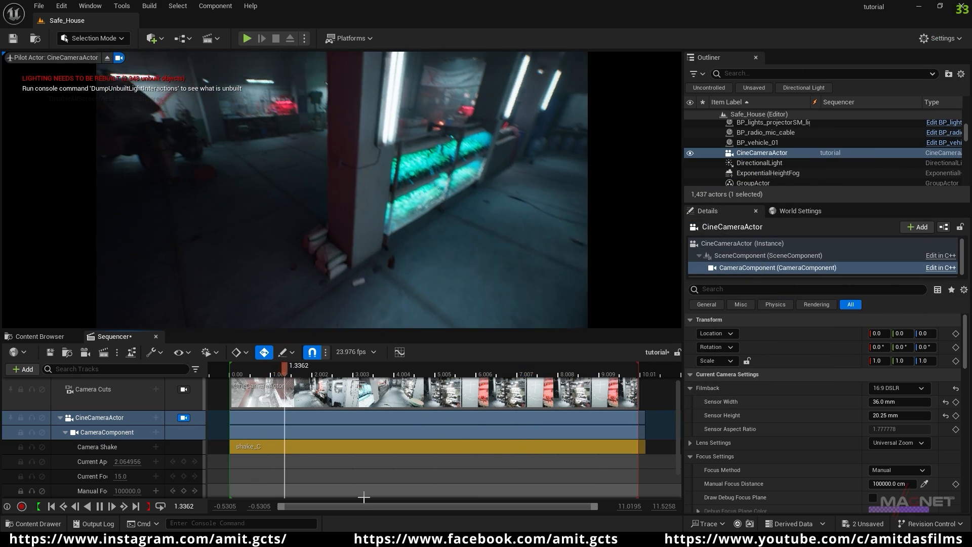
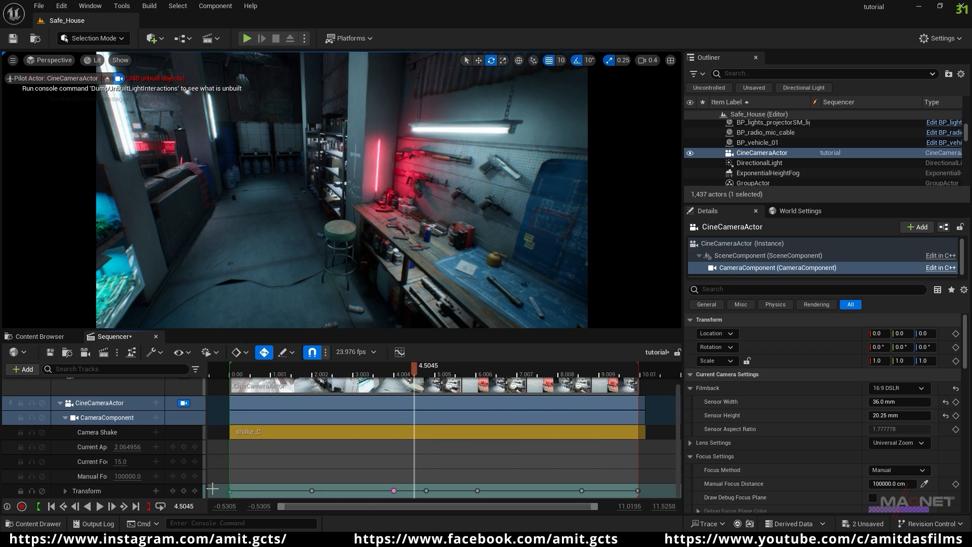
- Delete all Transform keyframes of the CineCameraActor and fly the piloted camera close to the red-lit rifles above the workbench
{"action": "left_click_drag", "start_coordinate": [221, 489], "coordinate": [646, 494]}
{"action": "key", "text": "Delete"}
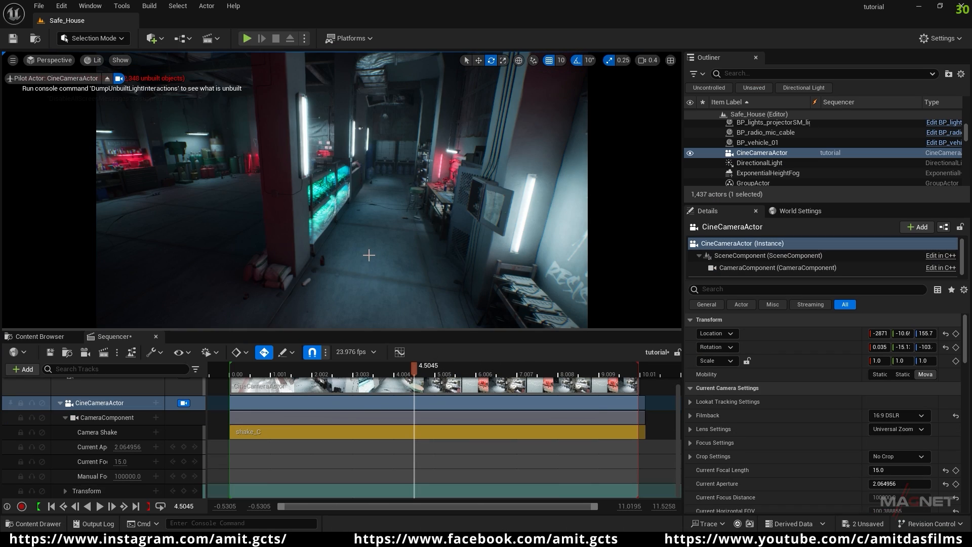
{"action": "key", "text": "w"}
{"action": "right_click_drag", "start_coordinate": [342, 190], "coordinate": [396, 174]}
{"action": "key", "text": "w"}
{"action": "key", "text": "w"}
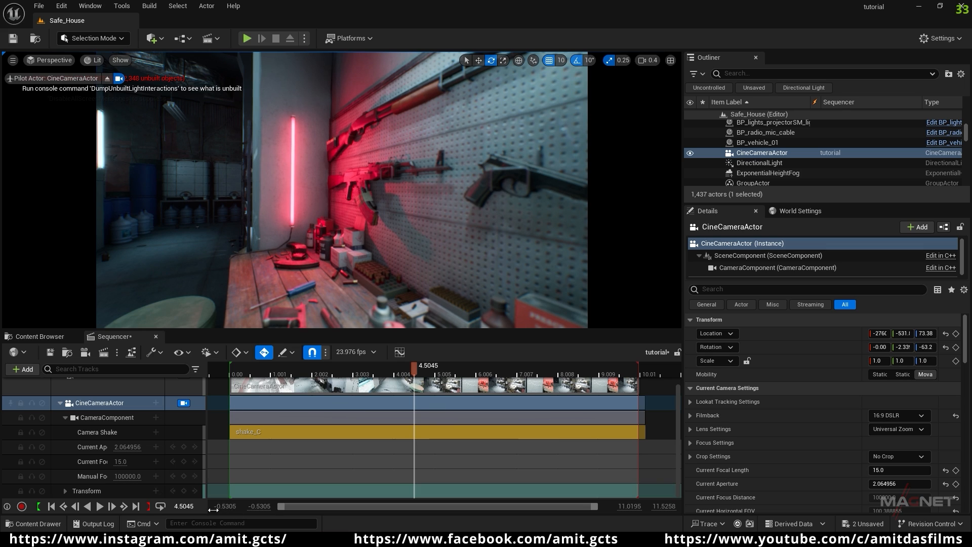
- Set the end of the sequence's playback range at 5 seconds
{"action": "left_click", "coordinate": [187, 504]}
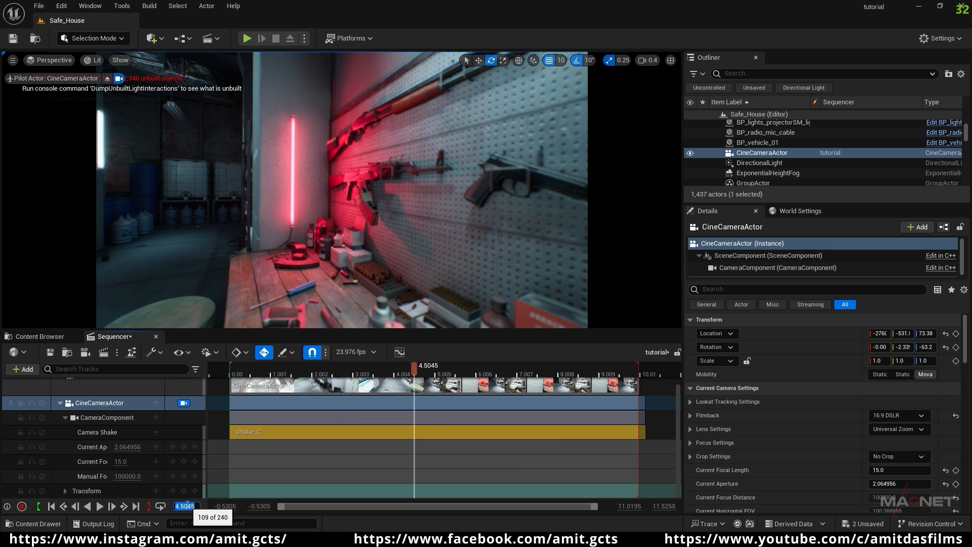
{"action": "type", "text": "5"}
{"action": "key", "text": "Return"}
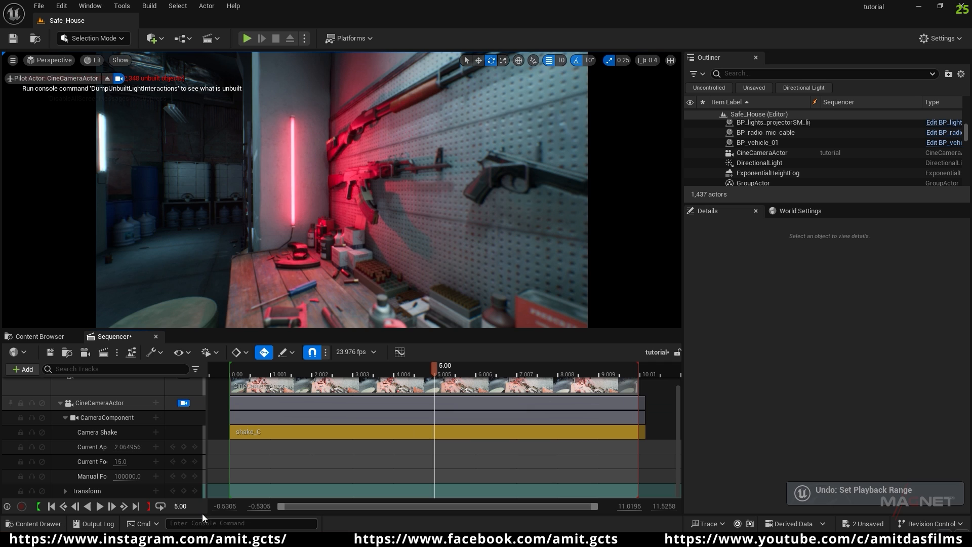
{"action": "left_click", "coordinate": [147, 507]}
- Play the shortened sequence from about 0.8 seconds to preview the shake, and stop at about 3 seconds
{"action": "left_click", "coordinate": [262, 372]}
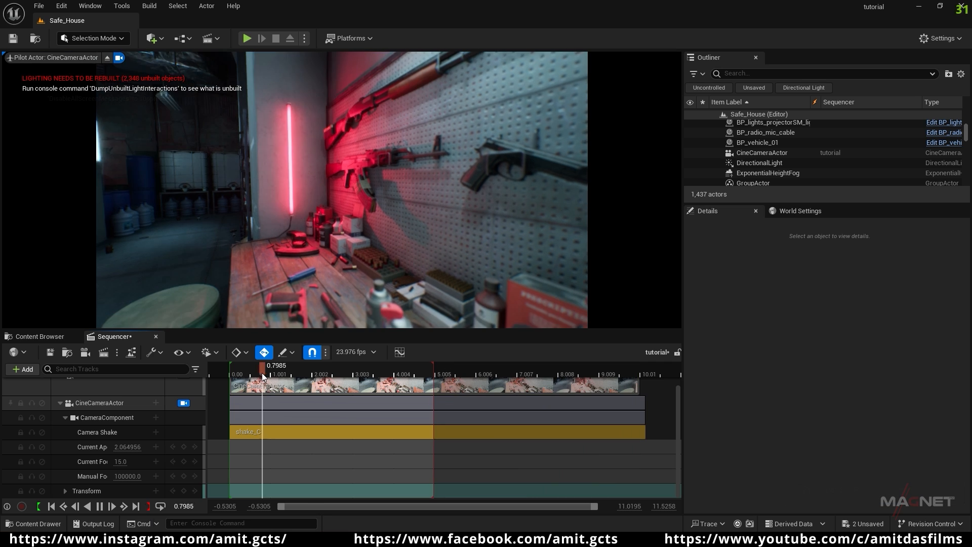
{"action": "key", "text": "space"}
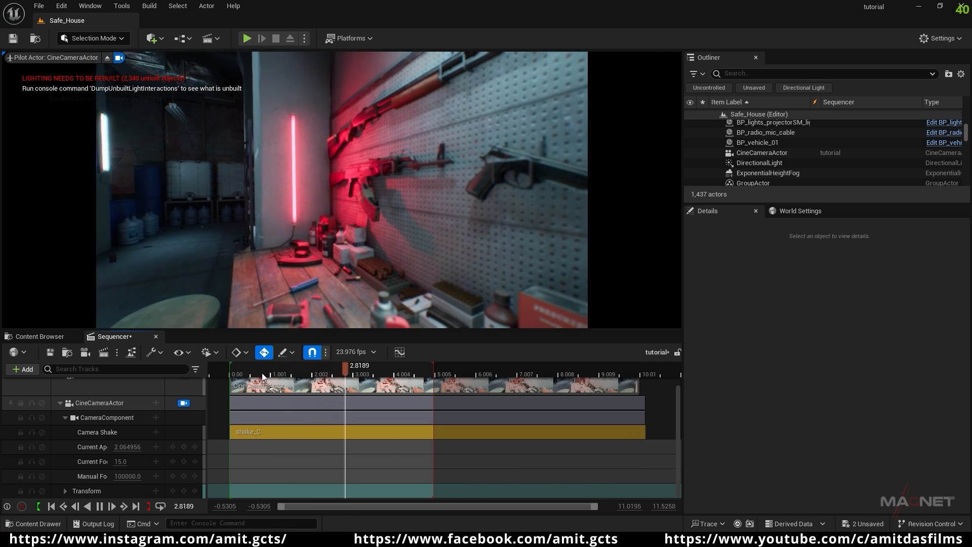
{"action": "key", "text": "space"}
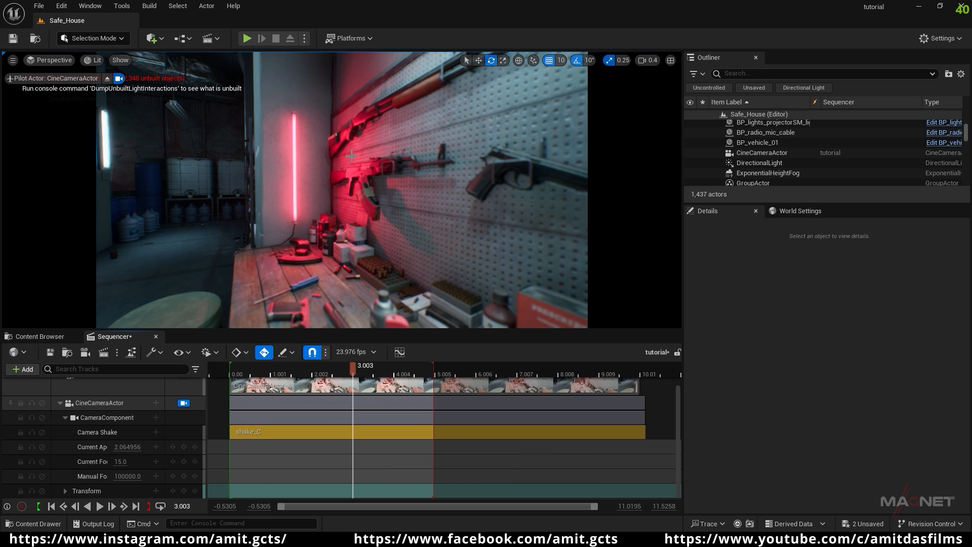
- Increase the CameraComponent's current focal length to about 79.8 and reframe the camera on the red-lit rifle
{"action": "left_click", "coordinate": [100, 418]}
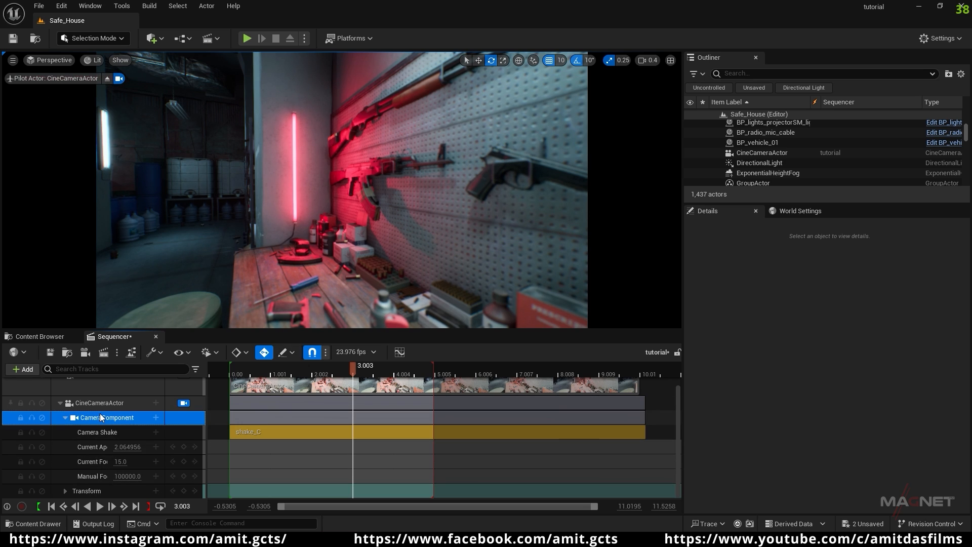
{"action": "left_click", "coordinate": [114, 418]}
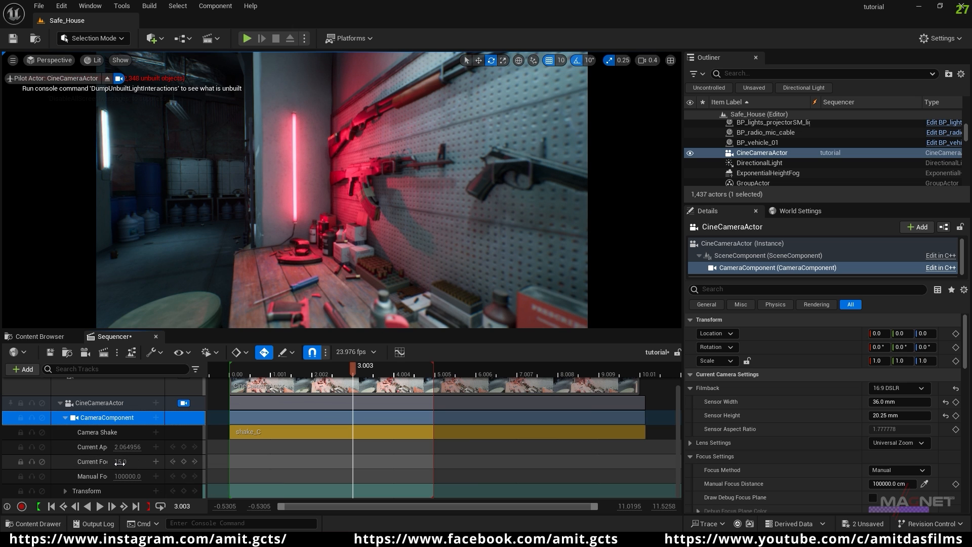
{"action": "left_click_drag", "start_coordinate": [120, 463], "coordinate": [171, 463]}
{"action": "right_click_drag", "start_coordinate": [352, 232], "coordinate": [375, 226]}
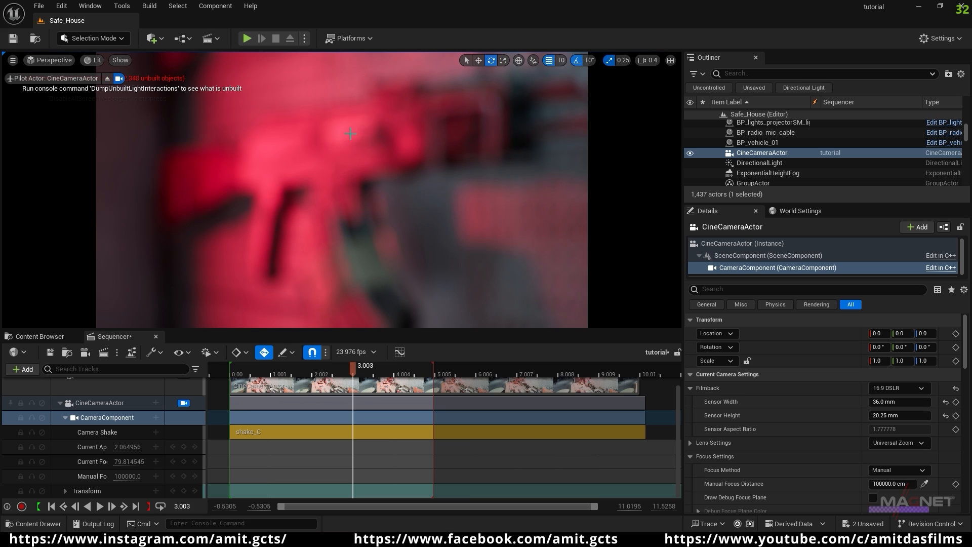
- Switch the CameraComponent's Focus Method to Tracking and expand the Tracking Focus Settings
{"action": "left_click", "coordinate": [107, 419]}
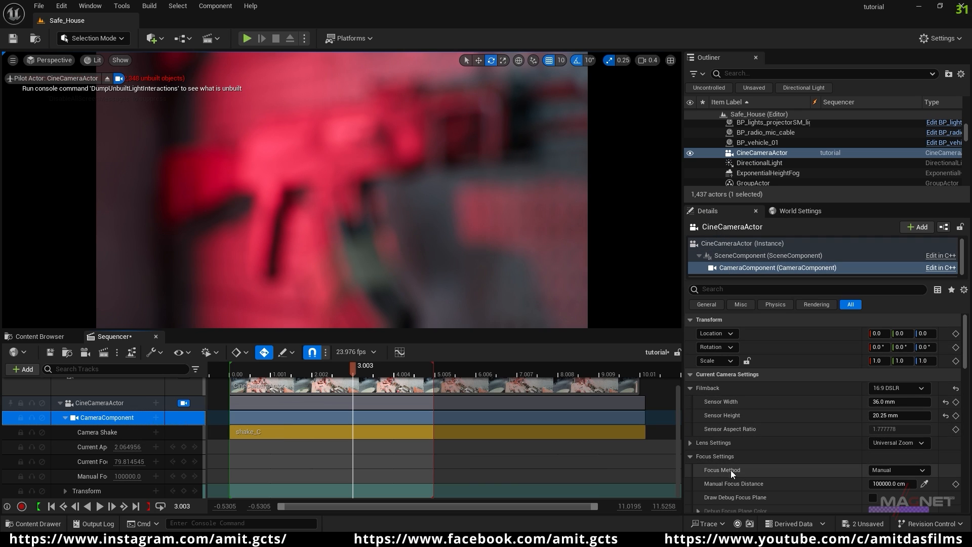
{"action": "left_click", "coordinate": [924, 471]}
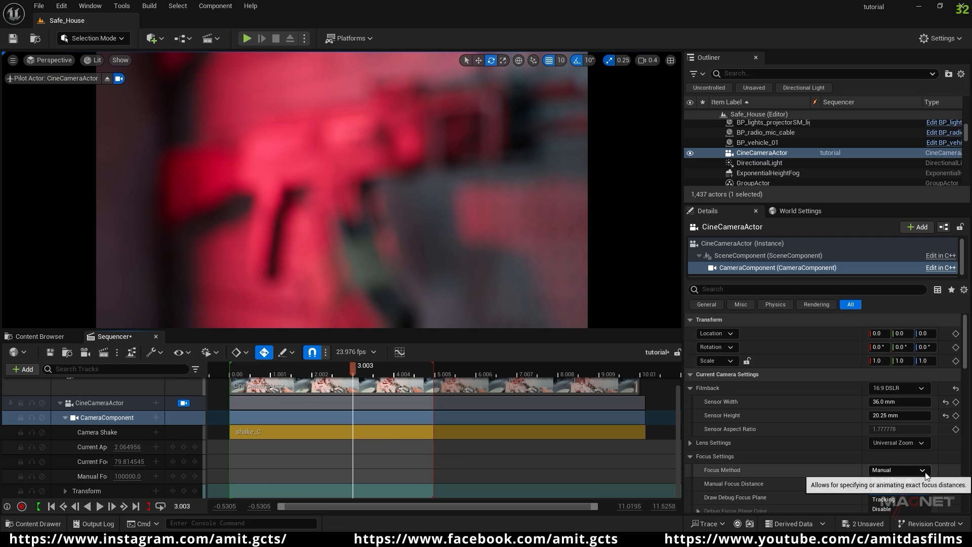
{"action": "left_click", "coordinate": [884, 499]}
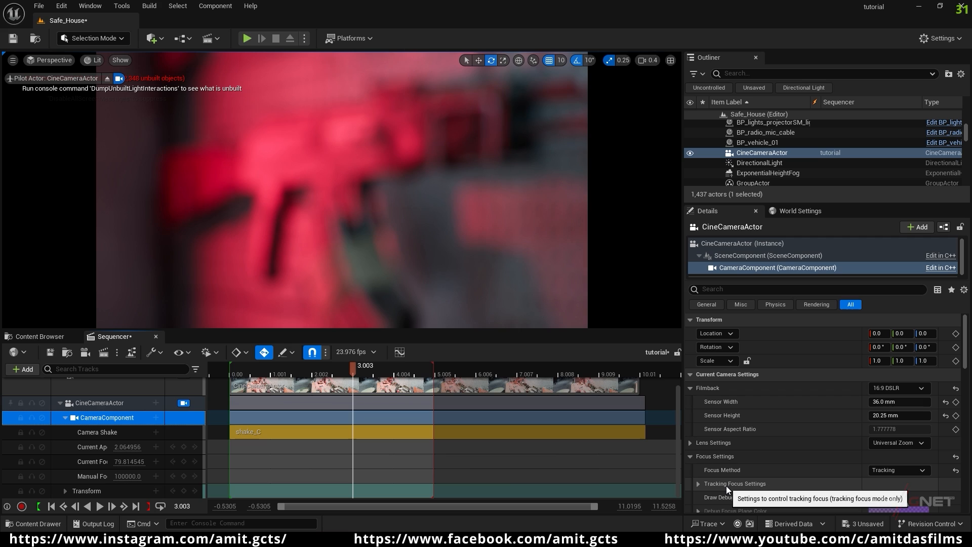
{"action": "left_click", "coordinate": [697, 485]}
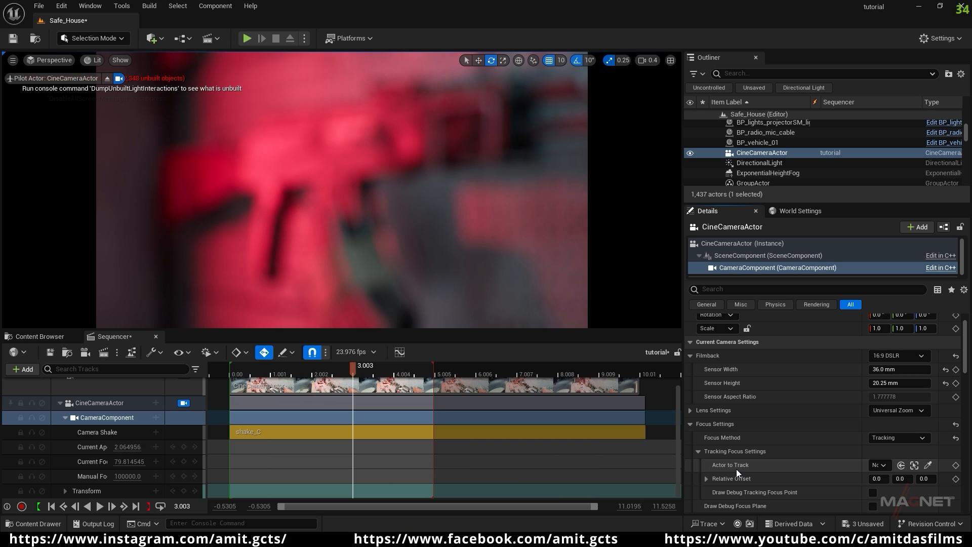
- Pick the red-lit rifle in the viewport as the Actor to Track and reframe the camera to reveal more of its barrel
{"action": "left_click", "coordinate": [928, 465]}
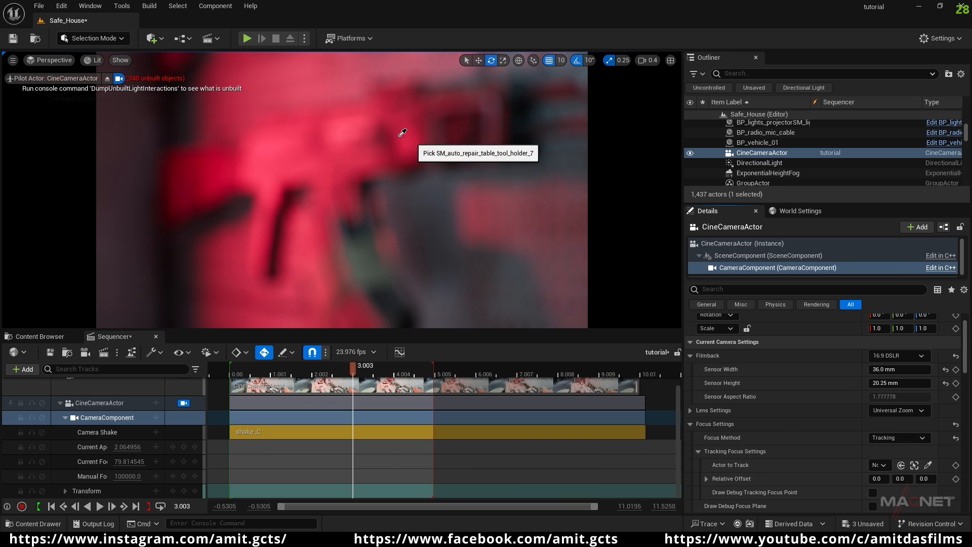
{"action": "left_click", "coordinate": [321, 151]}
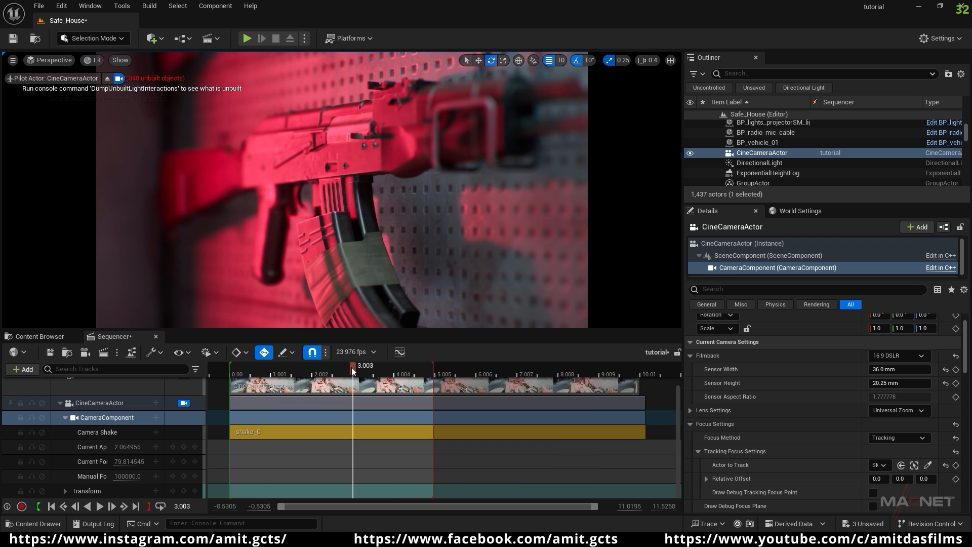
{"action": "right_click_drag", "start_coordinate": [329, 226], "coordinate": [355, 228]}
{"action": "key", "text": "s"}
{"action": "key", "text": "w"}
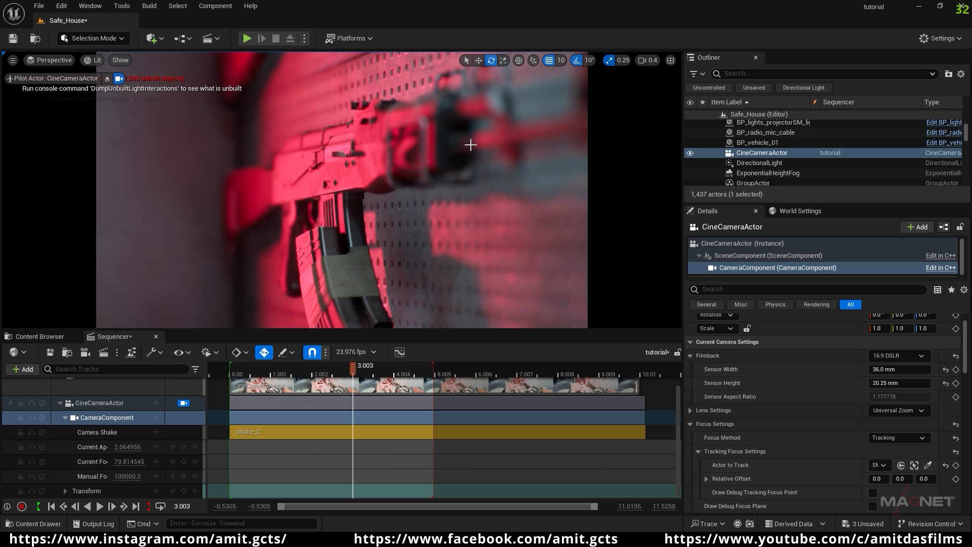
{"action": "right_click_drag", "start_coordinate": [502, 135], "coordinate": [329, 142]}
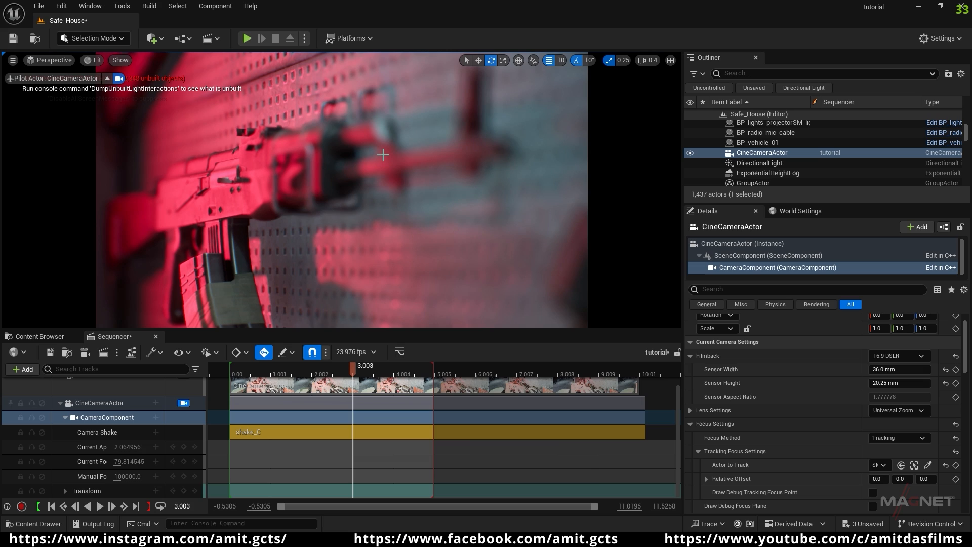
- Increase the tracking focus Relative Offset X to about 82.1 to shift the focus from the rifle's body to its muzzle
{"action": "scroll", "coordinate": [764, 460], "scroll_direction": "down", "scroll_amount": 1}
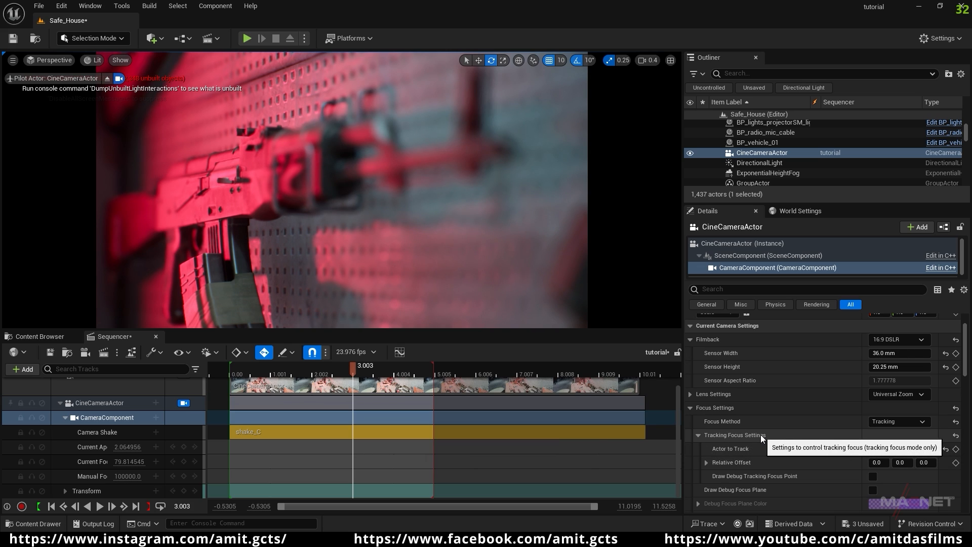
{"action": "scroll", "coordinate": [760, 434], "scroll_direction": "down", "scroll_amount": 1}
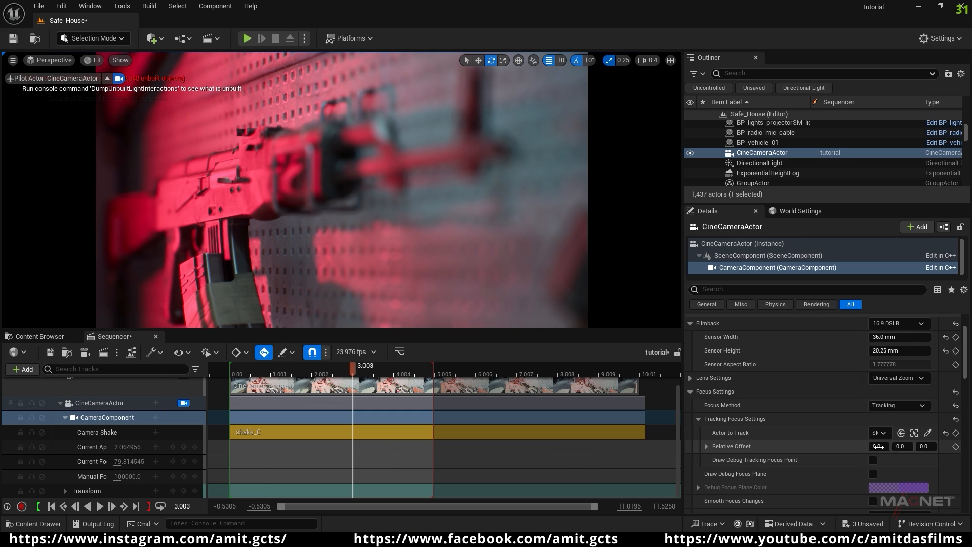
{"action": "mouse_move", "coordinate": [871, 446]}
{"action": "left_mouse_down"}
{"action": "mouse_move", "coordinate": [831, 446]}
{"action": "mouse_move", "coordinate": [881, 446]}
{"action": "left_mouse_up"}
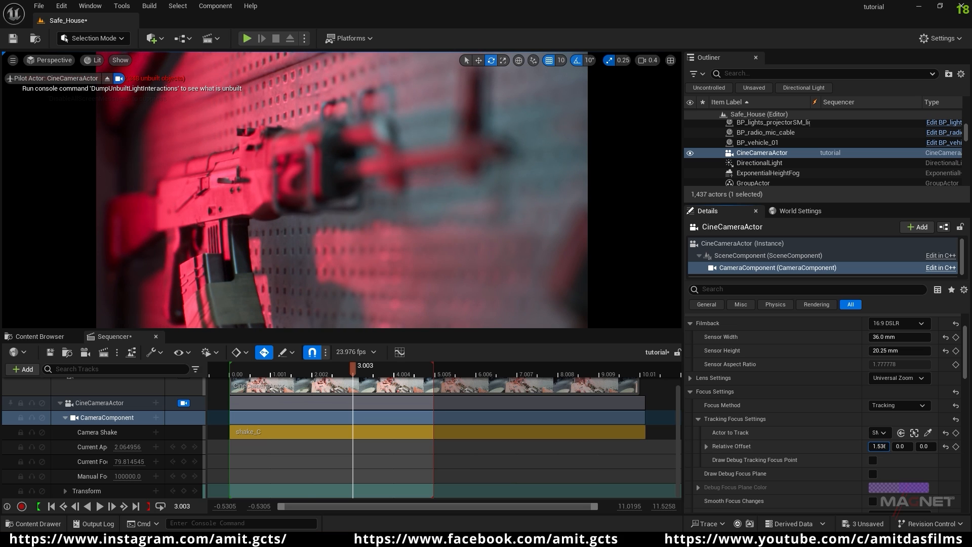
{"action": "mouse_move", "coordinate": [881, 446]}
{"action": "left_mouse_down"}
{"action": "mouse_move", "coordinate": [901, 446]}
{"action": "mouse_move", "coordinate": [884, 446]}
{"action": "left_mouse_up"}
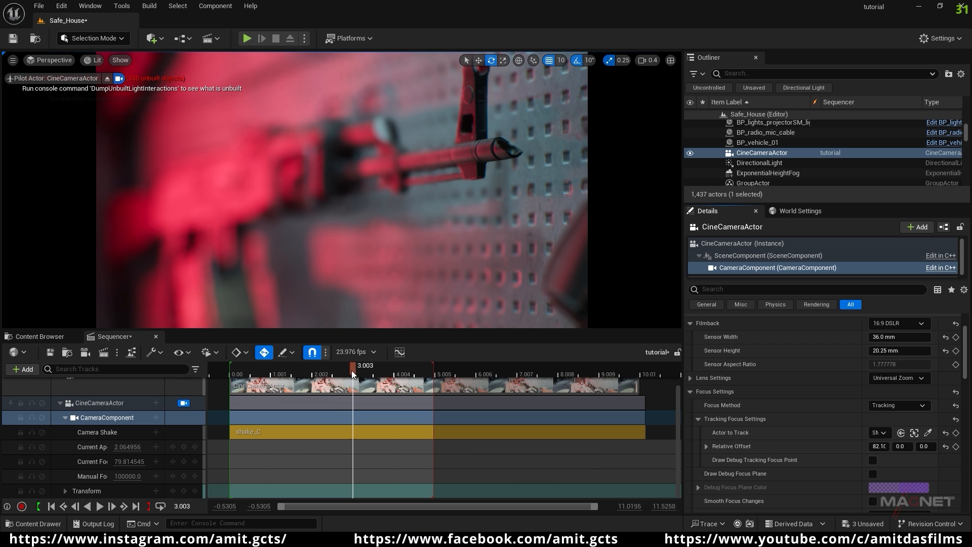
- Pull the piloted camera back until both the rifle and the pistol beside it on the pegboard are in frame
{"action": "key", "text": "s"}
{"action": "right_click_drag", "start_coordinate": [335, 284], "coordinate": [336, 284]}
{"action": "key", "text": "s"}
{"action": "key", "text": "w"}
{"action": "key", "text": "w"}
{"action": "key", "text": "w"}
{"action": "key", "text": "s"}
{"action": "key", "text": "s"}
{"action": "key", "text": "w"}
{"action": "key", "text": "s"}
{"action": "key", "text": "w"}
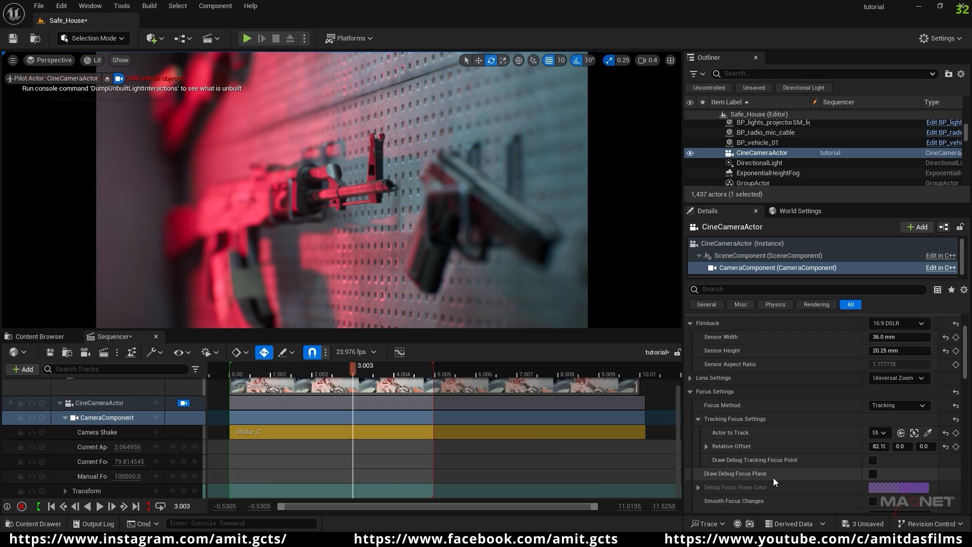
- Use the debug focus plane to fine-tune the Relative Offset X to about 90.3, and turn the plane off
{"action": "left_click", "coordinate": [873, 473]}
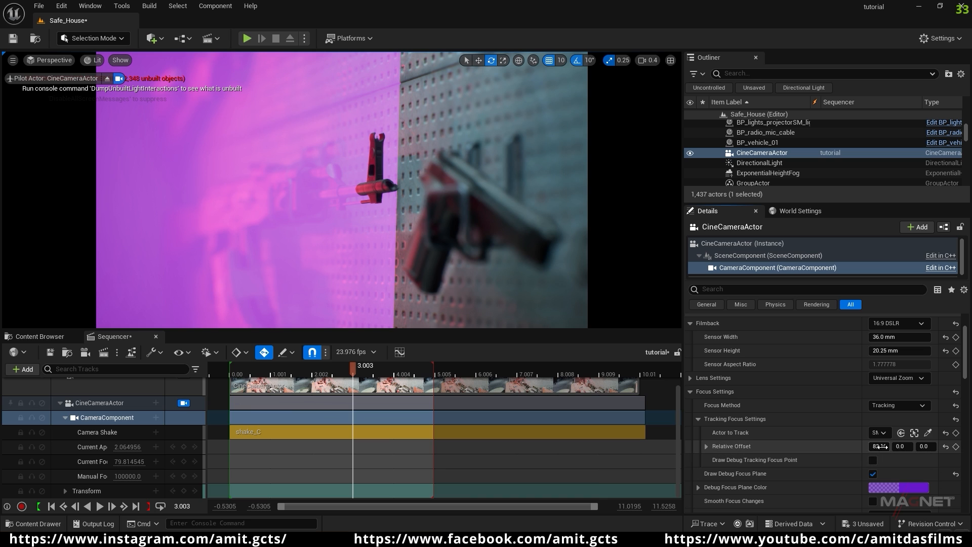
{"action": "mouse_move", "coordinate": [879, 446]}
{"action": "left_mouse_down"}
{"action": "mouse_move", "coordinate": [861, 446]}
{"action": "mouse_move", "coordinate": [890, 446]}
{"action": "mouse_move", "coordinate": [855, 446]}
{"action": "mouse_move", "coordinate": [890, 447]}
{"action": "left_mouse_up"}
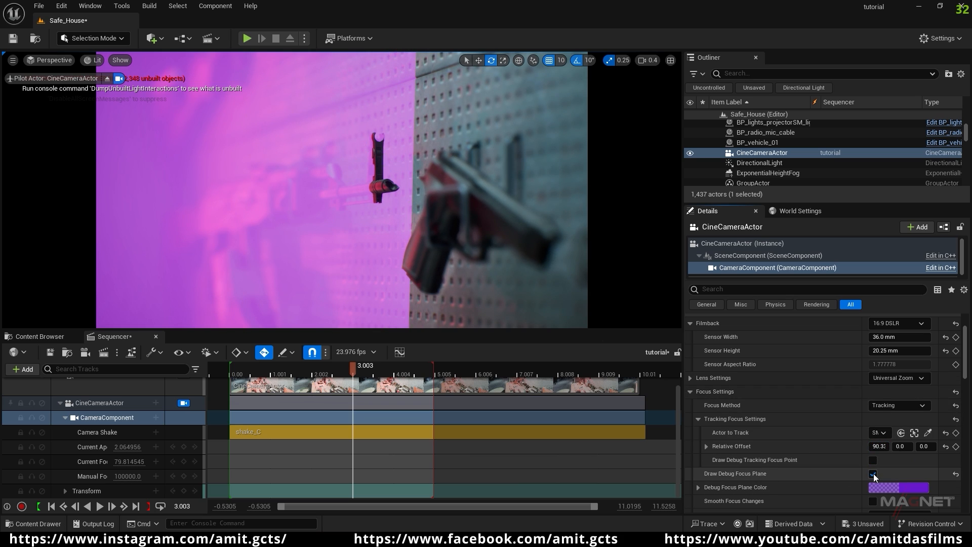
{"action": "left_click", "coordinate": [873, 474]}
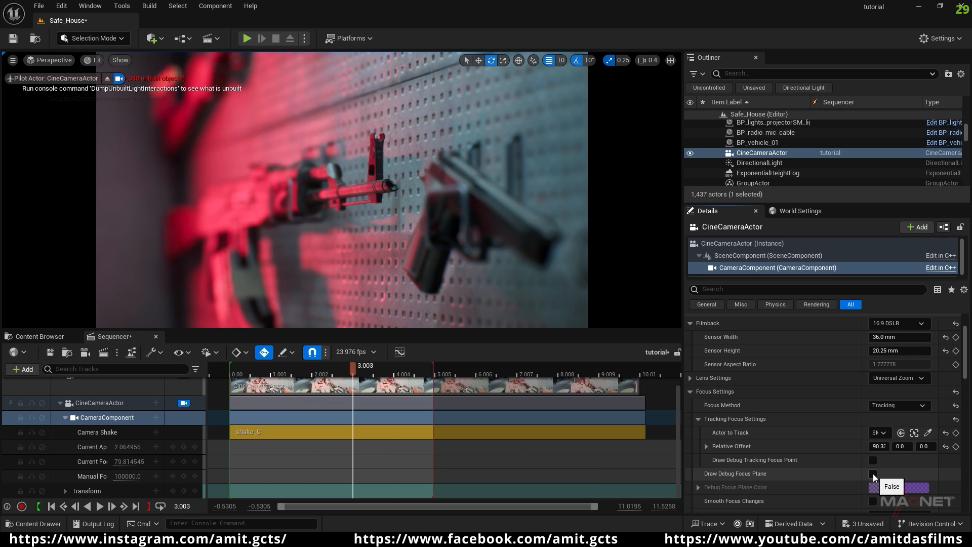
- With the playhead at about 2.17 seconds, set the CameraComponent's Squeeze Factor to 2.0 and halve its Sensor Width to 18 mm
{"action": "left_click_drag", "start_coordinate": [350, 372], "coordinate": [319, 385]}
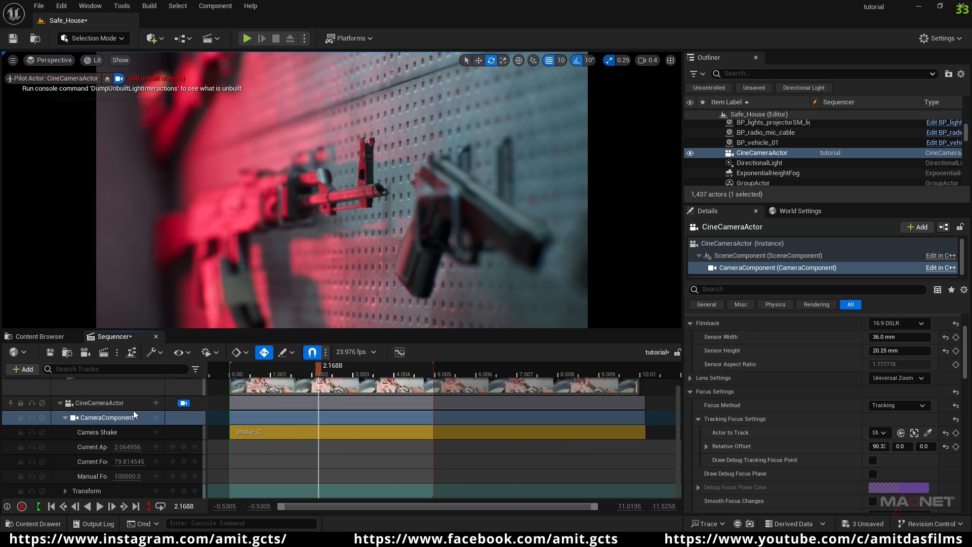
{"action": "left_click", "coordinate": [116, 420]}
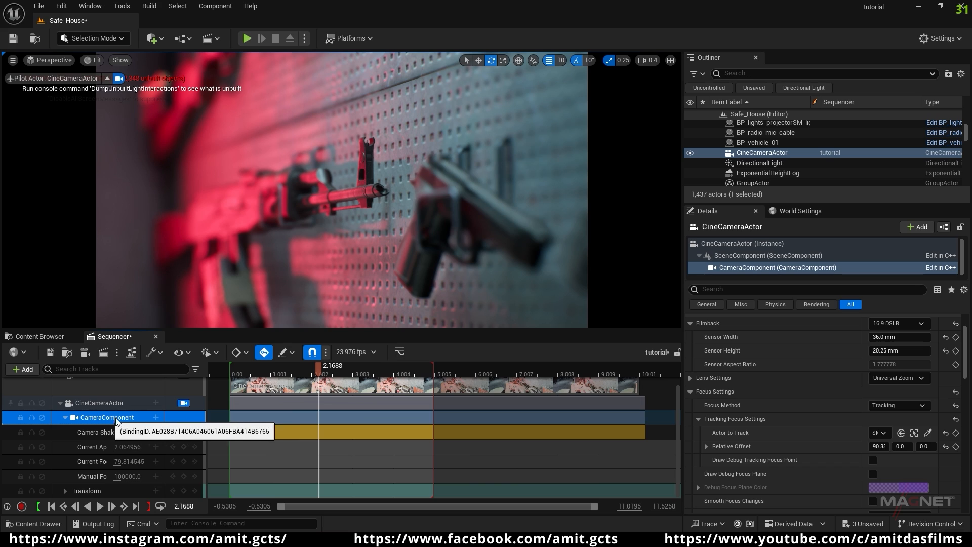
{"action": "scroll", "coordinate": [810, 401], "scroll_direction": "up", "scroll_amount": 2}
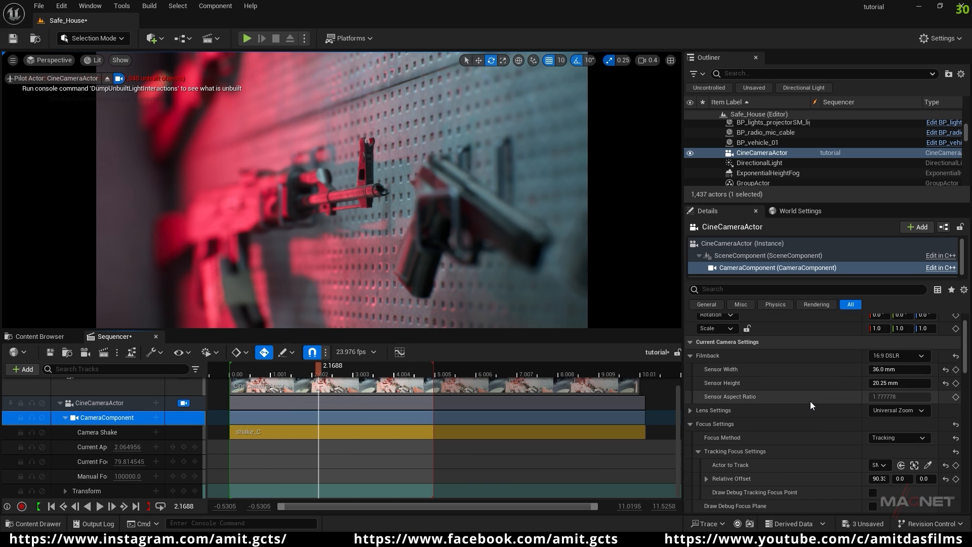
{"action": "scroll", "coordinate": [810, 401], "scroll_direction": "up", "scroll_amount": 2}
{"action": "scroll", "coordinate": [767, 401], "scroll_direction": "down", "scroll_amount": 2}
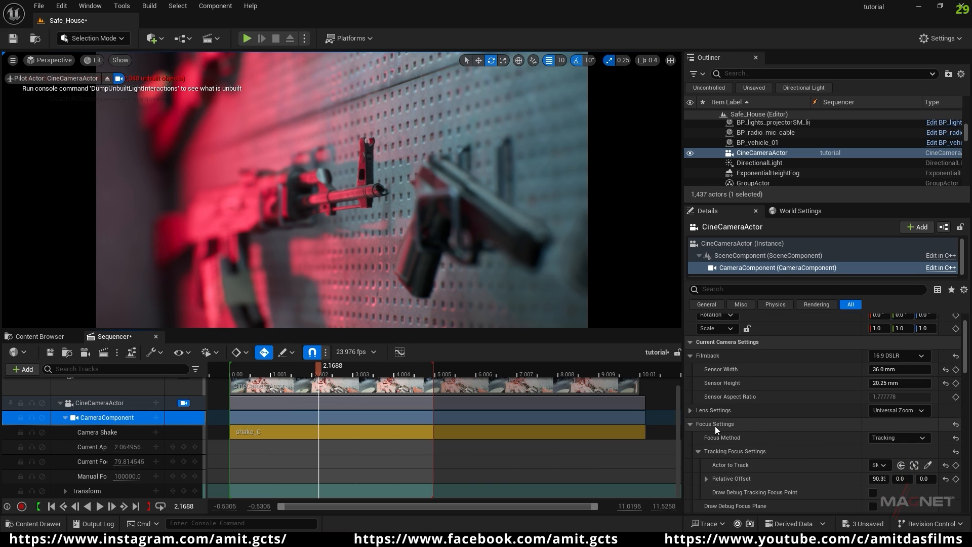
{"action": "left_click", "coordinate": [690, 411]}
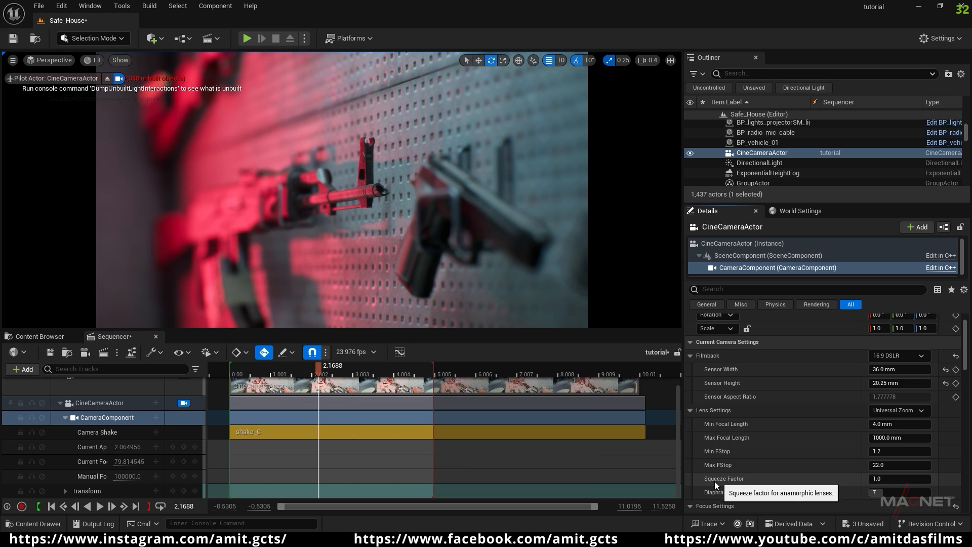
{"action": "left_click", "coordinate": [876, 479]}
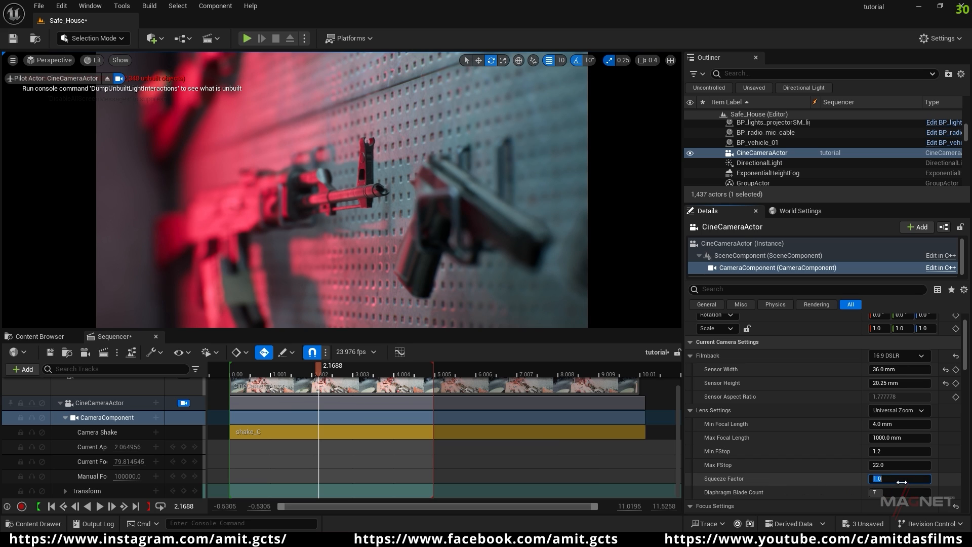
{"action": "type", "text": "2"}
{"action": "key", "text": "Return"}
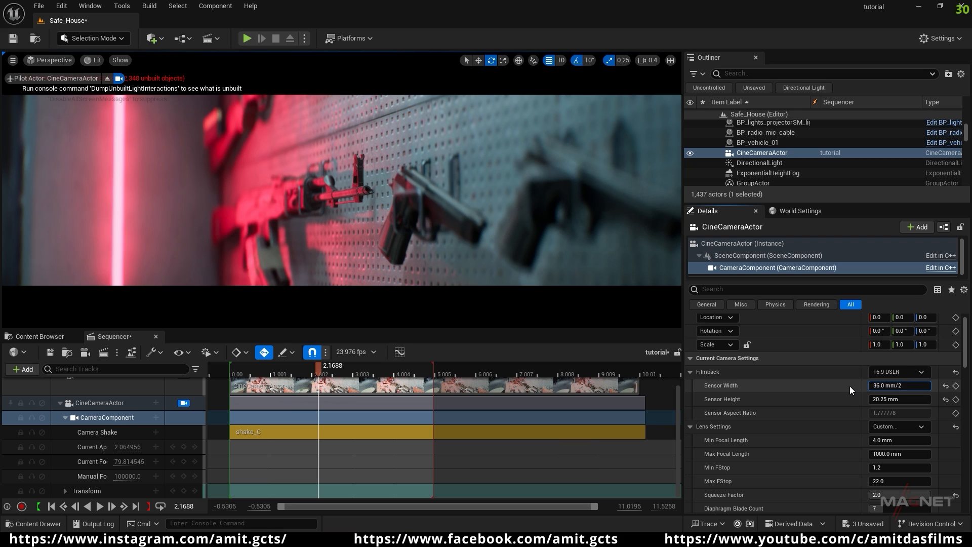
{"action": "key", "text": "Return"}
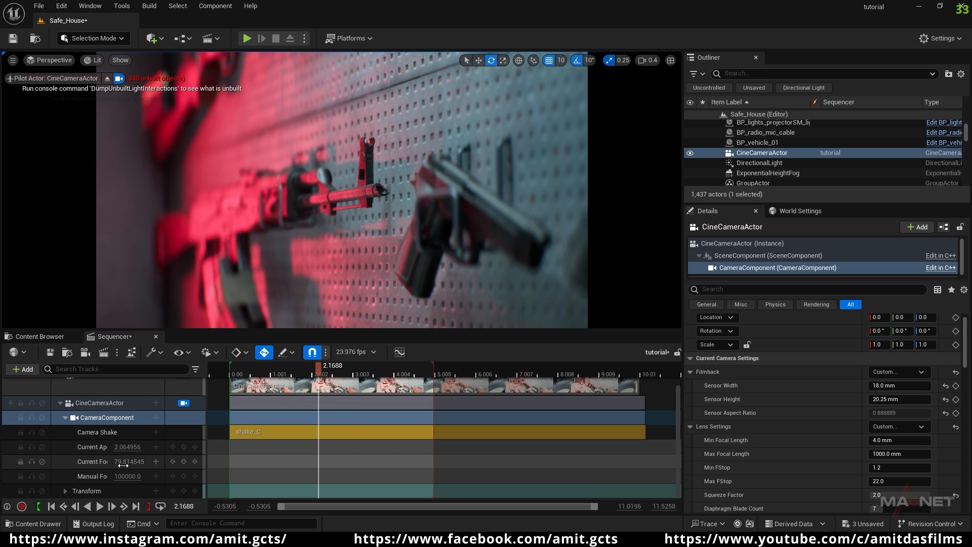
- Increase the CameraComponent's current focal length to about 197.4 and reframe the camera on the rifle's muzzle, checking the shot in playback
{"action": "left_click_drag", "start_coordinate": [123, 466], "coordinate": [207, 465]}
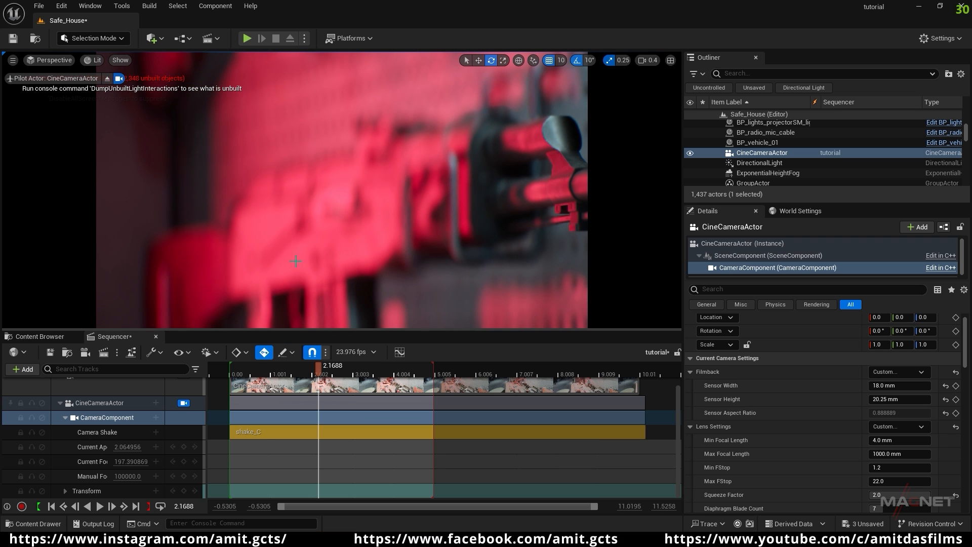
{"action": "right_click_drag", "start_coordinate": [357, 232], "coordinate": [426, 237]}
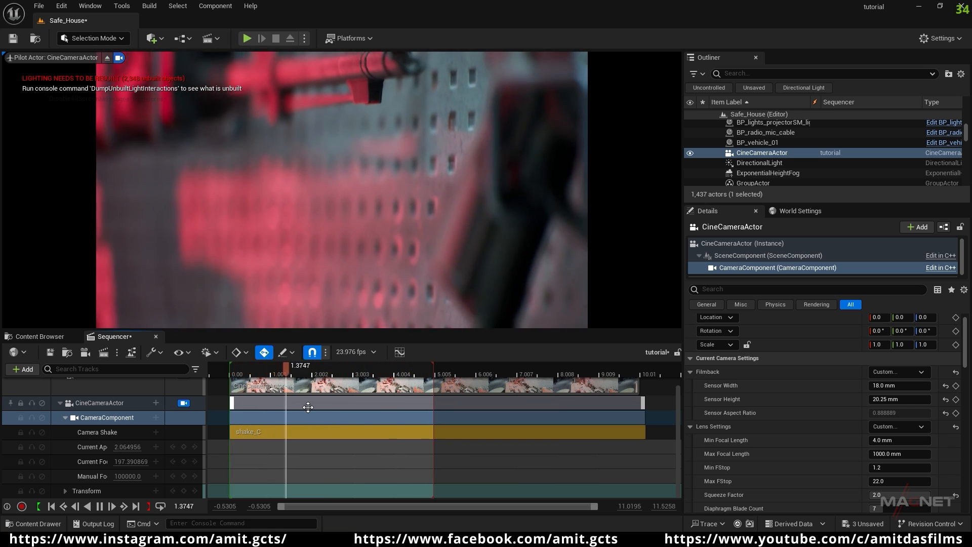
{"action": "key", "text": "space"}
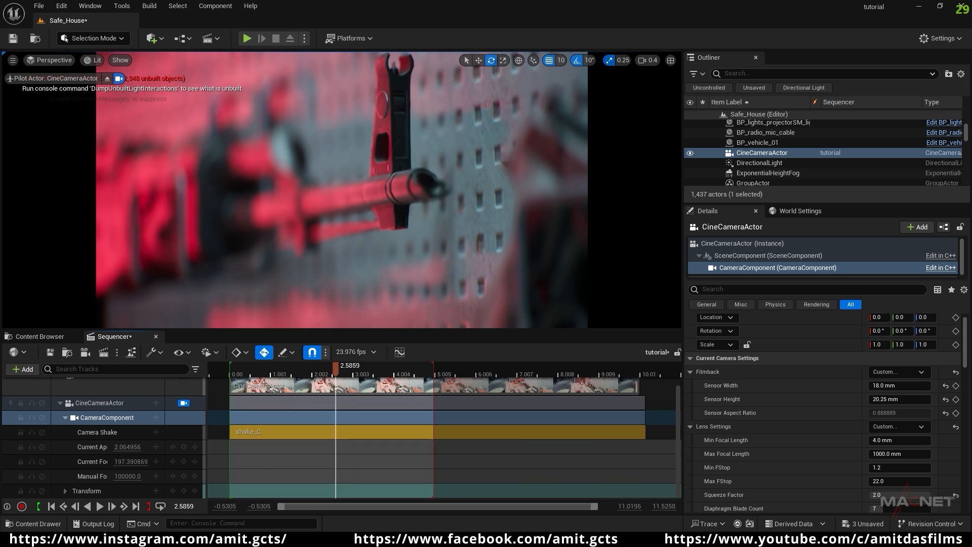
- Bring up the shake blueprint window clear of the timeline and play the sequence from near its start
{"action": "mouse_move", "coordinate": [365, 540]}
{"action": "left_click", "coordinate": [400, 502]}
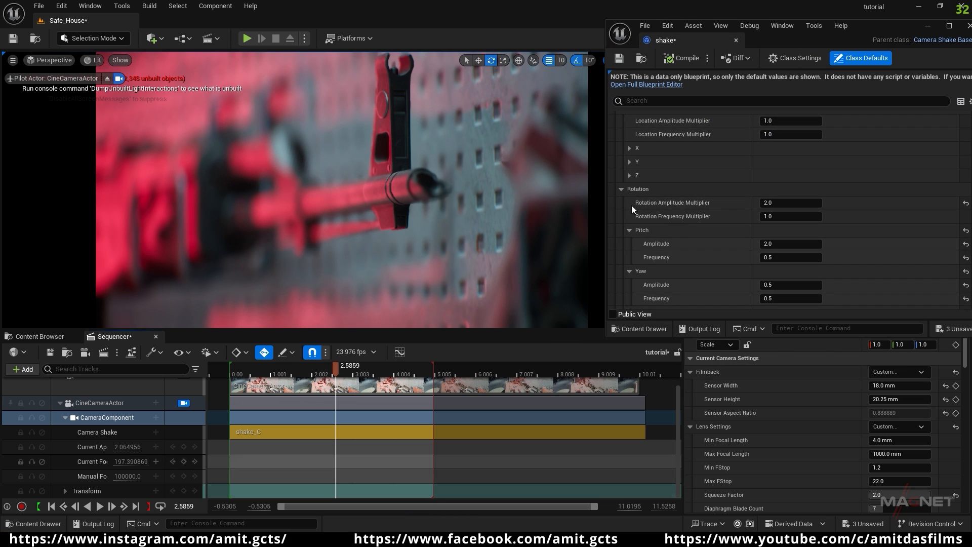
{"action": "mouse_move", "coordinate": [870, 29]}
{"action": "left_mouse_down"}
{"action": "mouse_move", "coordinate": [855, 30]}
{"action": "mouse_move", "coordinate": [868, 20]}
{"action": "left_mouse_up"}
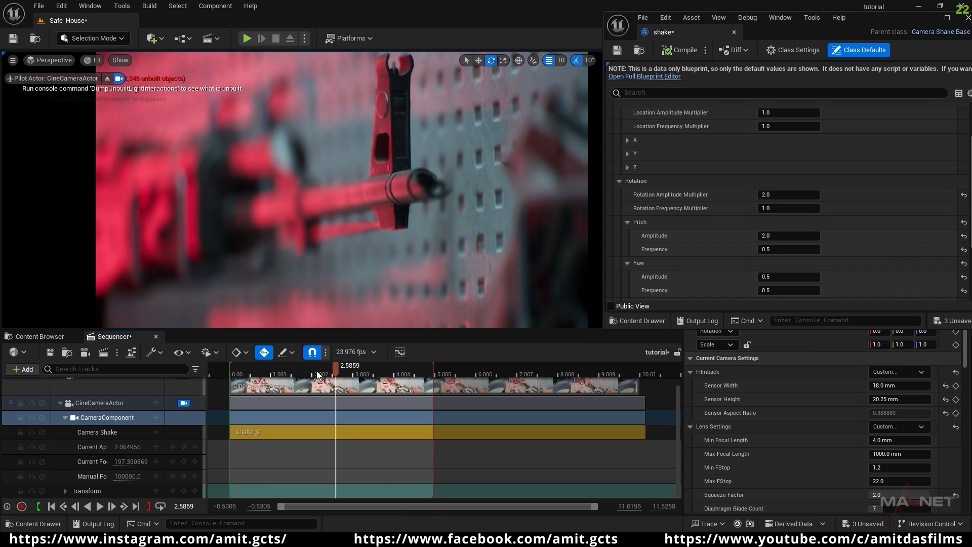
{"action": "left_click_drag", "start_coordinate": [337, 372], "coordinate": [262, 374]}
{"action": "key", "text": "space"}
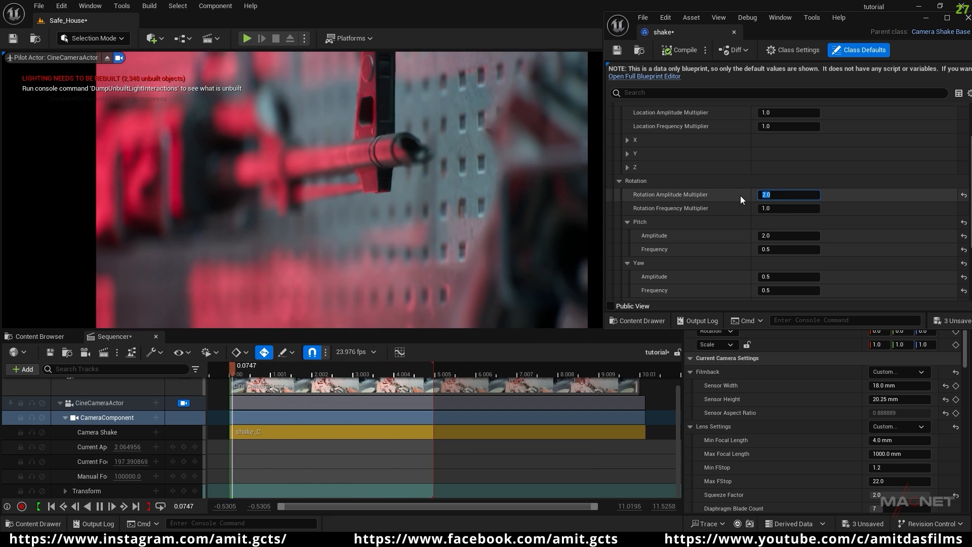
- Set the shake's Rotation Amplitude Multiplier and Rotation Frequency Multiplier both to 0.5
{"action": "left_click", "coordinate": [763, 194]}
{"action": "type", "text": "0.5"}
{"action": "key", "text": "Return"}
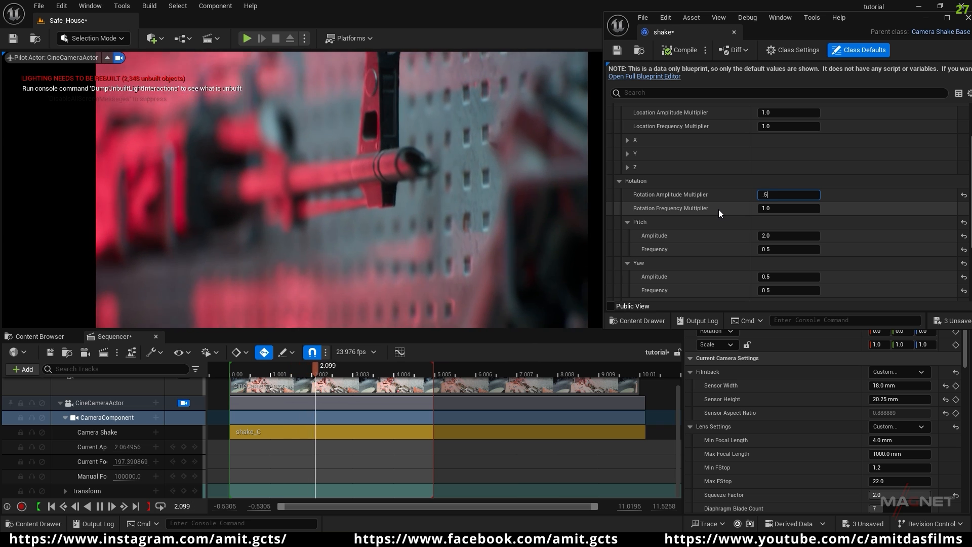
{"action": "left_click", "coordinate": [766, 209]}
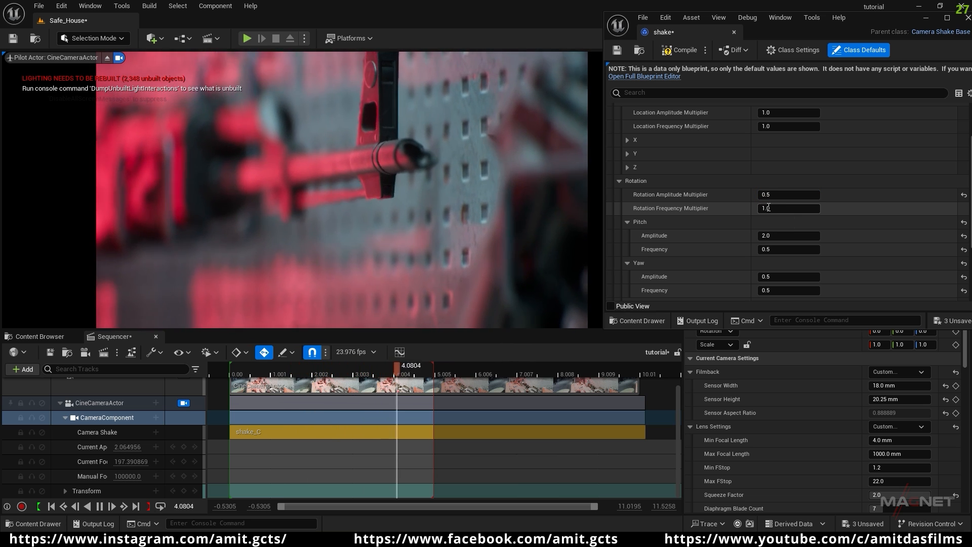
{"action": "type", "text": "0.5"}
{"action": "key", "text": "Return"}
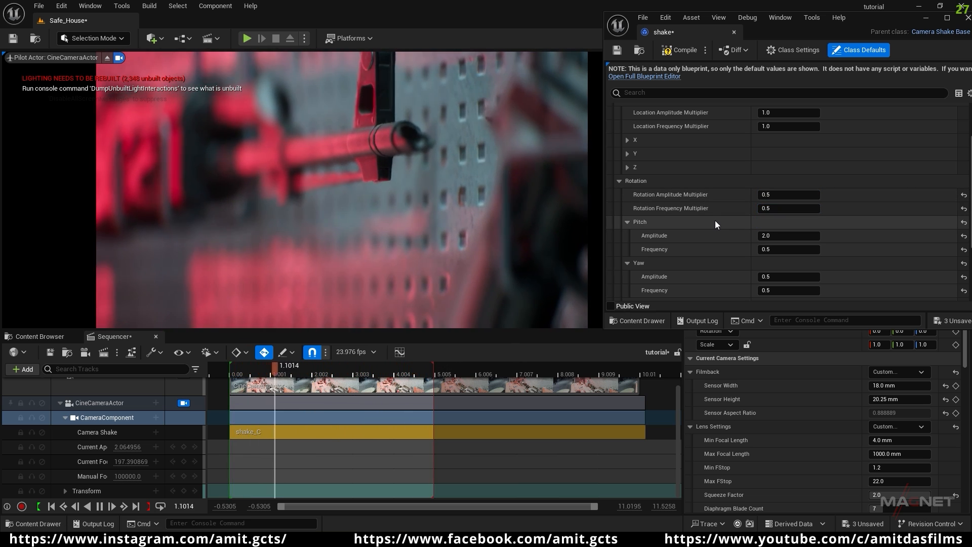
- Set the shake's Location Amplitude Multiplier and Location Frequency Multiplier both to 0.5
{"action": "scroll", "coordinate": [735, 152], "scroll_direction": "up", "scroll_amount": 2}
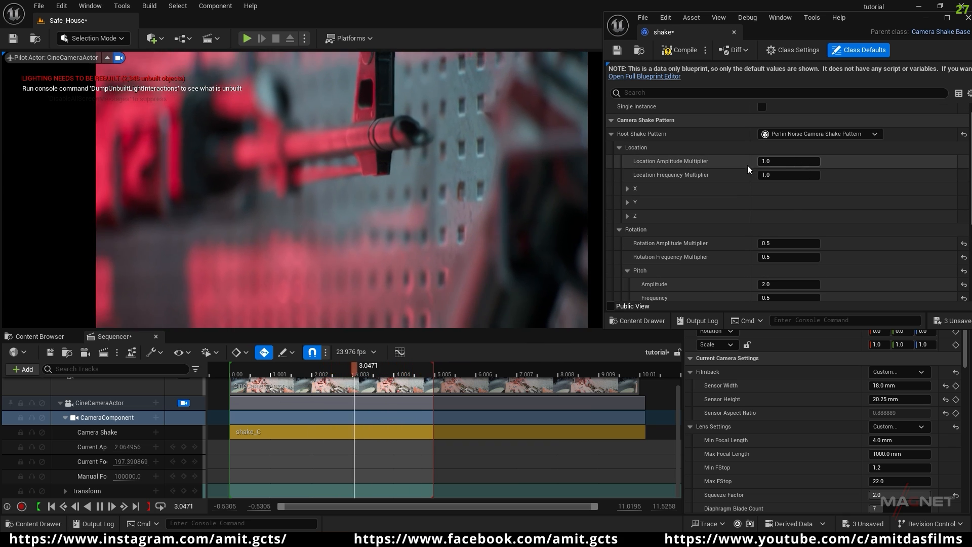
{"action": "left_click", "coordinate": [761, 162]}
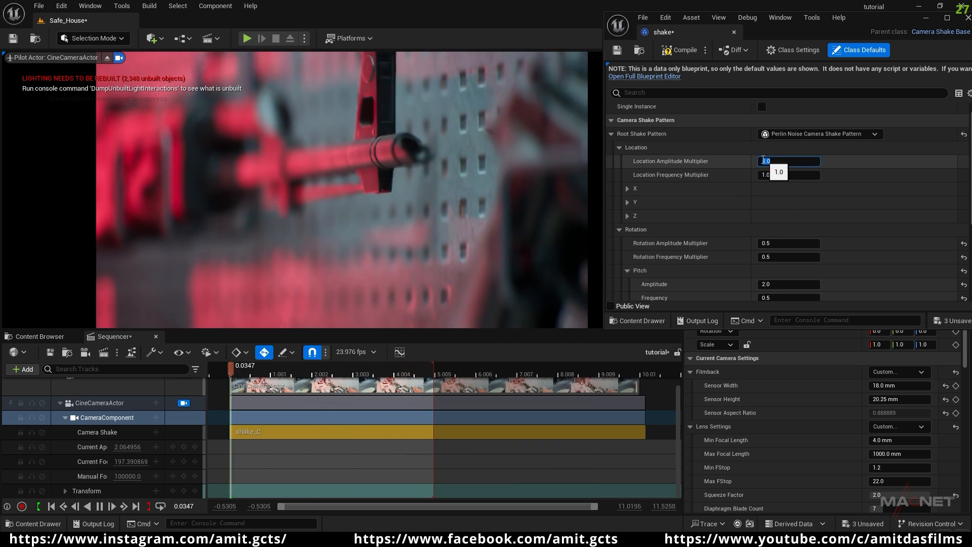
{"action": "type", "text": ".5"}
{"action": "key", "text": "Return"}
{"action": "left_click", "coordinate": [761, 175]}
{"action": "type", "text": ".5"}
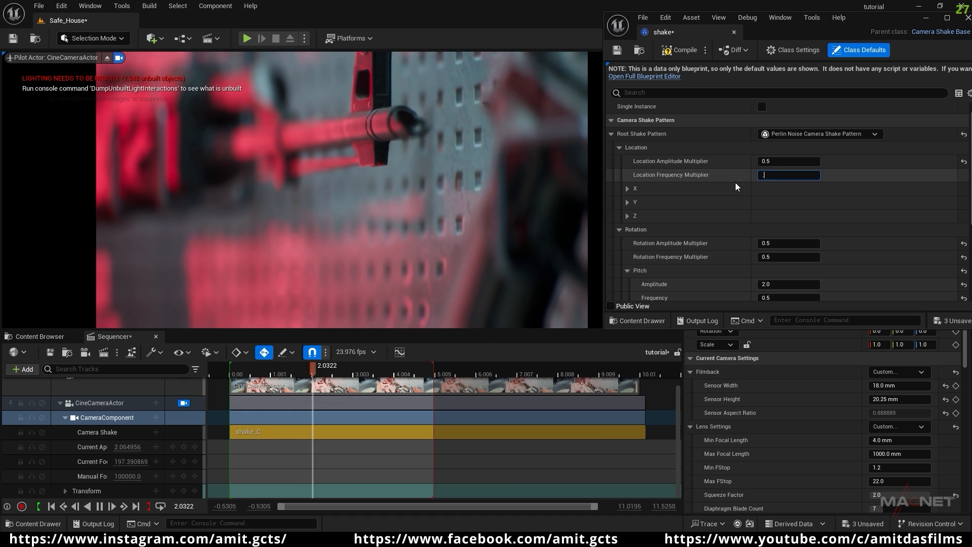
{"action": "key", "text": "Return"}
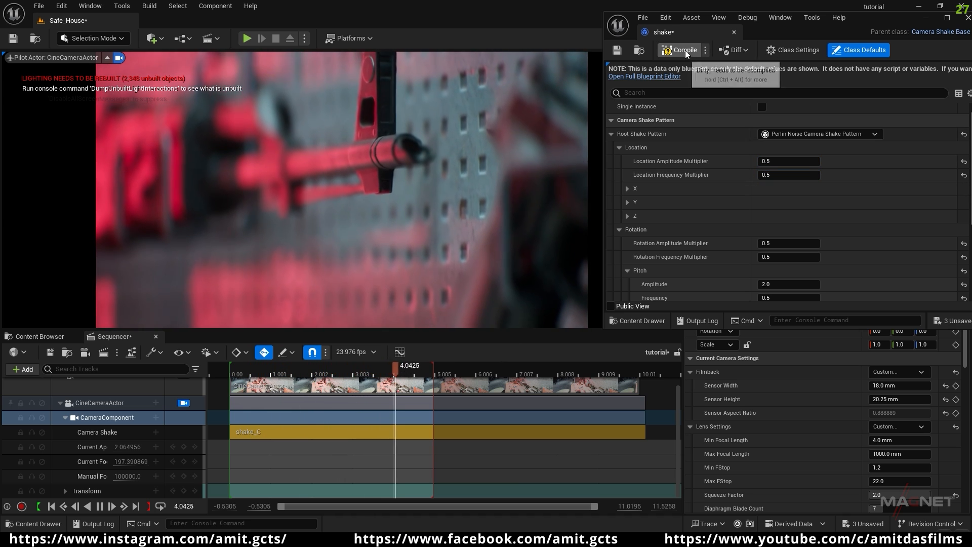
- Compile the shake blueprint, close its editor window and preview the camera shake in the sequence
{"action": "left_click", "coordinate": [684, 50]}
{"action": "left_click", "coordinate": [926, 17]}
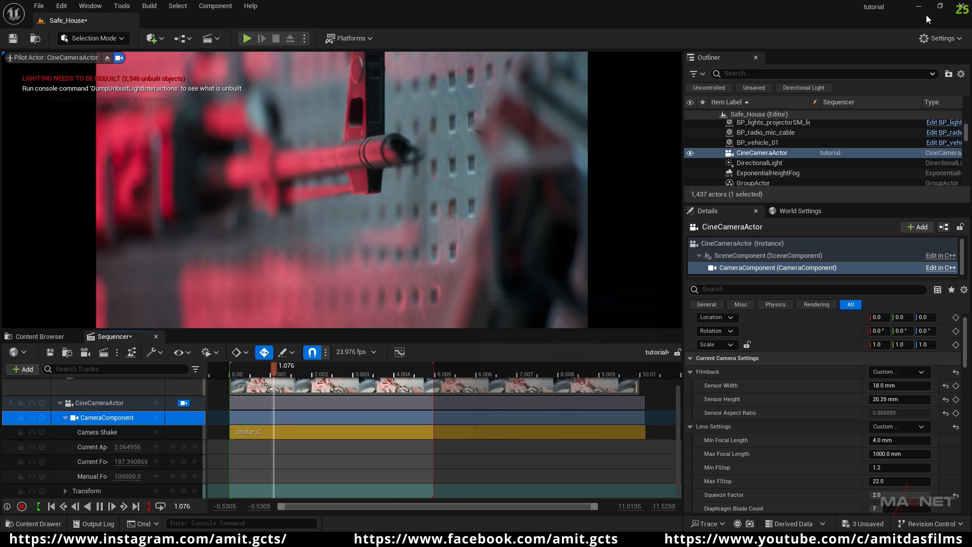
{"action": "key", "text": "space"}
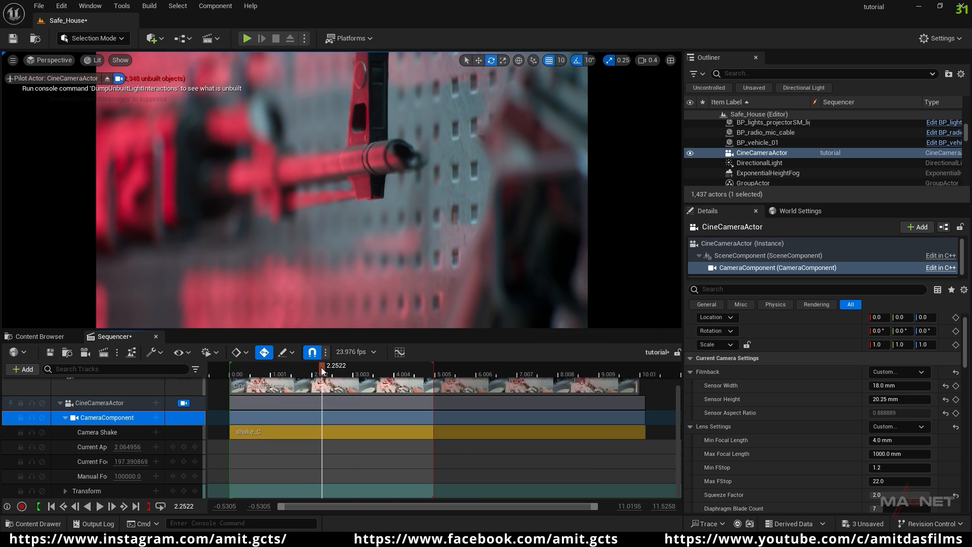
{"action": "left_click_drag", "start_coordinate": [321, 367], "coordinate": [241, 372]}
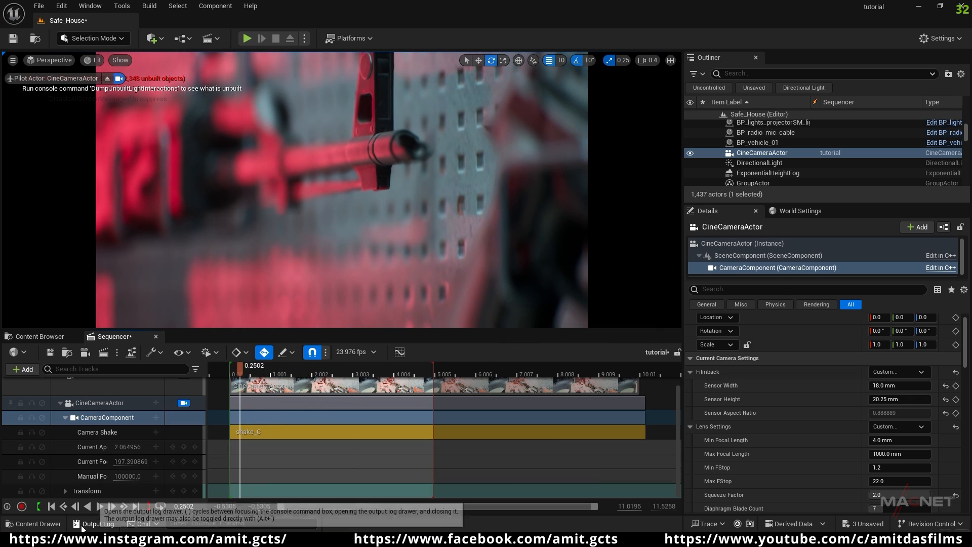
- Add a Transform keyframe for the CineCameraActor at the start of the sequence and check its key interpolation
{"action": "left_click", "coordinate": [52, 507]}
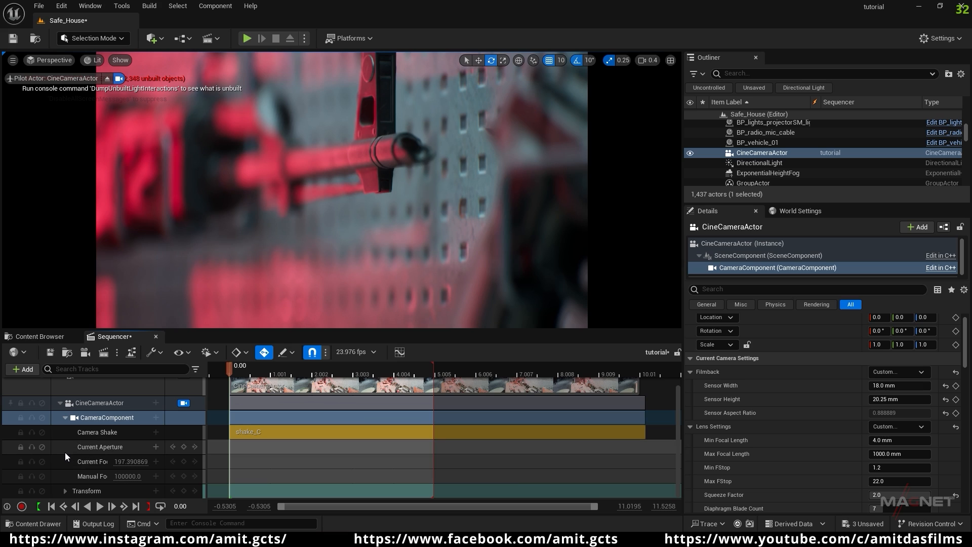
{"action": "left_click", "coordinate": [183, 491]}
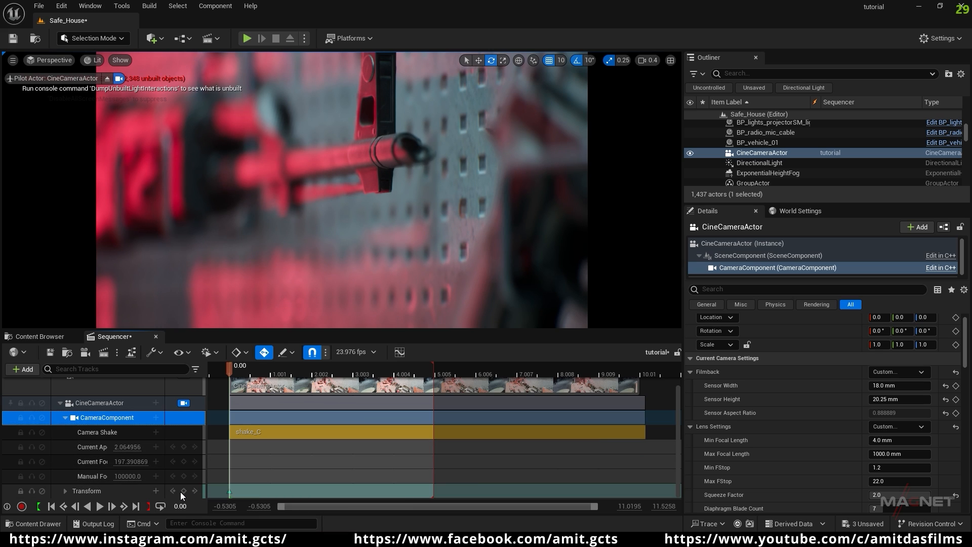
{"action": "left_click", "coordinate": [229, 491]}
{"action": "right_click", "coordinate": [229, 491]}
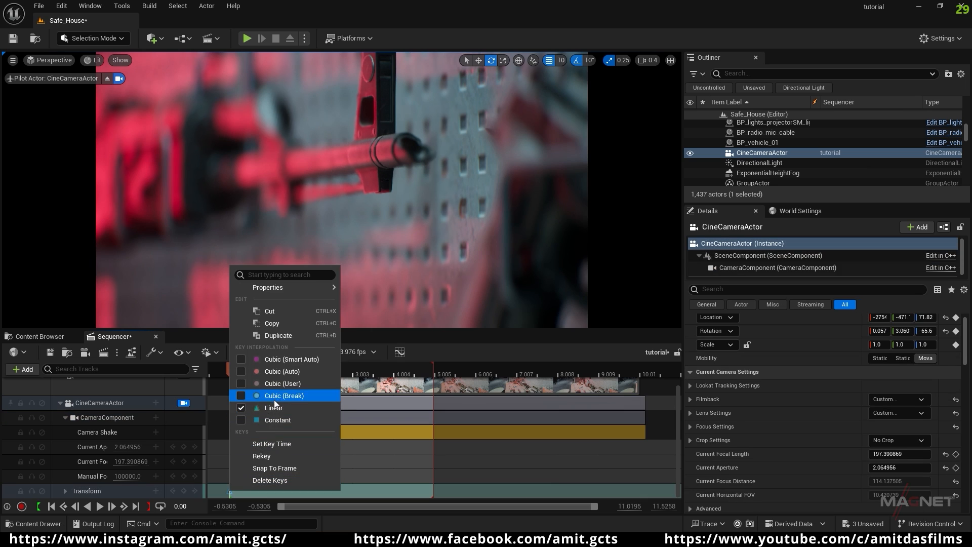
{"action": "left_click", "coordinate": [215, 493]}
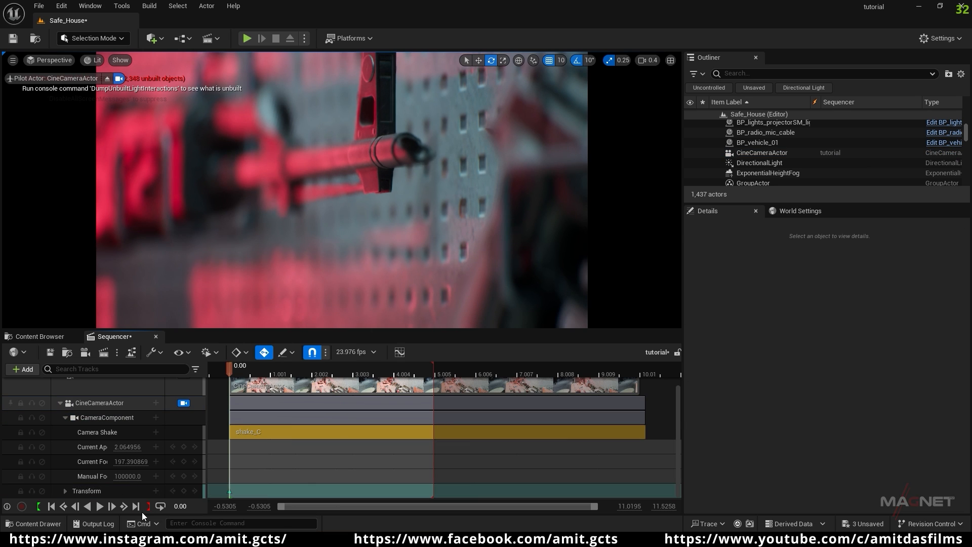
- At the sequence's end, set the tracking focus Relative Offset X to about 150.1 and the Current Aperture to about 2.71
{"action": "left_click", "coordinate": [138, 508]}
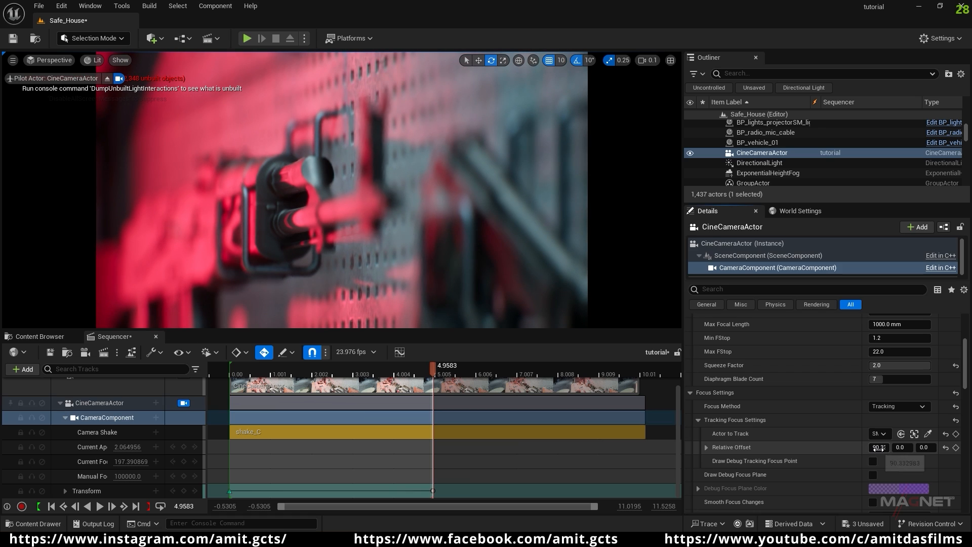
{"action": "left_click_drag", "start_coordinate": [879, 448], "coordinate": [919, 448]}
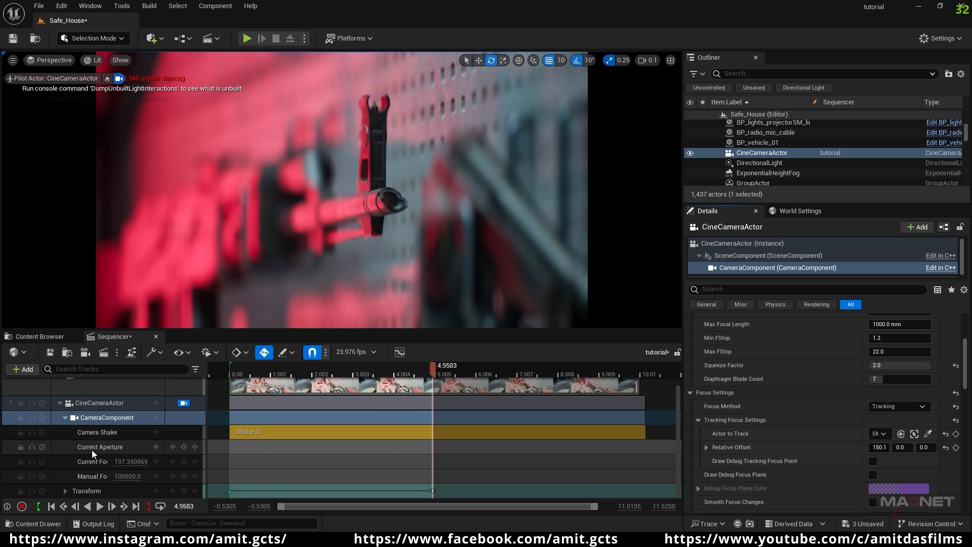
{"action": "mouse_move", "coordinate": [128, 448]}
{"action": "left_mouse_down"}
{"action": "mouse_move", "coordinate": [142, 447]}
{"action": "mouse_move", "coordinate": [129, 447]}
{"action": "left_mouse_up"}
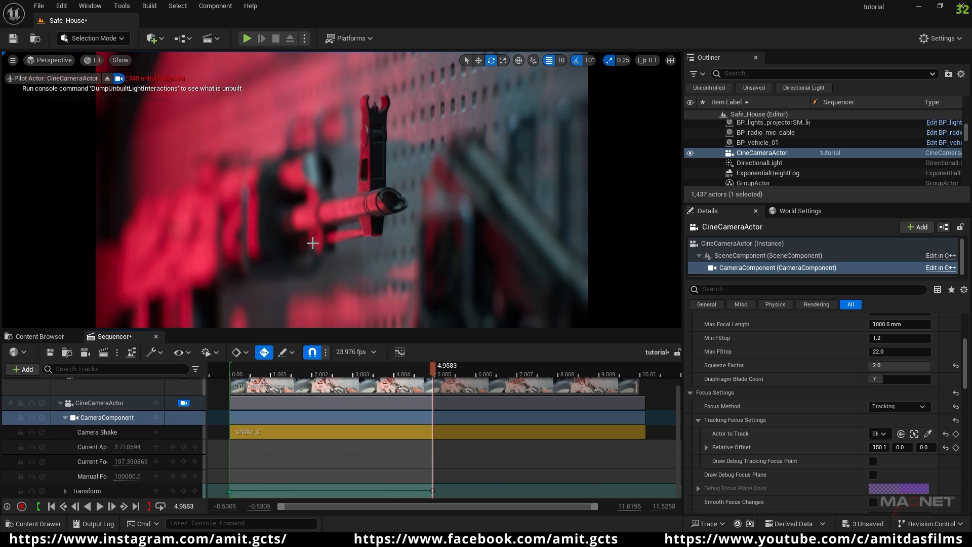
- Find the CameraComponent's exposure settings and try an Exposure Compensation of 10 before setting it to 9.5
{"action": "left_click", "coordinate": [113, 421]}
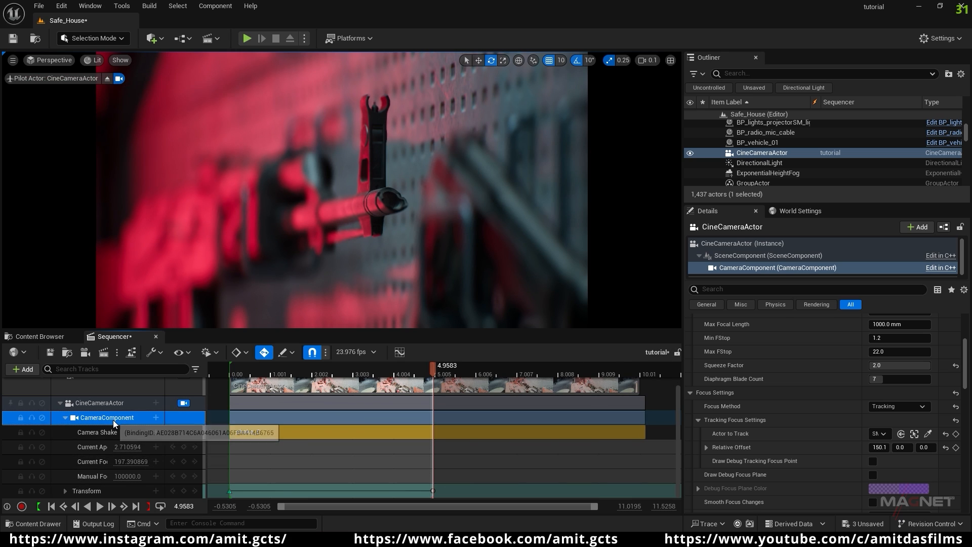
{"action": "left_click", "coordinate": [721, 289]}
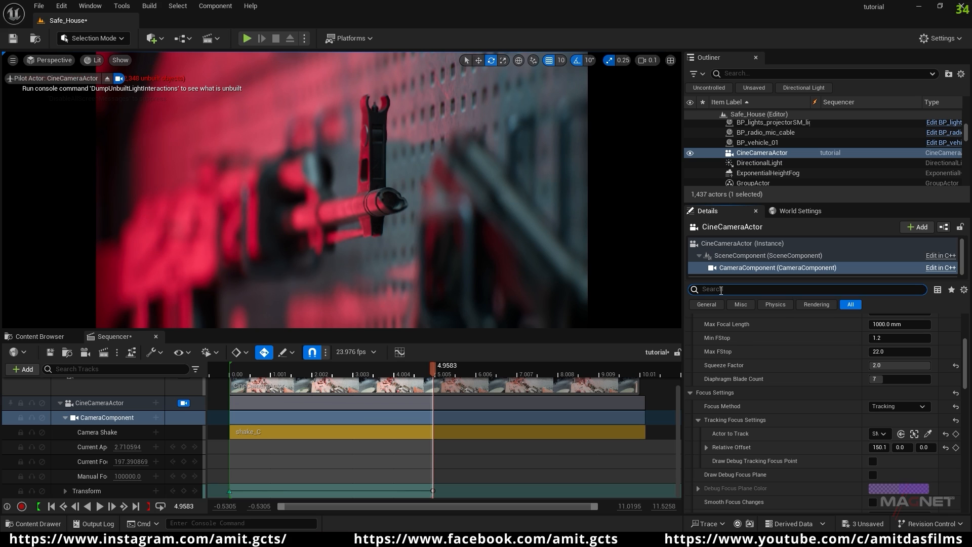
{"action": "type", "text": "expo"}
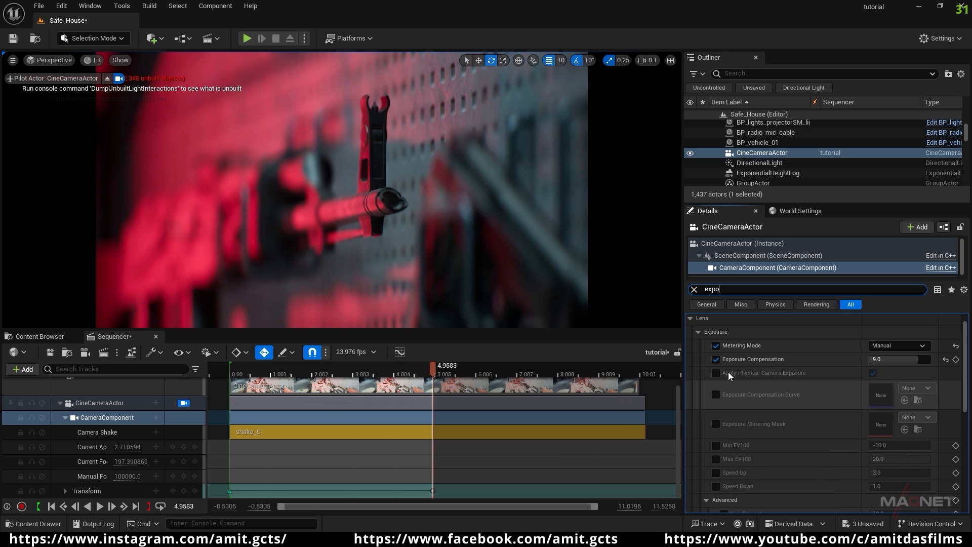
{"action": "left_click", "coordinate": [890, 360]}
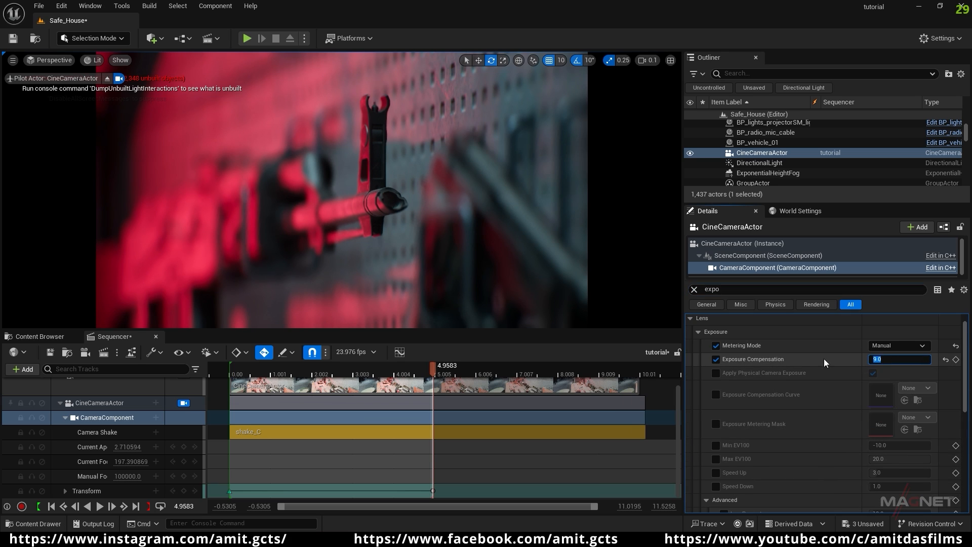
{"action": "type", "text": "10"}
{"action": "key", "text": "Return"}
{"action": "left_click", "coordinate": [895, 359]}
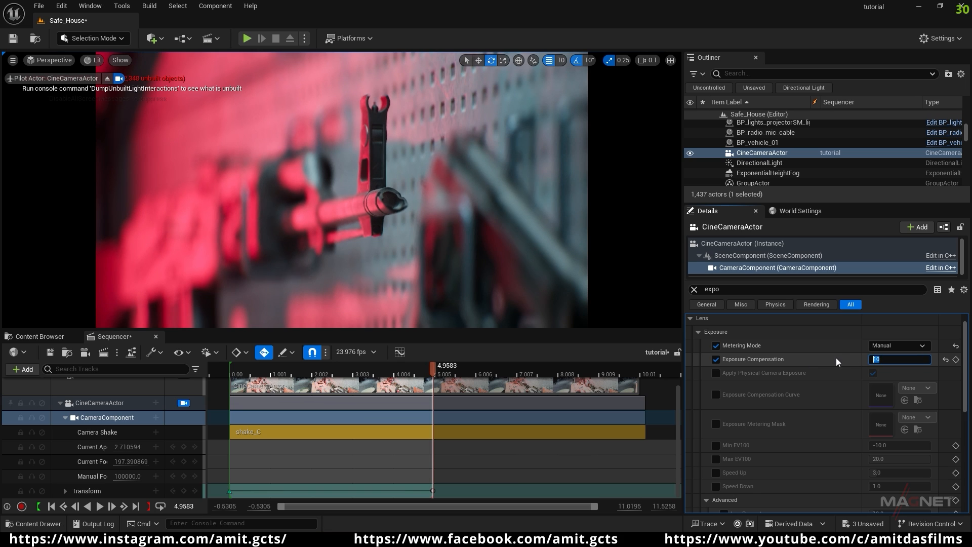
{"action": "type", "text": "9.5"}
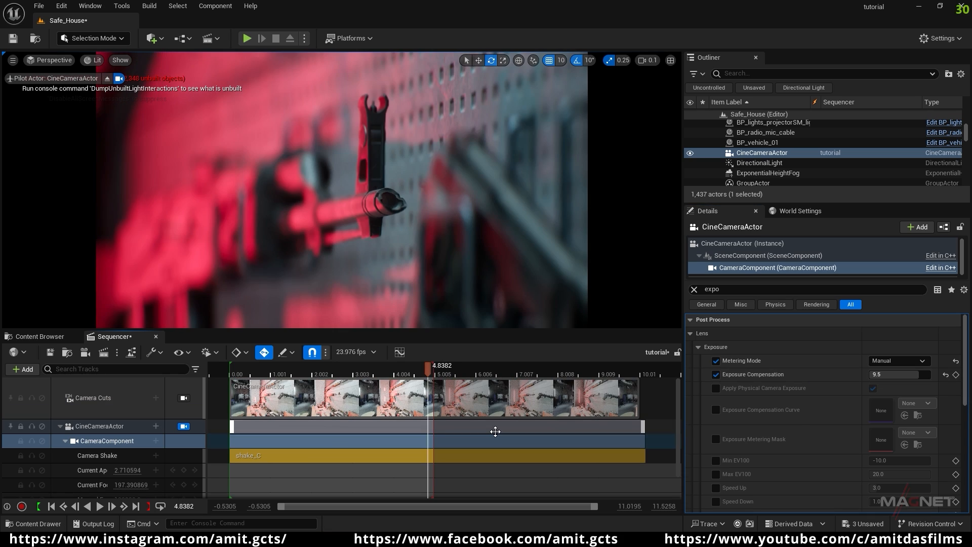
- Play and scrub through the sequence to check the shot with the adjusted exposure
{"action": "key", "text": "space"}
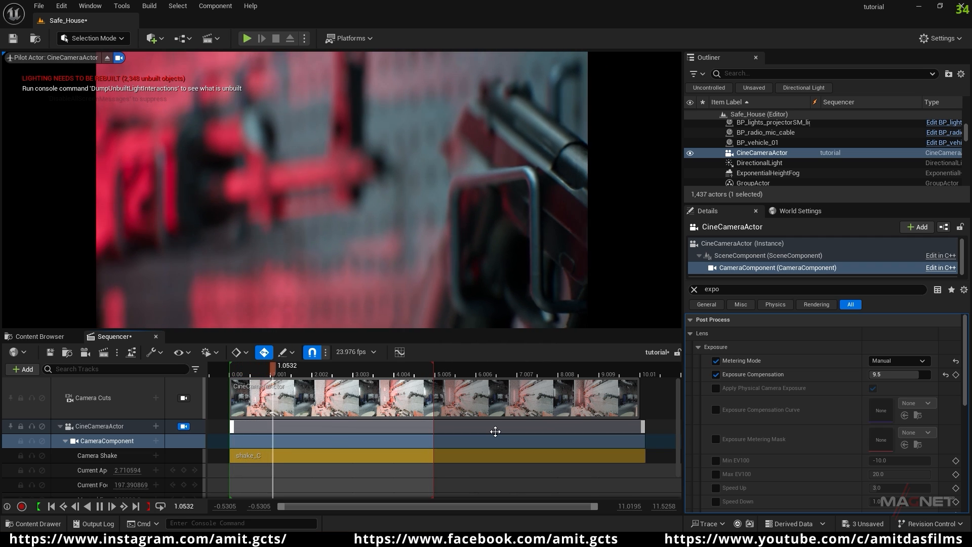
{"action": "key", "text": "space"}
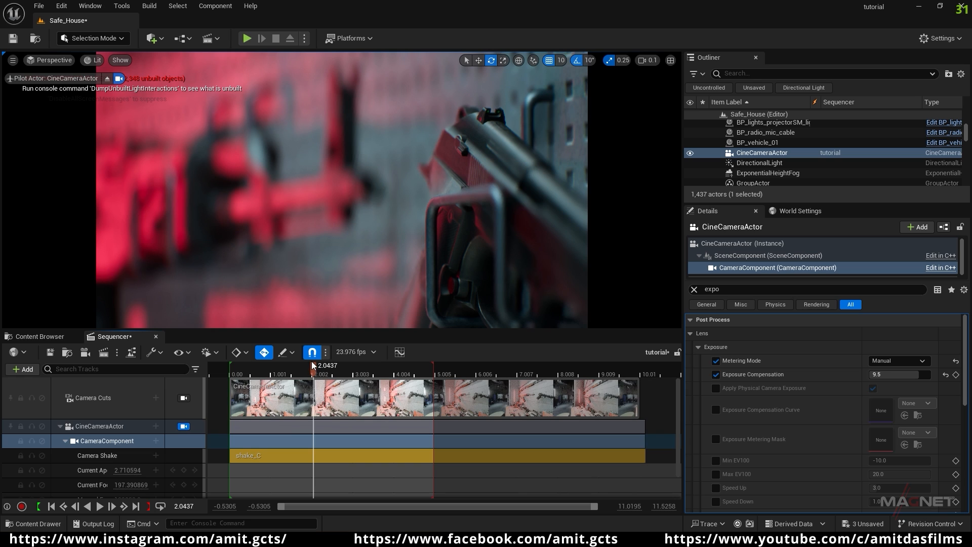
{"action": "left_click_drag", "start_coordinate": [313, 368], "coordinate": [426, 373]}
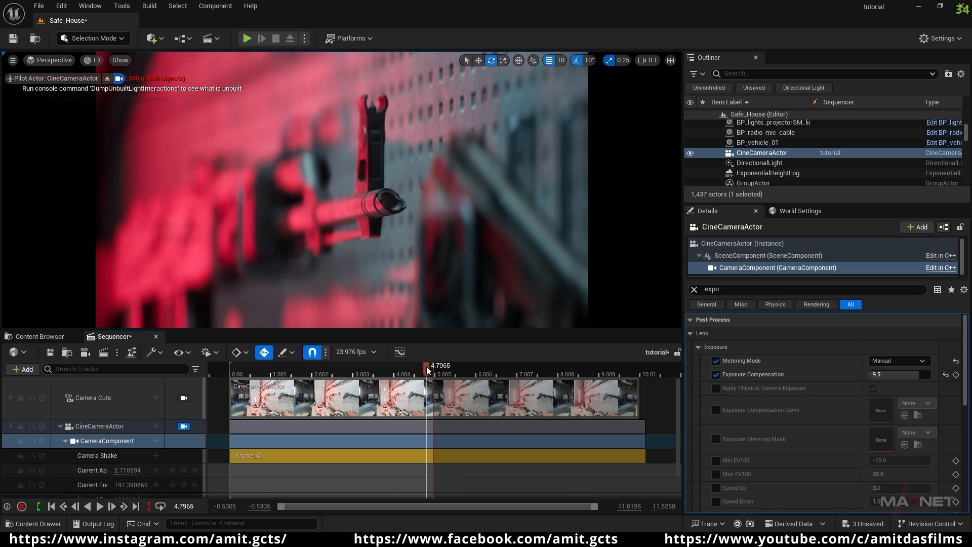
- At the start of the sequence, keyframe the CameraComponent's tracking focus Relative Offset and set its X value to about 59
{"action": "left_click", "coordinate": [48, 507]}
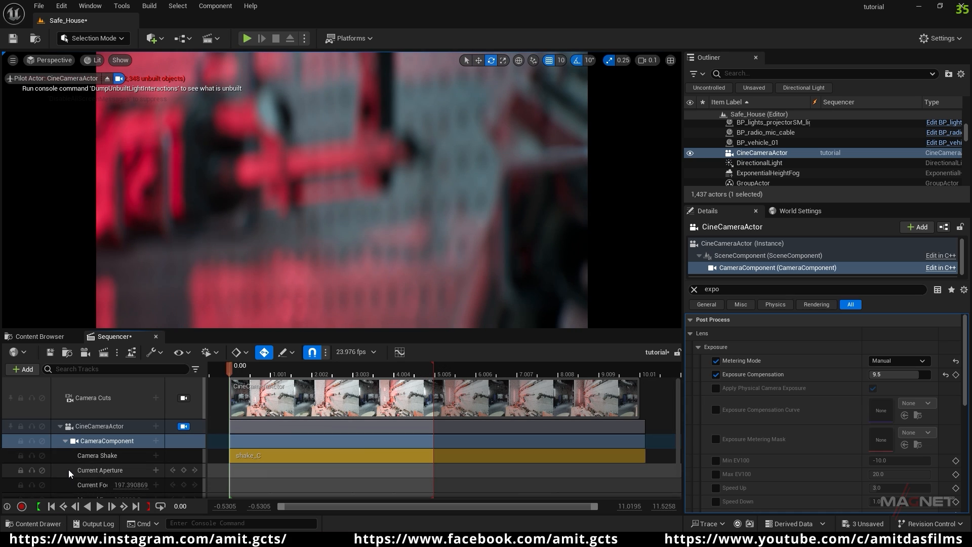
{"action": "left_click", "coordinate": [112, 444]}
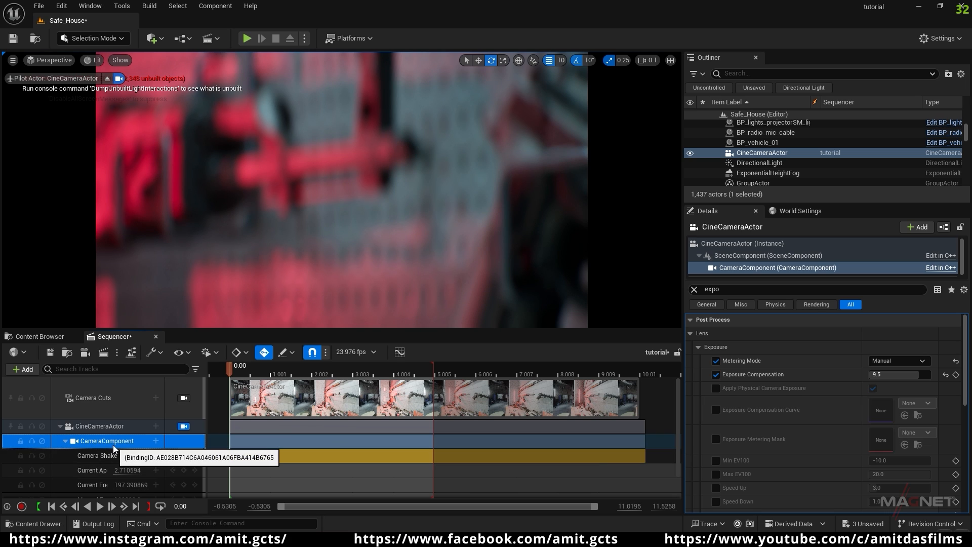
{"action": "left_click", "coordinate": [695, 289]}
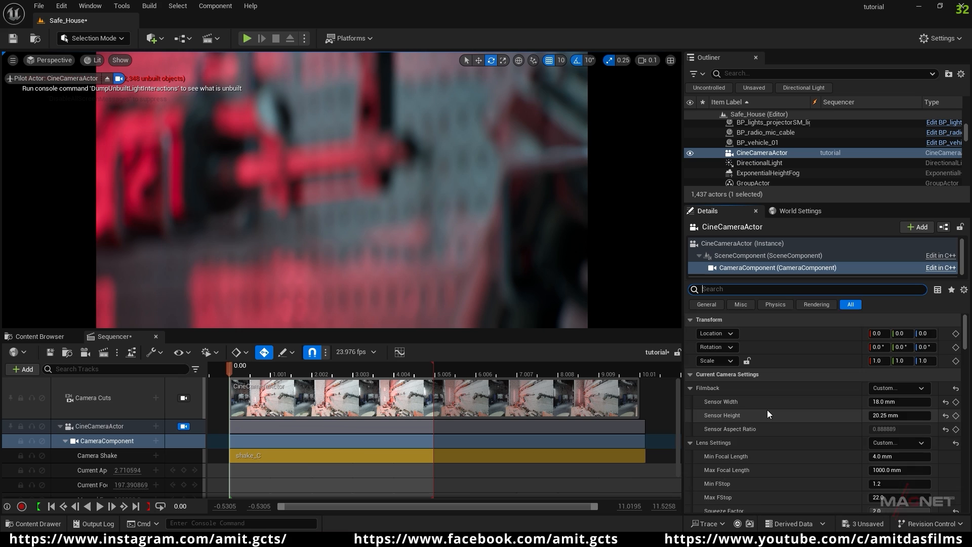
{"action": "scroll", "coordinate": [767, 409], "scroll_direction": "down", "scroll_amount": 4}
{"action": "scroll", "coordinate": [760, 418], "scroll_direction": "down", "scroll_amount": 3}
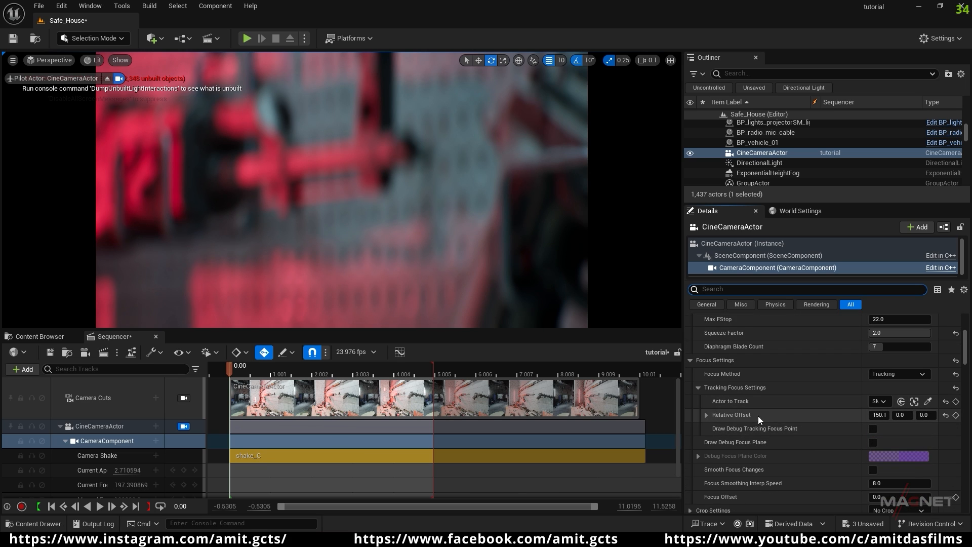
{"action": "left_click", "coordinate": [956, 415]}
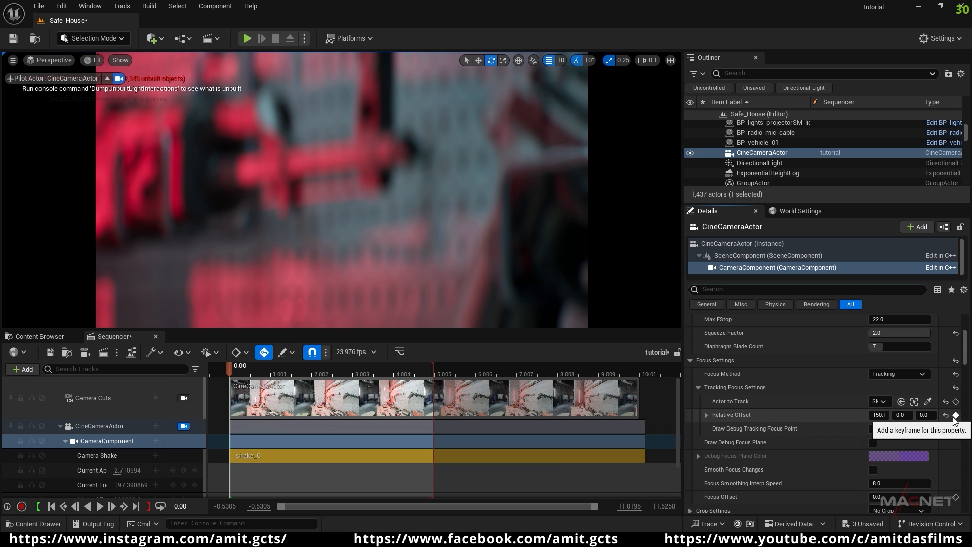
{"action": "scroll", "coordinate": [175, 451], "scroll_direction": "down", "scroll_amount": 3}
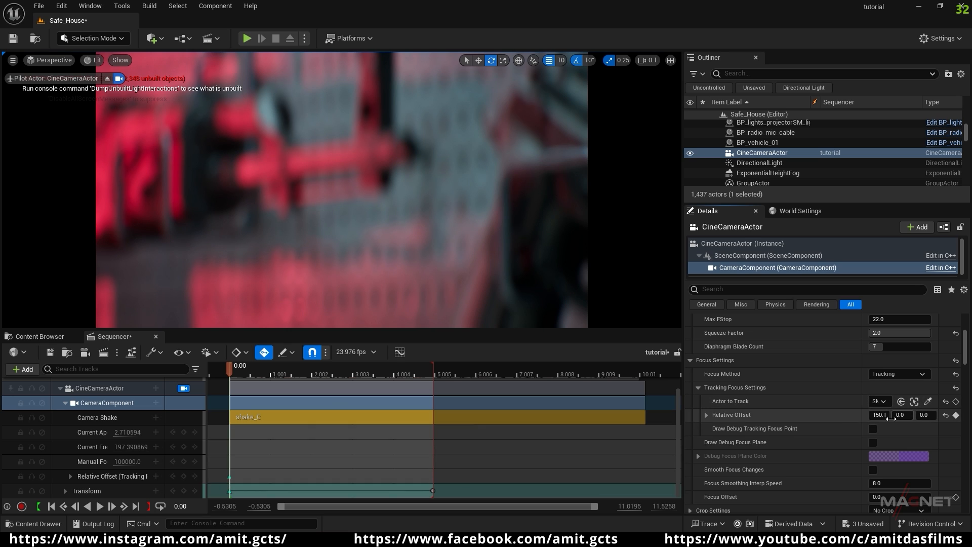
{"action": "left_click_drag", "start_coordinate": [896, 414], "coordinate": [846, 415]}
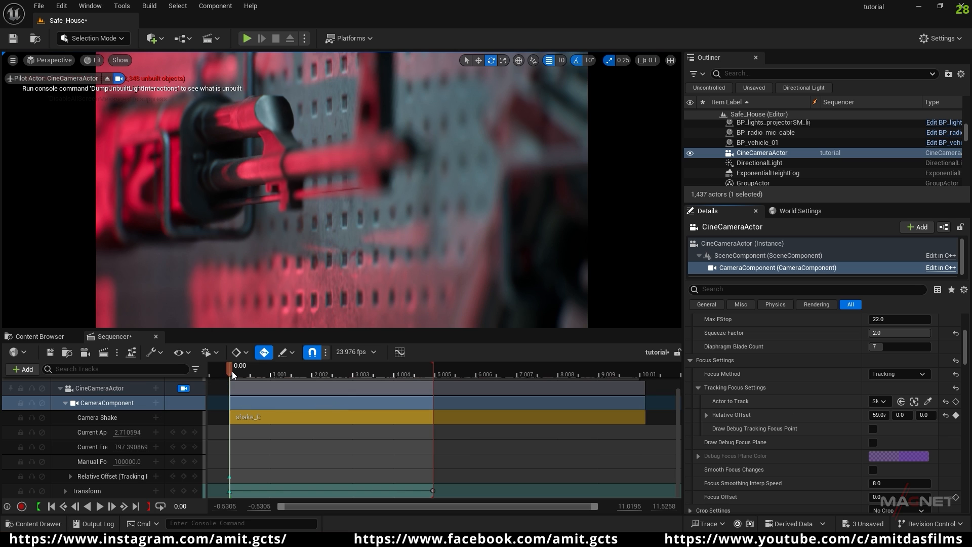
- At the end of the sequence, key the tracking focus Relative Offset X at about 144.5
{"action": "left_click_drag", "start_coordinate": [230, 369], "coordinate": [415, 385]}
{"action": "left_click", "coordinate": [136, 506]}
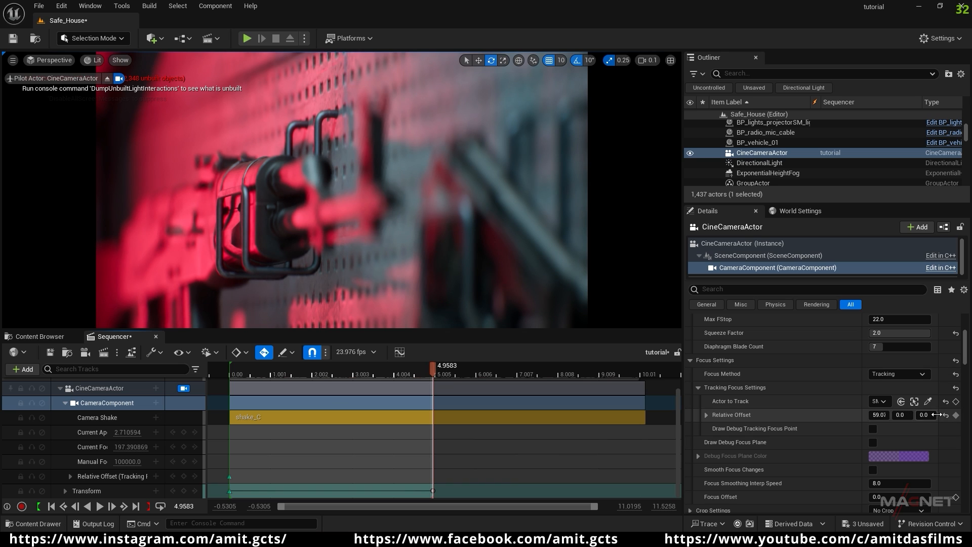
{"action": "mouse_move", "coordinate": [879, 415]}
{"action": "left_mouse_down"}
{"action": "mouse_move", "coordinate": [919, 415]}
{"action": "mouse_move", "coordinate": [883, 415]}
{"action": "left_mouse_up"}
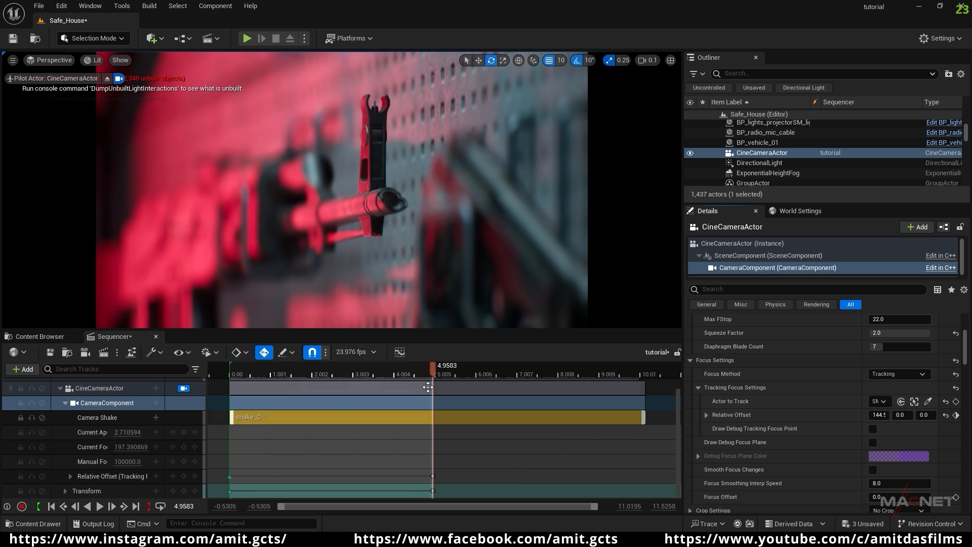
- Play and scrub through the sequence to review the animated focus pull
{"action": "left_click_drag", "start_coordinate": [430, 367], "coordinate": [226, 376]}
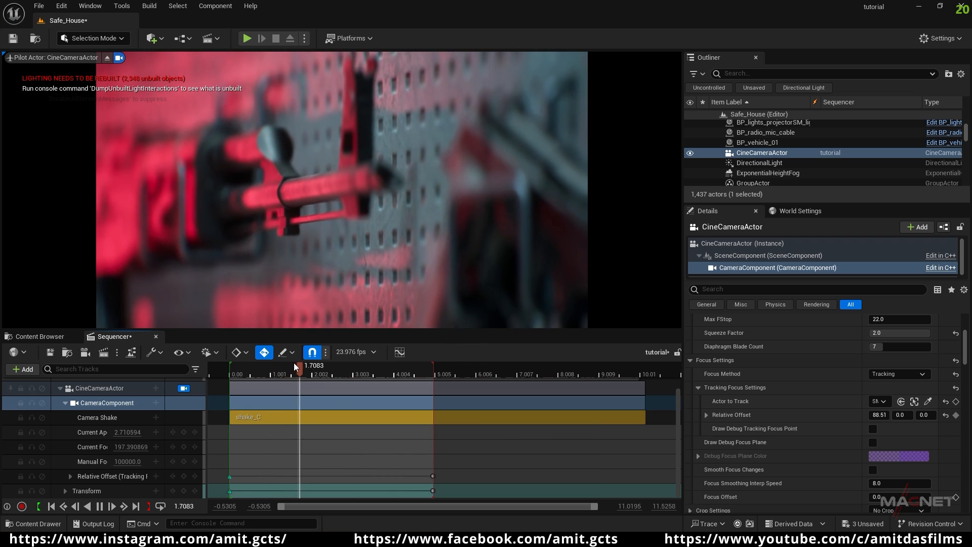
{"action": "left_click_drag", "start_coordinate": [360, 369], "coordinate": [238, 375]}
{"action": "key", "text": "space"}
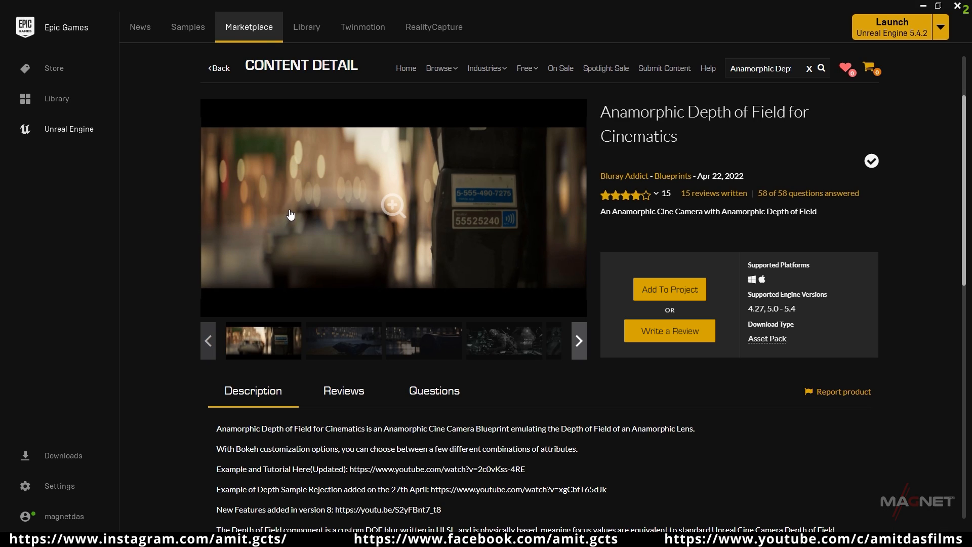
- In the Epic Games Launcher, highlight the Anamorphic Depth of Field for Cinematics title on its Marketplace page
{"action": "left_click_drag", "start_coordinate": [601, 111], "coordinate": [827, 146]}
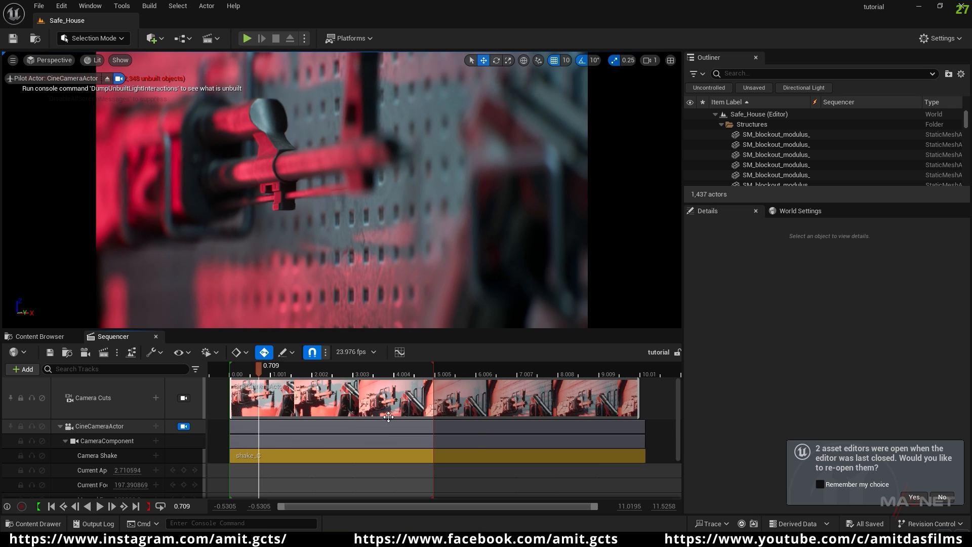
- In Unreal Editor, open the Blueprints folder inside AnamorphicDOF and stop piloting the CineCameraActor
{"action": "left_click", "coordinate": [40, 336]}
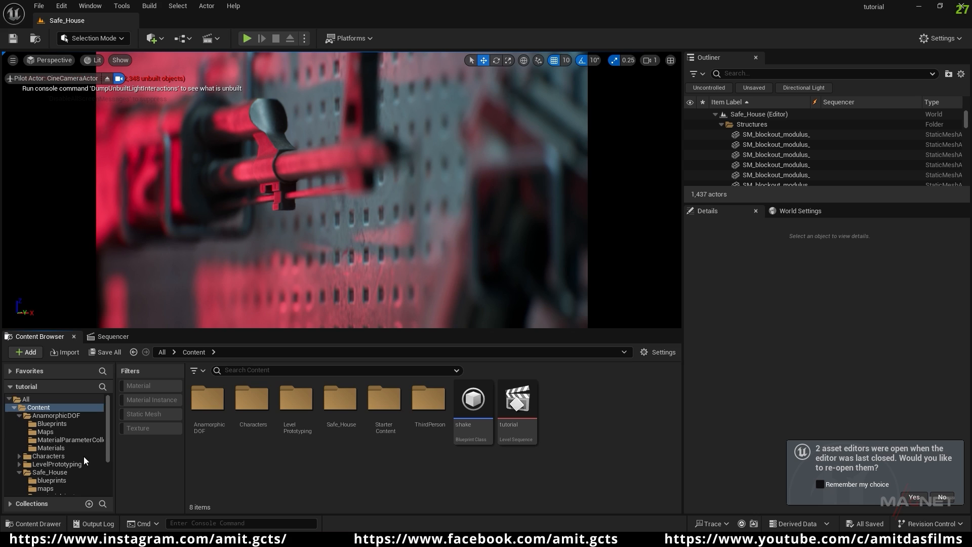
{"action": "left_click", "coordinate": [45, 417]}
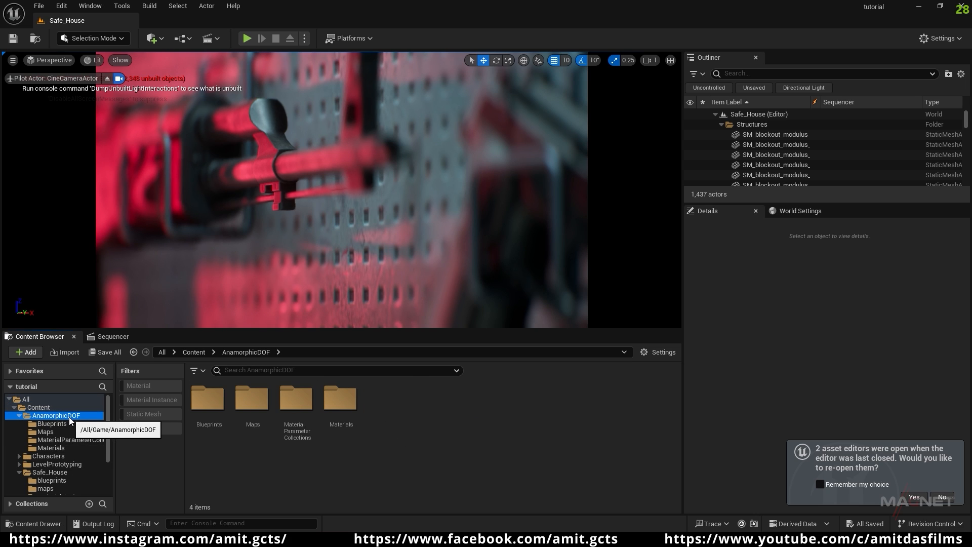
{"action": "double_click", "coordinate": [208, 402]}
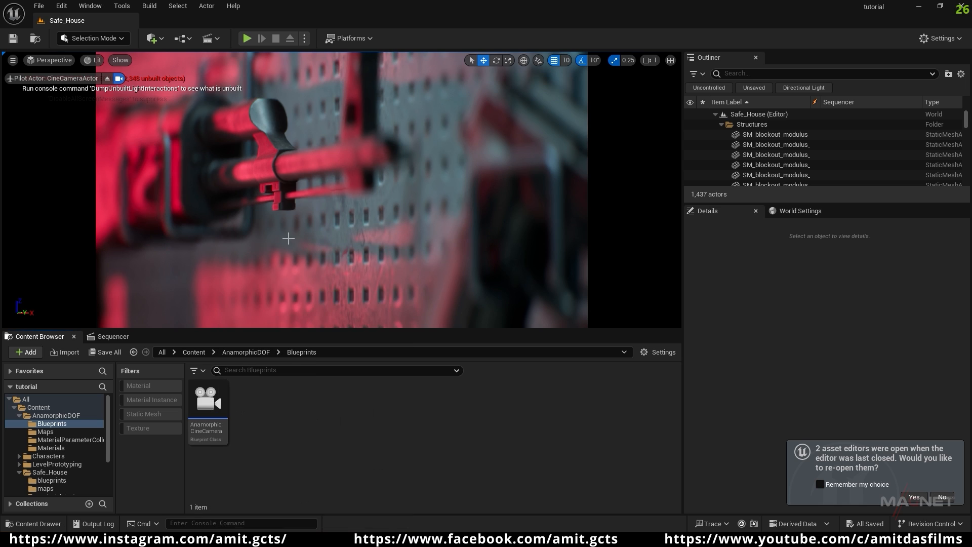
{"action": "left_click", "coordinate": [107, 79]}
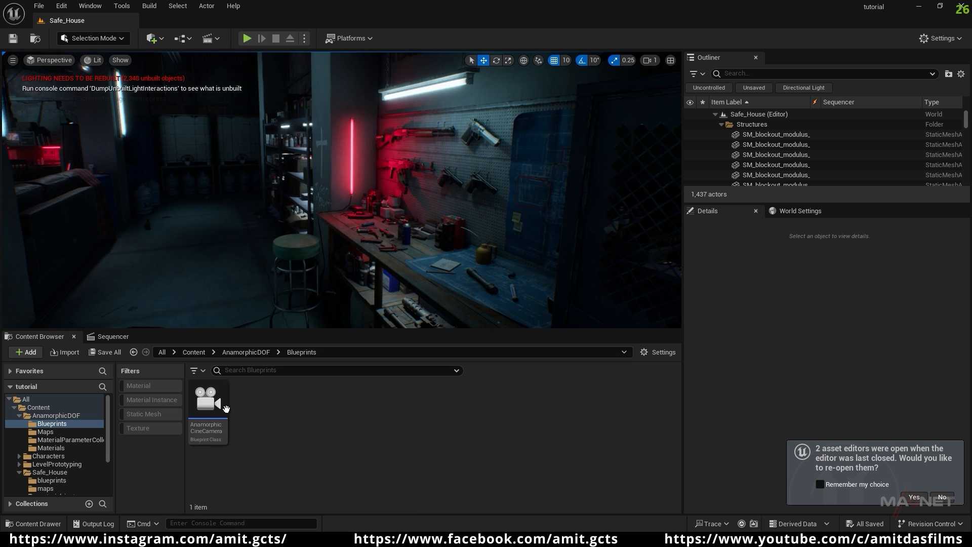
- Place an AnamorphicCineCamera in the level and snap it to the current view
{"action": "left_click_drag", "start_coordinate": [214, 414], "coordinate": [247, 259]}
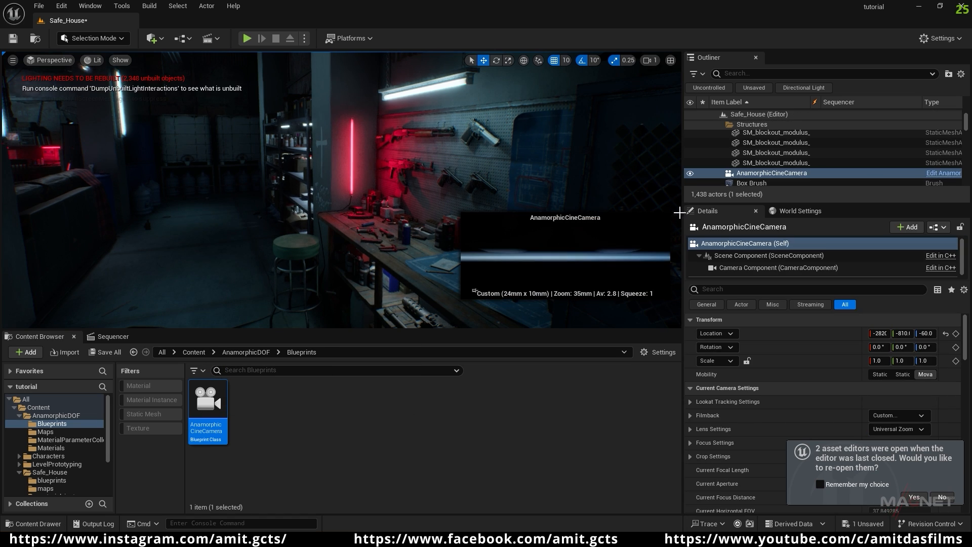
{"action": "right_click", "coordinate": [762, 175]}
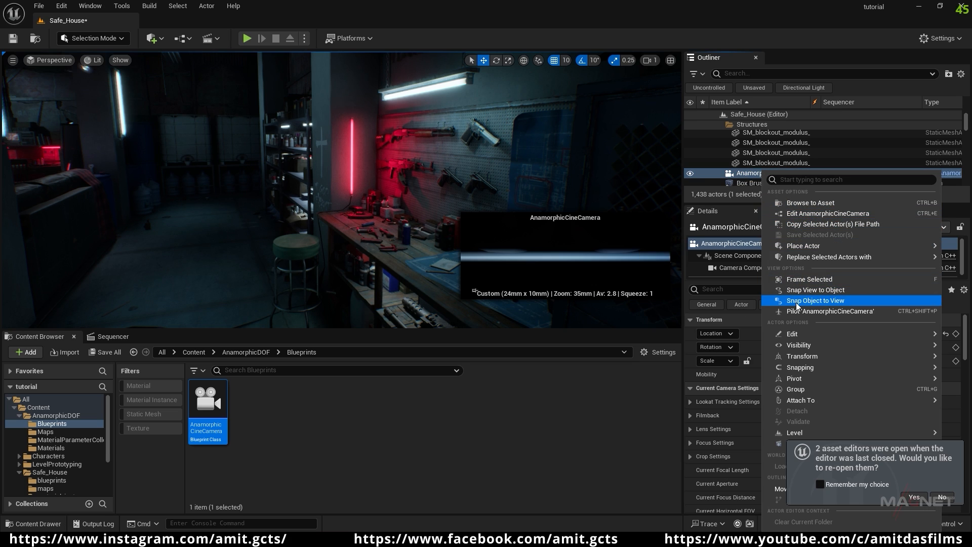
{"action": "left_click", "coordinate": [823, 301]}
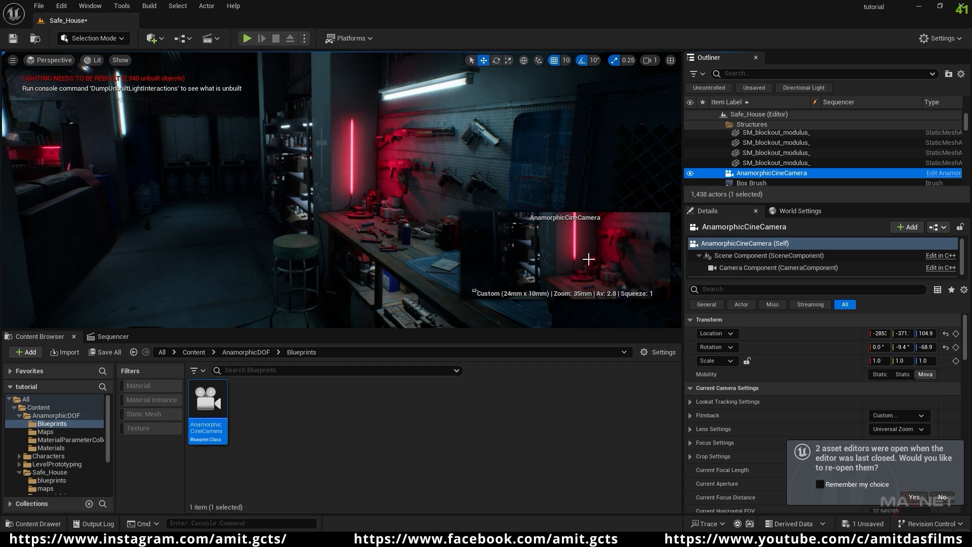
- Pilot the AnamorphicCineCamera and frame the notepad and pencil lying on the workbench
{"action": "left_click", "coordinate": [60, 59]}
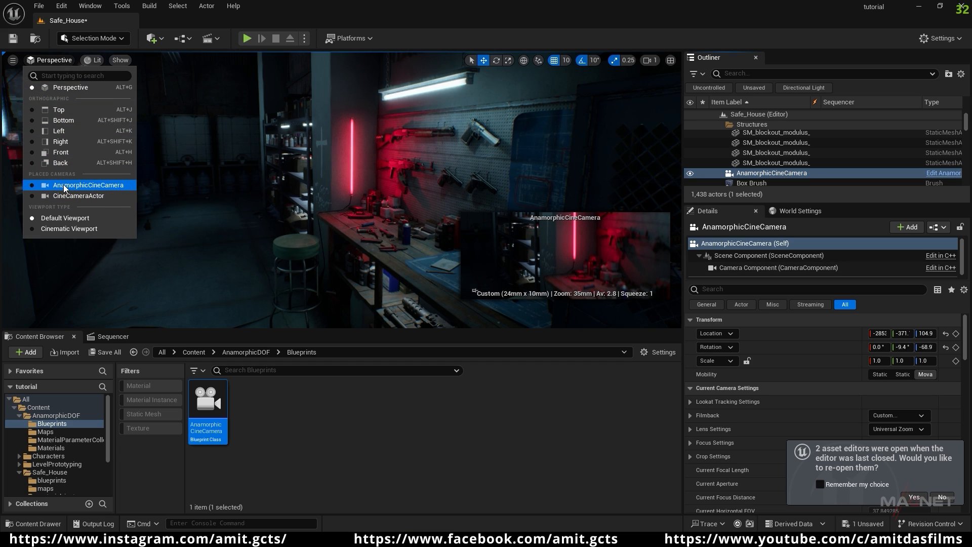
{"action": "left_click", "coordinate": [96, 186]}
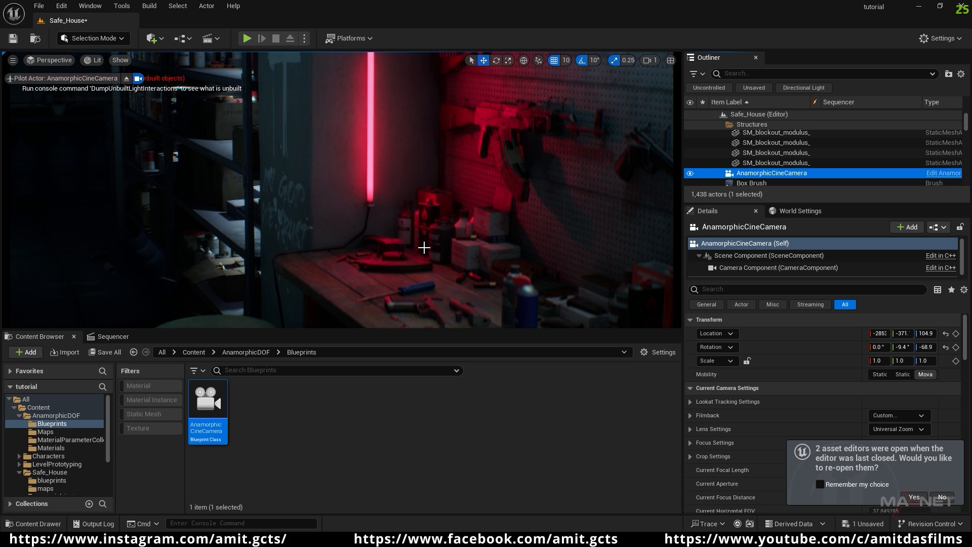
{"action": "right_click_drag", "start_coordinate": [342, 190], "coordinate": [370, 232]}
{"action": "key", "text": "d"}
{"action": "key", "text": "w"}
{"action": "key", "text": "w"}
{"action": "scroll", "coordinate": [324, 225], "scroll_direction": "down", "scroll_amount": 1}
{"action": "key", "text": "s"}
{"action": "key", "text": "a"}
{"action": "key", "text": "e"}
{"action": "scroll", "coordinate": [355, 240], "scroll_direction": "down", "scroll_amount": 1}
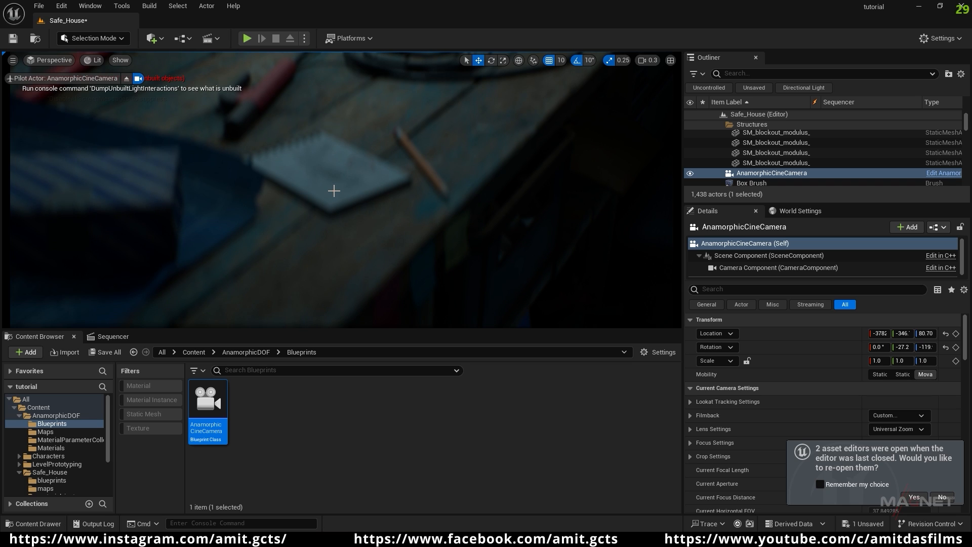
- Search the level's actors for "ana" and add the AnamorphicCineCamera to the tutorial sequence
{"action": "left_click", "coordinate": [126, 336]}
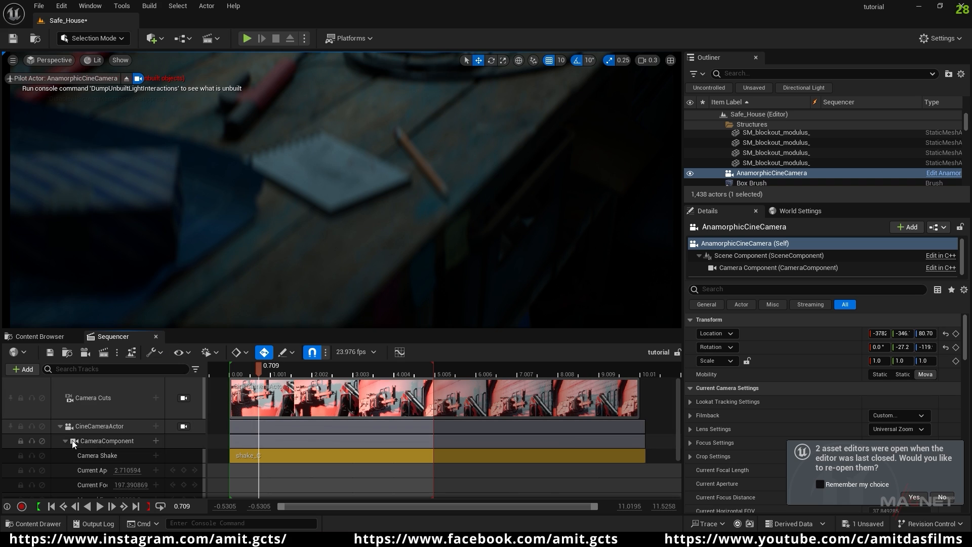
{"action": "left_click", "coordinate": [101, 428]}
{"action": "left_click", "coordinate": [60, 427]}
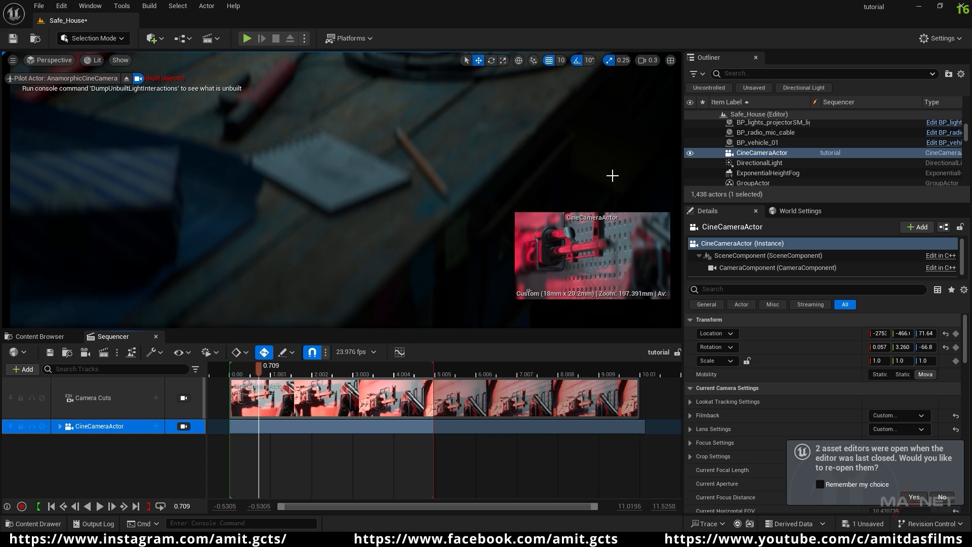
{"action": "left_click", "coordinate": [741, 72]}
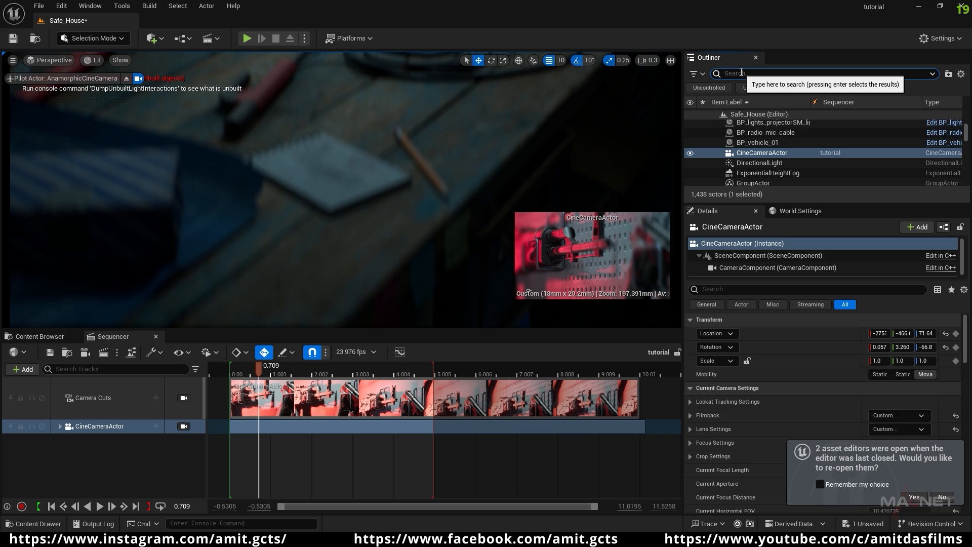
{"action": "type", "text": "ana"}
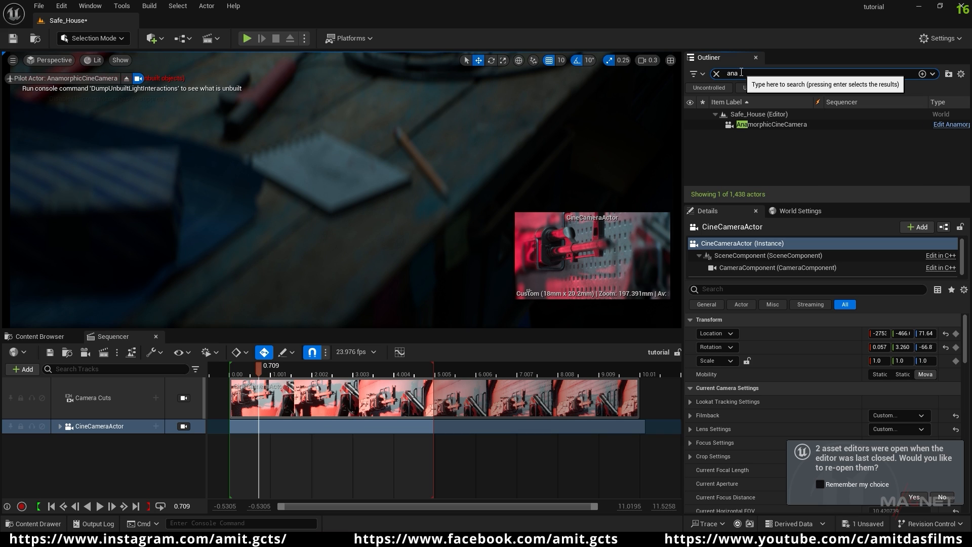
{"action": "left_click", "coordinate": [770, 125]}
{"action": "left_click_drag", "start_coordinate": [770, 126], "coordinate": [41, 463]}
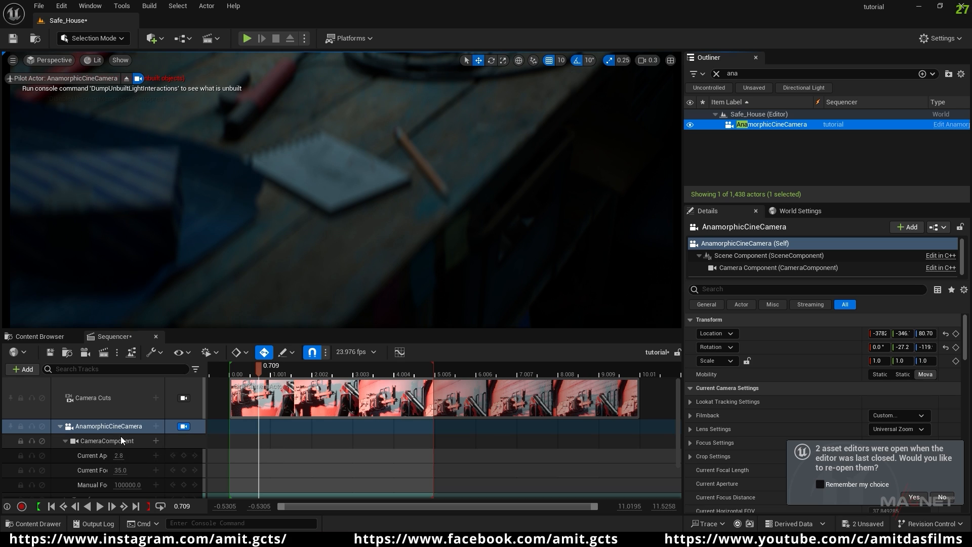
{"action": "left_click", "coordinate": [59, 427]}
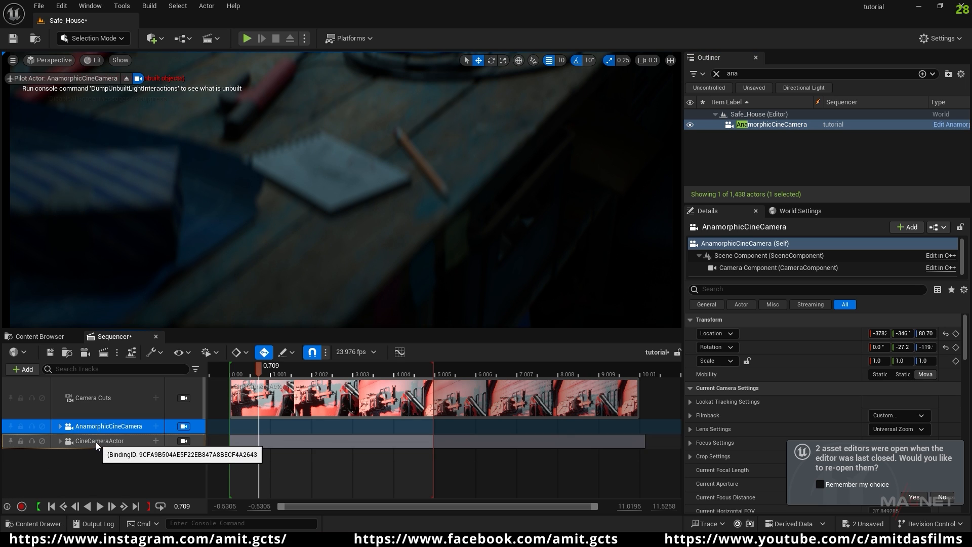
- Add a camera cut bound to the AnamorphicCineCamera on the Camera Cuts track
{"action": "left_click", "coordinate": [113, 443]}
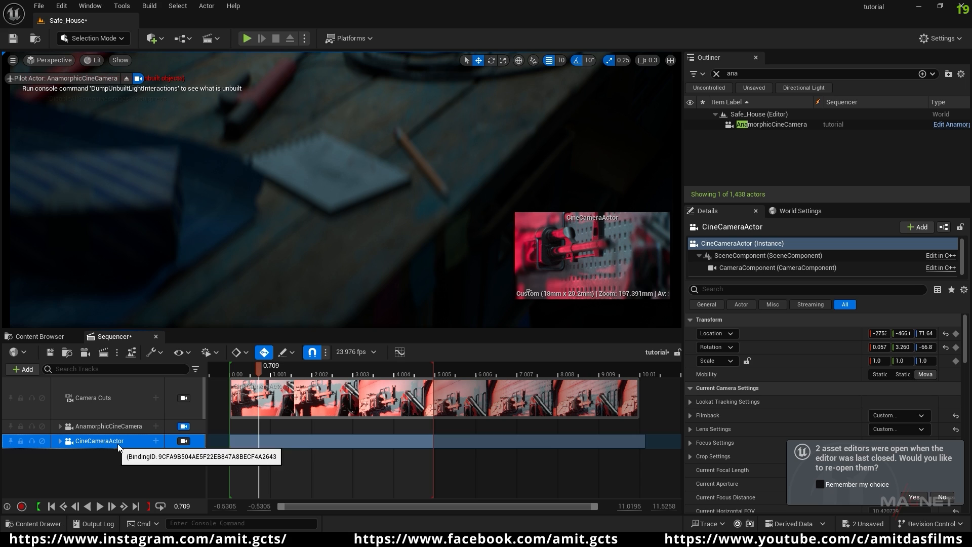
{"action": "left_click", "coordinate": [107, 458]}
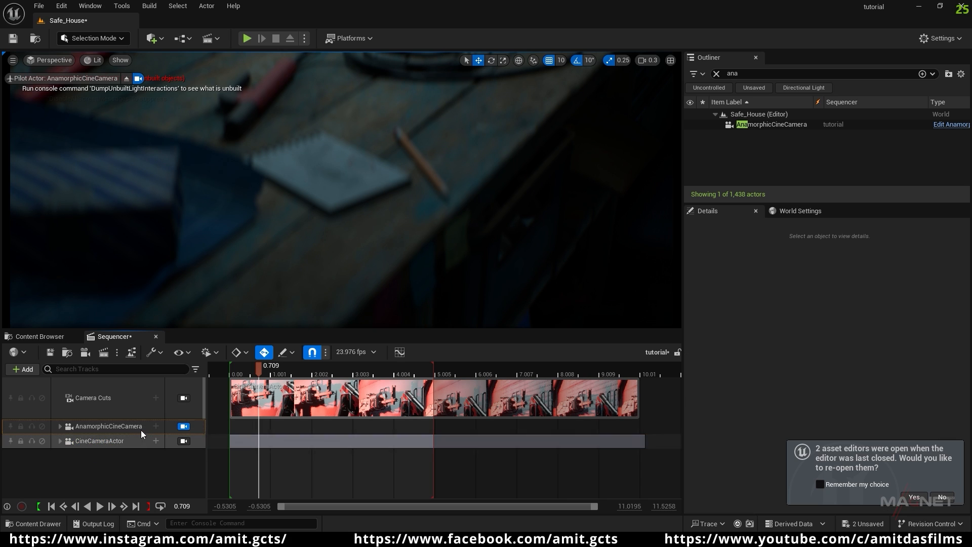
{"action": "left_click", "coordinate": [107, 426]}
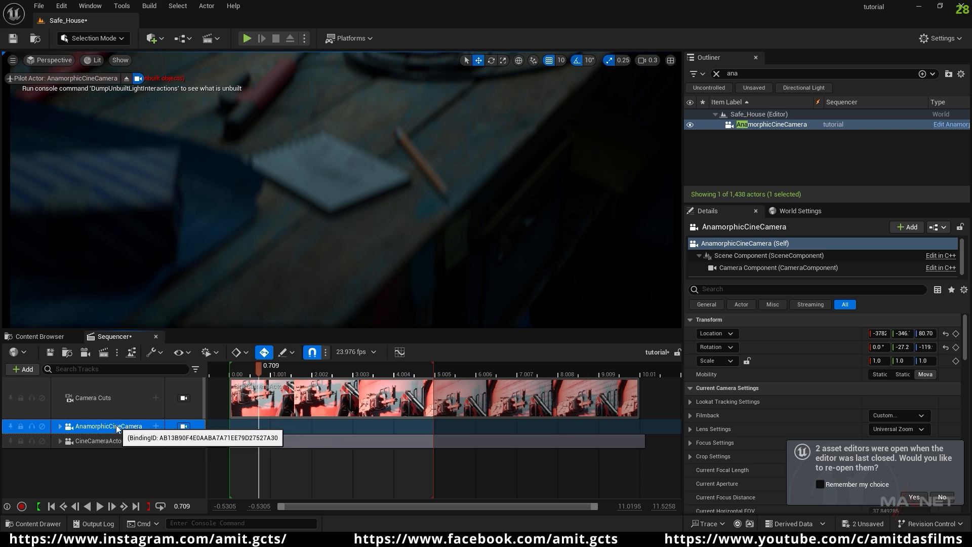
{"action": "left_click", "coordinate": [134, 395]}
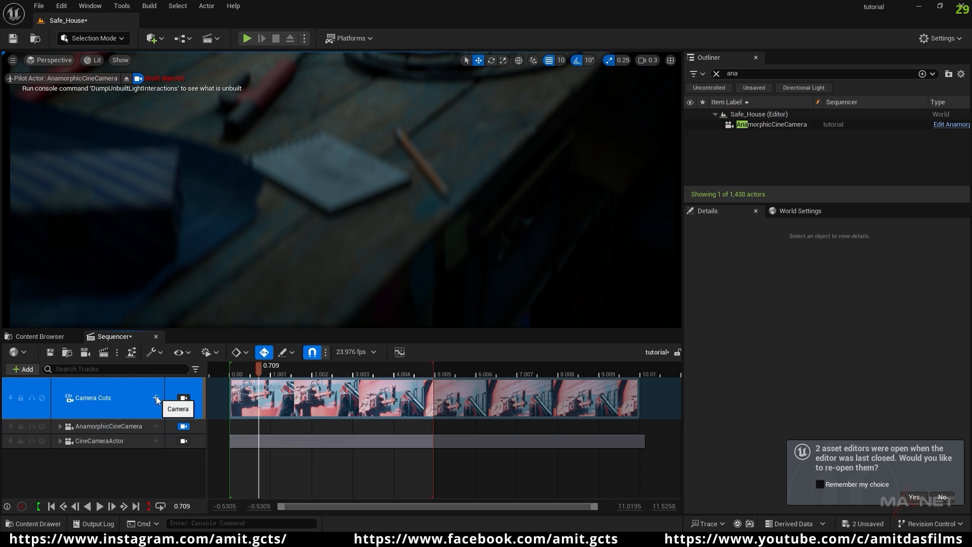
{"action": "left_click", "coordinate": [156, 398]}
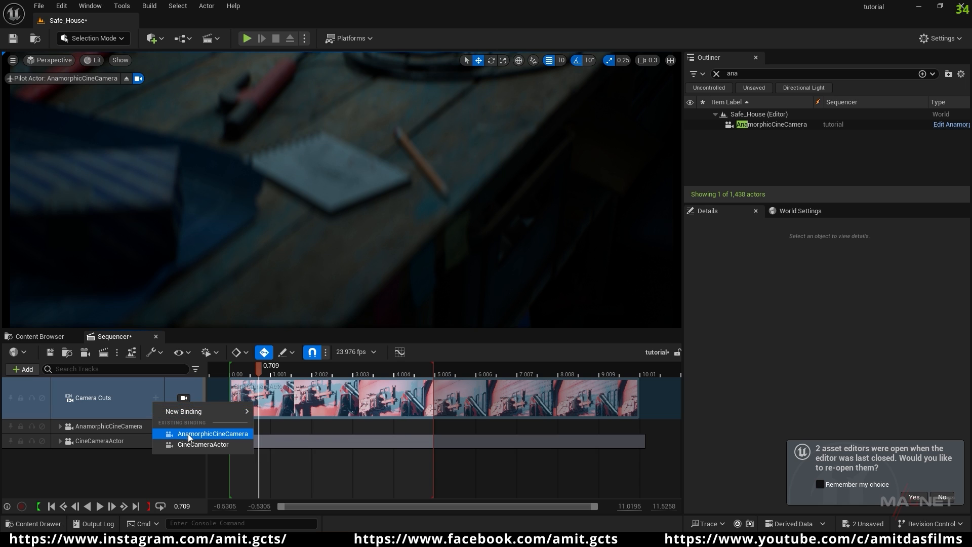
{"action": "left_click", "coordinate": [231, 436]}
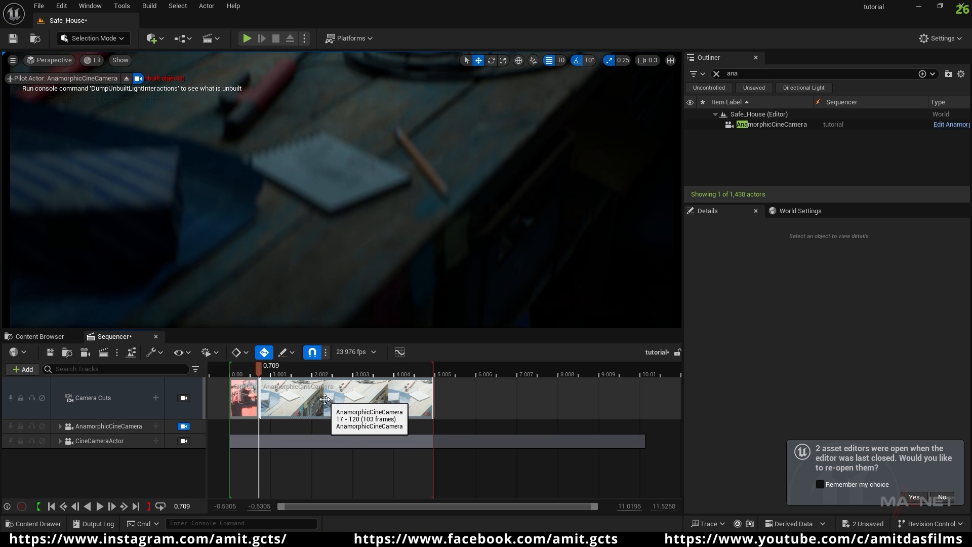
- Delete the CineCameraActor section from the Camera Cuts track and extend the AnamorphicCineCamera cut back past the sequence start
{"action": "left_click", "coordinate": [247, 404]}
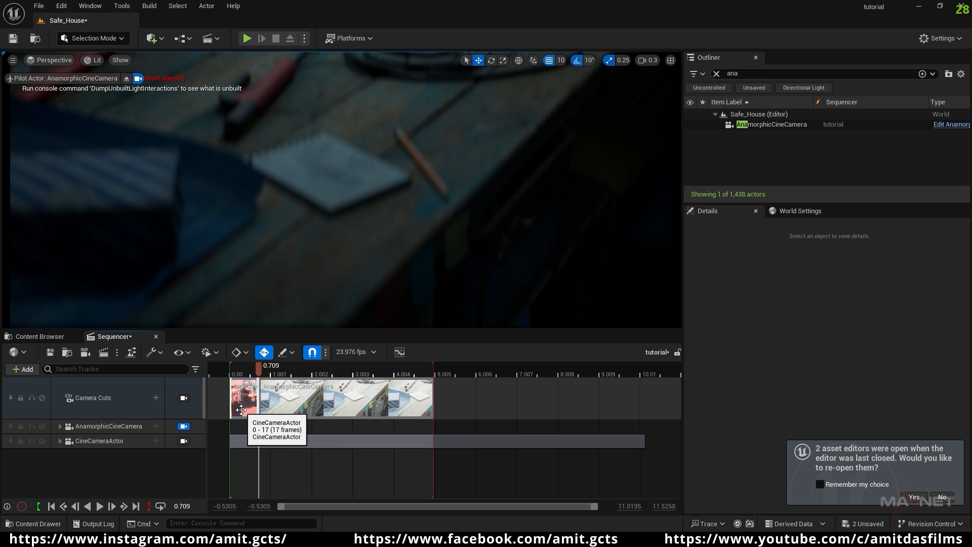
{"action": "key", "text": "Delete"}
{"action": "left_click_drag", "start_coordinate": [259, 397], "coordinate": [208, 397]}
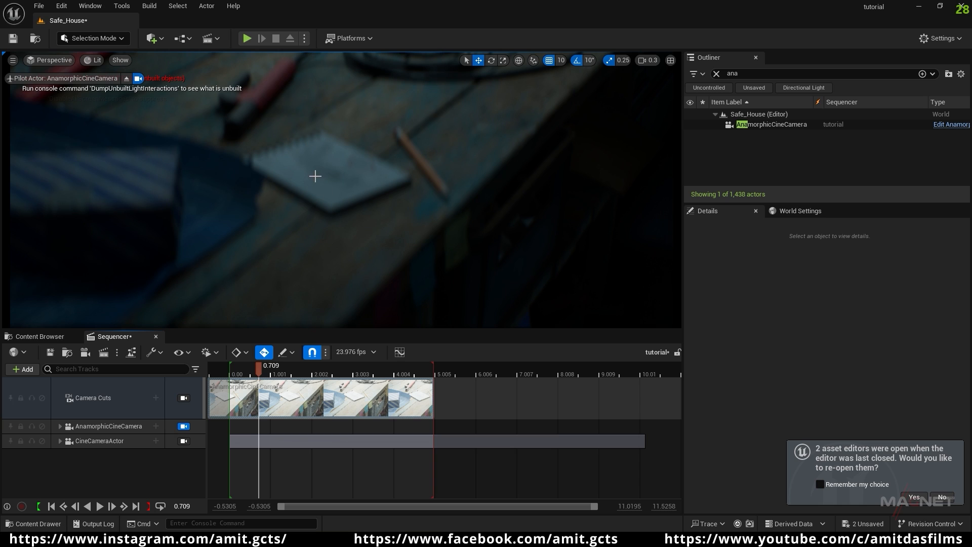
- At the start of the sequence, tilt the shot slightly and set the AnamorphicCineCamera's Current Aperture to 1.4
{"action": "left_click", "coordinate": [51, 506]}
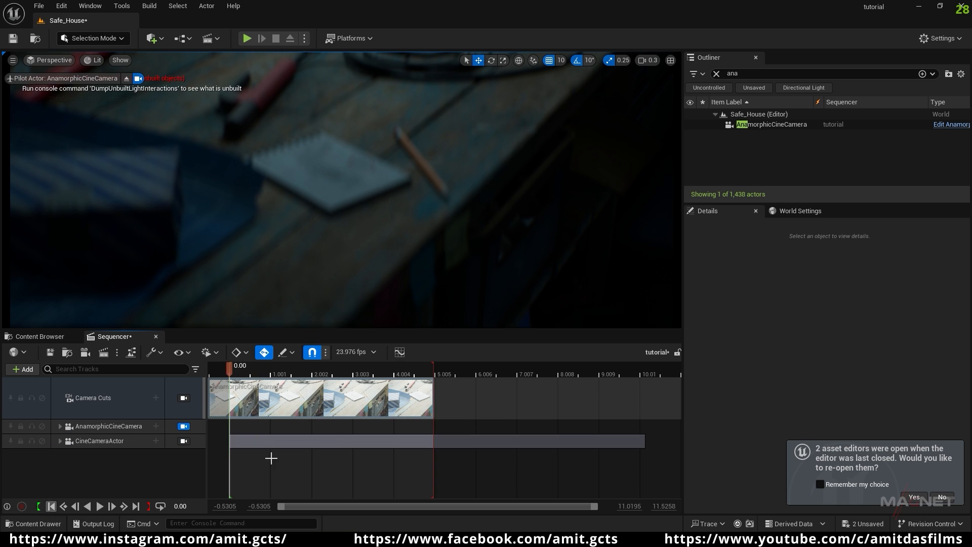
{"action": "left_click", "coordinate": [254, 389]}
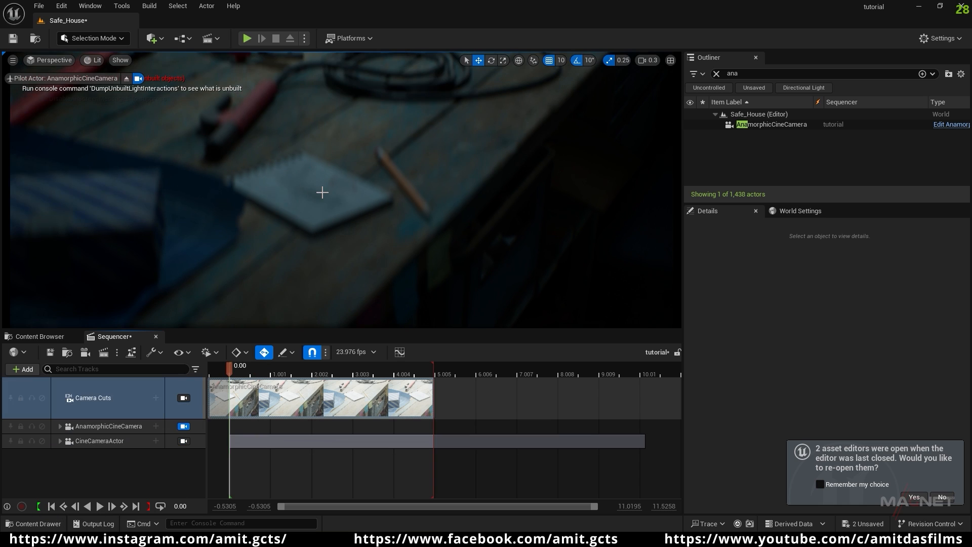
{"action": "left_click", "coordinate": [110, 427]}
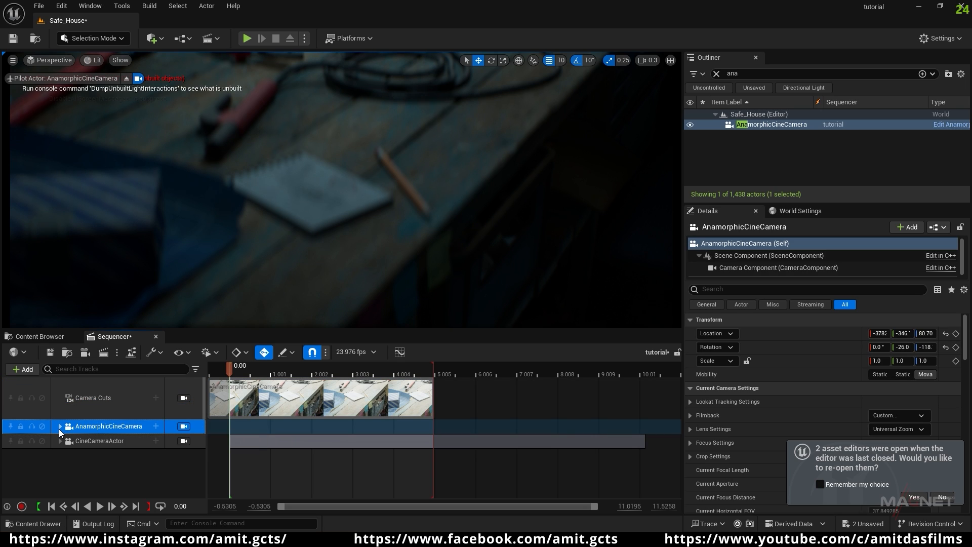
{"action": "left_click", "coordinate": [59, 427]}
{"action": "scroll", "coordinate": [122, 463], "scroll_direction": "down", "scroll_amount": 2}
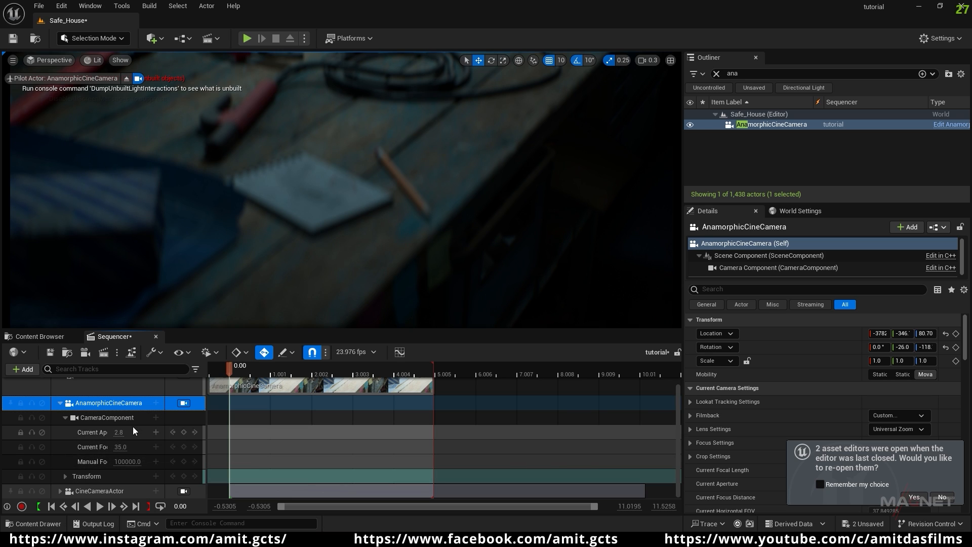
{"action": "mouse_move", "coordinate": [120, 434]}
{"action": "left_mouse_down"}
{"action": "mouse_move", "coordinate": [157, 433]}
{"action": "mouse_move", "coordinate": [129, 433]}
{"action": "left_mouse_up"}
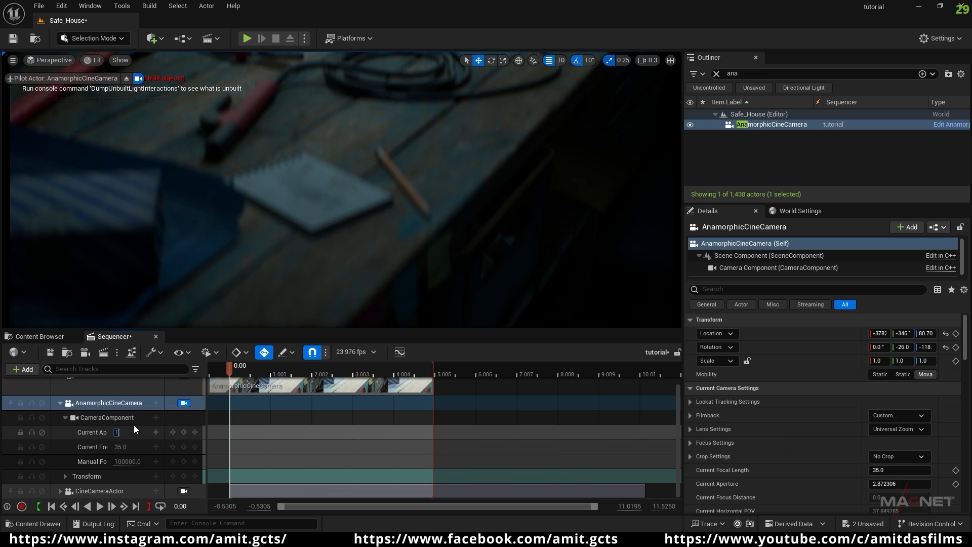
{"action": "type", "text": ".4"}
{"action": "key", "text": "Return"}
{"action": "left_click", "coordinate": [144, 434]}
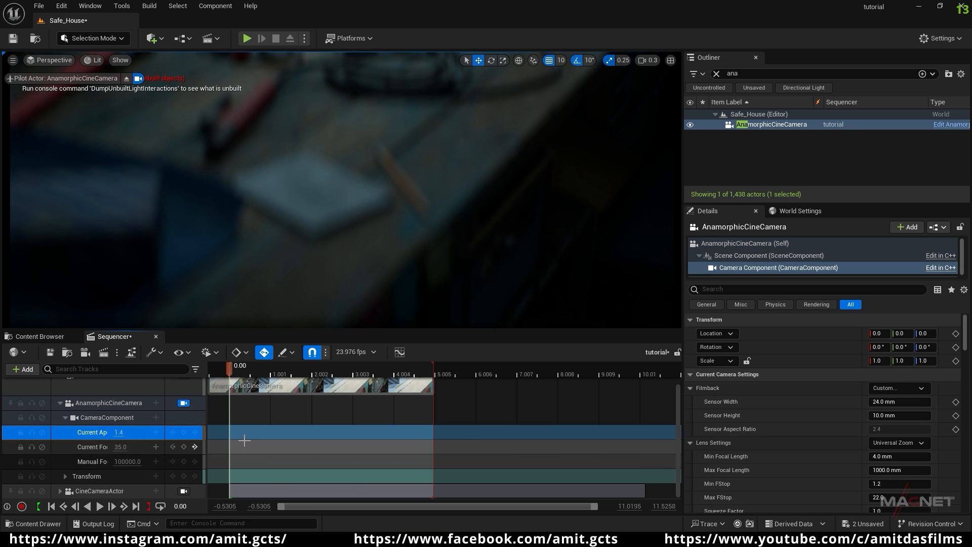
- Set the anamorphic camera's Current Focal Length to about 73.44 and its Manual Focus Distance to about 9518.39
{"action": "left_click_drag", "start_coordinate": [126, 447], "coordinate": [169, 447]}
{"action": "mouse_move", "coordinate": [129, 447]}
{"action": "left_mouse_down"}
{"action": "mouse_move", "coordinate": [143, 447]}
{"action": "mouse_move", "coordinate": [130, 446]}
{"action": "left_mouse_up"}
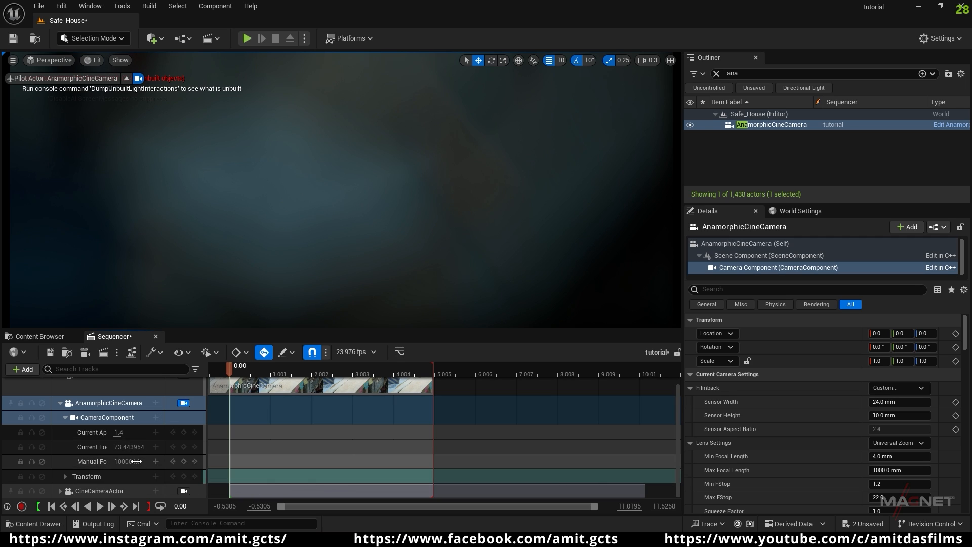
{"action": "left_click_drag", "start_coordinate": [135, 461], "coordinate": [121, 462]}
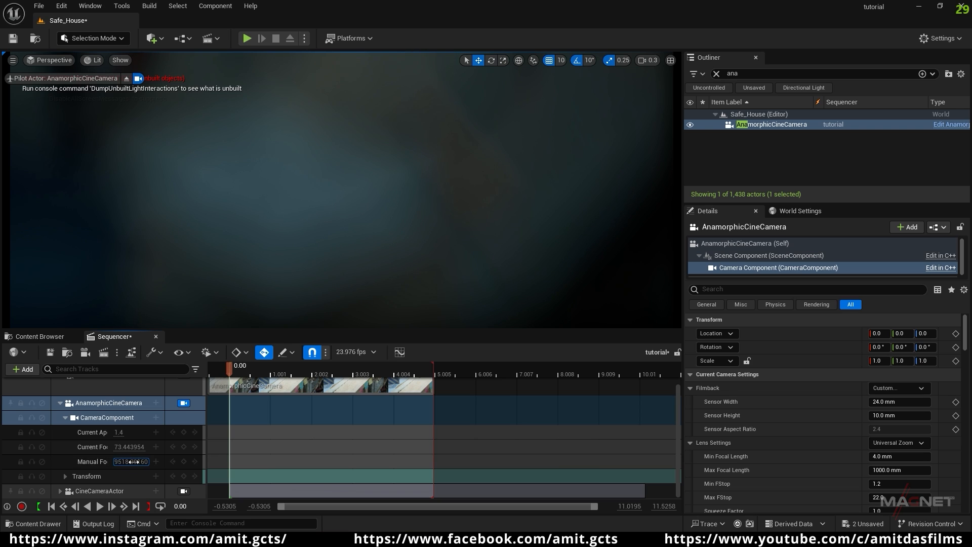
- Bring the notepad into focus by setting the camera's Anamorphic Focus Distance to about 101
{"action": "left_click", "coordinate": [111, 402]}
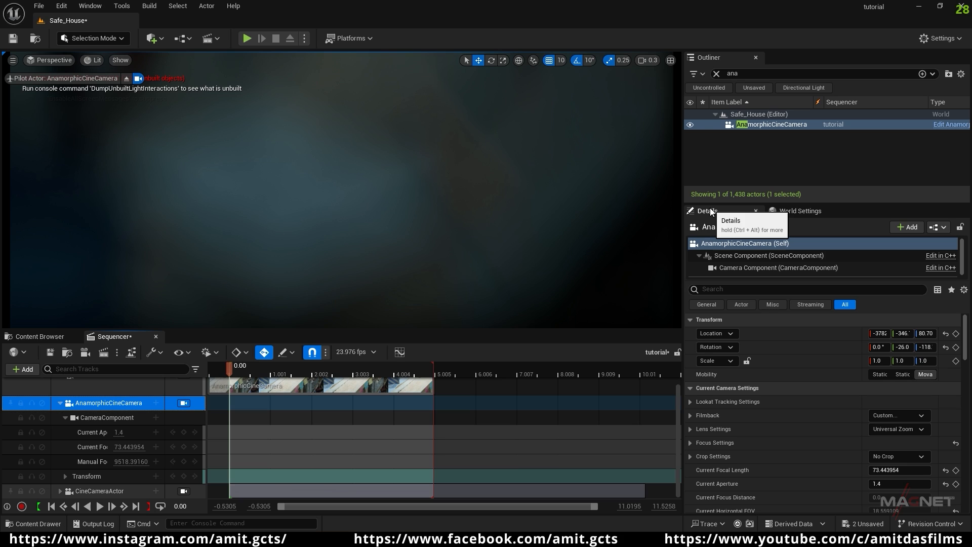
{"action": "scroll", "coordinate": [761, 430], "scroll_direction": "down", "scroll_amount": 1}
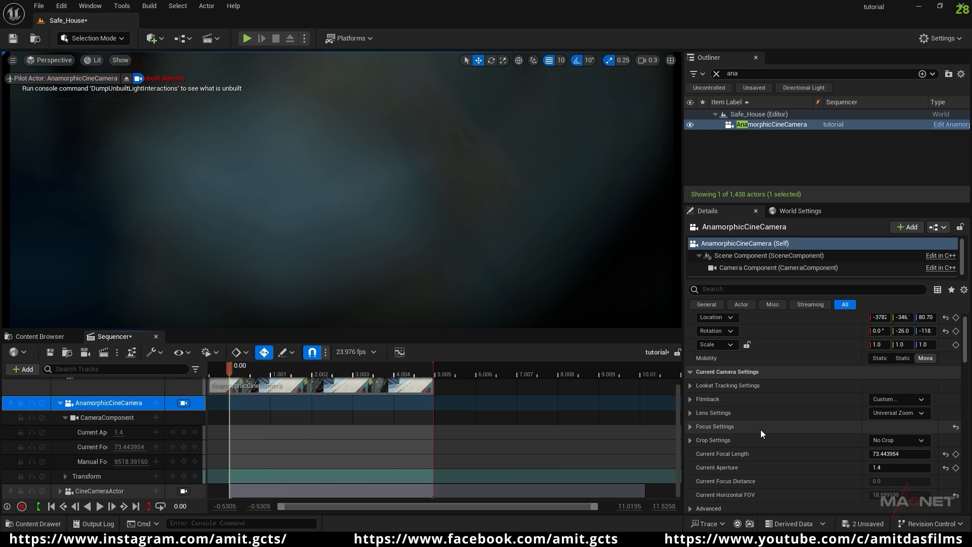
{"action": "scroll", "coordinate": [761, 429], "scroll_direction": "down", "scroll_amount": 10}
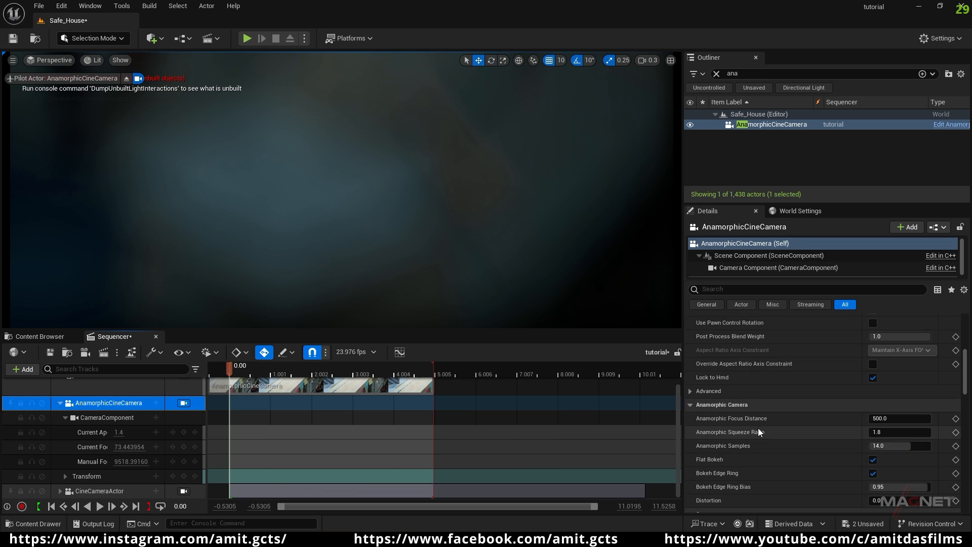
{"action": "scroll", "coordinate": [758, 428], "scroll_direction": "down", "scroll_amount": 1}
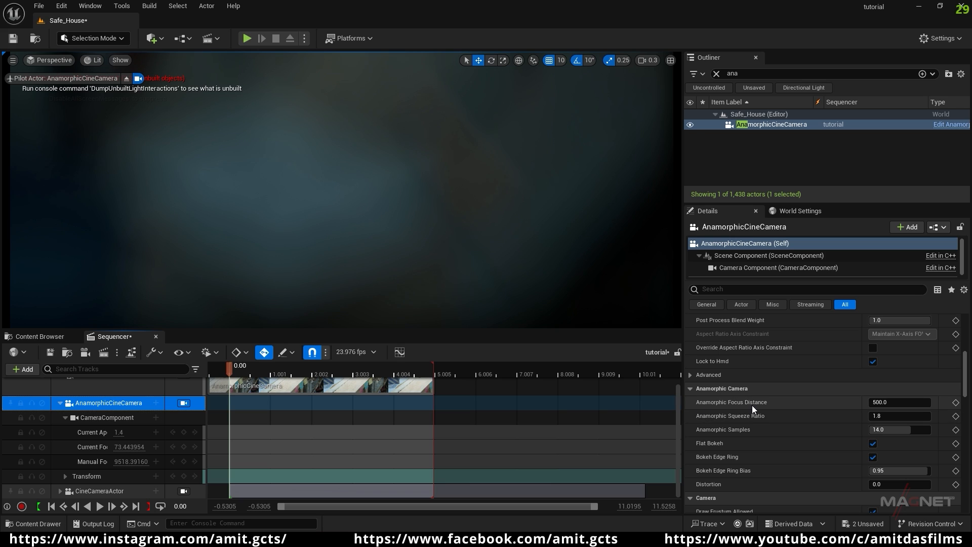
{"action": "left_click", "coordinate": [882, 402]}
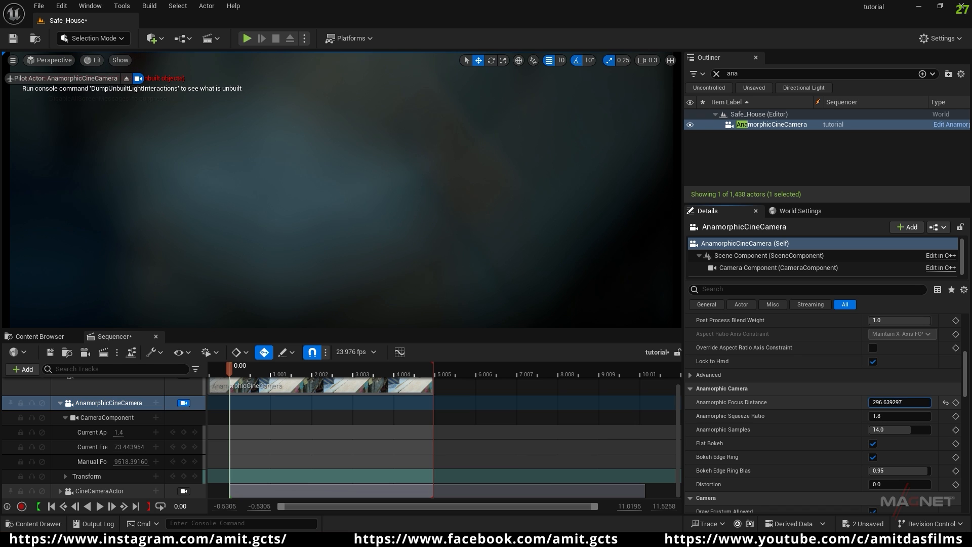
{"action": "left_click_drag", "start_coordinate": [882, 402], "coordinate": [866, 402]}
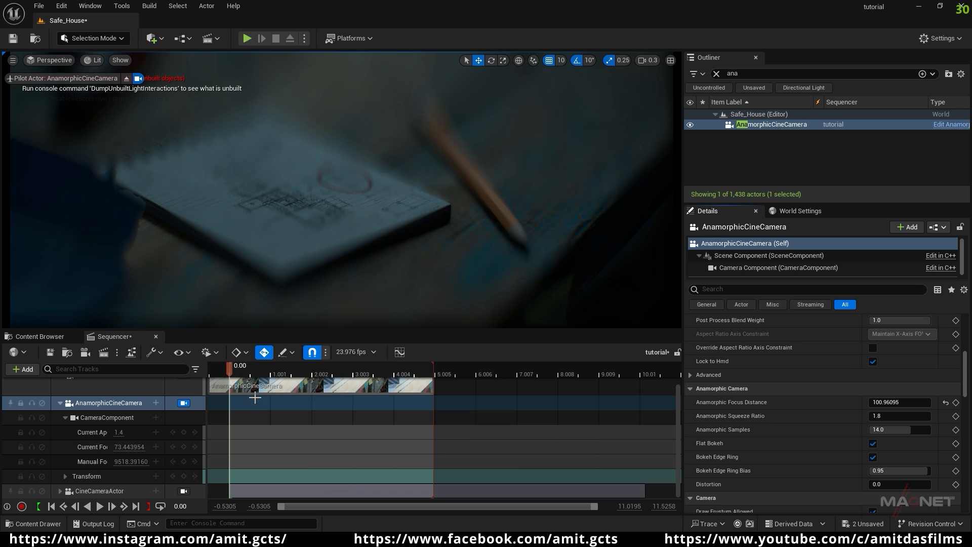
- Set the anamorphic camera's Current Aperture to about 3.76 and its Anamorphic Samples to 20, keeping the default Anamorphic Squeeze Ratio
{"action": "left_click", "coordinate": [120, 432]}
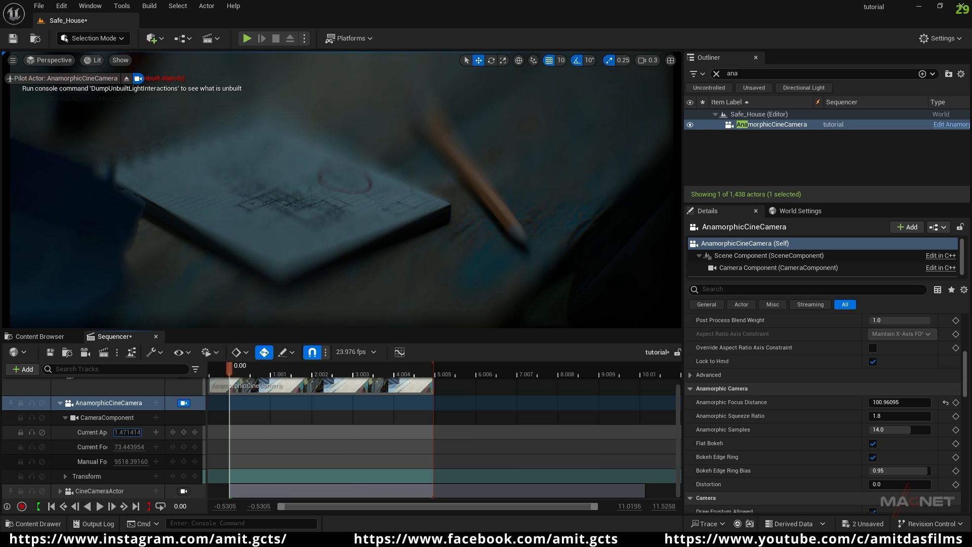
{"action": "left_click_drag", "start_coordinate": [127, 432], "coordinate": [104, 432]}
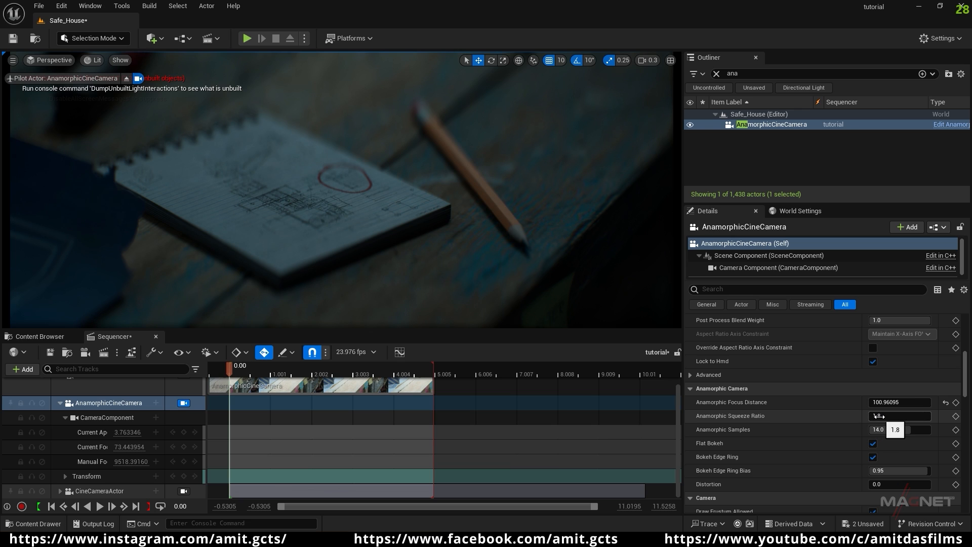
{"action": "mouse_move", "coordinate": [899, 415]}
{"action": "left_mouse_down"}
{"action": "mouse_move", "coordinate": [924, 416]}
{"action": "mouse_move", "coordinate": [893, 416]}
{"action": "left_mouse_up"}
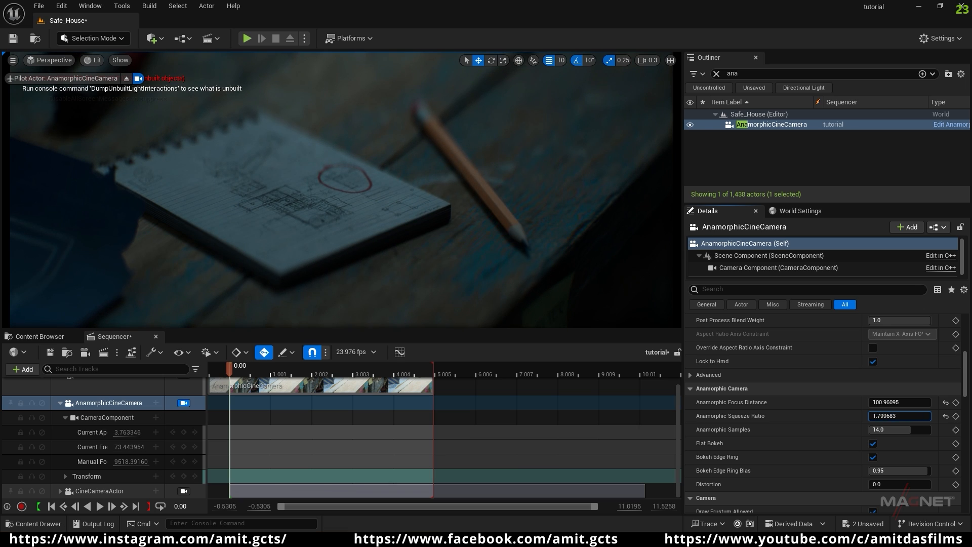
{"action": "left_click", "coordinate": [946, 417]}
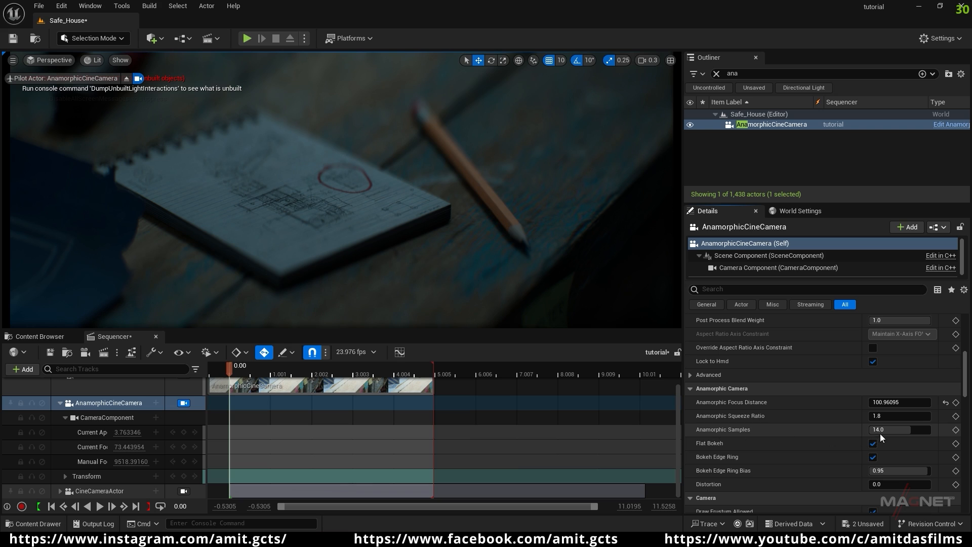
{"action": "left_click_drag", "start_coordinate": [880, 433], "coordinate": [926, 434]}
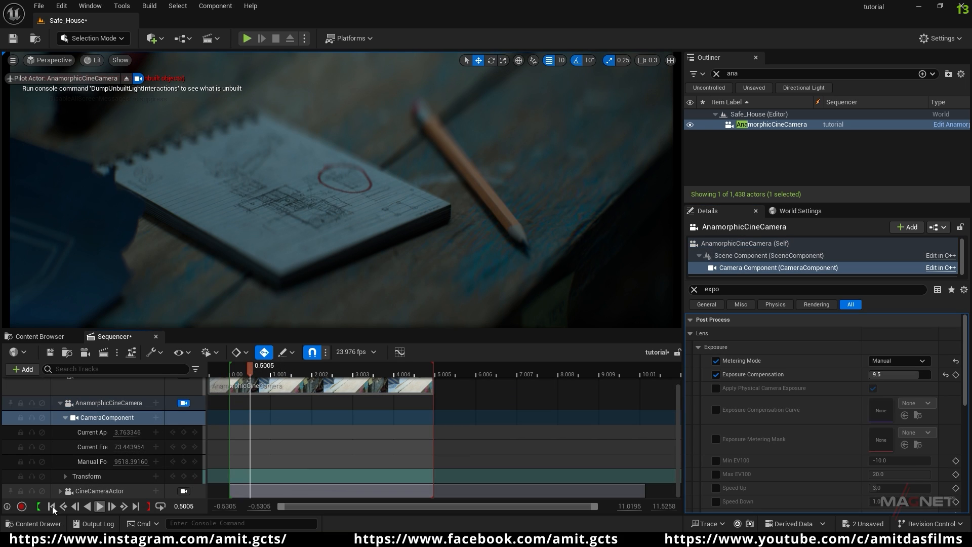
- Add the shake camera shake to the AnamorphicCineCamera's CameraComponent from the sequence start and play it back
{"action": "left_click", "coordinate": [53, 508]}
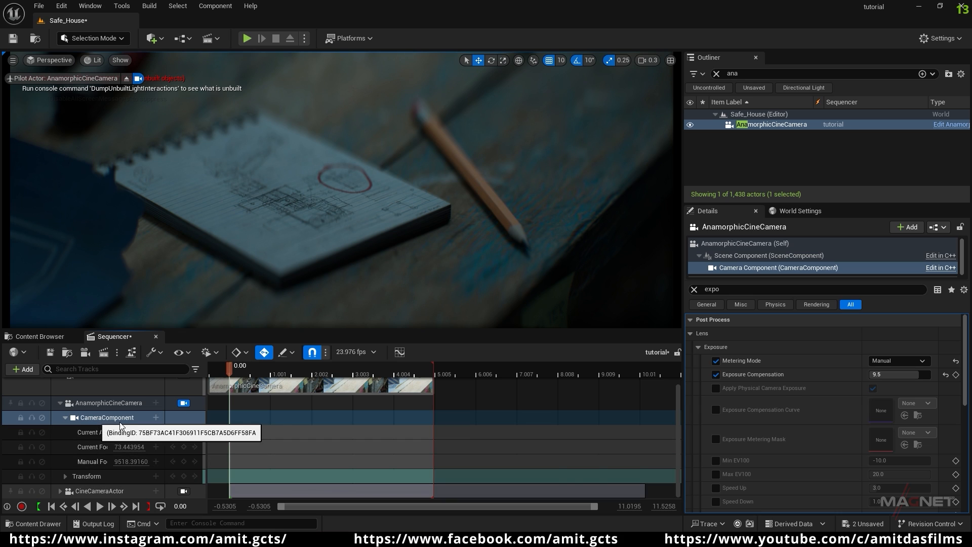
{"action": "left_click", "coordinate": [156, 418]}
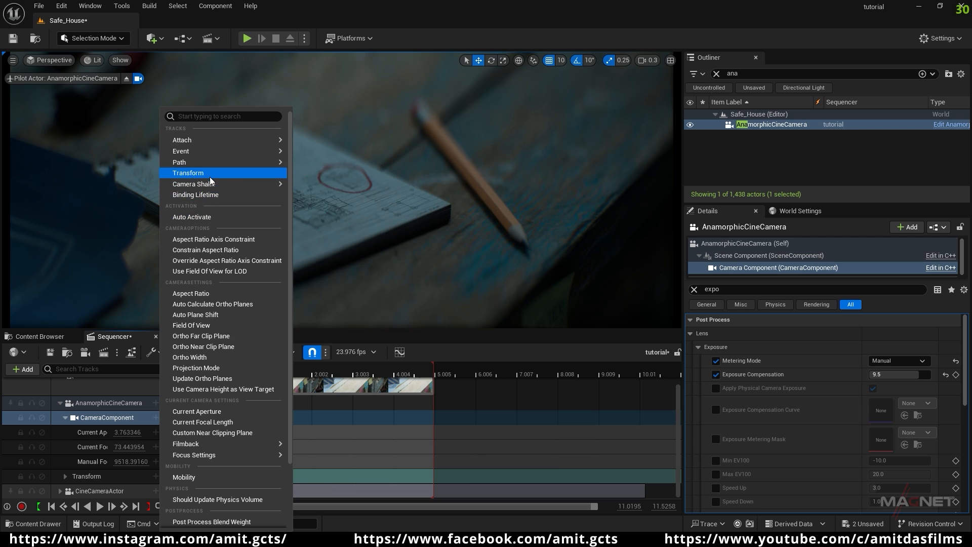
{"action": "mouse_move", "coordinate": [195, 184]}
{"action": "left_click", "coordinate": [350, 226]}
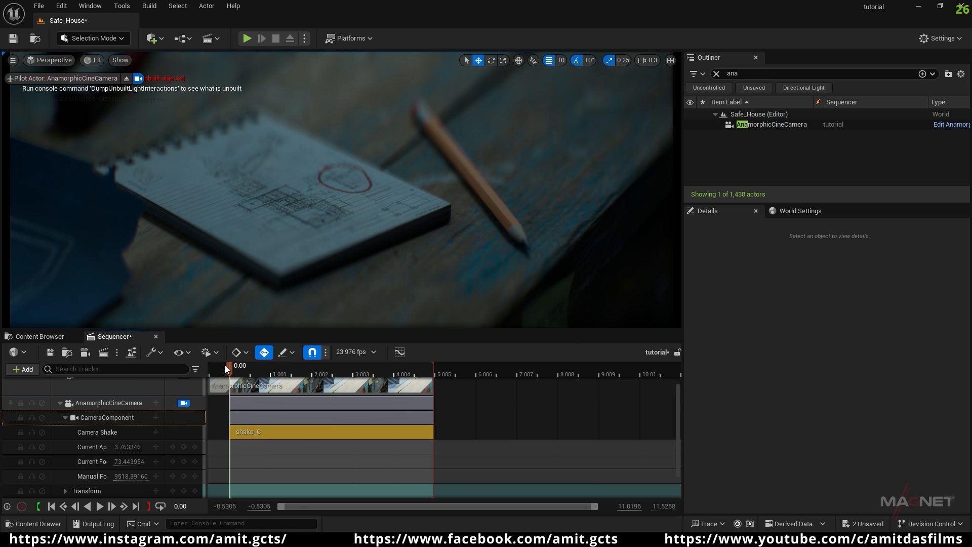
{"action": "left_click_drag", "start_coordinate": [228, 365], "coordinate": [256, 370]}
{"action": "key", "text": "space"}
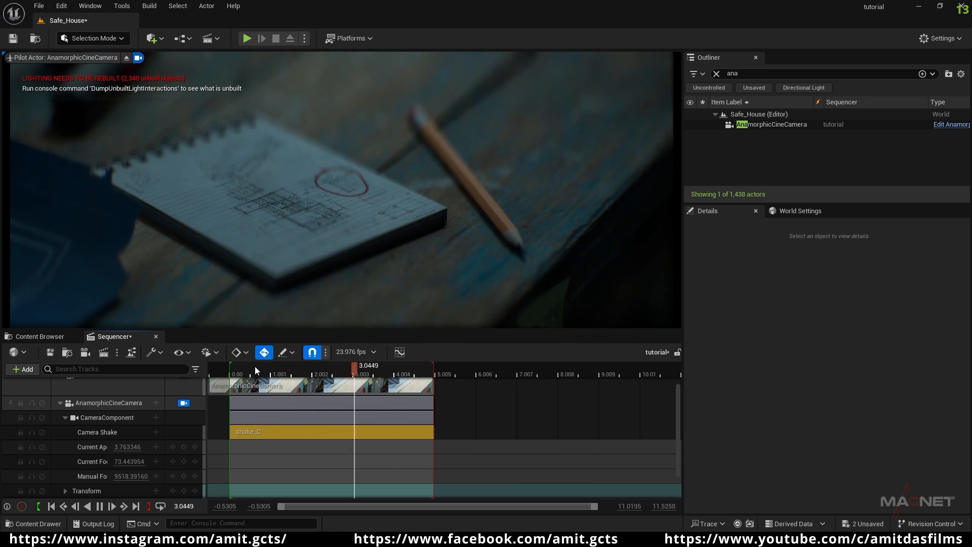
{"action": "key", "text": "space"}
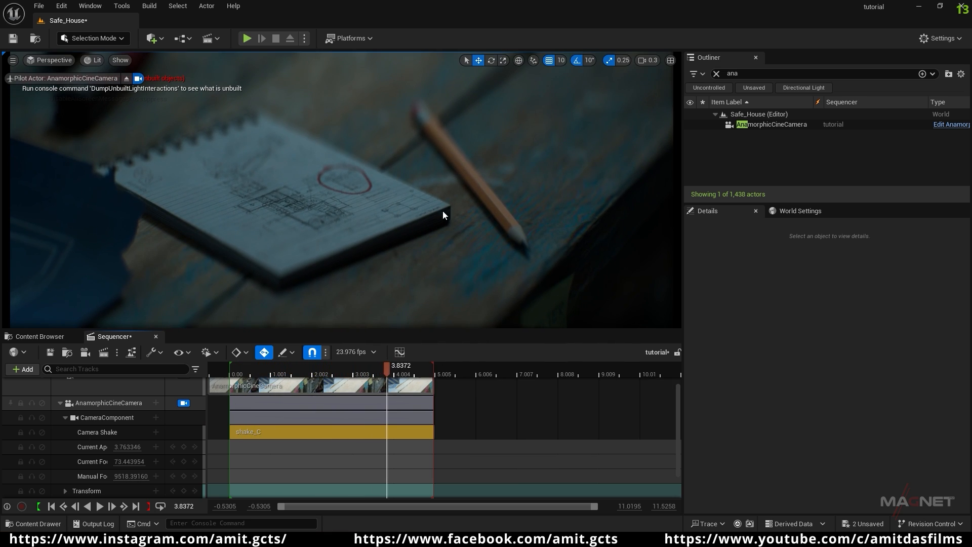
- Set the engine scalability to Cinematic for all groups and replay the shot from near its start
{"action": "left_click", "coordinate": [941, 38]}
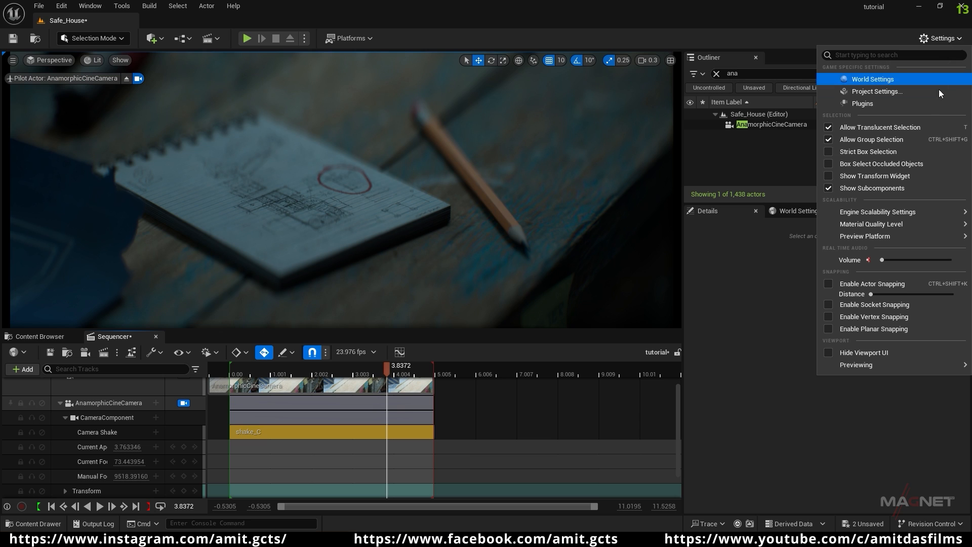
{"action": "mouse_move", "coordinate": [873, 213]}
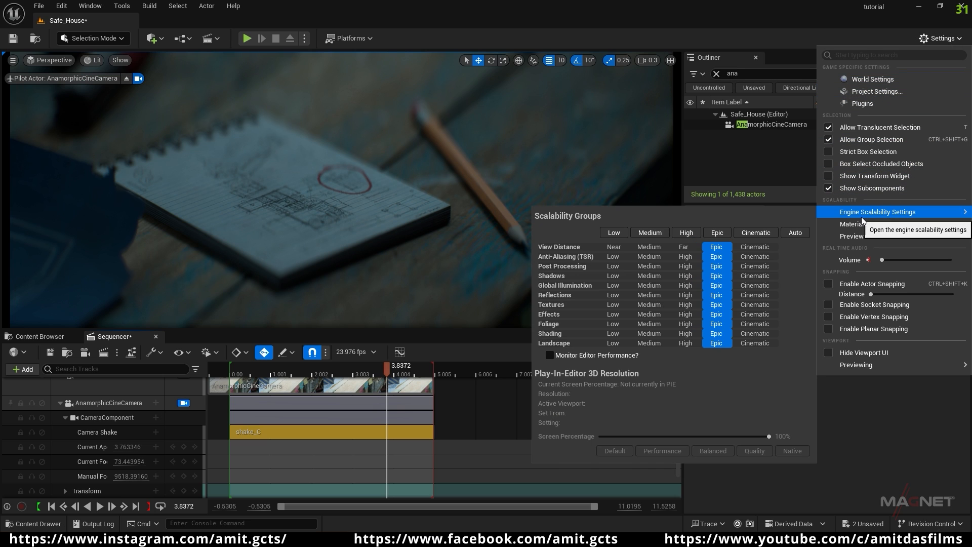
{"action": "left_click", "coordinate": [756, 236]}
{"action": "left_click_drag", "start_coordinate": [386, 369], "coordinate": [243, 381]}
{"action": "key", "text": "space"}
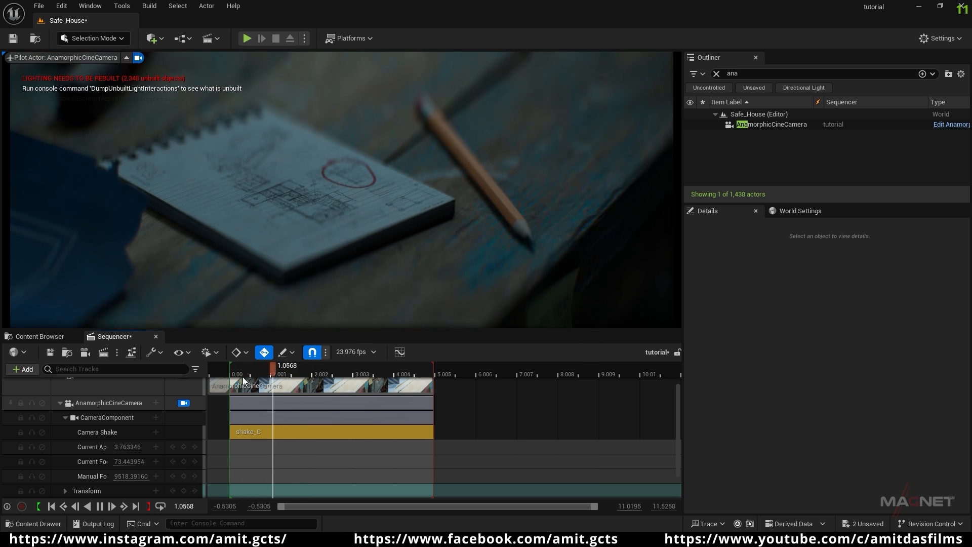
{"action": "key", "text": "space"}
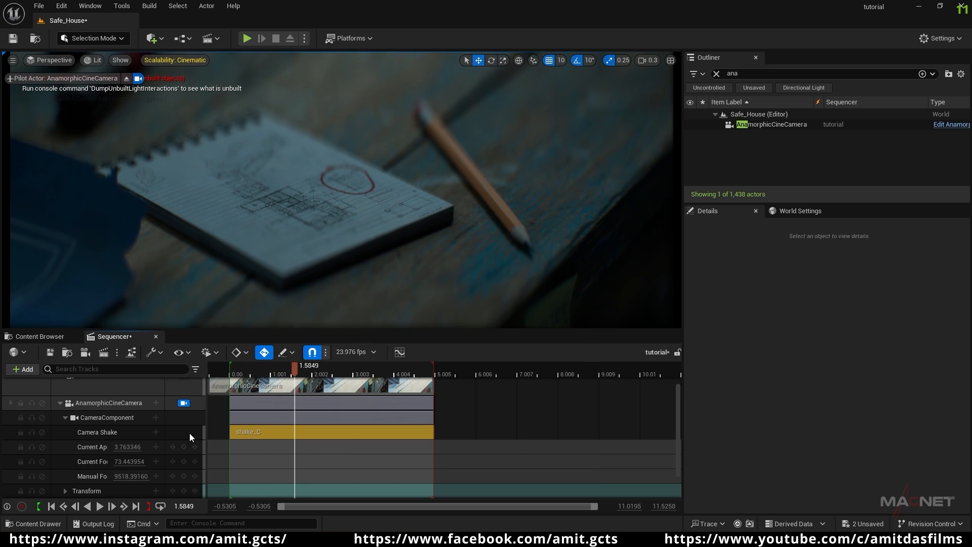
- Key the AnamorphicCineCamera's Transform at 1.001, then at about 2.04 reframe it from the notepad to the cans and drill
{"action": "left_click", "coordinate": [306, 366]}
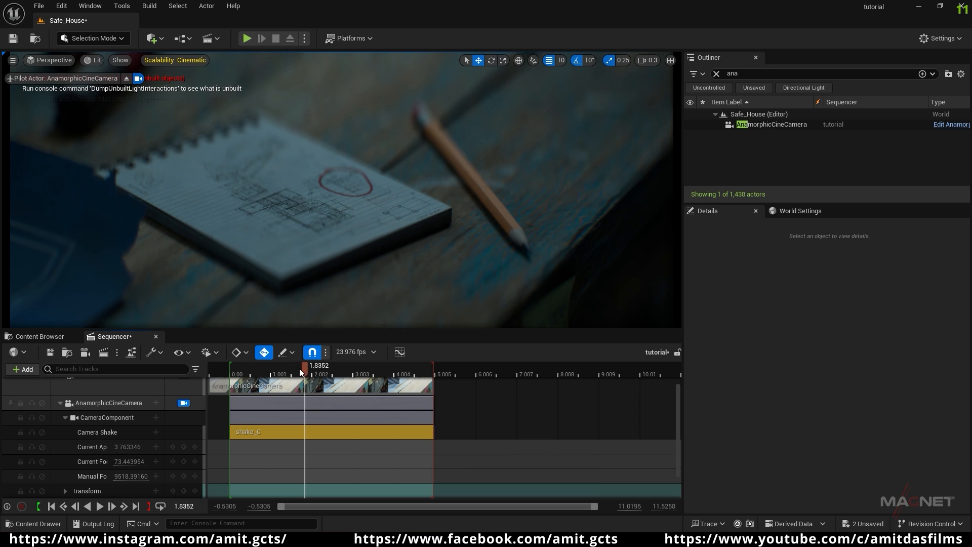
{"action": "left_click_drag", "start_coordinate": [299, 369], "coordinate": [272, 375]}
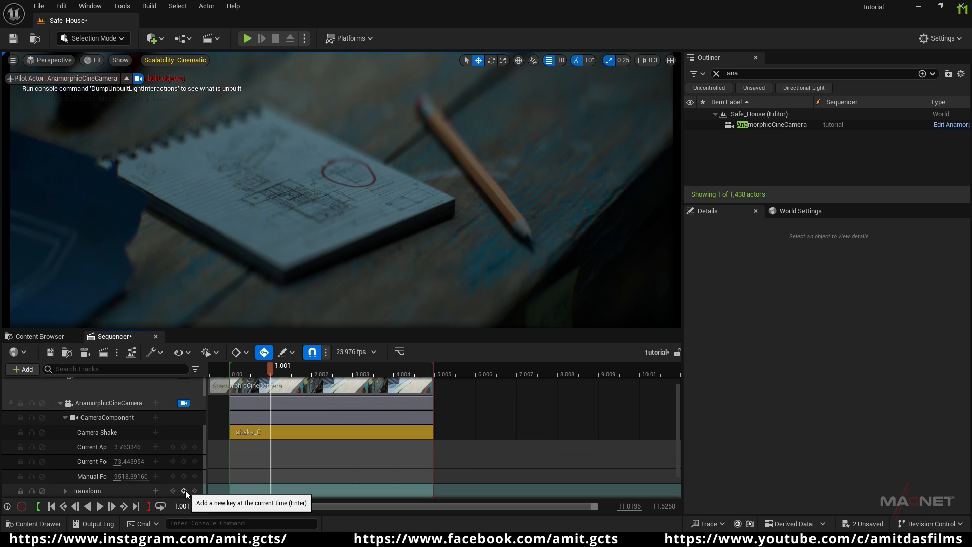
{"action": "left_click", "coordinate": [185, 491]}
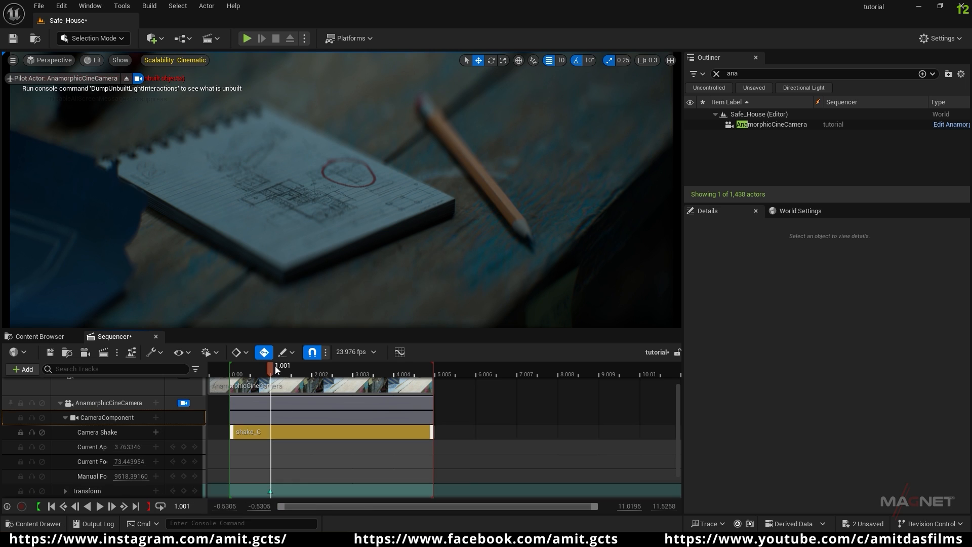
{"action": "left_click_drag", "start_coordinate": [290, 370], "coordinate": [312, 387]}
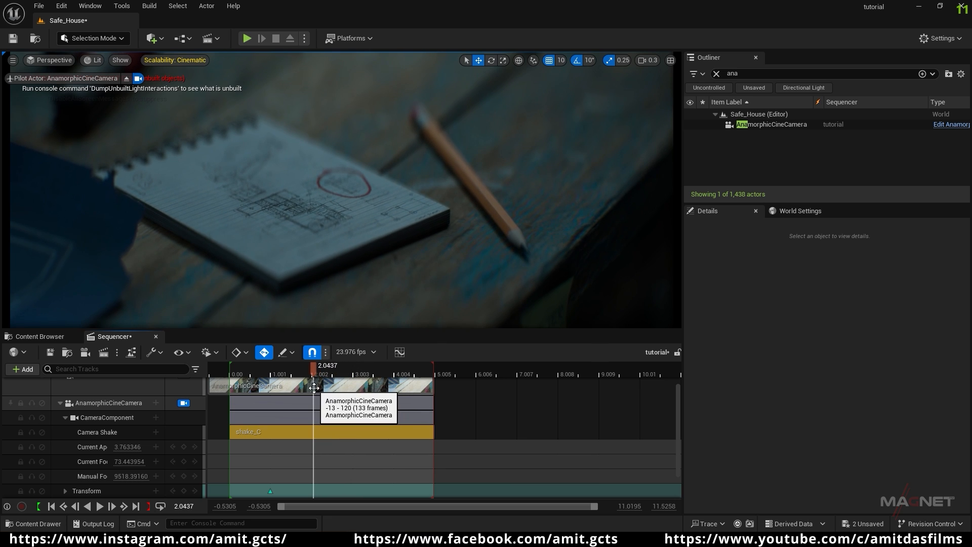
{"action": "right_click_drag", "start_coordinate": [334, 218], "coordinate": [386, 136]}
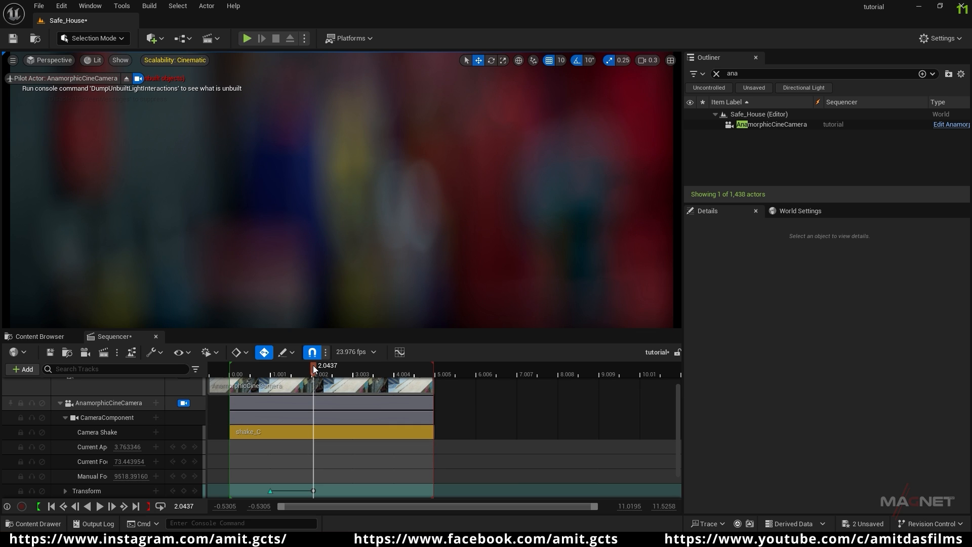
- Add a keyframe for the AnamorphicCineCamera's Anamorphic Focus Distance at 1.001, holding the notepad focus
{"action": "left_click_drag", "start_coordinate": [304, 375], "coordinate": [271, 375]}
{"action": "left_click", "coordinate": [91, 491]}
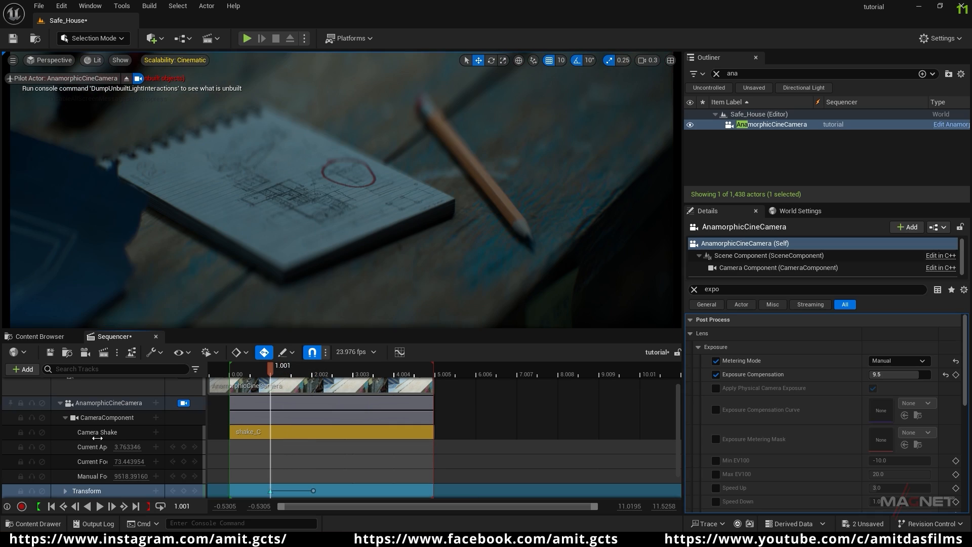
{"action": "left_click", "coordinate": [111, 403]}
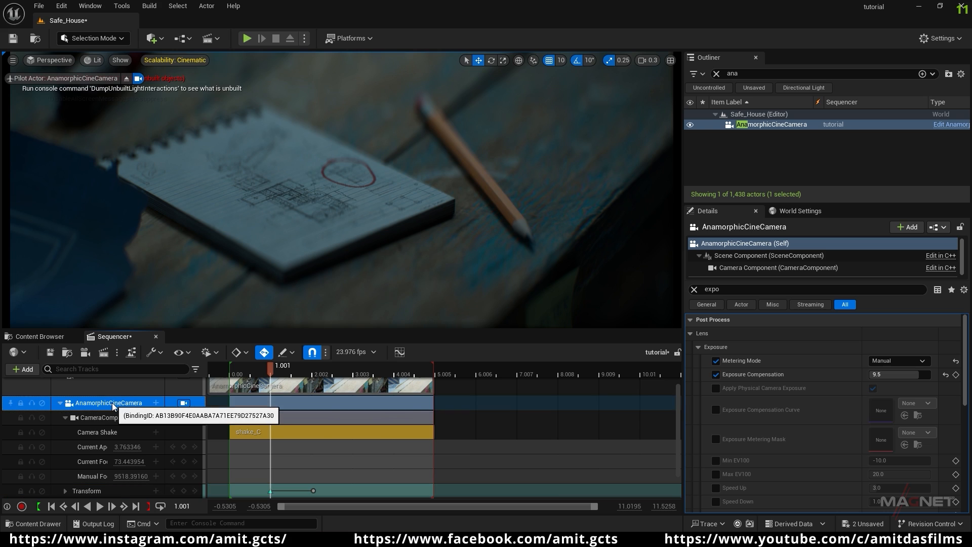
{"action": "left_click", "coordinate": [694, 290]}
{"action": "scroll", "coordinate": [761, 391], "scroll_direction": "down", "scroll_amount": 10}
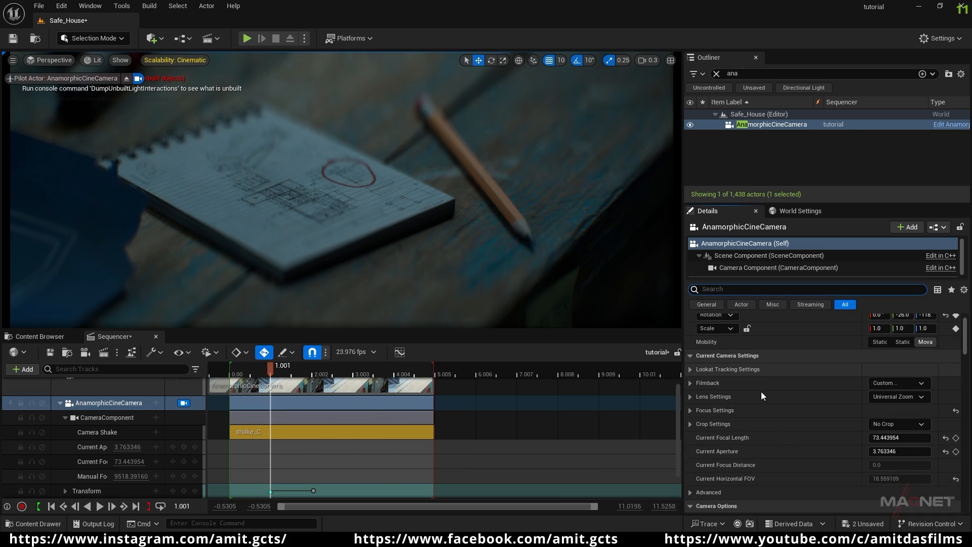
{"action": "scroll", "coordinate": [754, 392], "scroll_direction": "down", "scroll_amount": 5}
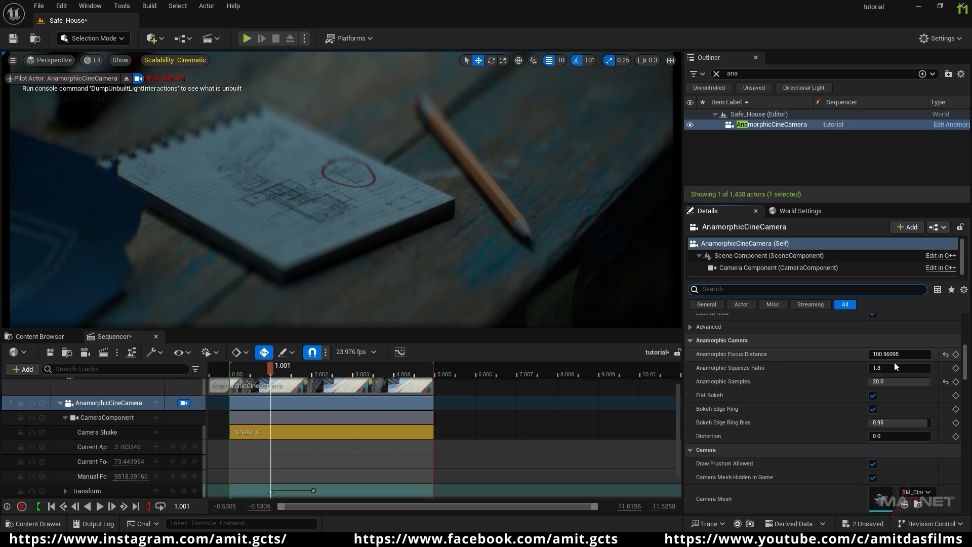
{"action": "left_click", "coordinate": [956, 356]}
{"action": "scroll", "coordinate": [90, 486], "scroll_direction": "down", "scroll_amount": 1}
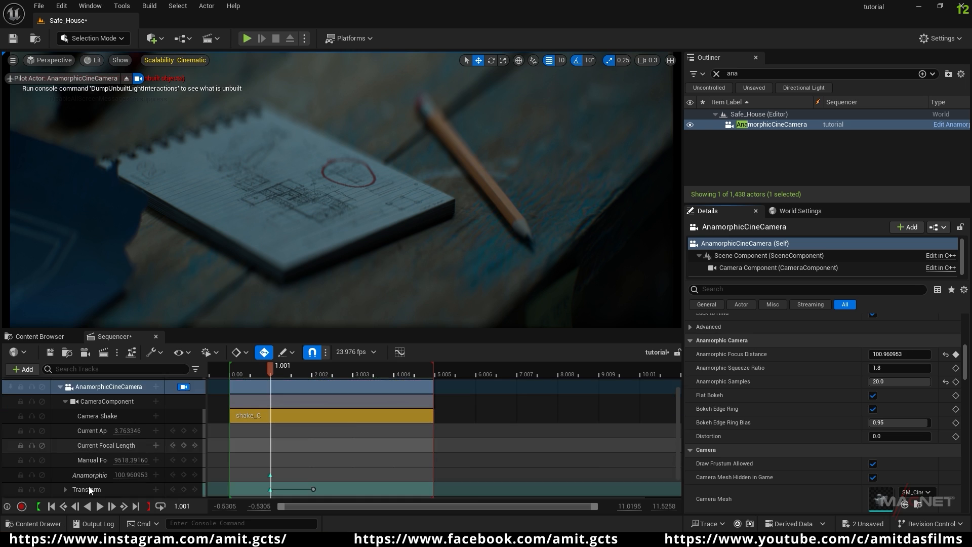
{"action": "scroll", "coordinate": [90, 486], "scroll_direction": "down", "scroll_amount": 1}
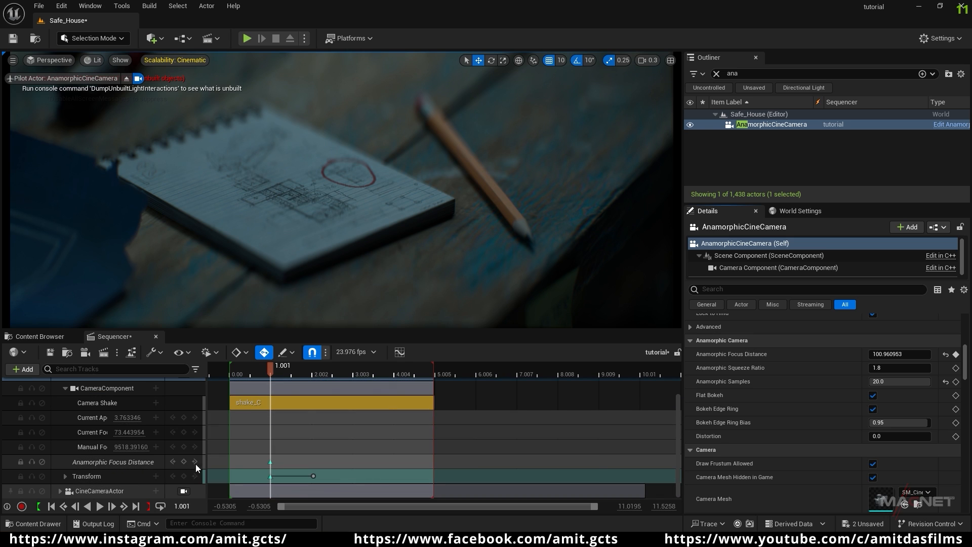
- At about 1.96, set the Anamorphic Focus Distance to about 202.14 to bring the cans and drill into focus
{"action": "left_click", "coordinate": [290, 369]}
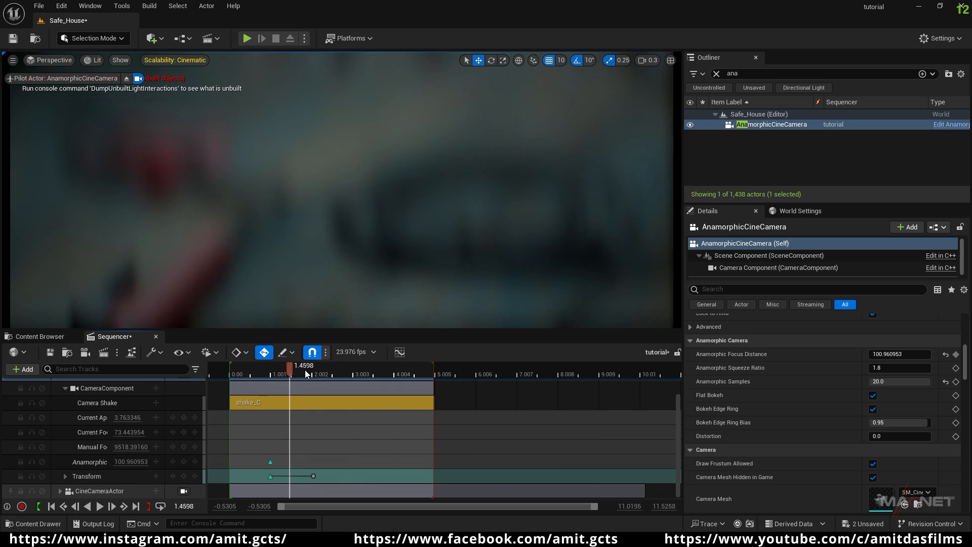
{"action": "left_click", "coordinate": [309, 370]}
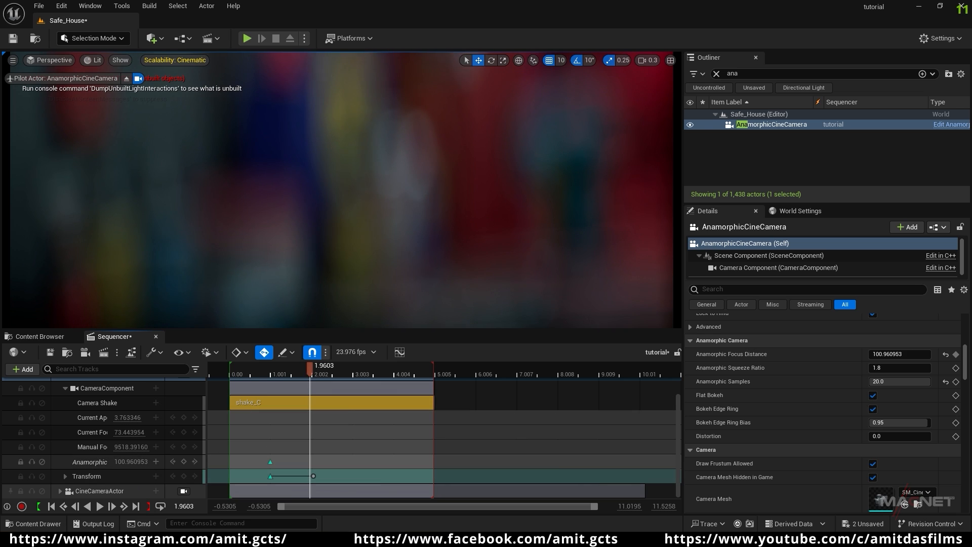
{"action": "left_click_drag", "start_coordinate": [132, 462], "coordinate": [182, 462]}
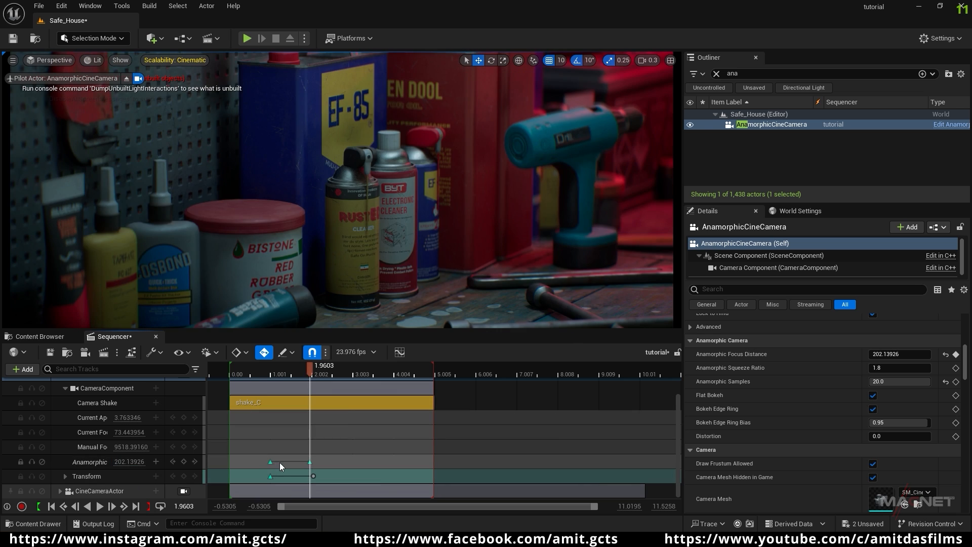
- Change both Anamorphic Focus Distance keys to Cubic (Smart Auto) interpolation and play the shot back from near its start
{"action": "left_click", "coordinate": [309, 462]}
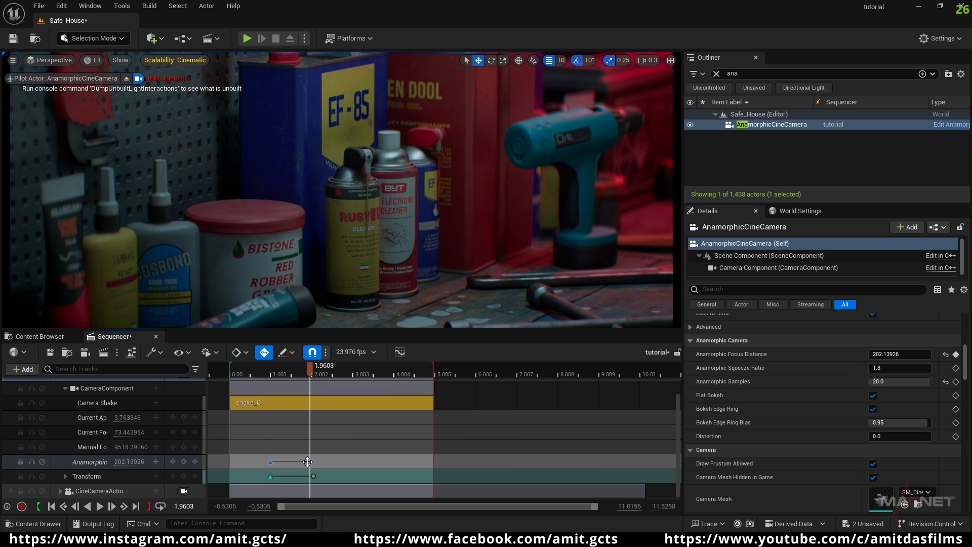
{"action": "right_click", "coordinate": [310, 462]}
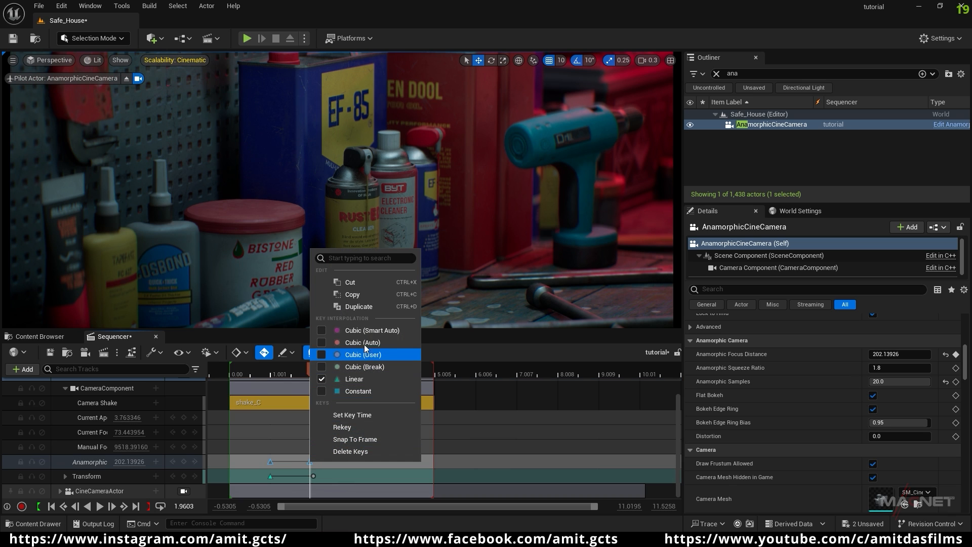
{"action": "left_click", "coordinate": [378, 332]}
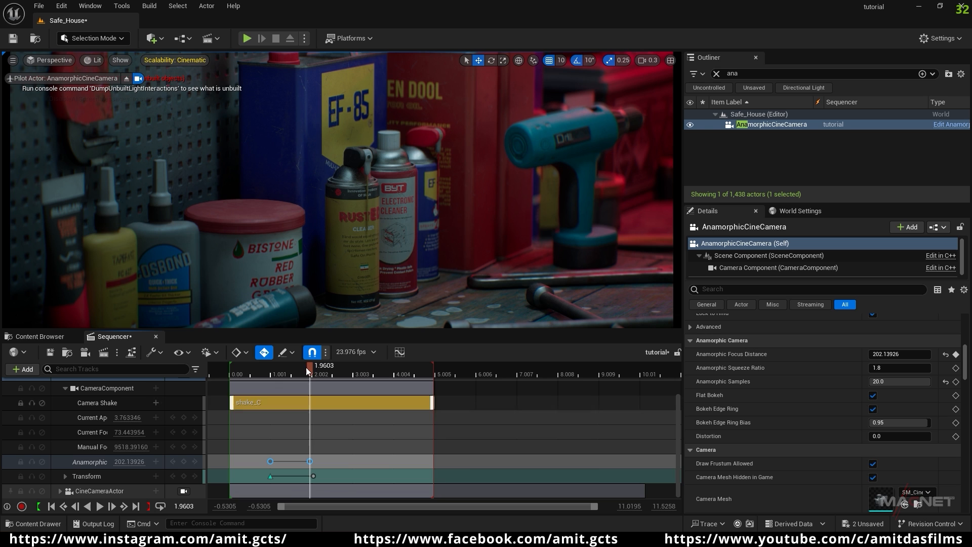
{"action": "left_click_drag", "start_coordinate": [297, 372], "coordinate": [235, 381]}
{"action": "key", "text": "space"}
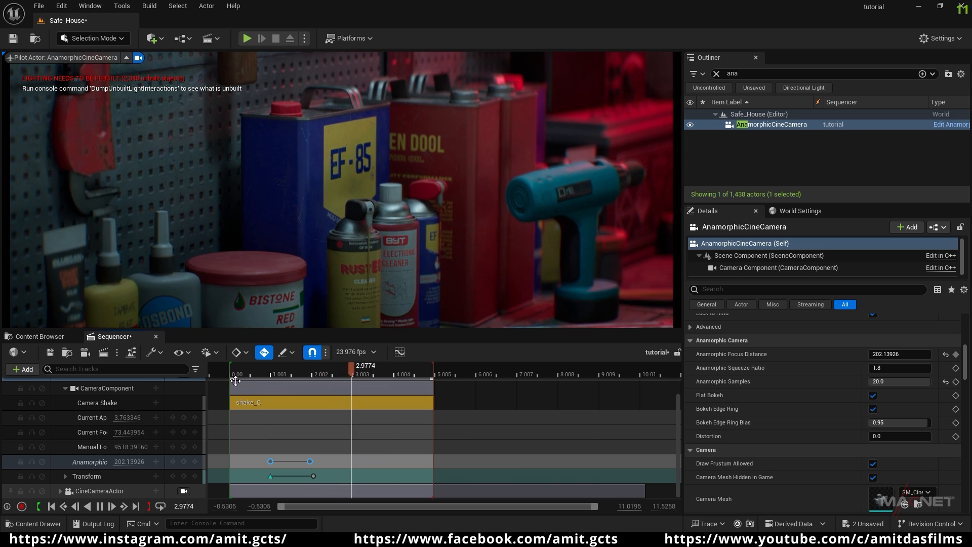
{"action": "key", "text": "space"}
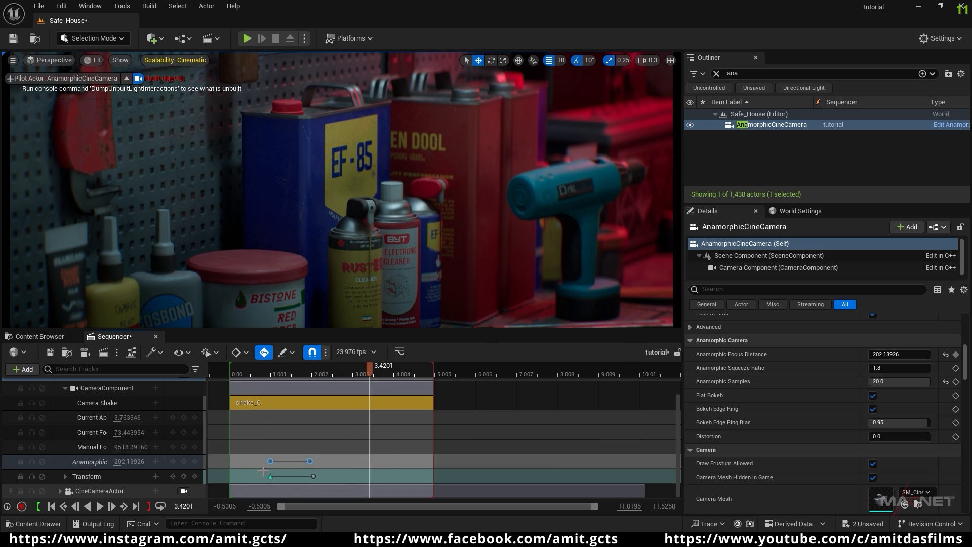
- Change the AnamorphicCineCamera's Transform keys to Cubic (Smart Auto) interpolation and play the shot back from near its start
{"action": "left_click", "coordinate": [312, 478]}
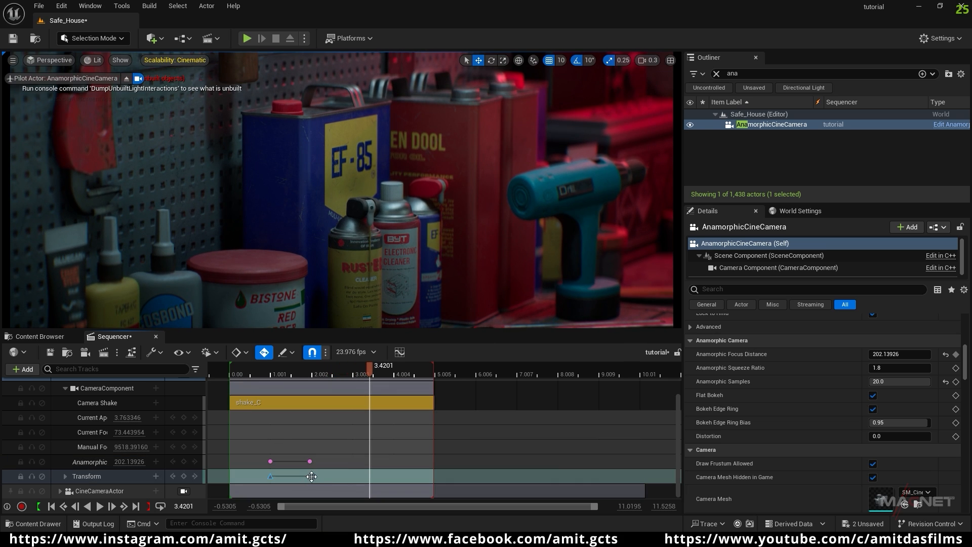
{"action": "right_click", "coordinate": [313, 476]}
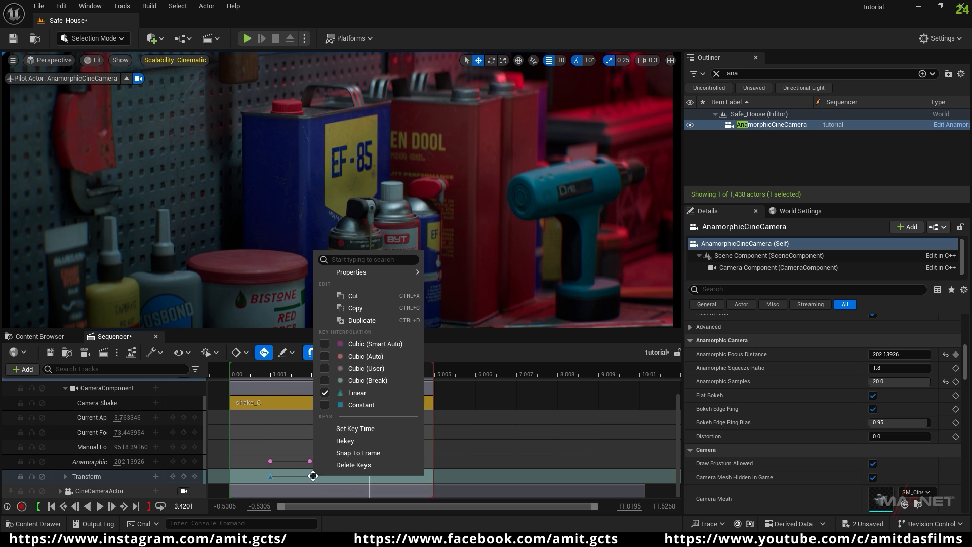
{"action": "left_click", "coordinate": [369, 339]}
{"action": "left_click_drag", "start_coordinate": [371, 369], "coordinate": [245, 391]}
{"action": "key", "text": "space"}
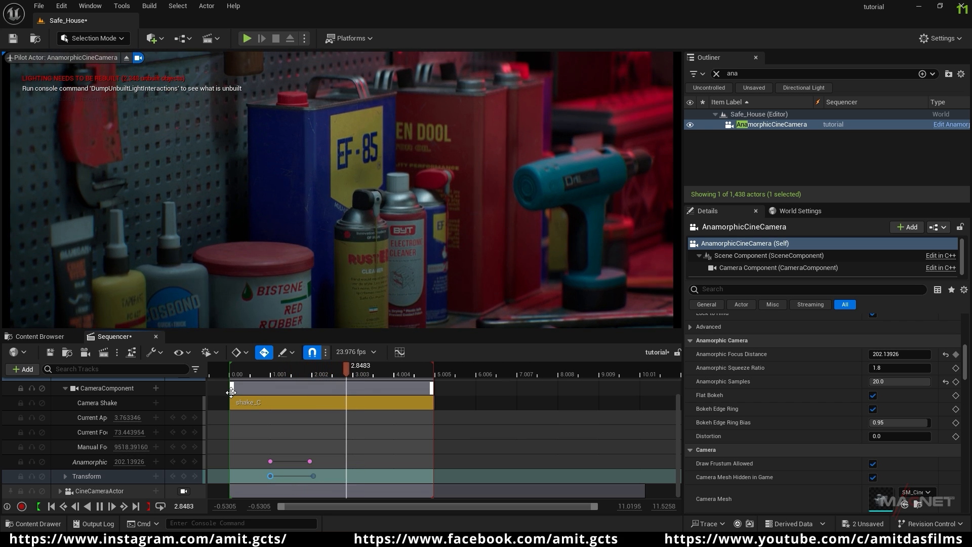
{"action": "key", "text": "space"}
- Move the ending Anamorphic Focus Distance and Transform keys together to about 3.5 to slow the camera move and rack focus
{"action": "left_click_drag", "start_coordinate": [403, 373], "coordinate": [273, 388]}
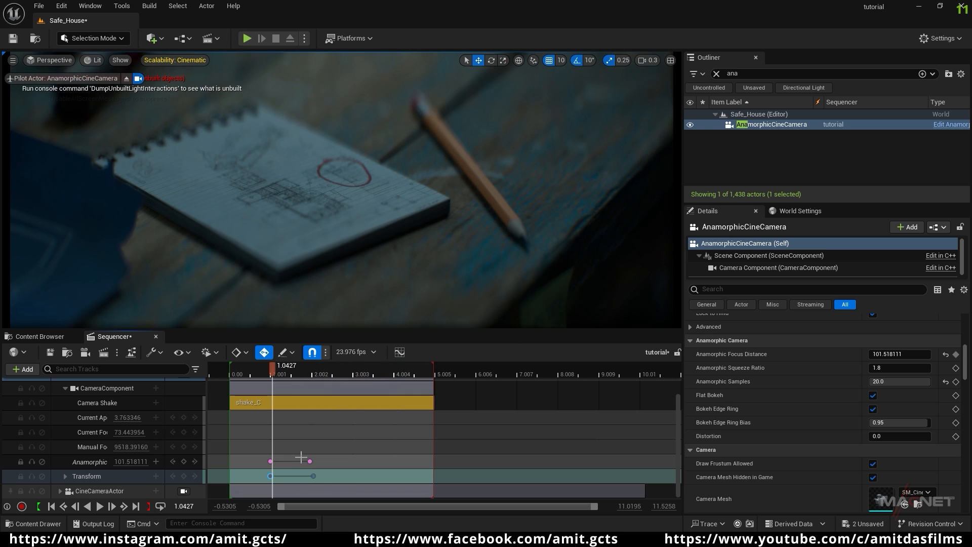
{"action": "left_click_drag", "start_coordinate": [322, 488], "coordinate": [303, 458]}
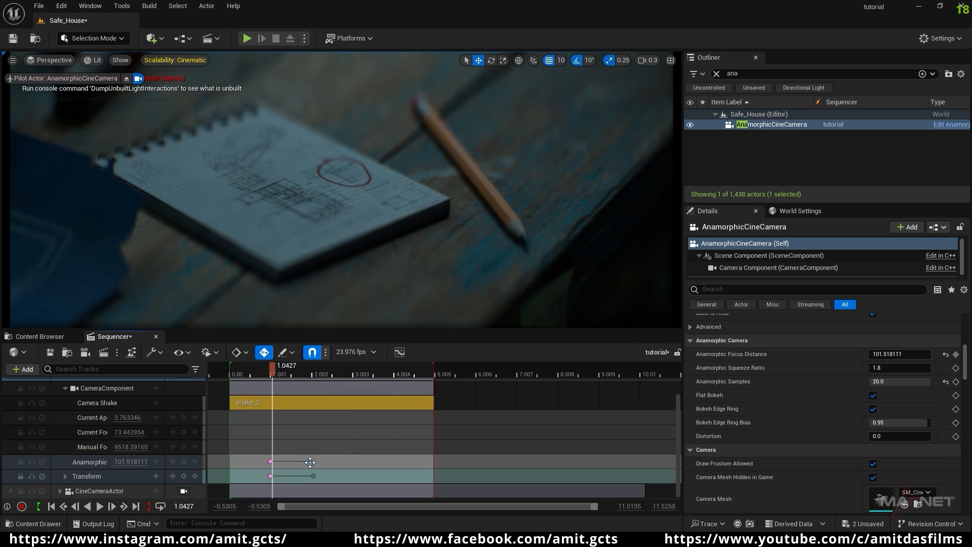
{"action": "left_click_drag", "start_coordinate": [316, 464], "coordinate": [375, 461]}
{"action": "left_click", "coordinate": [272, 376]}
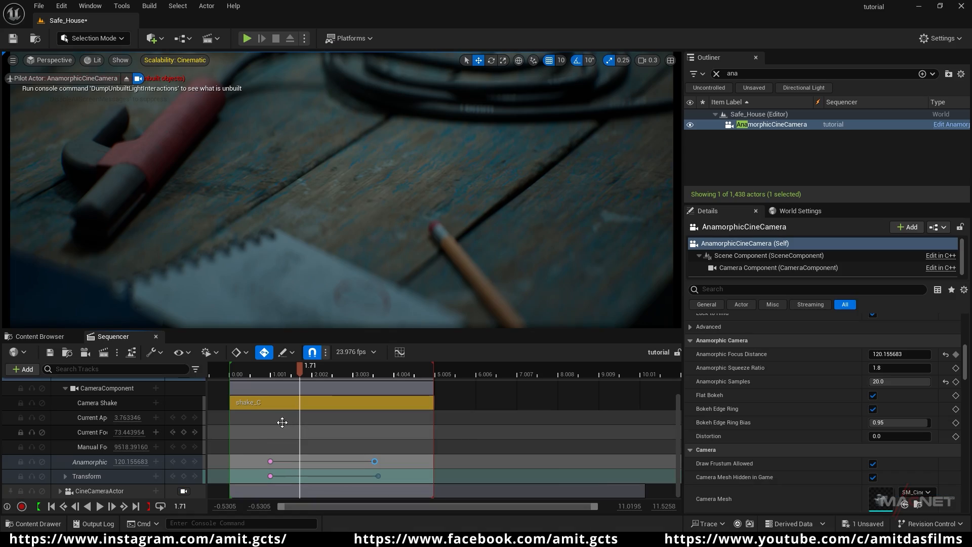
- Remove the AnamorphicCineCamera from the sequence and switch the viewport to look through the CineCameraActor
{"action": "scroll", "coordinate": [104, 423], "scroll_direction": "up", "scroll_amount": 3}
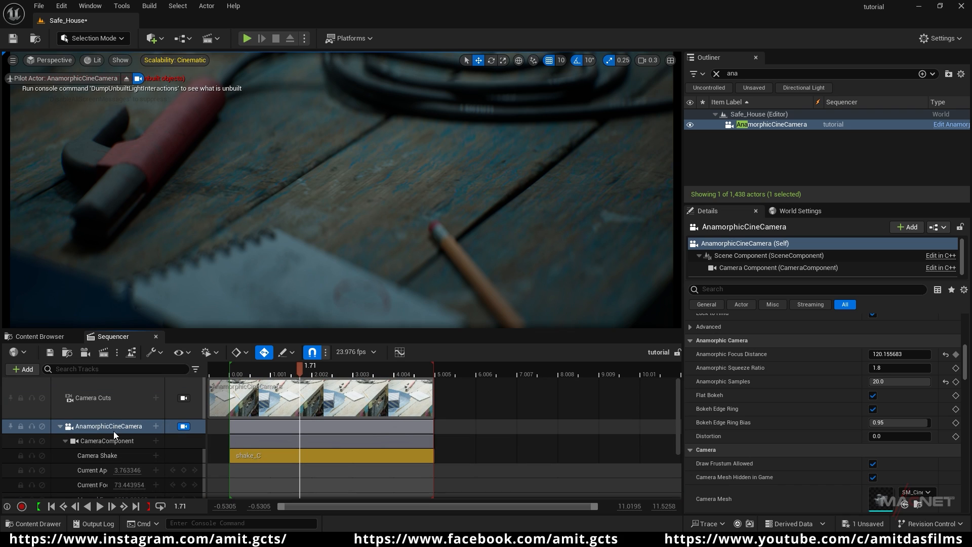
{"action": "left_click", "coordinate": [115, 429]}
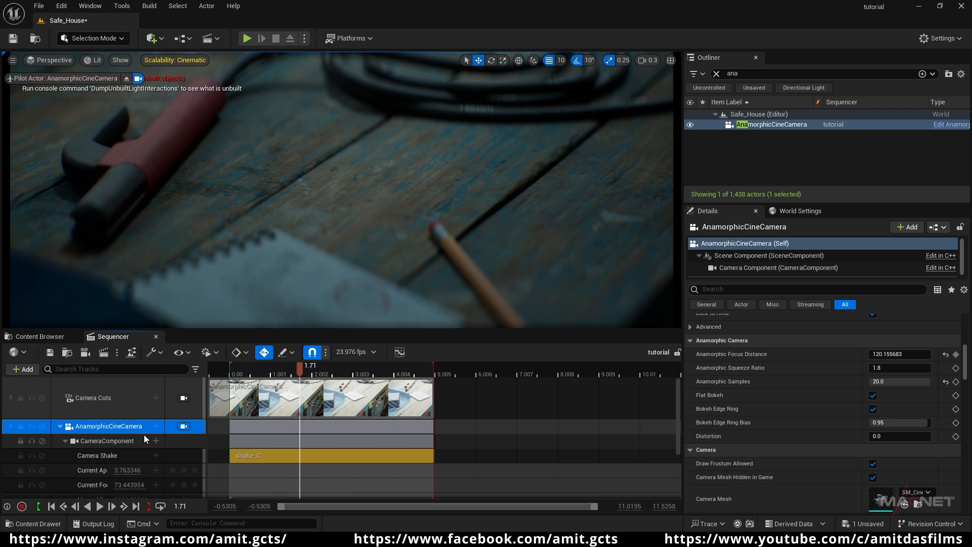
{"action": "key", "text": "Delete"}
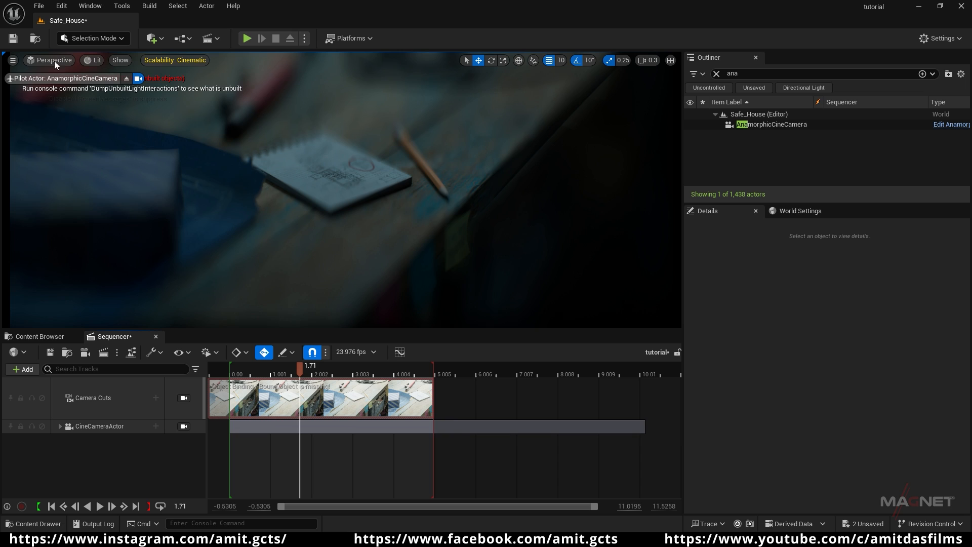
{"action": "left_click", "coordinate": [60, 61]}
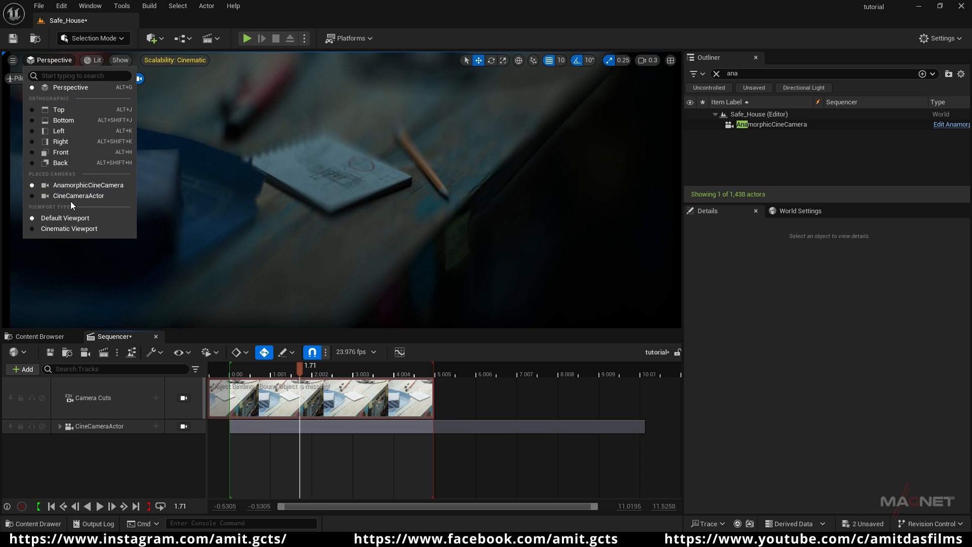
{"action": "left_click", "coordinate": [86, 196]}
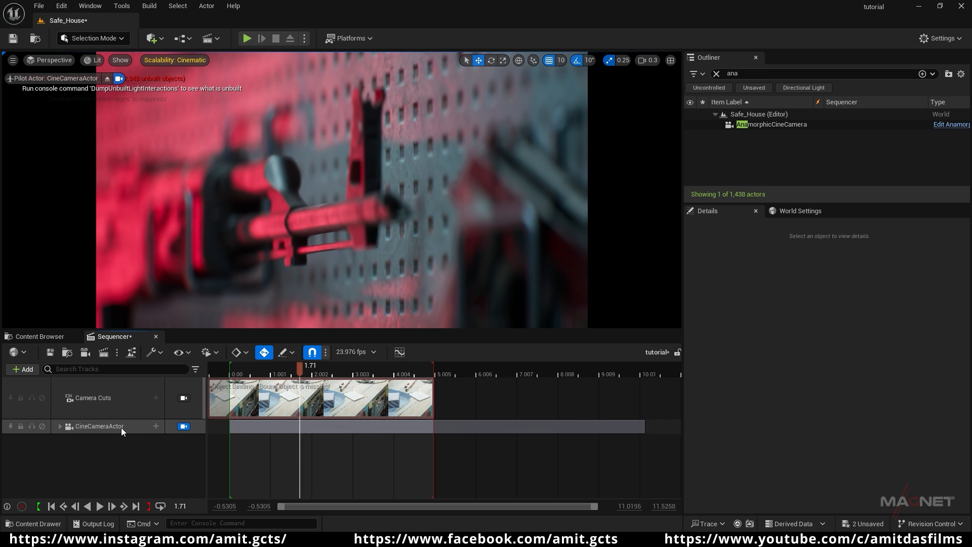
- Replace the broken Camera Cuts section with one bound to the CineCameraActor, extending its start back past frame 0
{"action": "left_click", "coordinate": [279, 397]}
{"action": "key", "text": "Delete"}
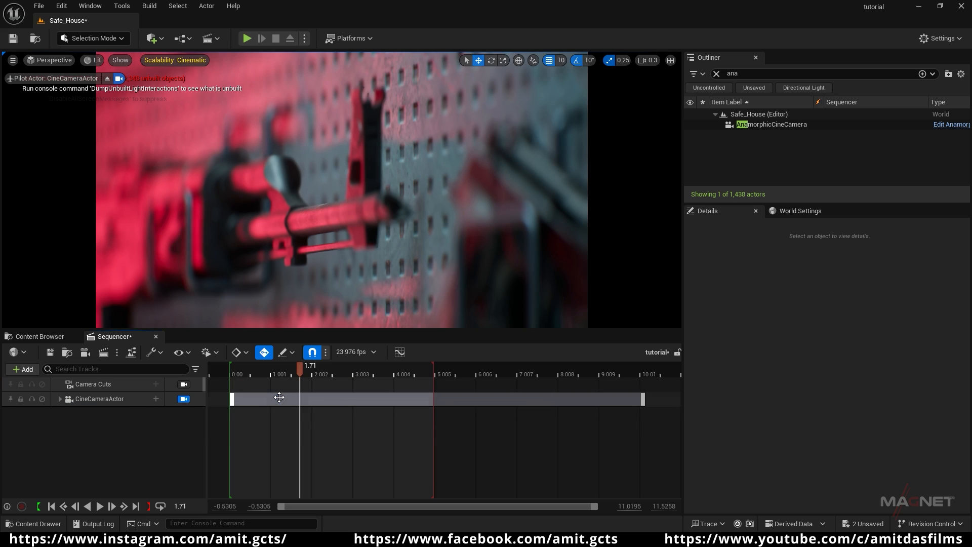
{"action": "left_click", "coordinate": [156, 384]}
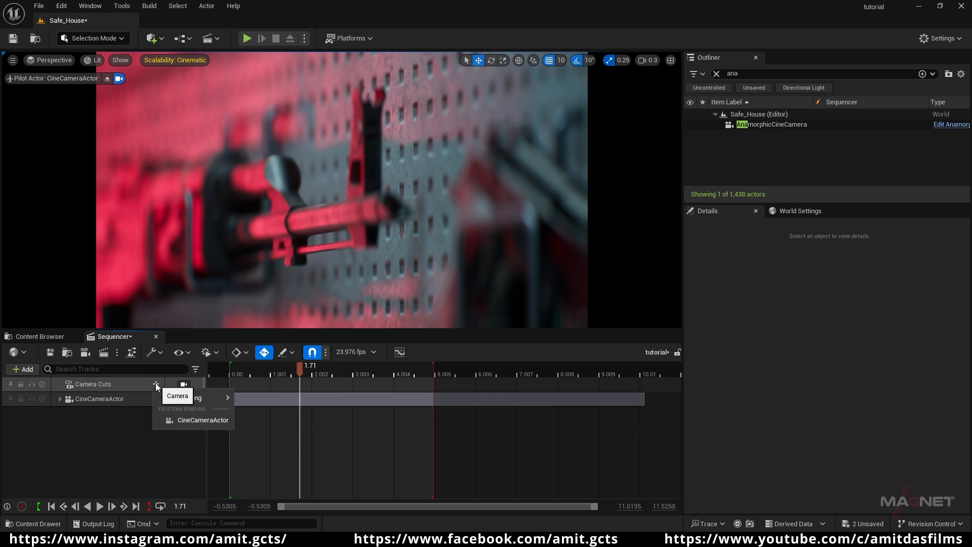
{"action": "left_click", "coordinate": [206, 420]}
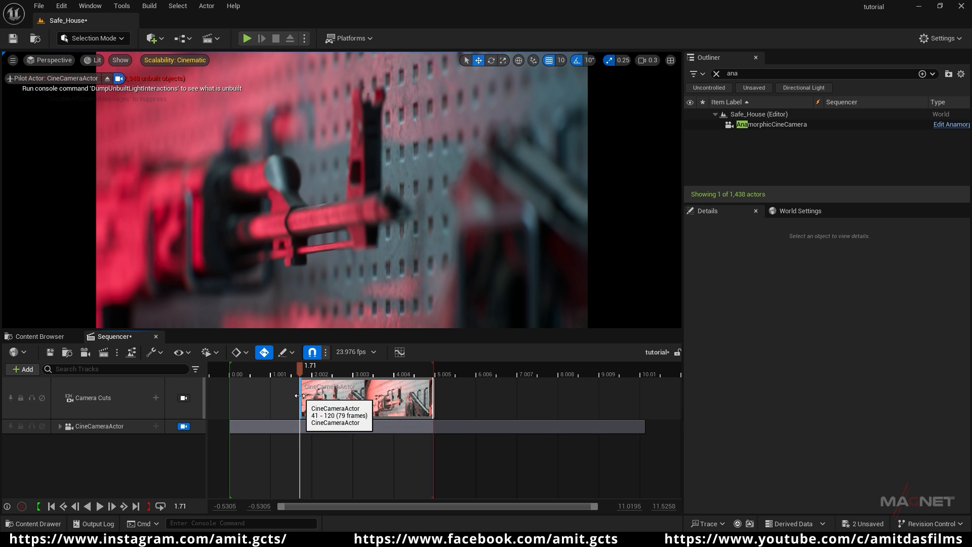
{"action": "left_click_drag", "start_coordinate": [300, 395], "coordinate": [210, 398]}
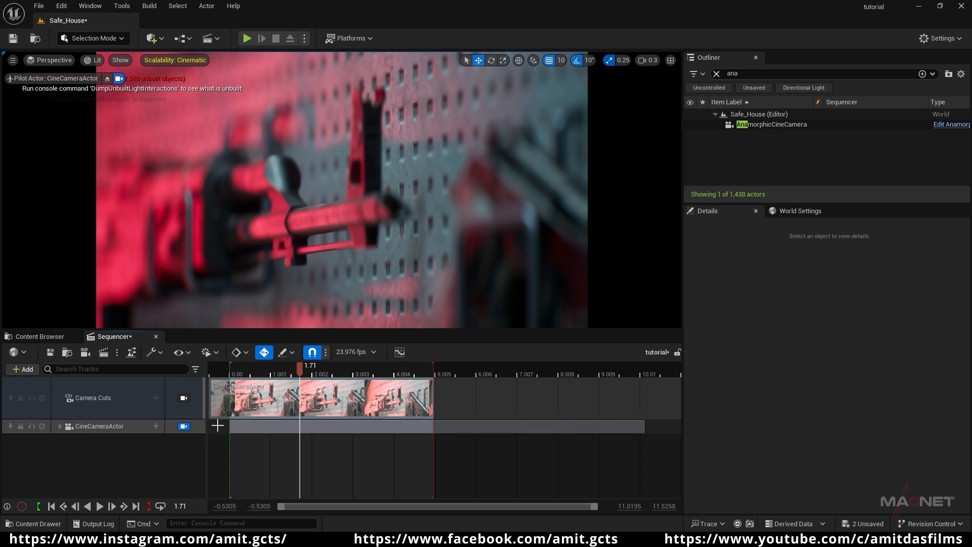
- Delete the CineCameraActor's existing Relative Offset and Transform keyframes at the start and end of the shot
{"action": "left_click", "coordinate": [59, 426]}
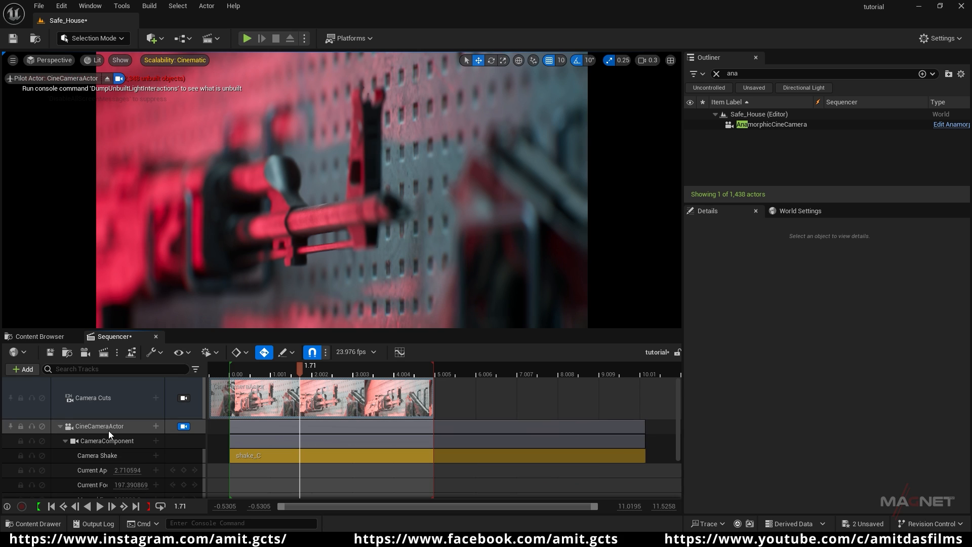
{"action": "scroll", "coordinate": [108, 431], "scroll_direction": "down", "scroll_amount": 2}
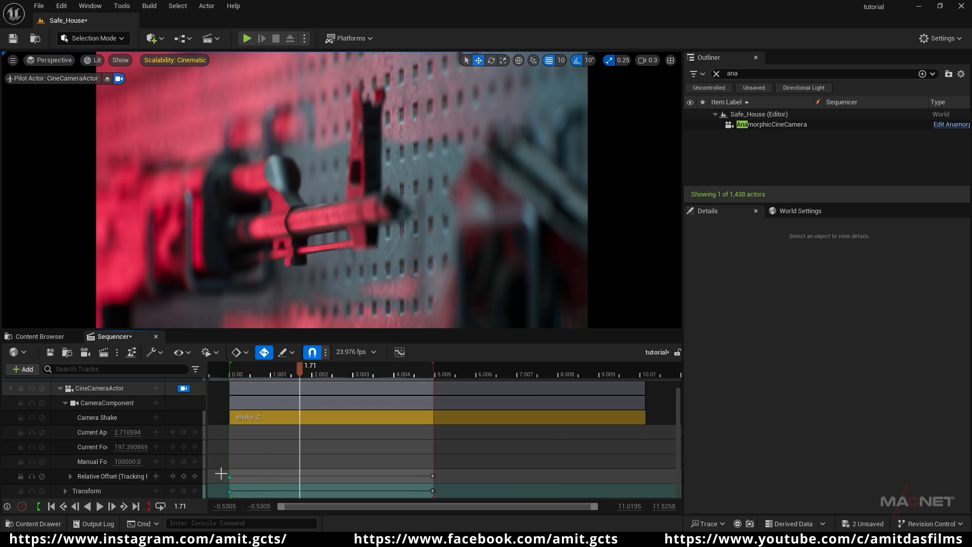
{"action": "left_click_drag", "start_coordinate": [222, 475], "coordinate": [445, 495]}
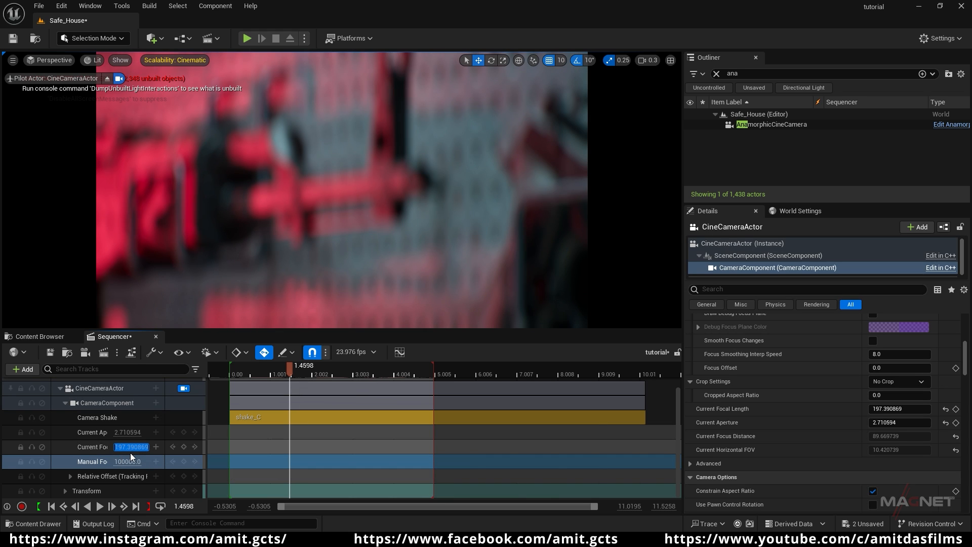
- Set the CineCameraActor's Current Focal Length to 12 and fly the camera around to look along the tool-covered workbench
{"action": "type", "text": "12"}
{"action": "key", "text": "Return"}
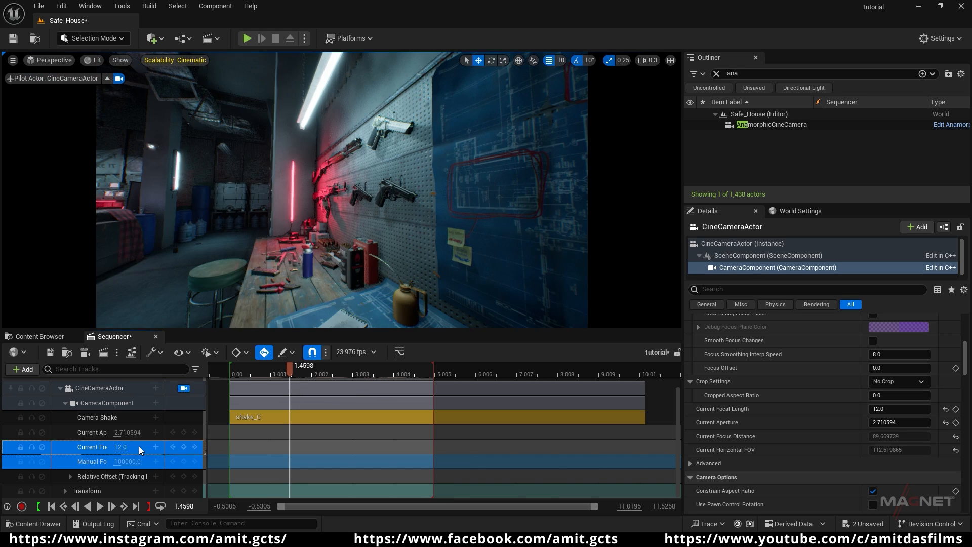
{"action": "key", "text": "w"}
{"action": "scroll", "coordinate": [341, 190], "scroll_direction": "up", "scroll_amount": 4}
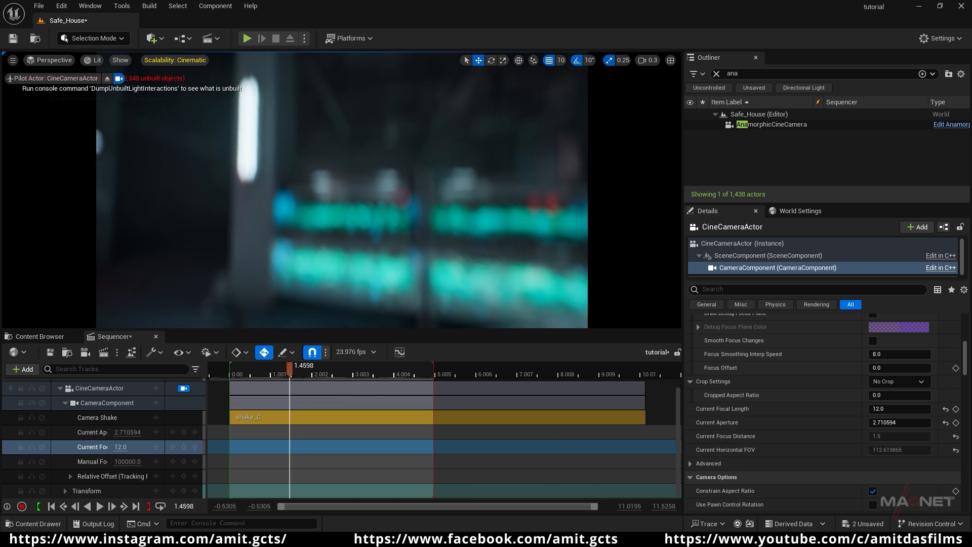
{"action": "key", "text": "w"}
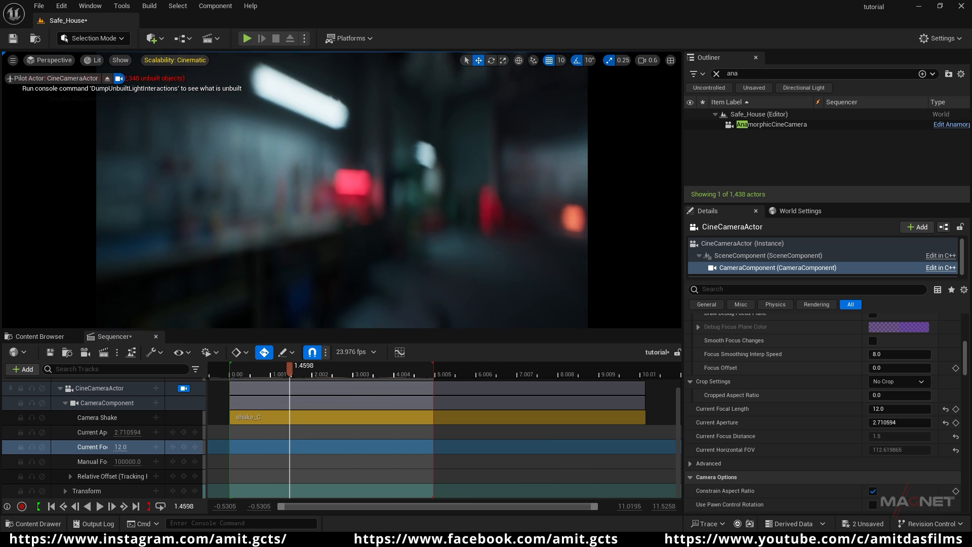
{"action": "right_click_drag", "start_coordinate": [375, 260], "coordinate": [405, 266]}
- Change the CameraComponent's Focus Method from Tracking to Manual
{"action": "left_click", "coordinate": [108, 402]}
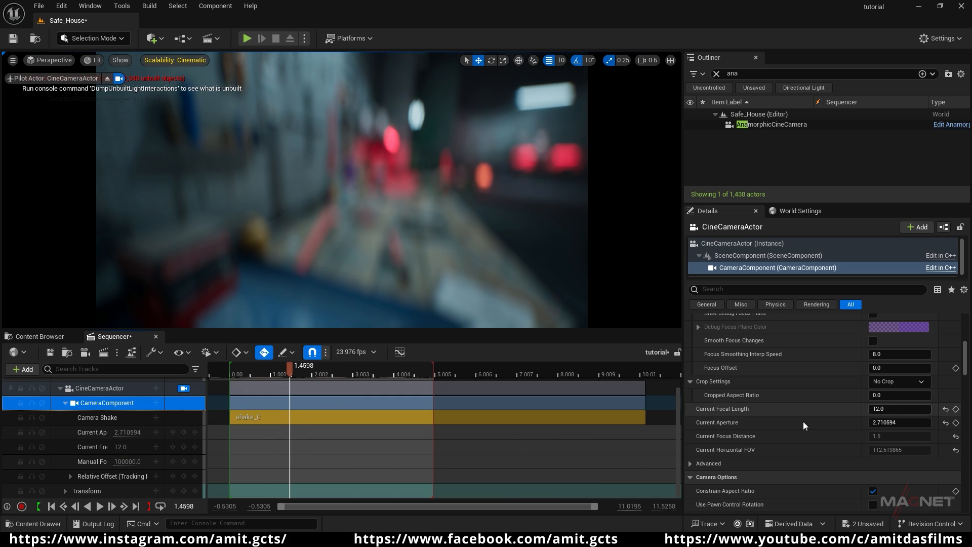
{"action": "scroll", "coordinate": [788, 411], "scroll_direction": "up", "scroll_amount": 4}
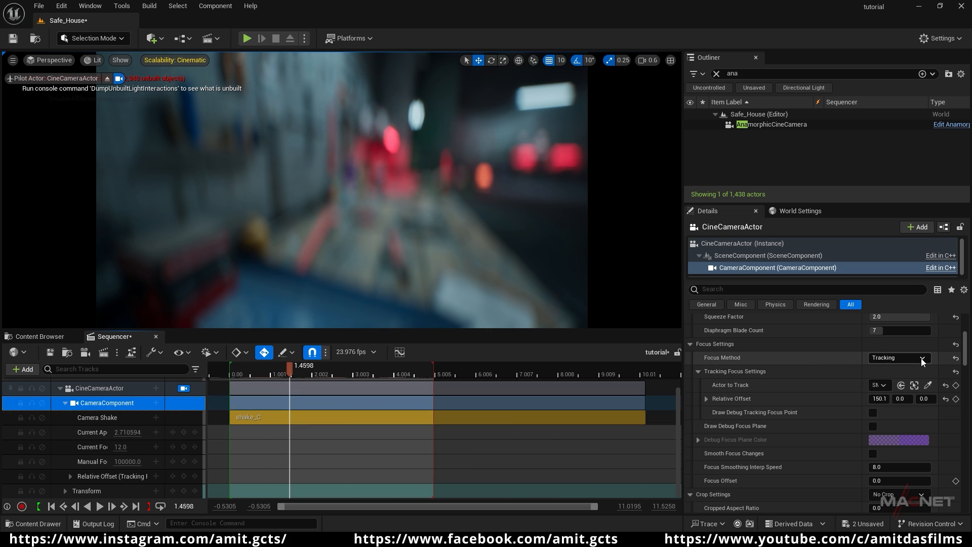
{"action": "left_click", "coordinate": [896, 358]}
{"action": "left_click", "coordinate": [886, 377]}
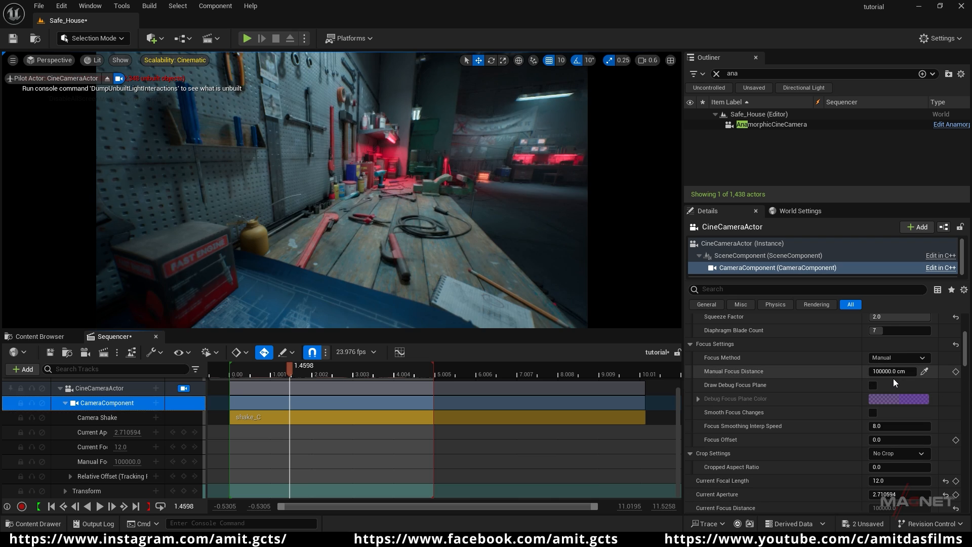
- At about 0.67, reframe the CineCameraActor low over the workbench, close to the coiled cable and red-handled tool
{"action": "mouse_move", "coordinate": [259, 368]}
{"action": "left_mouse_down"}
{"action": "mouse_move", "coordinate": [278, 370]}
{"action": "mouse_move", "coordinate": [256, 371]}
{"action": "left_mouse_up"}
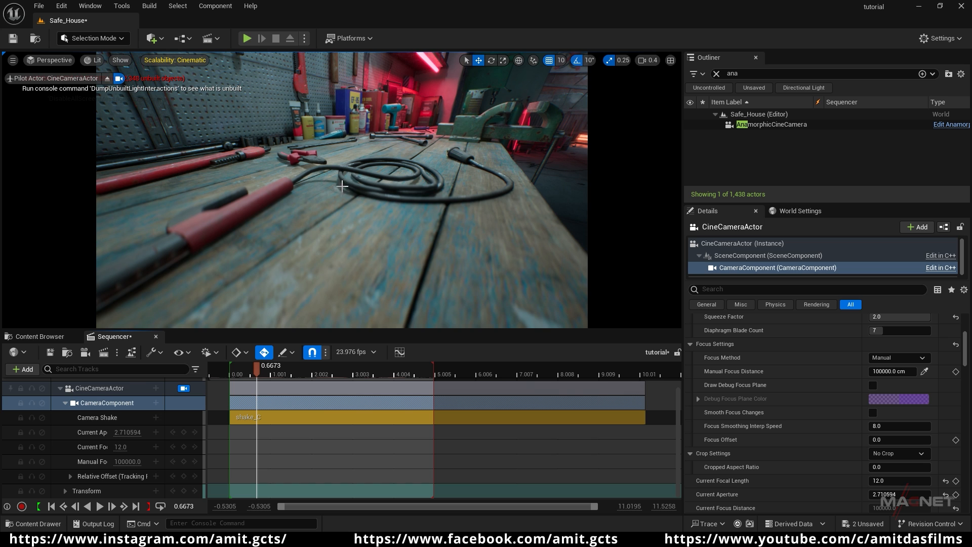
{"action": "mouse_move", "coordinate": [284, 198]}
{"action": "right_mouse_down"}
{"action": "mouse_move", "coordinate": [282, 223]}
{"action": "mouse_move", "coordinate": [294, 223]}
{"action": "mouse_move", "coordinate": [284, 208]}
{"action": "mouse_move", "coordinate": [284, 223]}
{"action": "mouse_move", "coordinate": [285, 210]}
{"action": "right_mouse_up"}
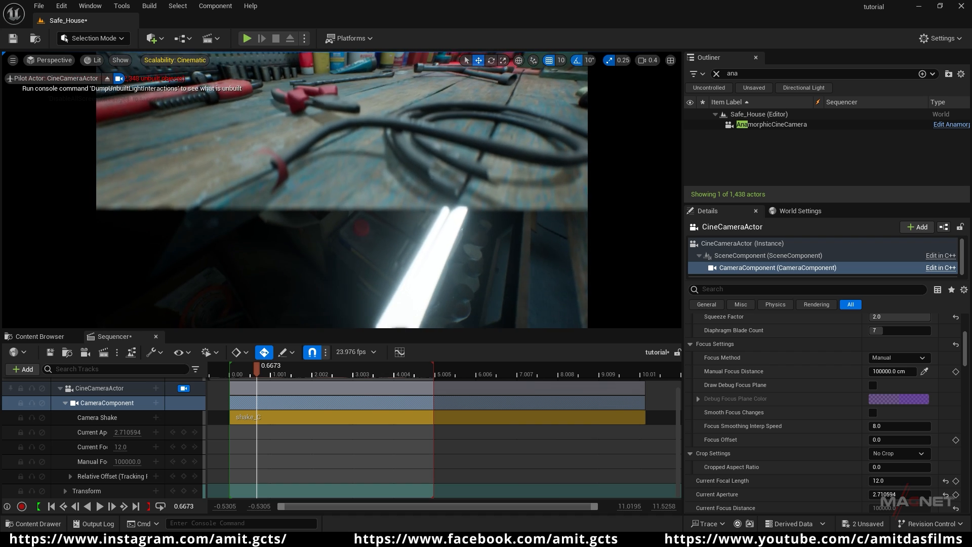
{"action": "mouse_move", "coordinate": [285, 210]}
{"action": "right_mouse_down"}
{"action": "mouse_move", "coordinate": [285, 220]}
{"action": "mouse_move", "coordinate": [286, 210]}
{"action": "right_mouse_up"}
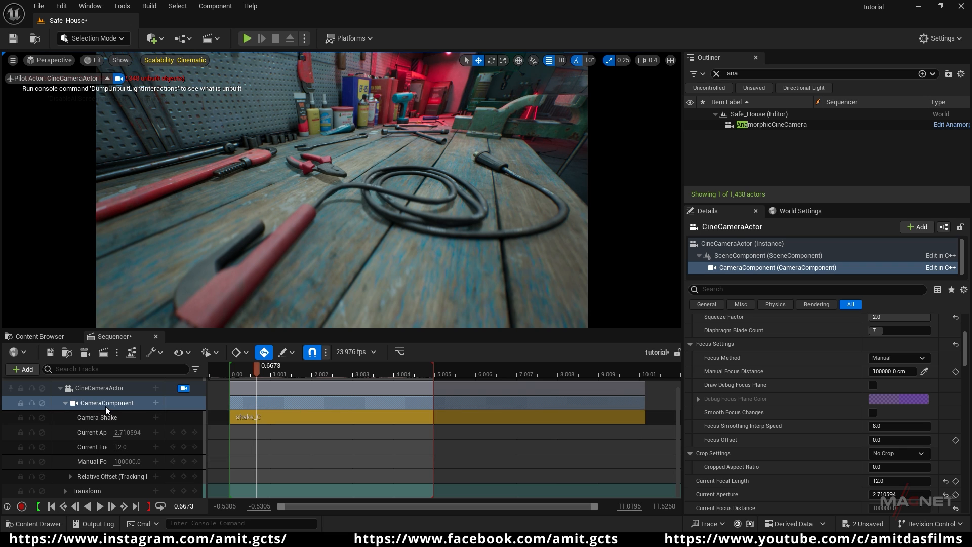
{"action": "right_click_drag", "start_coordinate": [324, 202], "coordinate": [332, 228]}
{"action": "scroll", "coordinate": [323, 204], "scroll_direction": "down", "scroll_amount": 3}
{"action": "key", "text": "w"}
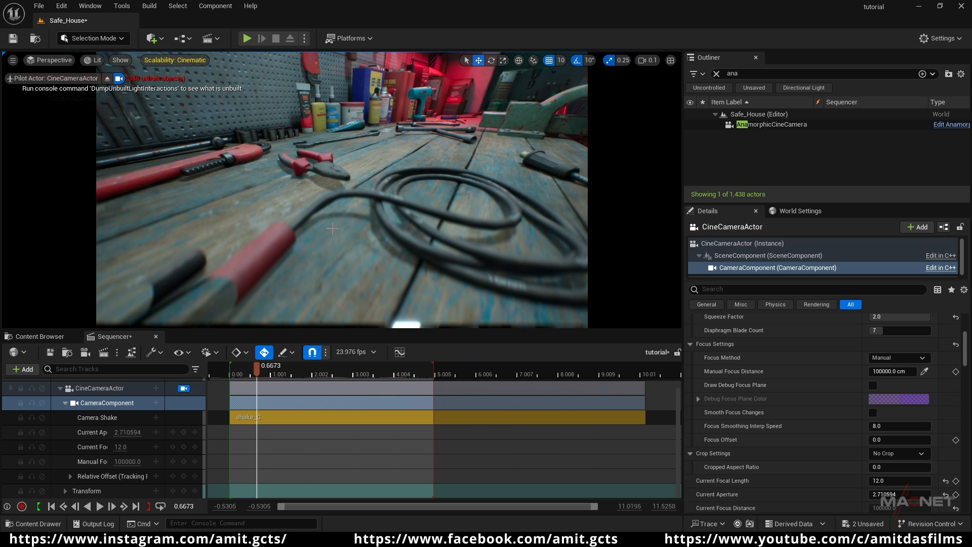
- Enable the CameraComponent's Custom Near Clipping Plane in the advanced camera settings and set it to 0.00001
{"action": "left_click", "coordinate": [115, 403]}
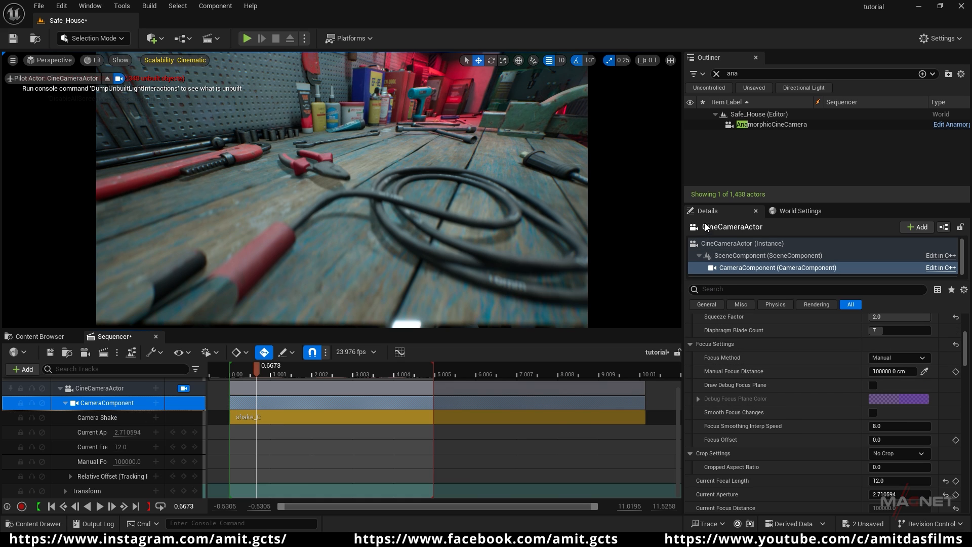
{"action": "scroll", "coordinate": [778, 385], "scroll_direction": "up", "scroll_amount": 5}
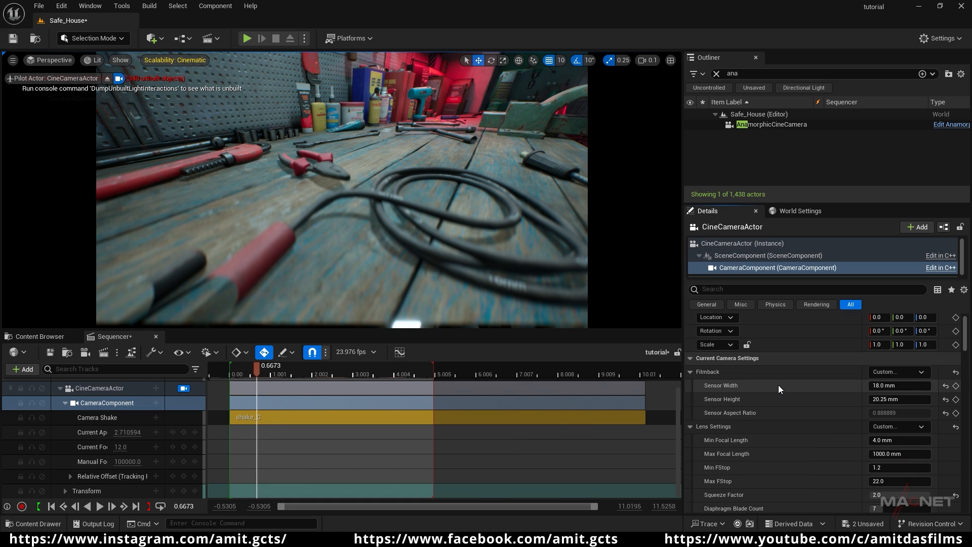
{"action": "scroll", "coordinate": [776, 385], "scroll_direction": "down", "scroll_amount": 6}
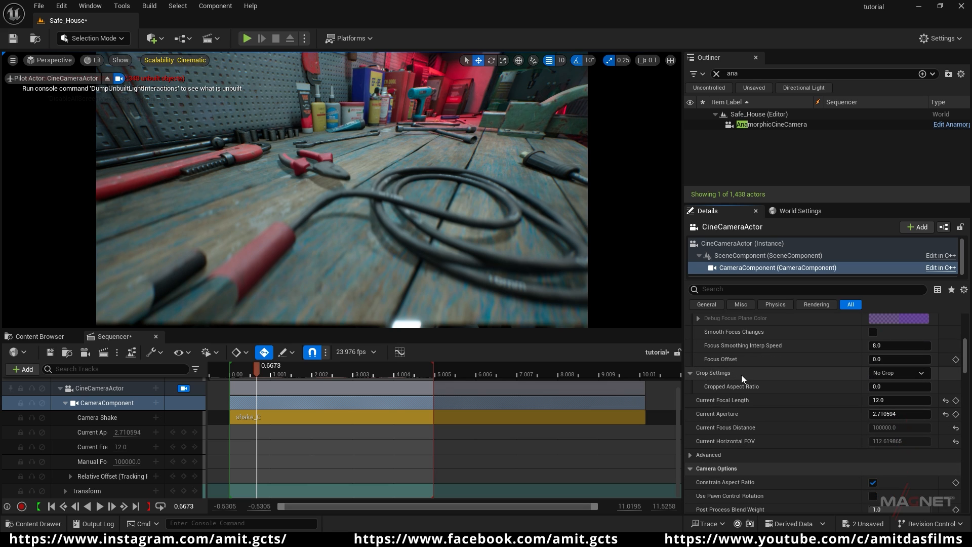
{"action": "left_click", "coordinate": [690, 455]}
{"action": "scroll", "coordinate": [756, 435], "scroll_direction": "down", "scroll_amount": 3}
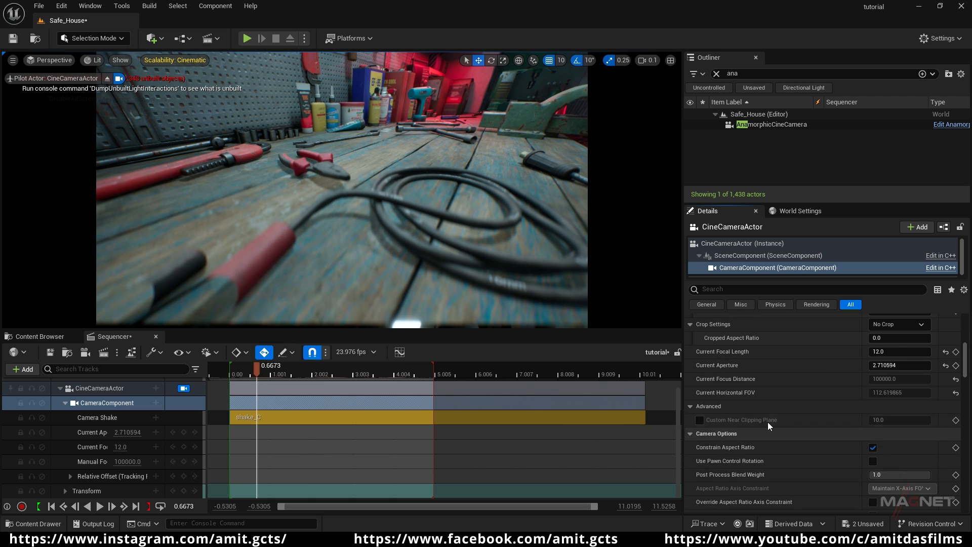
{"action": "left_click", "coordinate": [700, 420]}
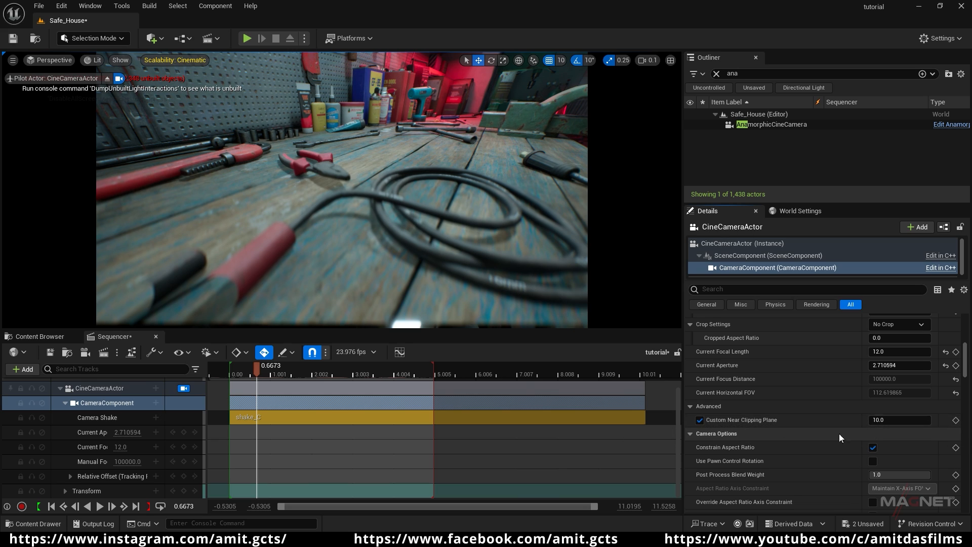
{"action": "left_click", "coordinate": [879, 420]}
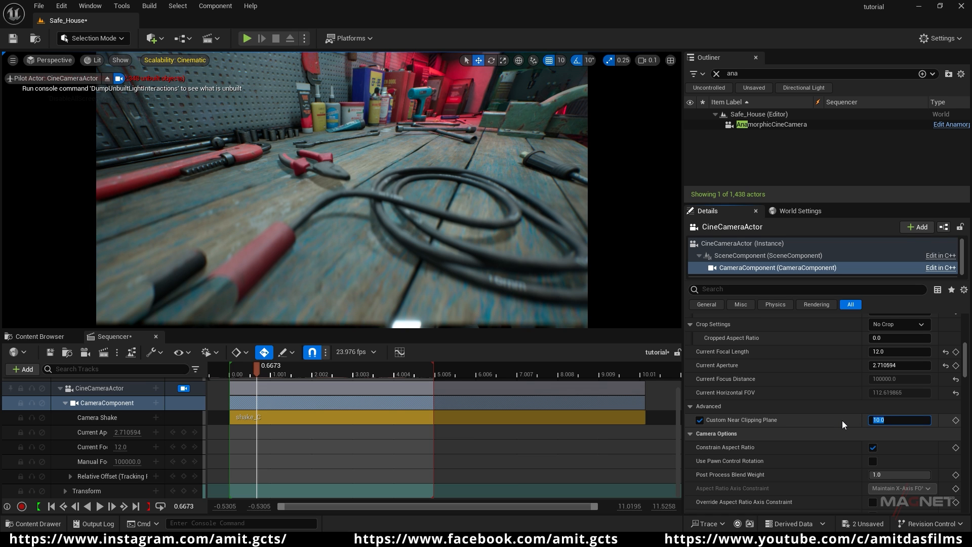
{"action": "type", "text": "0.00001"}
{"action": "key", "text": "Return"}
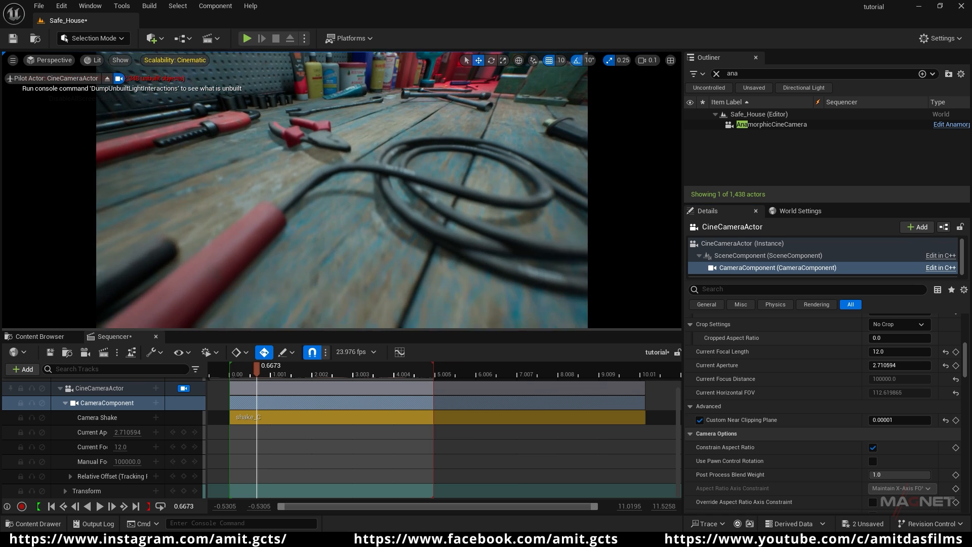
- Reframe the CineCameraActor close to the coiled cable and red-handled tool, looking across the workbench toward the pegboard
{"action": "key", "text": "w"}
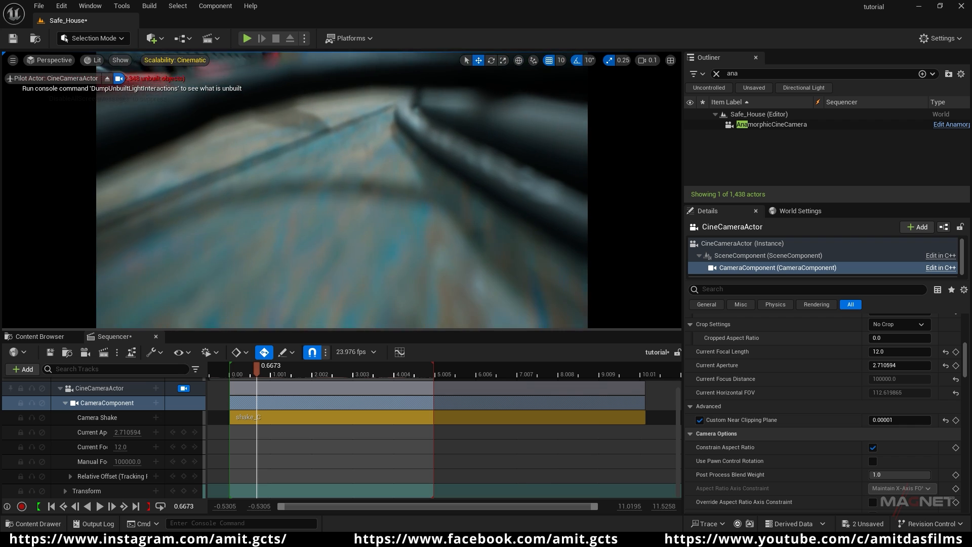
{"action": "right_click_drag", "start_coordinate": [341, 190], "coordinate": [349, 172]}
{"action": "key", "text": "s"}
{"action": "key", "text": "a"}
{"action": "right_click_drag", "start_coordinate": [435, 170], "coordinate": [436, 169]}
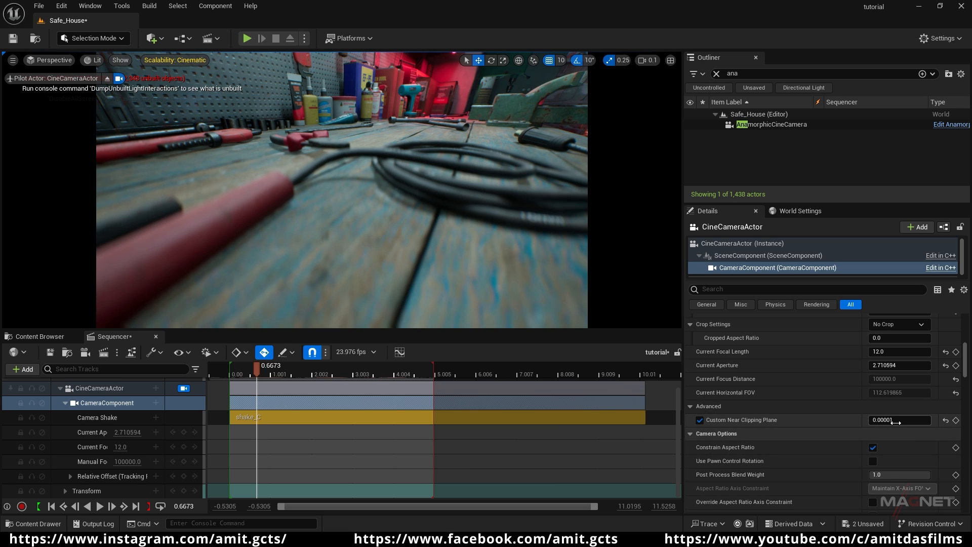
{"action": "right_click_drag", "start_coordinate": [342, 190], "coordinate": [282, 181]}
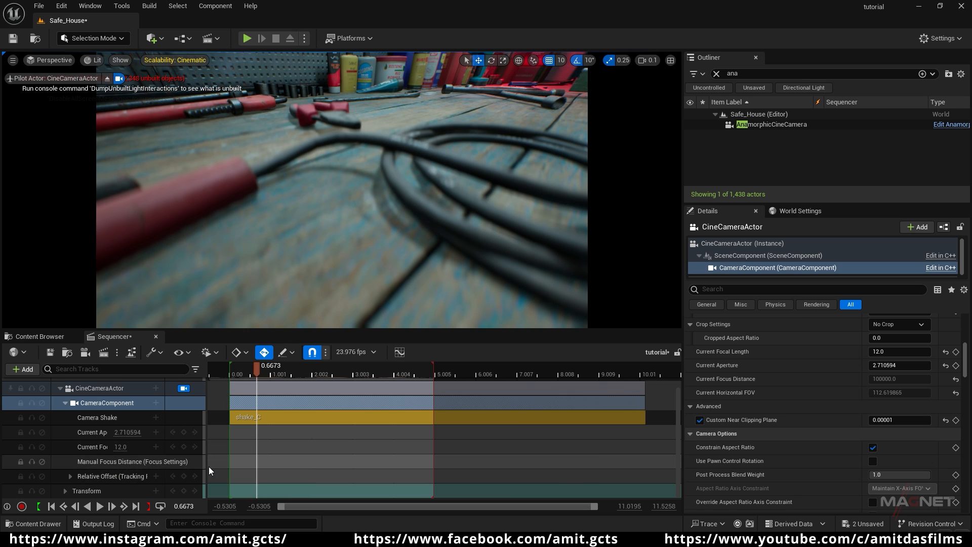
- Reduce the Manual Focus Distance to about 14.39 and lower the camera almost to the wooden surface, level with the coiled cable
{"action": "left_click_drag", "start_coordinate": [132, 461], "coordinate": [112, 461]}
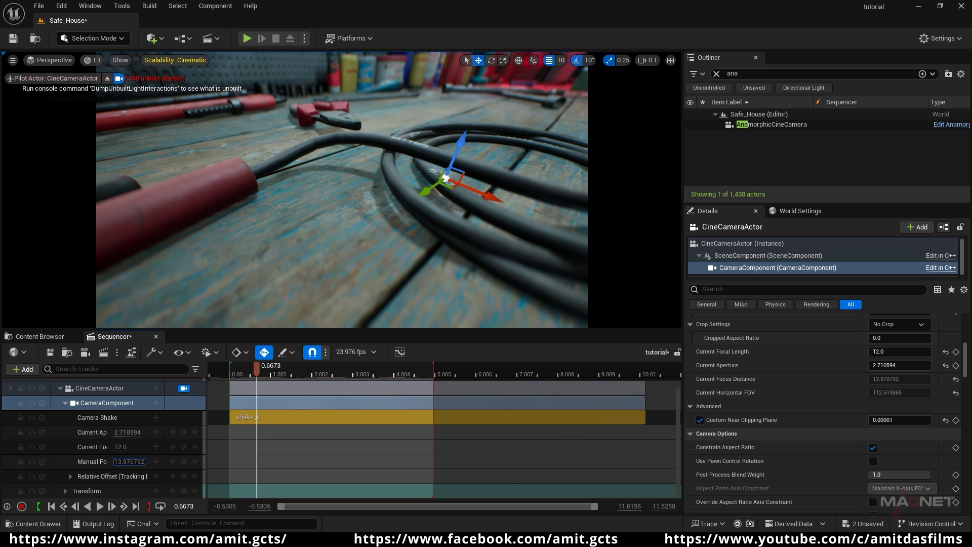
{"action": "right_click_drag", "start_coordinate": [342, 190], "coordinate": [387, 177]}
{"action": "right_click_drag", "start_coordinate": [355, 213], "coordinate": [346, 147]}
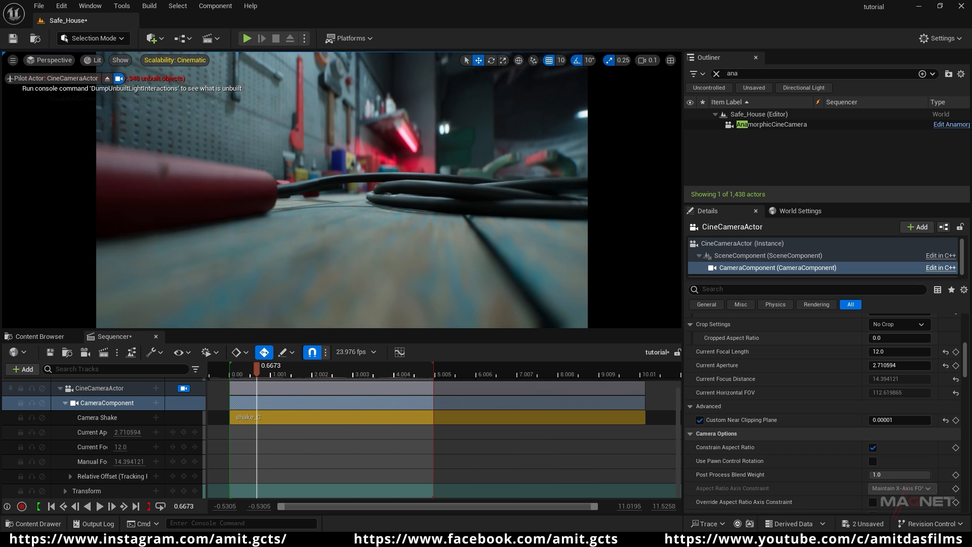
- Key the camera's Transform at 0.00, and at 4.9583 fly it forward along the workbench past the cable
{"action": "left_click", "coordinate": [56, 508]}
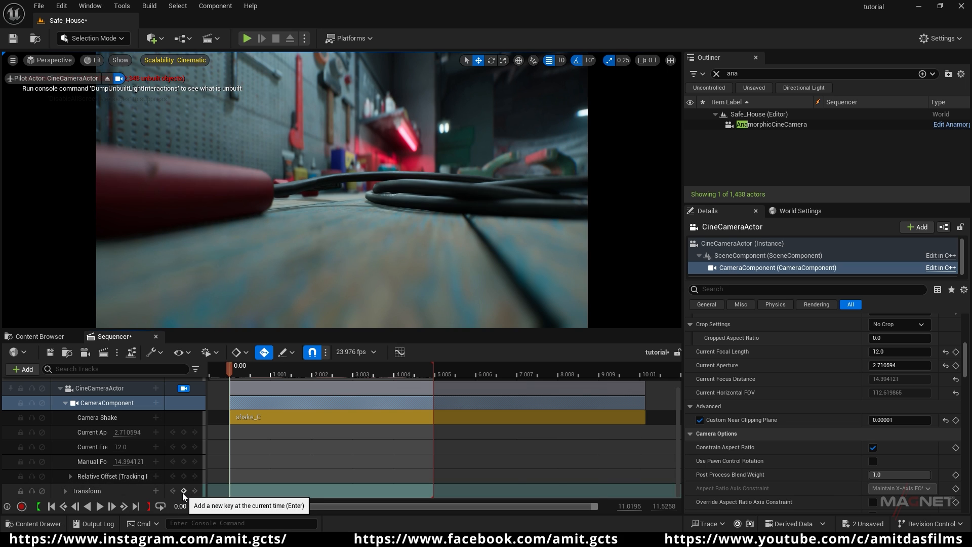
{"action": "left_click", "coordinate": [136, 506]}
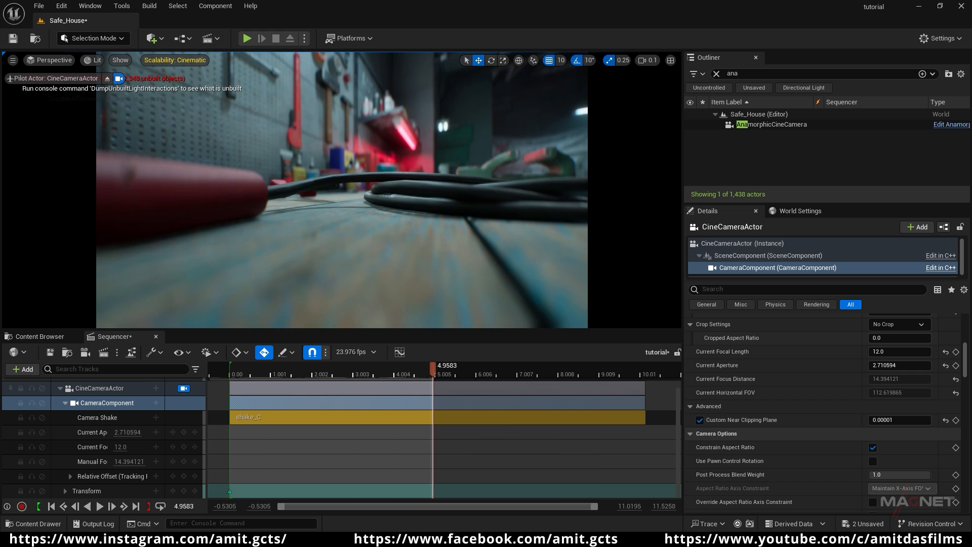
{"action": "key", "text": "w"}
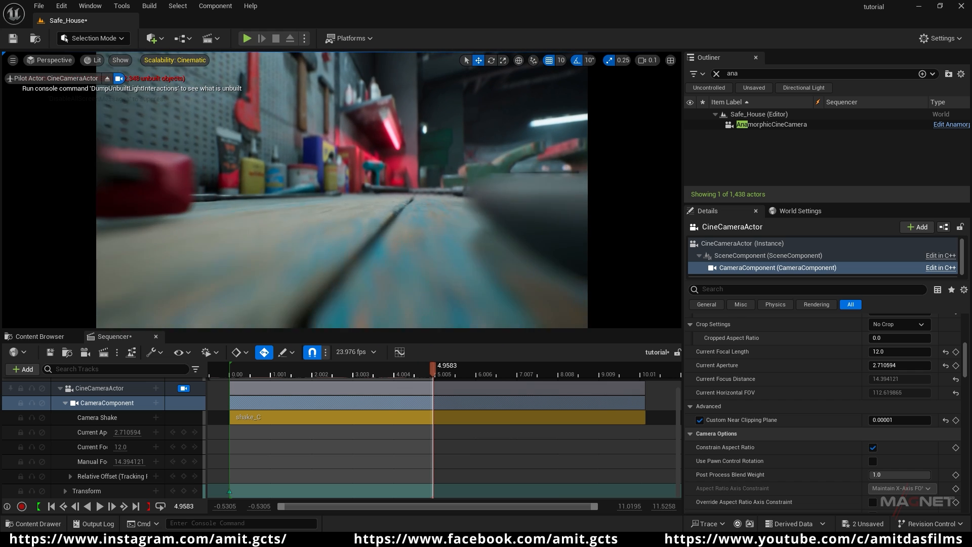
{"action": "key", "text": "w"}
{"action": "key", "text": "s"}
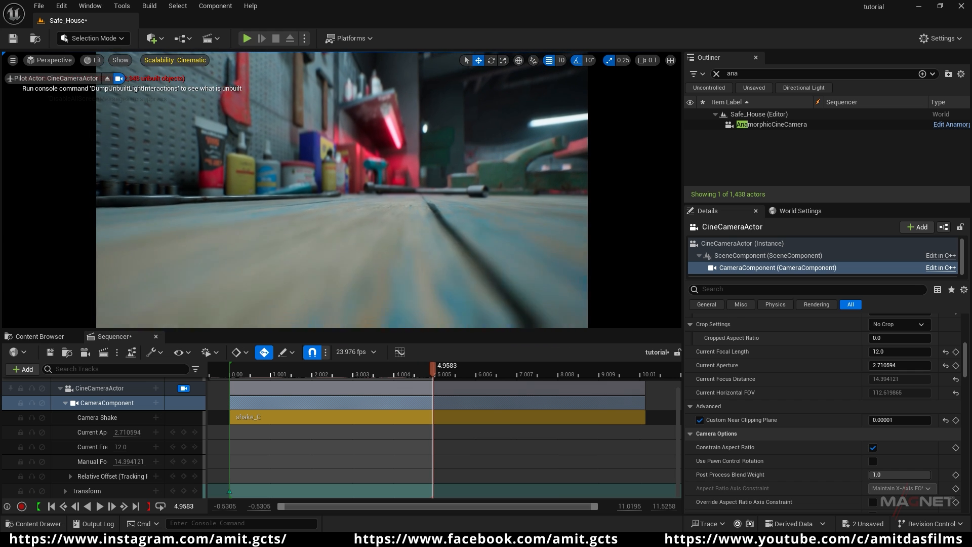
- Play the workbench move from the start and delete both of its Transform keys
{"action": "left_click_drag", "start_coordinate": [428, 369], "coordinate": [238, 386]}
{"action": "key", "text": "space"}
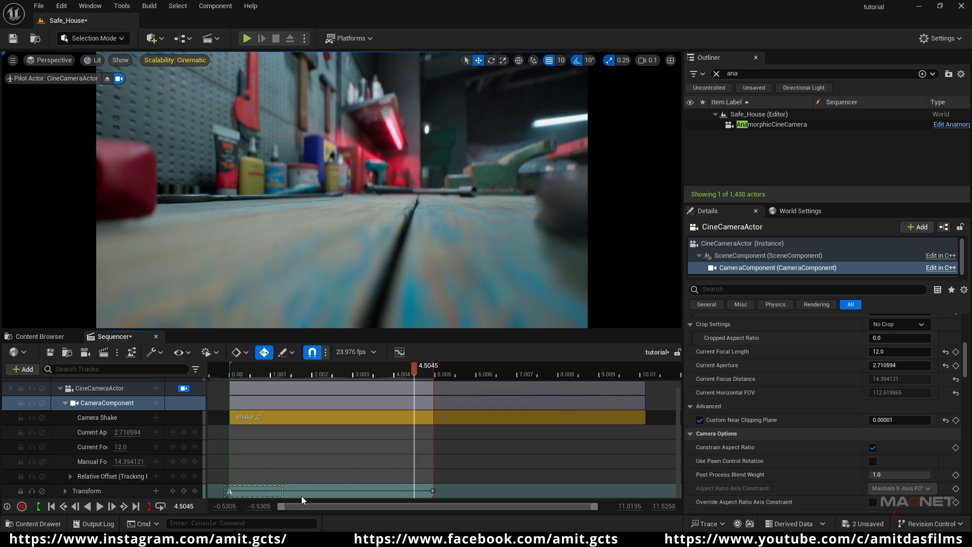
{"action": "left_click_drag", "start_coordinate": [464, 497], "coordinate": [464, 497]}
{"action": "key", "text": "Delete"}
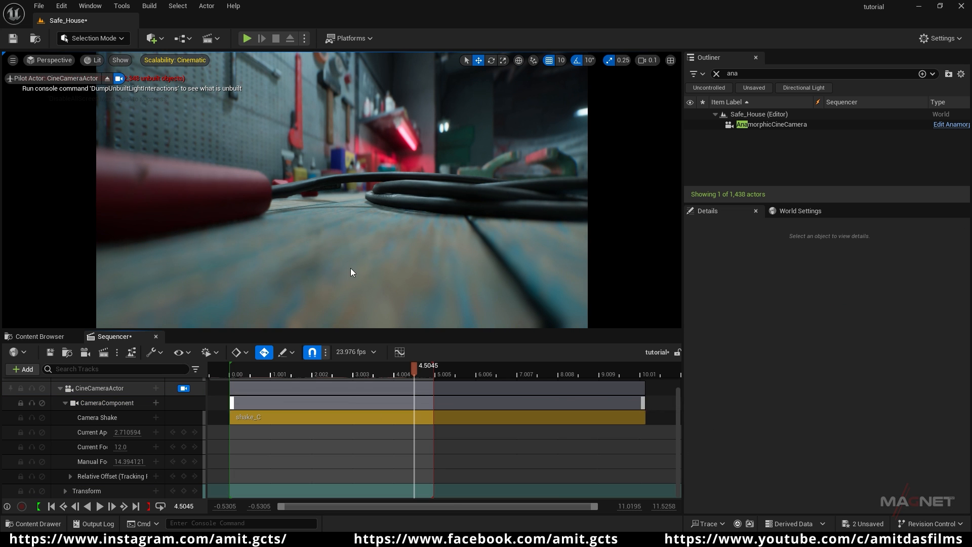
- Fly the CineCameraActor to a low view over the map beside the AC power unit, facing the hanging coiled cord
{"action": "key", "text": "s"}
{"action": "mouse_move", "coordinate": [342, 190]}
{"action": "right_mouse_down"}
{"action": "mouse_move", "coordinate": [507, 187]}
{"action": "mouse_move", "coordinate": [350, 192]}
{"action": "mouse_move", "coordinate": [375, 254]}
{"action": "mouse_move", "coordinate": [405, 258]}
{"action": "mouse_move", "coordinate": [324, 187]}
{"action": "mouse_move", "coordinate": [298, 190]}
{"action": "mouse_move", "coordinate": [258, 147]}
{"action": "mouse_move", "coordinate": [322, 184]}
{"action": "mouse_move", "coordinate": [331, 202]}
{"action": "mouse_move", "coordinate": [307, 188]}
{"action": "mouse_move", "coordinate": [294, 195]}
{"action": "mouse_move", "coordinate": [365, 188]}
{"action": "mouse_move", "coordinate": [374, 167]}
{"action": "mouse_move", "coordinate": [342, 195]}
{"action": "mouse_move", "coordinate": [334, 220]}
{"action": "mouse_move", "coordinate": [352, 197]}
{"action": "mouse_move", "coordinate": [327, 177]}
{"action": "mouse_move", "coordinate": [346, 182]}
{"action": "right_mouse_up"}
{"action": "scroll", "coordinate": [342, 190], "scroll_direction": "up", "scroll_amount": 5}
{"action": "key", "text": "w"}
{"action": "key", "text": "w"}
{"action": "scroll", "coordinate": [342, 190], "scroll_direction": "down", "scroll_amount": 3}
{"action": "key", "text": "w"}
{"action": "key", "text": "s"}
{"action": "key", "text": "w"}
{"action": "key", "text": "w"}
{"action": "key", "text": "s"}
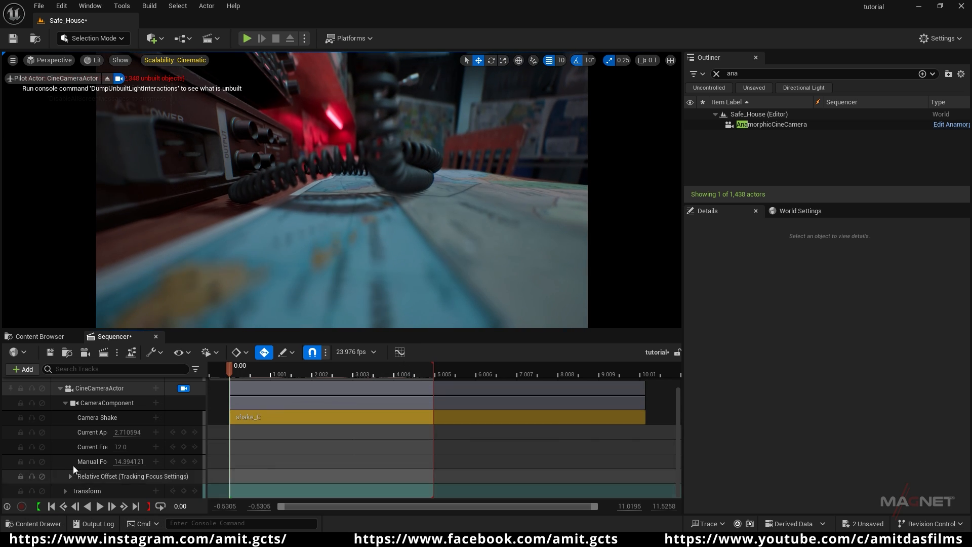
- Key the camera's Transform at 0.00 and, reframed near the stretched coiled cord, at 4.9583, and play the move
{"action": "left_click", "coordinate": [185, 491]}
{"action": "left_click", "coordinate": [135, 506]}
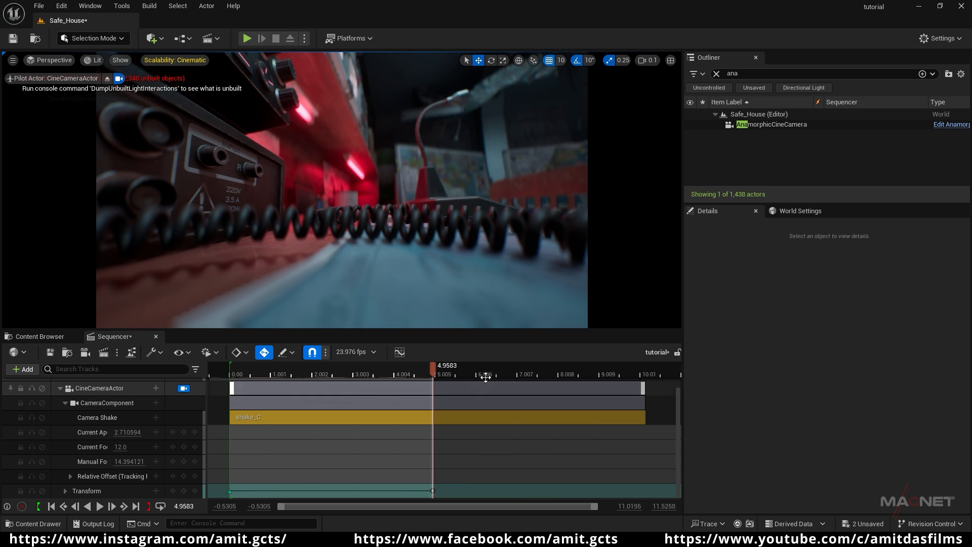
{"action": "left_click_drag", "start_coordinate": [435, 369], "coordinate": [240, 385]}
{"action": "key", "text": "space"}
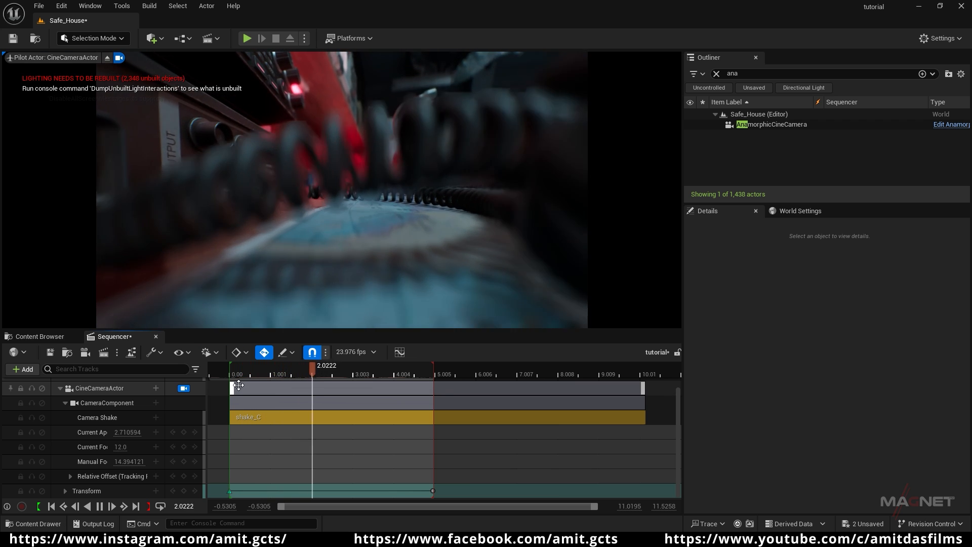
- With the playhead back at 0.00, reduce the Manual Focus Distance to about 9.57 to focus on the nearby map and cord
{"action": "left_click_drag", "start_coordinate": [380, 367], "coordinate": [308, 370]}
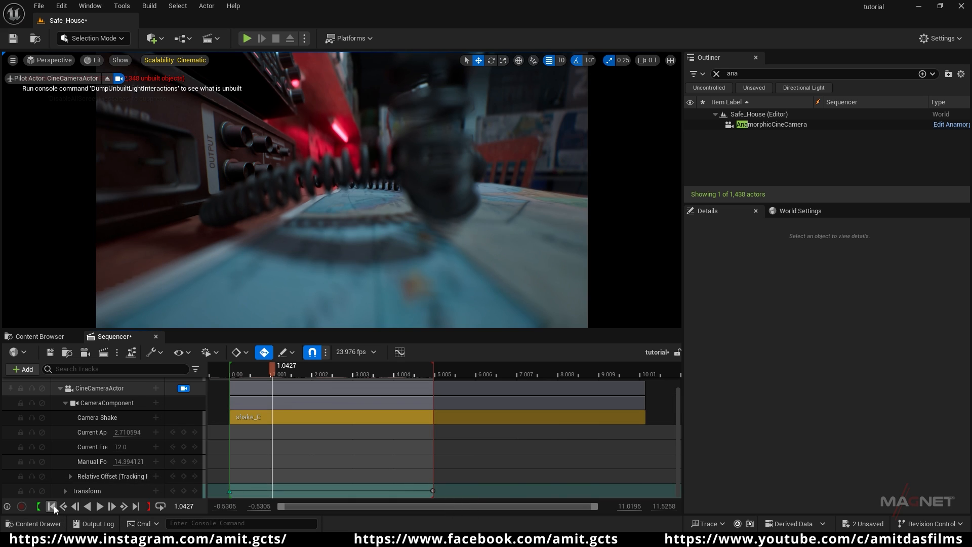
{"action": "left_click", "coordinate": [51, 505]}
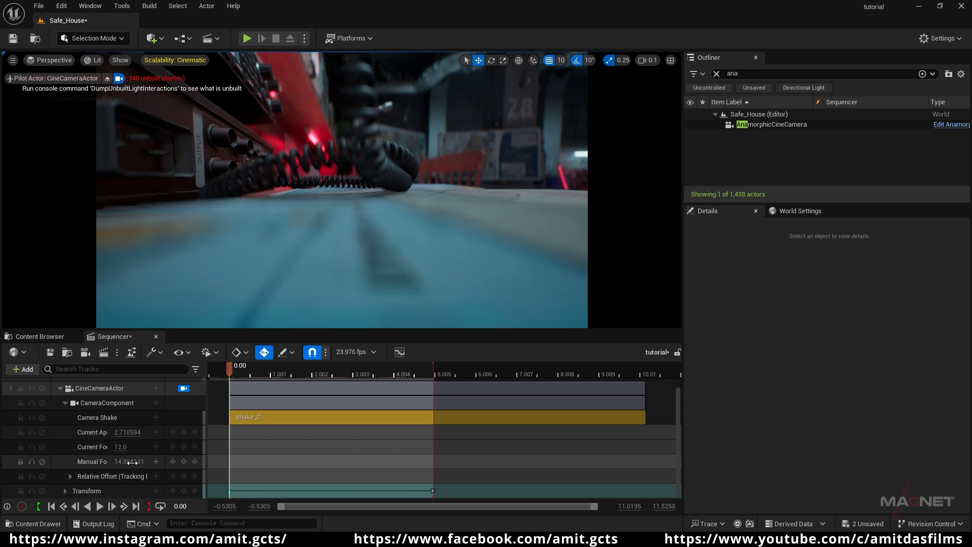
{"action": "left_click_drag", "start_coordinate": [130, 462], "coordinate": [122, 461]}
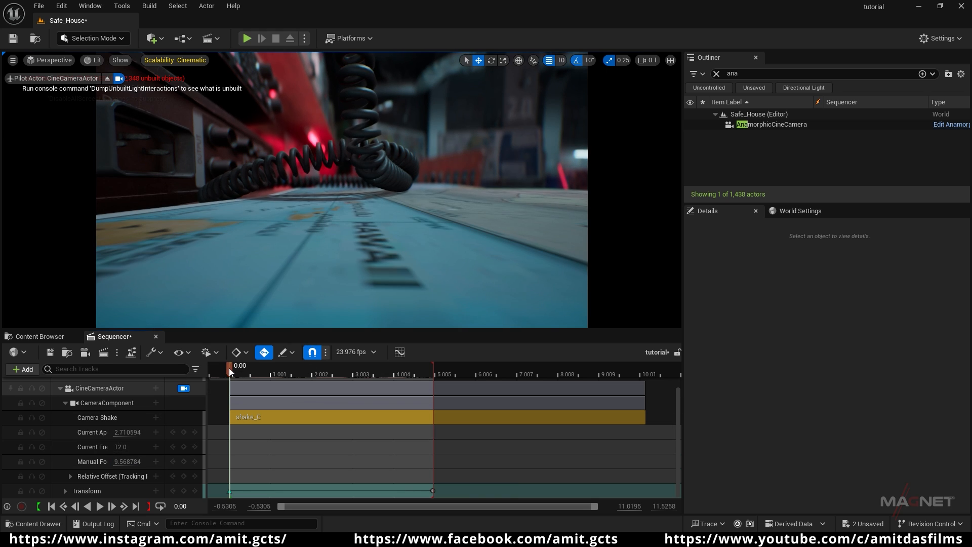
- Scrub and play the map shot to check the framing and focus along the camera move
{"action": "left_click_drag", "start_coordinate": [229, 367], "coordinate": [388, 384]}
{"action": "key", "text": "Up"}
{"action": "key", "text": "space"}
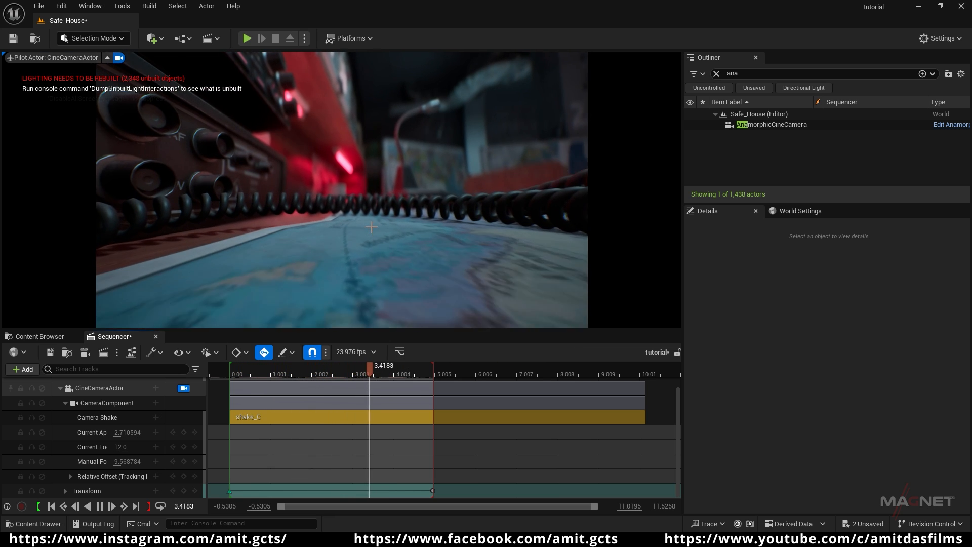
{"action": "left_click_drag", "start_coordinate": [383, 362], "coordinate": [252, 385]}
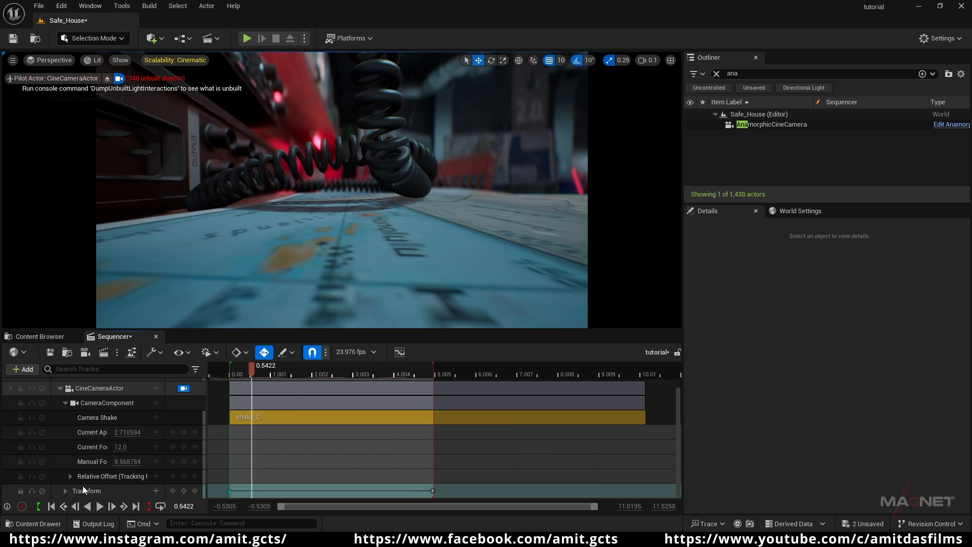
- Expand the Transform track's Rotation channels and key Roll at 63 at 0.5422
{"action": "scroll", "coordinate": [63, 494], "scroll_direction": "down", "scroll_amount": 3}
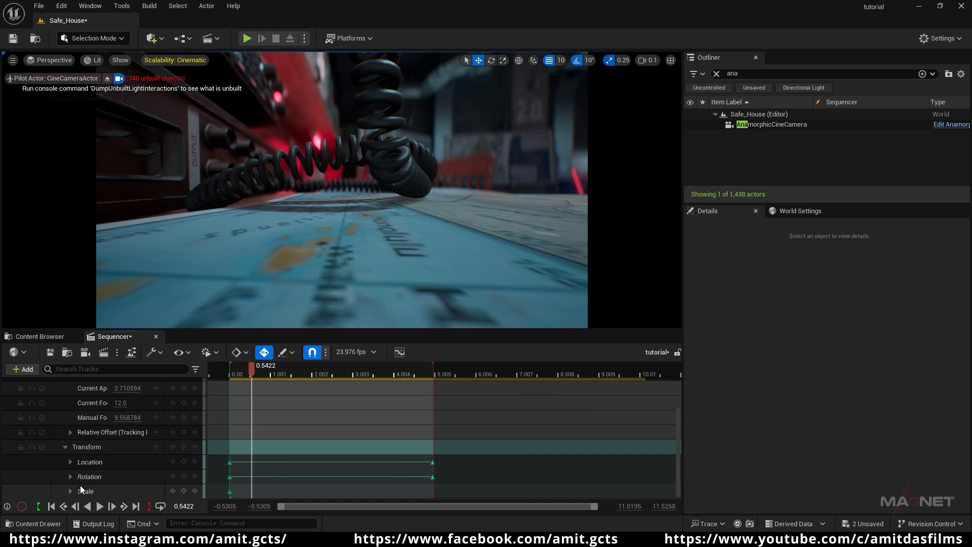
{"action": "left_click", "coordinate": [71, 476]}
{"action": "scroll", "coordinate": [65, 476], "scroll_direction": "down", "scroll_amount": 3}
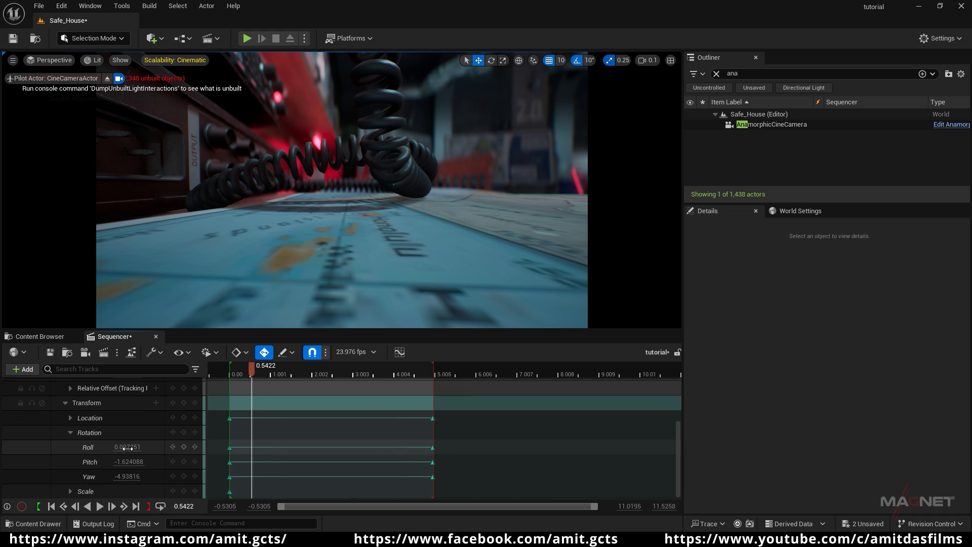
{"action": "mouse_move", "coordinate": [121, 447]}
{"action": "left_mouse_down"}
{"action": "mouse_move", "coordinate": [156, 447]}
{"action": "mouse_move", "coordinate": [87, 447]}
{"action": "mouse_move", "coordinate": [146, 447]}
{"action": "mouse_move", "coordinate": [125, 447]}
{"action": "left_mouse_up"}
- Key the camera's Pitch at 51 at 2.294 and move that key to about 2.9 seconds
{"action": "left_click_drag", "start_coordinate": [250, 368], "coordinate": [324, 369]}
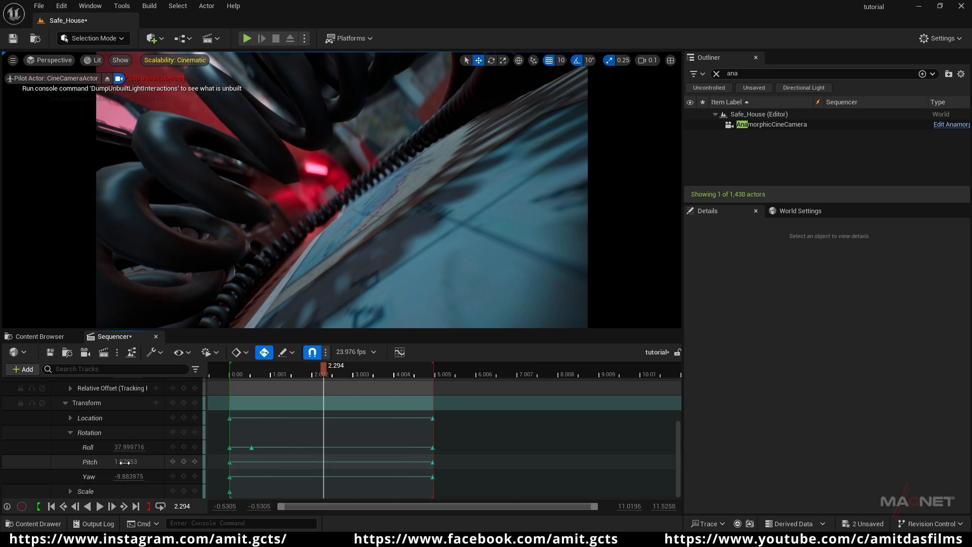
{"action": "mouse_move", "coordinate": [124, 462]}
{"action": "left_mouse_down"}
{"action": "mouse_move", "coordinate": [144, 462]}
{"action": "mouse_move", "coordinate": [121, 462]}
{"action": "left_mouse_up"}
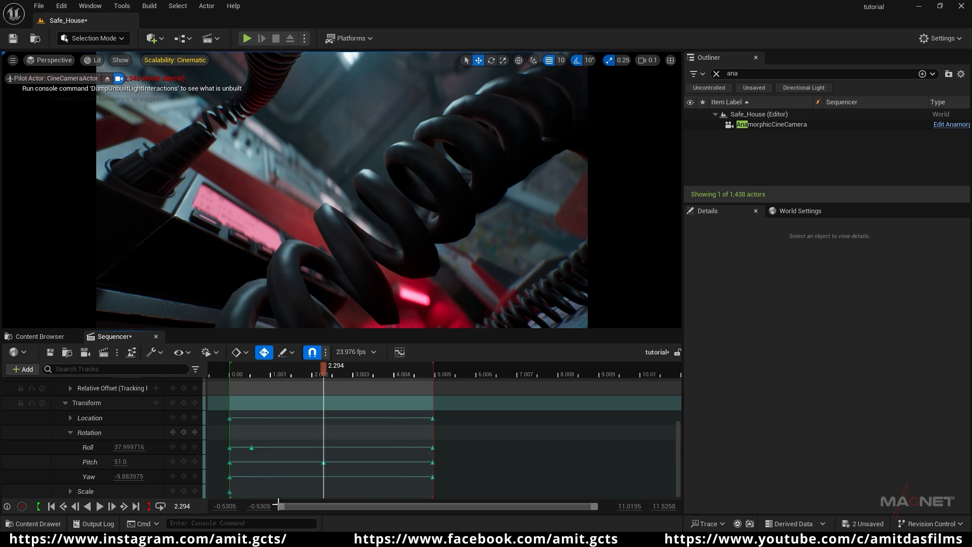
{"action": "left_click_drag", "start_coordinate": [323, 462], "coordinate": [339, 465]}
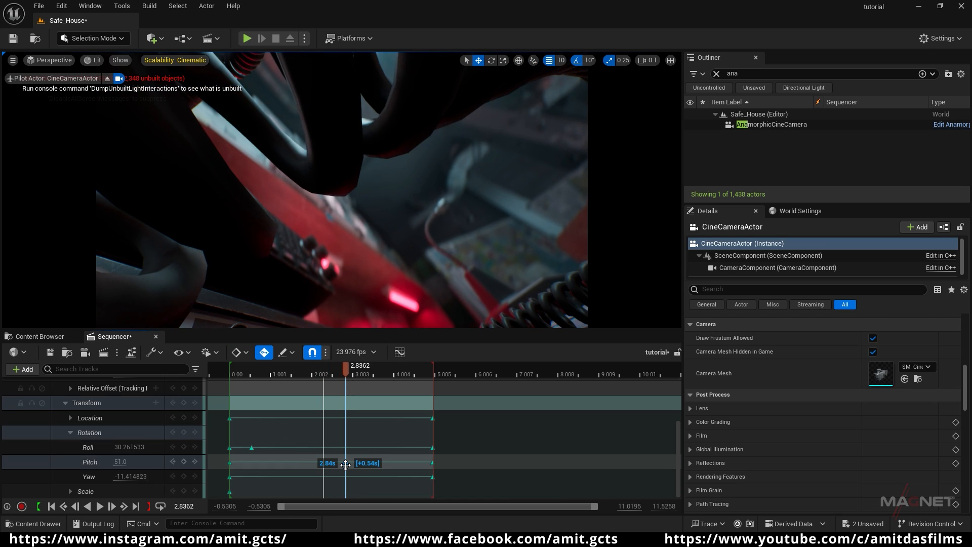
- Set the camera's Pitch to 164 at 4.9583 and play the rotating shot from the start
{"action": "left_click_drag", "start_coordinate": [350, 365], "coordinate": [408, 375]}
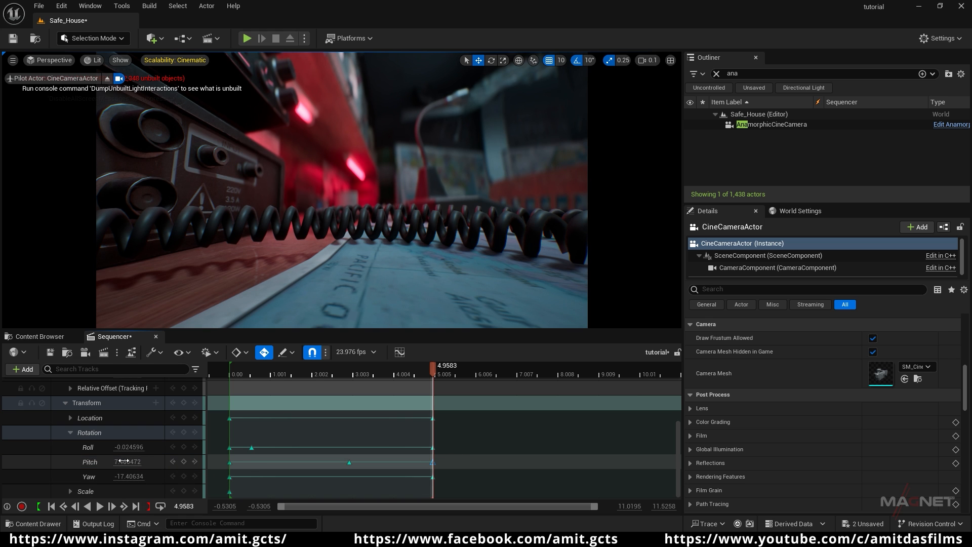
{"action": "left_click_drag", "start_coordinate": [121, 462], "coordinate": [193, 462]}
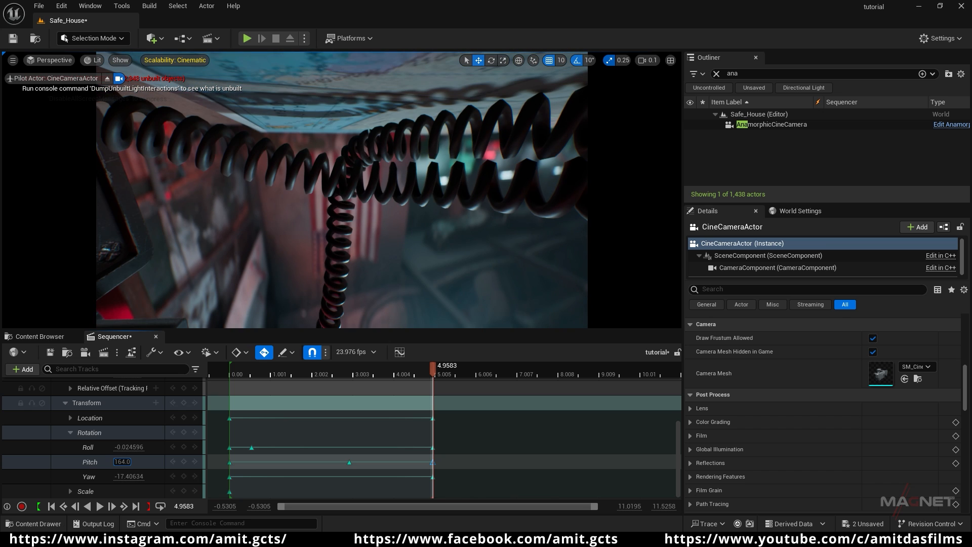
{"action": "left_click_drag", "start_coordinate": [438, 372], "coordinate": [233, 382]}
{"action": "key", "text": "space"}
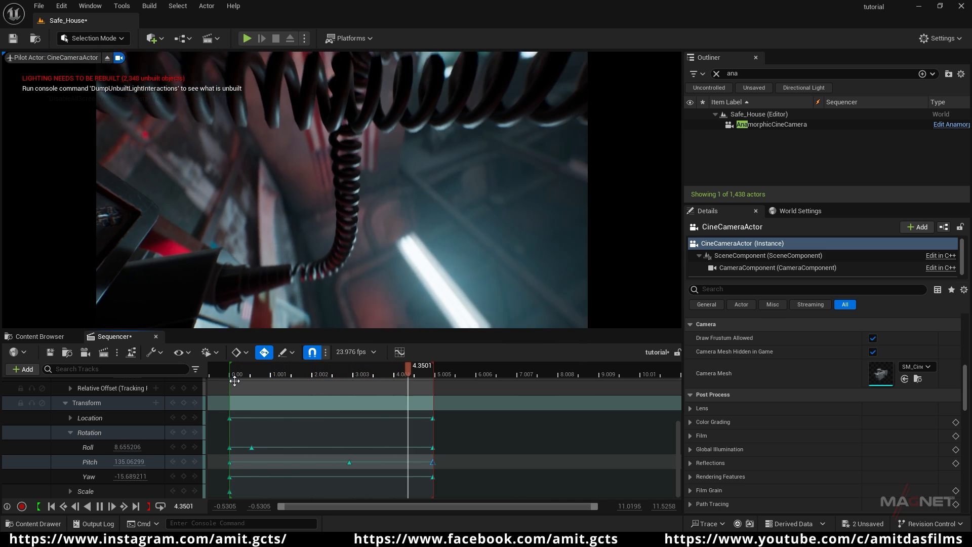
{"action": "key", "text": "space"}
{"action": "left_click_drag", "start_coordinate": [424, 366], "coordinate": [232, 397]}
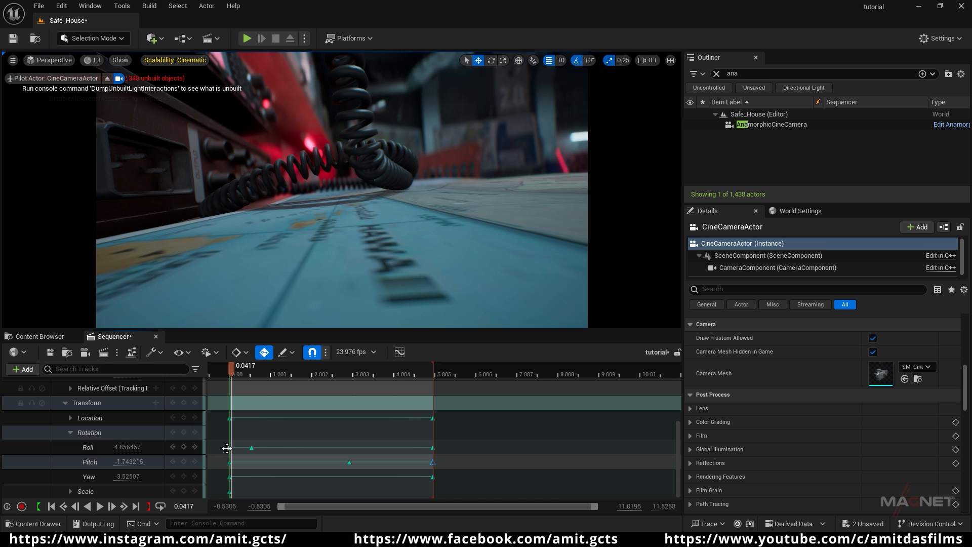
- Delete the Roll key at 0.00 and move the Roll key of 63 from 0.5422 to the start
{"action": "left_click", "coordinate": [229, 448]}
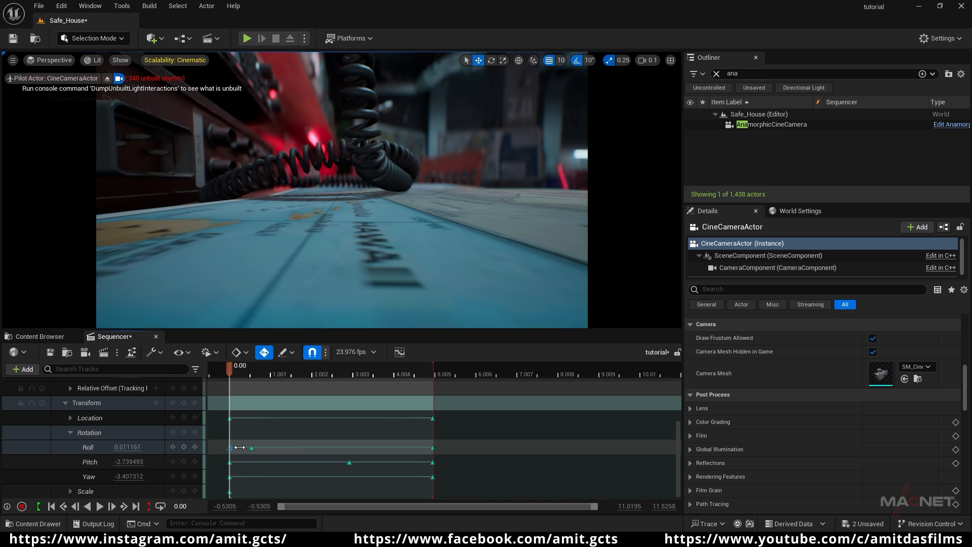
{"action": "key", "text": "Delete"}
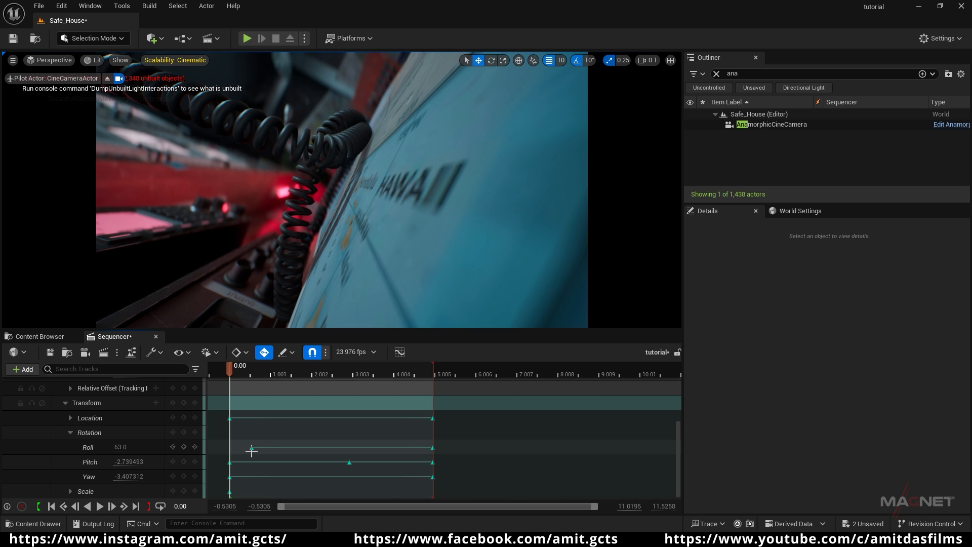
{"action": "left_click_drag", "start_coordinate": [252, 449], "coordinate": [234, 449]}
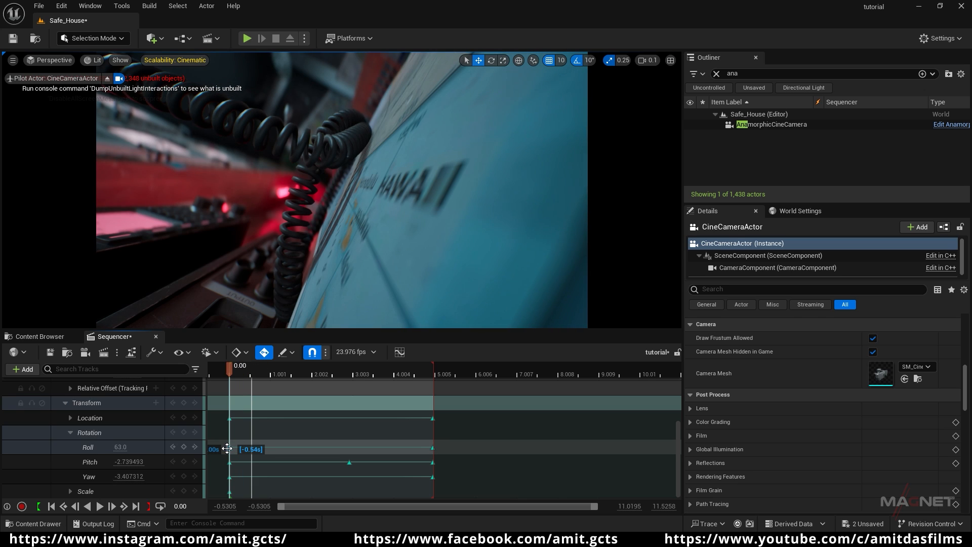
- Set the camera's Roll to 193 at 4.9583 and return the playhead to 0.00
{"action": "left_click_drag", "start_coordinate": [233, 375], "coordinate": [375, 387]}
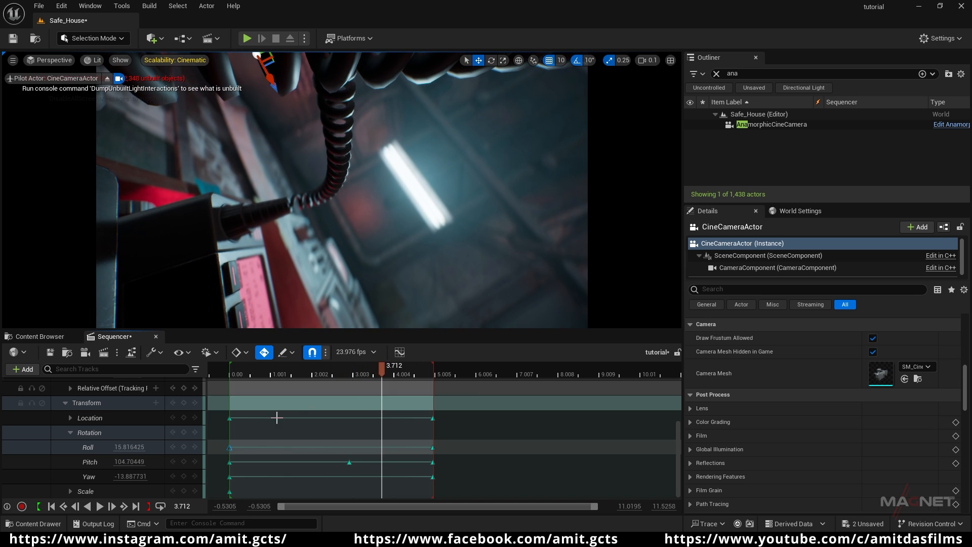
{"action": "left_click", "coordinate": [136, 505]}
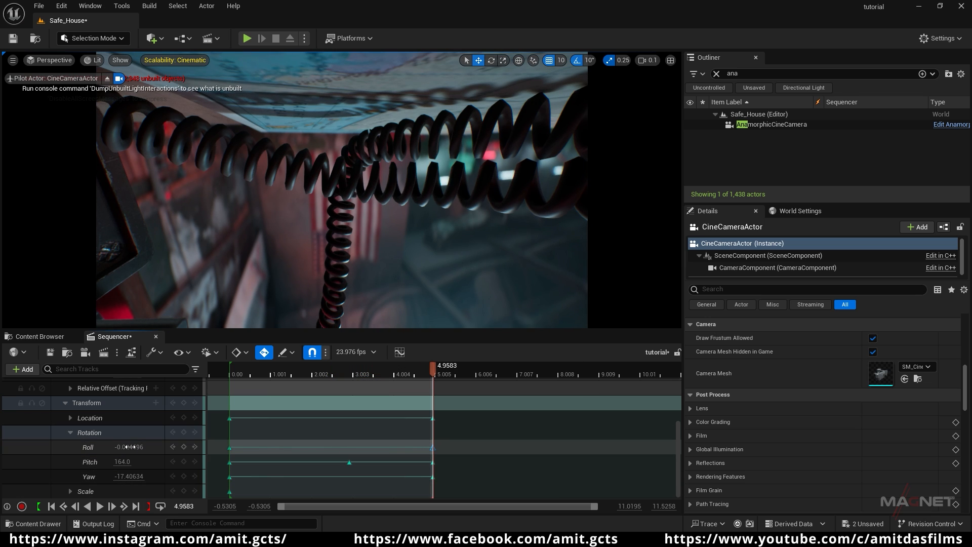
{"action": "left_click_drag", "start_coordinate": [130, 447], "coordinate": [218, 447]}
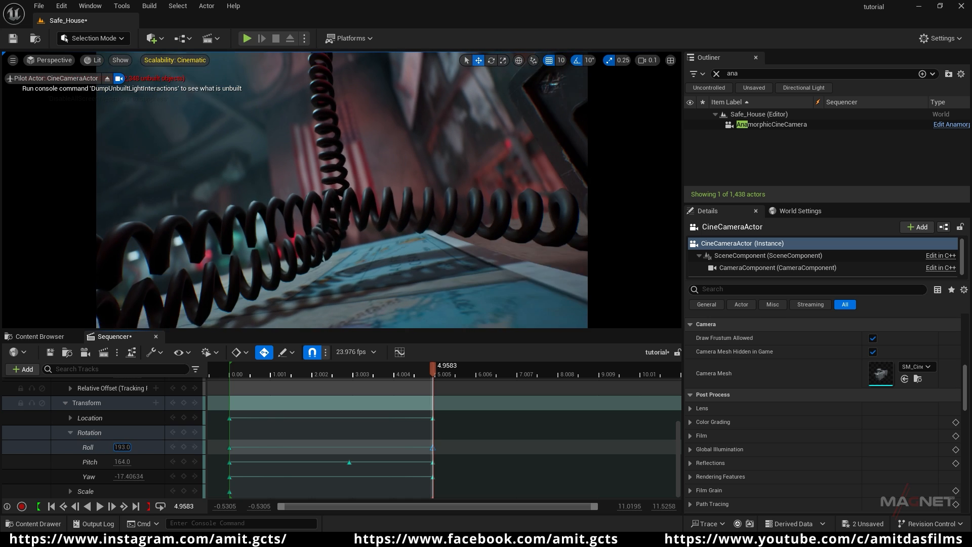
{"action": "left_click_drag", "start_coordinate": [429, 366], "coordinate": [230, 375]}
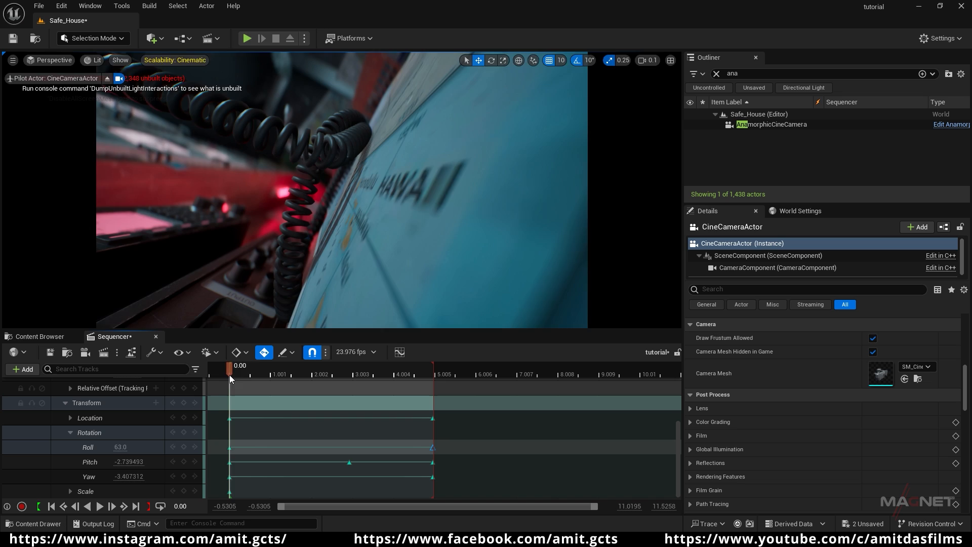
- Play the rotating close-up shot from the start
{"action": "key", "text": "space"}
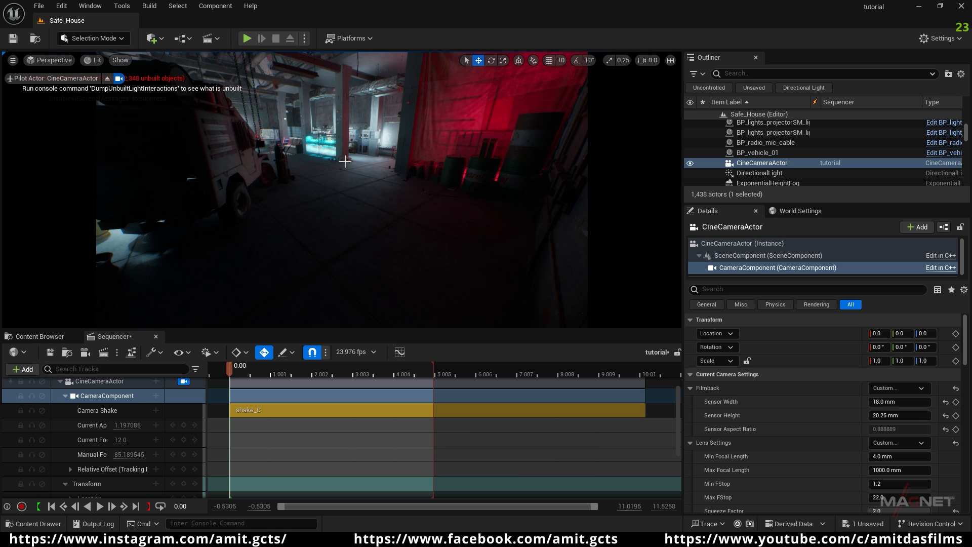
- Place a Camera Rig Rail on the dark garage floor and move it along Y to about 73.5
{"action": "mouse_move", "coordinate": [335, 257]}
{"action": "right_mouse_down"}
{"action": "mouse_move", "coordinate": [344, 259]}
{"action": "mouse_move", "coordinate": [324, 266]}
{"action": "mouse_move", "coordinate": [332, 268]}
{"action": "right_mouse_up"}
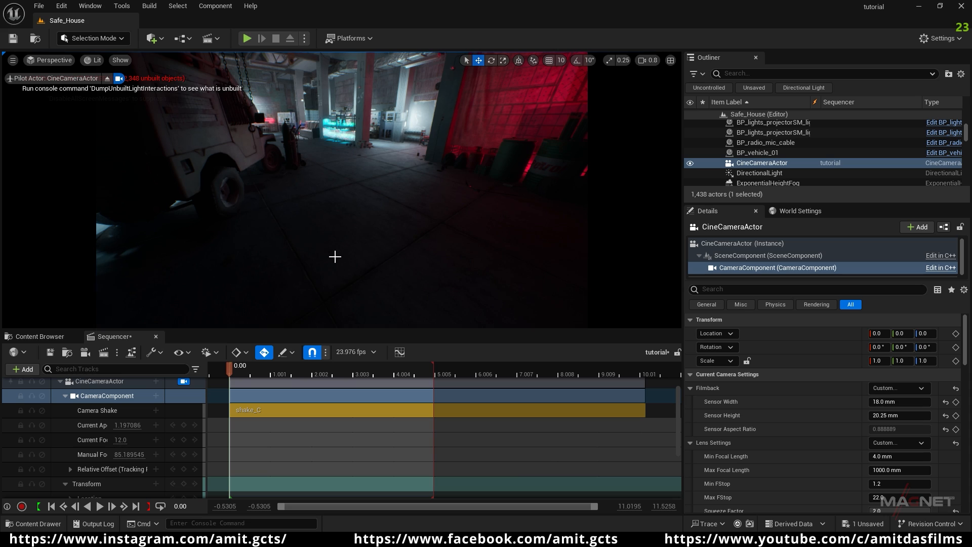
{"action": "left_click", "coordinate": [161, 39]}
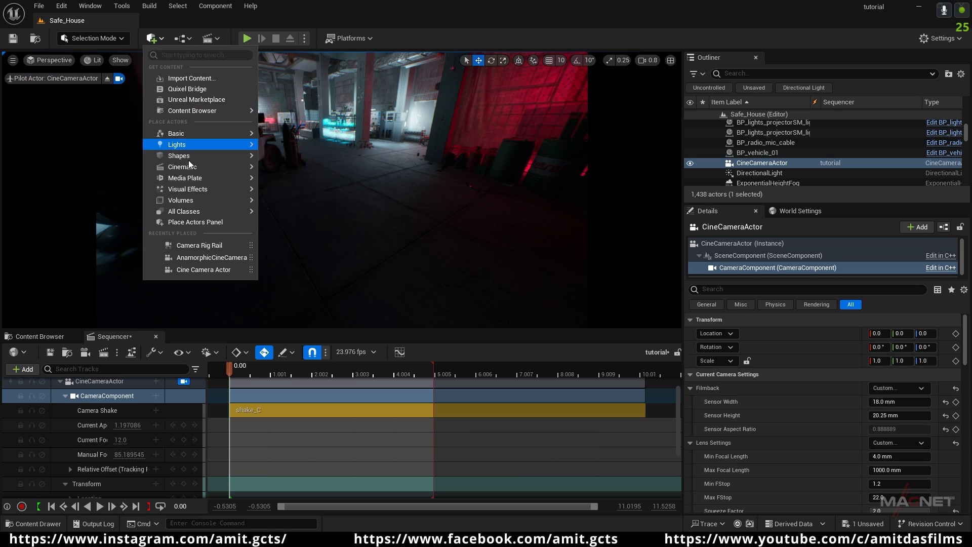
{"action": "mouse_move", "coordinate": [206, 170]}
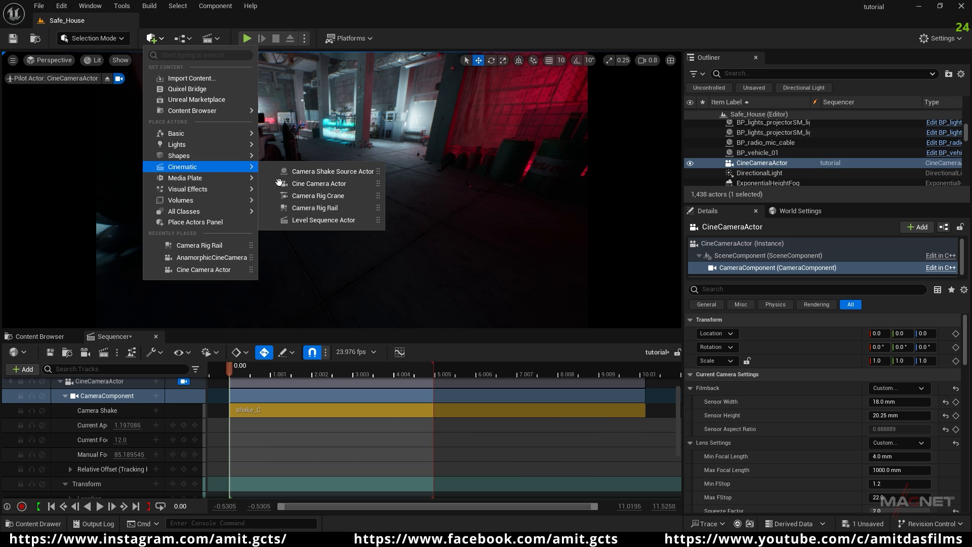
{"action": "left_click_drag", "start_coordinate": [300, 211], "coordinate": [333, 211]}
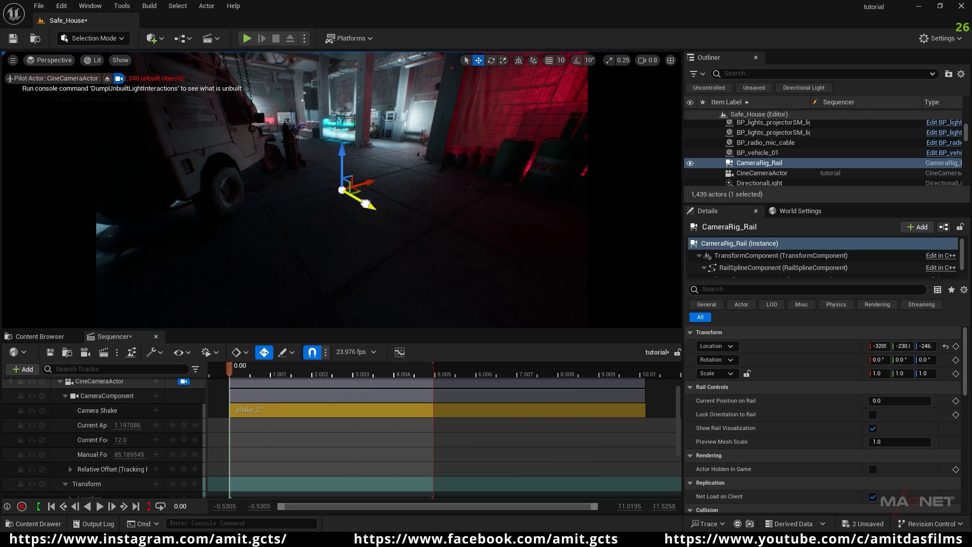
{"action": "left_click_drag", "start_coordinate": [365, 204], "coordinate": [445, 268]}
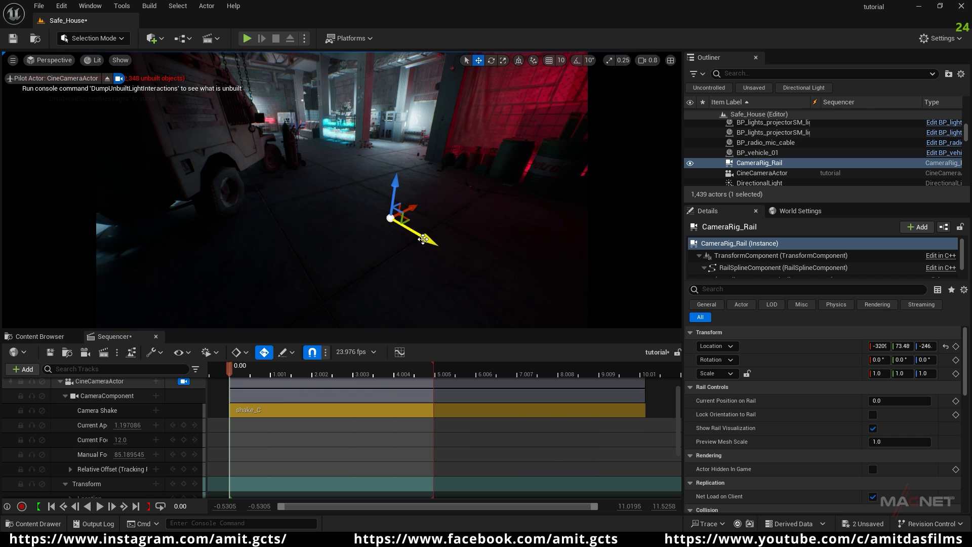
- Show the editor icons in the viewport and move the camera rail to about Y 230, Z -54.7, near the floor
{"action": "key", "text": "g"}
{"action": "right_click_drag", "start_coordinate": [384, 260], "coordinate": [363, 265]}
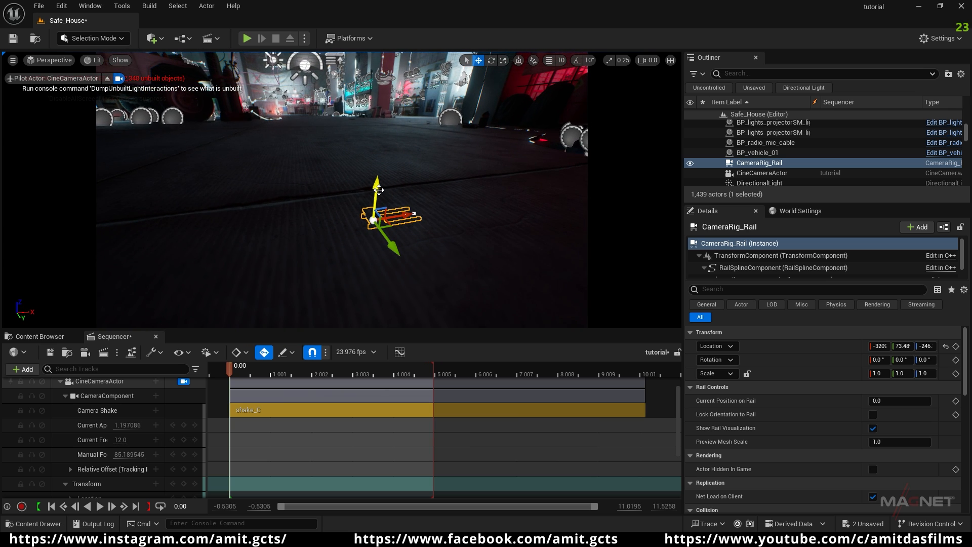
{"action": "left_click_drag", "start_coordinate": [377, 198], "coordinate": [265, 131]}
{"action": "right_click_drag", "start_coordinate": [346, 171], "coordinate": [293, 205]}
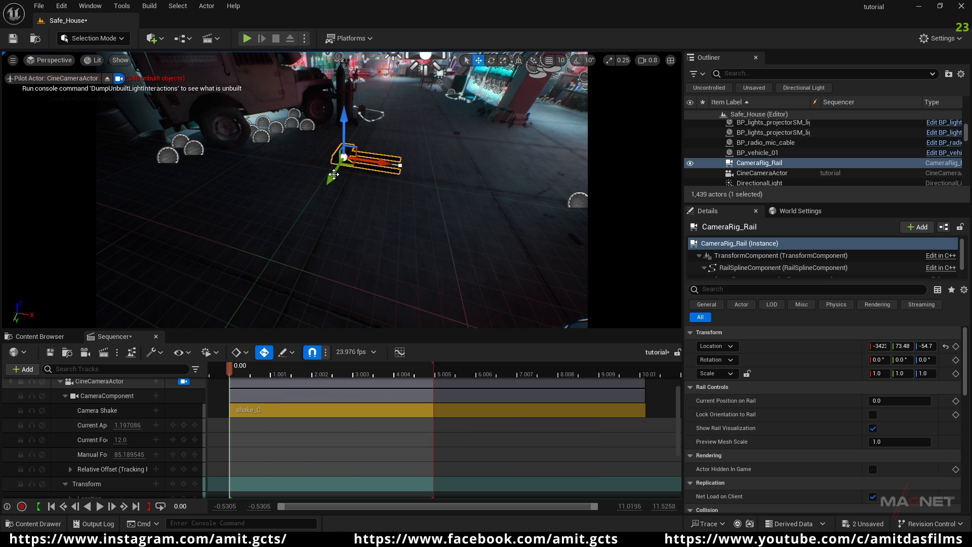
{"action": "left_click_drag", "start_coordinate": [334, 174], "coordinate": [229, 301]}
{"action": "right_click_drag", "start_coordinate": [397, 263], "coordinate": [290, 292]}
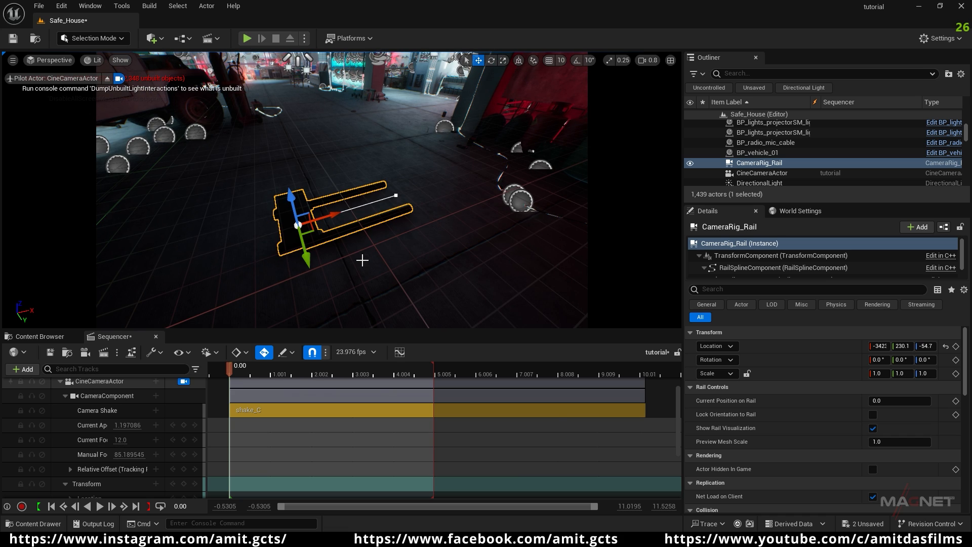
- Select all of the rail's spline points and snap them to the floor
{"action": "left_click", "coordinate": [297, 225]}
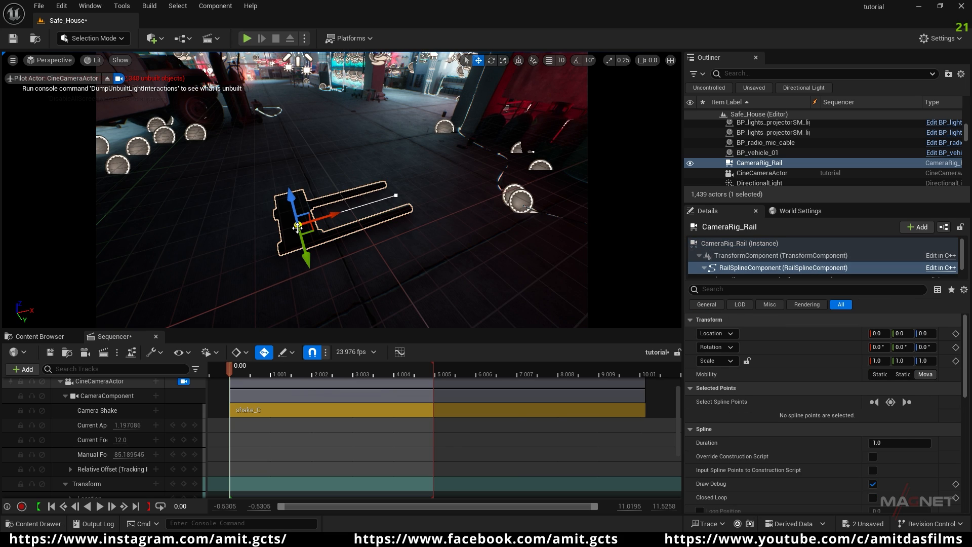
{"action": "left_click", "coordinate": [891, 403]}
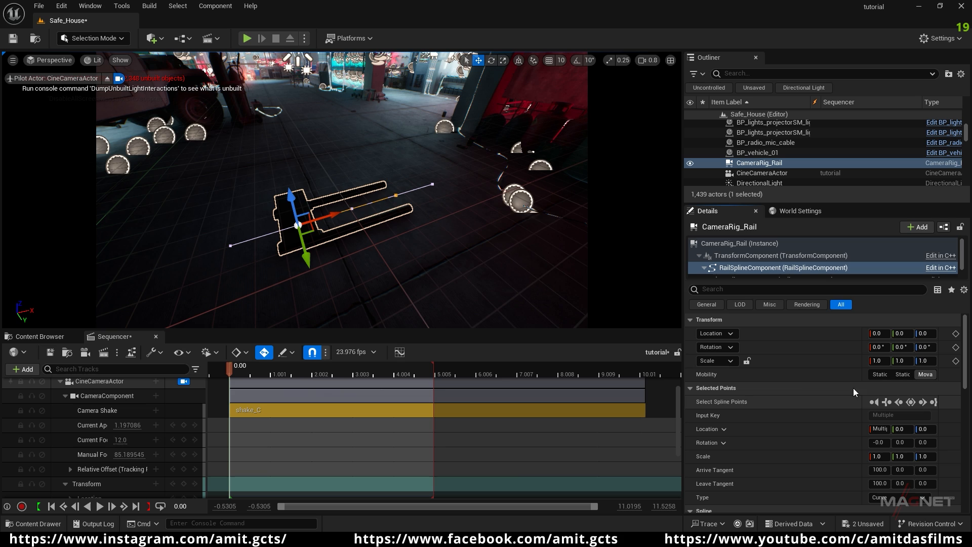
{"action": "right_click", "coordinate": [299, 224]}
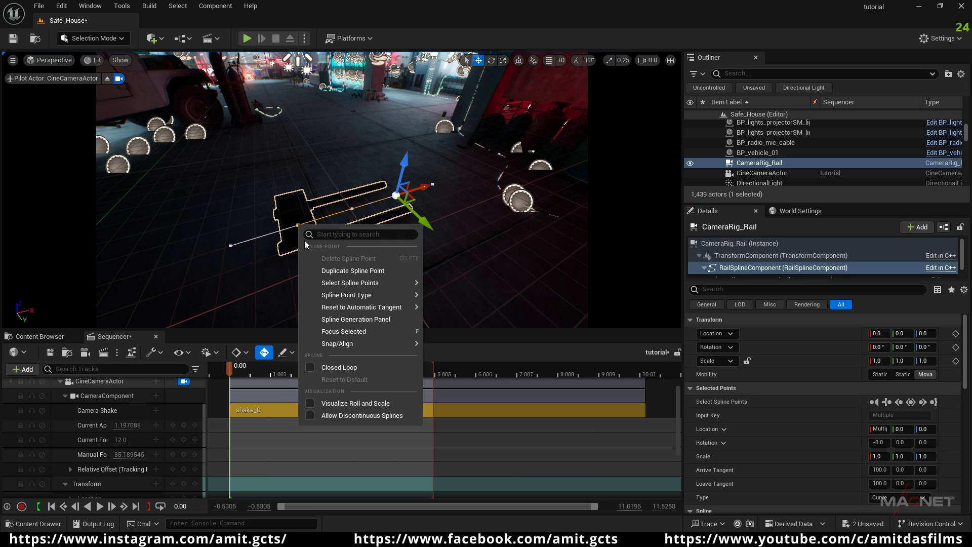
{"action": "mouse_move", "coordinate": [338, 345]}
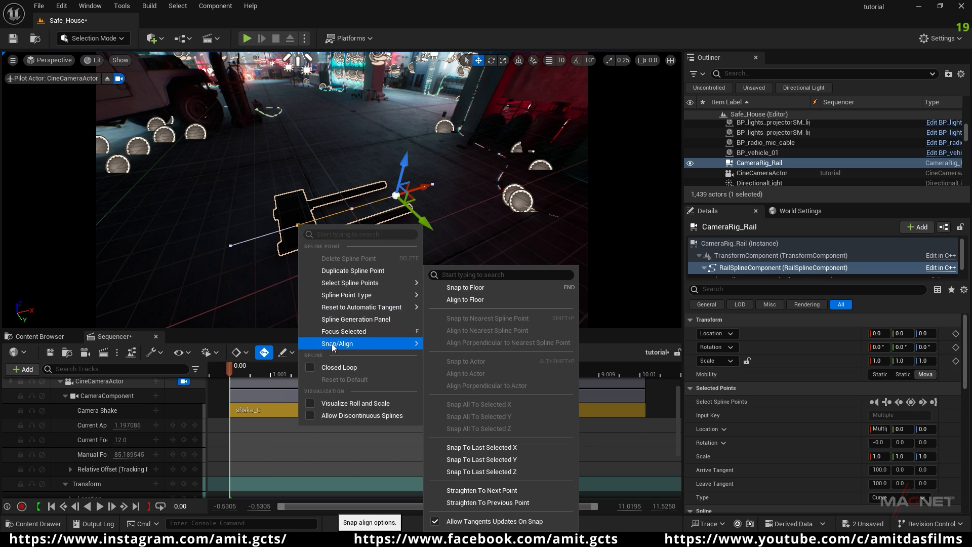
{"action": "left_click", "coordinate": [472, 288]}
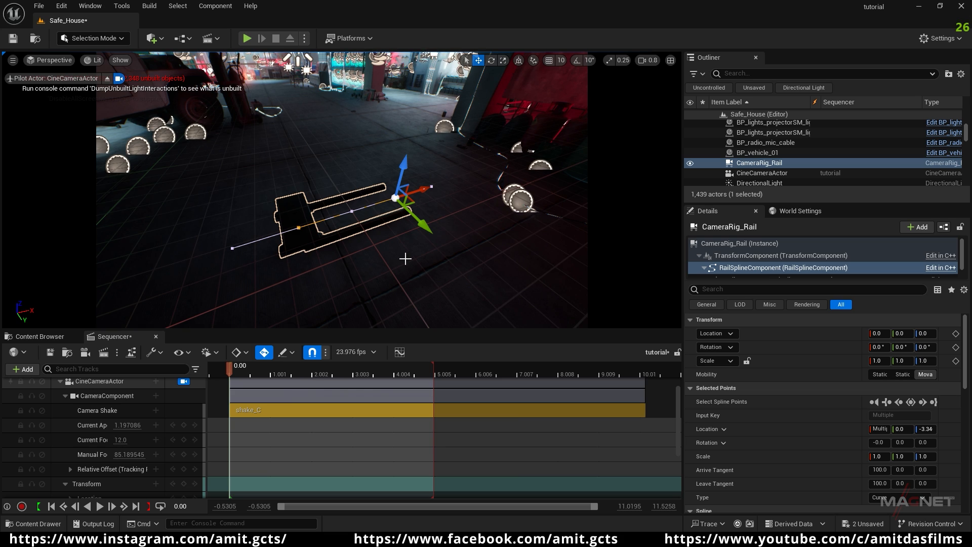
- Reselect the whole camera rail and move it across the floor to about Y 355, Z -54.7
{"action": "left_click", "coordinate": [404, 317]}
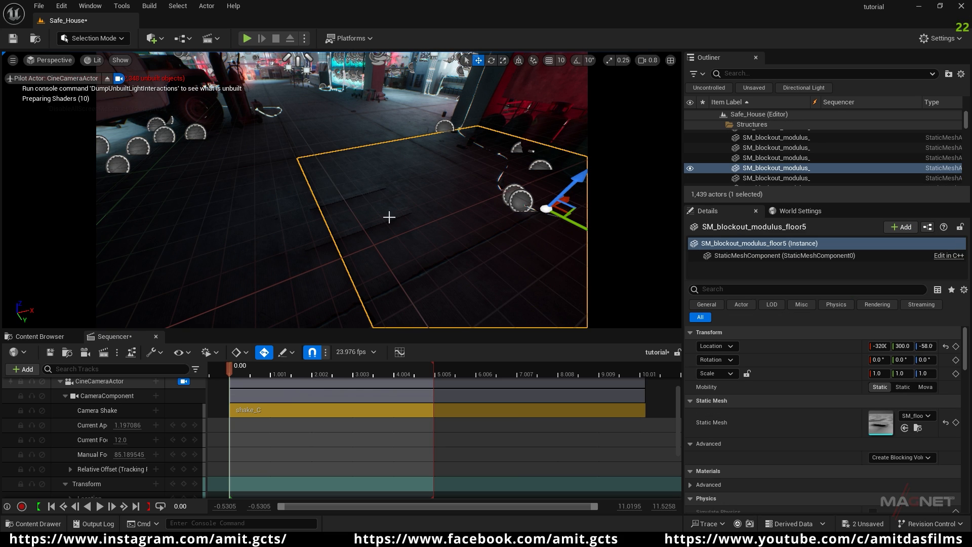
{"action": "left_click", "coordinate": [289, 216]}
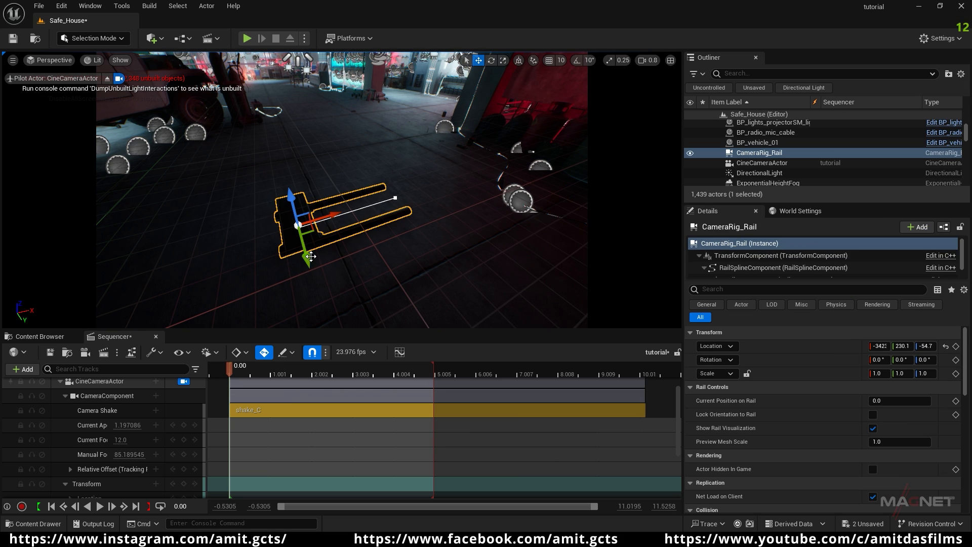
{"action": "left_click_drag", "start_coordinate": [328, 301], "coordinate": [329, 305]}
{"action": "right_click_drag", "start_coordinate": [399, 275], "coordinate": [301, 276]}
{"action": "left_click_drag", "start_coordinate": [415, 260], "coordinate": [308, 213]}
{"action": "left_click_drag", "start_coordinate": [240, 209], "coordinate": [172, 258]}
{"action": "right_click_drag", "start_coordinate": [262, 300], "coordinate": [380, 299]}
{"action": "double_click", "coordinate": [289, 304]}
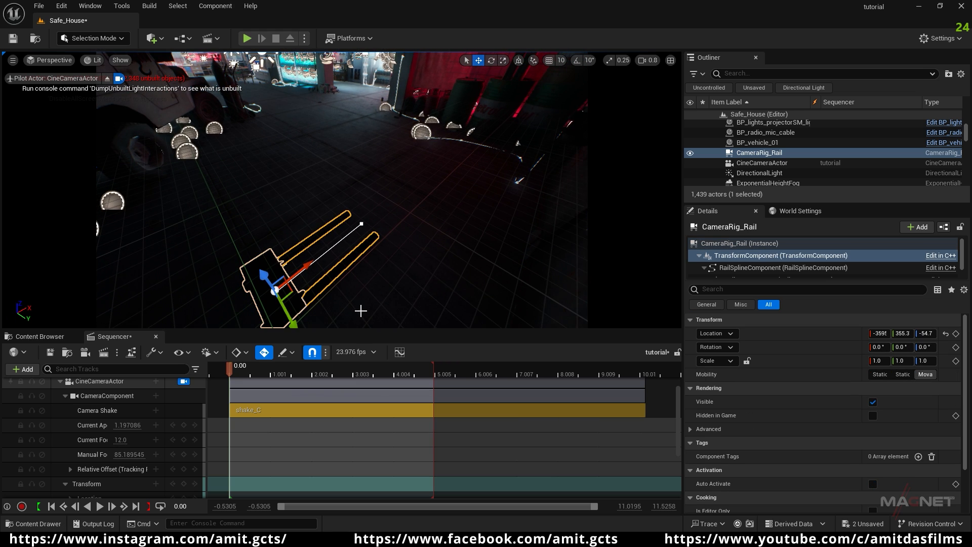
- Stretch the rail's end point to X about 367.5 and extrude a third point to about X 625.9, Y -436
{"action": "left_click", "coordinate": [362, 223]}
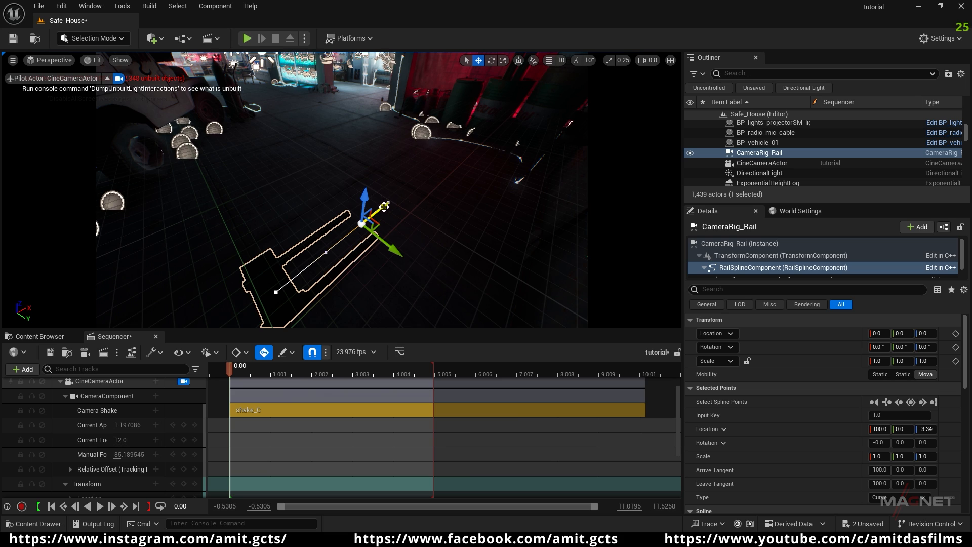
{"action": "left_click_drag", "start_coordinate": [384, 206], "coordinate": [473, 133]}
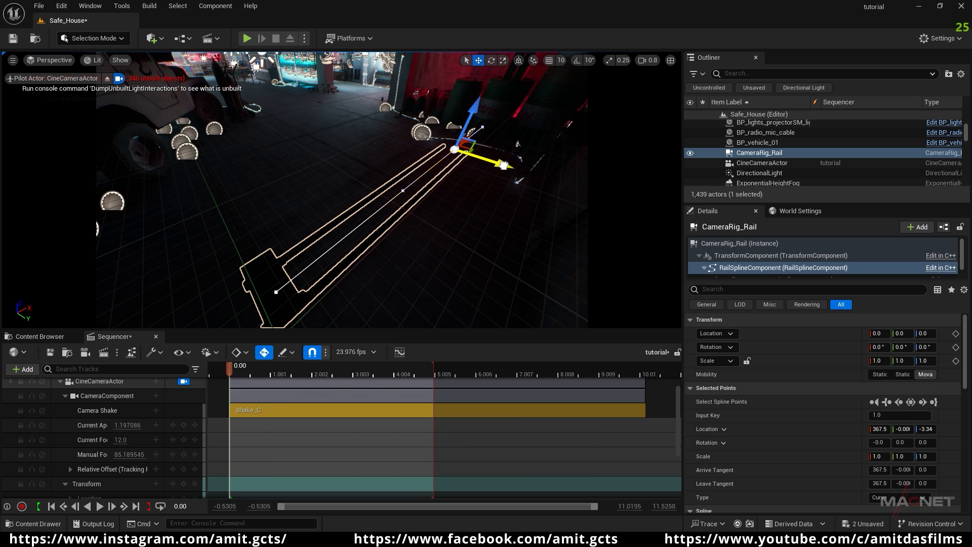
{"action": "left_click_drag", "start_coordinate": [503, 166], "coordinate": [345, 109], "text": "alt"}
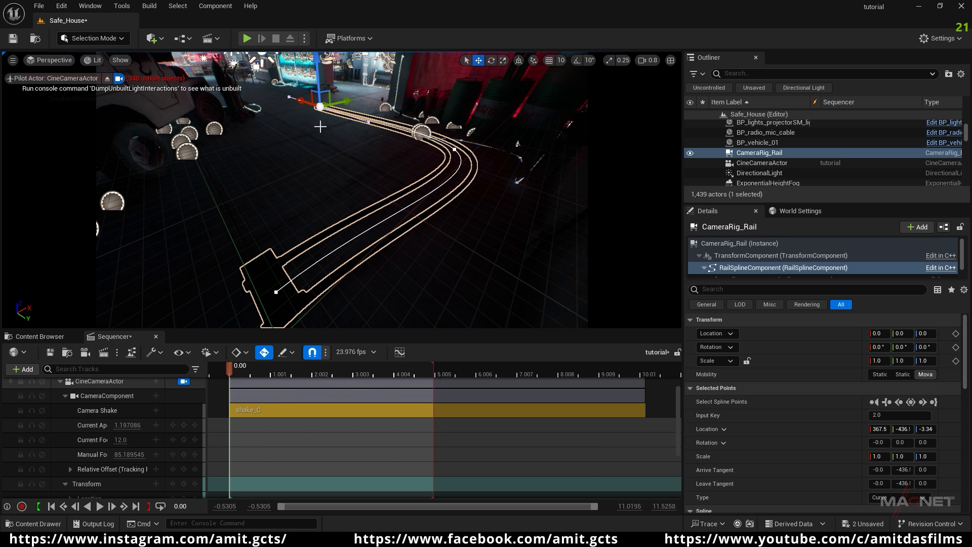
{"action": "left_click_drag", "start_coordinate": [347, 101], "coordinate": [381, 92]}
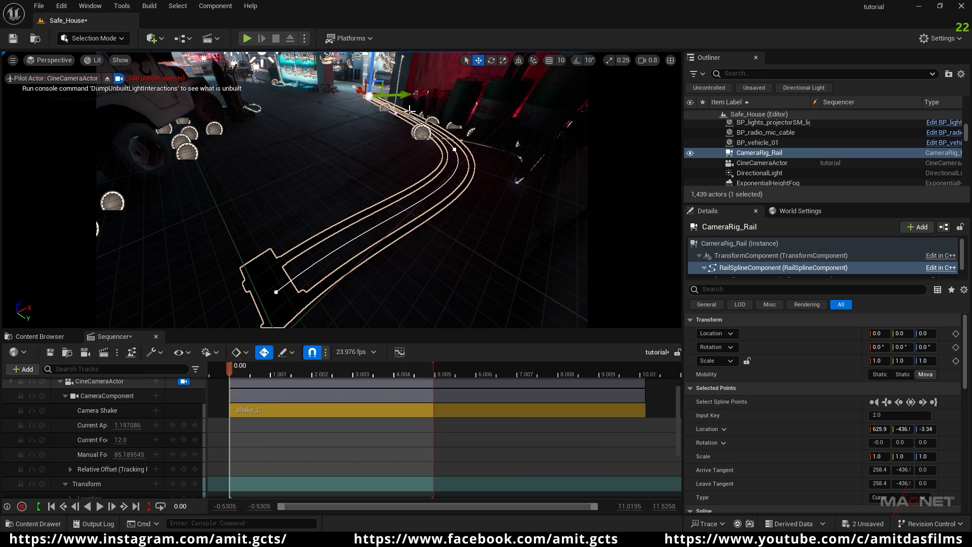
- Move the rail's middle point to about X 292.8, Y -107 and its first point to about X -15.7, Y -43.1
{"action": "left_click", "coordinate": [455, 149]}
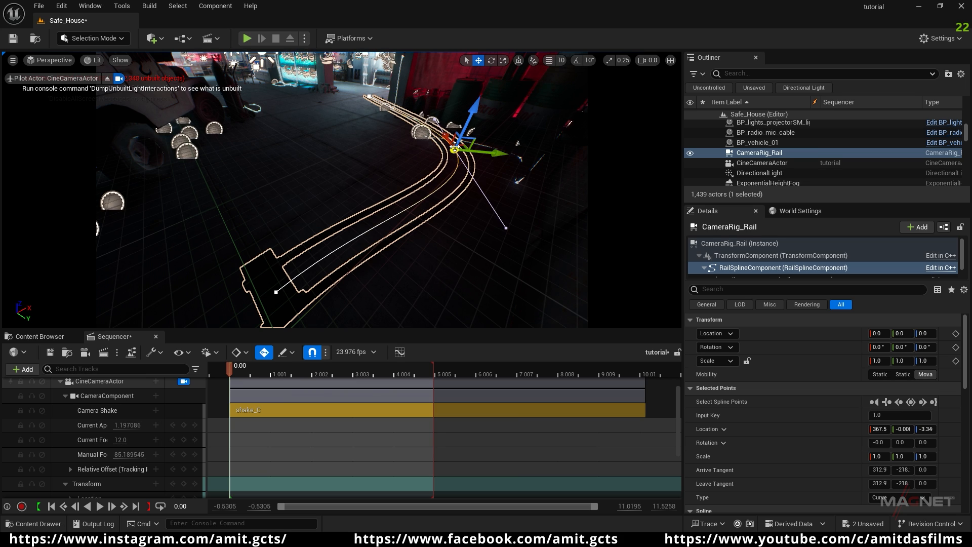
{"action": "left_click_drag", "start_coordinate": [454, 149], "coordinate": [386, 144]}
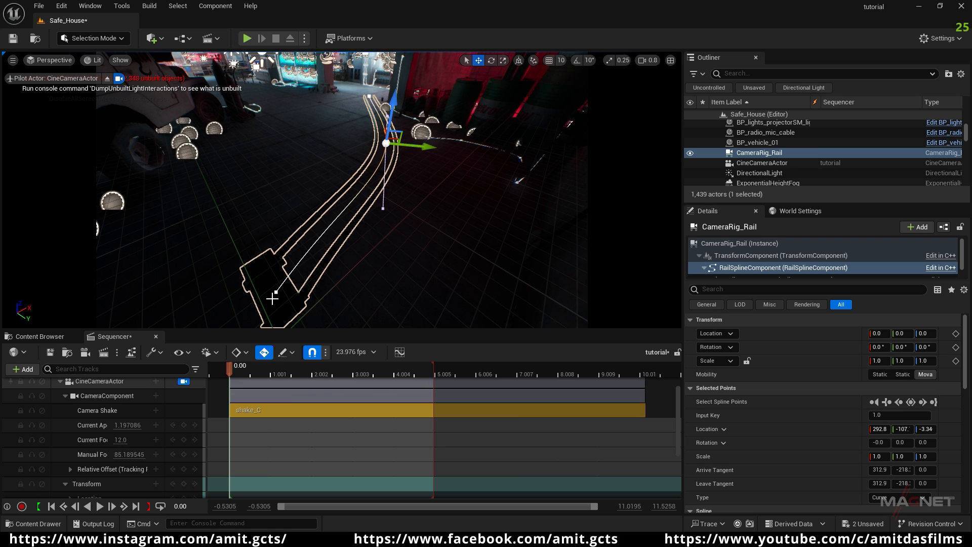
{"action": "left_click", "coordinate": [276, 292]}
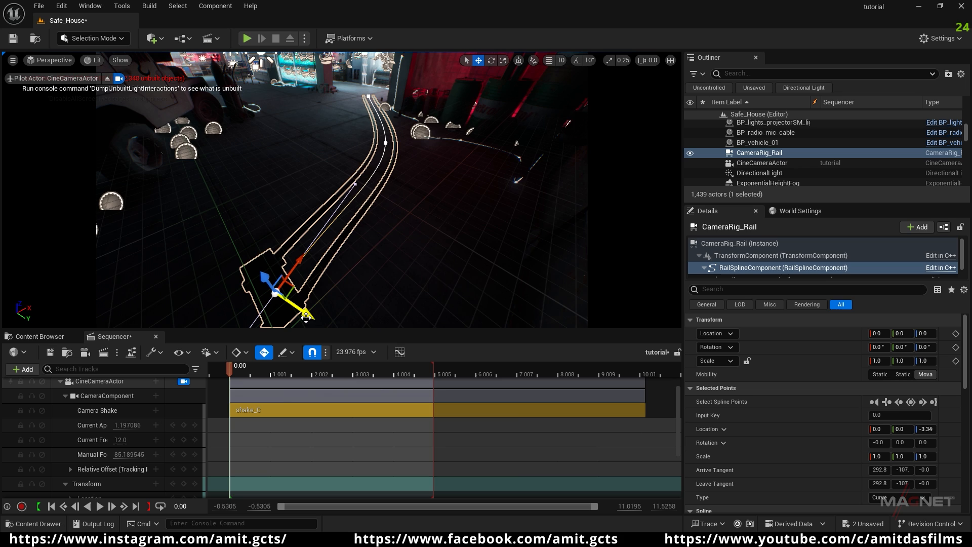
{"action": "left_click_drag", "start_coordinate": [306, 318], "coordinate": [263, 292]}
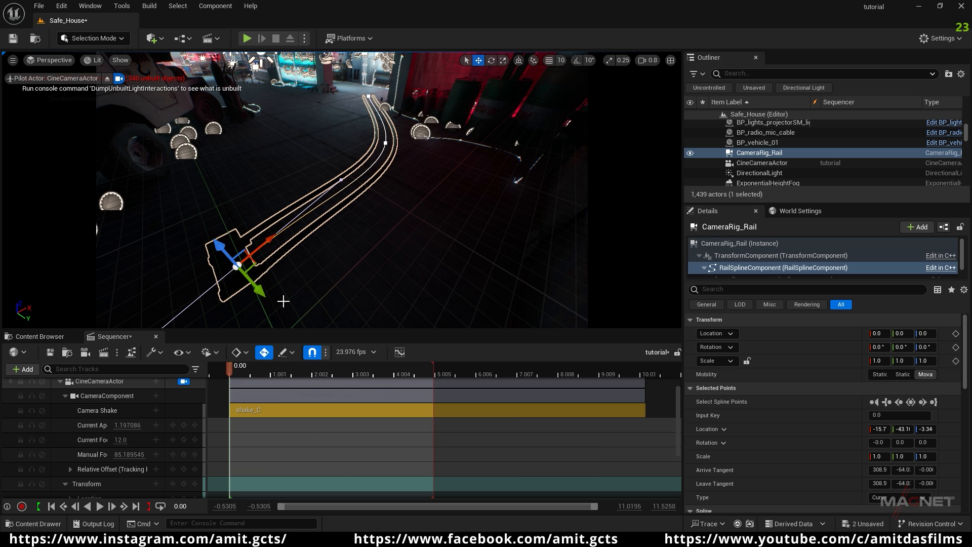
- Rotate the rail's first spline point about 11 degrees around Z to smooth the start of the curve
{"action": "key", "text": "e"}
{"action": "right_click_drag", "start_coordinate": [271, 266], "coordinate": [257, 284]}
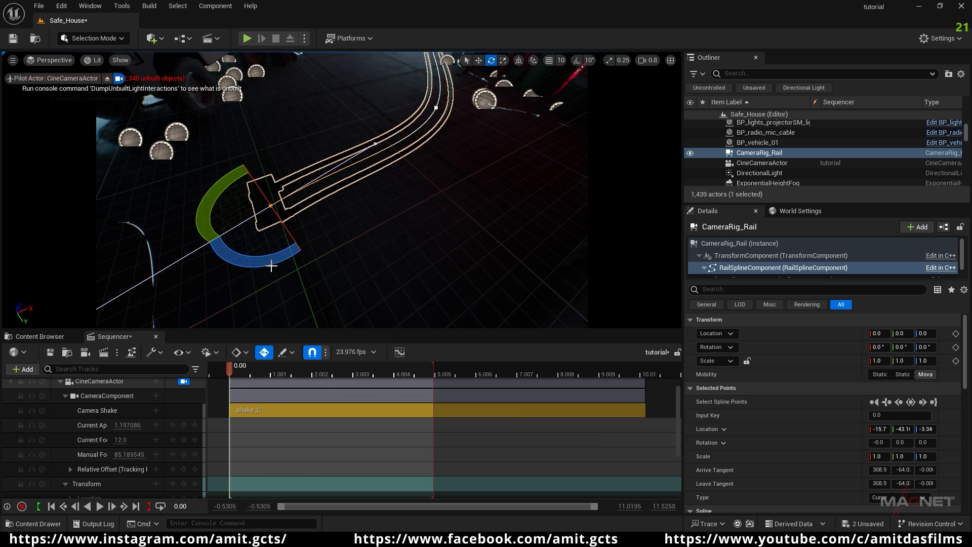
{"action": "left_click_drag", "start_coordinate": [271, 266], "coordinate": [302, 203]}
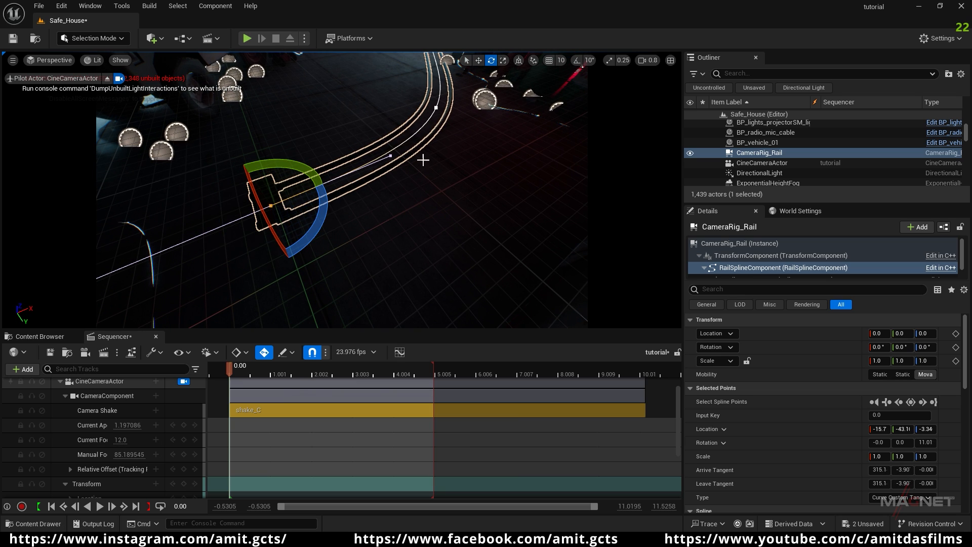
- Extrude a fourth point from the rail's end to about X 707.2, Y -770
{"action": "right_click_drag", "start_coordinate": [423, 160], "coordinate": [443, 130]}
{"action": "key", "text": "w"}
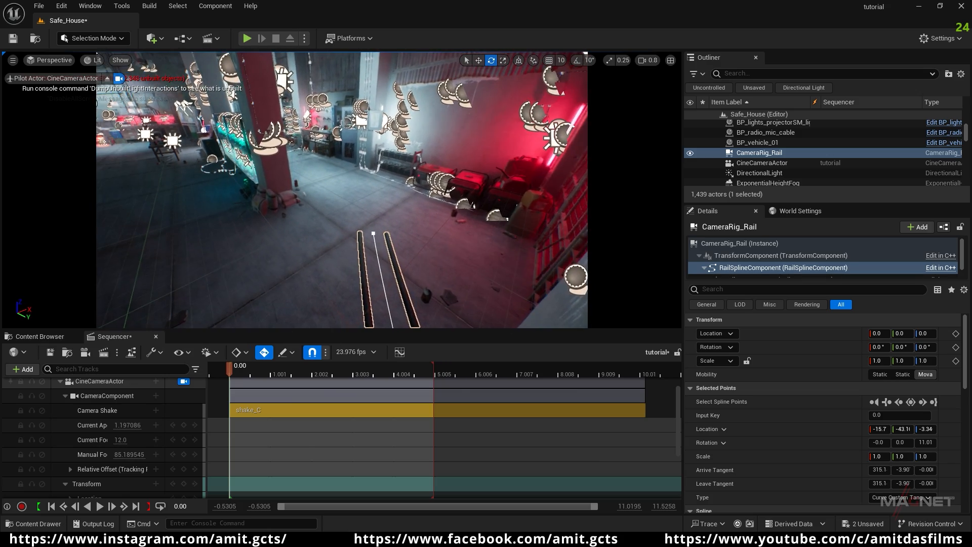
{"action": "right_click_drag", "start_coordinate": [431, 216], "coordinate": [434, 236]}
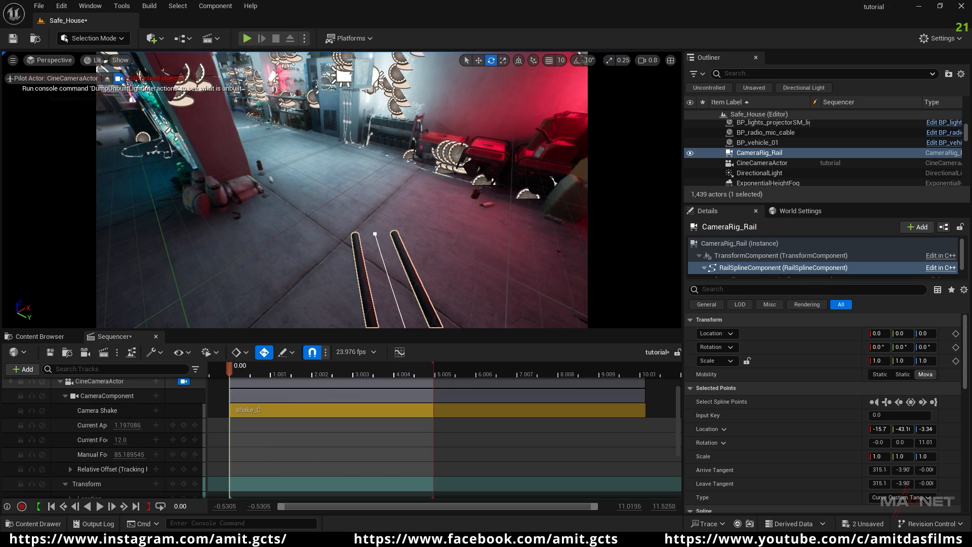
{"action": "left_click", "coordinate": [375, 233]}
{"action": "key", "text": "w"}
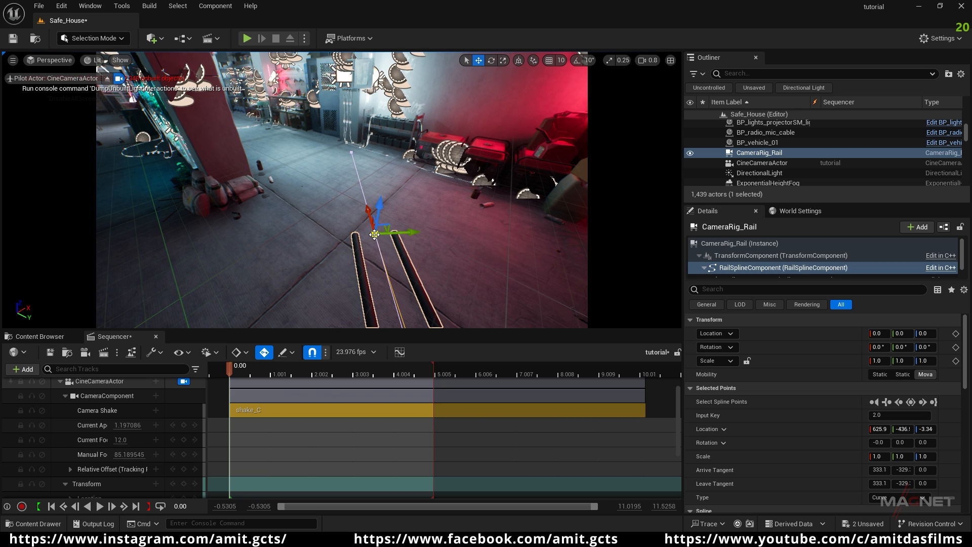
{"action": "left_click_drag", "start_coordinate": [370, 212], "coordinate": [312, 145], "text": "alt"}
{"action": "right_click_drag", "start_coordinate": [299, 265], "coordinate": [291, 245]}
{"action": "key", "text": "w"}
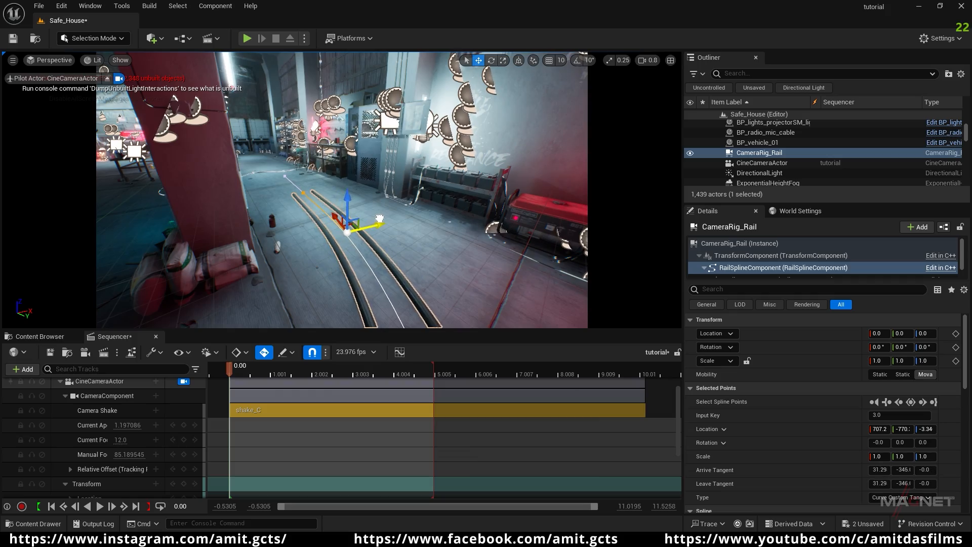
- Extend the rail with a fifth point at about X 766, Y -1388 beside the shelves and raise it to Z 96.03
{"action": "right_click_drag", "start_coordinate": [427, 282], "coordinate": [372, 203]}
{"action": "key", "text": "w"}
{"action": "left_click", "coordinate": [368, 199]}
{"action": "left_click_drag", "start_coordinate": [379, 171], "coordinate": [411, 104]}
{"action": "mouse_move", "coordinate": [411, 104]}
{"action": "right_mouse_down"}
{"action": "mouse_move", "coordinate": [411, 76]}
{"action": "mouse_move", "coordinate": [417, 98]}
{"action": "right_mouse_up"}
{"action": "key", "text": "w"}
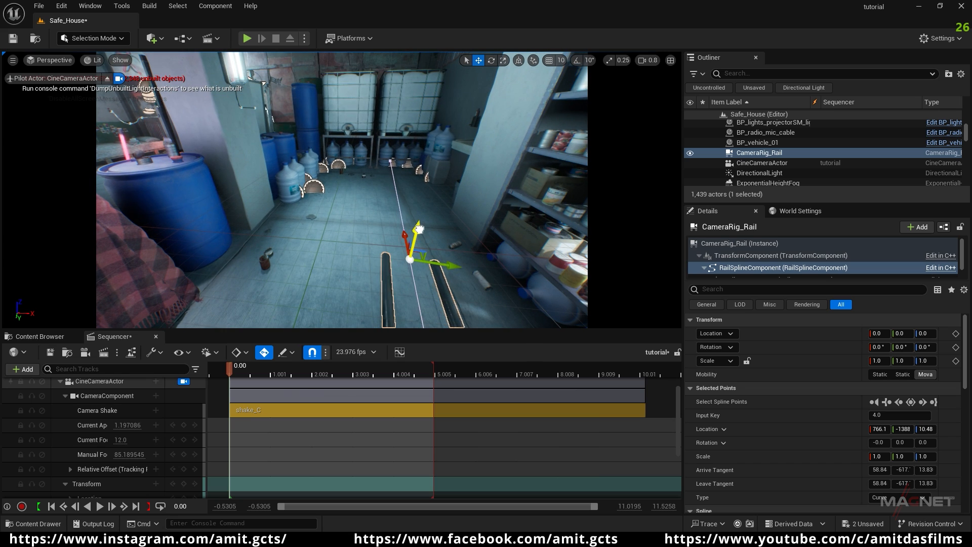
{"action": "left_click_drag", "start_coordinate": [419, 229], "coordinate": [429, 180]}
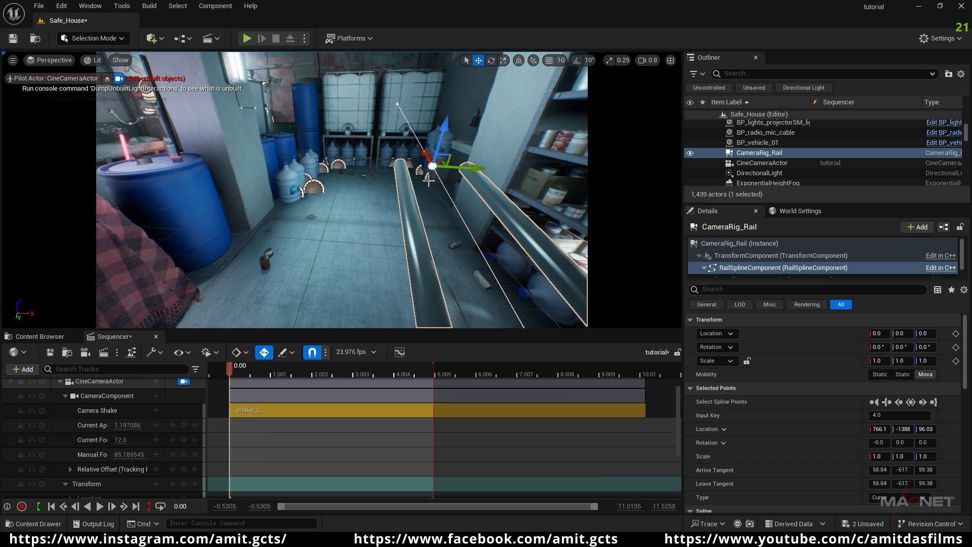
- Extrude a sixth point from the rail's end past the shelves, at about X 669, Y -1601, Z 128.5
{"action": "key", "text": "w"}
{"action": "right_click_drag", "start_coordinate": [429, 180], "coordinate": [294, 195]}
{"action": "key", "text": "d"}
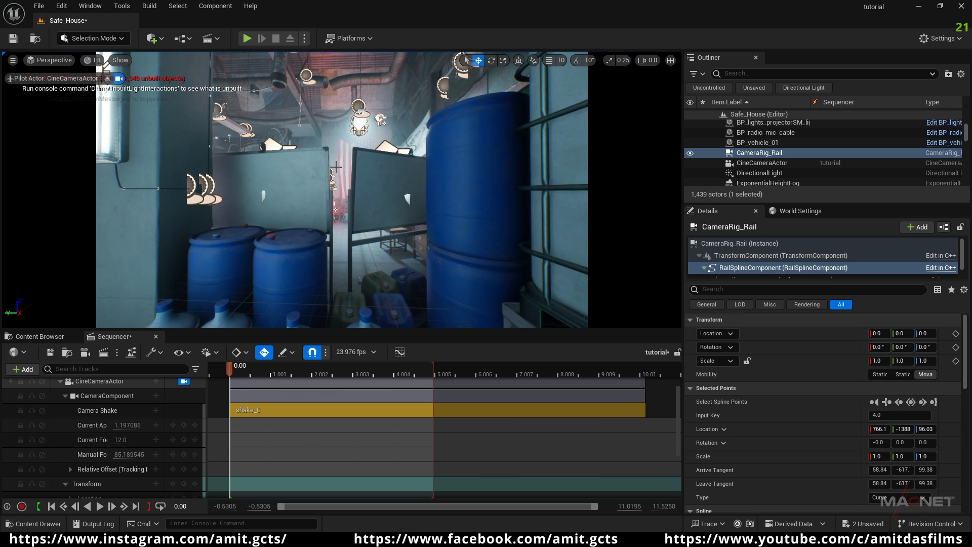
{"action": "mouse_move", "coordinate": [323, 241]}
{"action": "right_mouse_down"}
{"action": "mouse_move", "coordinate": [299, 263]}
{"action": "mouse_move", "coordinate": [329, 258]}
{"action": "right_mouse_up"}
{"action": "key", "text": "s"}
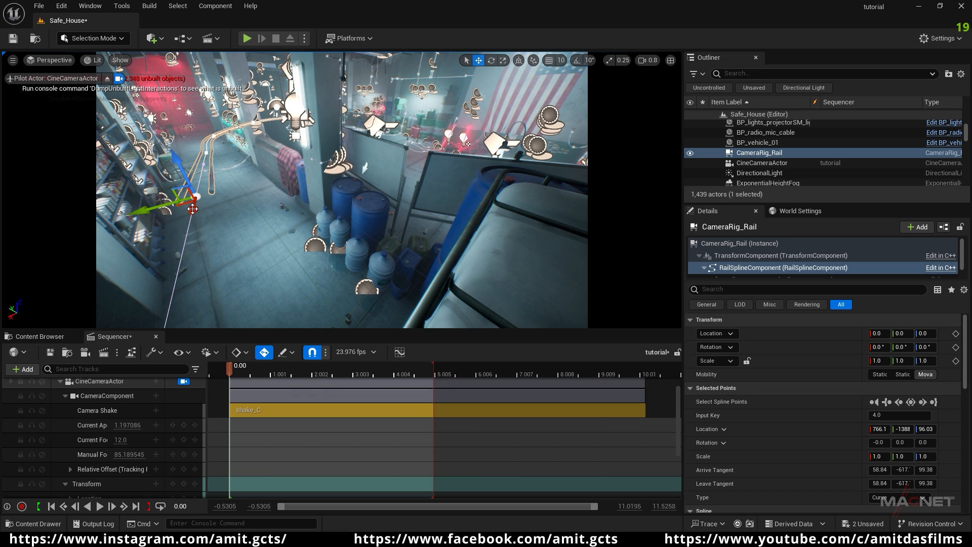
{"action": "left_click_drag", "start_coordinate": [192, 208], "coordinate": [180, 255], "text": "alt"}
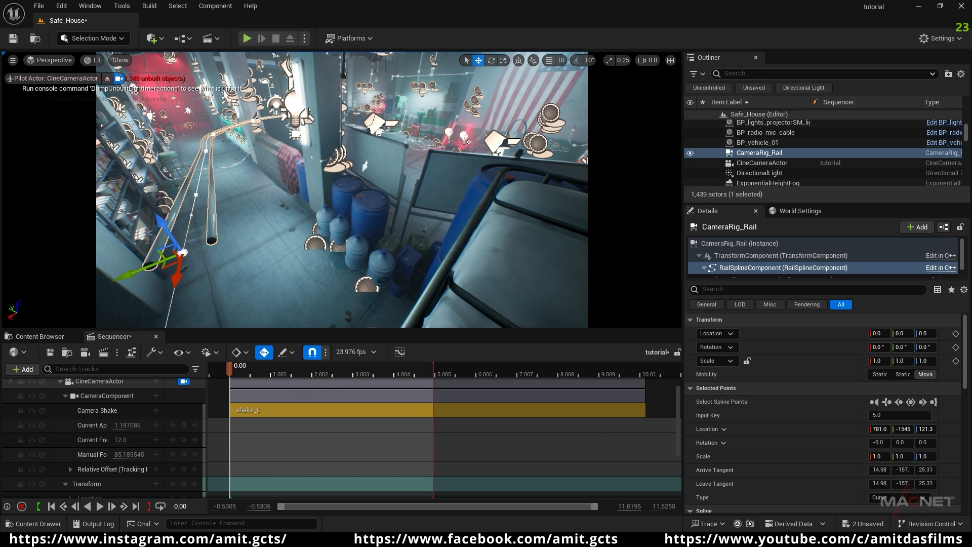
{"action": "key", "text": "a"}
{"action": "right_click_drag", "start_coordinate": [208, 287], "coordinate": [268, 304]}
{"action": "left_click_drag", "start_coordinate": [219, 279], "coordinate": [298, 194]}
{"action": "left_click_drag", "start_coordinate": [346, 169], "coordinate": [411, 148]}
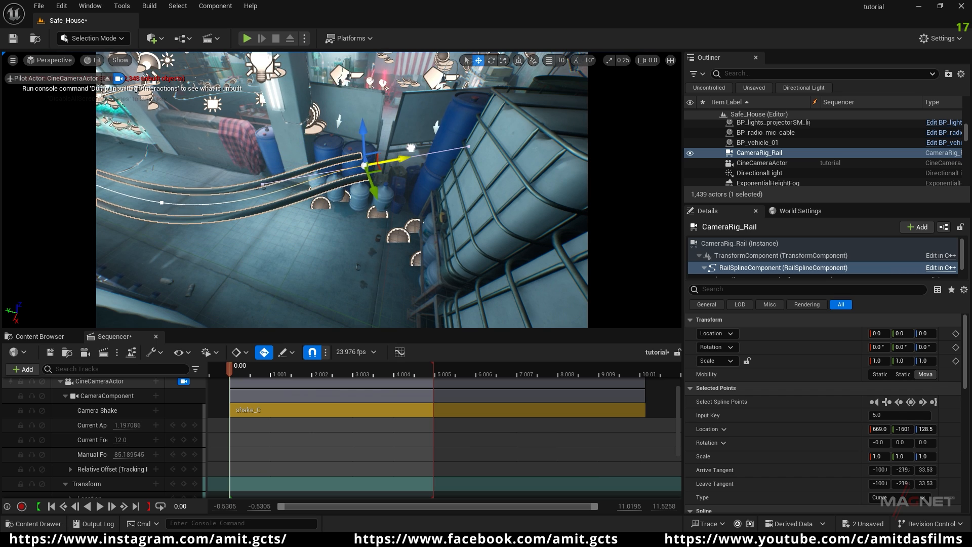
- Move the rail's end point to about X 440.8, Y -1620, Z 136.6 and bend its tangent to smooth the curve
{"action": "left_click_drag", "start_coordinate": [412, 182], "coordinate": [432, 179]}
{"action": "left_click_drag", "start_coordinate": [427, 186], "coordinate": [377, 114]}
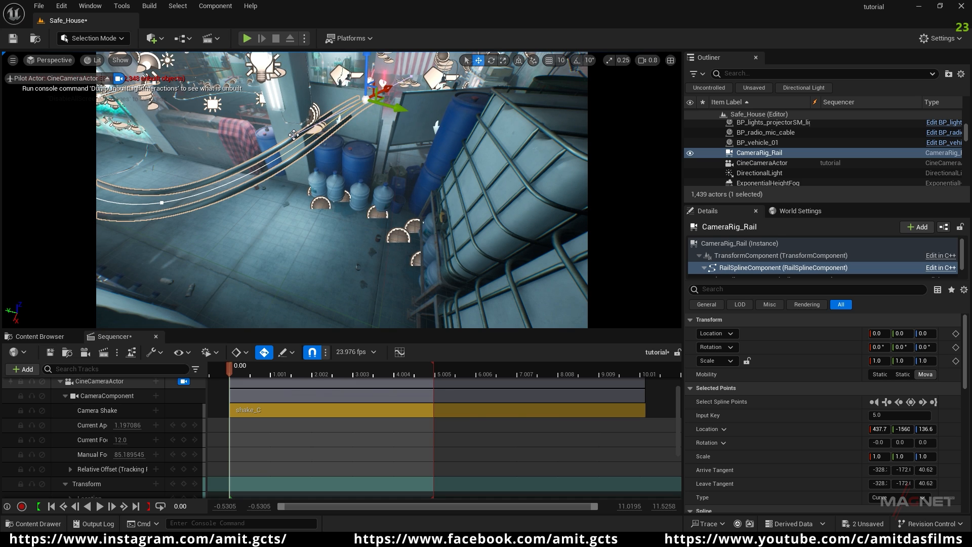
{"action": "left_click_drag", "start_coordinate": [318, 151], "coordinate": [346, 169]}
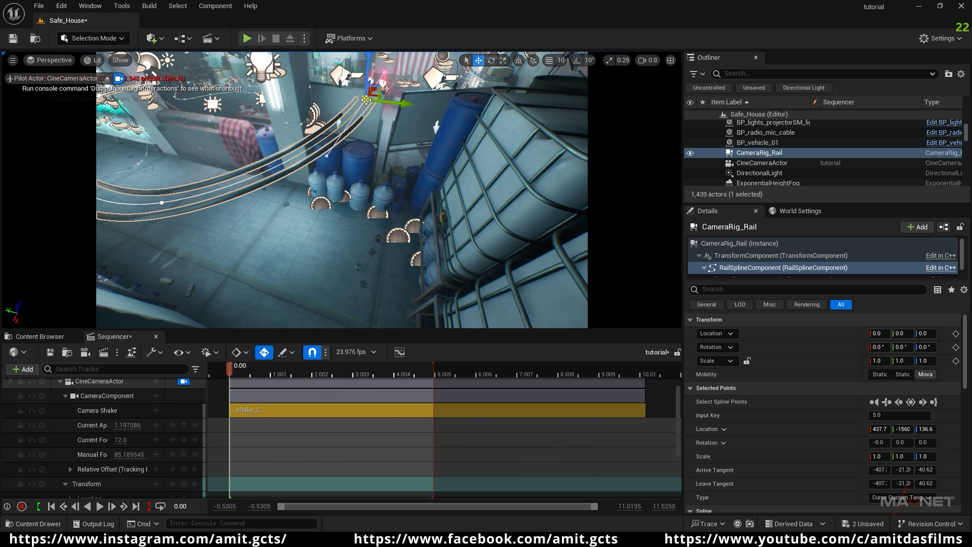
{"action": "left_click_drag", "start_coordinate": [402, 103], "coordinate": [418, 107]}
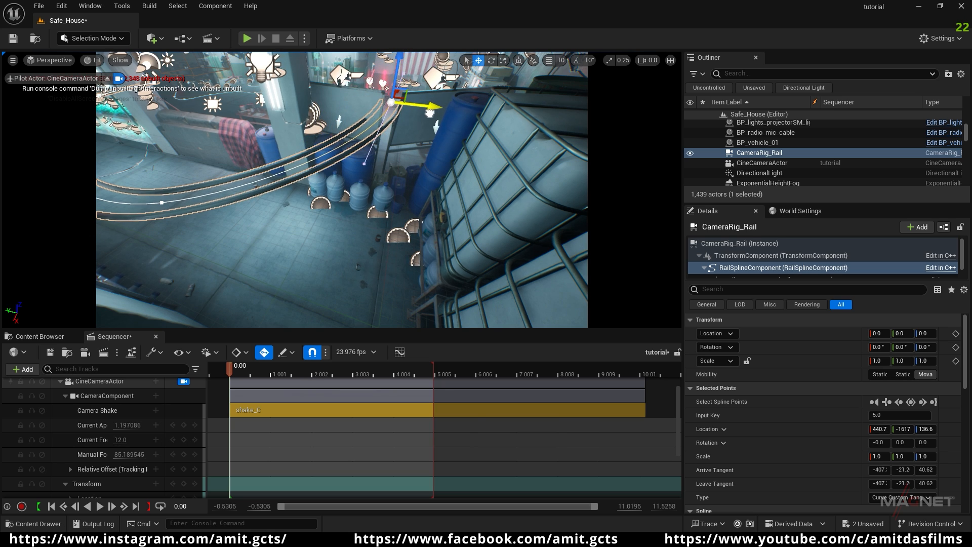
- Extrude a seventh rail point past the map boards to about X 220, Y -1628, Z 158.7
{"action": "right_click_drag", "start_coordinate": [358, 150], "coordinate": [304, 177]}
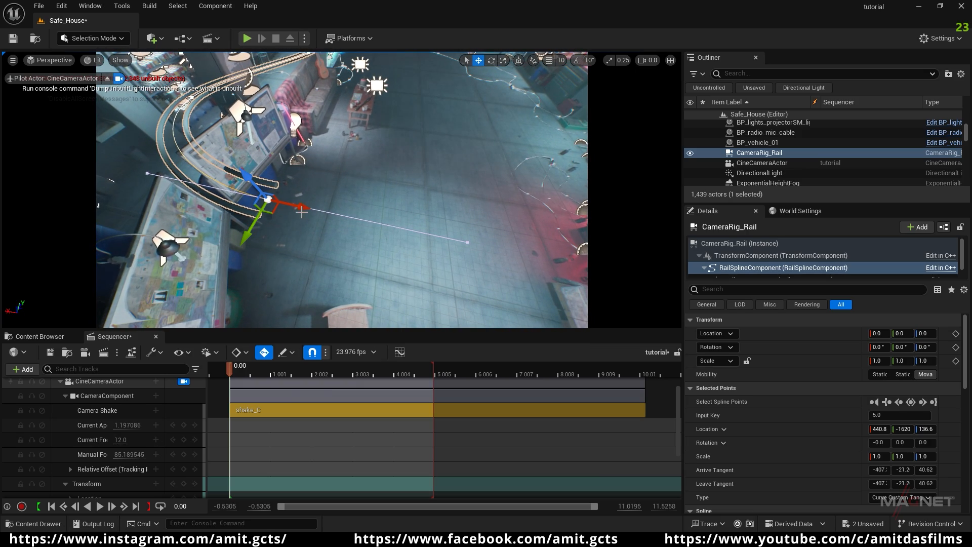
{"action": "left_click_drag", "start_coordinate": [303, 208], "coordinate": [203, 267]}
{"action": "left_click", "coordinate": [491, 248]}
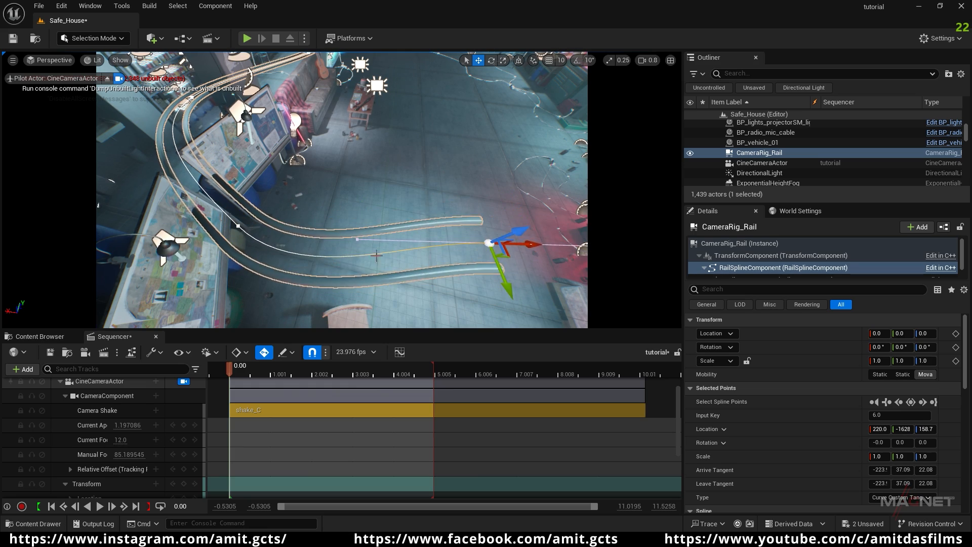
{"action": "key", "text": "f"}
- Extrude an eighth rail point across the open floor to about X 30.2, Y -919, Z 133.5
{"action": "left_click", "coordinate": [395, 167]}
{"action": "right_click_drag", "start_coordinate": [392, 165], "coordinate": [384, 101]}
{"action": "left_click_drag", "start_coordinate": [329, 178], "coordinate": [233, 185], "text": "alt"}
{"action": "right_click_drag", "start_coordinate": [233, 185], "coordinate": [222, 168]}
{"action": "left_click", "coordinate": [334, 171]}
{"action": "left_click_drag", "start_coordinate": [234, 149], "coordinate": [250, 190]}
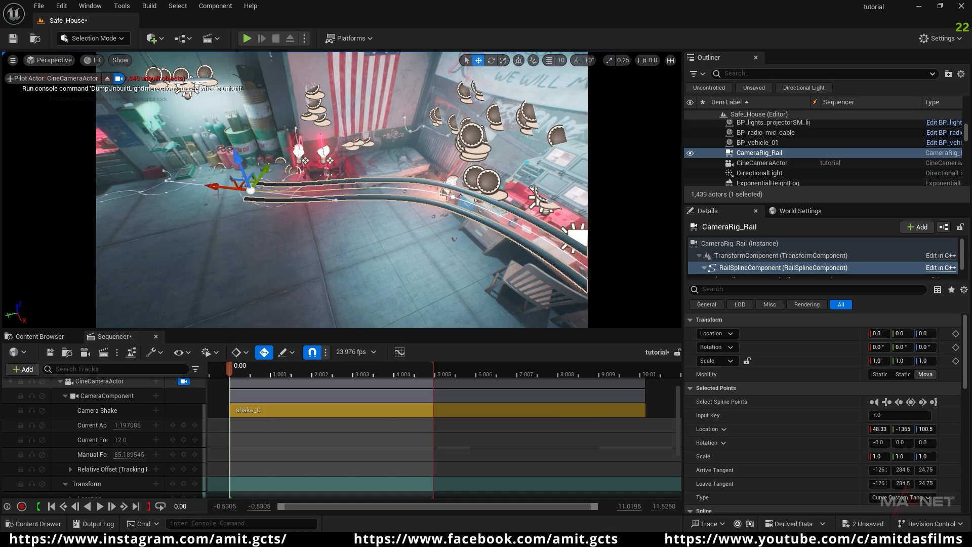
{"action": "right_click_drag", "start_coordinate": [250, 190], "coordinate": [212, 188]}
{"action": "left_click_drag", "start_coordinate": [315, 171], "coordinate": [141, 151]}
{"action": "right_click_drag", "start_coordinate": [140, 151], "coordinate": [51, 152]}
- Adjust the eighth point's tangent handle to about X -50, Y 318 so the rail's last stretch straightens
{"action": "left_click", "coordinate": [308, 232]}
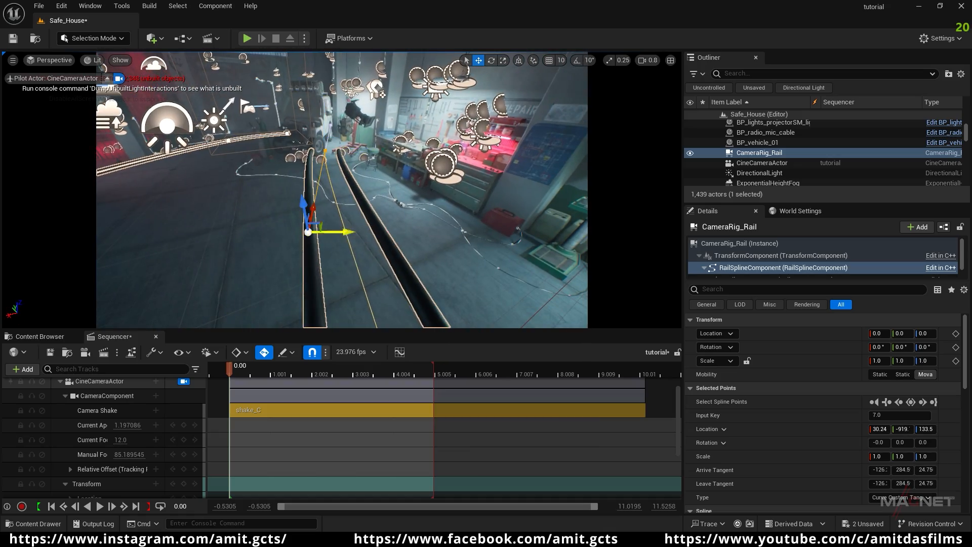
{"action": "left_click_drag", "start_coordinate": [344, 233], "coordinate": [406, 227]}
{"action": "right_click_drag", "start_coordinate": [405, 227], "coordinate": [284, 208]}
{"action": "left_click", "coordinate": [506, 283]}
{"action": "right_click_drag", "start_coordinate": [506, 283], "coordinate": [227, 264]}
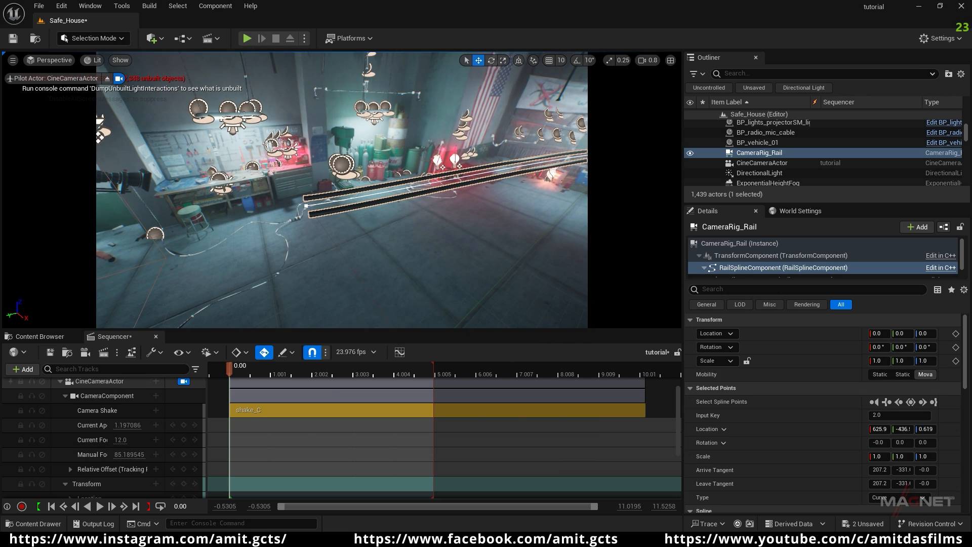
- Snap the rail's eighth point to the floor
{"action": "left_click", "coordinate": [307, 206]}
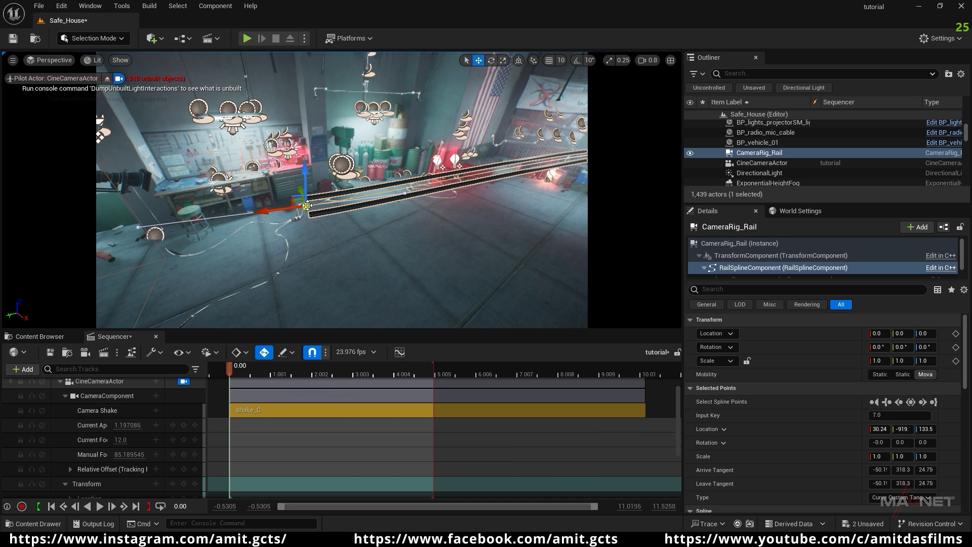
{"action": "right_click", "coordinate": [307, 206]}
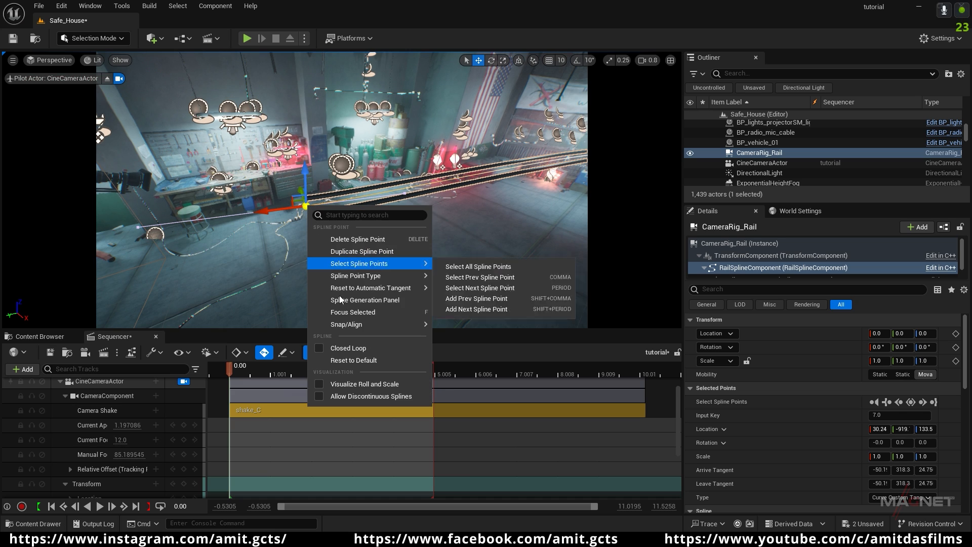
{"action": "mouse_move", "coordinate": [346, 324]}
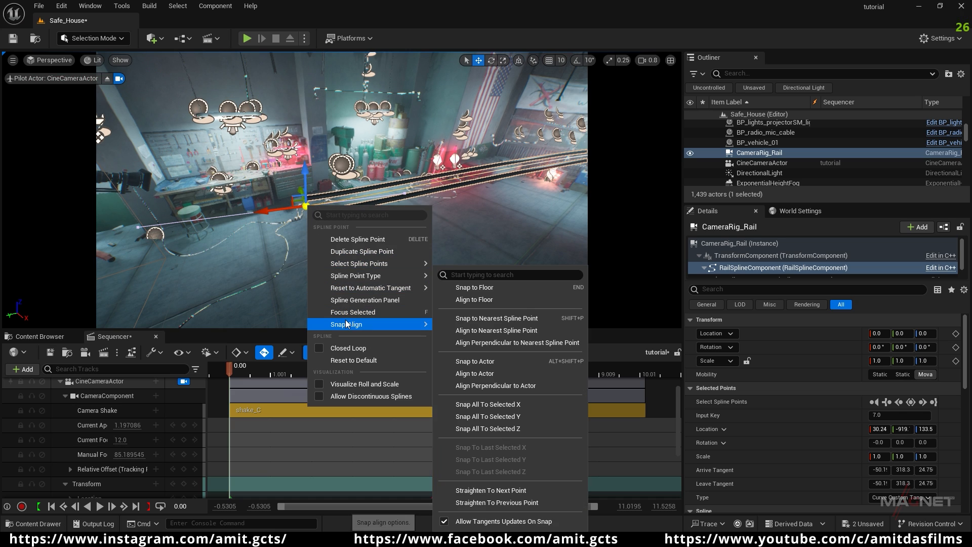
{"action": "left_click", "coordinate": [487, 288]}
{"action": "right_click_drag", "start_coordinate": [399, 283], "coordinate": [329, 279]}
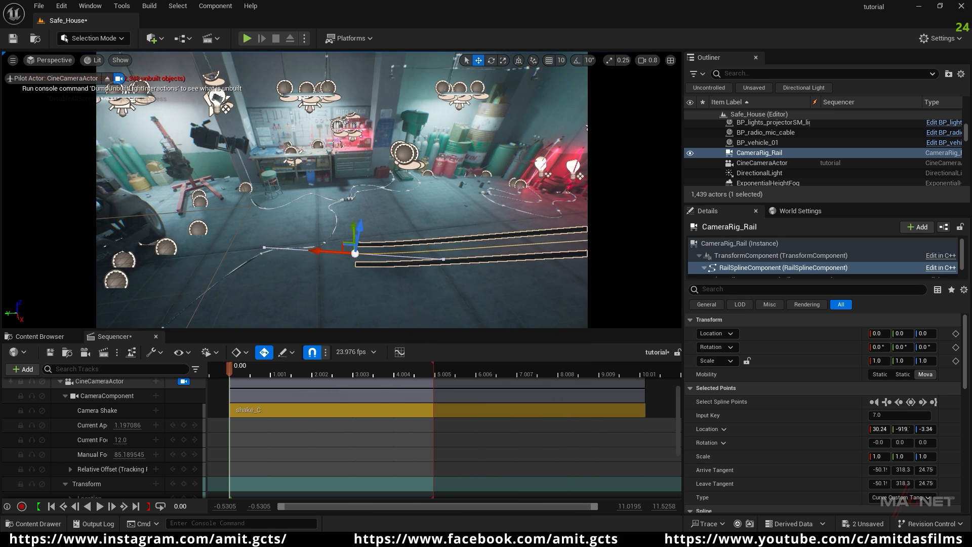
- Extrude a ninth point from the rail's end and bring it round to about X 250.6, Y -484, Z 21.9
{"action": "left_click_drag", "start_coordinate": [319, 253], "coordinate": [127, 234], "text": "alt"}
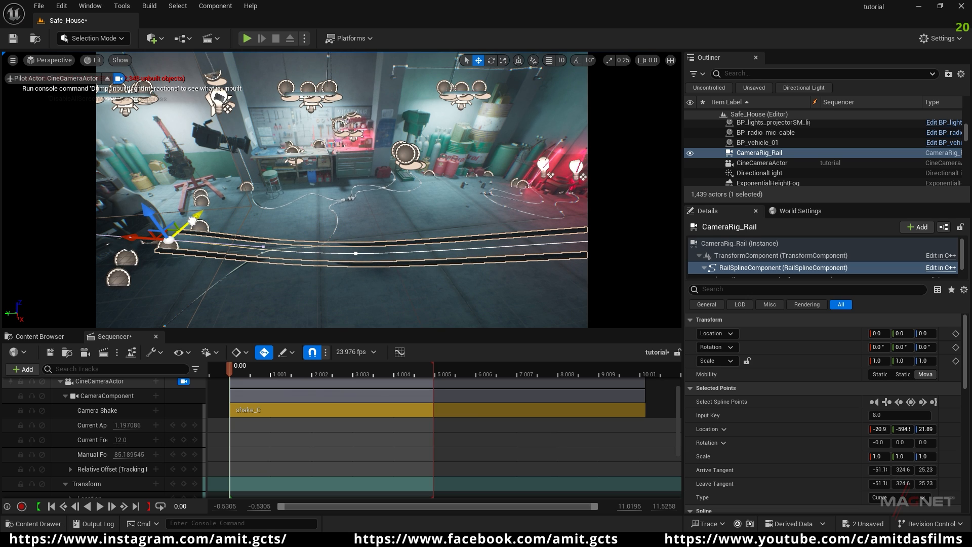
{"action": "left_click_drag", "start_coordinate": [193, 221], "coordinate": [220, 198]}
{"action": "right_click_drag", "start_coordinate": [287, 260], "coordinate": [174, 266]}
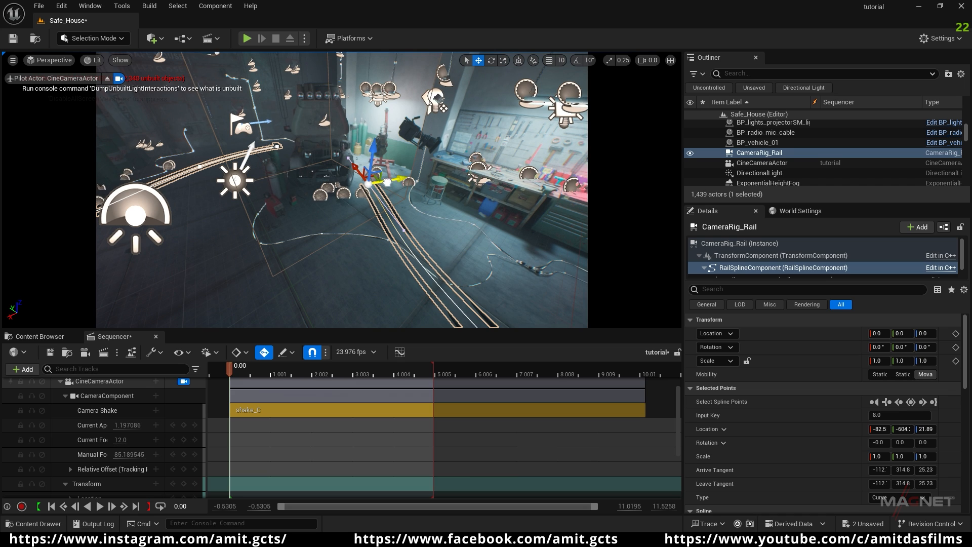
{"action": "left_click_drag", "start_coordinate": [387, 182], "coordinate": [257, 218]}
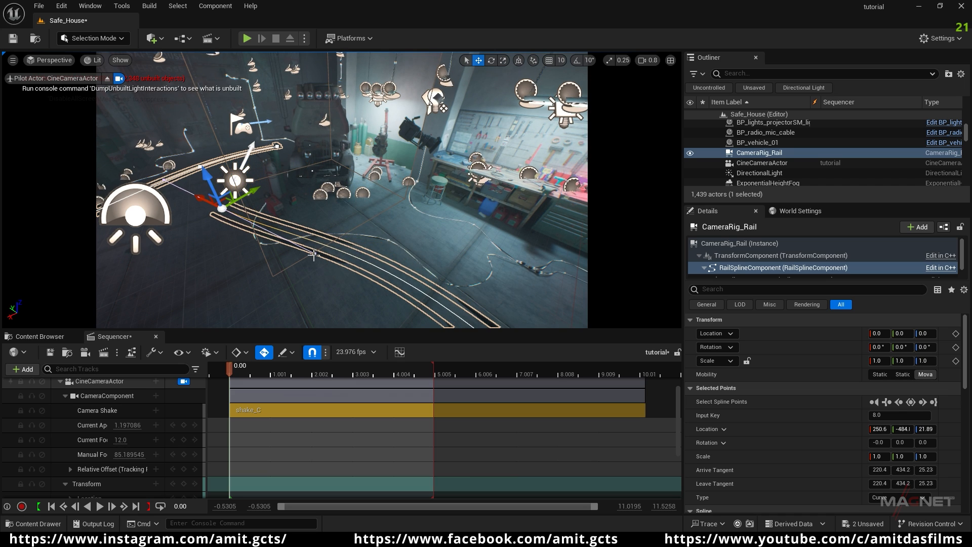
{"action": "left_click_drag", "start_coordinate": [334, 231], "coordinate": [344, 218]}
- Attach the CineCameraActor to CameraRig_Rail as its child
{"action": "right_click_drag", "start_coordinate": [333, 263], "coordinate": [556, 282]}
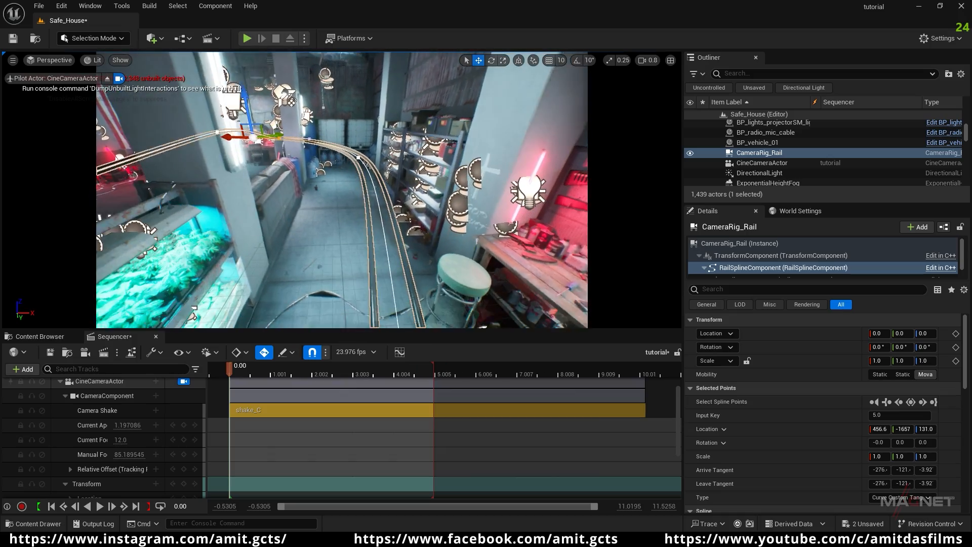
{"action": "right_click_drag", "start_coordinate": [341, 190], "coordinate": [391, 167]}
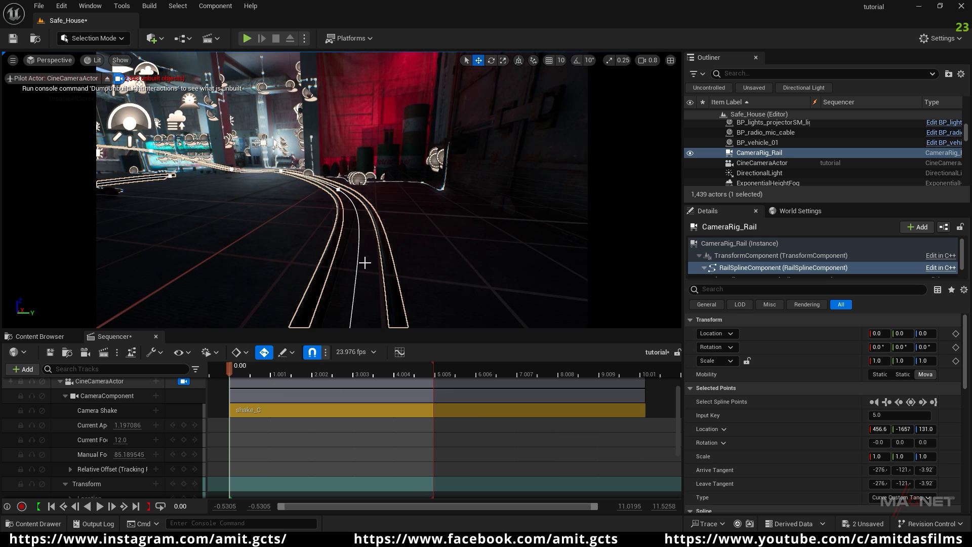
{"action": "left_click", "coordinate": [758, 163]}
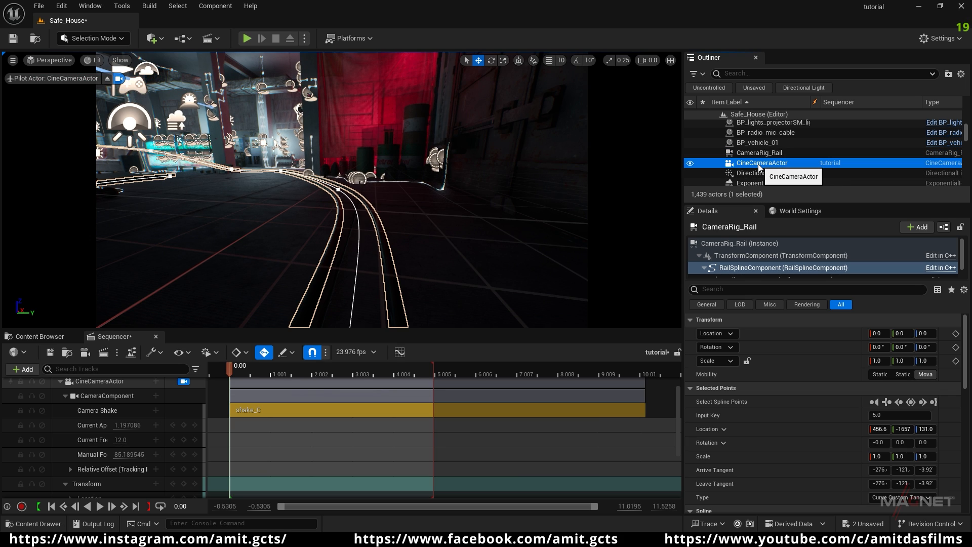
{"action": "left_click_drag", "start_coordinate": [760, 164], "coordinate": [757, 153]}
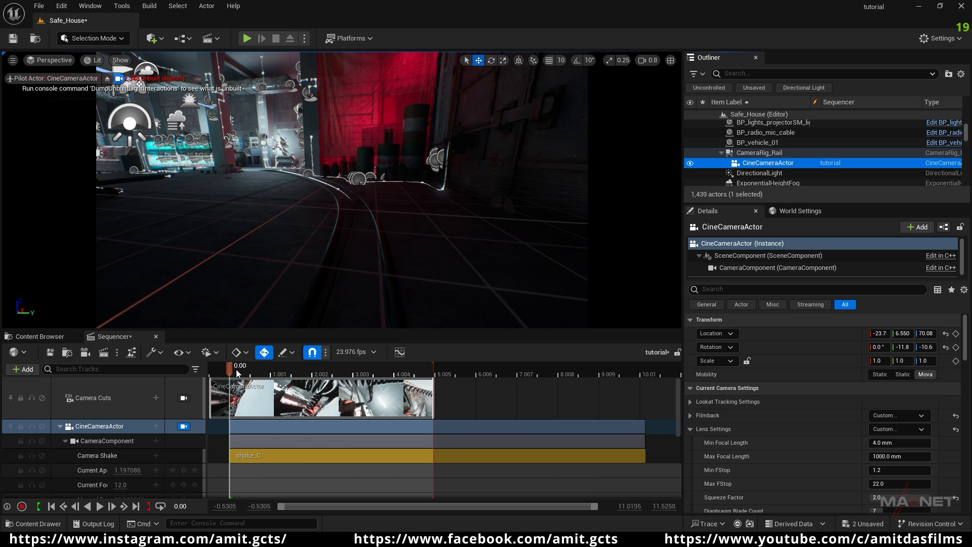
- Scrub through the sequence to check the attached camera, and return the playhead to 0.00
{"action": "left_click_drag", "start_coordinate": [229, 368], "coordinate": [324, 375]}
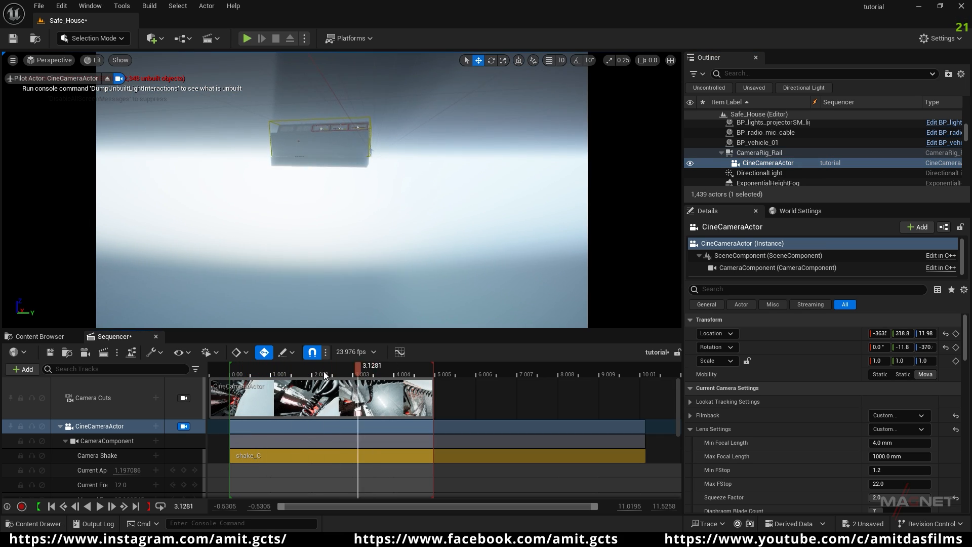
{"action": "left_click_drag", "start_coordinate": [229, 372], "coordinate": [284, 373]}
{"action": "left_click", "coordinate": [339, 374]}
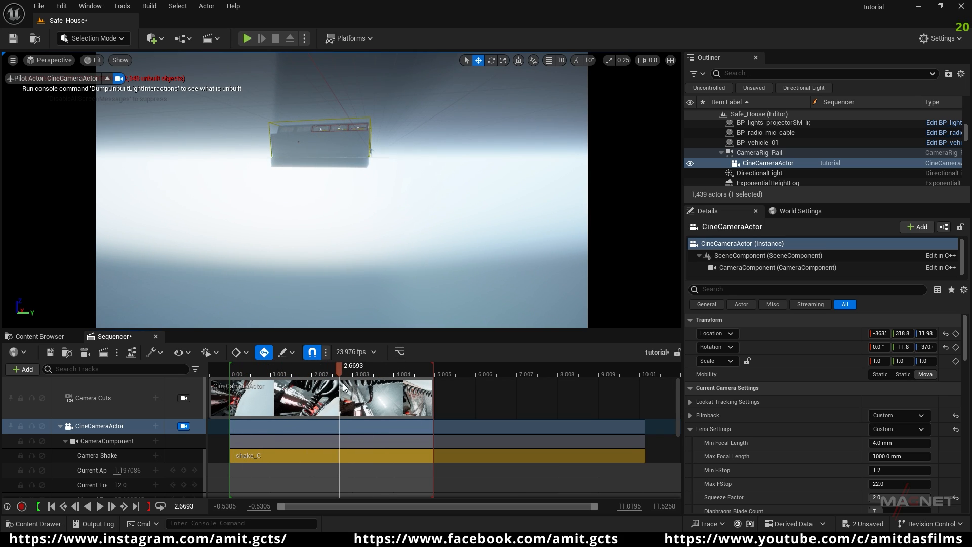
{"action": "left_click", "coordinate": [52, 506]}
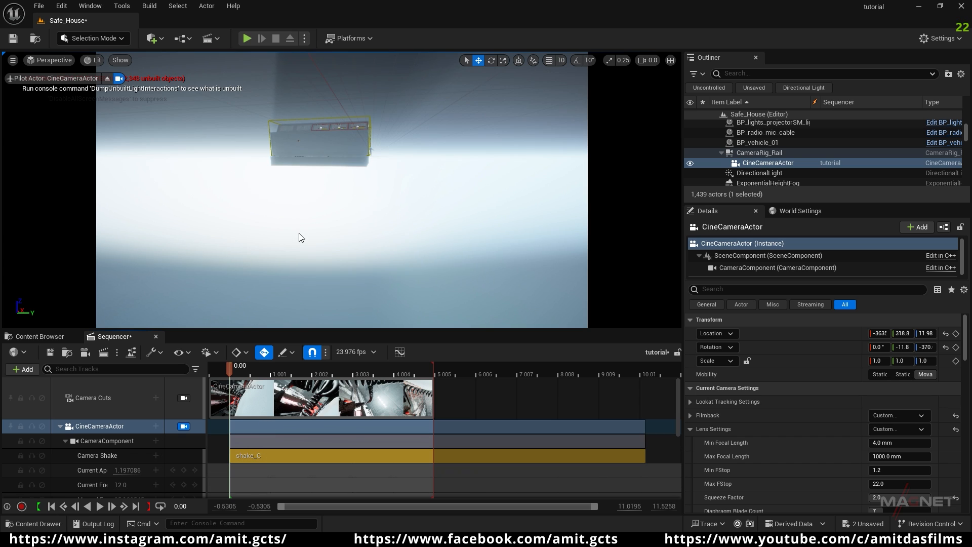
- Fly the piloted camera back to the start of the rail, at about X -43, Y 1.8, Z 99.7, looking along the track
{"action": "right_click_drag", "start_coordinate": [342, 190], "coordinate": [380, 189]}
{"action": "key", "text": "w"}
{"action": "scroll", "coordinate": [344, 166], "scroll_direction": "up", "scroll_amount": 3}
{"action": "key", "text": "w"}
{"action": "scroll", "coordinate": [319, 215], "scroll_direction": "down", "scroll_amount": 2}
{"action": "key", "text": "w"}
{"action": "scroll", "coordinate": [328, 220], "scroll_direction": "down", "scroll_amount": 1}
{"action": "key", "text": "s"}
{"action": "key", "text": "e"}
{"action": "key", "text": "q"}
{"action": "scroll", "coordinate": [378, 207], "scroll_direction": "down", "scroll_amount": 1}
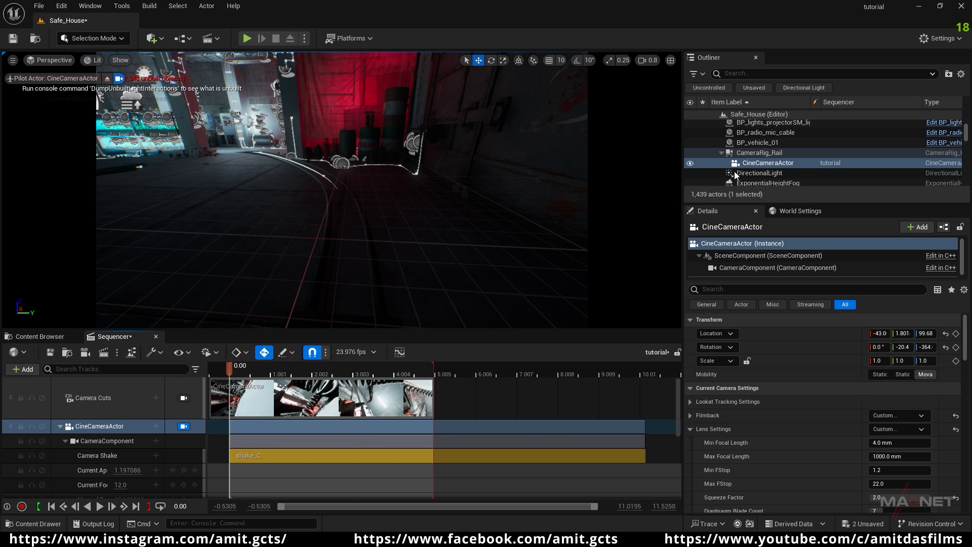
- Try CameraRig_Rail's Current Position on Rail at 1 and at positions in between, and reset it to 0
{"action": "left_click", "coordinate": [747, 154]}
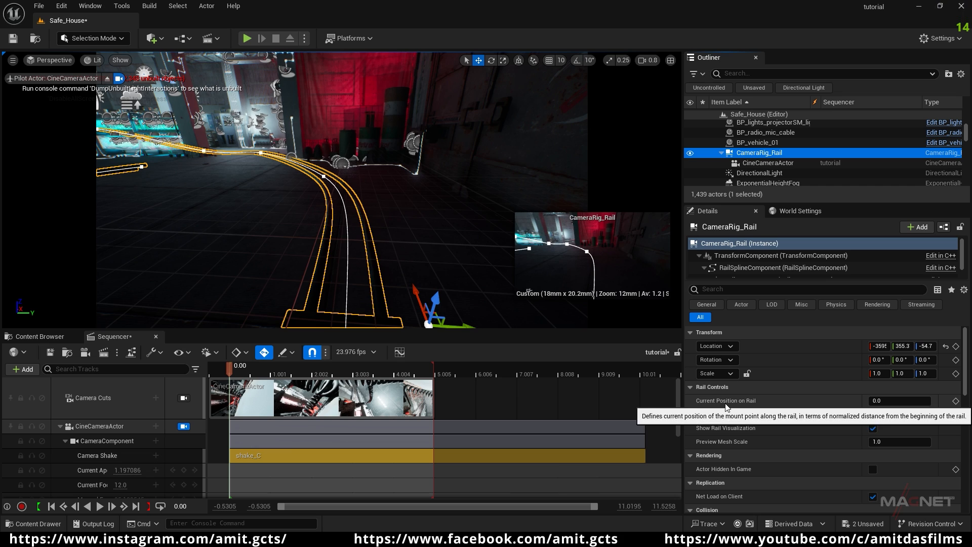
{"action": "left_click", "coordinate": [875, 401]}
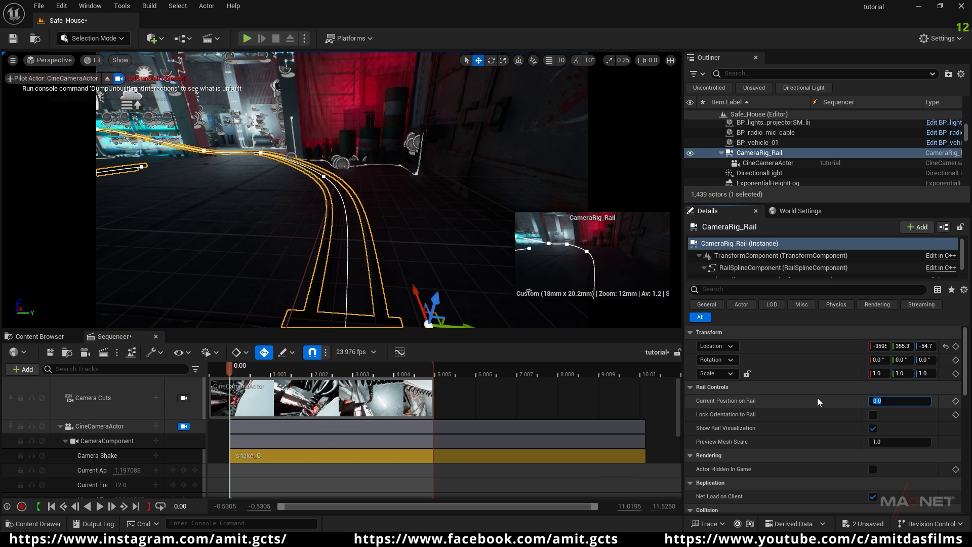
{"action": "type", "text": "1"}
{"action": "key", "text": "Return"}
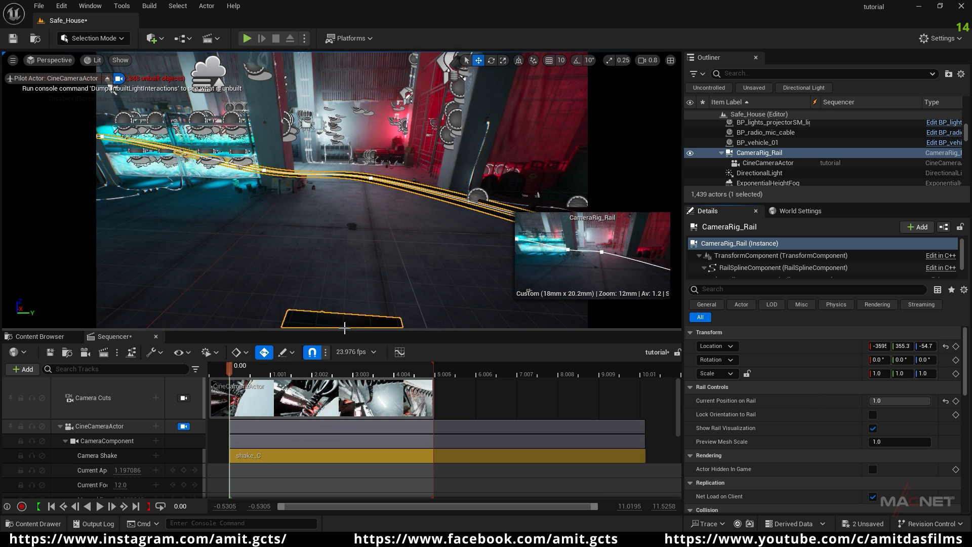
{"action": "left_click_drag", "start_coordinate": [767, 404], "coordinate": [759, 403]}
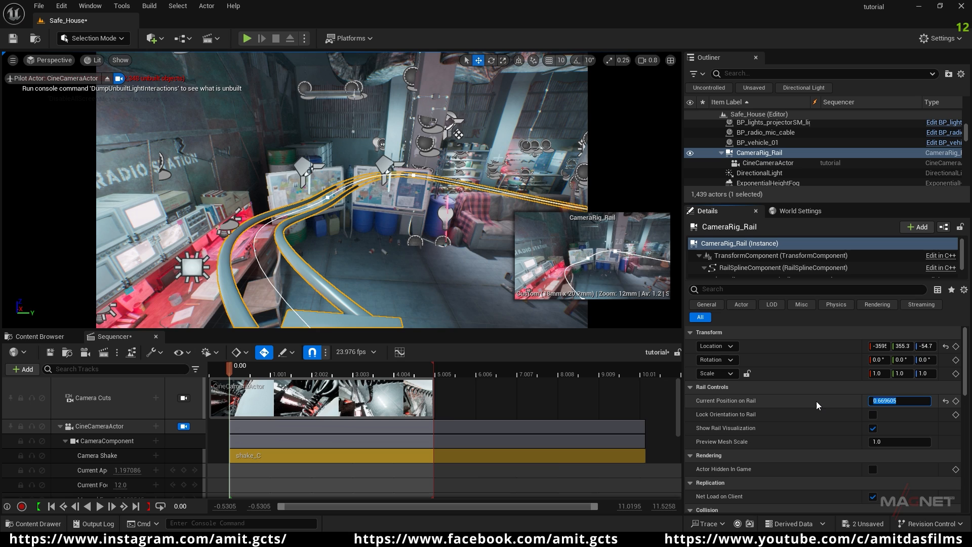
{"action": "type", "text": "0"}
{"action": "key", "text": "Return"}
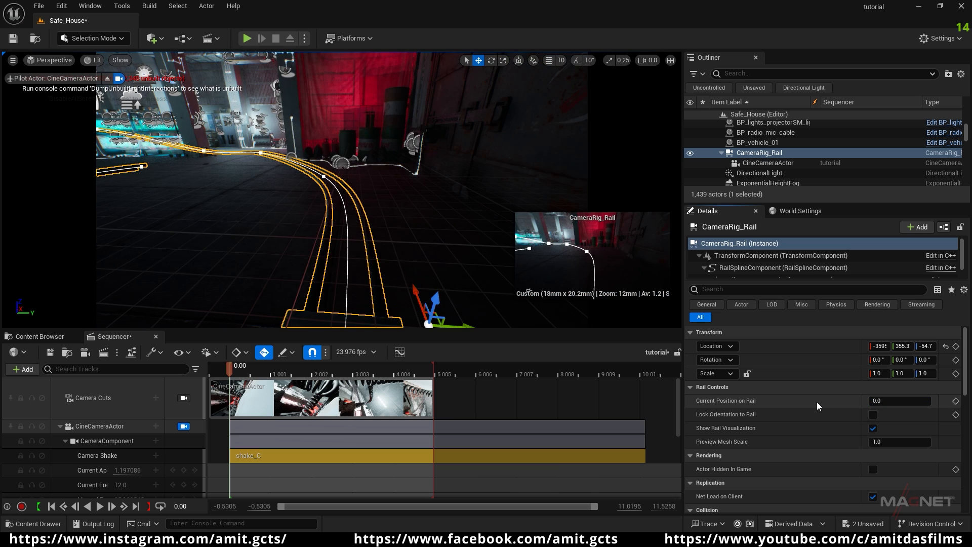
- Keyframe CameraRig_Rail's Current Position on Rail at 0.0 at the sequence start and move the playhead to 20.00
{"action": "left_click", "coordinate": [956, 402]}
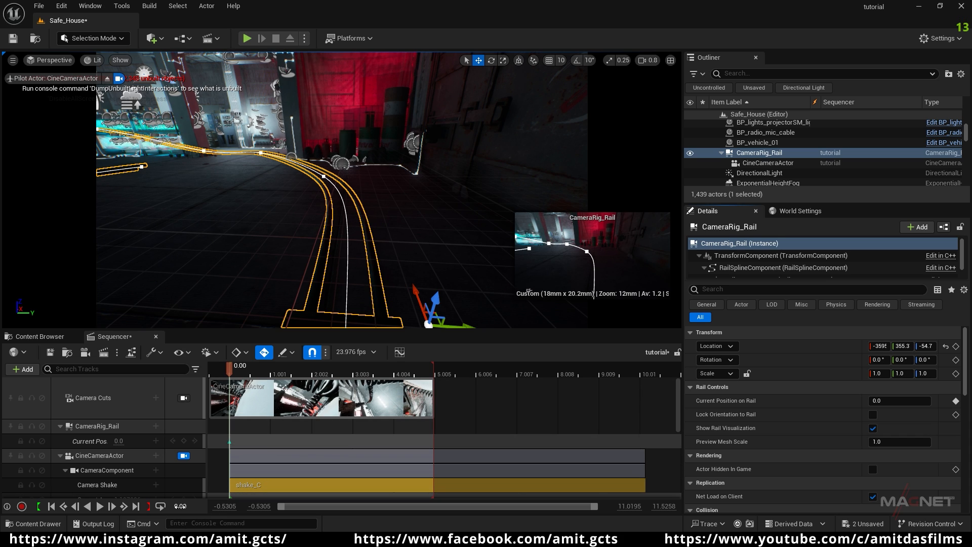
{"action": "type", "text": "0"}
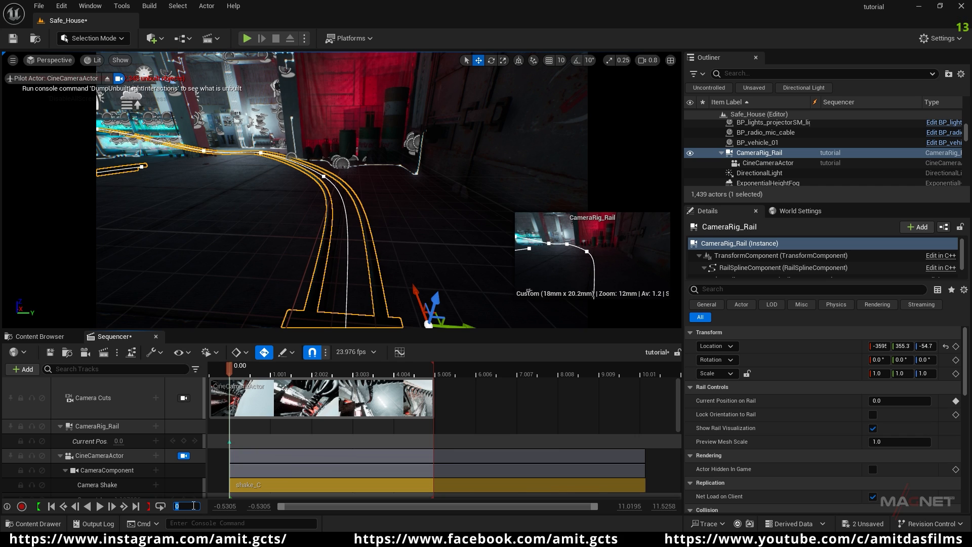
{"action": "type", "text": "0"}
{"action": "key", "text": "Return"}
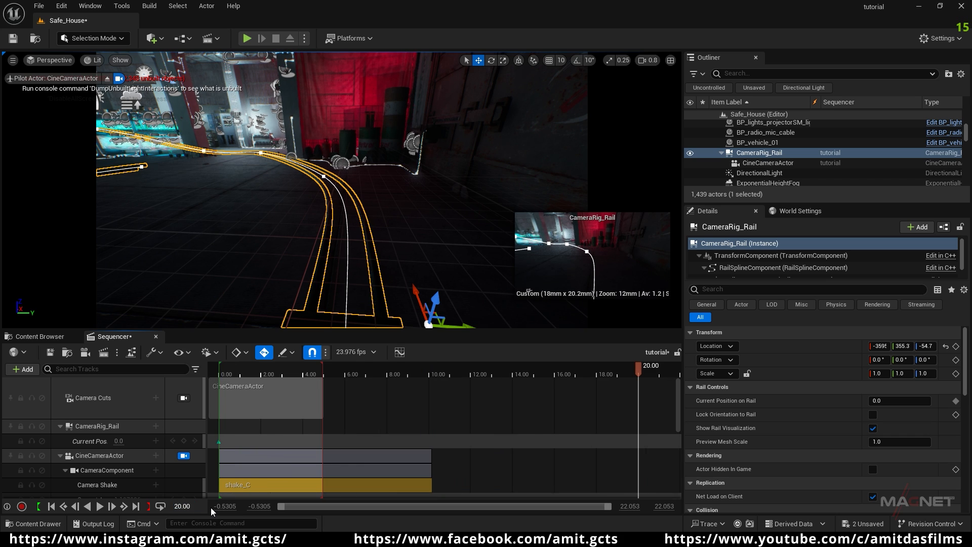
- End the sequence's playback range at 20.00 and extend the camera cut and shake_C sections just past it
{"action": "left_click", "coordinate": [148, 506]}
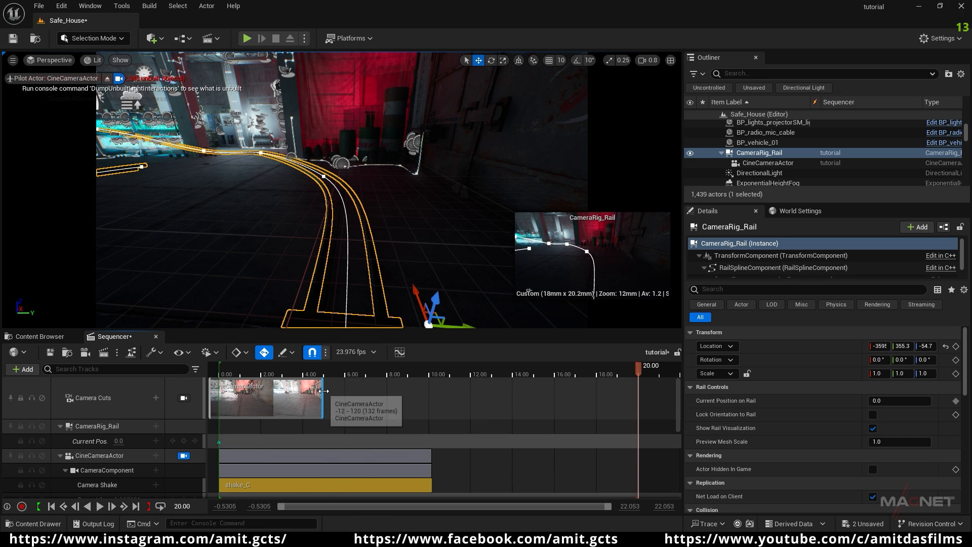
{"action": "left_click_drag", "start_coordinate": [338, 391], "coordinate": [647, 403]}
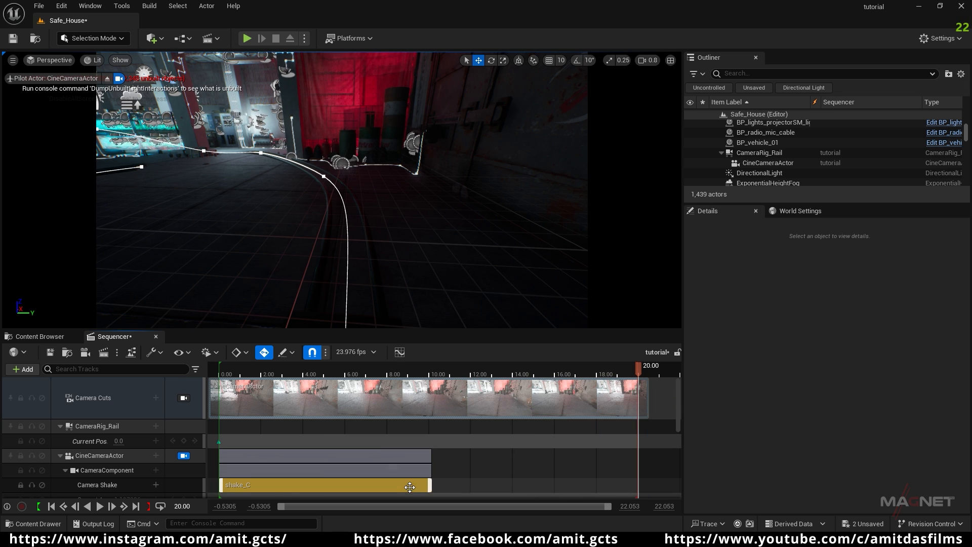
{"action": "left_click_drag", "start_coordinate": [429, 489], "coordinate": [661, 490]}
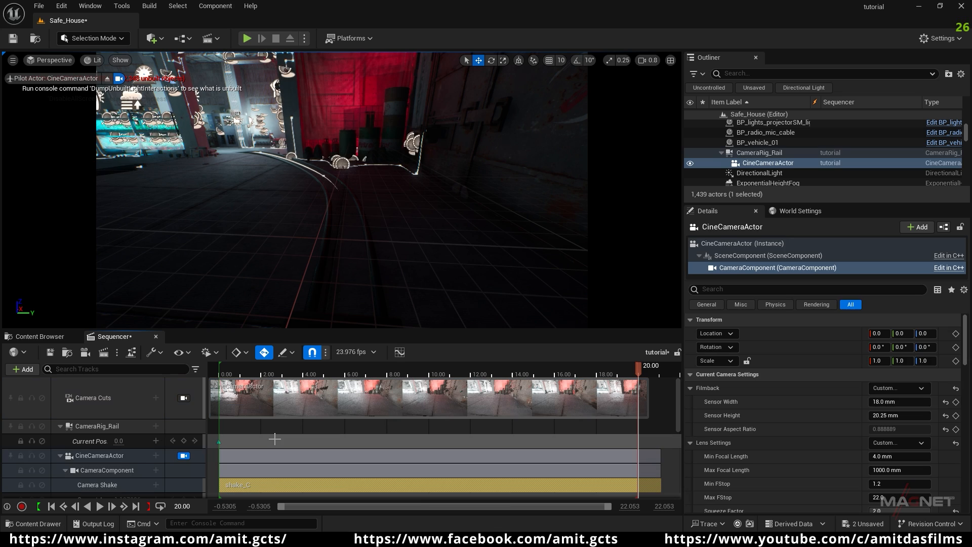
- Keyframe CameraRig_Rail's Current Position on Rail at 1.0 at 20.00
{"action": "left_click", "coordinate": [125, 441]}
{"action": "type", "text": "1"}
{"action": "left_click", "coordinate": [139, 440]}
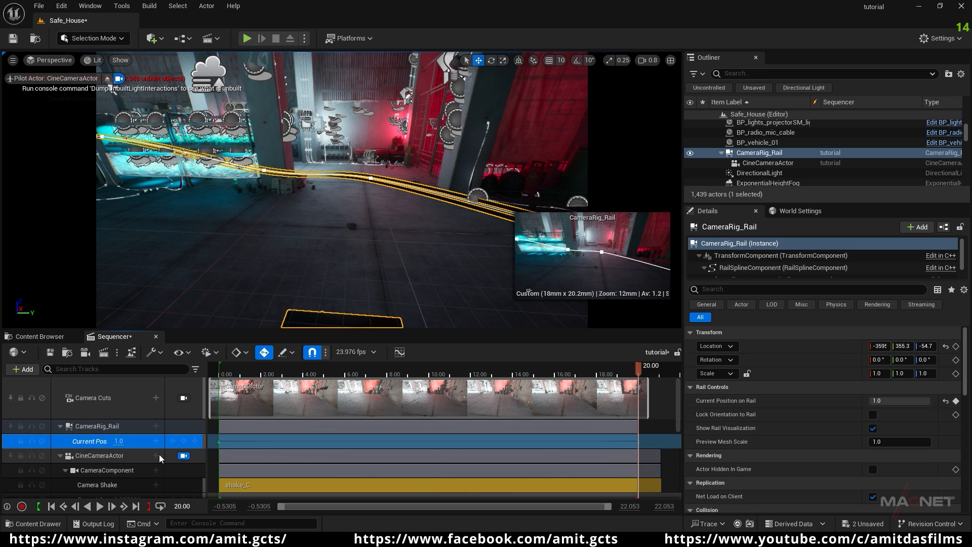
- Play the rail move from near the start, and scrub back to about 1.21 to review the camera's path
{"action": "left_click", "coordinate": [99, 470]}
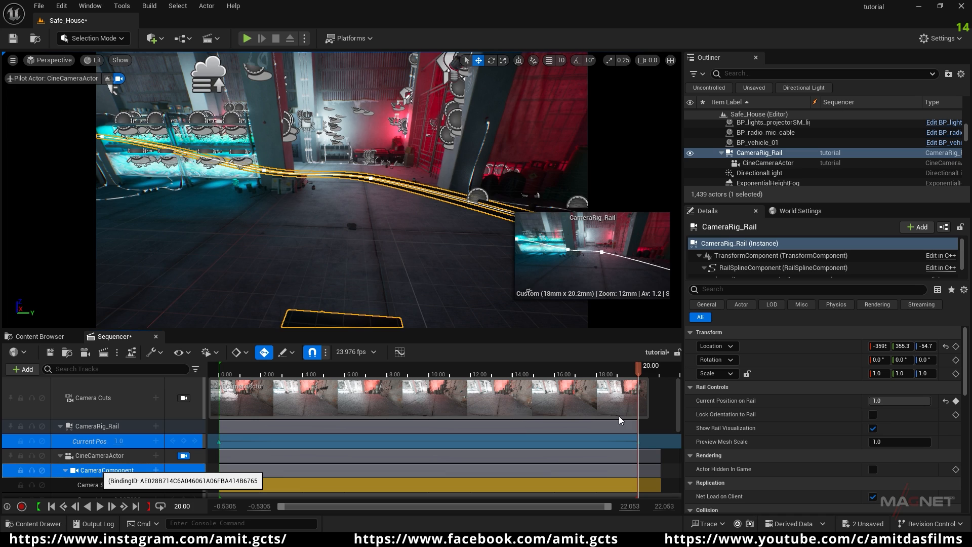
{"action": "left_click", "coordinate": [223, 376]}
{"action": "key", "text": "space"}
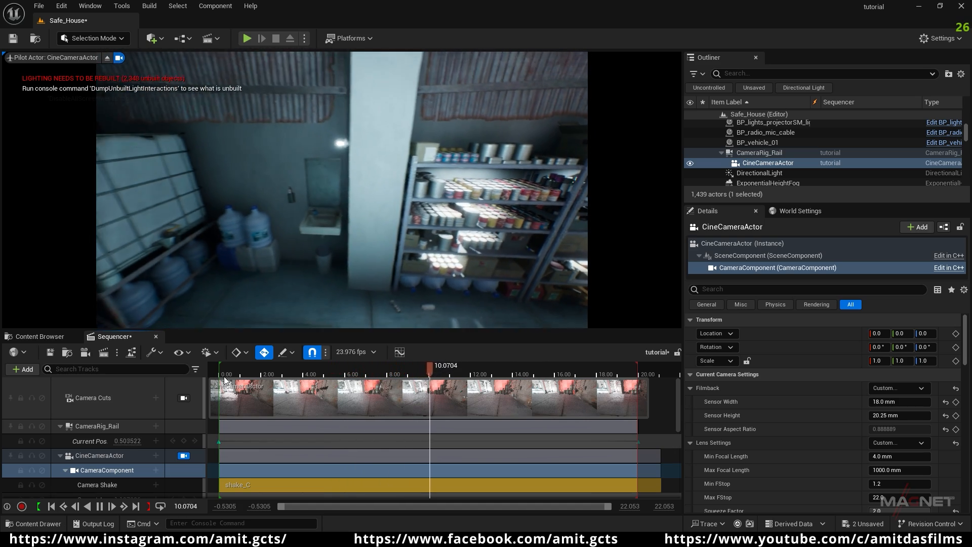
{"action": "left_click_drag", "start_coordinate": [224, 376], "coordinate": [282, 382]}
{"action": "left_click_drag", "start_coordinate": [312, 382], "coordinate": [244, 392]}
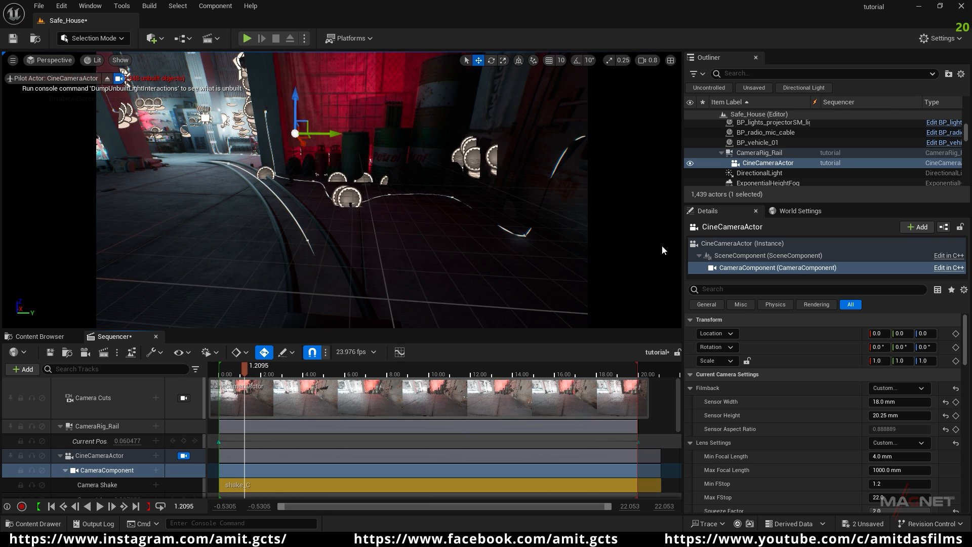
- Turn on Lock Orientation to Rail for CameraRig_Rail and play the sequence from near the start to check the CineCameraActor view
{"action": "left_click", "coordinate": [758, 154]}
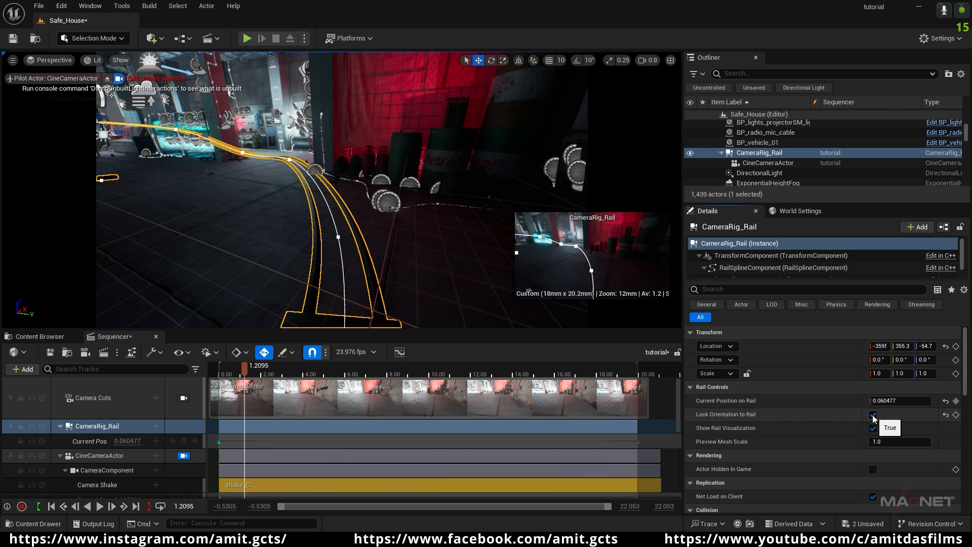
{"action": "left_click", "coordinate": [97, 456]}
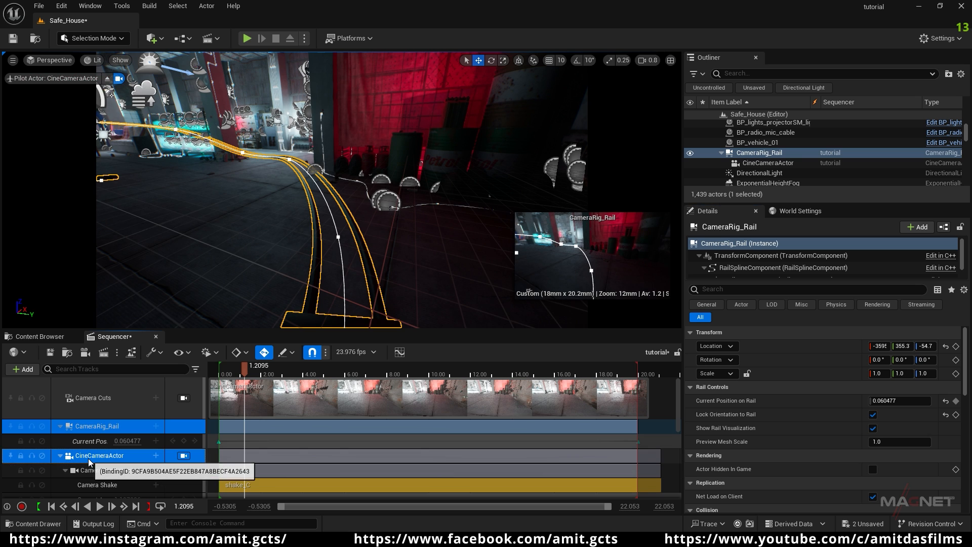
{"action": "left_click", "coordinate": [228, 372]}
{"action": "key", "text": "space"}
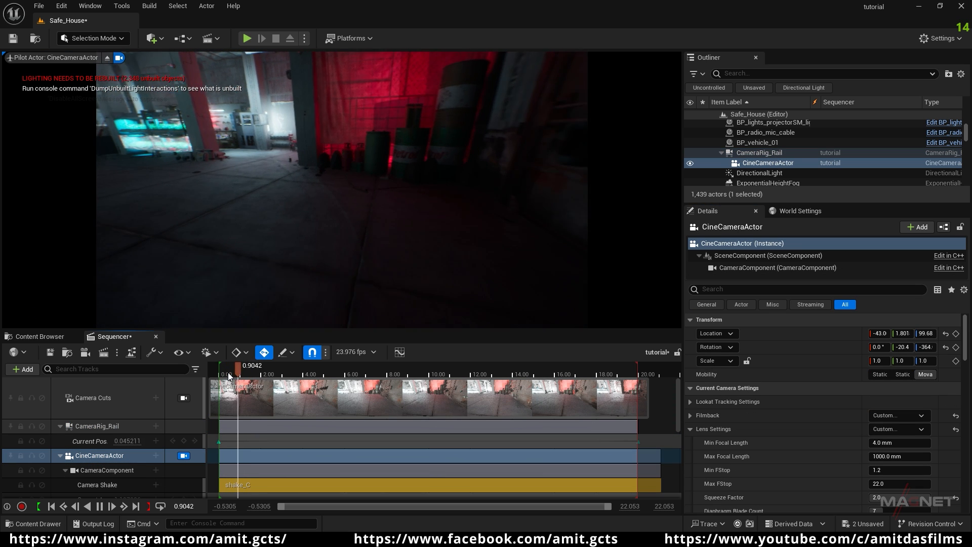
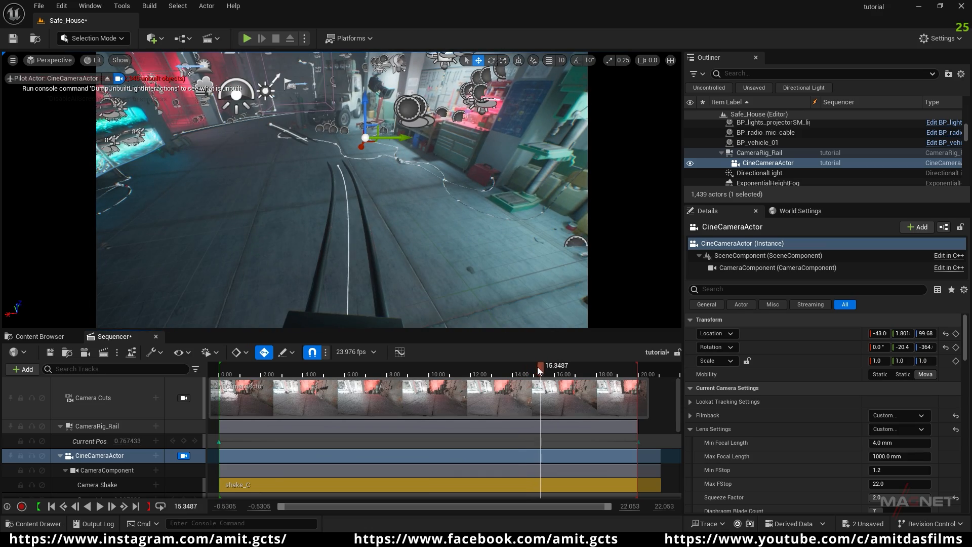
- Scrub to about 11.43 and delete the rail spline point in front of the camera beside the desk
{"action": "left_click_drag", "start_coordinate": [538, 369], "coordinate": [460, 375]}
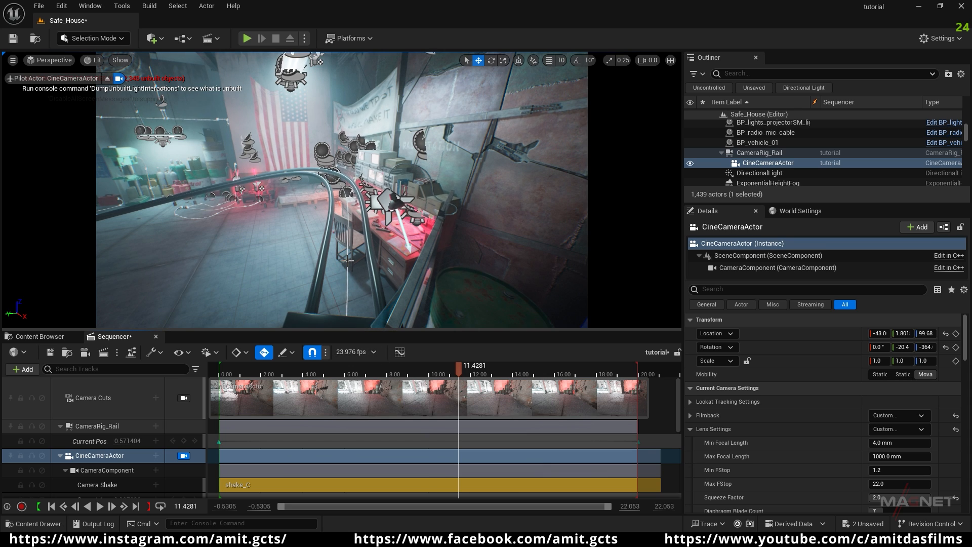
{"action": "left_click", "coordinate": [346, 261]}
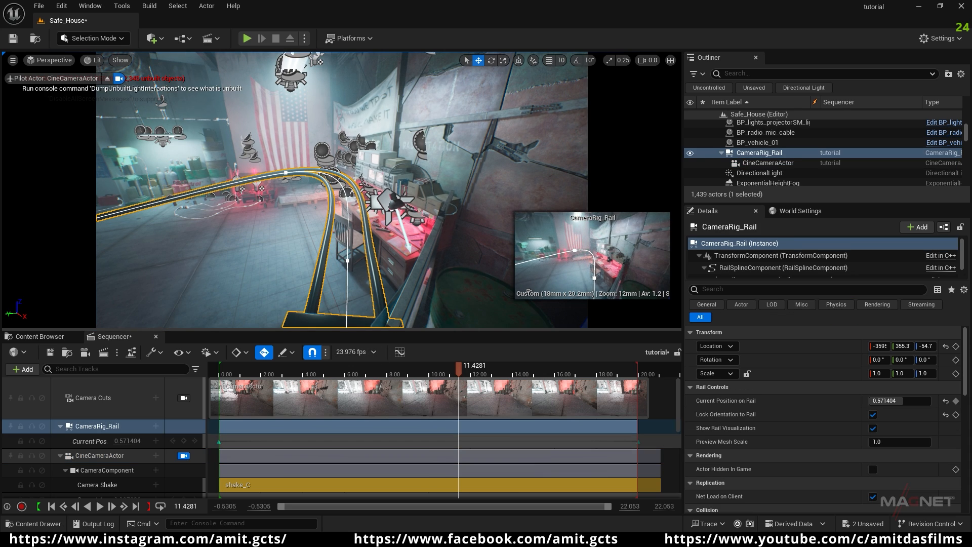
{"action": "left_click", "coordinate": [347, 261]}
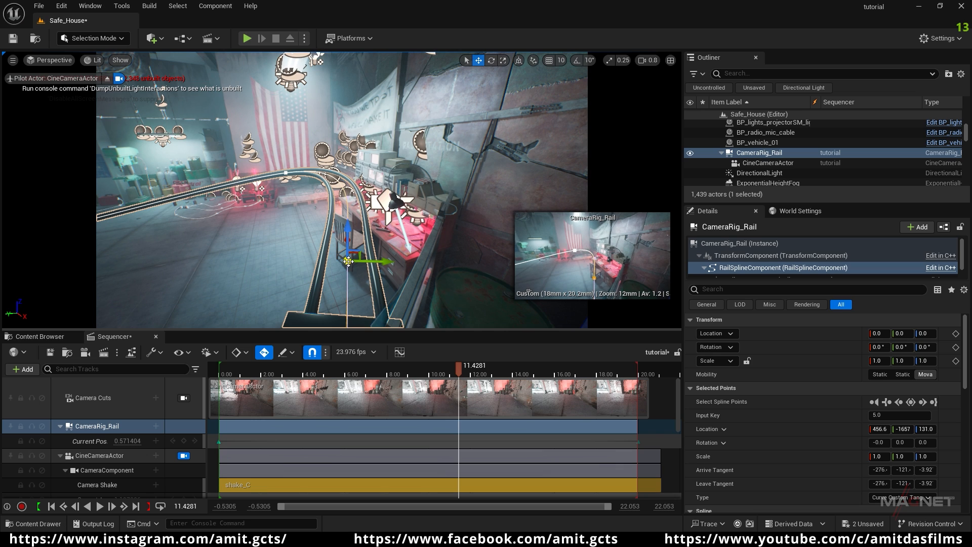
{"action": "key", "text": "Delete"}
- Play back the rail move, scrub to about 5.46 and delete the rail spline point in the aisle ahead of the camera
{"action": "left_click", "coordinate": [617, 372]}
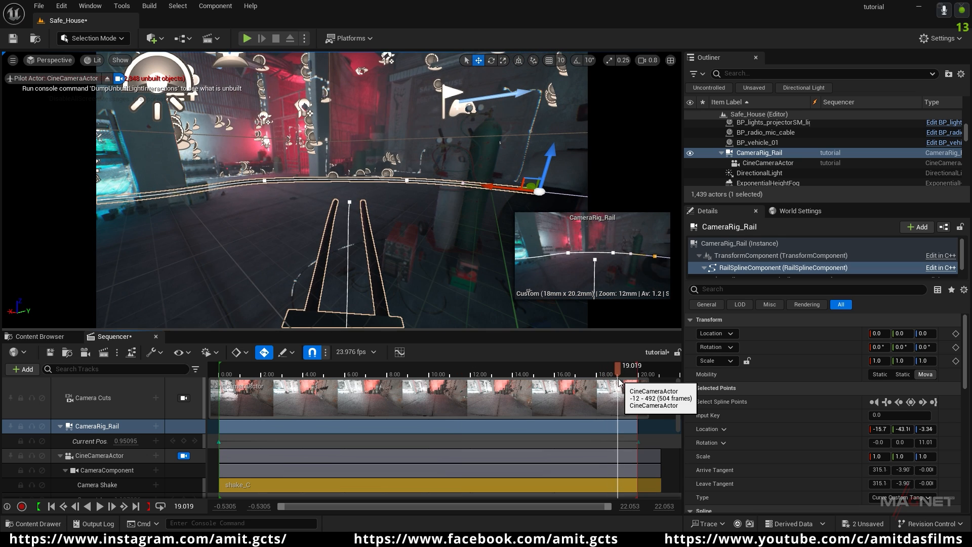
{"action": "key", "text": "space"}
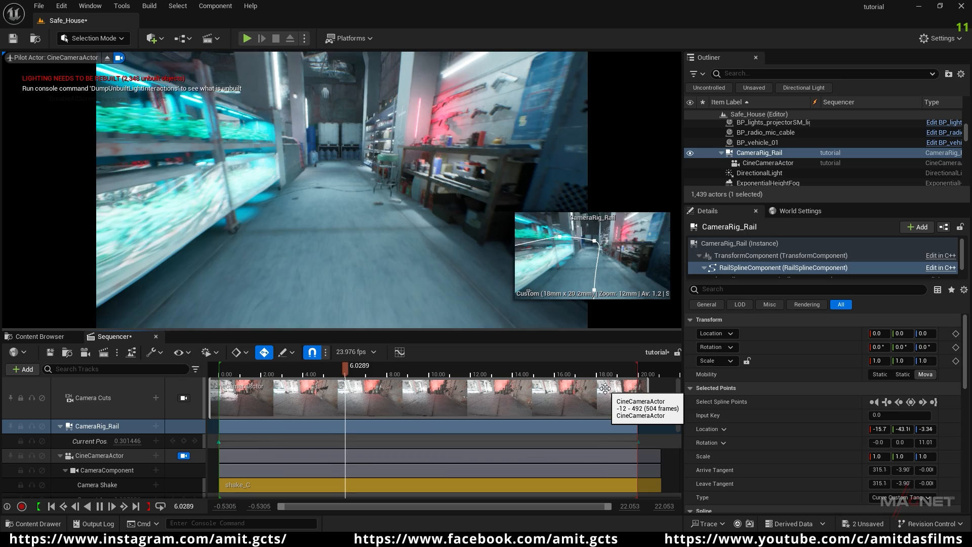
{"action": "key", "text": "space"}
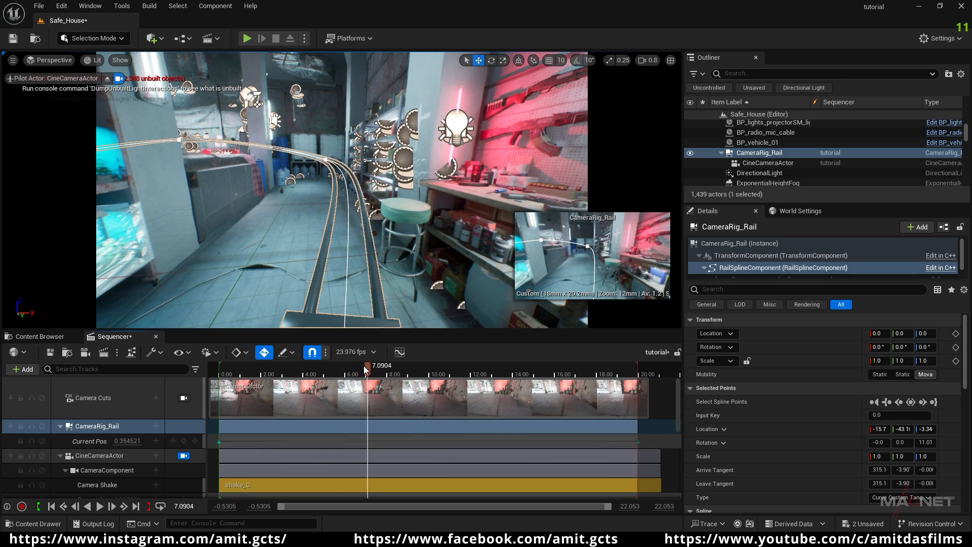
{"action": "left_click_drag", "start_coordinate": [362, 371], "coordinate": [334, 373]}
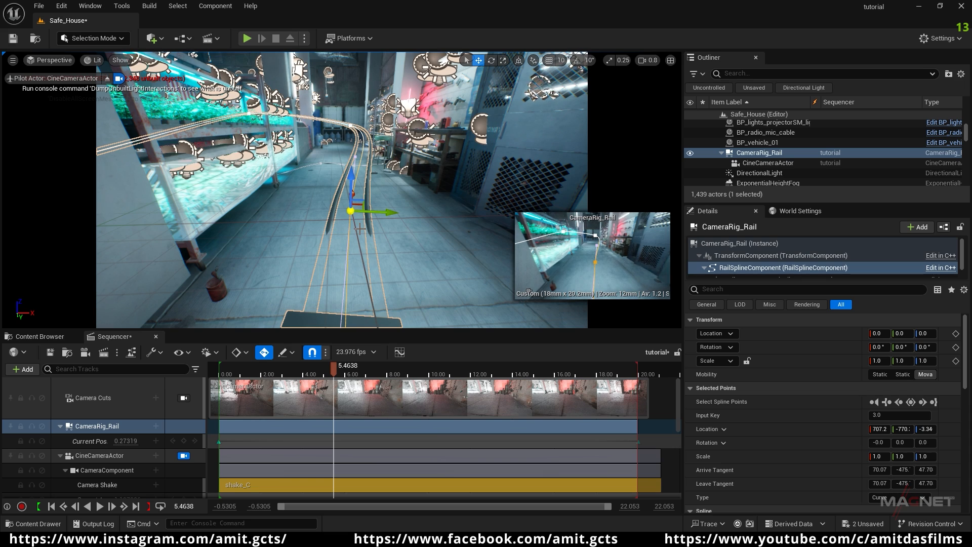
{"action": "key", "text": "Delete"}
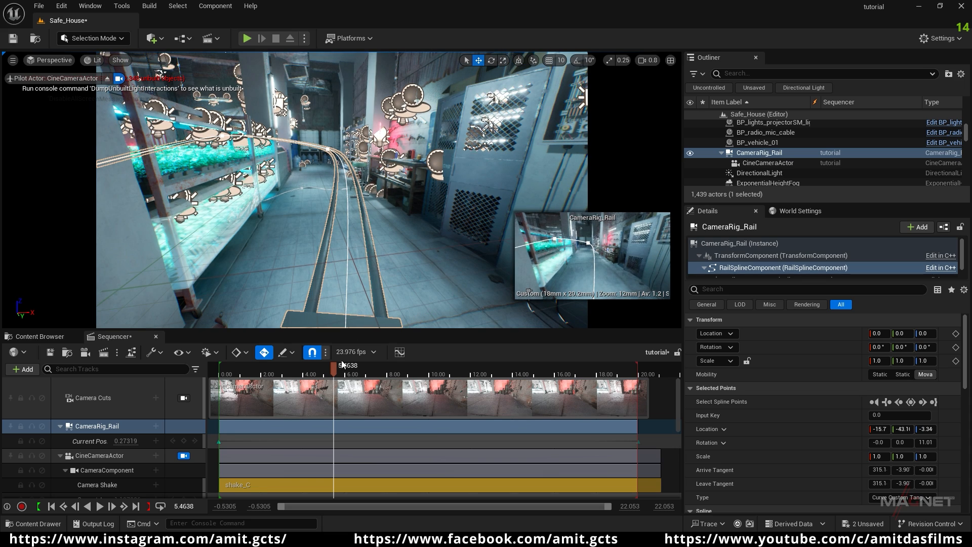
- Play the sequence from about 2.50 and scrub back to about 3.50 to check the rail's first curve
{"action": "left_click", "coordinate": [272, 372]}
{"action": "key", "text": "space"}
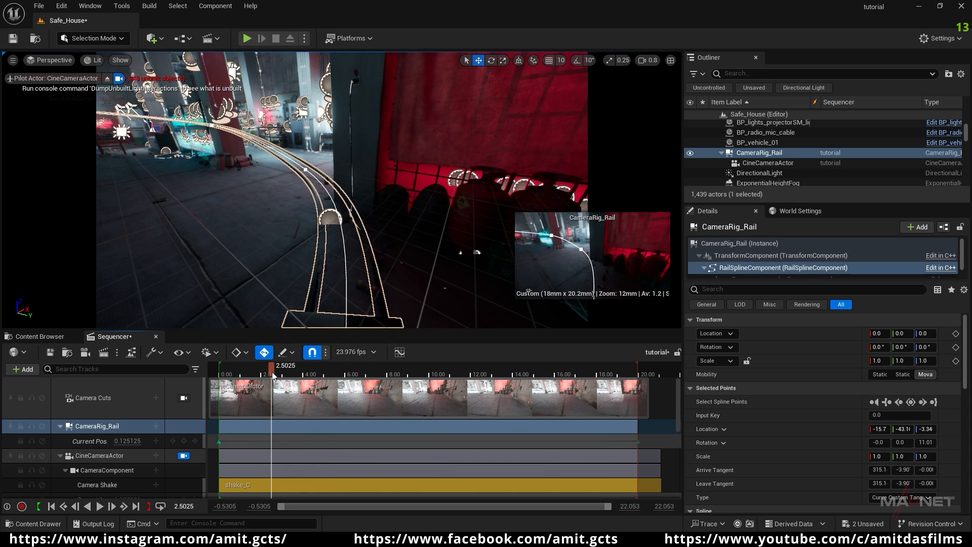
{"action": "key", "text": "space"}
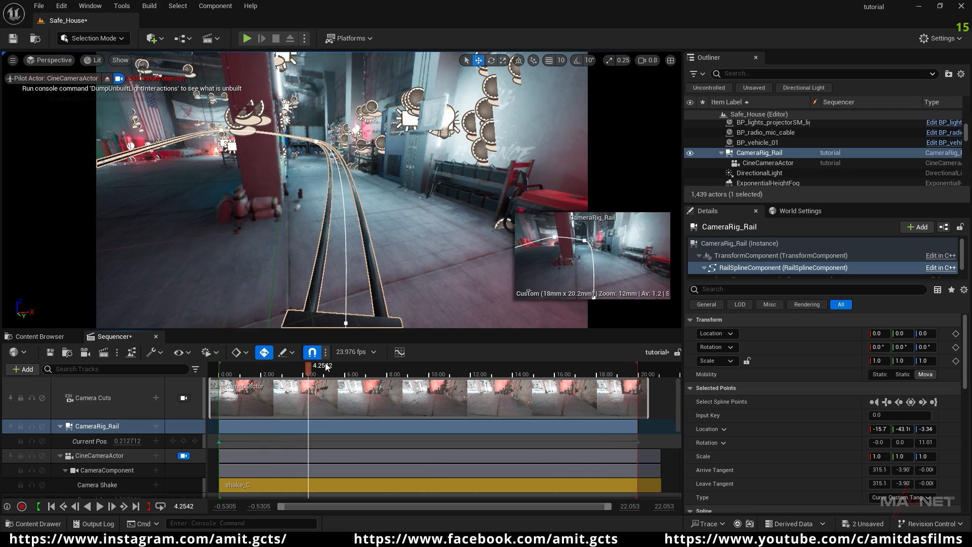
{"action": "mouse_move", "coordinate": [308, 371]}
{"action": "left_mouse_down"}
{"action": "mouse_move", "coordinate": [285, 371]}
{"action": "mouse_move", "coordinate": [293, 370]}
{"action": "left_mouse_up"}
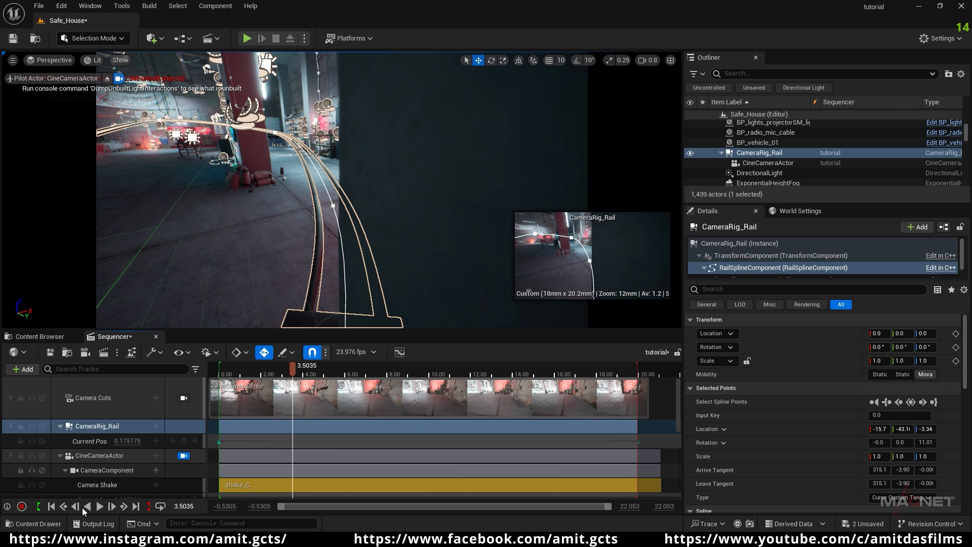
- Keyframe CineCameraActor's Transform at 0.00 and reframe the piloted camera there to look over the rail from higher up
{"action": "left_click", "coordinate": [52, 506]}
{"action": "scroll", "coordinate": [74, 470], "scroll_direction": "down", "scroll_amount": 1}
{"action": "scroll", "coordinate": [86, 455], "scroll_direction": "down", "scroll_amount": 5}
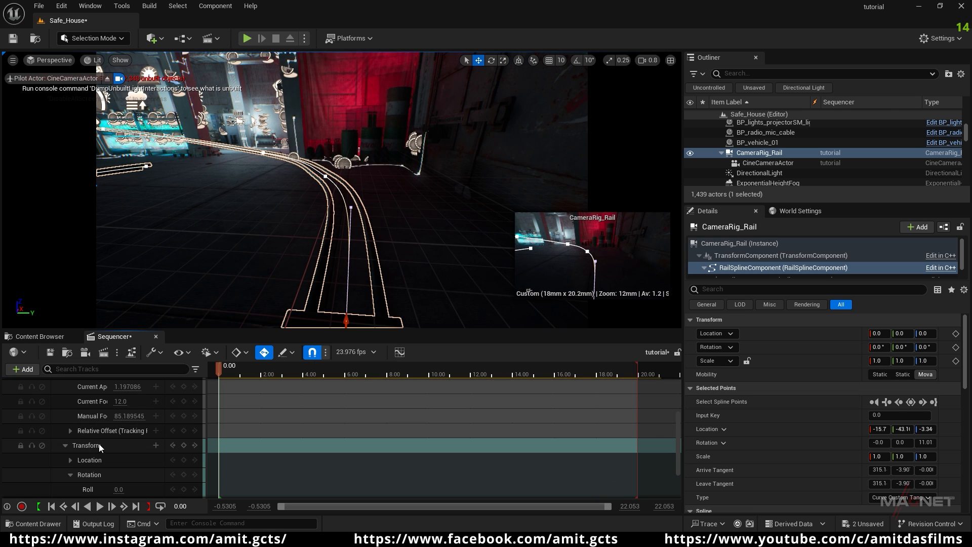
{"action": "left_click", "coordinate": [184, 445]}
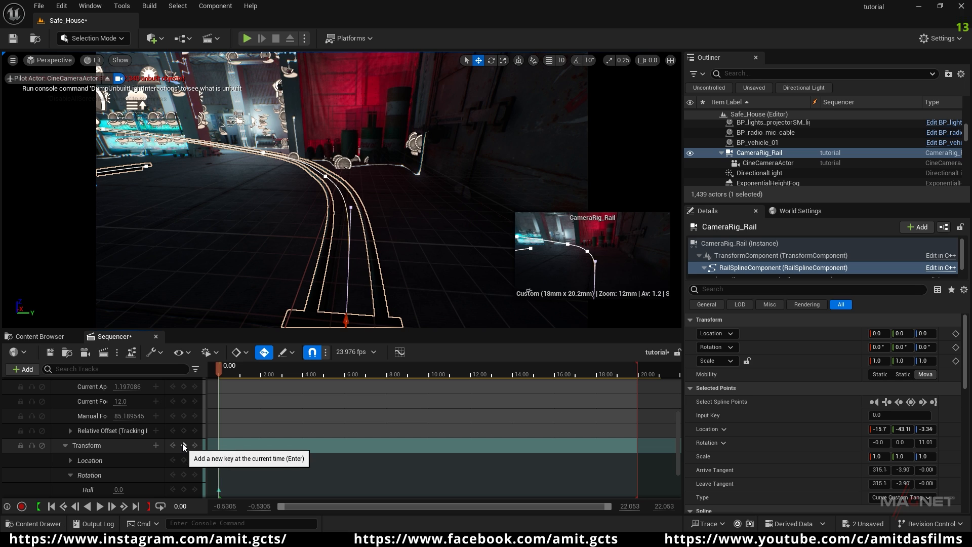
{"action": "scroll", "coordinate": [65, 447], "scroll_direction": "up", "scroll_amount": 2}
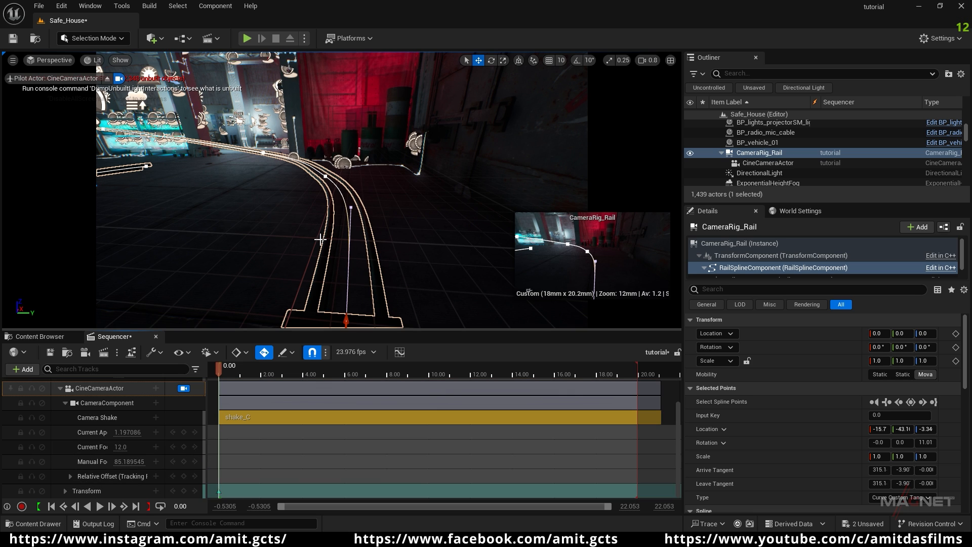
{"action": "right_click_drag", "start_coordinate": [280, 276], "coordinate": [251, 262]}
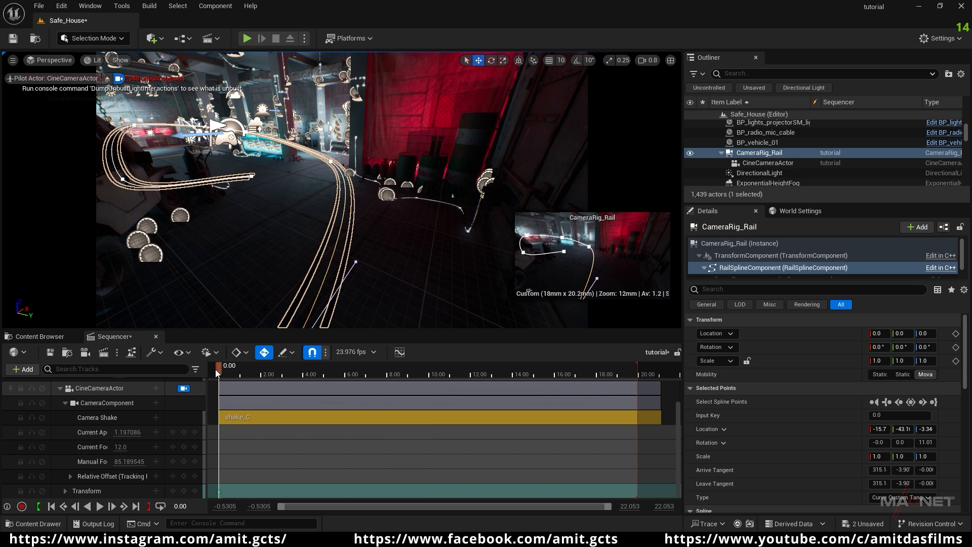
- Play to about 2.92 and reframe the piloted camera there at about X -66.3, Y -21.5, Z 74.73, keying its Transform
{"action": "left_click_drag", "start_coordinate": [223, 369], "coordinate": [241, 374]}
{"action": "key", "text": "space"}
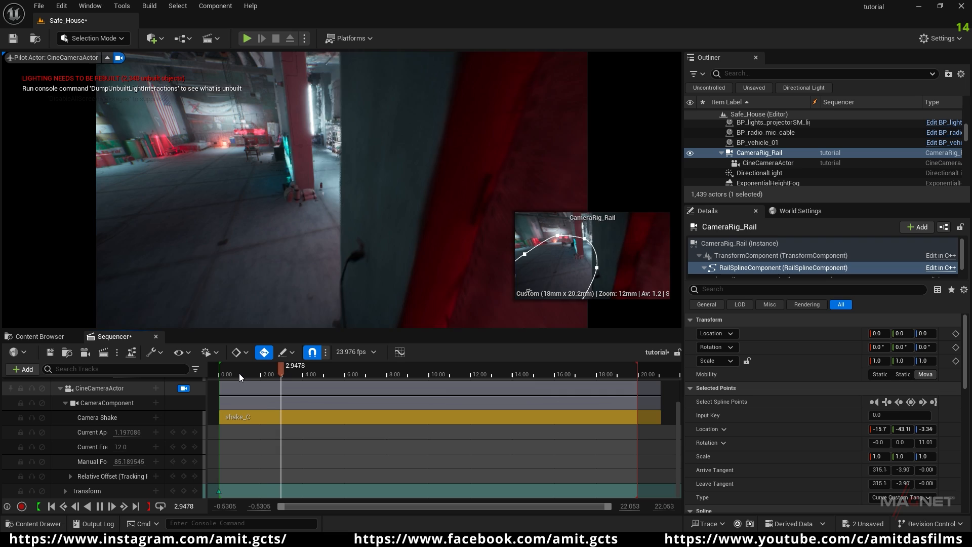
{"action": "key", "text": "space"}
{"action": "mouse_move", "coordinate": [295, 370]}
{"action": "left_mouse_down"}
{"action": "mouse_move", "coordinate": [265, 371]}
{"action": "mouse_move", "coordinate": [282, 373]}
{"action": "left_mouse_up"}
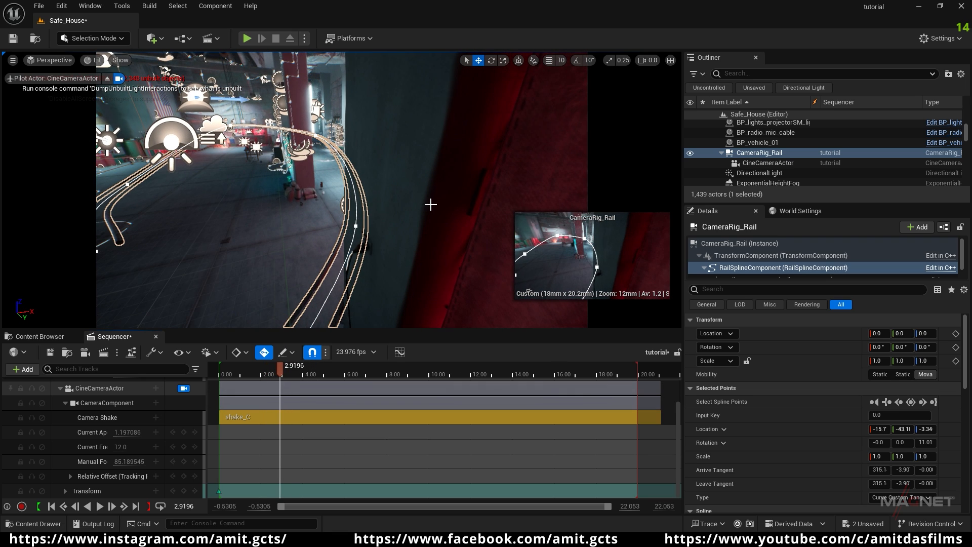
{"action": "right_click_drag", "start_coordinate": [341, 189], "coordinate": [344, 156]}
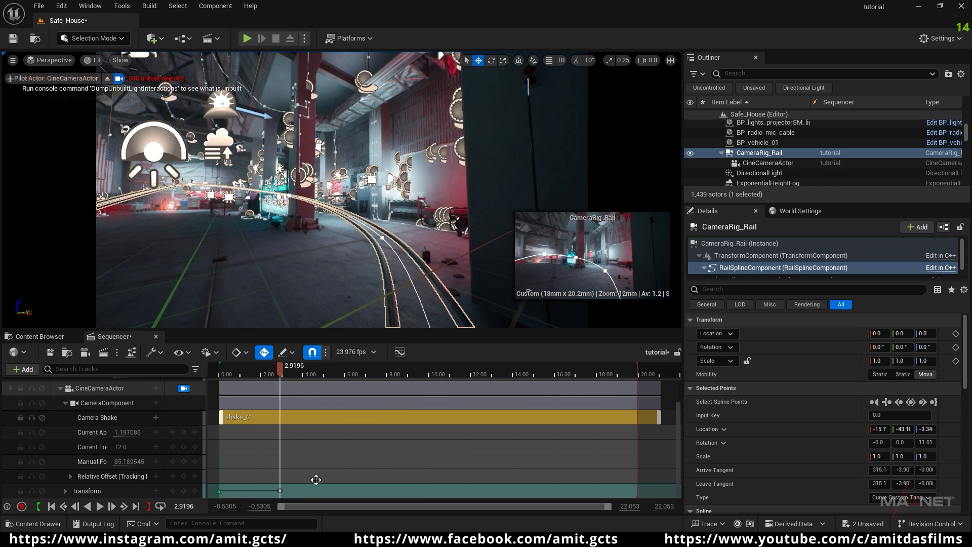
- Set the CineCameraActor Transform key at about 2.92 to Cubic (Smart Auto) interpolation and play the move from about 0.54 to about 11.39
{"action": "right_click", "coordinate": [281, 489]}
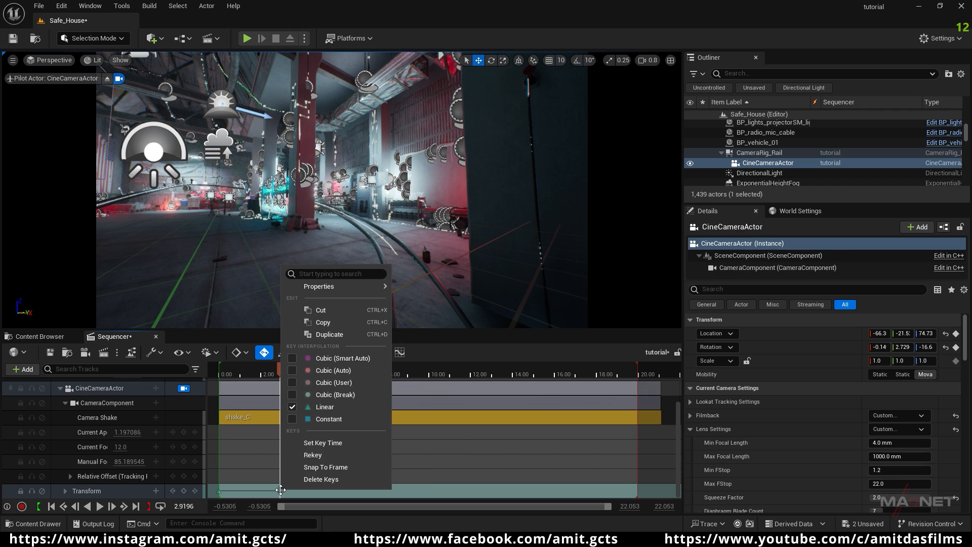
{"action": "left_click", "coordinate": [344, 359]}
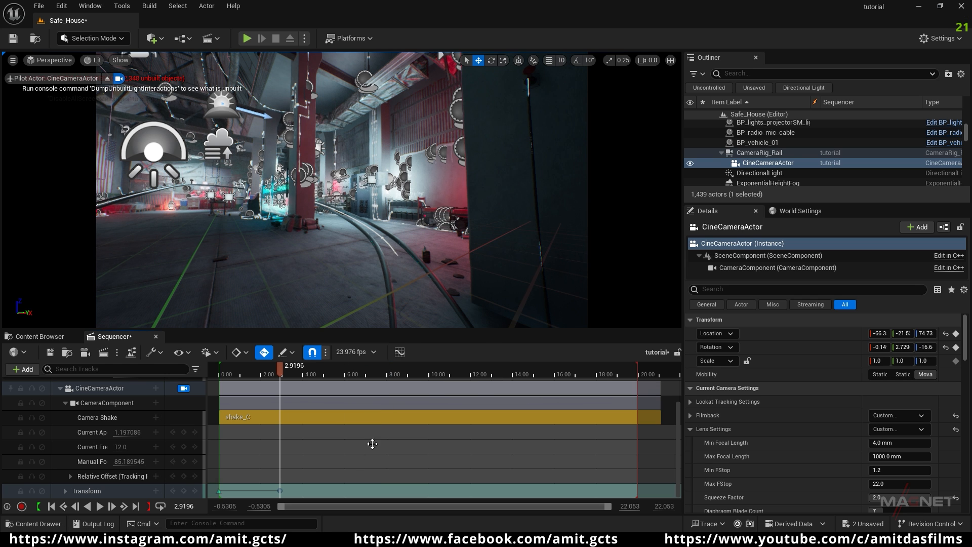
{"action": "left_click", "coordinate": [273, 368]}
{"action": "left_click_drag", "start_coordinate": [274, 368], "coordinate": [229, 376]}
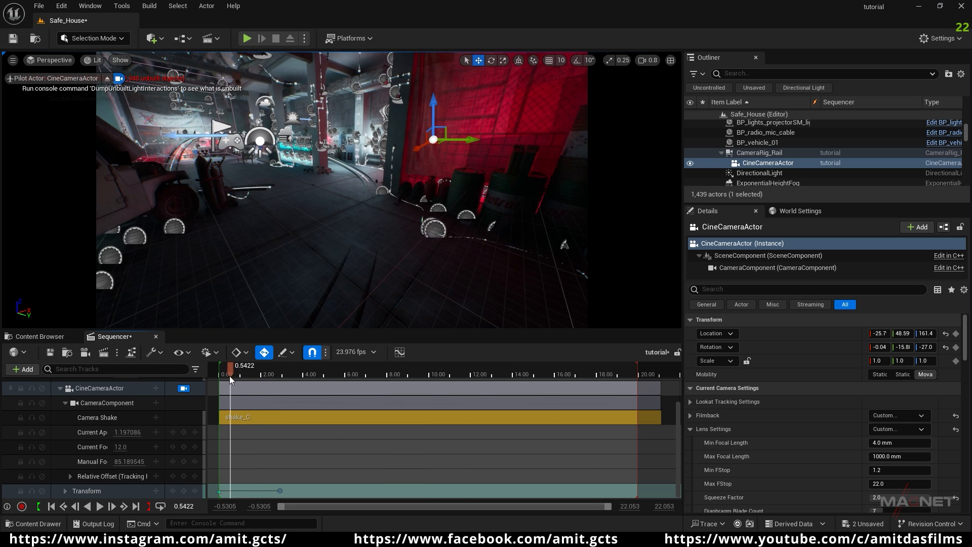
{"action": "key", "text": "space"}
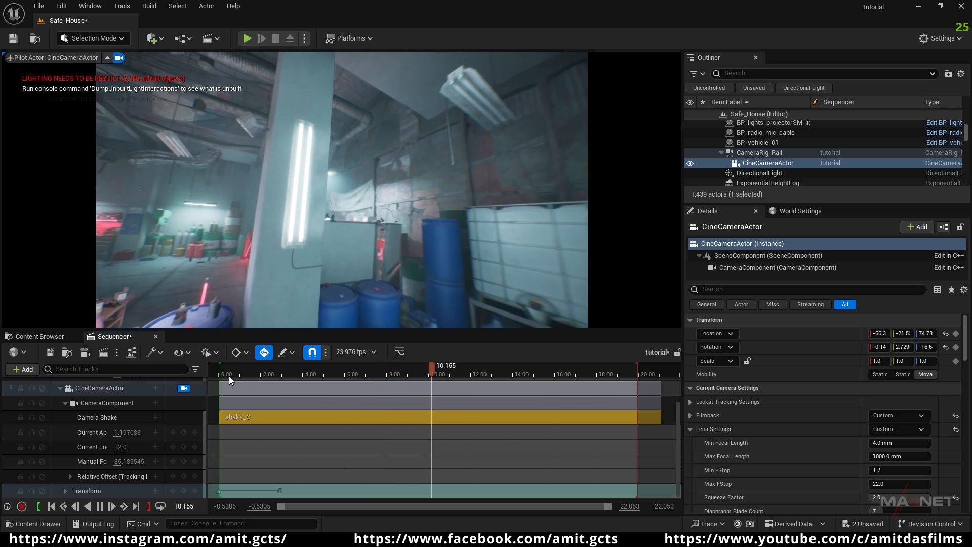
{"action": "key", "text": "space"}
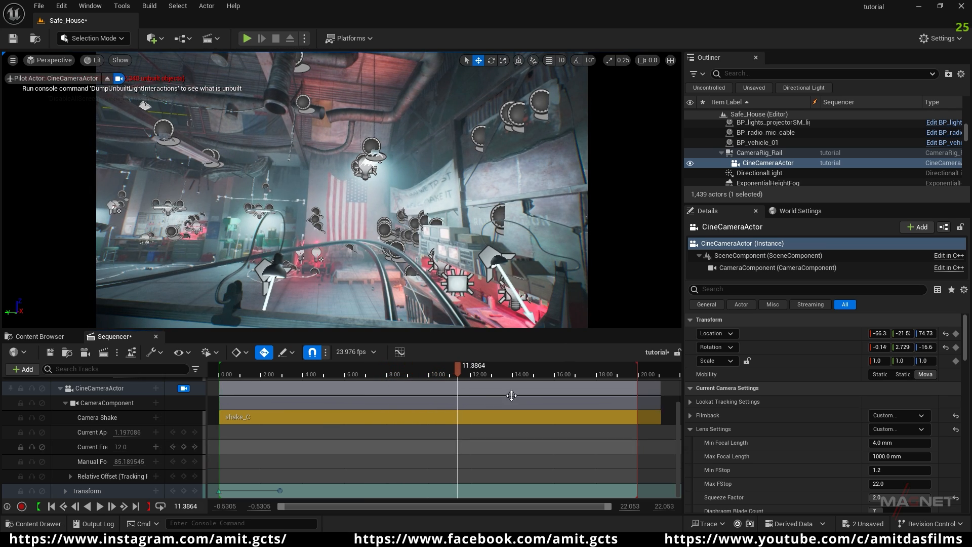
- At about 11.47 seconds in the sequence, lower the viewport camera speed to 0.5 and re-aim the CineCameraActor to set a transform keyframe
{"action": "mouse_move", "coordinate": [458, 367]}
{"action": "left_mouse_down"}
{"action": "mouse_move", "coordinate": [439, 379]}
{"action": "mouse_move", "coordinate": [459, 370]}
{"action": "left_mouse_up"}
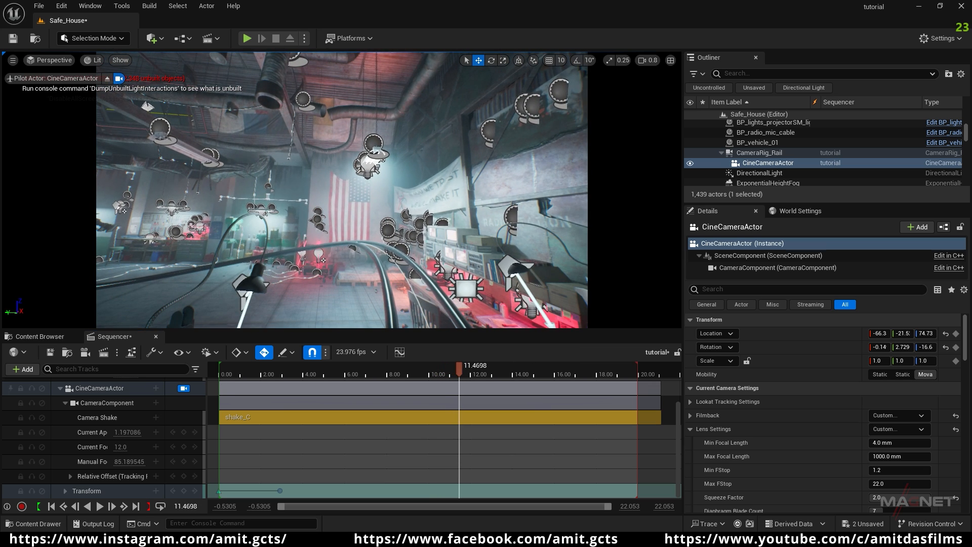
{"action": "key", "text": "s"}
{"action": "scroll", "coordinate": [342, 190], "scroll_direction": "down", "scroll_amount": 3}
{"action": "mouse_move", "coordinate": [350, 190]}
{"action": "right_mouse_down"}
{"action": "mouse_move", "coordinate": [309, 190]}
{"action": "mouse_move", "coordinate": [347, 193]}
{"action": "right_mouse_up"}
{"action": "key", "text": "w"}
{"action": "key", "text": "s"}
{"action": "key", "text": "w"}
{"action": "key", "text": "s"}
{"action": "key", "text": "w"}
{"action": "key", "text": "s"}
- Play back the rail camera shot from the start of the sequence to check the camera movement
{"action": "left_click_drag", "start_coordinate": [459, 372], "coordinate": [425, 371]}
{"action": "key", "text": "space"}
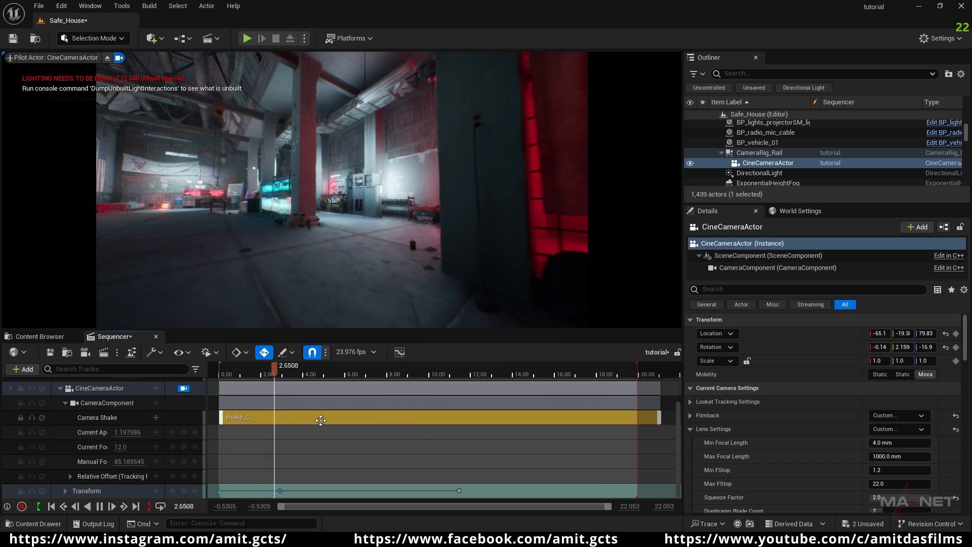
{"action": "left_click", "coordinate": [295, 375]}
{"action": "left_click_drag", "start_coordinate": [294, 367], "coordinate": [267, 367]}
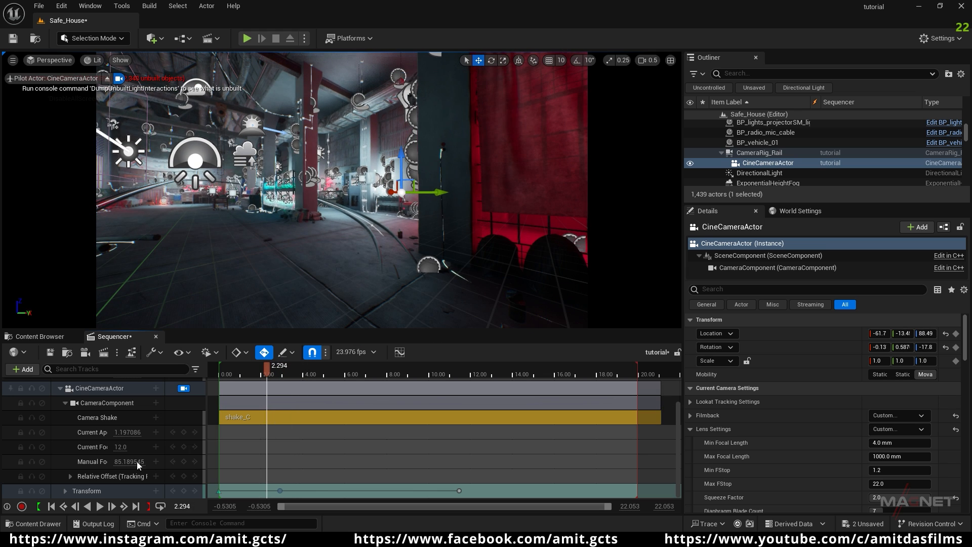
{"action": "left_click", "coordinate": [52, 506]}
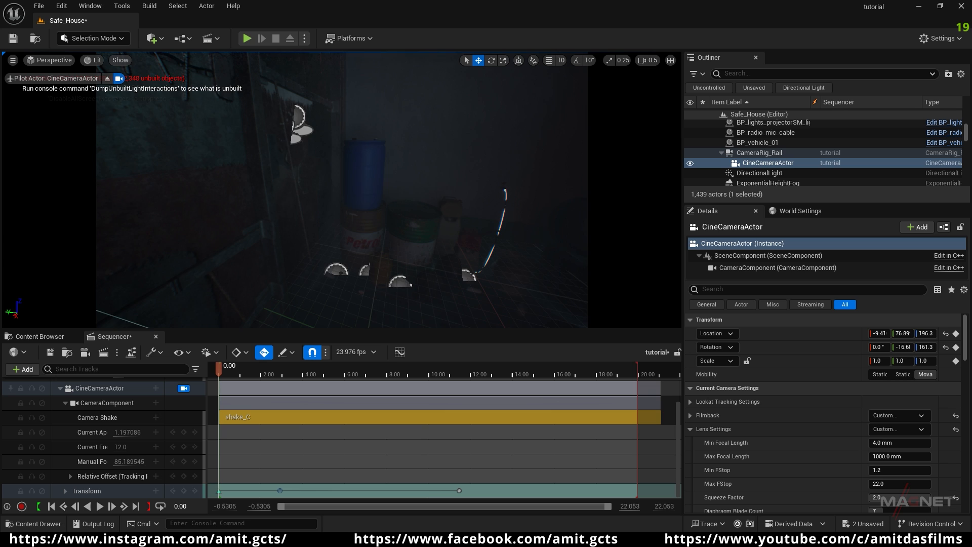
{"action": "key", "text": "space"}
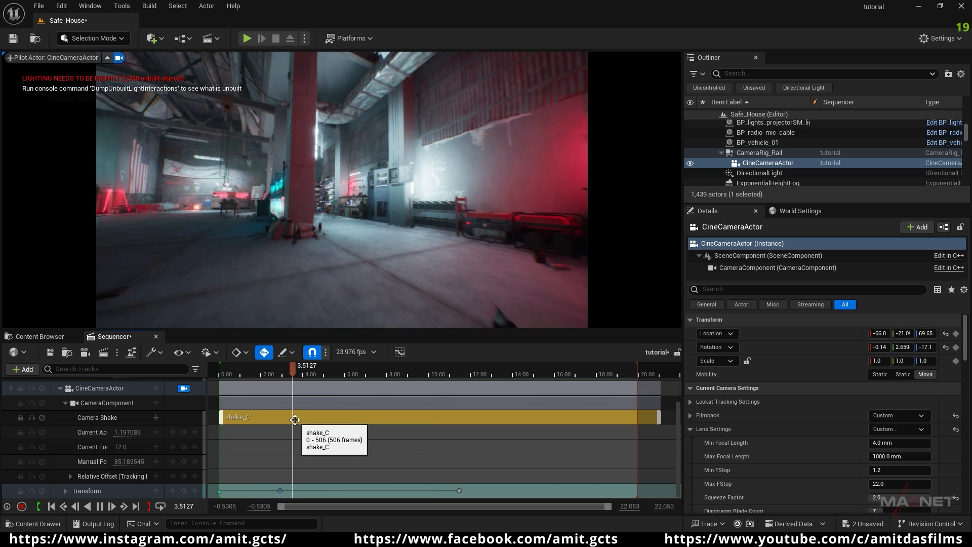
{"action": "key", "text": "space"}
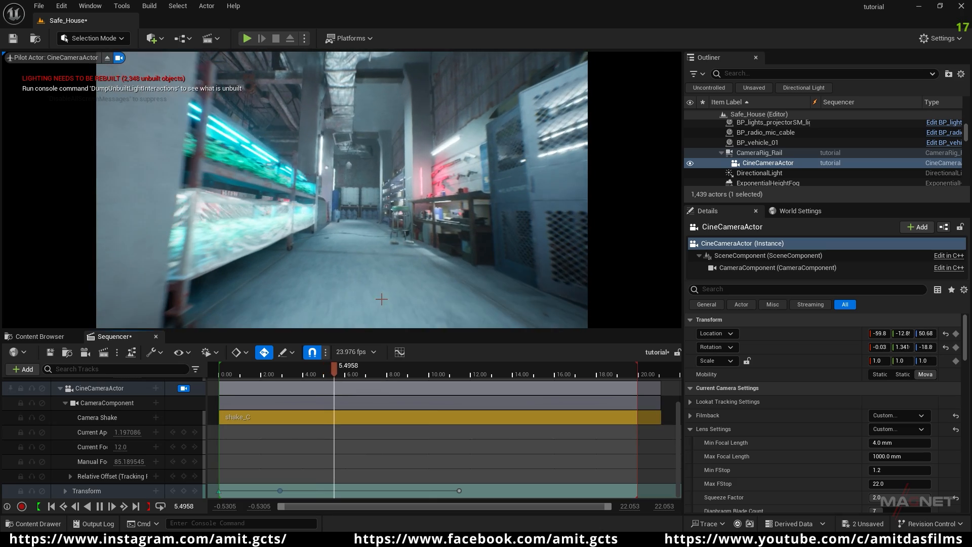
- Keyframe new camera aims at the glowing shelves near 6.42 seconds, the ceiling ducts near 9.26 and the map boards near 12.30
{"action": "left_click_drag", "start_coordinate": [336, 372], "coordinate": [355, 374]}
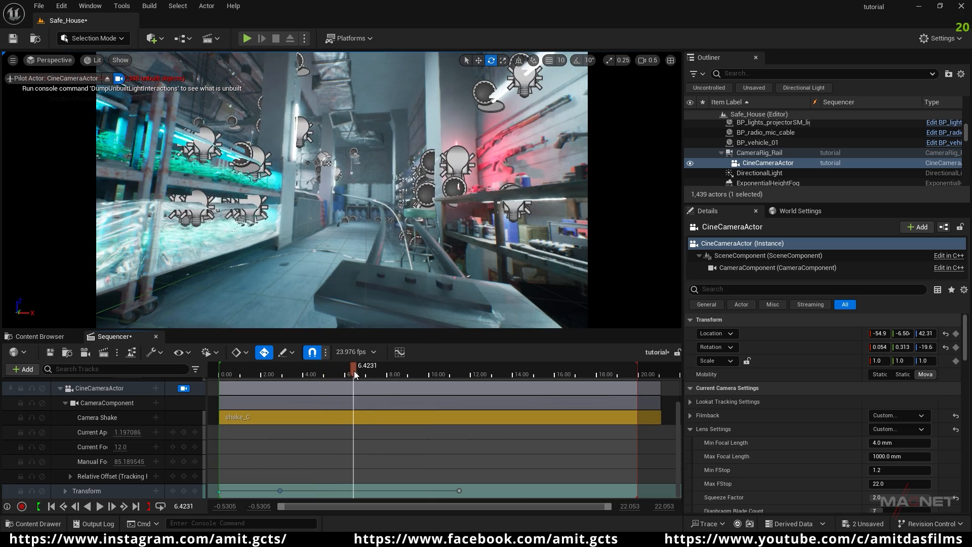
{"action": "right_click_drag", "start_coordinate": [367, 255], "coordinate": [232, 223]}
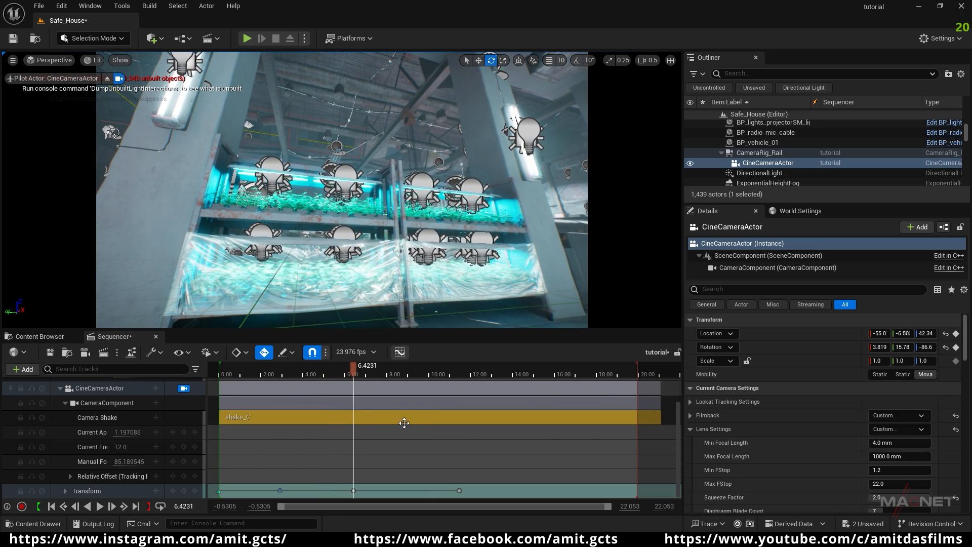
{"action": "left_click_drag", "start_coordinate": [354, 367], "coordinate": [413, 372]}
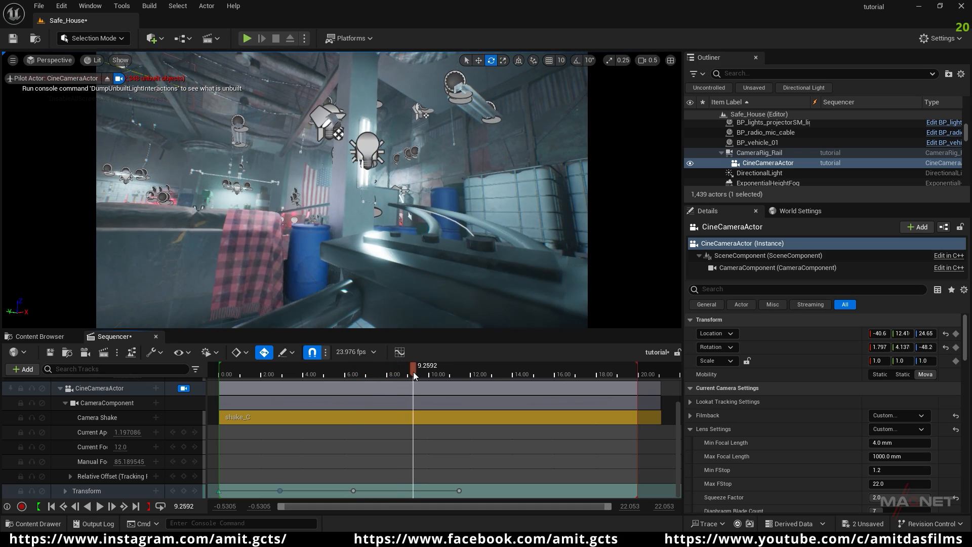
{"action": "right_click_drag", "start_coordinate": [400, 232], "coordinate": [408, 145]}
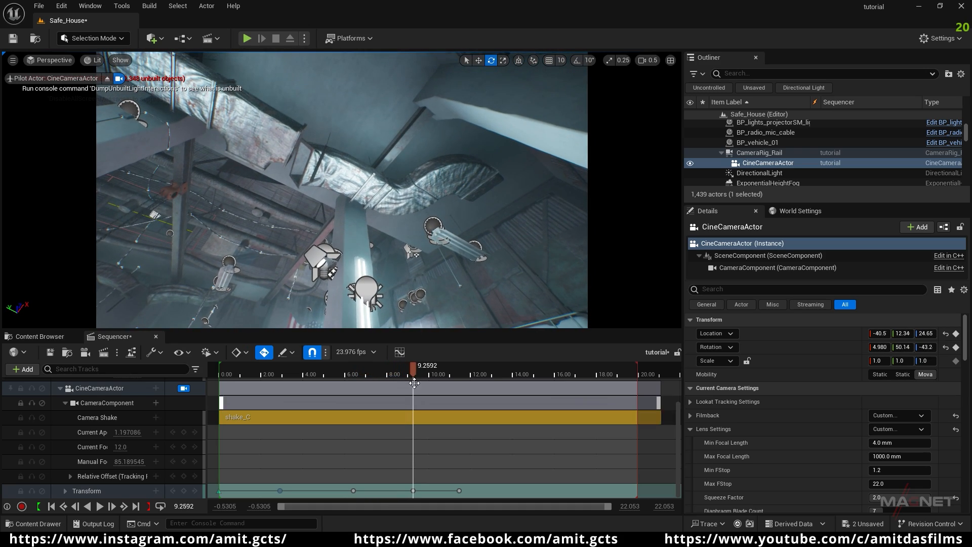
{"action": "left_click_drag", "start_coordinate": [414, 366], "coordinate": [476, 377]}
{"action": "right_click_drag", "start_coordinate": [425, 297], "coordinate": [664, 301]}
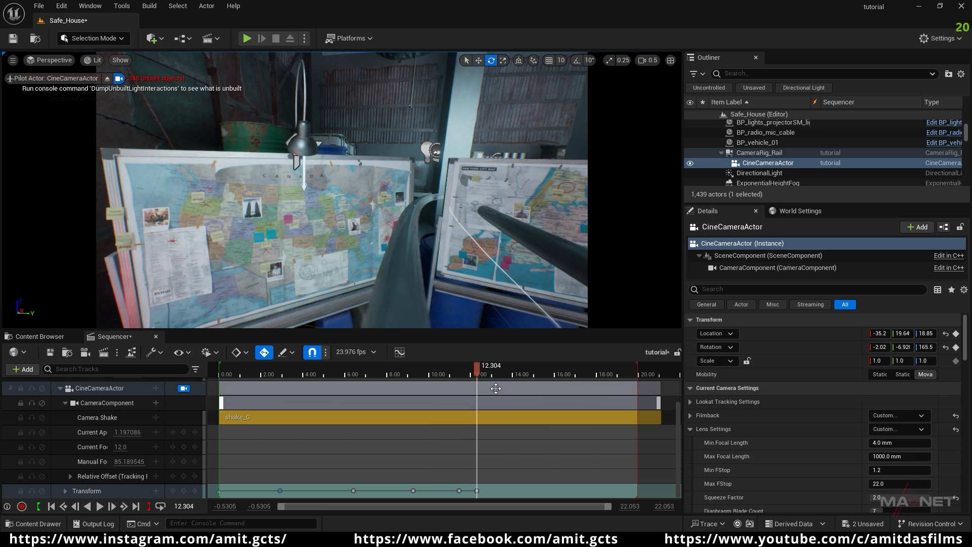
- Move the camera's last transform keyframe to about 14.72 seconds, playing the shot before and after the change
{"action": "left_click_drag", "start_coordinate": [478, 371], "coordinate": [263, 377]}
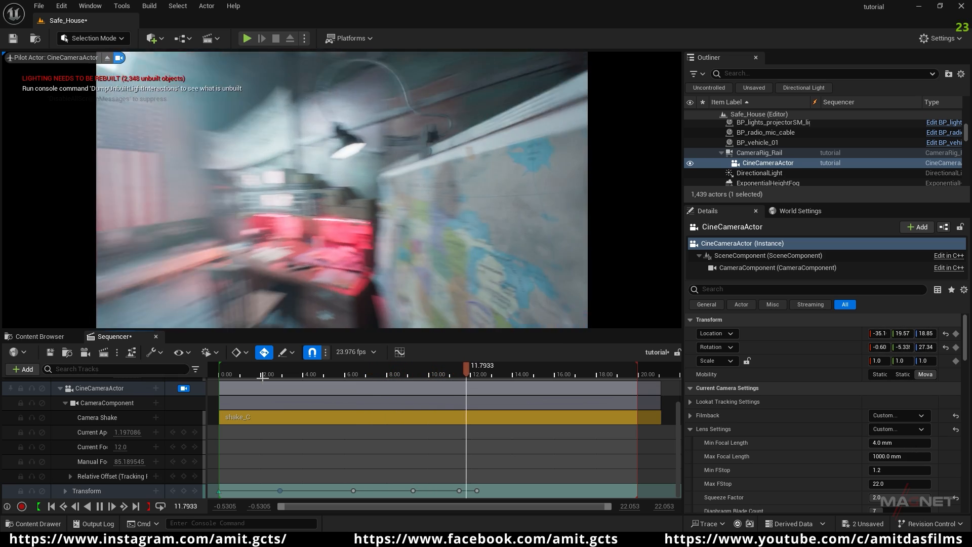
{"action": "key", "text": "space"}
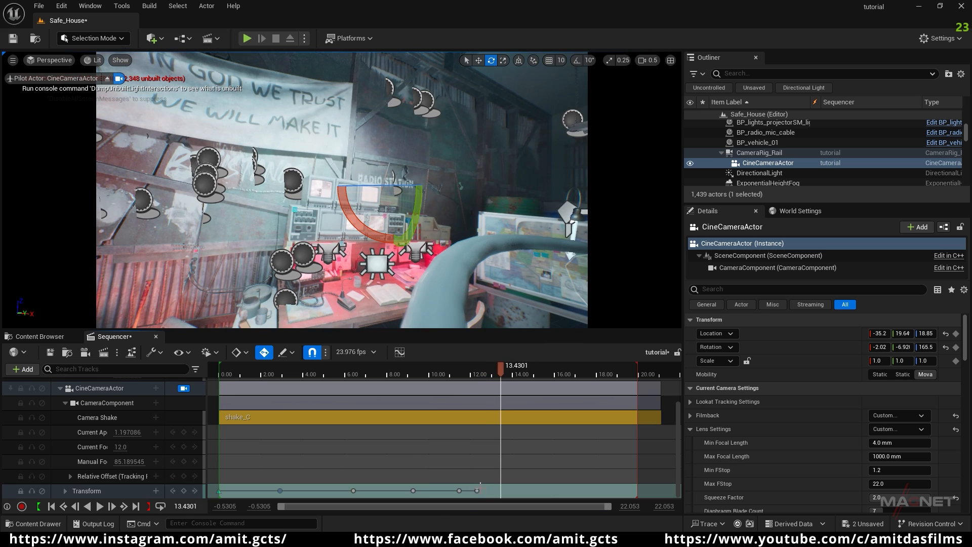
{"action": "left_click", "coordinate": [476, 491]}
{"action": "left_click_drag", "start_coordinate": [477, 489], "coordinate": [527, 491]}
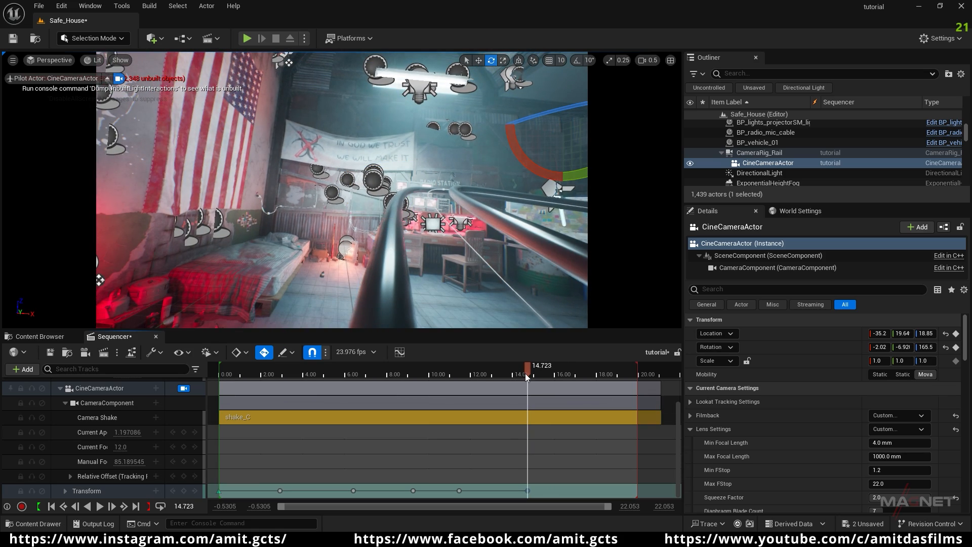
{"action": "left_click_drag", "start_coordinate": [528, 373], "coordinate": [430, 376]}
{"action": "key", "text": "space"}
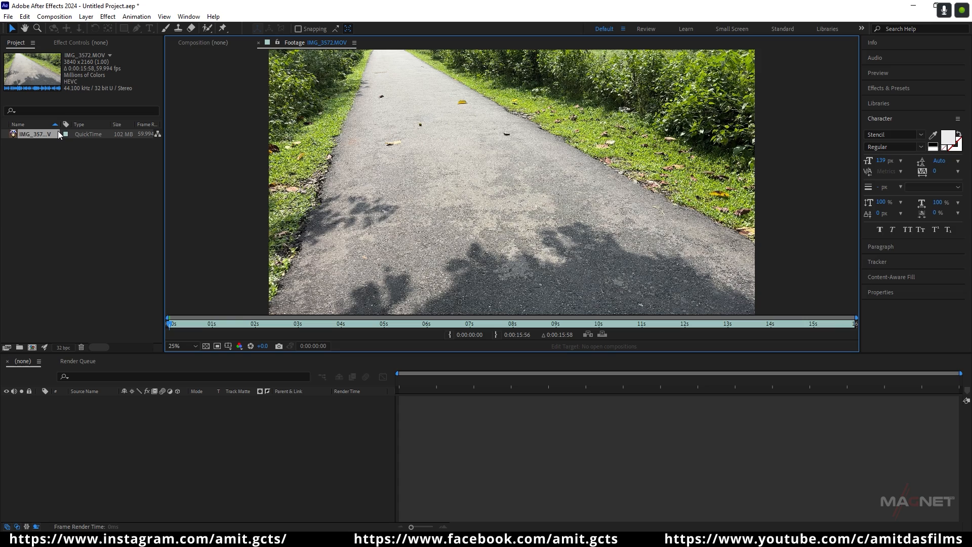
- In After Effects, create a new composition from the IMG_3572.MOV footage and set its preview resolution to Full
{"action": "left_click", "coordinate": [200, 42]}
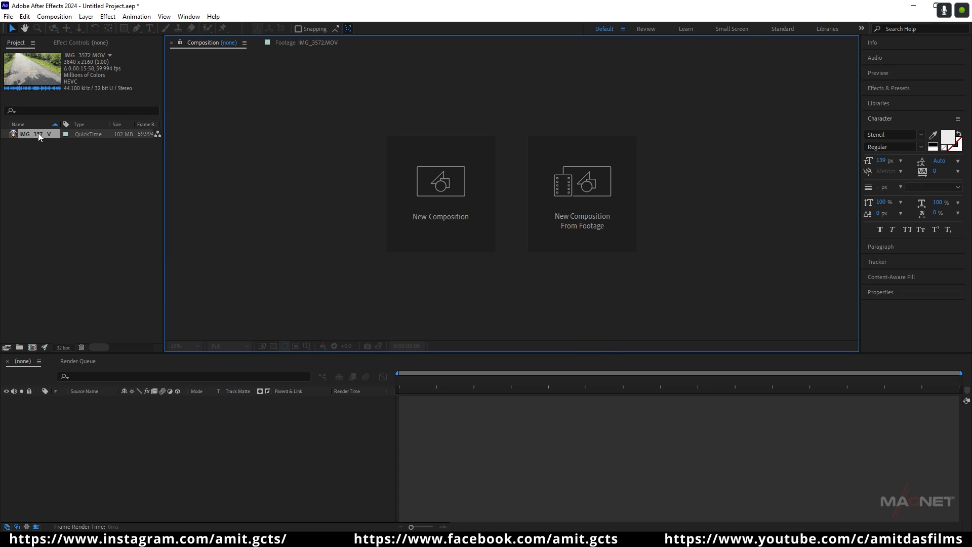
{"action": "left_click_drag", "start_coordinate": [38, 132], "coordinate": [31, 347]}
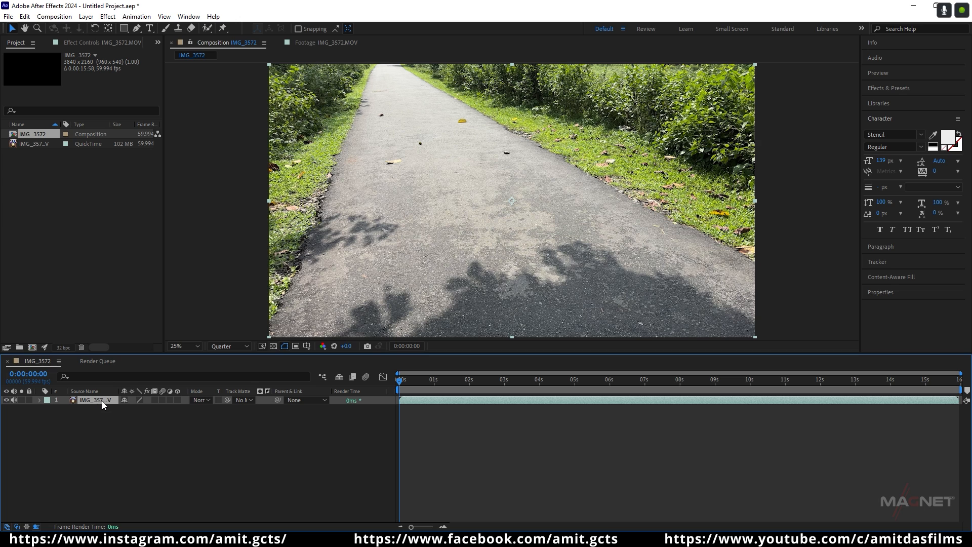
{"action": "left_click", "coordinate": [241, 347]}
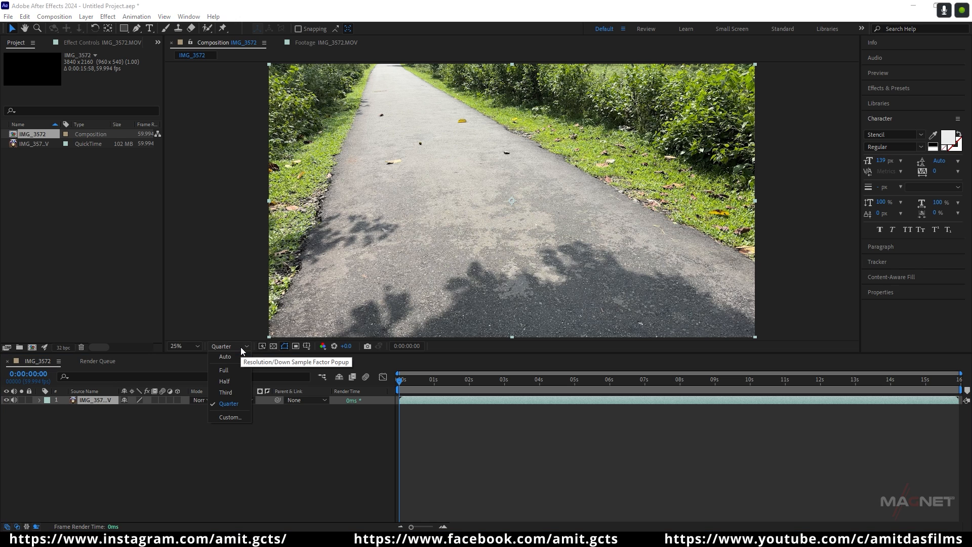
{"action": "left_click", "coordinate": [228, 371]}
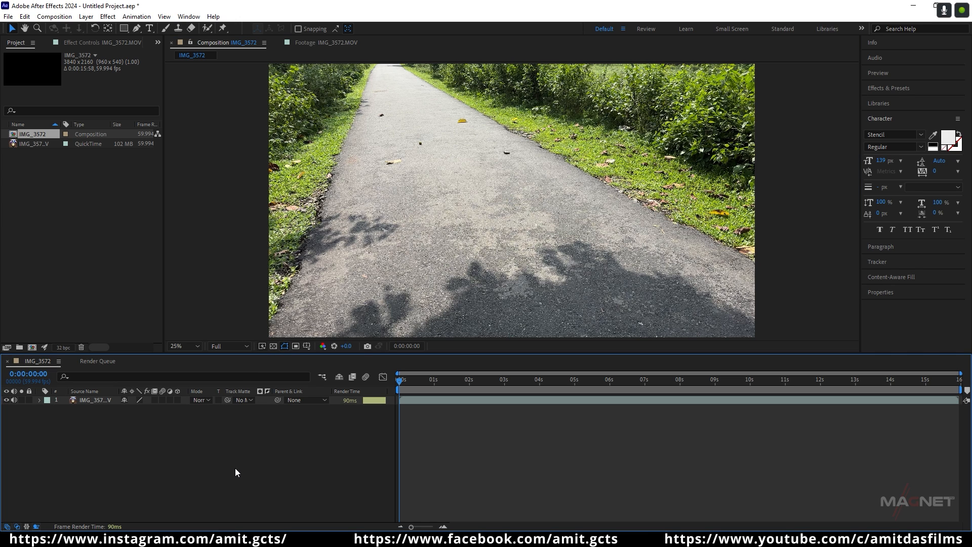
- Show the Tracker tools and run Track Camera on the IMG_3572.MOV layer
{"action": "left_click", "coordinate": [883, 263]}
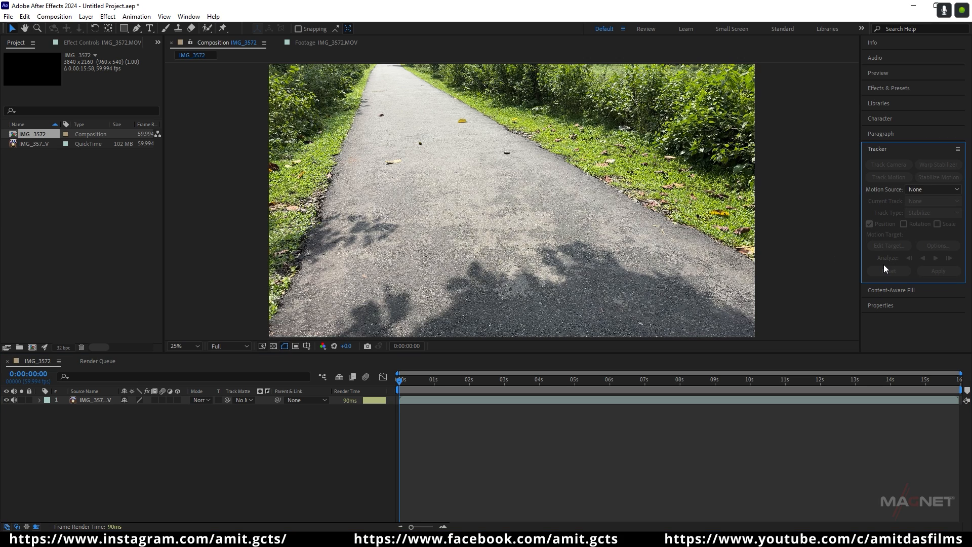
{"action": "left_click", "coordinate": [90, 401]}
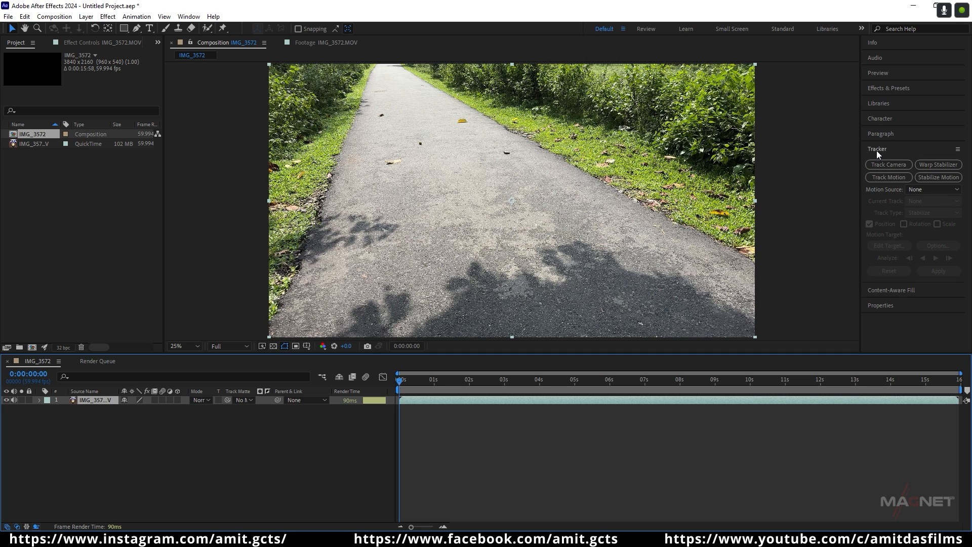
{"action": "left_click", "coordinate": [189, 16]}
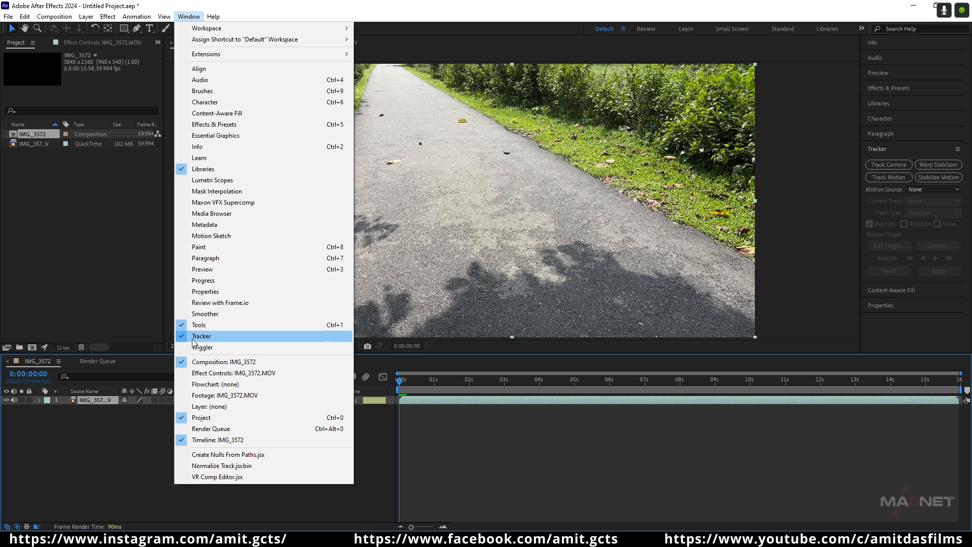
{"action": "left_click", "coordinate": [225, 395]}
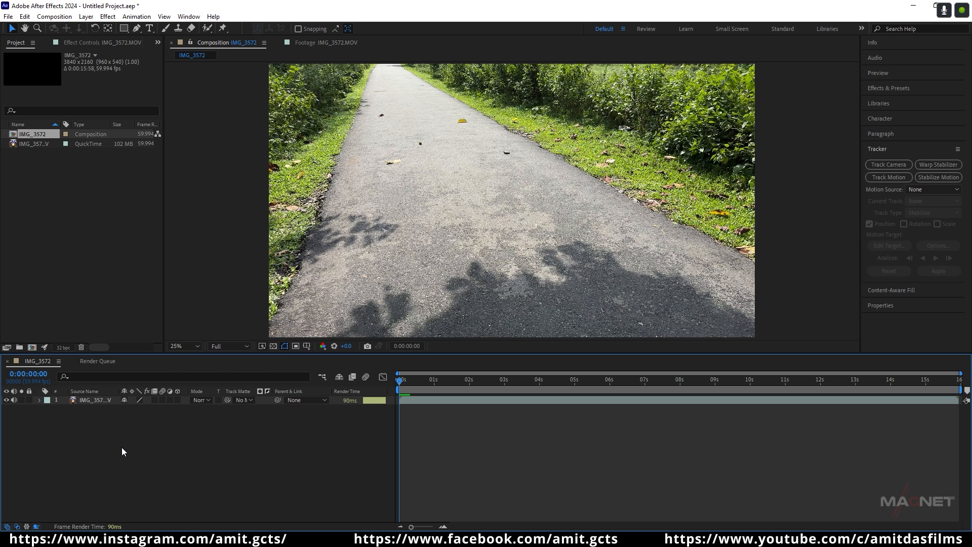
{"action": "left_click", "coordinate": [81, 400]}
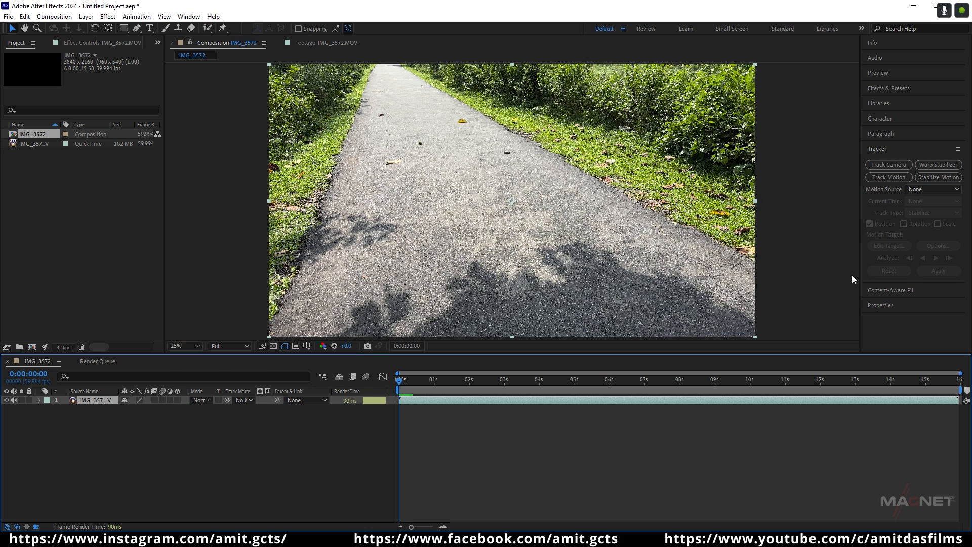
{"action": "left_click", "coordinate": [889, 164]}
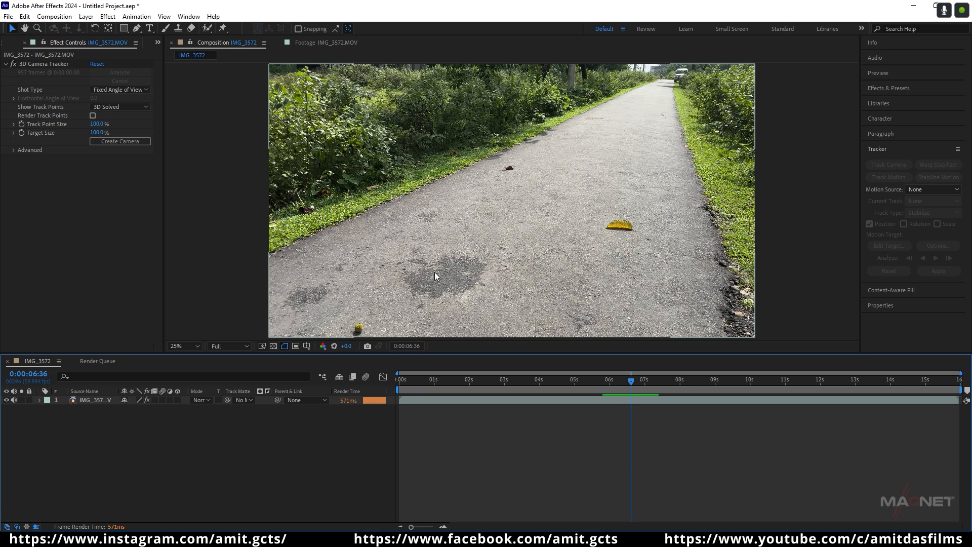
- Using the 3D Camera Tracker's track points, select three on the road surface and set them as ground plane and origin
{"action": "left_click", "coordinate": [48, 64]}
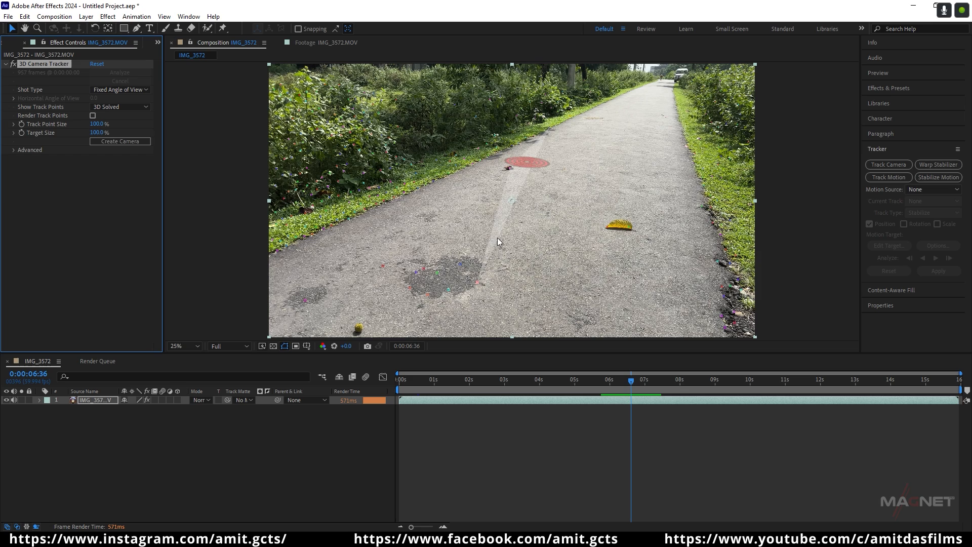
{"action": "left_click", "coordinate": [460, 264]}
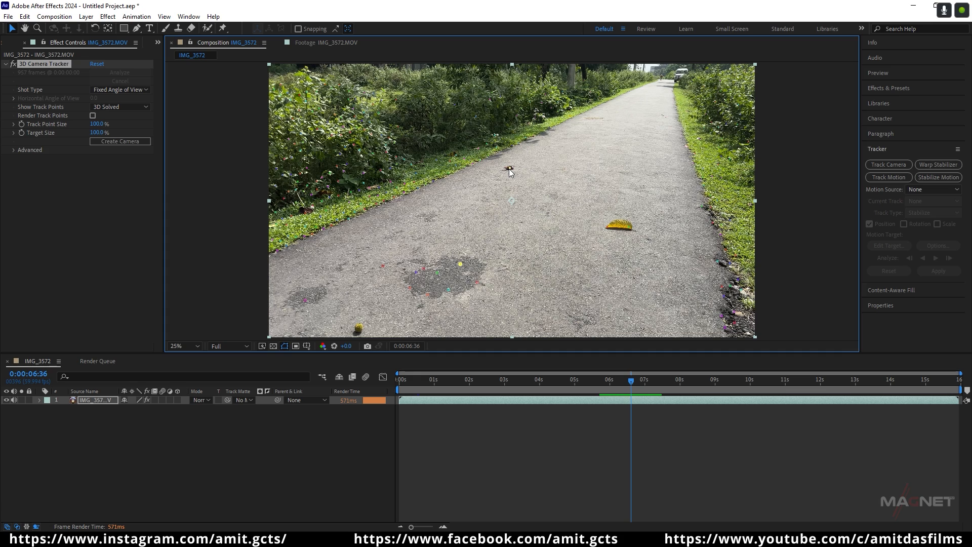
{"action": "left_click", "coordinate": [607, 228], "text": "shift"}
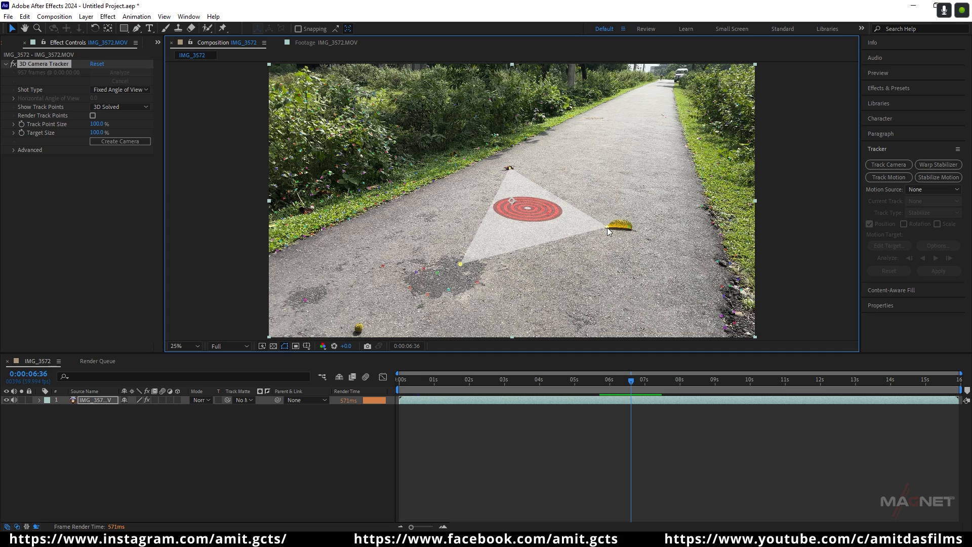
{"action": "right_click", "coordinate": [515, 215]}
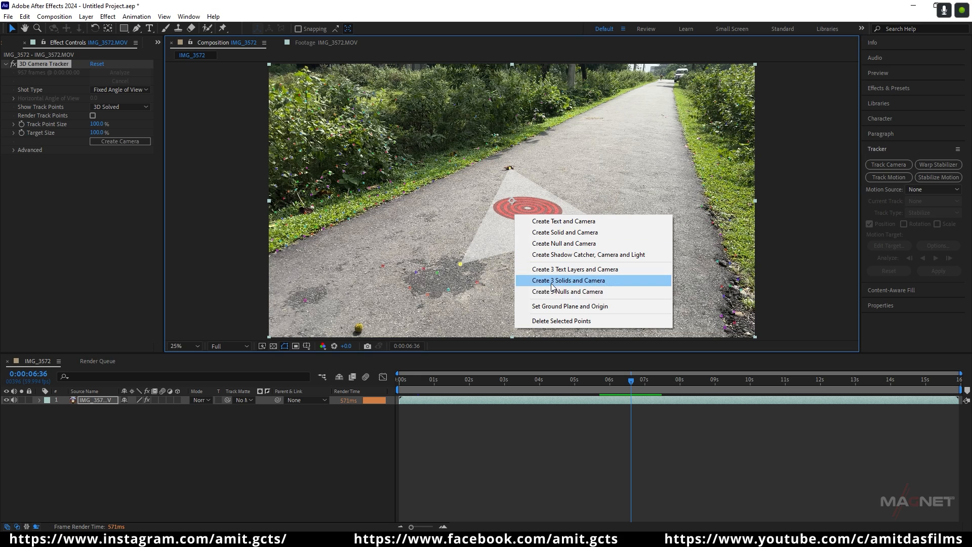
{"action": "left_click", "coordinate": [584, 306]}
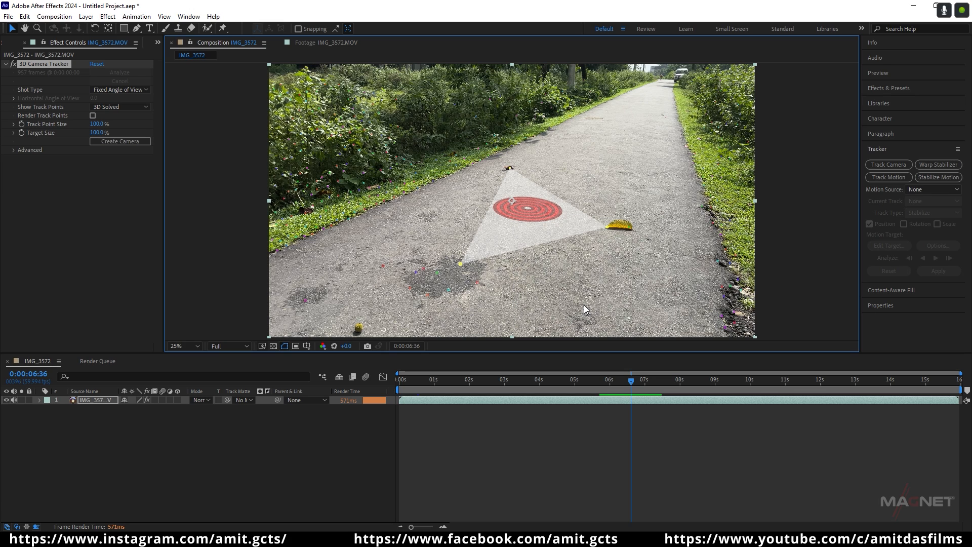
- Create a solid and camera from the selected road track points
{"action": "right_click", "coordinate": [524, 216]}
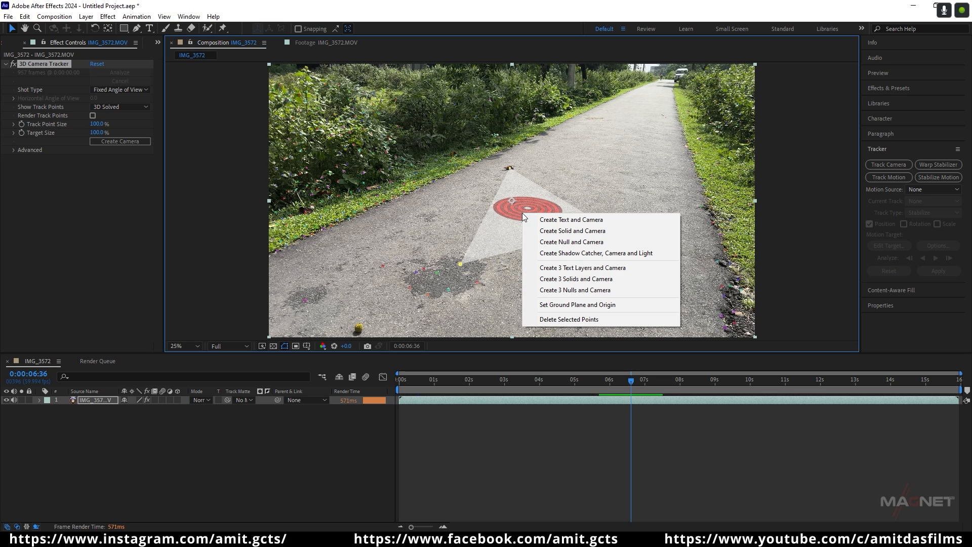
{"action": "left_click", "coordinate": [574, 232]}
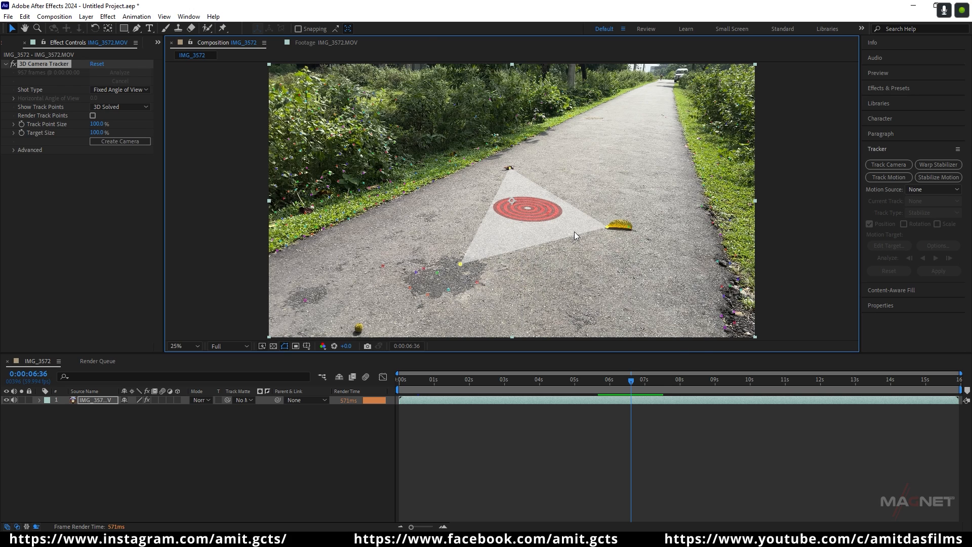
{"action": "left_click", "coordinate": [73, 428]}
- Set the preview resolution to Quarter and scrub the timeline to check how the solid sticks to the road
{"action": "left_click", "coordinate": [240, 346]}
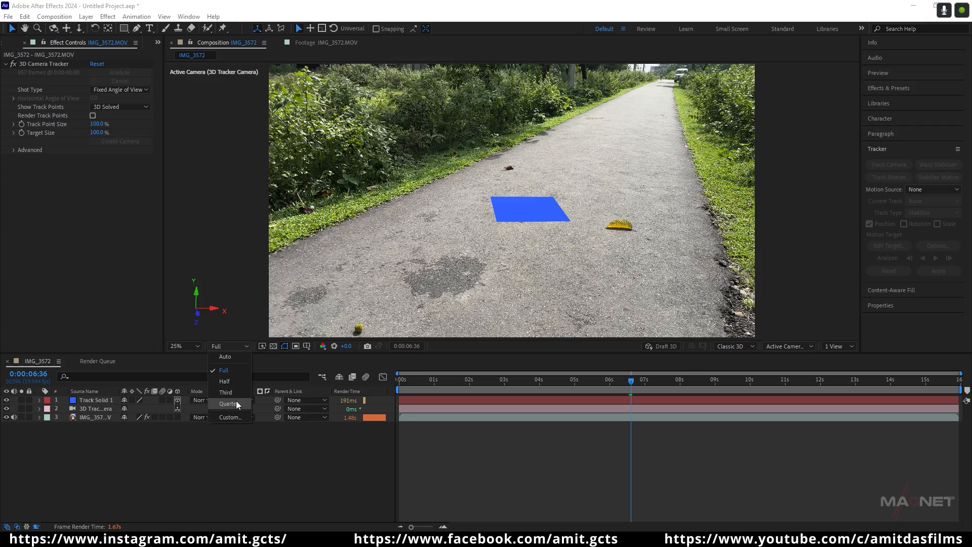
{"action": "left_click", "coordinate": [235, 403]}
{"action": "left_click", "coordinate": [653, 389]}
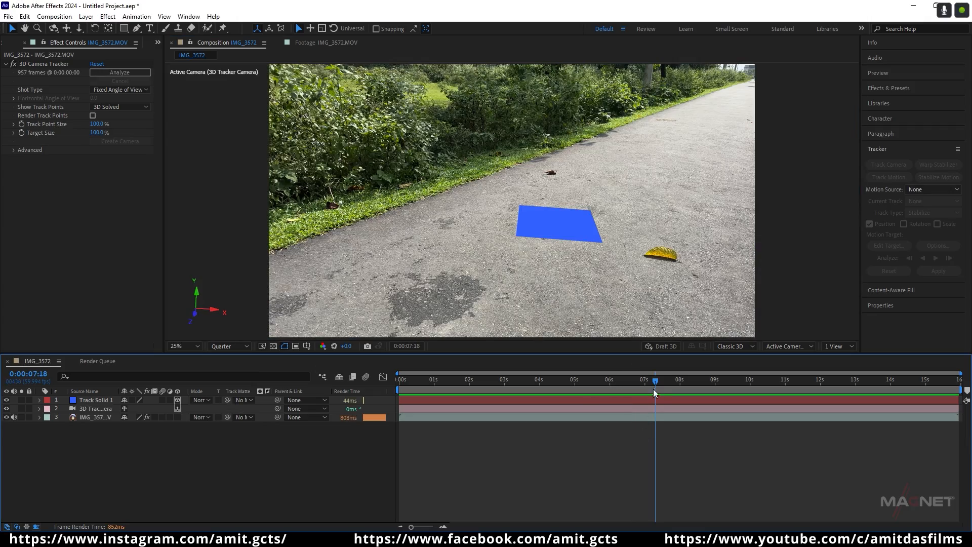
{"action": "left_click_drag", "start_coordinate": [653, 389], "coordinate": [571, 387]}
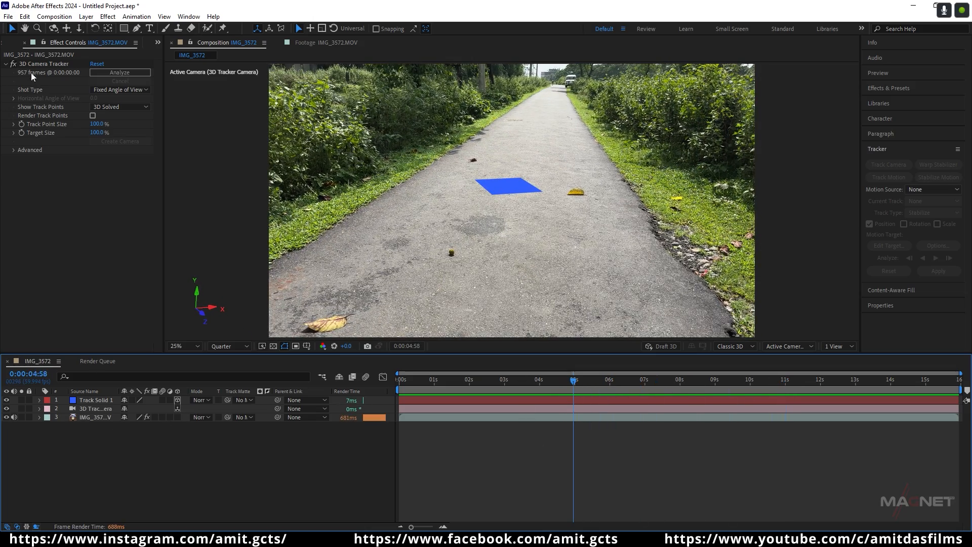
- Using the 3D Camera Tracker's track points, create three separate nulls: at the road's near-left edge, its right edge and its far end
{"action": "left_click", "coordinate": [41, 64]}
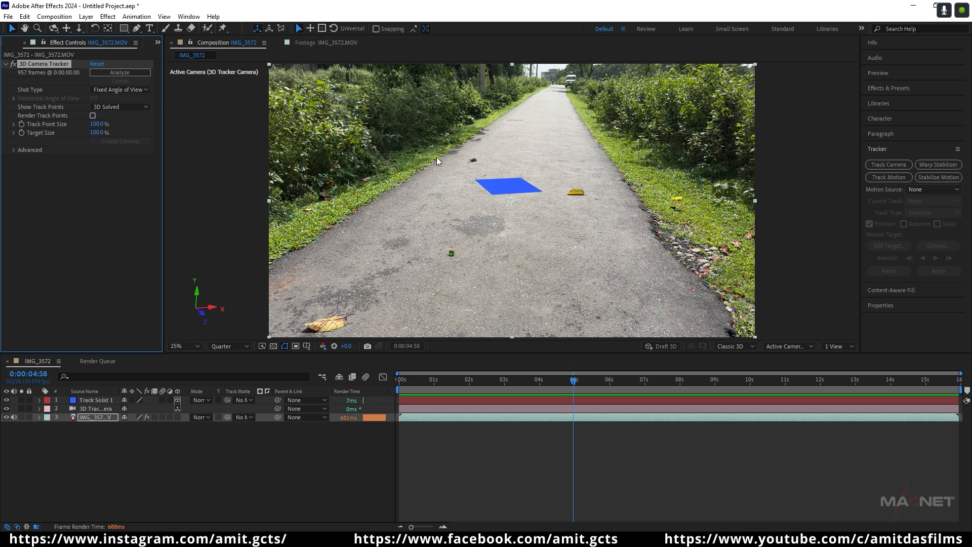
{"action": "left_click", "coordinate": [354, 211]}
{"action": "right_click", "coordinate": [355, 211]}
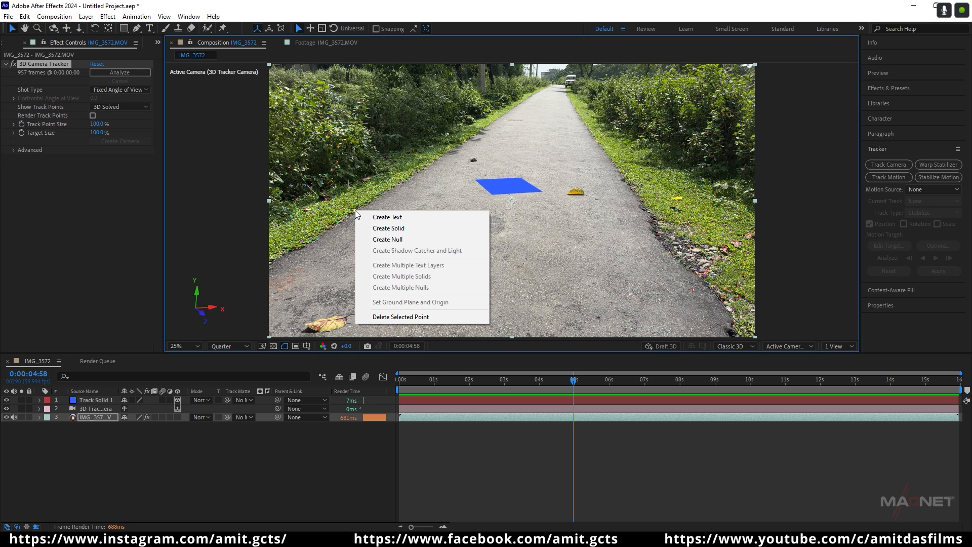
{"action": "left_click", "coordinate": [397, 240]}
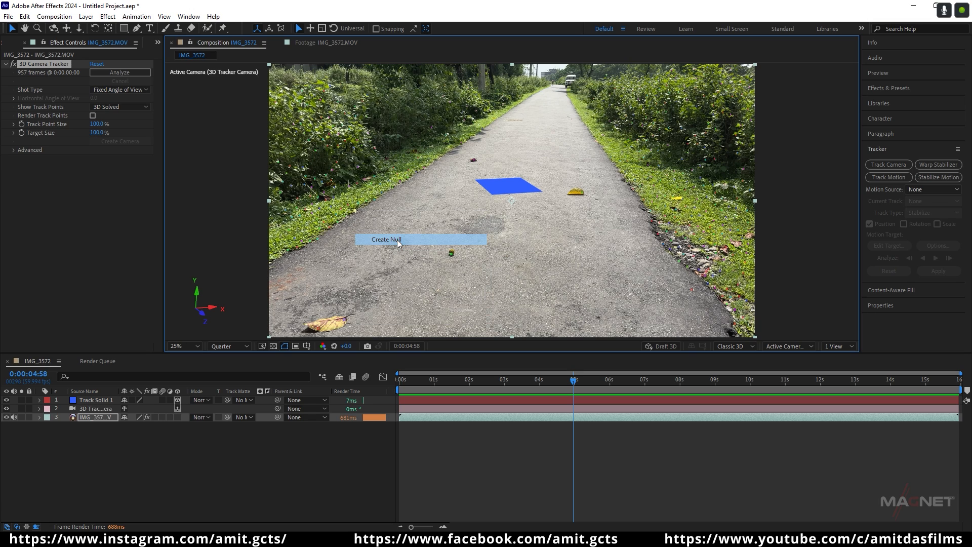
{"action": "right_click", "coordinate": [632, 191]}
{"action": "left_click", "coordinate": [675, 219]}
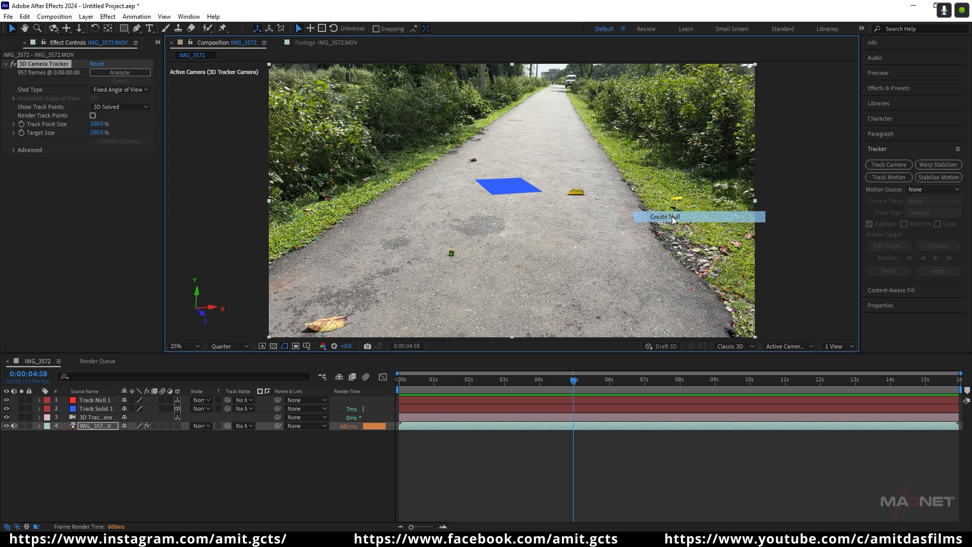
{"action": "right_click", "coordinate": [477, 113]}
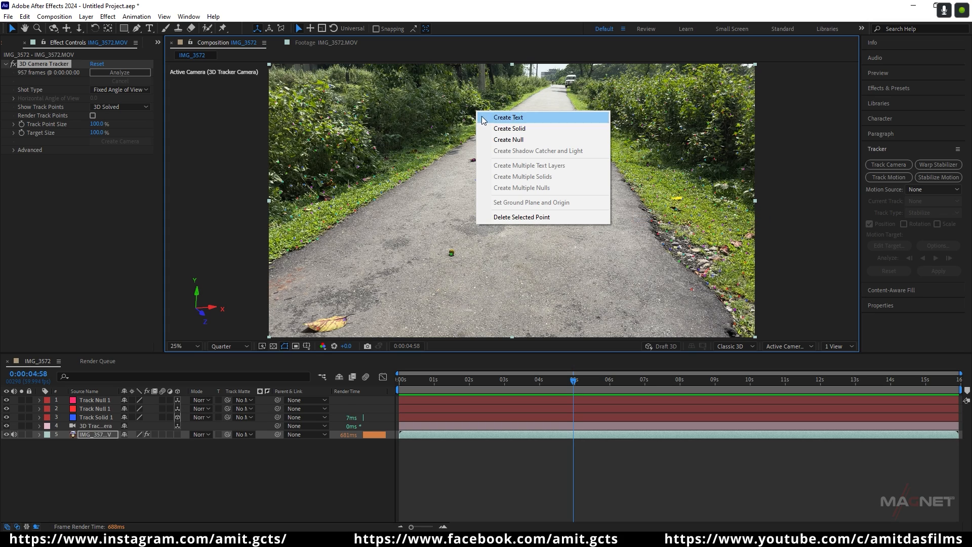
{"action": "left_click", "coordinate": [525, 140]}
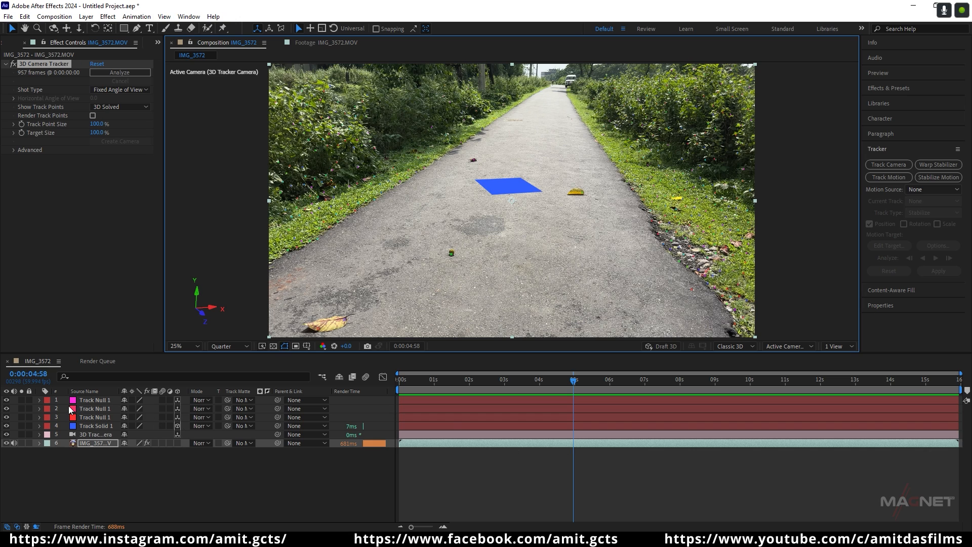
- Inspect the placement of the track null and Track Solid 1 layers and check the shot at 0:00:04:31
{"action": "left_click", "coordinate": [89, 399]}
{"action": "left_click", "coordinate": [96, 427]}
{"action": "left_click", "coordinate": [100, 402]}
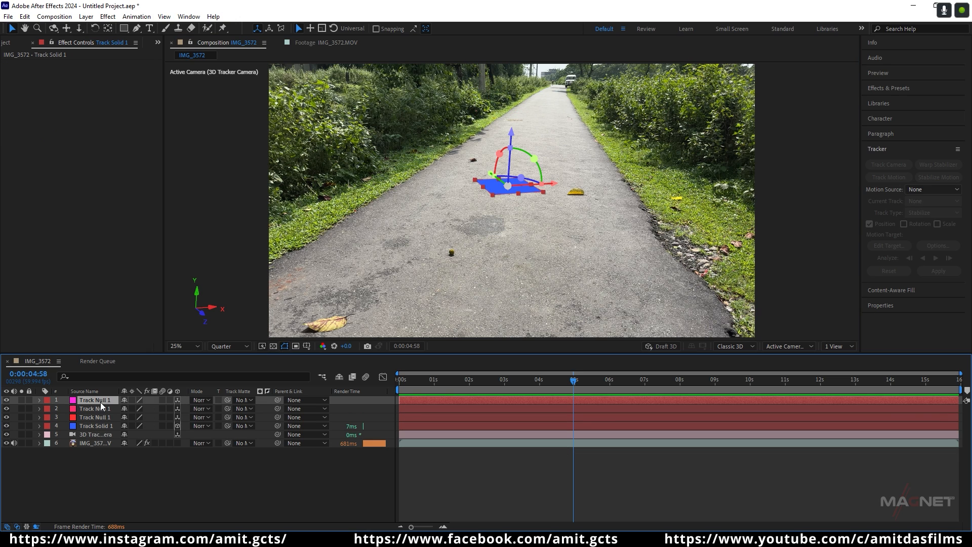
{"action": "left_click", "coordinate": [481, 490]}
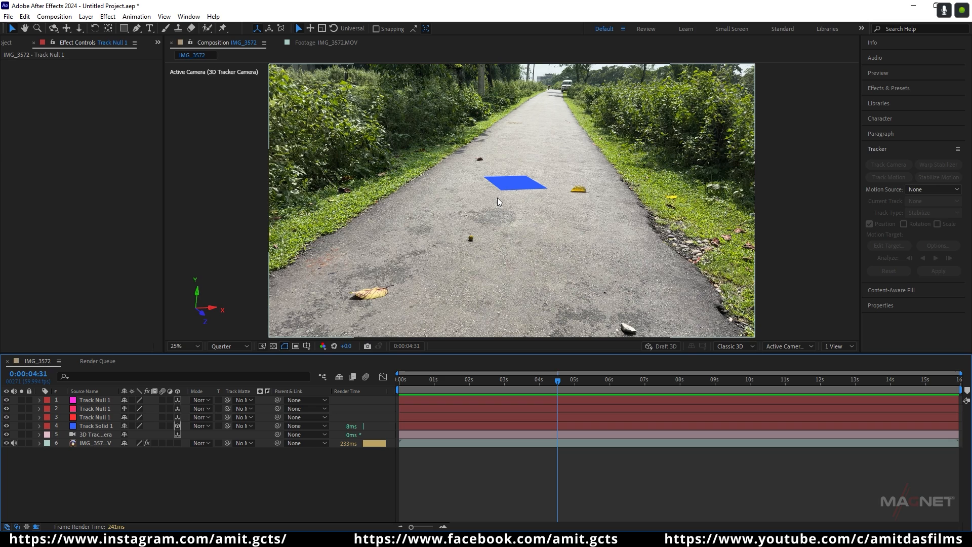
- Launch the Normalize Track.jsxbin script and move its window clear of the road footage
{"action": "left_click", "coordinate": [189, 17]}
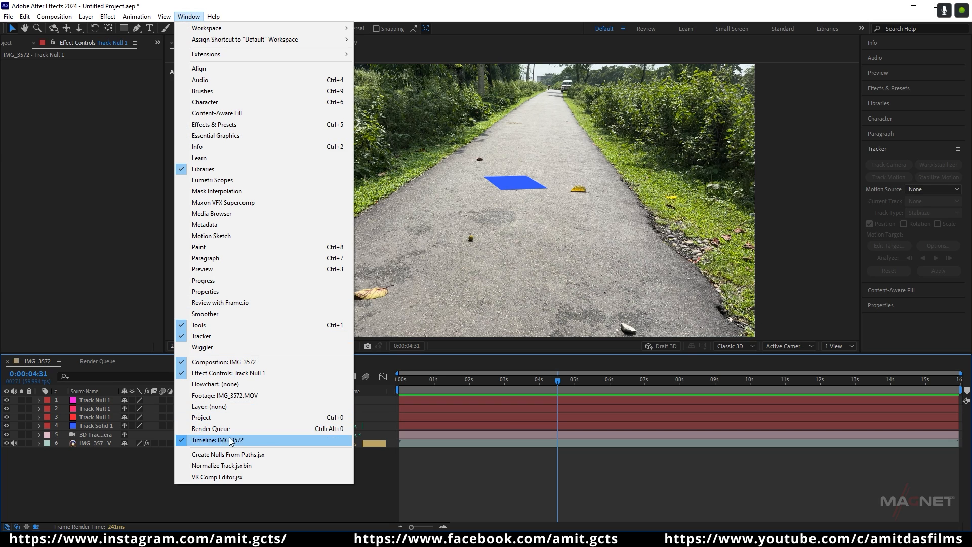
{"action": "left_click", "coordinate": [216, 467]}
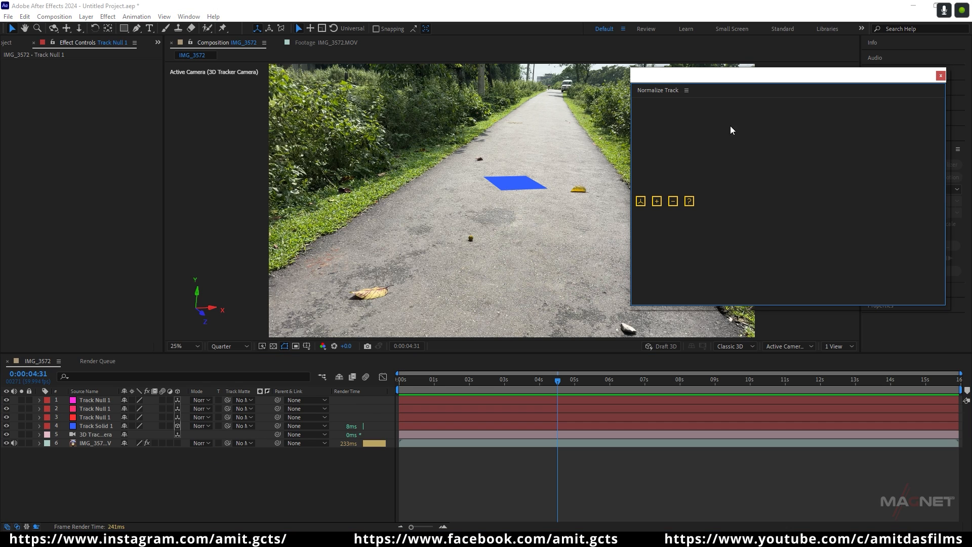
{"action": "left_click_drag", "start_coordinate": [755, 81], "coordinate": [761, 33]}
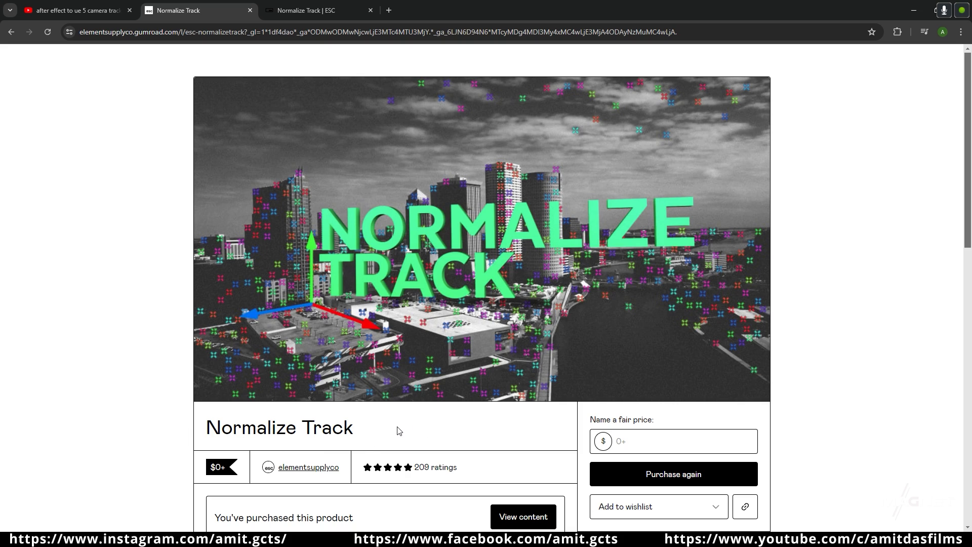
- Switch to the browser's Gumroad page for Normalize Track, set the price to $0 and start the purchase
{"action": "left_click", "coordinate": [637, 442]}
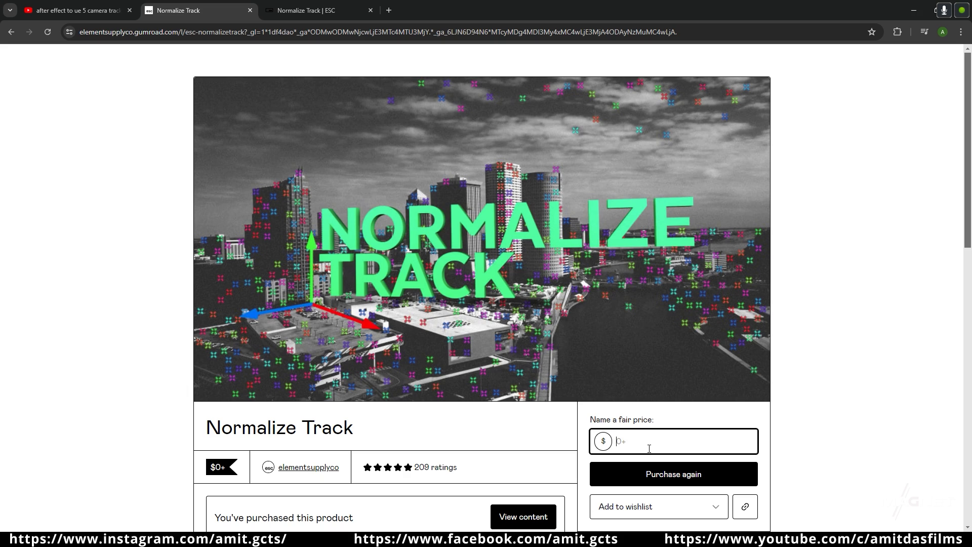
{"action": "type", "text": "0"}
{"action": "left_click", "coordinate": [800, 419]}
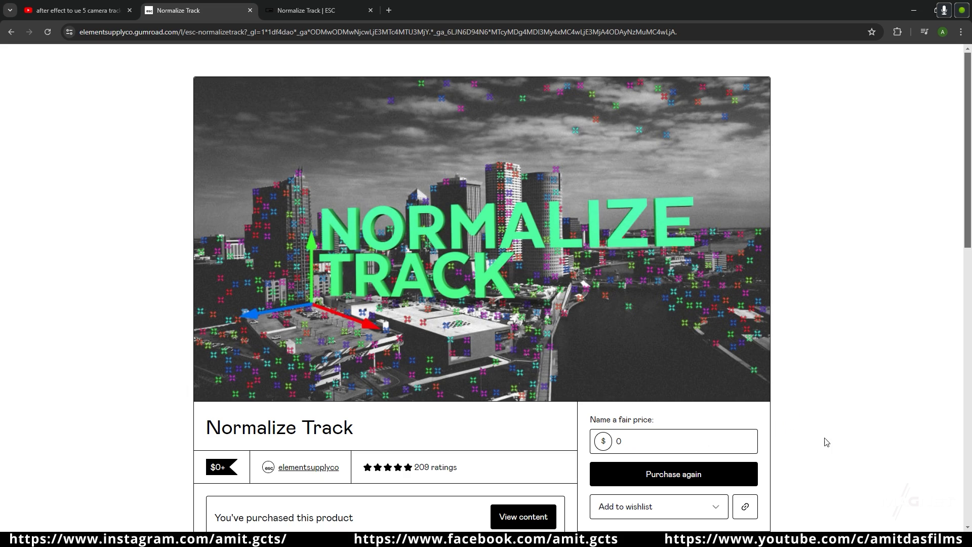
{"action": "left_click", "coordinate": [666, 479]}
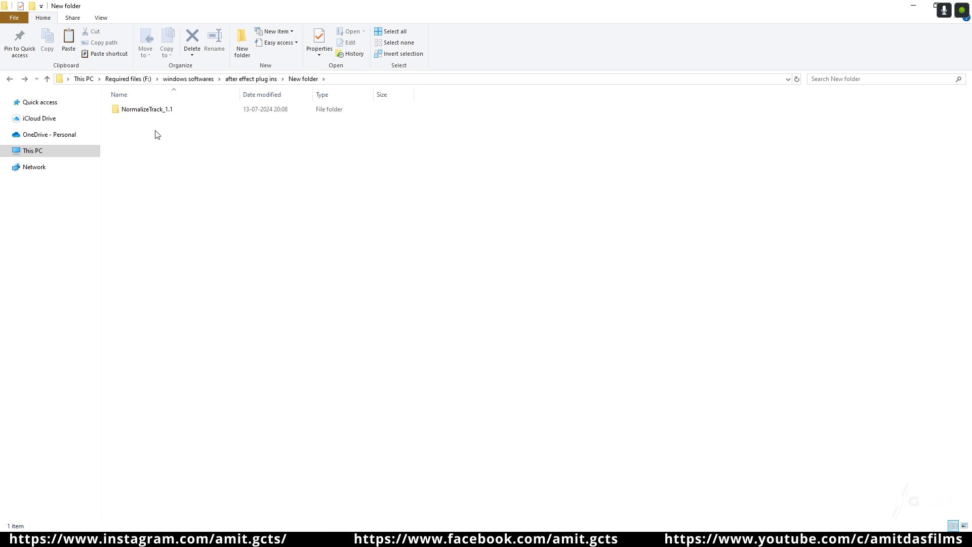
- In File Explorer, open the NormalizeTrack_1.1 folder and copy Normalize Track.jsxbin
{"action": "left_click", "coordinate": [152, 112]}
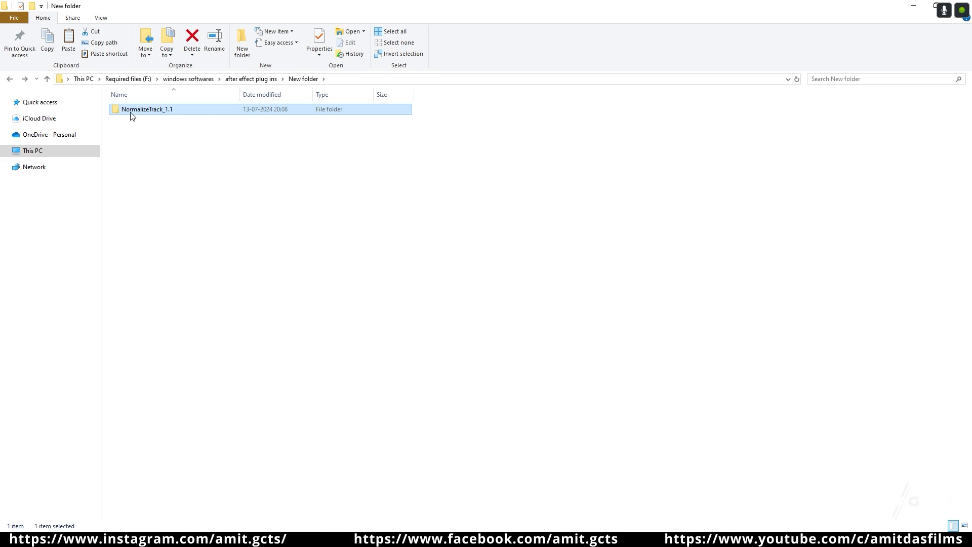
{"action": "double_click", "coordinate": [172, 109]}
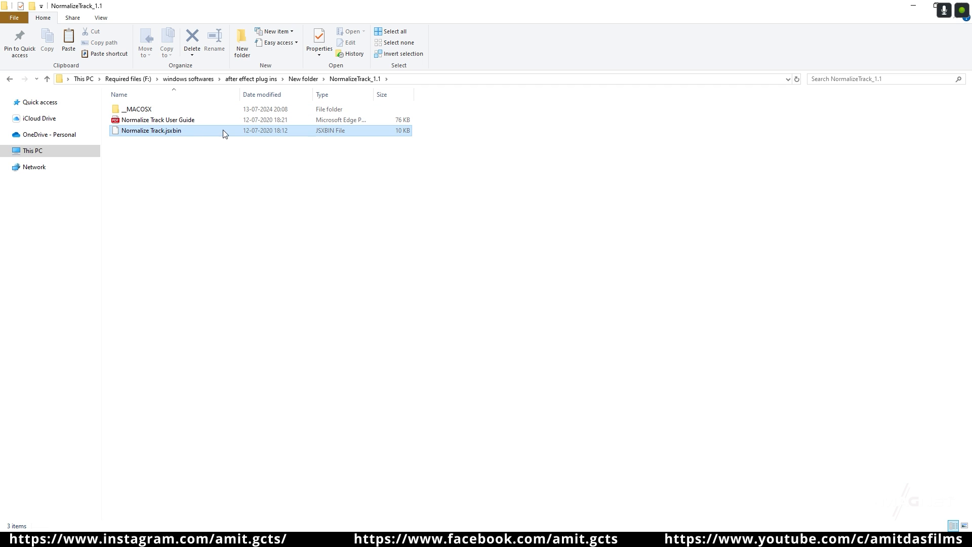
{"action": "left_click", "coordinate": [225, 133]}
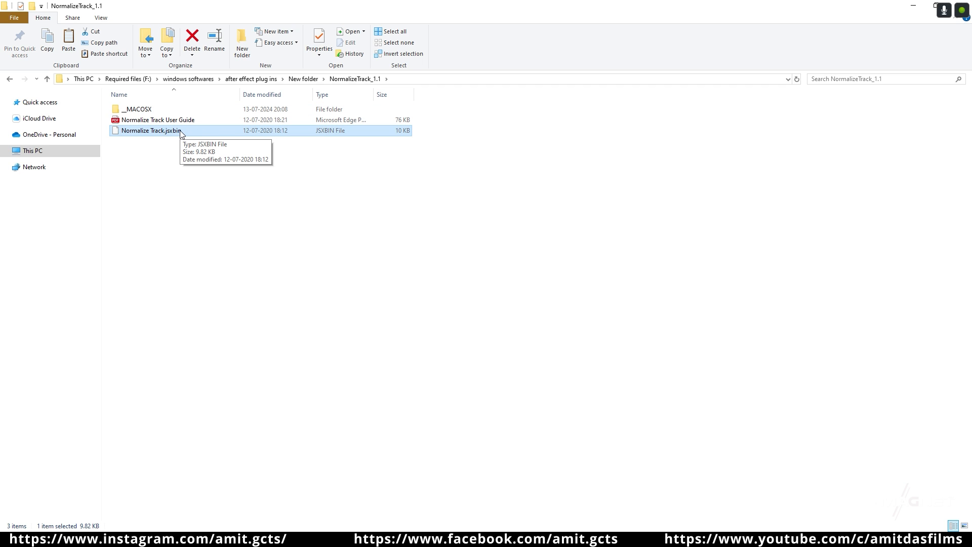
{"action": "right_click", "coordinate": [180, 131]}
{"action": "left_click", "coordinate": [220, 298]}
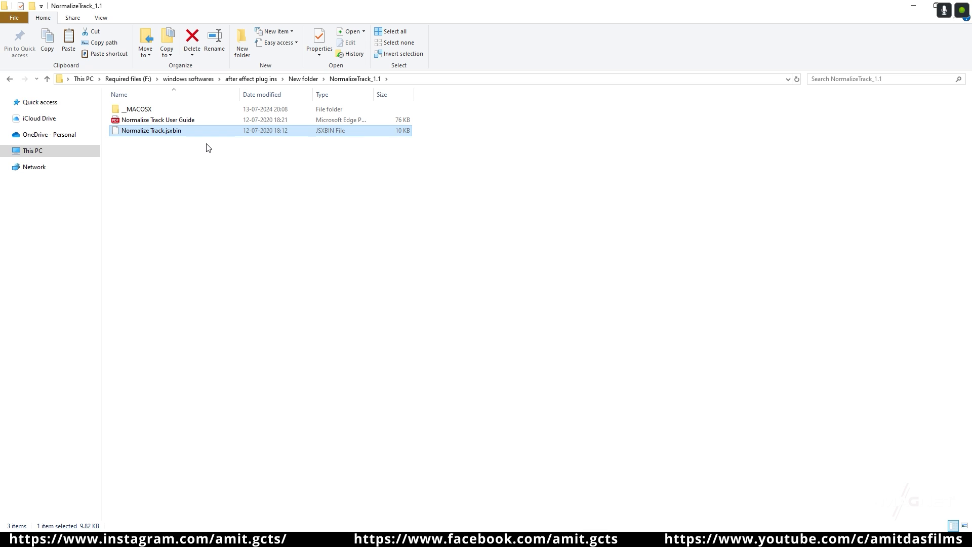
- Switch to the Adobe After Effects 2024 program folder and open Support Files, Scripts, ScriptUI Panels
{"action": "key", "text": "alt+Tab"}
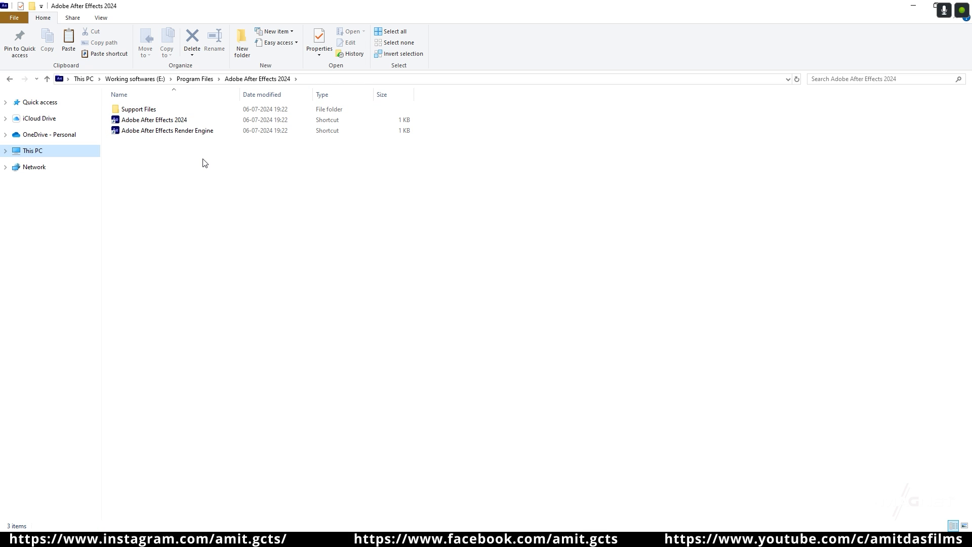
{"action": "double_click", "coordinate": [150, 109]}
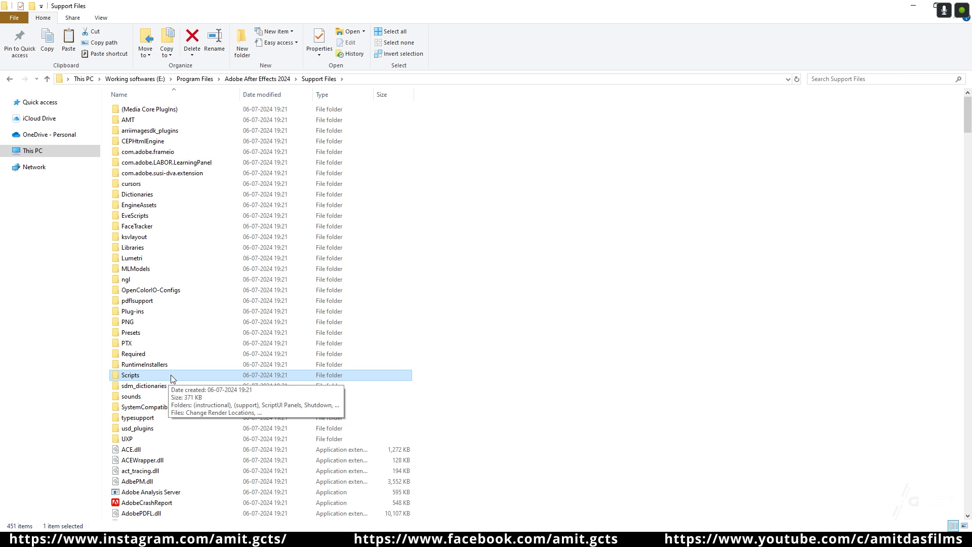
{"action": "double_click", "coordinate": [172, 375]}
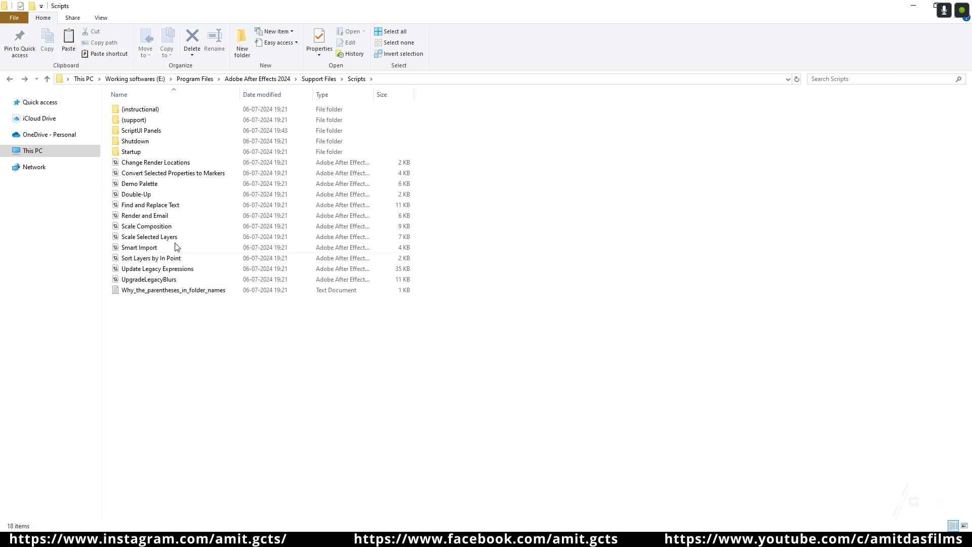
{"action": "double_click", "coordinate": [171, 131]}
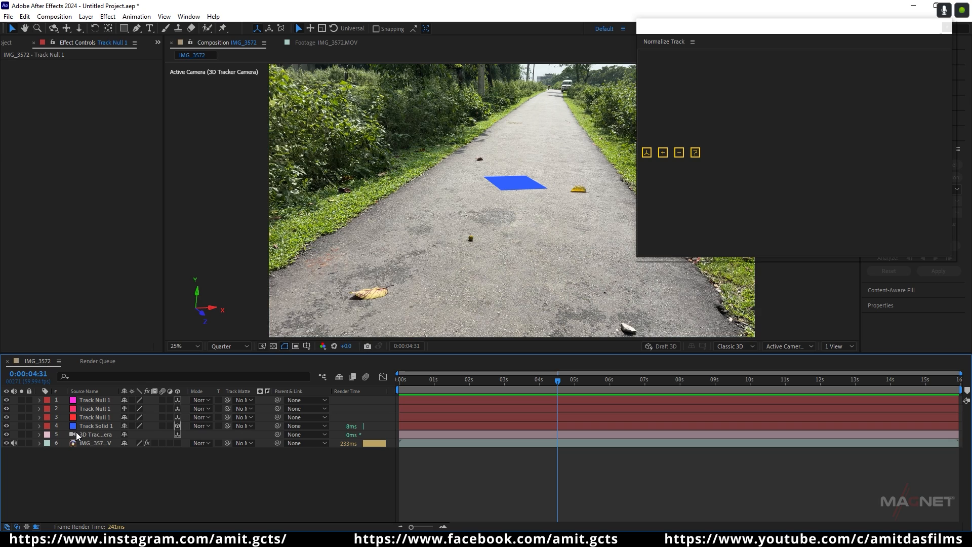
- Back in After Effects, rename the Track Solid 1 layer to ground
{"action": "left_click", "coordinate": [94, 426]}
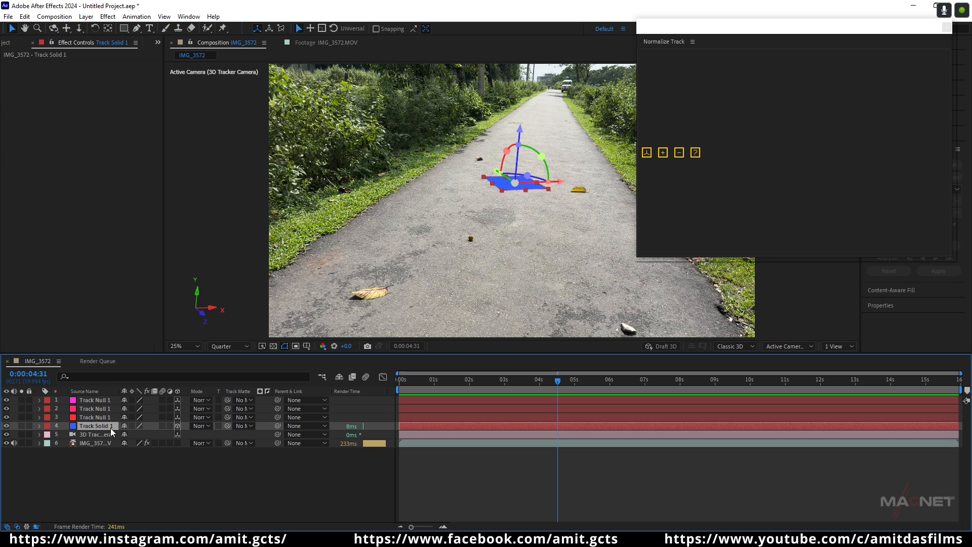
{"action": "key", "text": "Return"}
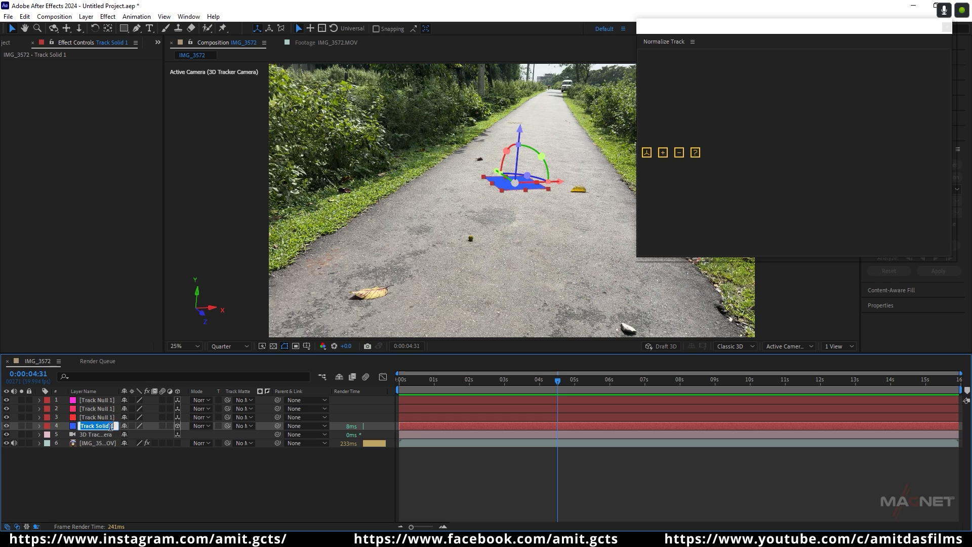
{"action": "type", "text": "ground"}
{"action": "left_click", "coordinate": [131, 498]}
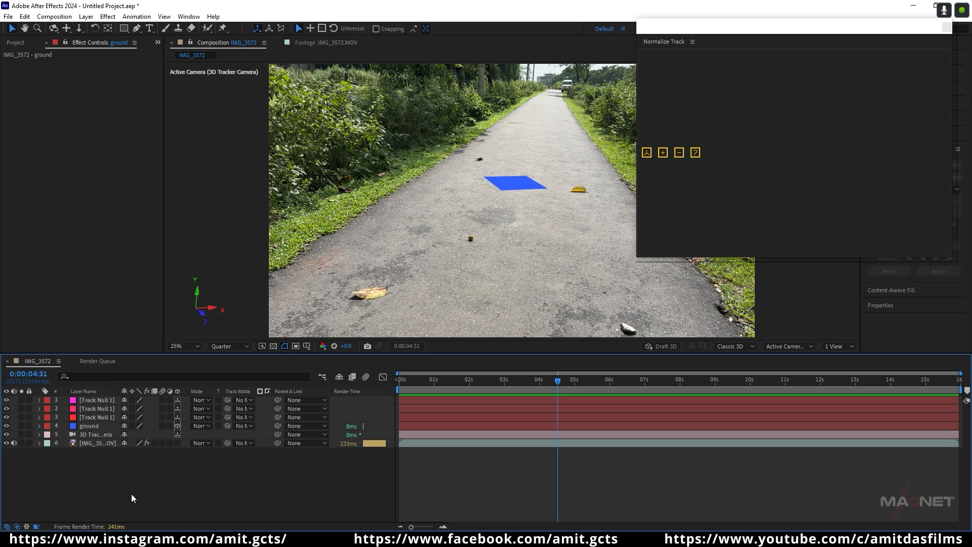
- Normalize the track using the three track nulls and the ground layer, close the script window and scrub the timeline to check the solid
{"action": "left_click", "coordinate": [93, 400]}
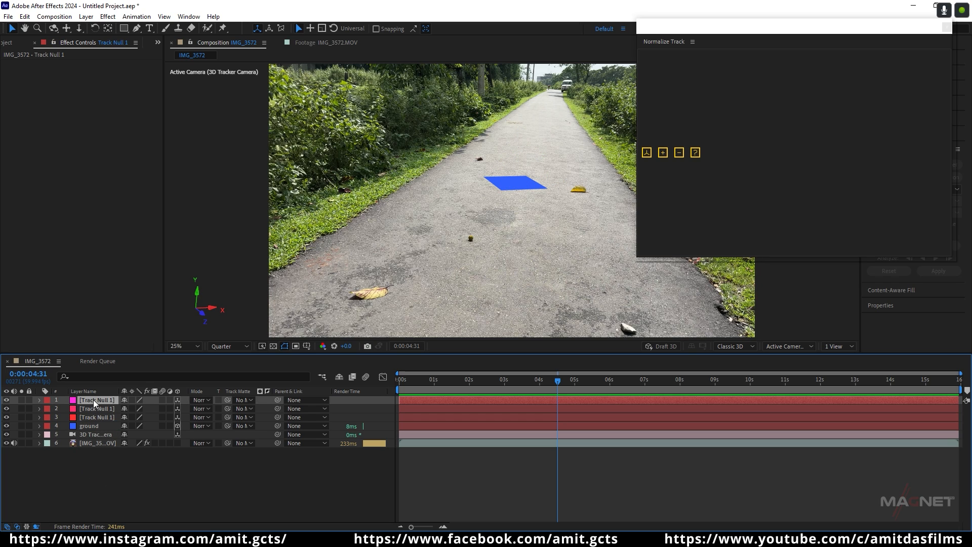
{"action": "left_click", "coordinate": [95, 427], "text": "shift"}
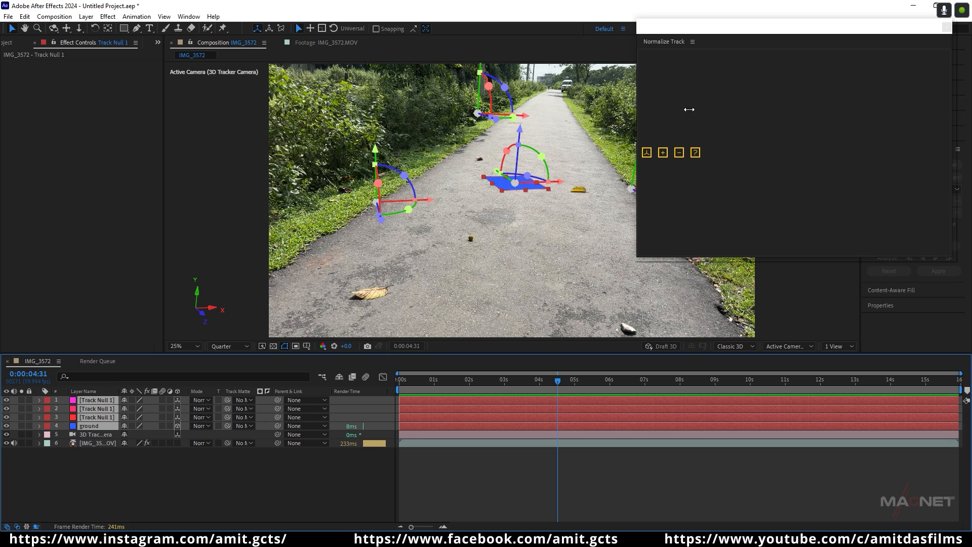
{"action": "left_click", "coordinate": [647, 154]}
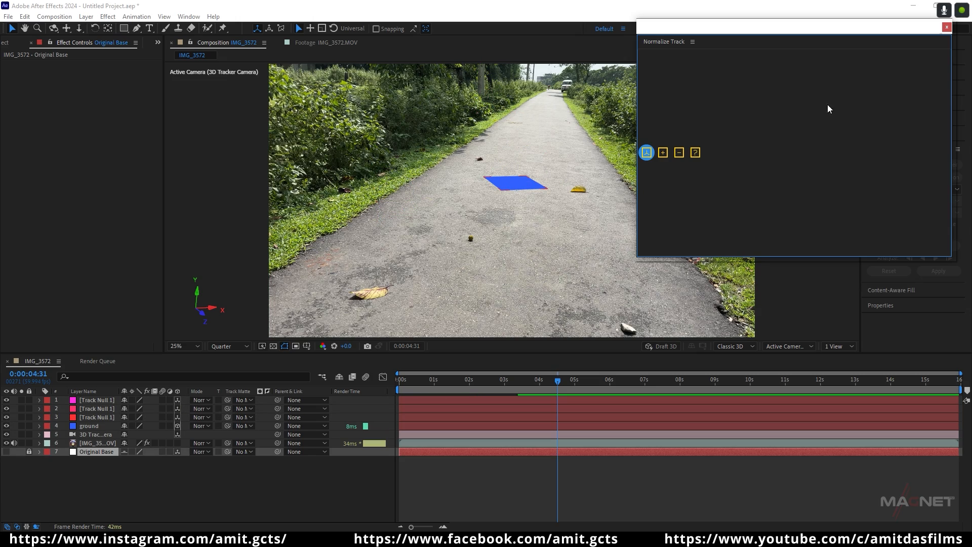
{"action": "left_click", "coordinate": [946, 27]}
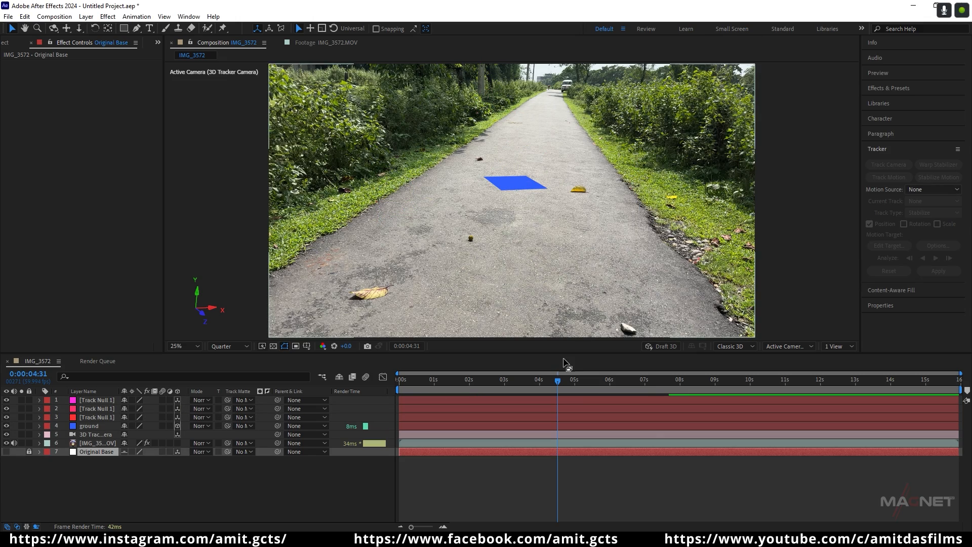
{"action": "left_click", "coordinate": [532, 381]}
{"action": "mouse_move", "coordinate": [491, 384]}
{"action": "left_mouse_down"}
{"action": "mouse_move", "coordinate": [741, 369]}
{"action": "mouse_move", "coordinate": [509, 383]}
{"action": "left_mouse_up"}
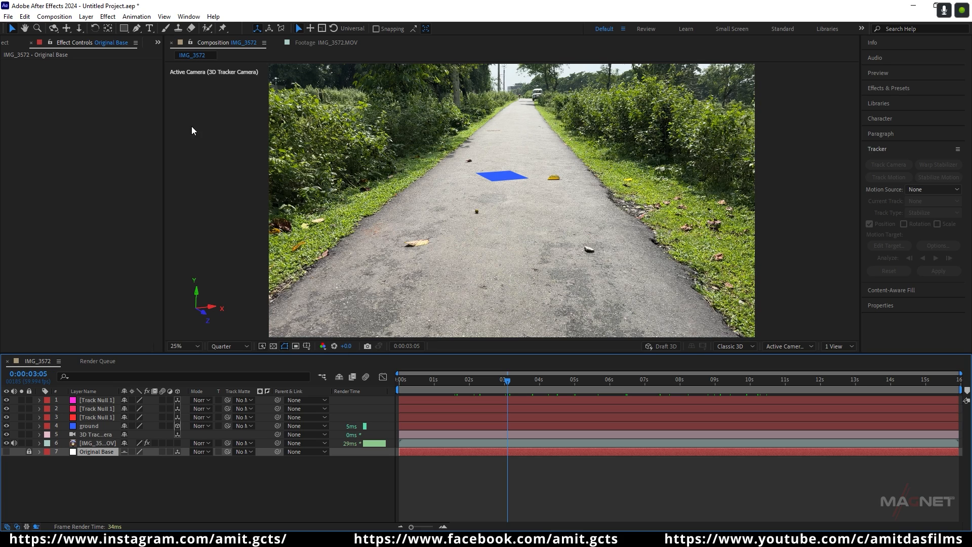
- Try to export the tracked composition with the Maxon Cinema 4D Exporter
{"action": "left_click", "coordinate": [8, 17]}
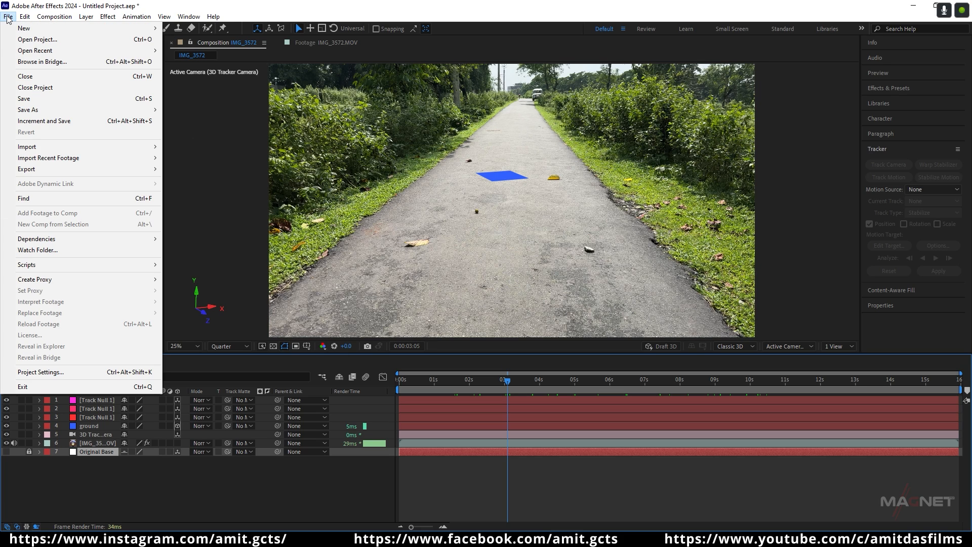
{"action": "mouse_move", "coordinate": [93, 170]}
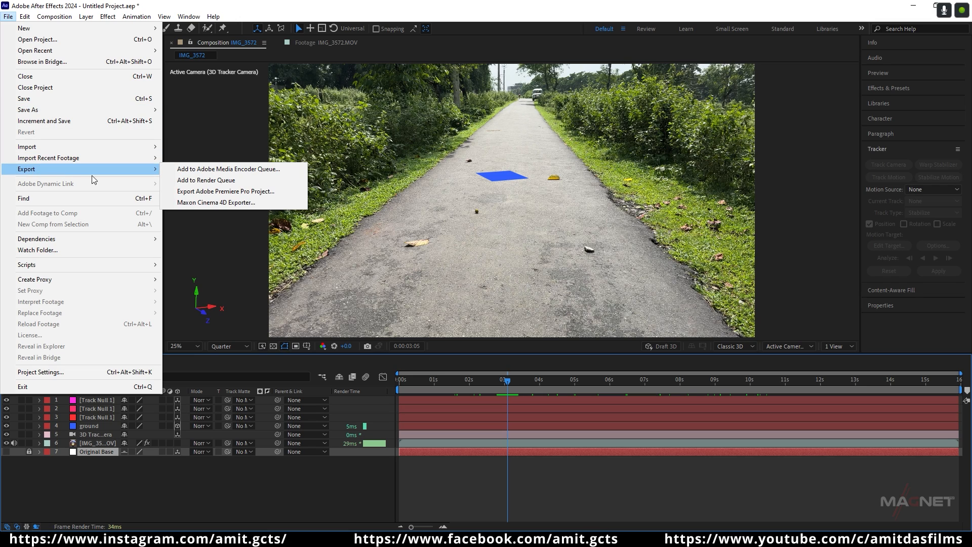
{"action": "left_click", "coordinate": [248, 203]}
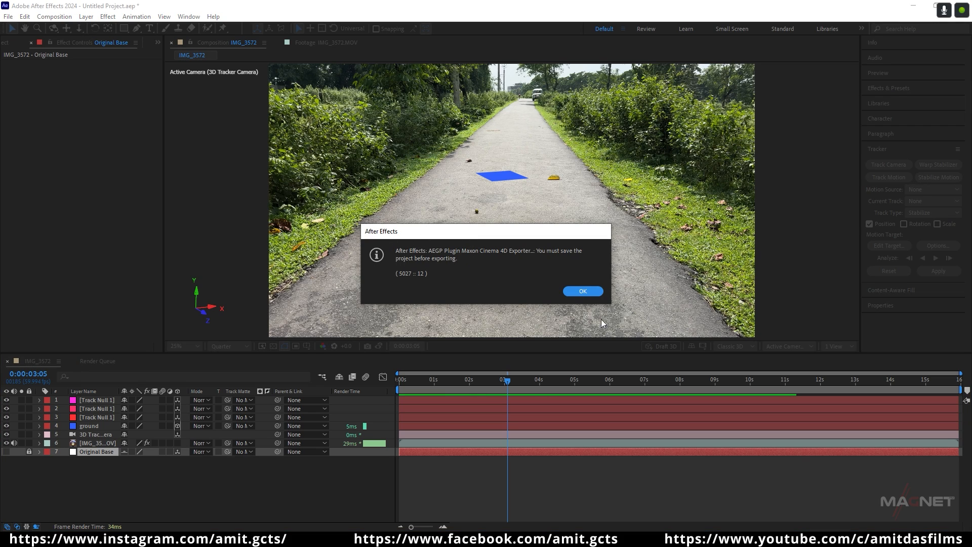
{"action": "left_click", "coordinate": [593, 292]}
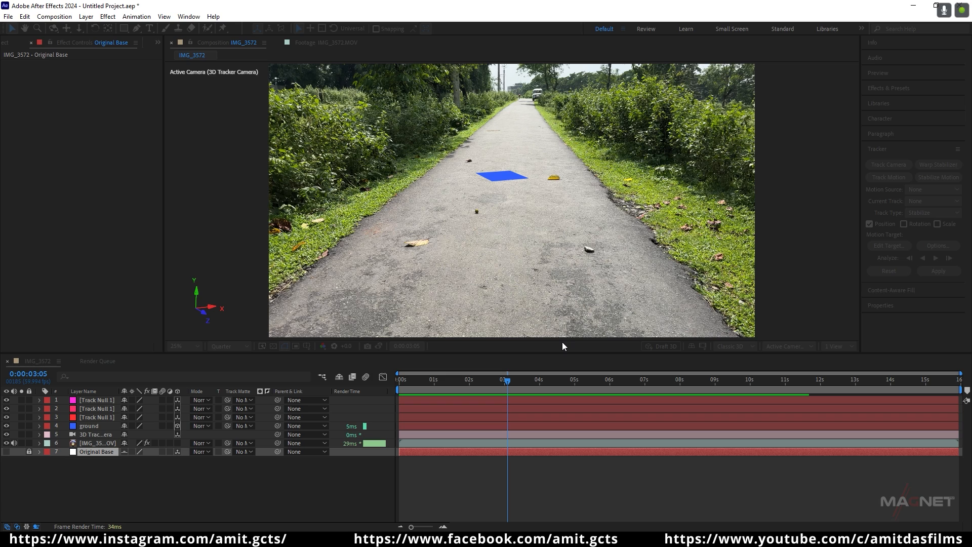
- Export the tracked composition with the Maxon Cinema 4D Exporter, accepting the 2D layer notice and saving the file as 3D_track
{"action": "left_click", "coordinate": [8, 16]}
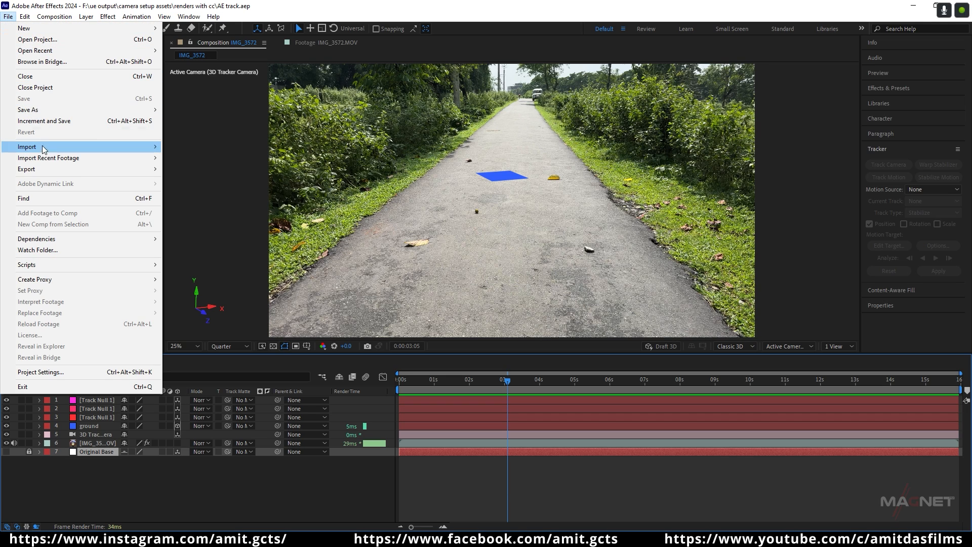
{"action": "mouse_move", "coordinate": [39, 169]}
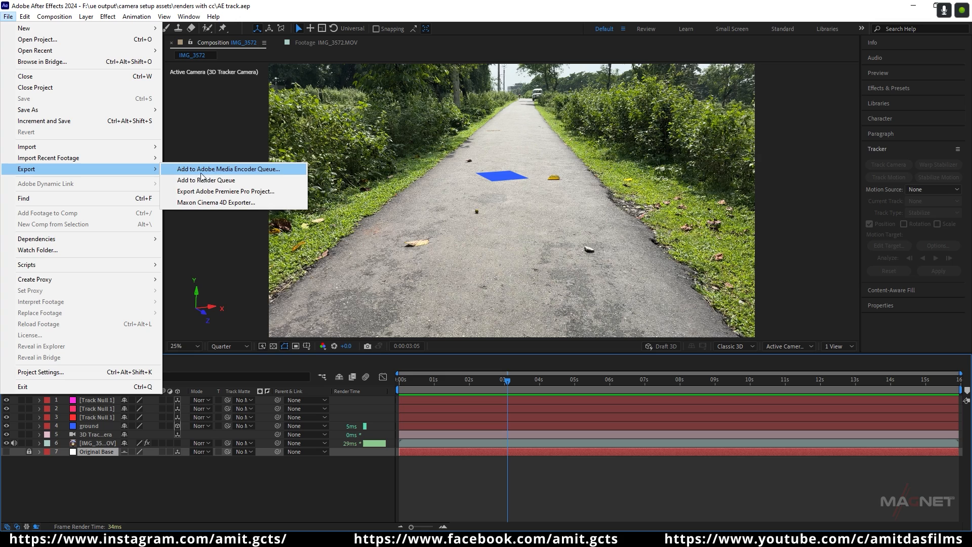
{"action": "left_click", "coordinate": [247, 202]}
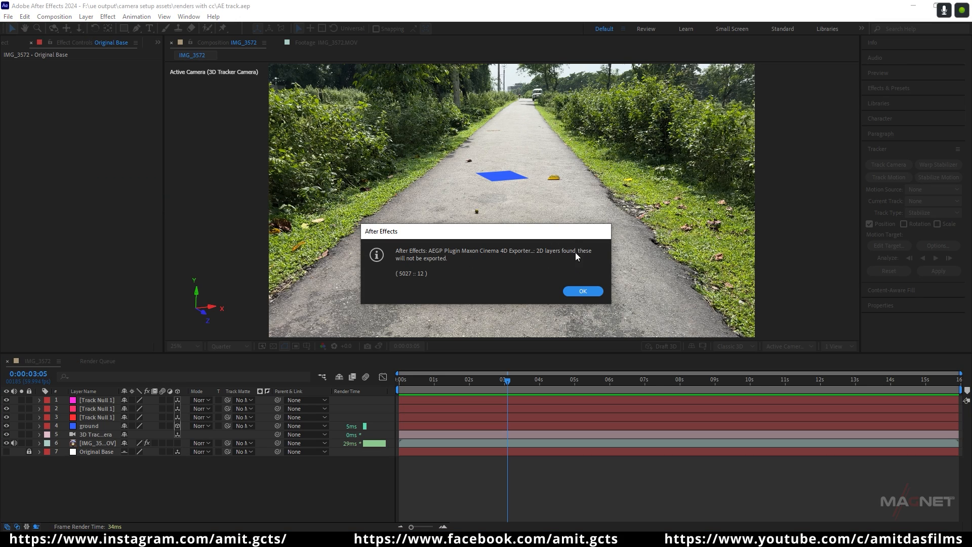
{"action": "left_click", "coordinate": [595, 292]}
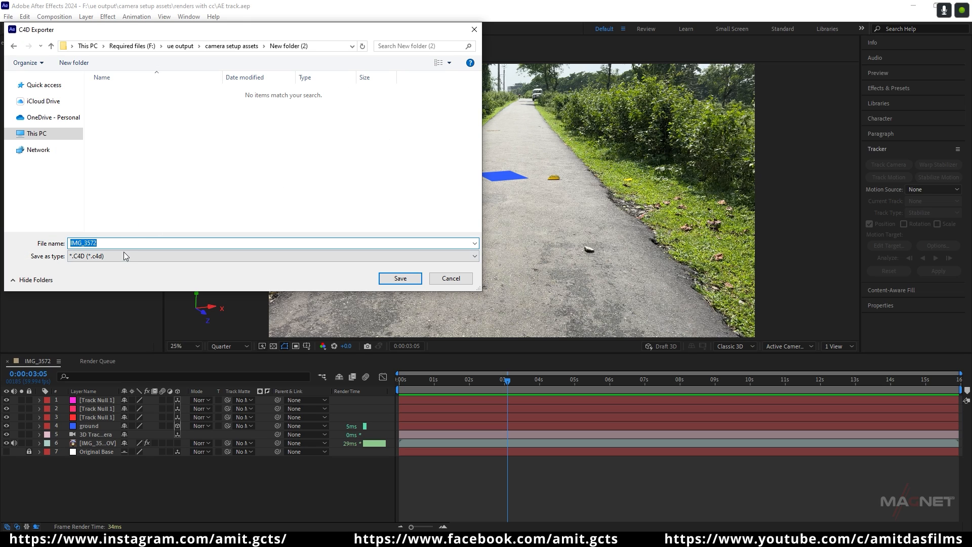
{"action": "type", "text": "3D_track"}
{"action": "left_click", "coordinate": [400, 280]}
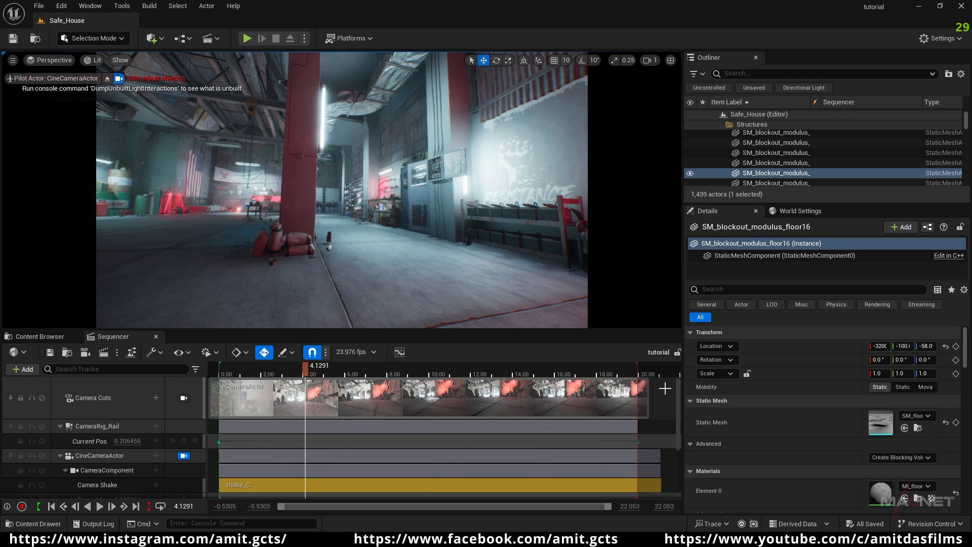
- In Unreal Editor, enable the Datasmith C4D Importer and Datasmith Importer plugins and restart the editor
{"action": "left_click", "coordinate": [61, 5]}
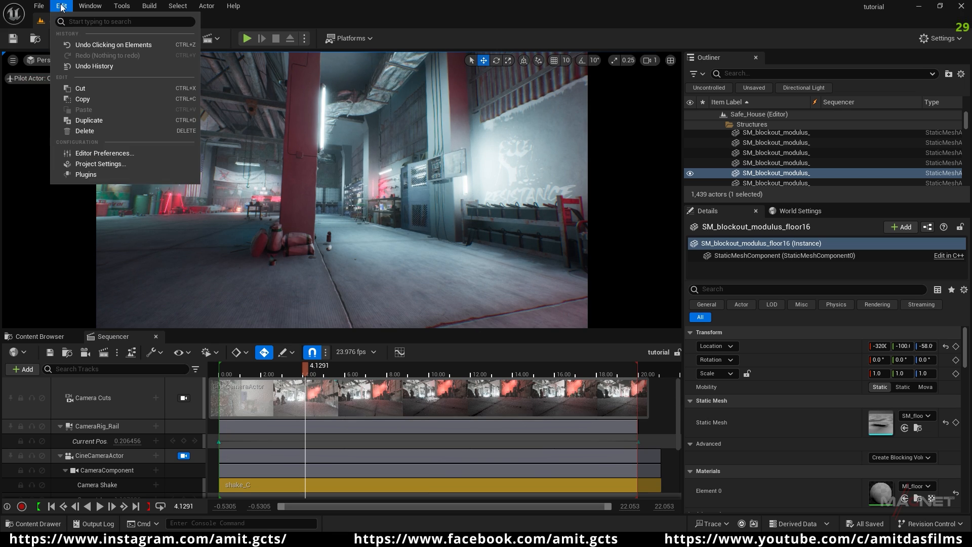
{"action": "left_click", "coordinate": [86, 175]}
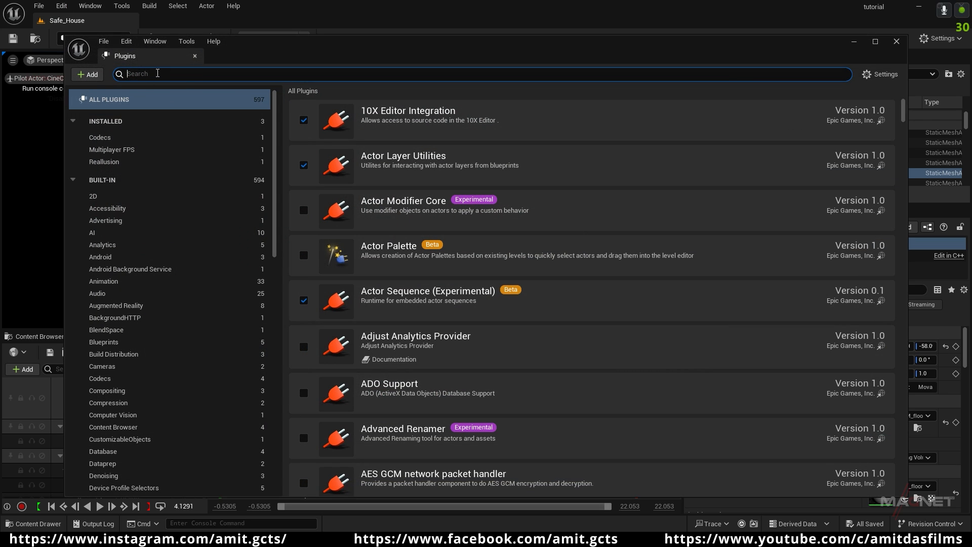
{"action": "type", "text": "datas"}
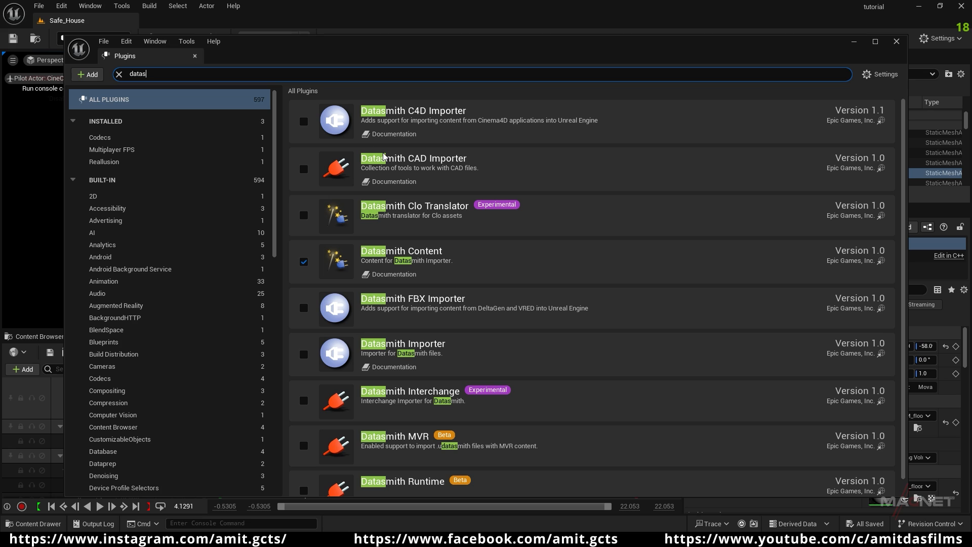
{"action": "left_click", "coordinate": [304, 122]}
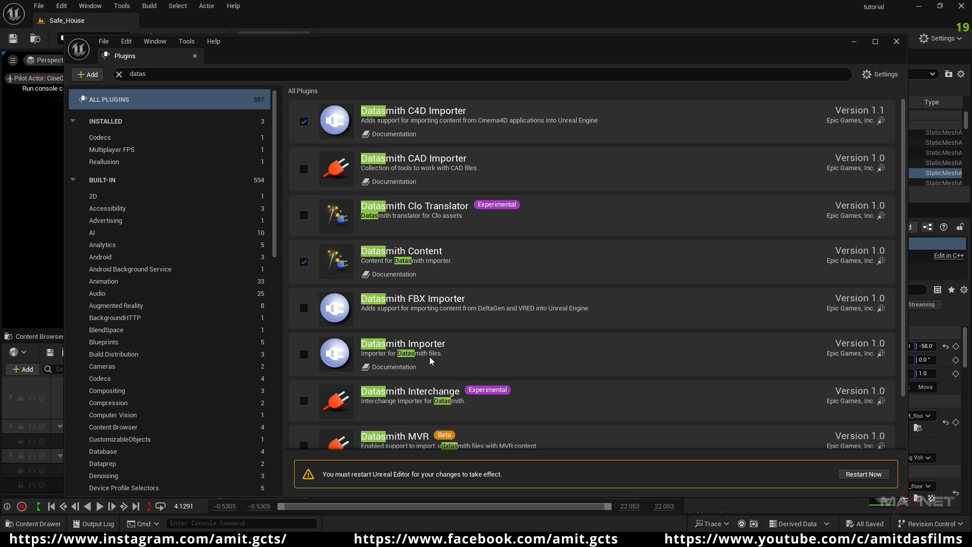
{"action": "left_click", "coordinate": [304, 355]}
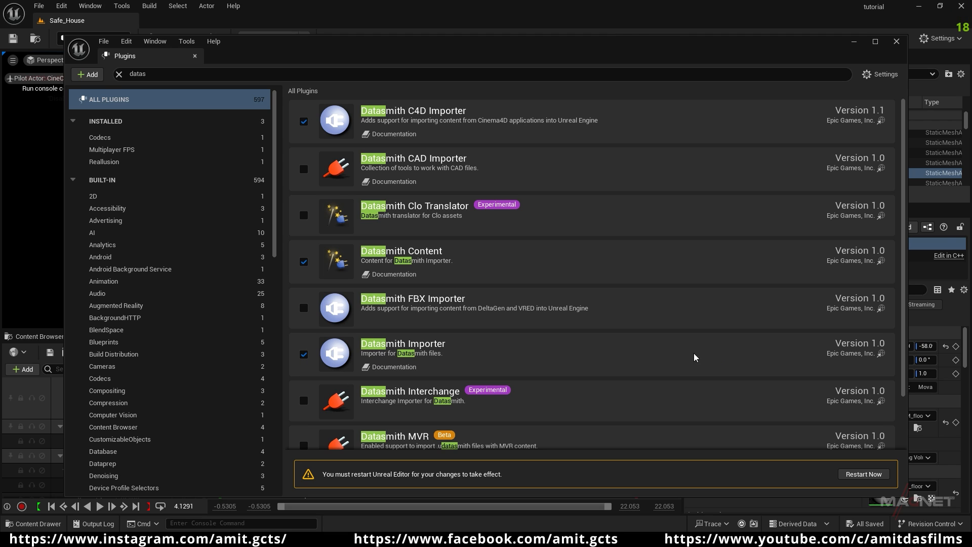
{"action": "left_click", "coordinate": [864, 474]}
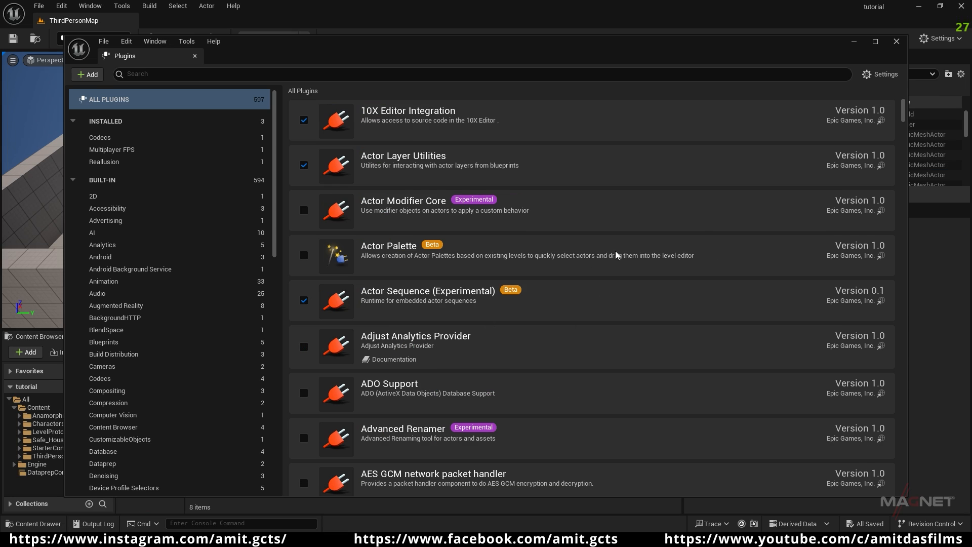
- Close the Plugins window and open the Safe_House level from the Safe_House maps folder
{"action": "left_click", "coordinate": [896, 42]}
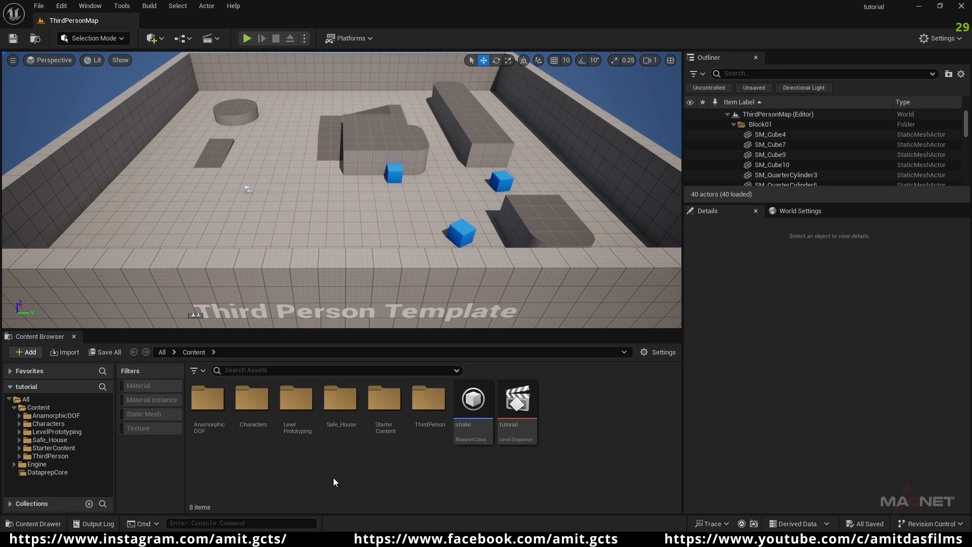
{"action": "double_click", "coordinate": [342, 403]}
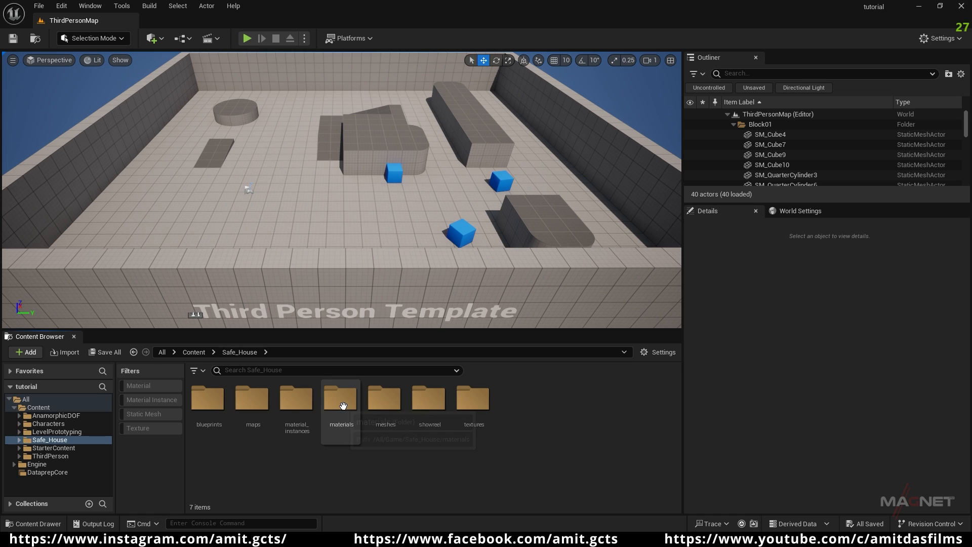
{"action": "double_click", "coordinate": [251, 401]}
{"action": "left_click", "coordinate": [297, 400]}
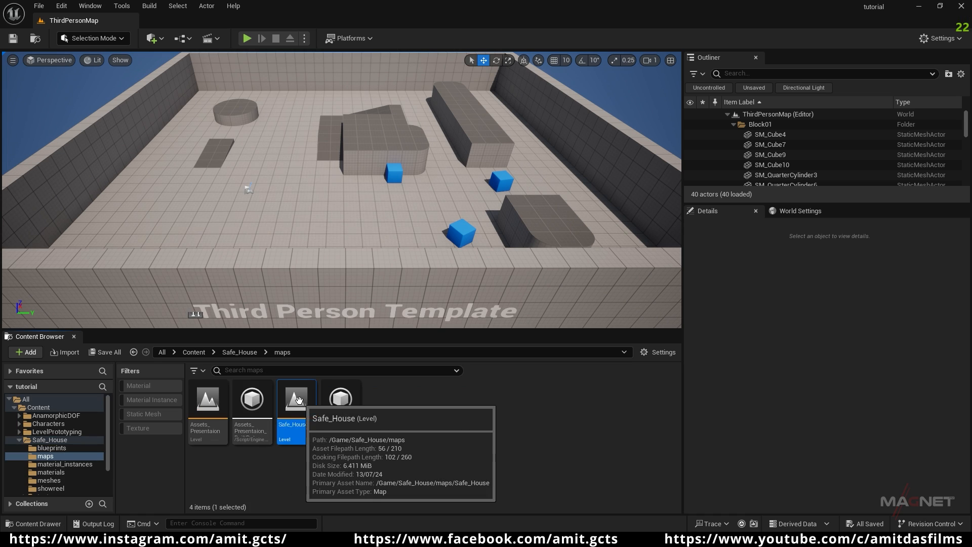
{"action": "double_click", "coordinate": [297, 400]}
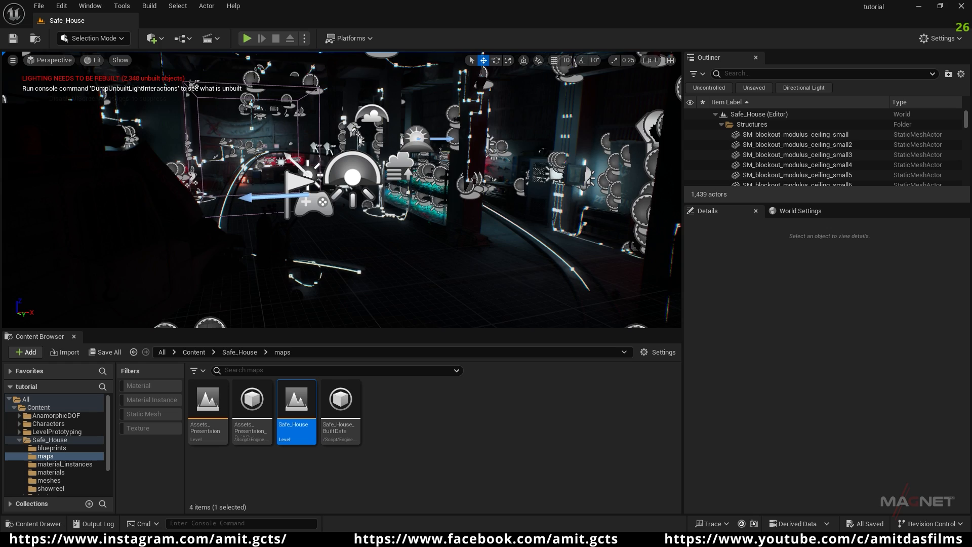
{"action": "right_click_drag", "start_coordinate": [332, 227], "coordinate": [341, 216]}
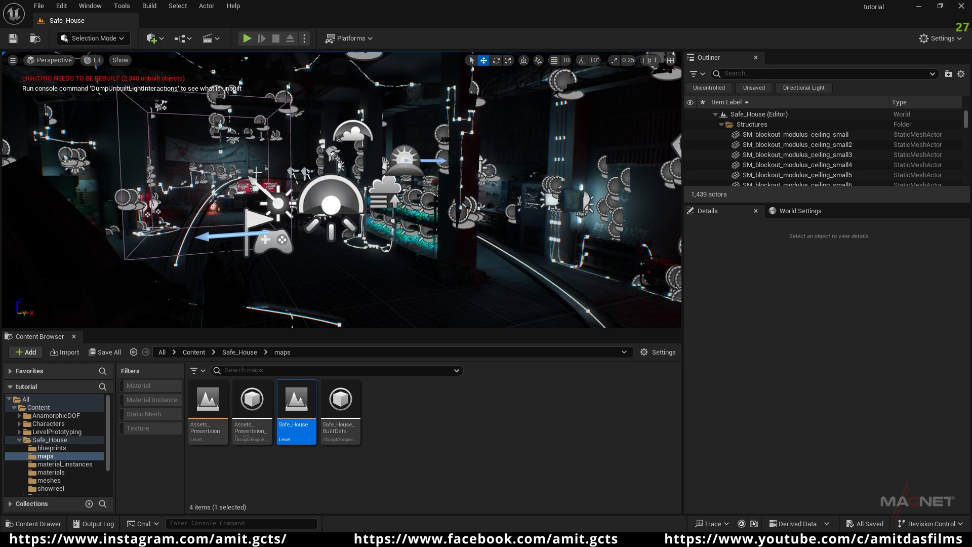
- Import the 3D_track C4D file through Datasmith into the Content folder, including geometry, materials, lights, cameras and animations
{"action": "left_click", "coordinate": [159, 39]}
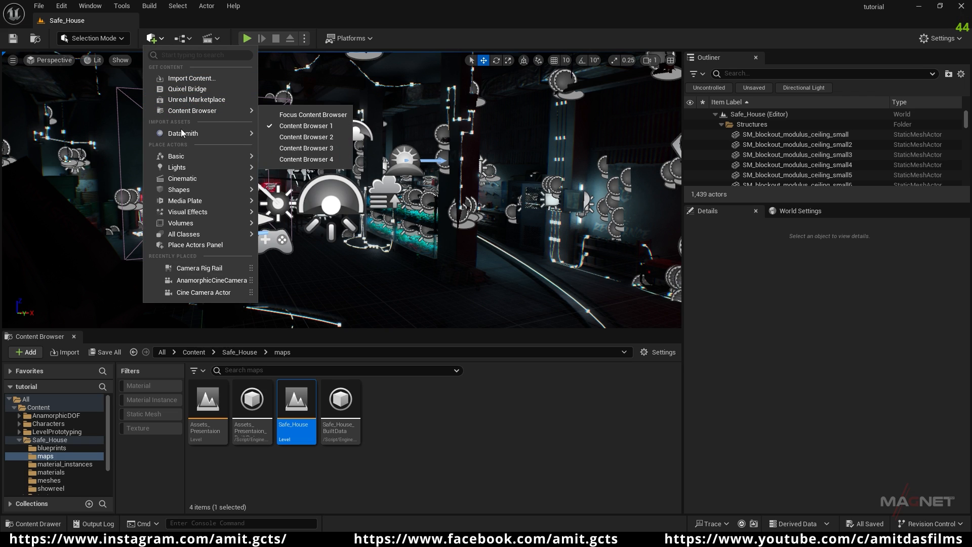
{"action": "mouse_move", "coordinate": [195, 135]}
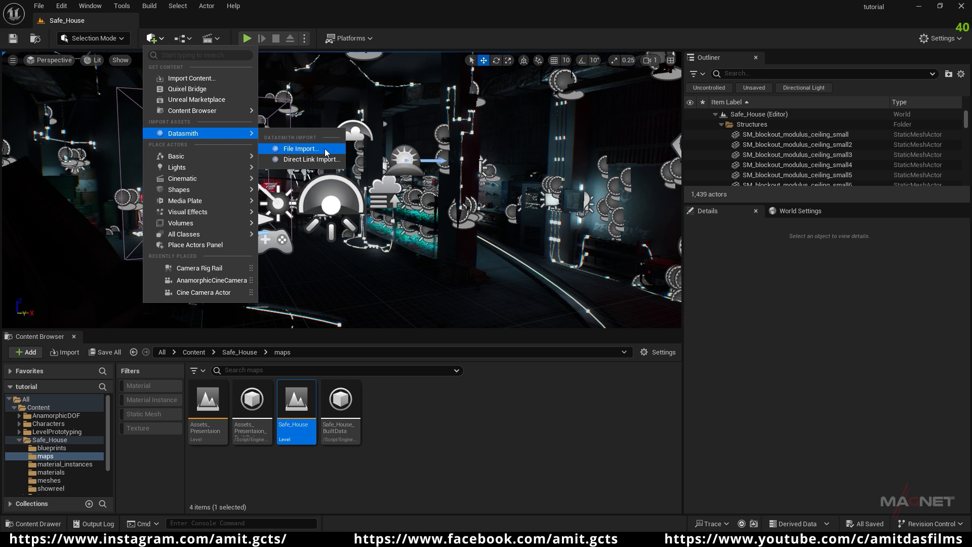
{"action": "left_click", "coordinate": [305, 148]}
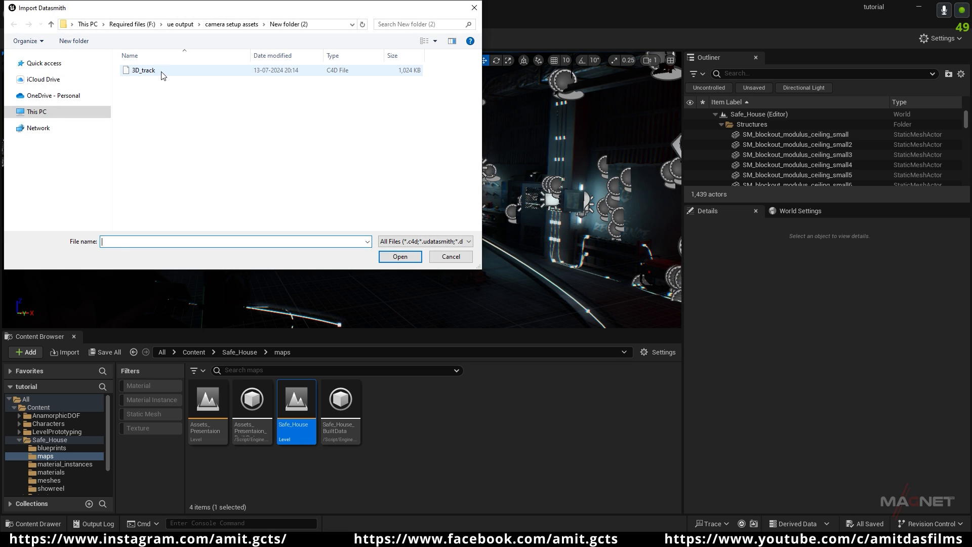
{"action": "left_click", "coordinate": [187, 71]}
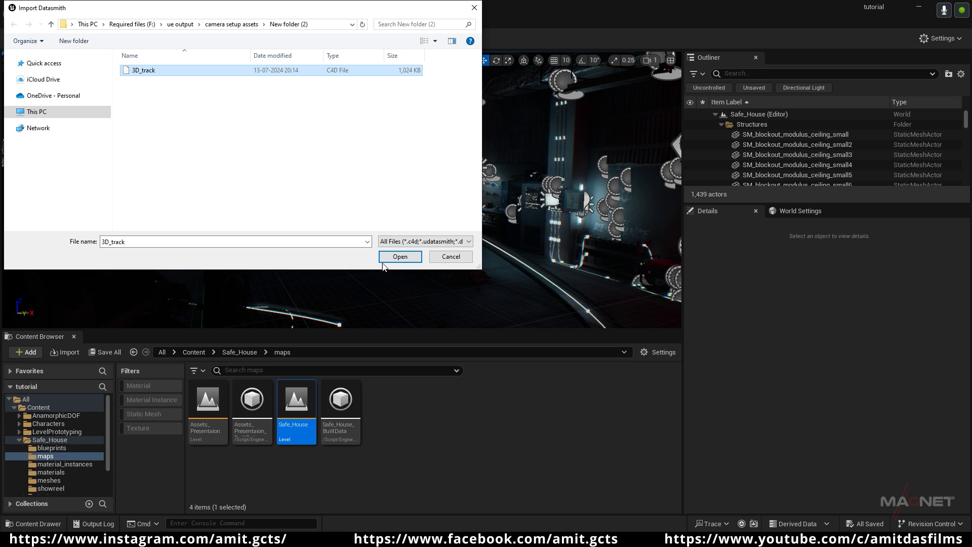
{"action": "left_click", "coordinate": [406, 261]}
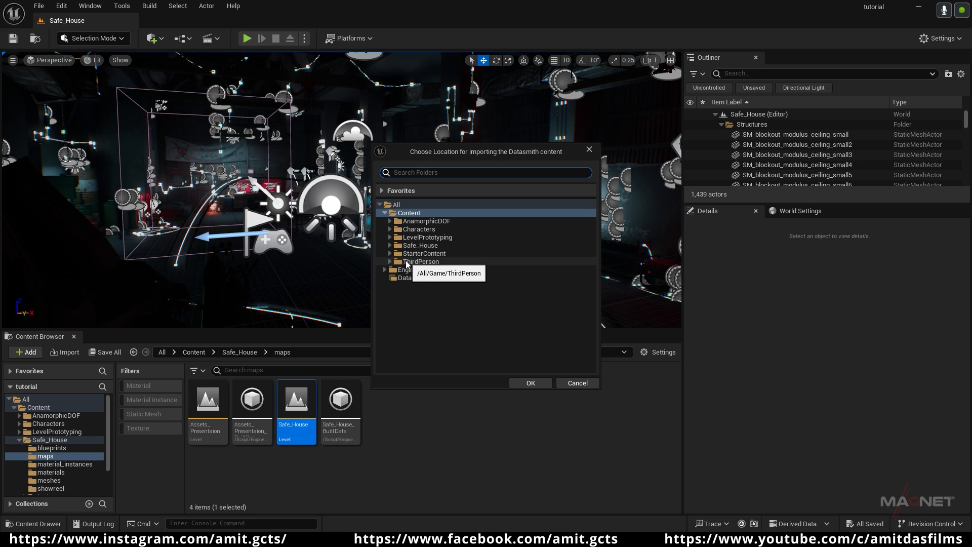
{"action": "left_click", "coordinate": [401, 212]}
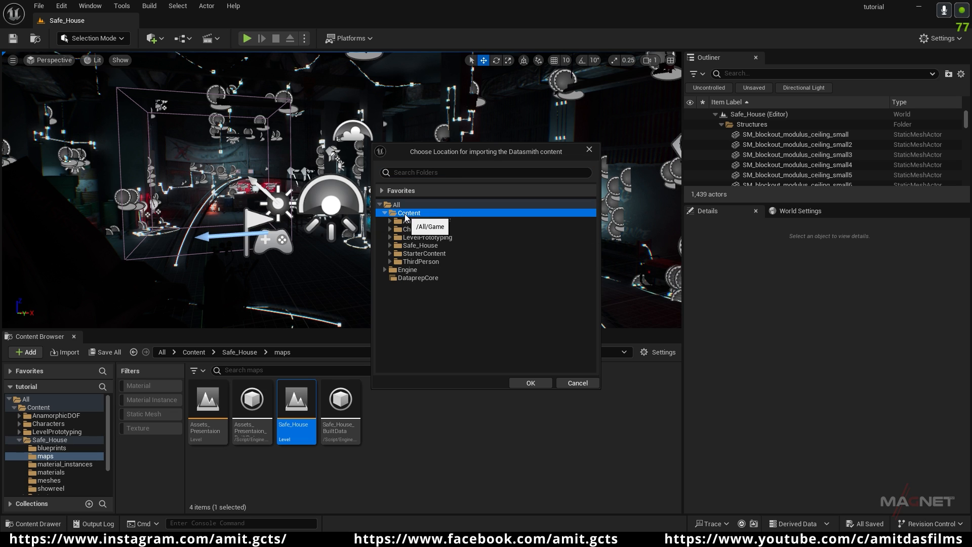
{"action": "left_click", "coordinate": [536, 383]}
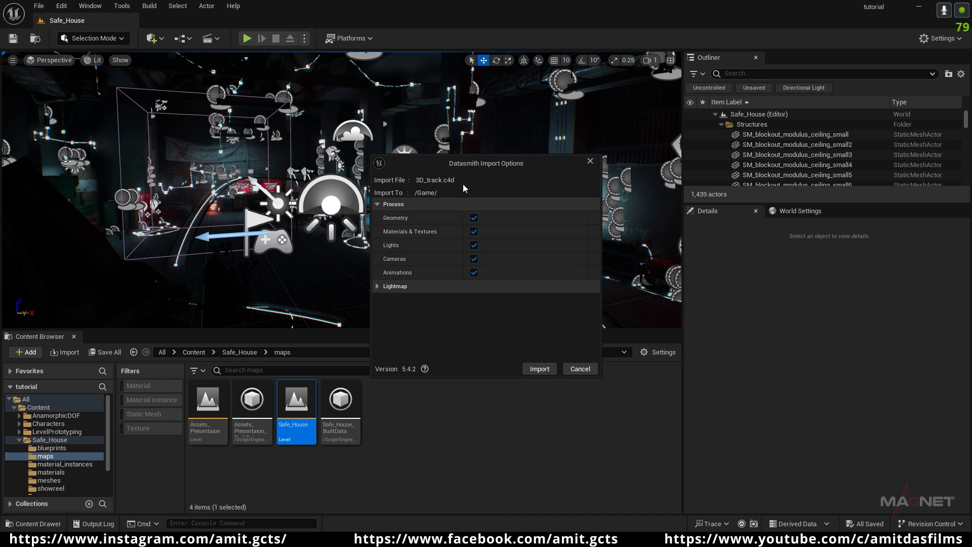
{"action": "left_click", "coordinate": [539, 369]}
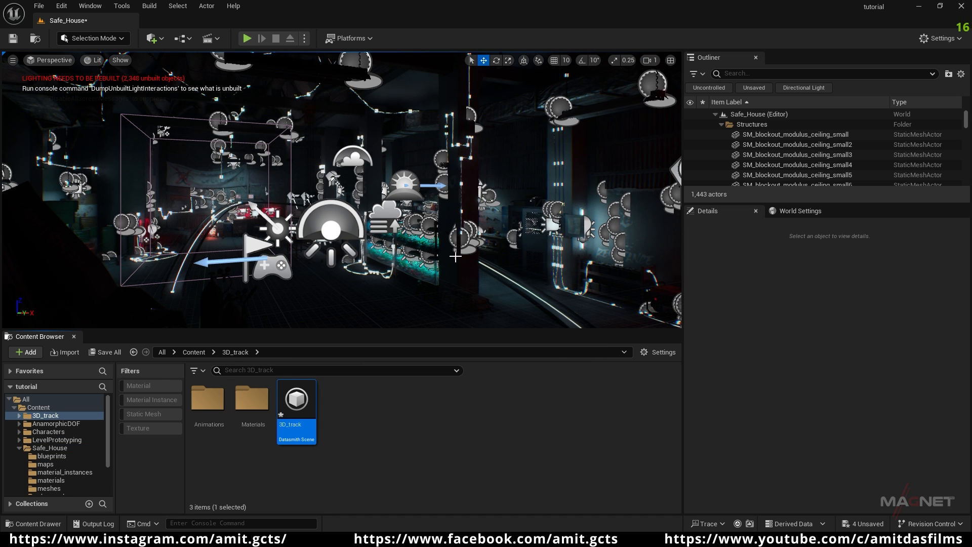
- Open the 3D_track level sequence from the imported 3D_track Animations folder
{"action": "left_click", "coordinate": [40, 408]}
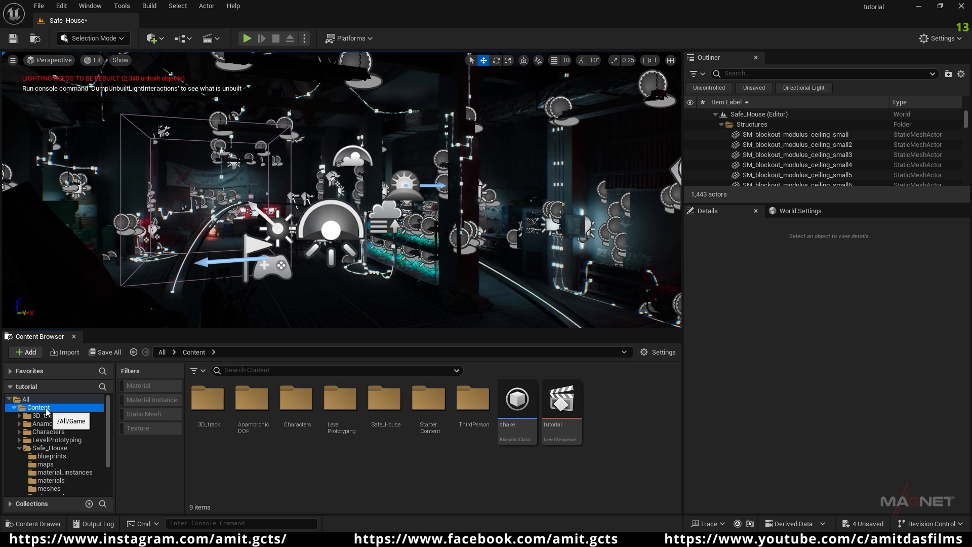
{"action": "double_click", "coordinate": [204, 409]}
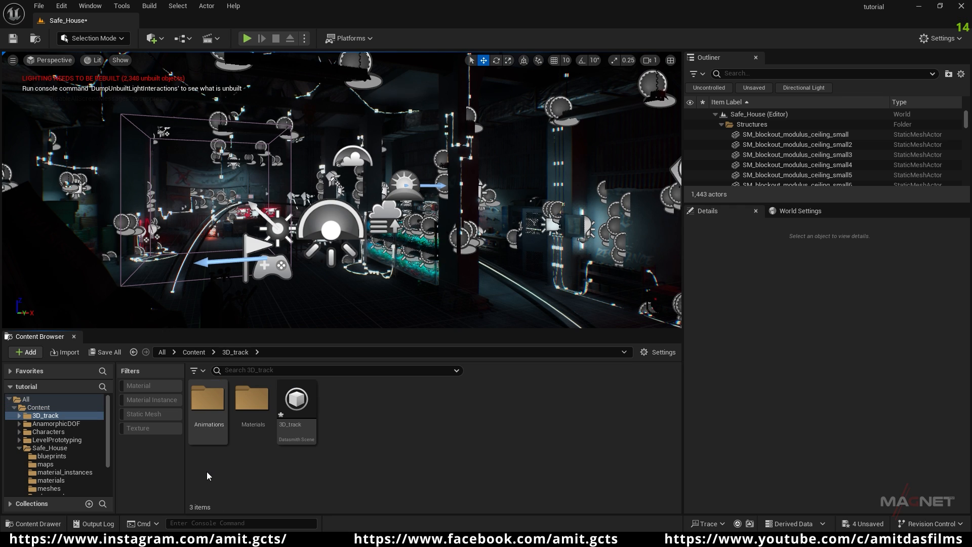
{"action": "left_click", "coordinate": [208, 402]}
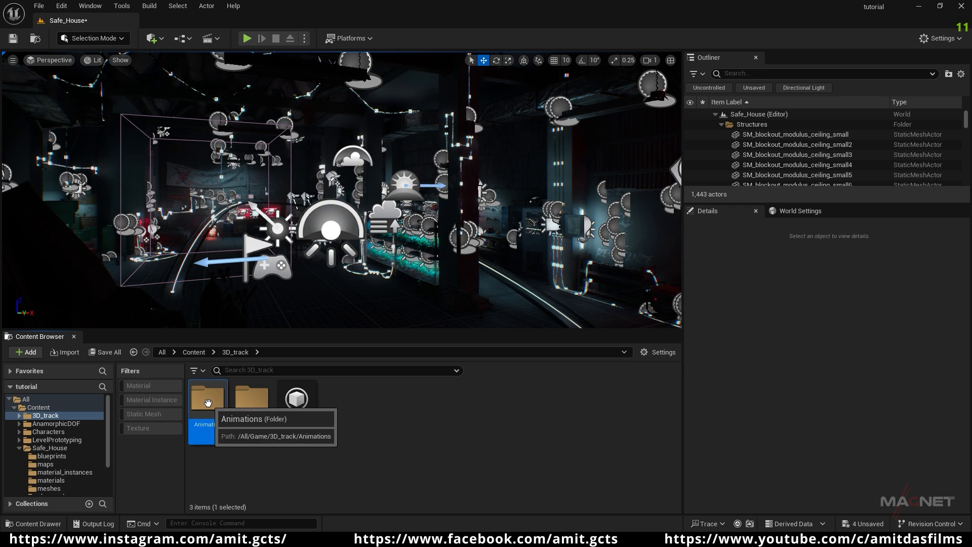
{"action": "double_click", "coordinate": [208, 402]}
{"action": "left_click", "coordinate": [201, 419]}
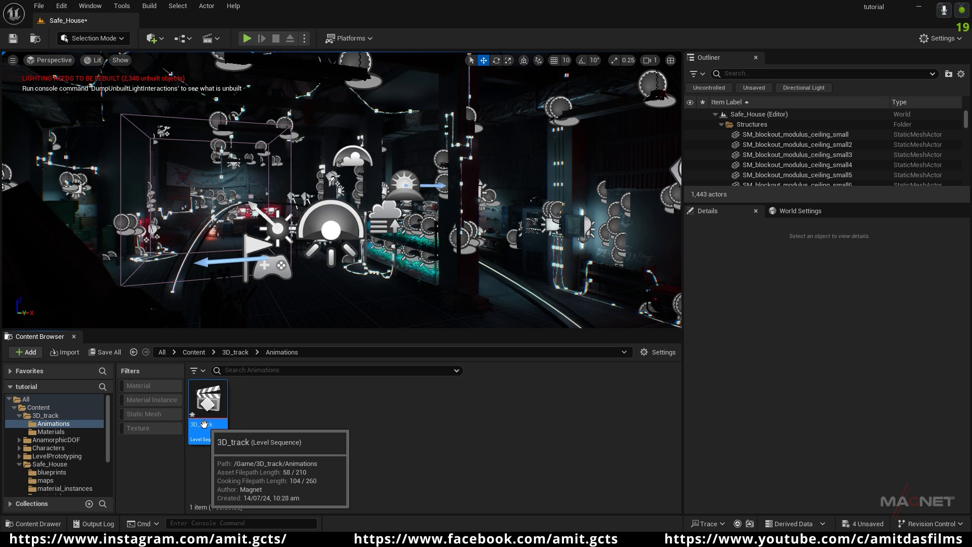
{"action": "double_click", "coordinate": [205, 420]}
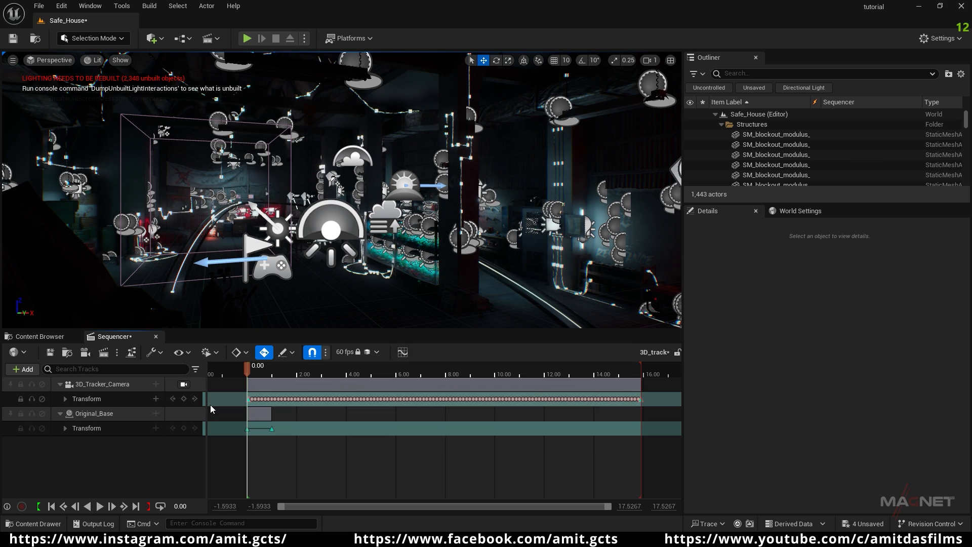
- Select 3D_Tracker_Camera in the sequence and scrub to about 1.27 to examine its motion path outside the building
{"action": "right_click_drag", "start_coordinate": [310, 287], "coordinate": [469, 309]}
{"action": "key", "text": "s"}
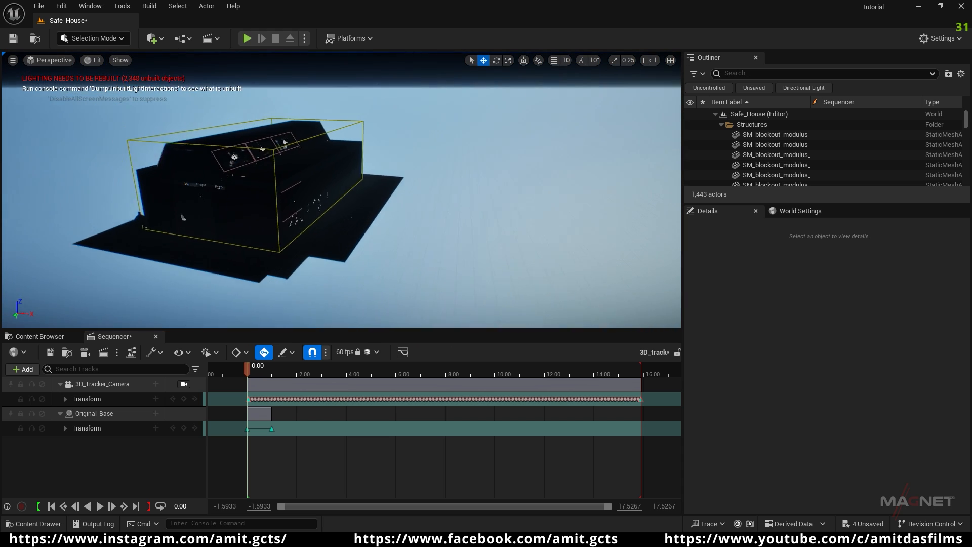
{"action": "right_click_drag", "start_coordinate": [268, 268], "coordinate": [293, 276]}
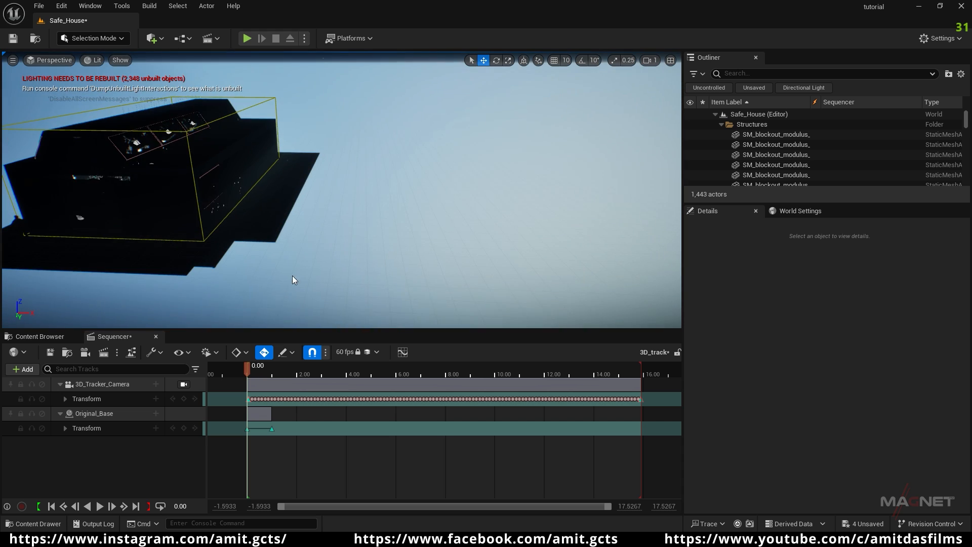
{"action": "left_click", "coordinate": [102, 384]}
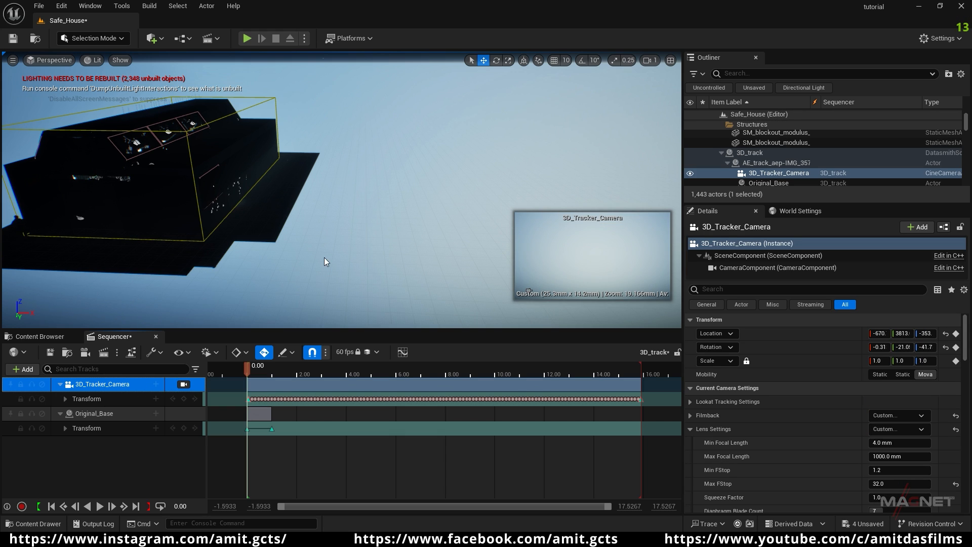
{"action": "right_click_drag", "start_coordinate": [325, 264], "coordinate": [347, 273]}
{"action": "left_click_drag", "start_coordinate": [258, 379], "coordinate": [278, 378]}
{"action": "left_click", "coordinate": [416, 373]}
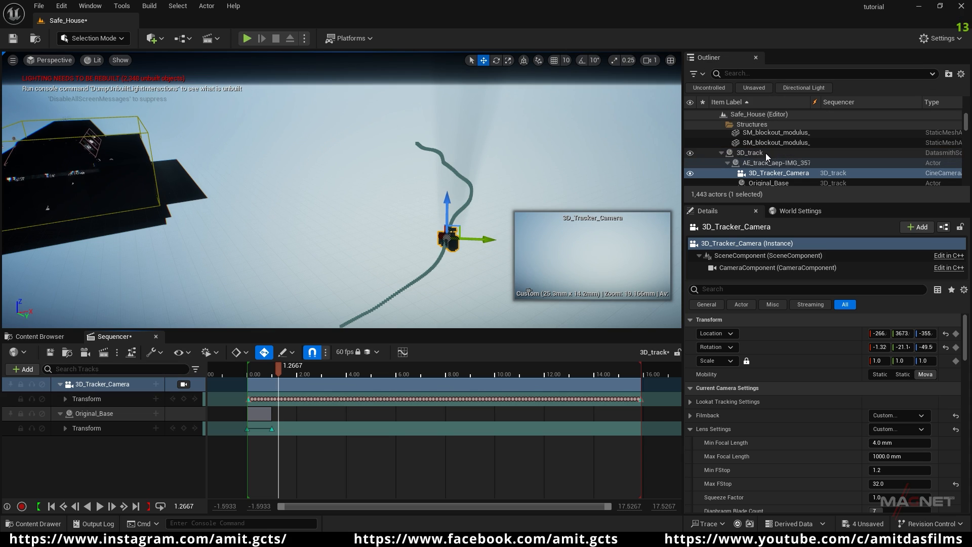
- Set the 3D_track actor's scale uniformly to 0.1 on all three axes
{"action": "left_click", "coordinate": [751, 155]}
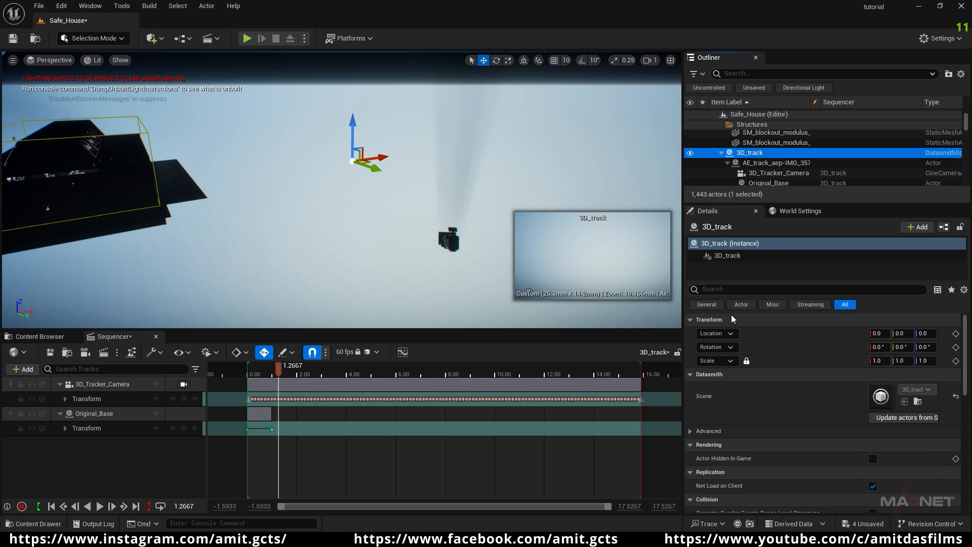
{"action": "left_click", "coordinate": [752, 362]}
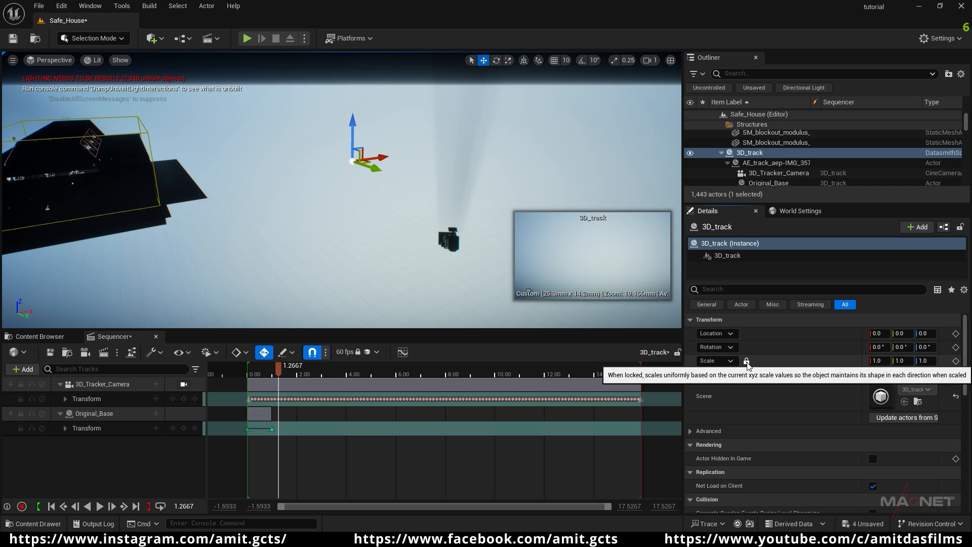
{"action": "left_click", "coordinate": [882, 362]}
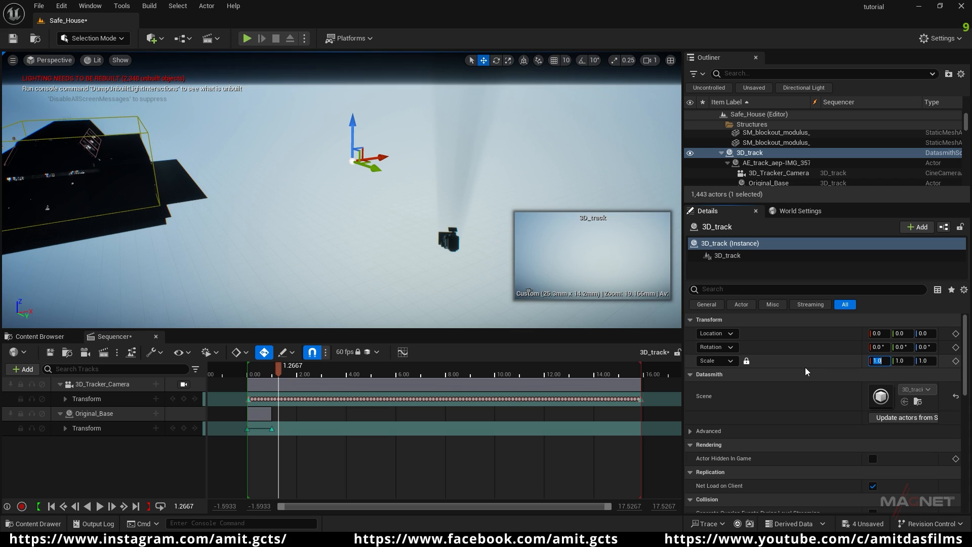
{"action": "type", "text": "0.1"}
{"action": "key", "text": "Return"}
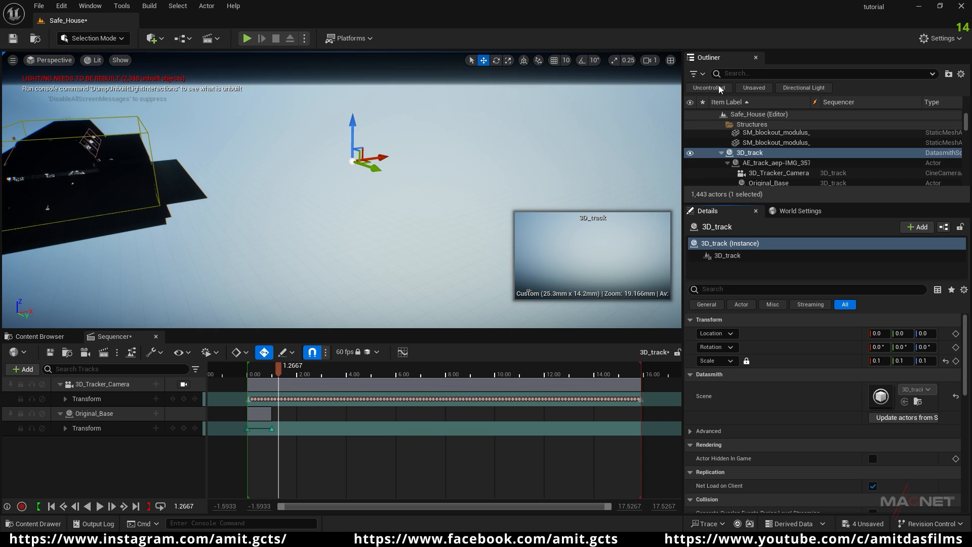
- Set the scale of 3D_Tracker_Camera's CameraComponent uniformly to 10
{"action": "left_click", "coordinate": [784, 174]}
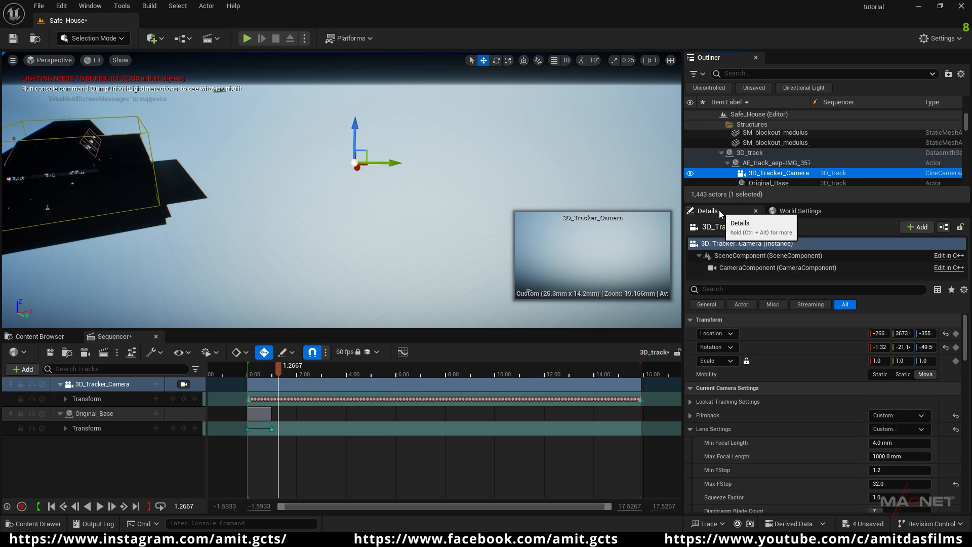
{"action": "left_click", "coordinate": [753, 268]}
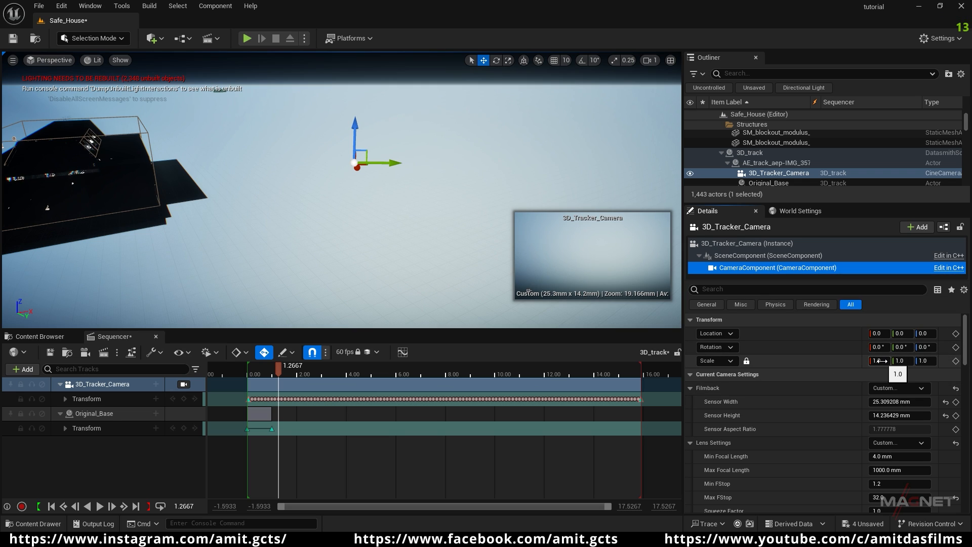
{"action": "left_click_drag", "start_coordinate": [881, 361], "coordinate": [871, 360]}
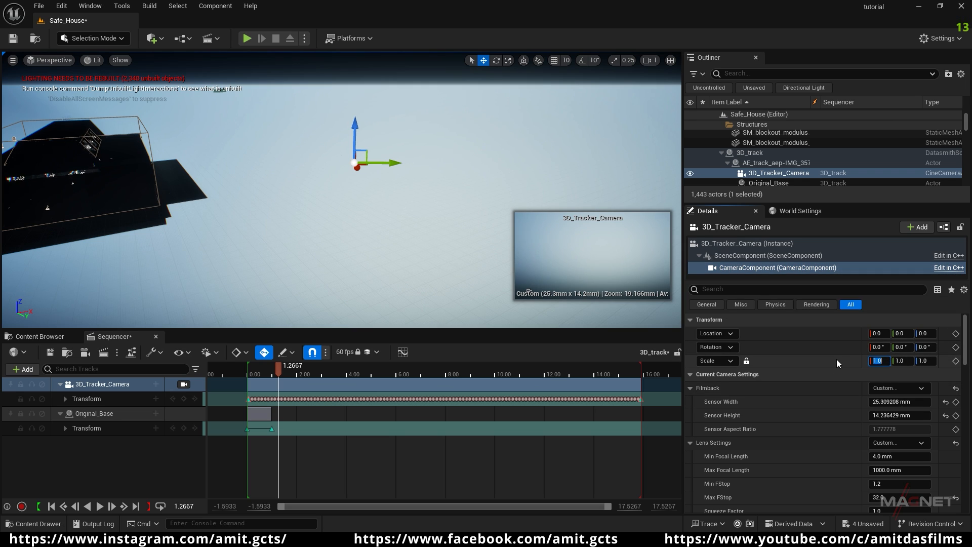
{"action": "type", "text": "10"}
{"action": "key", "text": "Return"}
- Move the 3D_track actor into the building, to about -3277 in X and about 178.8 in Z
{"action": "left_click_drag", "start_coordinate": [366, 213], "coordinate": [441, 206], "text": "alt"}
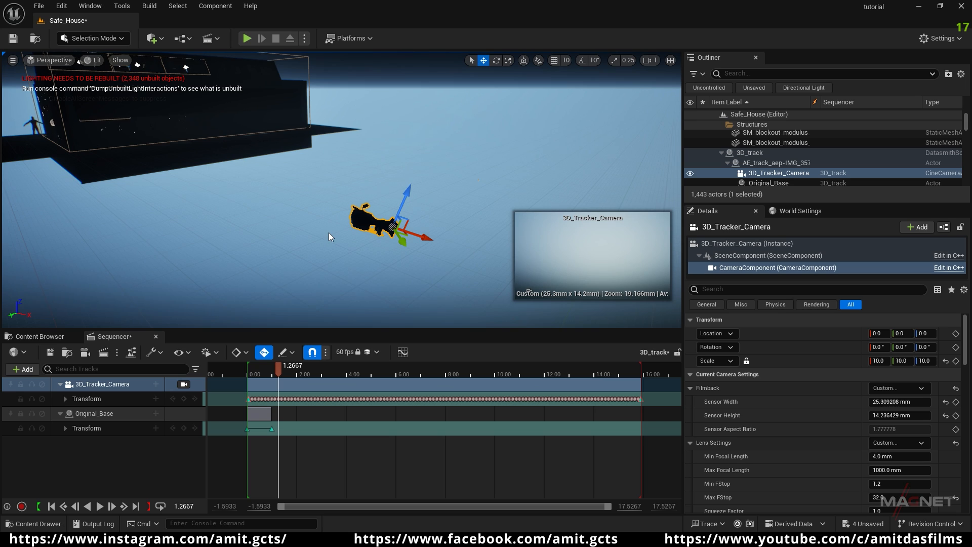
{"action": "left_click", "coordinate": [745, 154]}
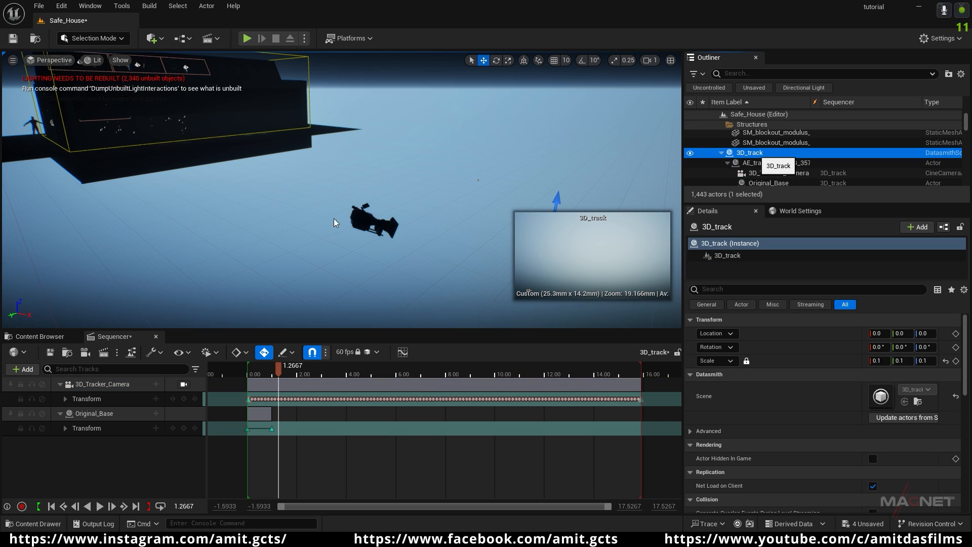
{"action": "key", "text": "f"}
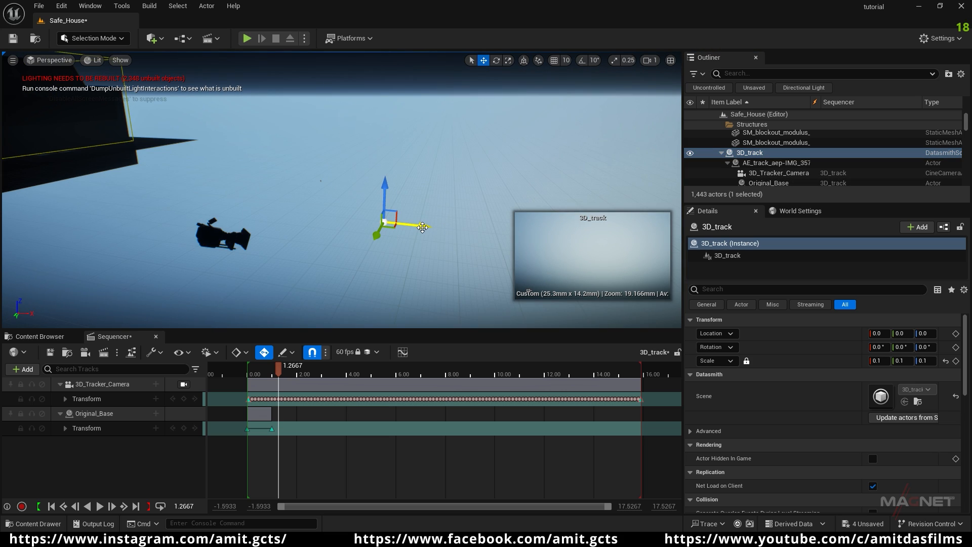
{"action": "left_click_drag", "start_coordinate": [423, 227], "coordinate": [168, 248]}
{"action": "key", "text": "f"}
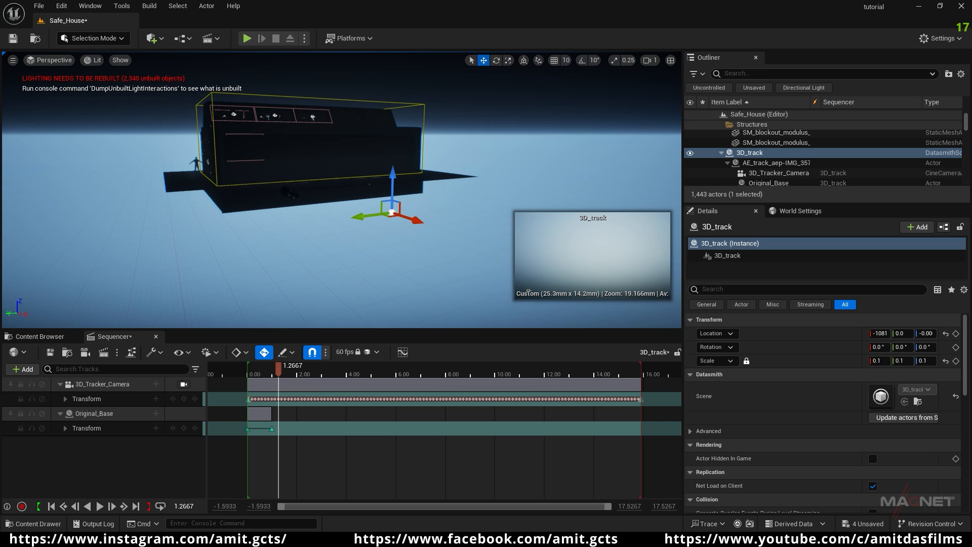
{"action": "left_click_drag", "start_coordinate": [419, 221], "coordinate": [270, 161]}
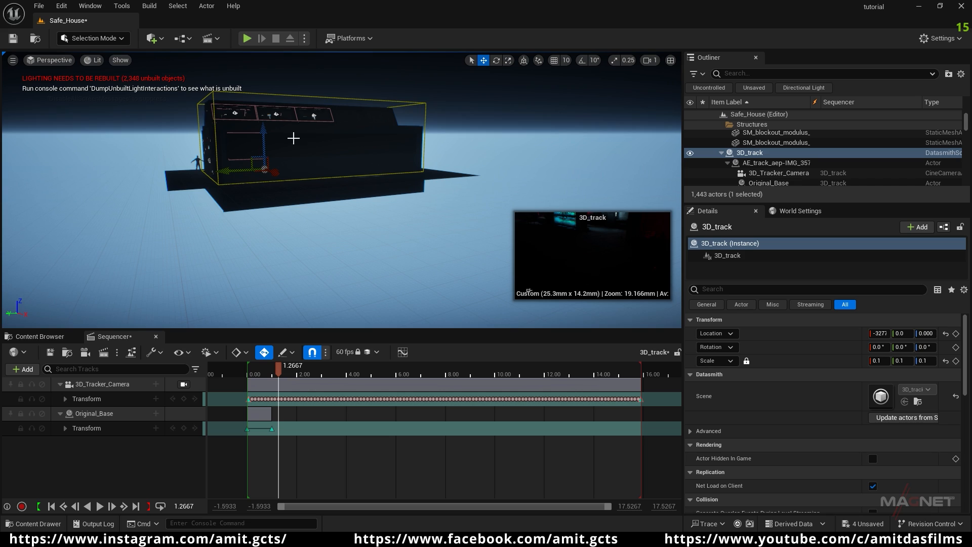
{"action": "left_click_drag", "start_coordinate": [263, 138], "coordinate": [257, 118]}
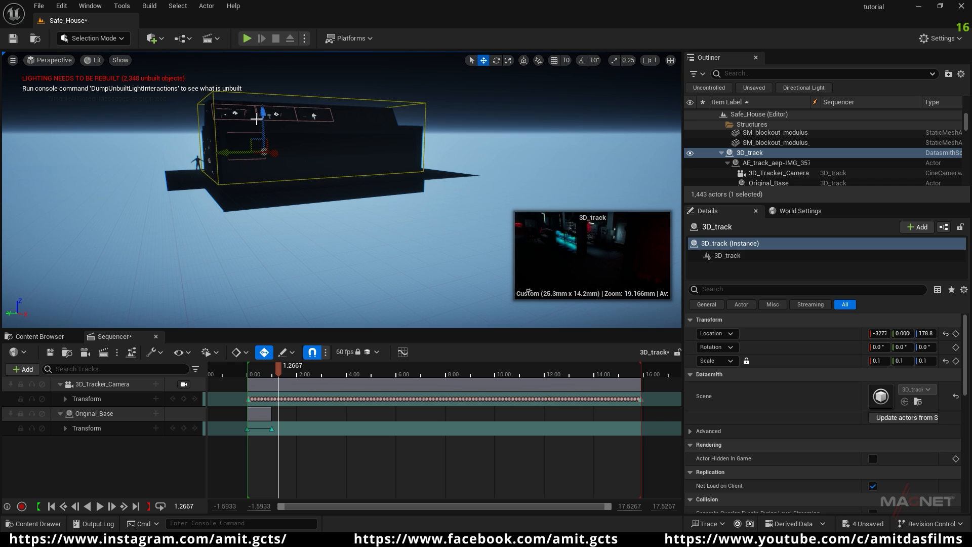
- Hide the editor icons inside the building with game view and switch the viewport to look through 3D_Tracker_Camera
{"action": "right_click_drag", "start_coordinate": [291, 217], "coordinate": [262, 205]}
{"action": "key", "text": "w"}
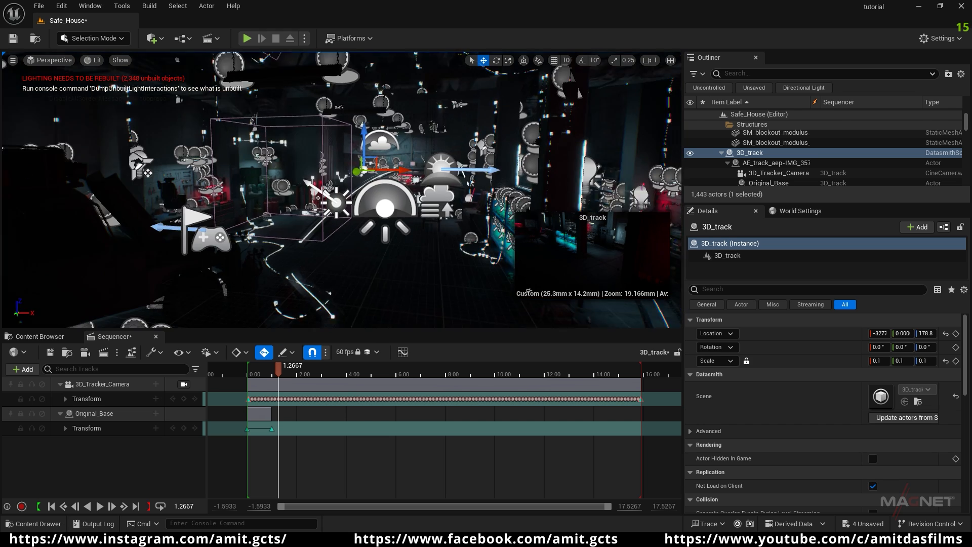
{"action": "right_click_drag", "start_coordinate": [340, 189], "coordinate": [353, 196]}
{"action": "right_click_drag", "start_coordinate": [289, 218], "coordinate": [290, 218]}
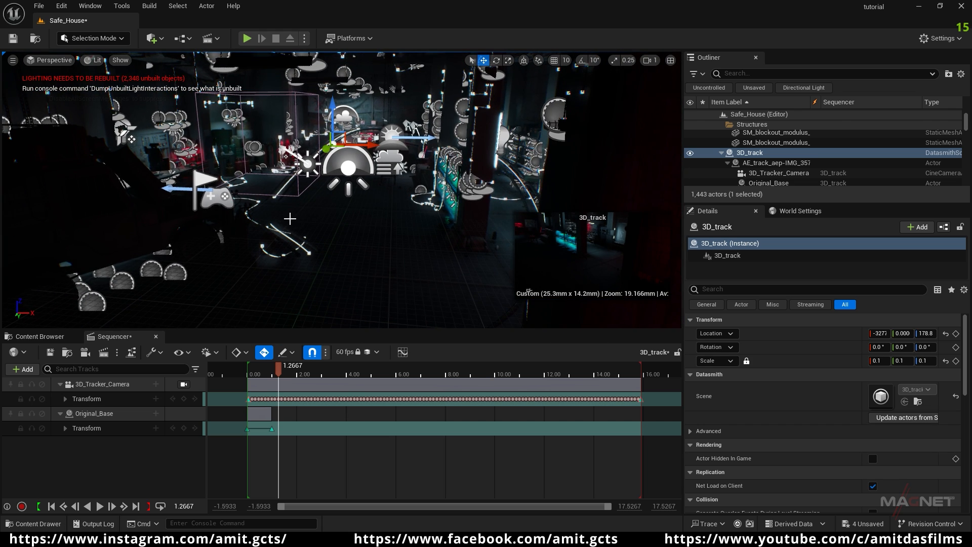
{"action": "key", "text": "g"}
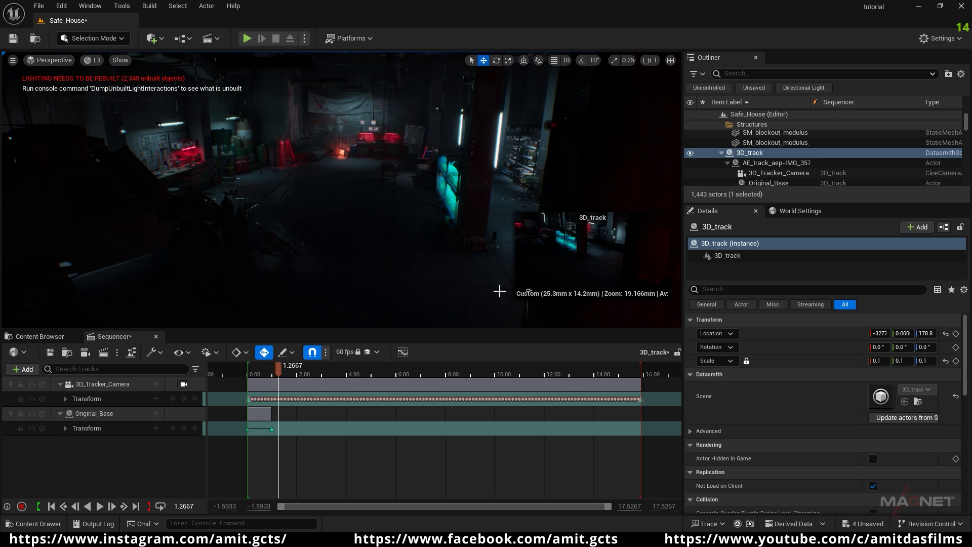
{"action": "left_click", "coordinate": [53, 62]}
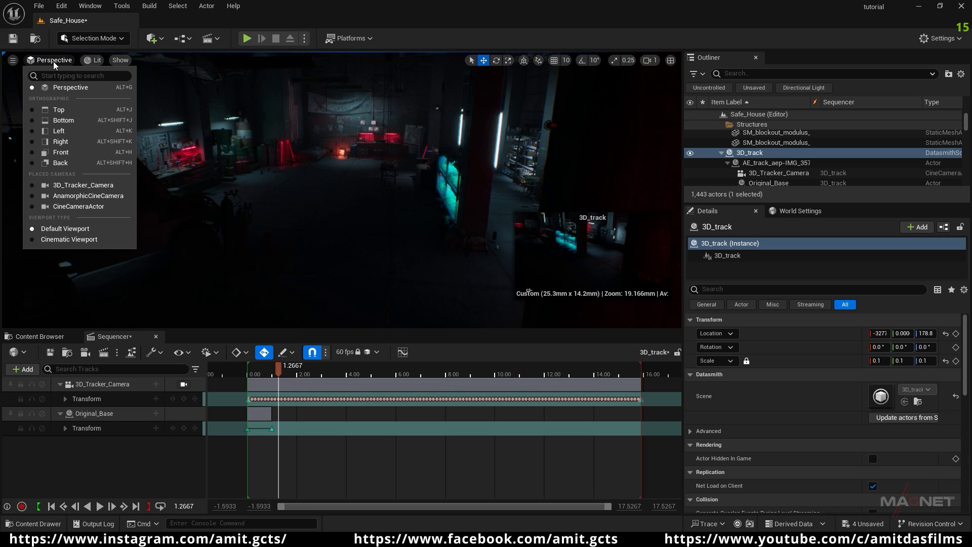
{"action": "left_click", "coordinate": [91, 187]}
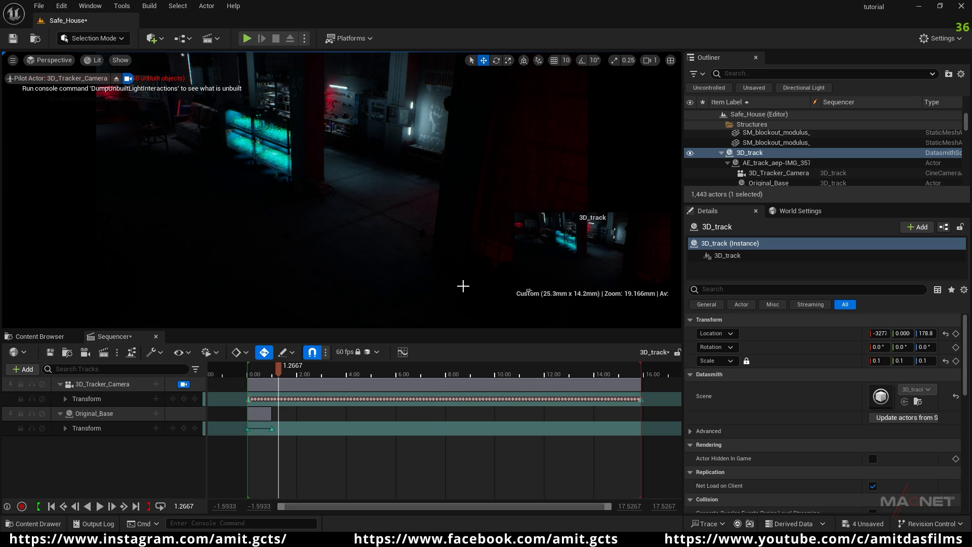
- Play the 3D_Tracker_Camera animation and scrub to about 7.27 to examine its motion through the interior
{"action": "left_click", "coordinate": [91, 384]}
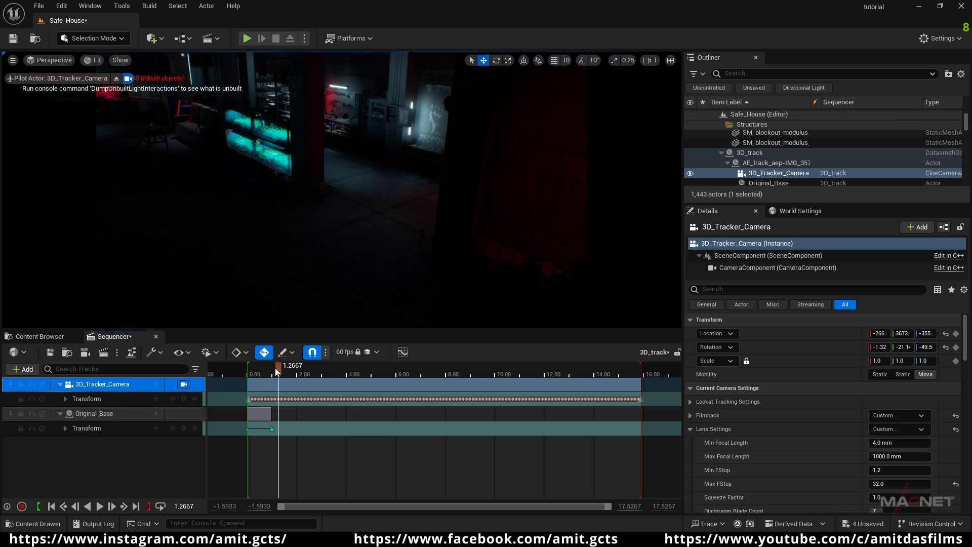
{"action": "key", "text": "space"}
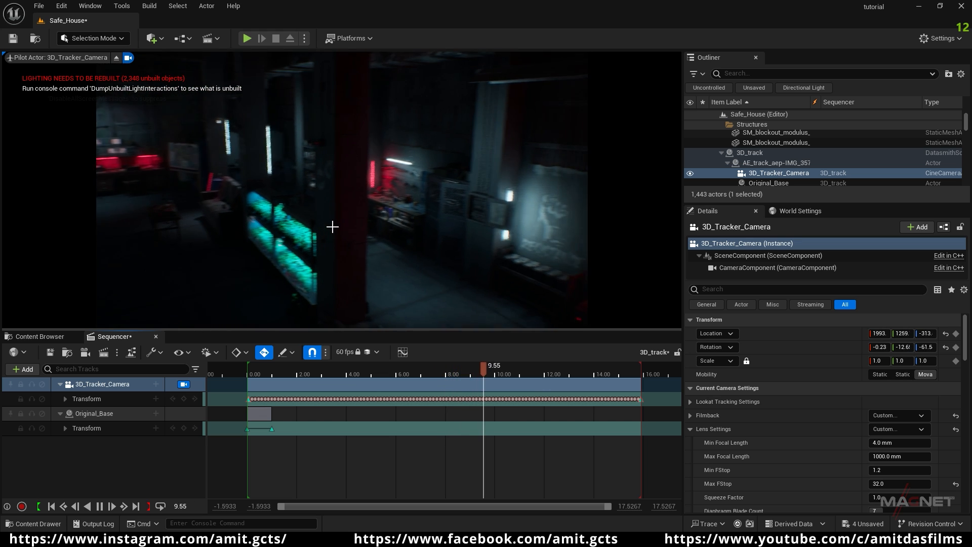
{"action": "key", "text": "space"}
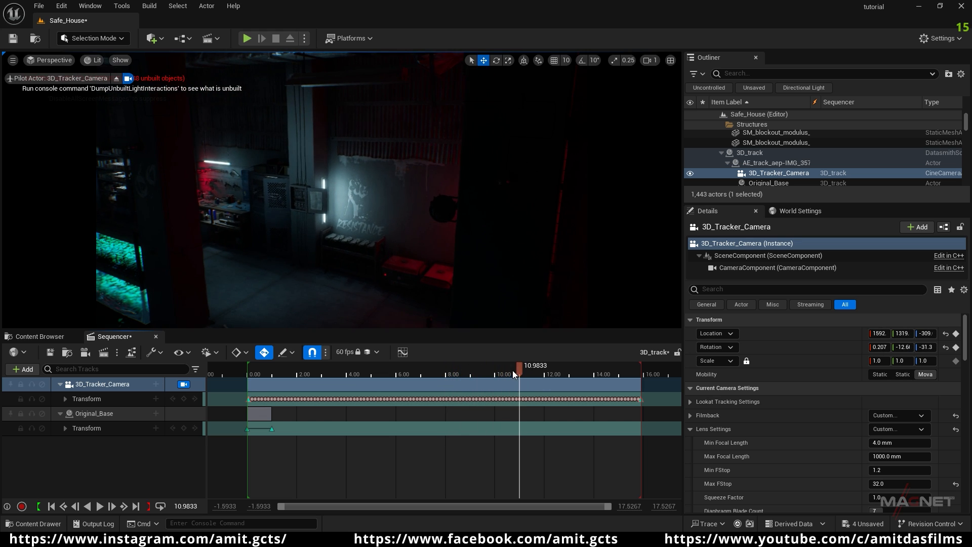
{"action": "left_click_drag", "start_coordinate": [519, 366], "coordinate": [427, 366]}
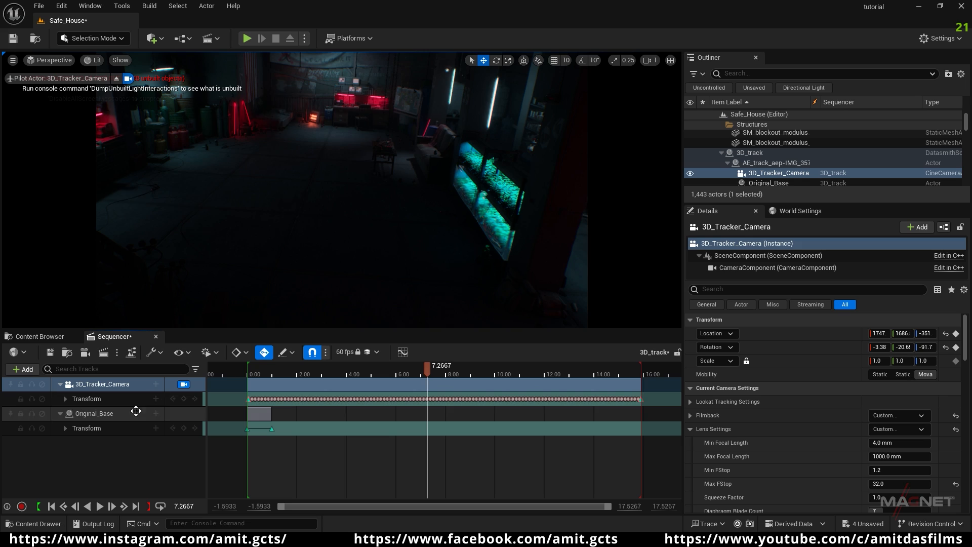
- Add a CameraComponent track with a Current Aperture track to 3D_Tracker_Camera and set the aperture to 1.4
{"action": "left_click", "coordinate": [96, 385]}
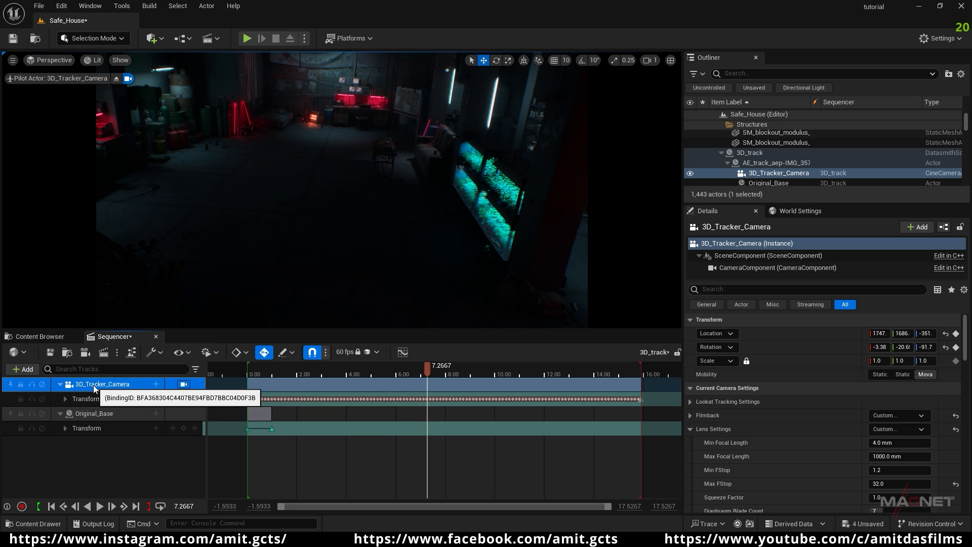
{"action": "left_click", "coordinate": [156, 386]}
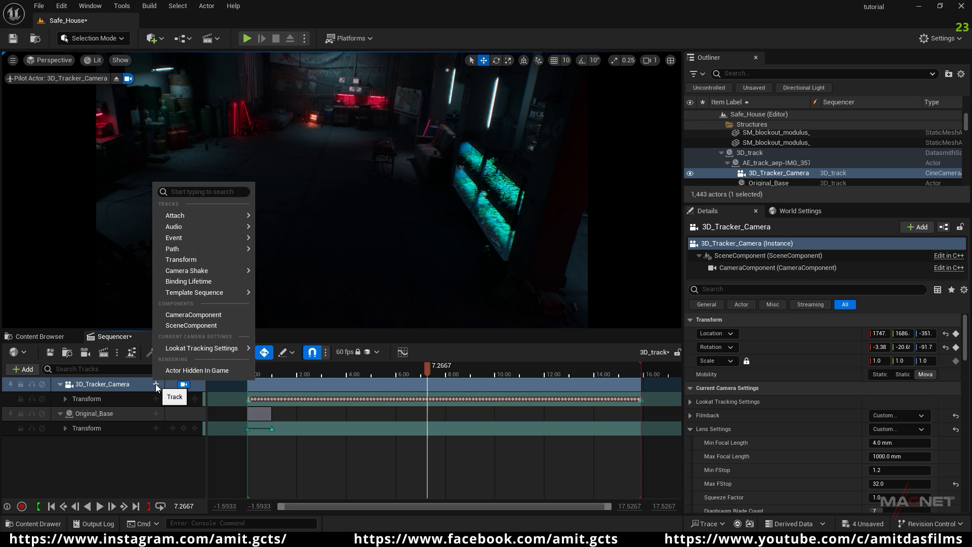
{"action": "left_click", "coordinate": [194, 315]}
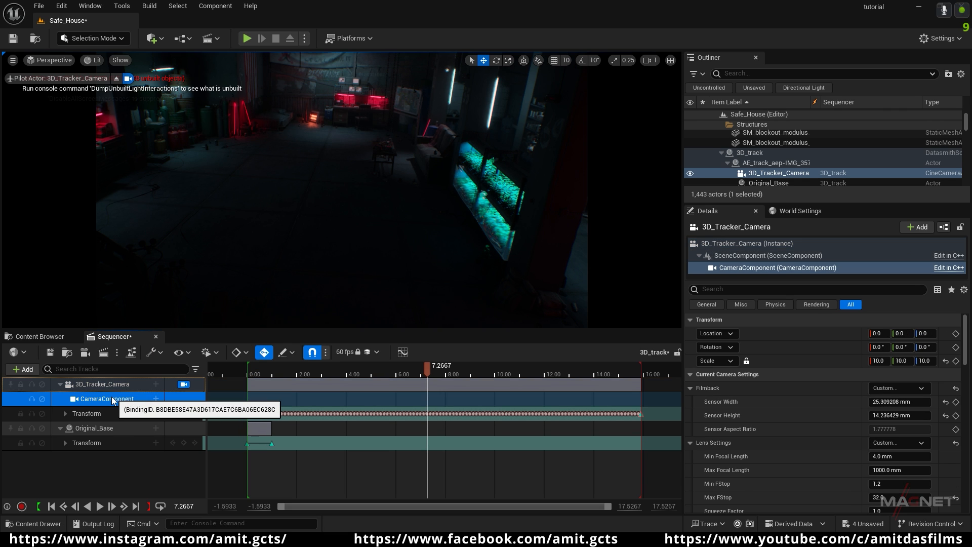
{"action": "left_click", "coordinate": [156, 400]}
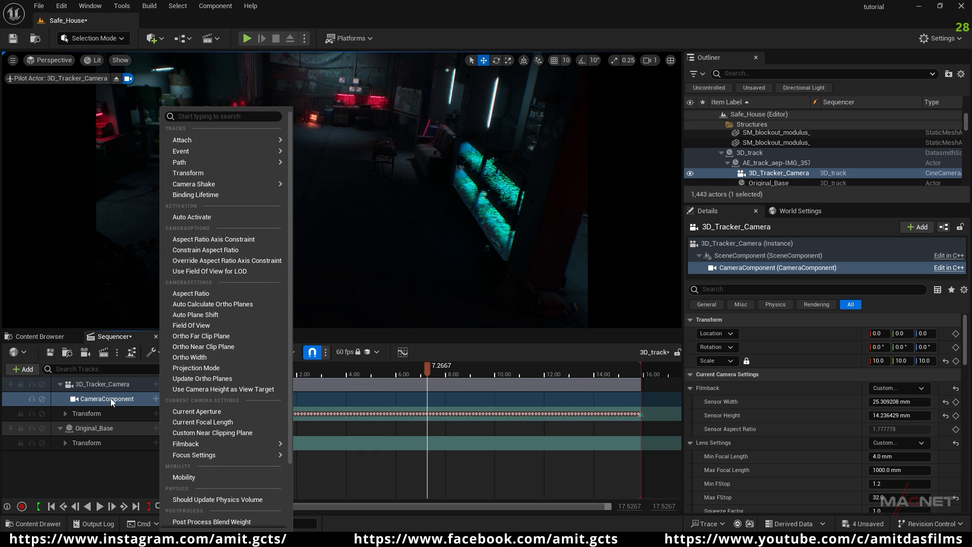
{"action": "left_click", "coordinate": [214, 412]}
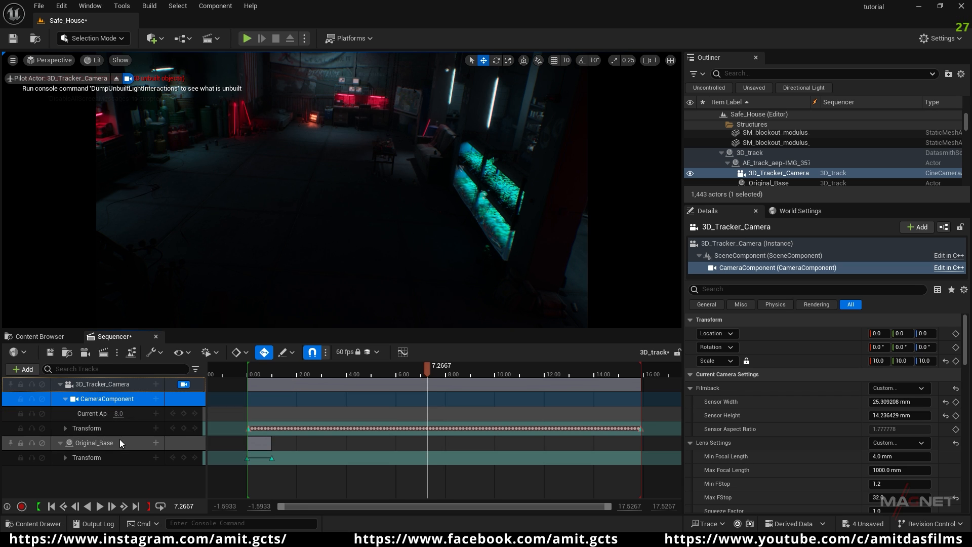
{"action": "left_click", "coordinate": [120, 414]}
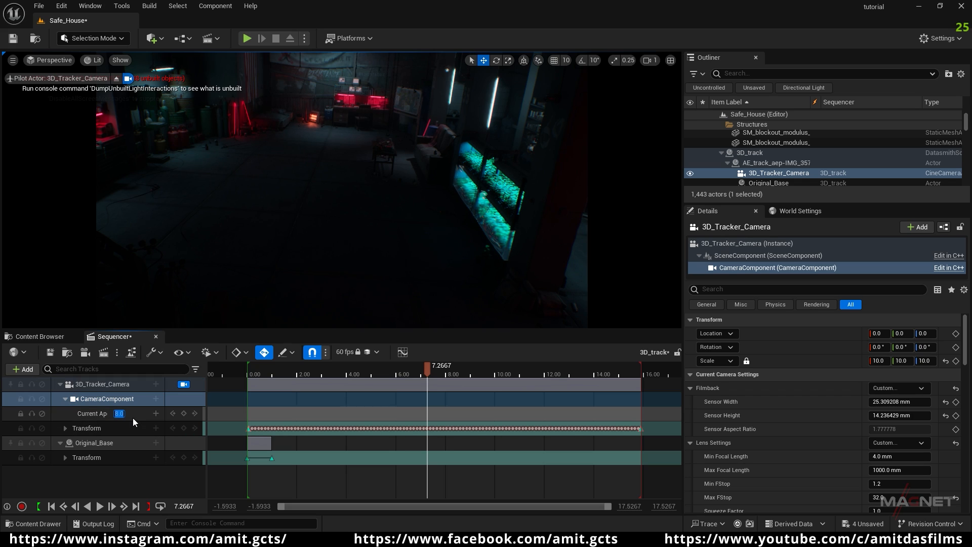
{"action": "type", "text": "1.4"}
{"action": "left_click", "coordinate": [131, 418]}
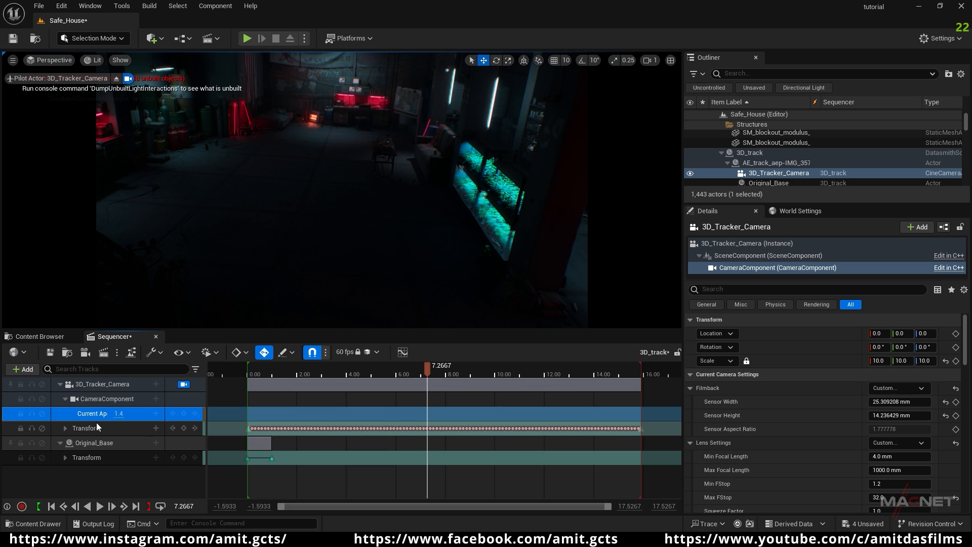
- Override the exposure metering mode of 3D_Tracker_Camera's CameraComponent and set it to Manual
{"action": "left_click", "coordinate": [102, 401]}
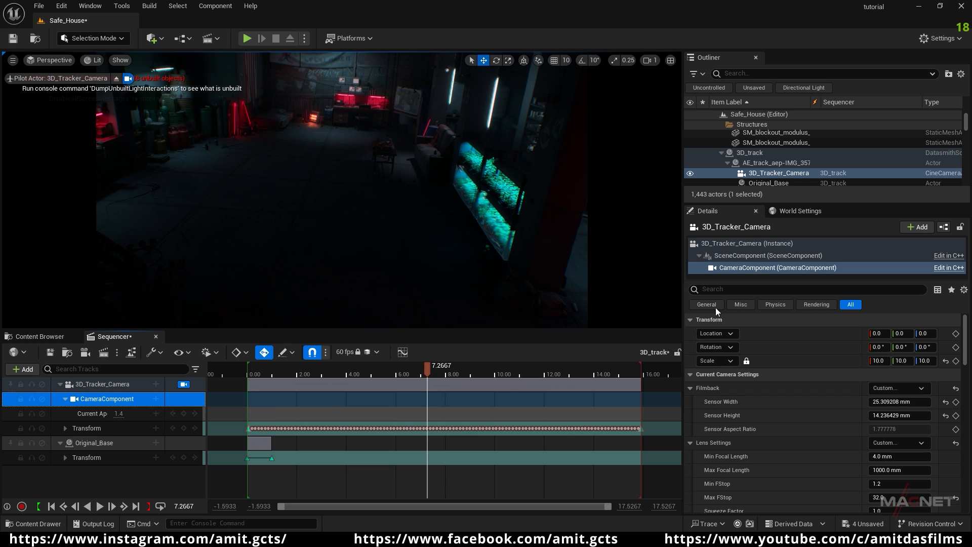
{"action": "left_click", "coordinate": [722, 286]}
{"action": "type", "text": "expo"}
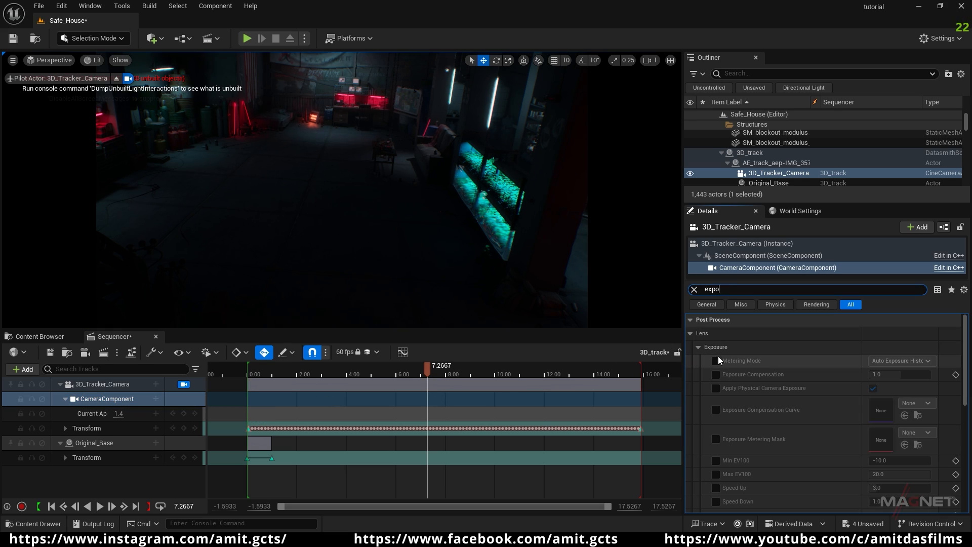
{"action": "left_click", "coordinate": [715, 361]}
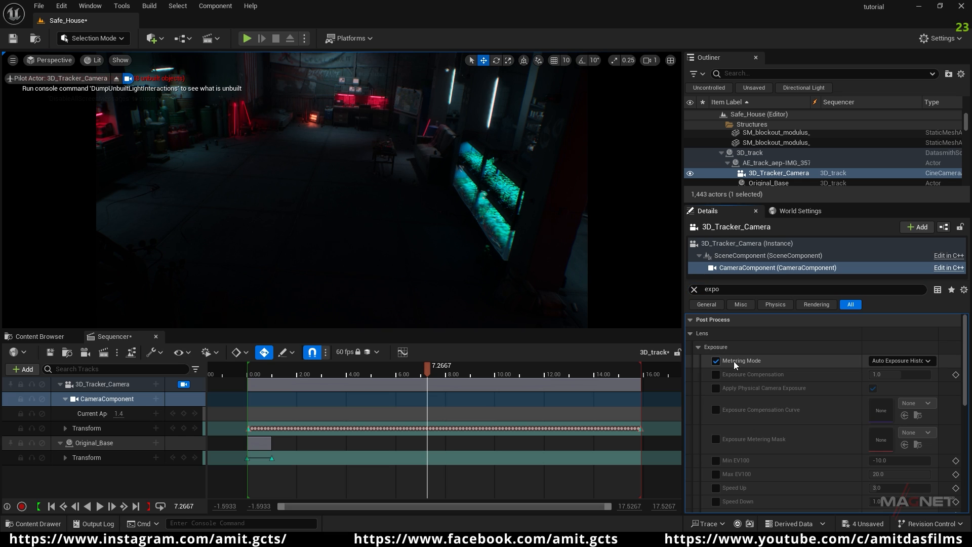
{"action": "left_click", "coordinate": [922, 361]}
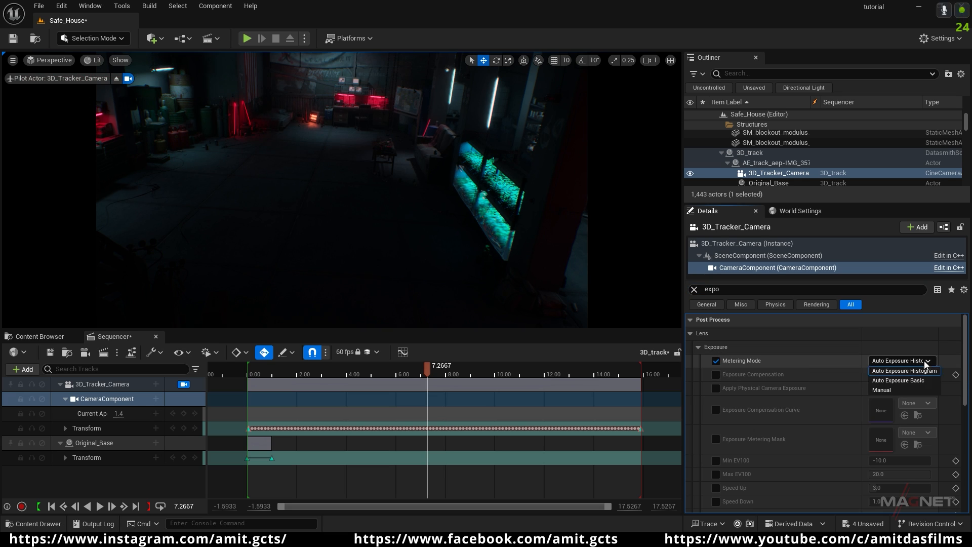
{"action": "left_click", "coordinate": [894, 389]}
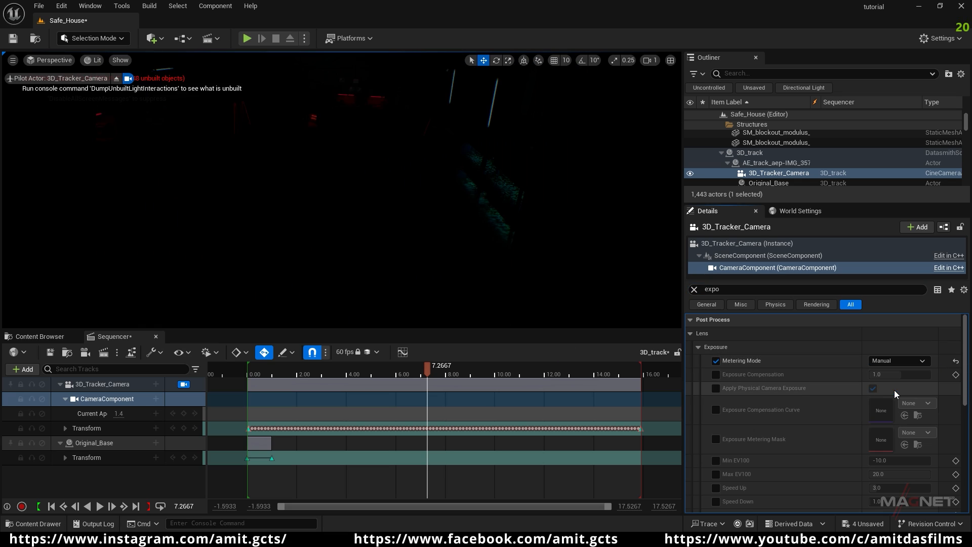
- Set the camera's exposure compensation to 10 and raise its current aperture to about 1.65
{"action": "left_click", "coordinate": [715, 374]}
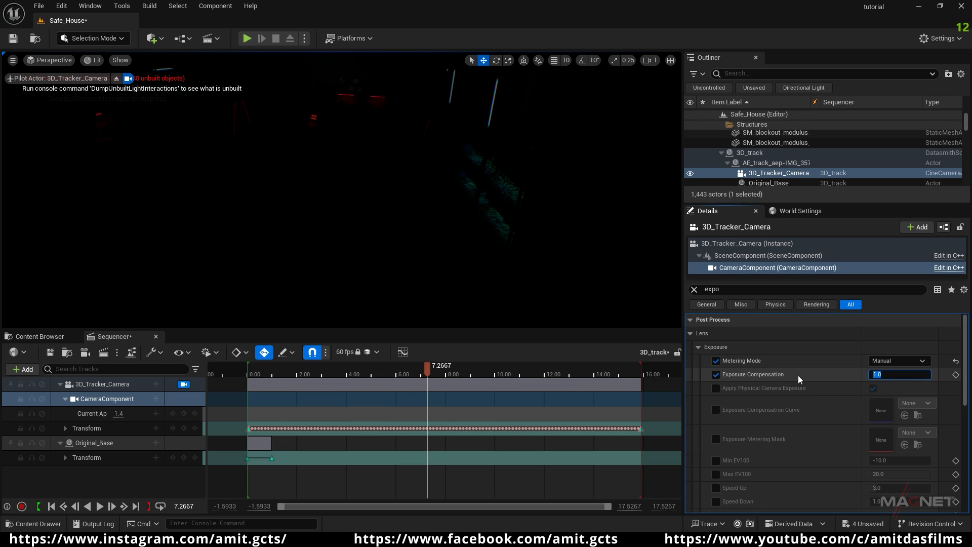
{"action": "type", "text": "10"}
{"action": "key", "text": "Return"}
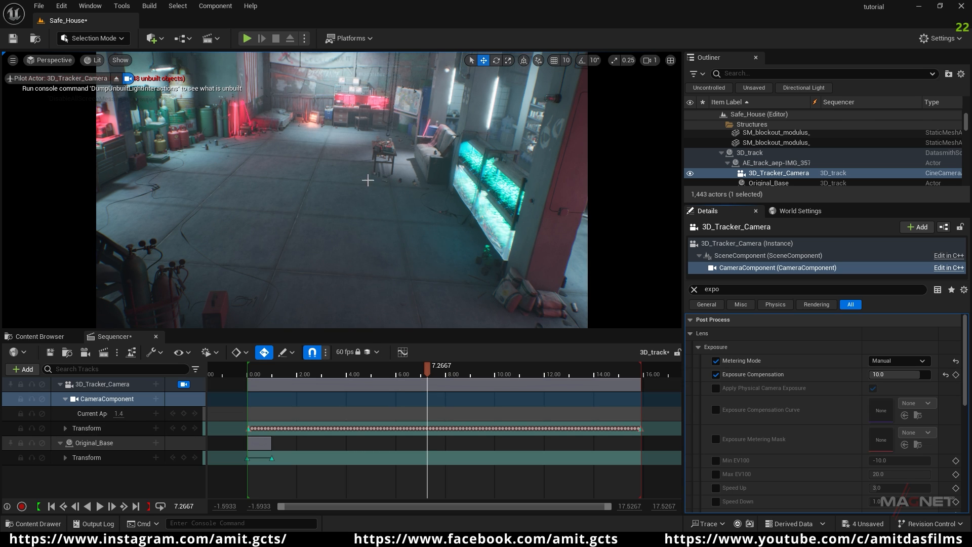
{"action": "left_click_drag", "start_coordinate": [119, 414], "coordinate": [119, 414]}
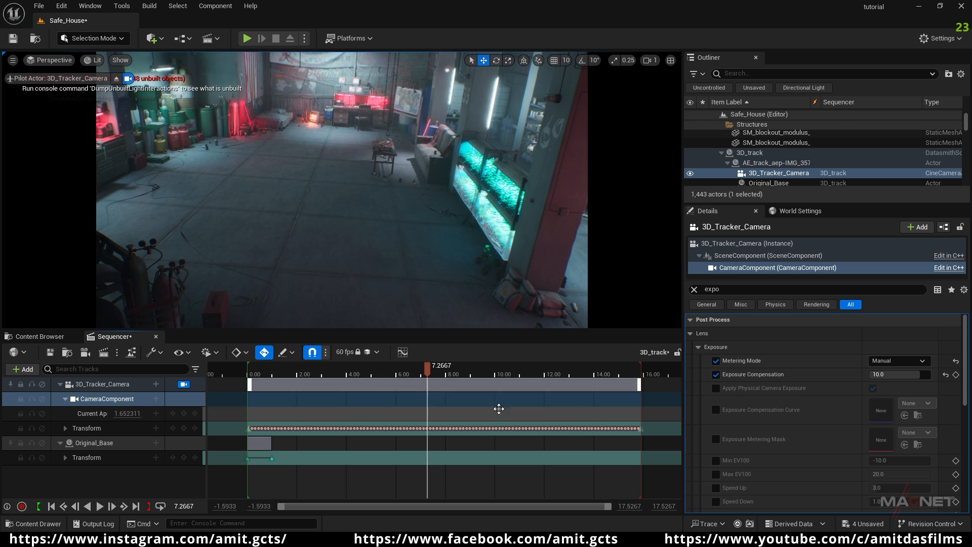
- Play the camera animation from about 0.55 and scrub back to about 1.93 to examine the brighter interior
{"action": "left_click_drag", "start_coordinate": [427, 367], "coordinate": [262, 369]}
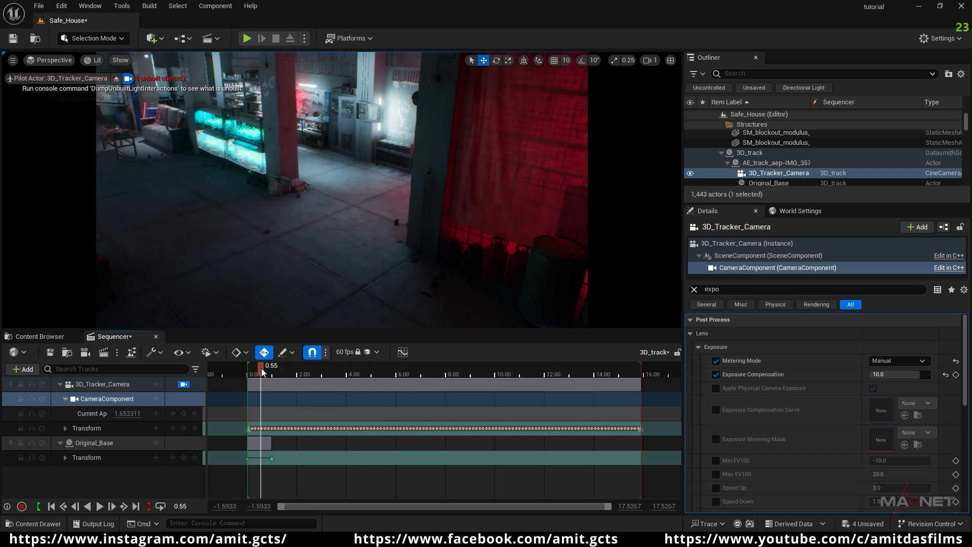
{"action": "key", "text": "space"}
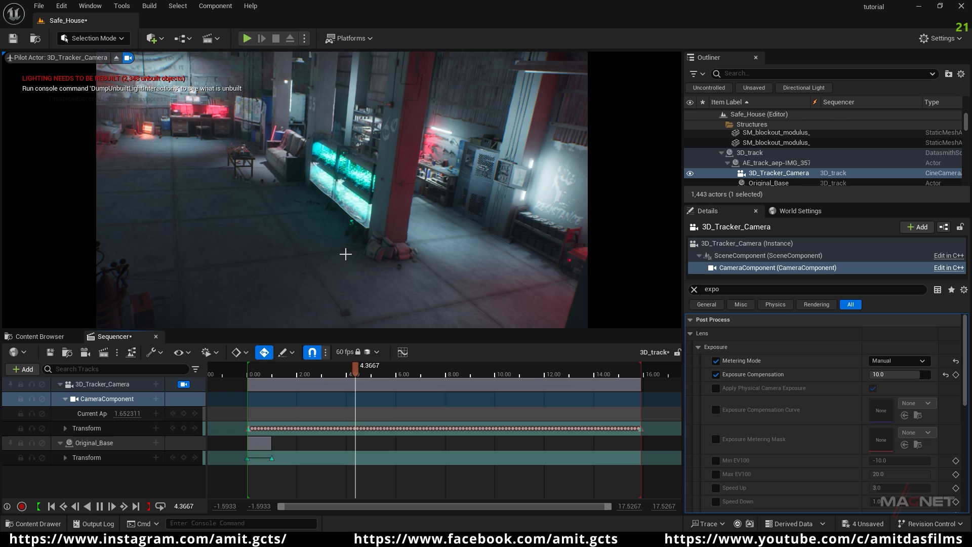
{"action": "key", "text": "space"}
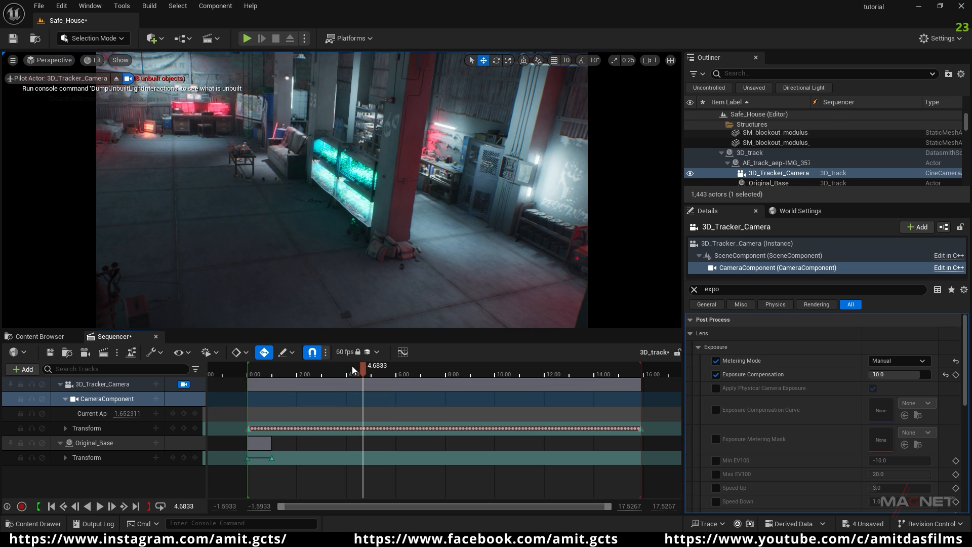
{"action": "left_click_drag", "start_coordinate": [353, 370], "coordinate": [291, 404]}
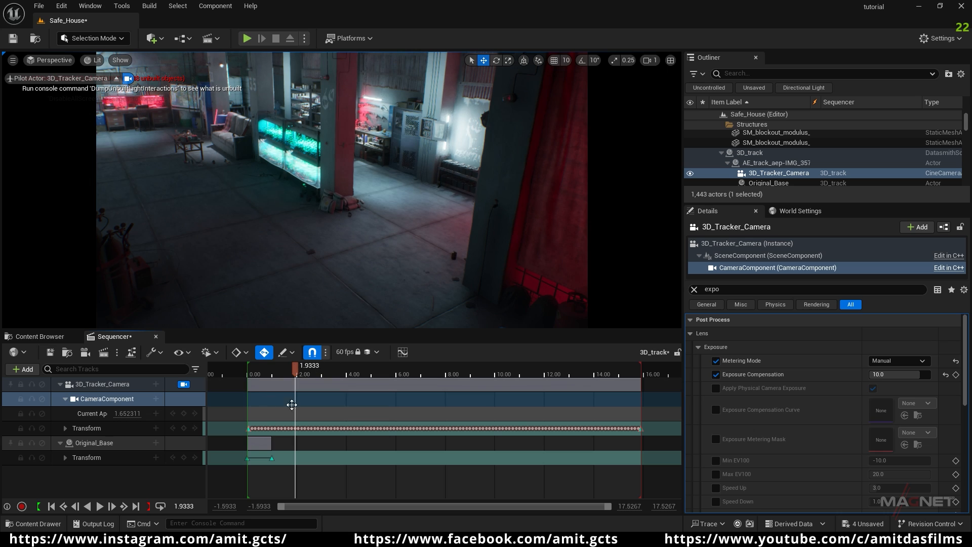
- Add a Transform track to the CameraComponent of 3D_Tracker_Camera
{"action": "left_click", "coordinate": [122, 399]}
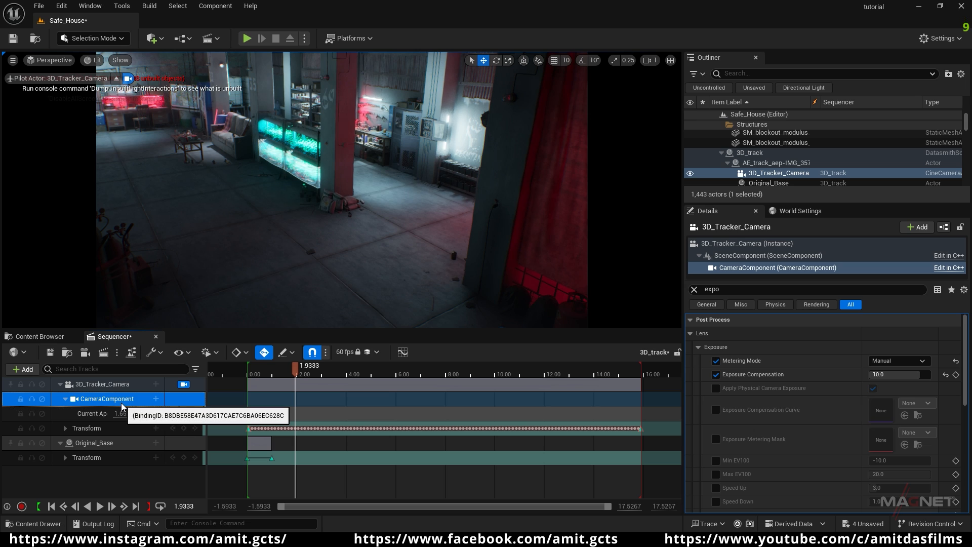
{"action": "left_click", "coordinate": [121, 403]}
{"action": "left_click", "coordinate": [155, 399]}
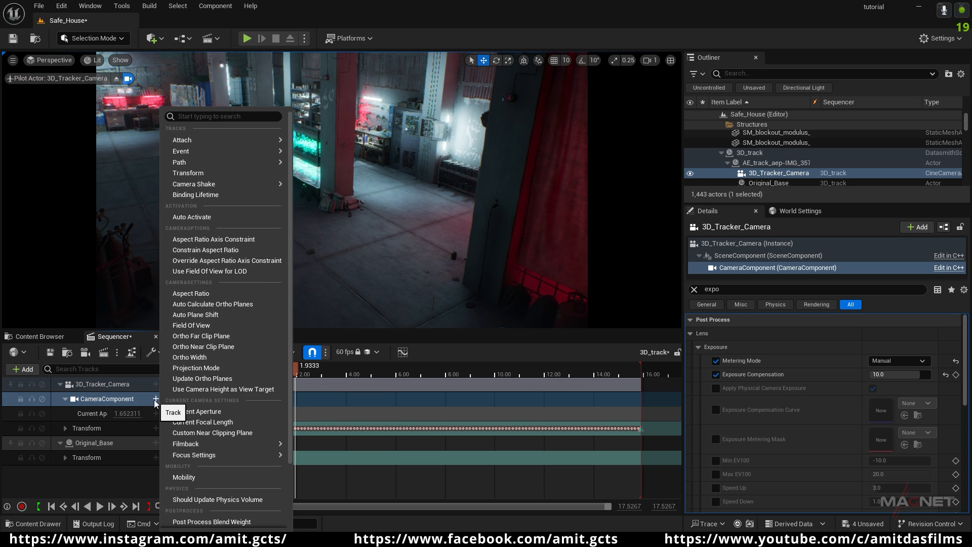
{"action": "left_click", "coordinate": [206, 174]}
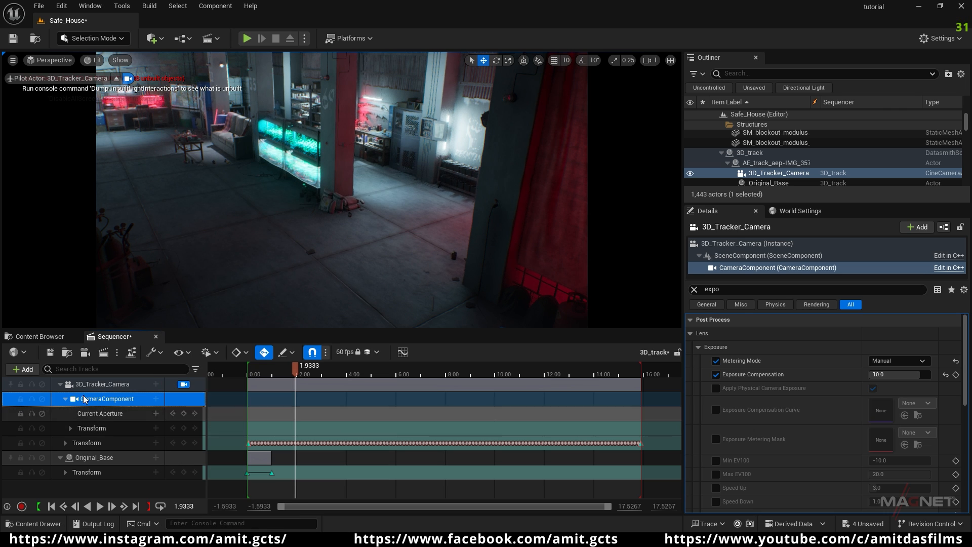
- Lower the camera in the CameraComponent's Transform track by setting its Z location to -1912
{"action": "left_click", "coordinate": [108, 429]}
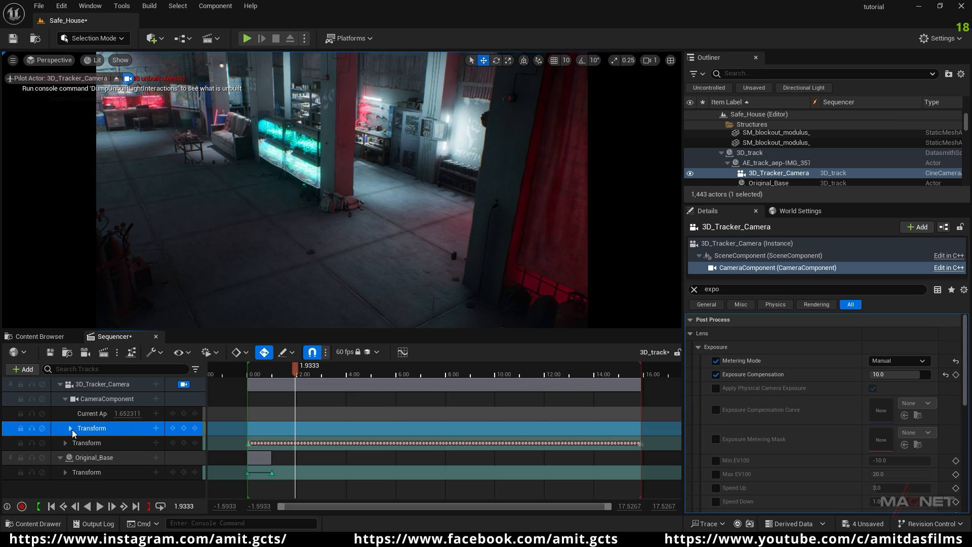
{"action": "left_click", "coordinate": [71, 429]}
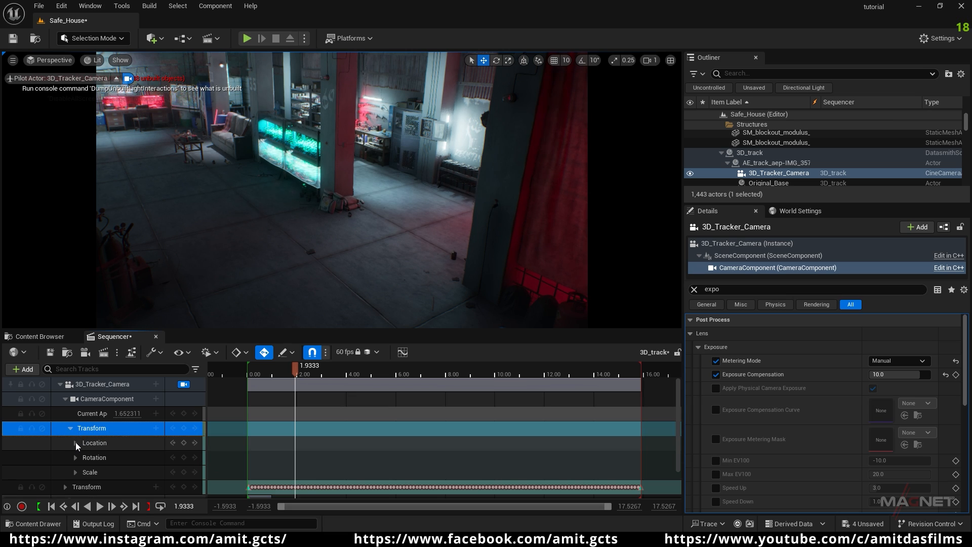
{"action": "left_click", "coordinate": [75, 443]}
{"action": "scroll", "coordinate": [127, 456], "scroll_direction": "down", "scroll_amount": 1}
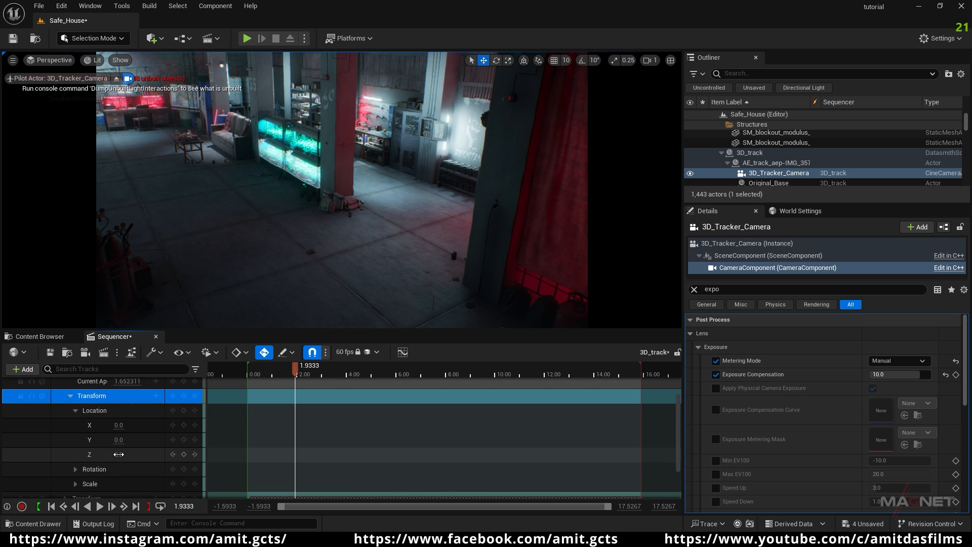
{"action": "left_click_drag", "start_coordinate": [119, 454], "coordinate": [27, 455]}
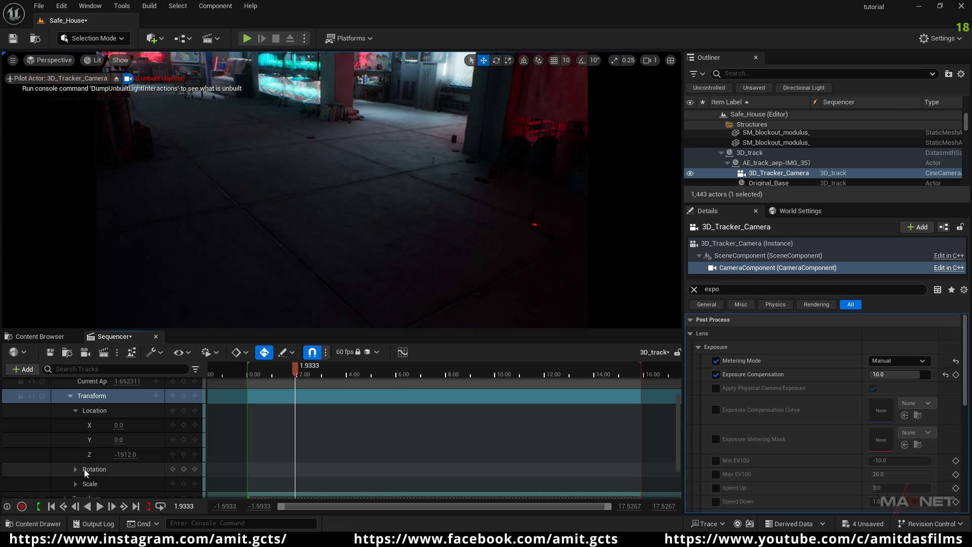
- Tilt the camera upward by setting the CameraComponent's pitch rotation to 17
{"action": "left_click", "coordinate": [75, 470]}
{"action": "scroll", "coordinate": [61, 440], "scroll_direction": "down", "scroll_amount": 2}
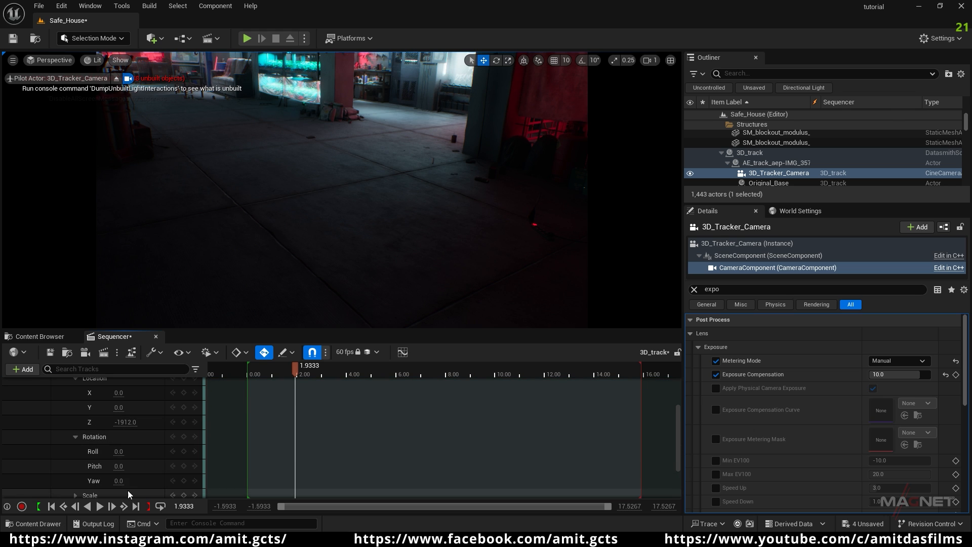
{"action": "left_click_drag", "start_coordinate": [121, 464], "coordinate": [124, 465]}
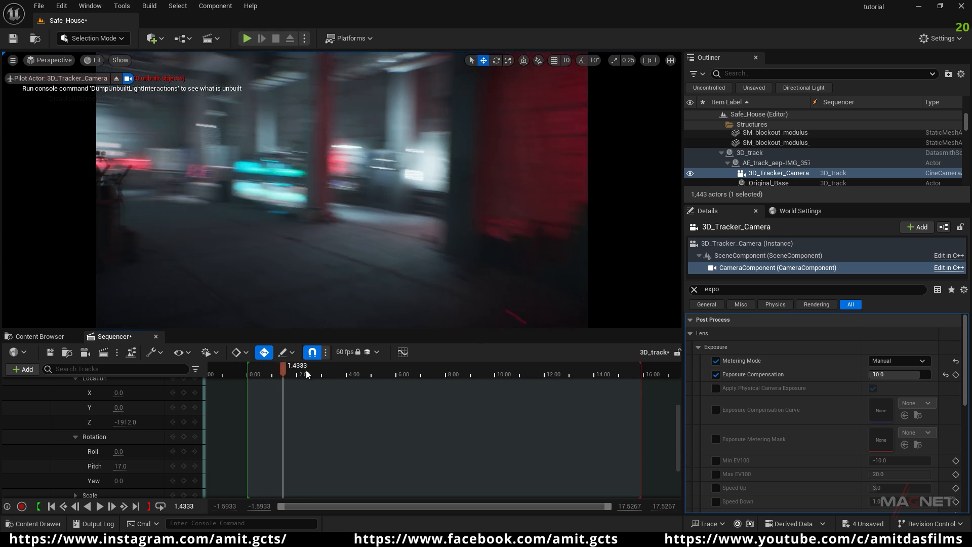
- Play the camera animation from near the start to about 9.58 to examine the lower, tilted view
{"action": "left_click_drag", "start_coordinate": [306, 370], "coordinate": [278, 373]}
{"action": "key", "text": "space"}
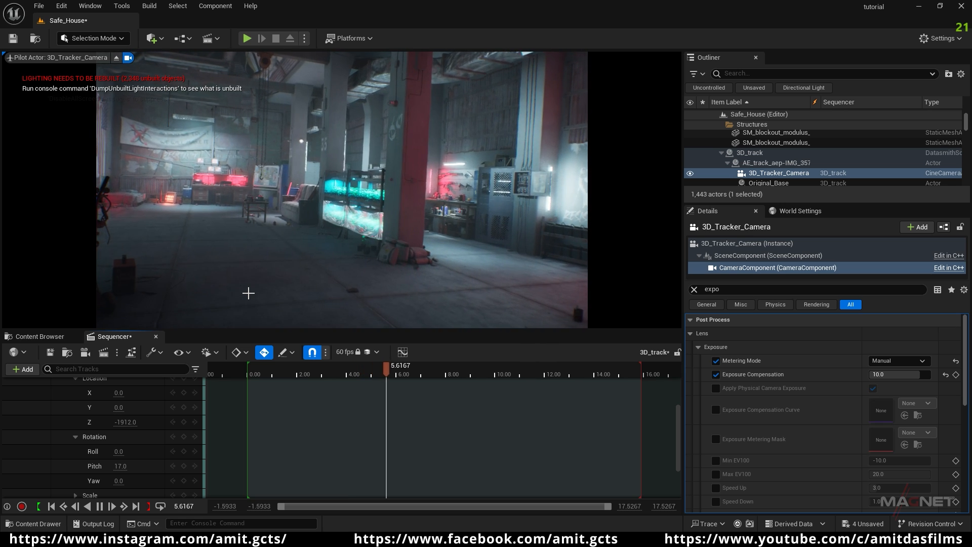
{"action": "left_click", "coordinate": [310, 453]}
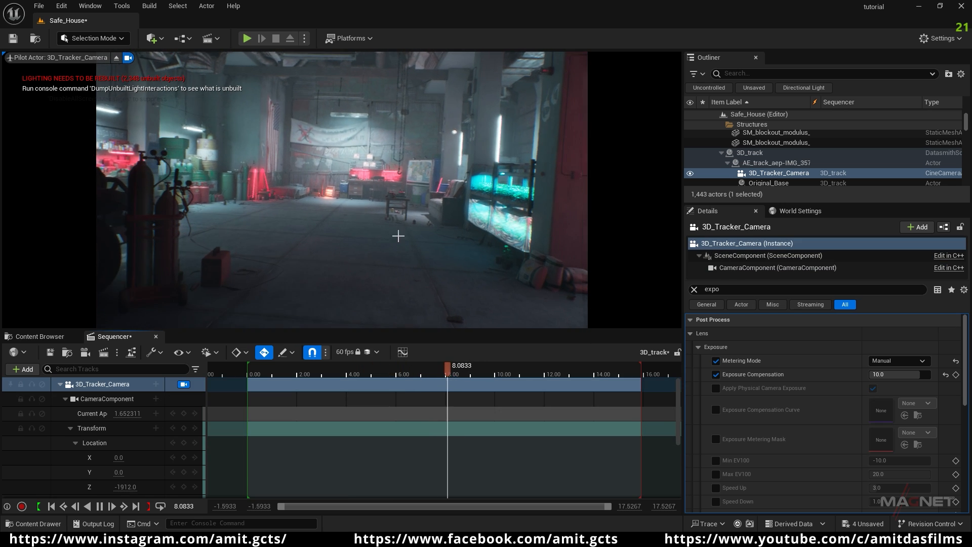
{"action": "key", "text": "space"}
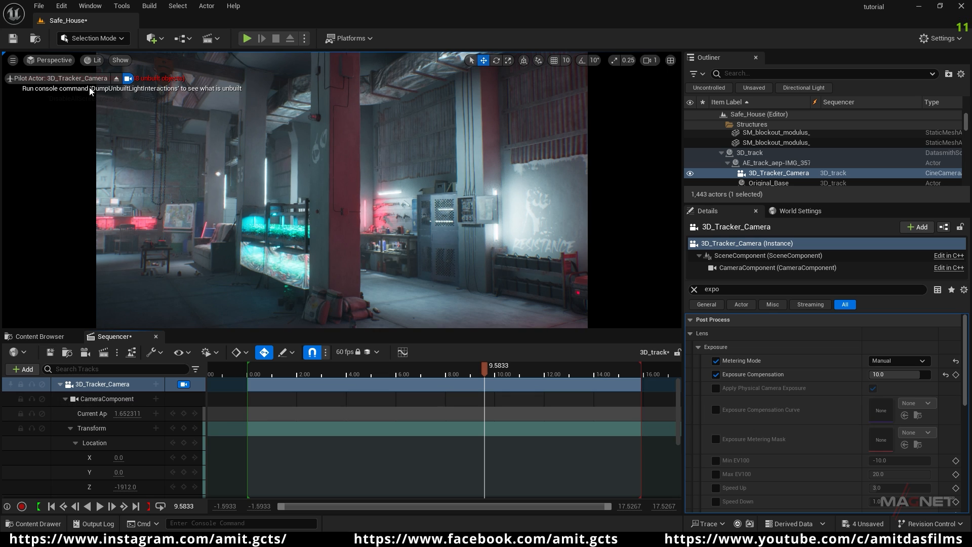
- Stop piloting the camera and move the 3D_track actor along its Y axis, deeper into the building toward the sofa area
{"action": "left_click", "coordinate": [117, 79]}
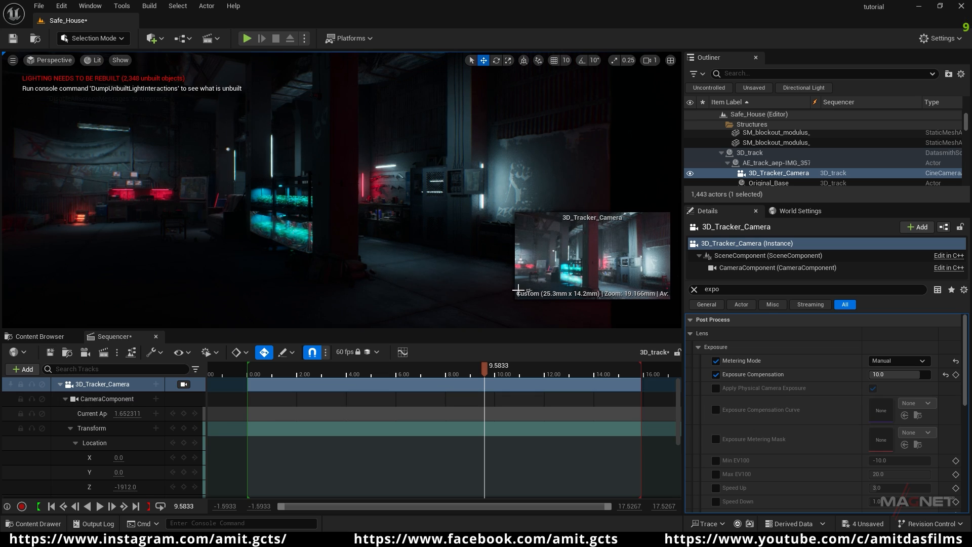
{"action": "left_click", "coordinate": [752, 153]}
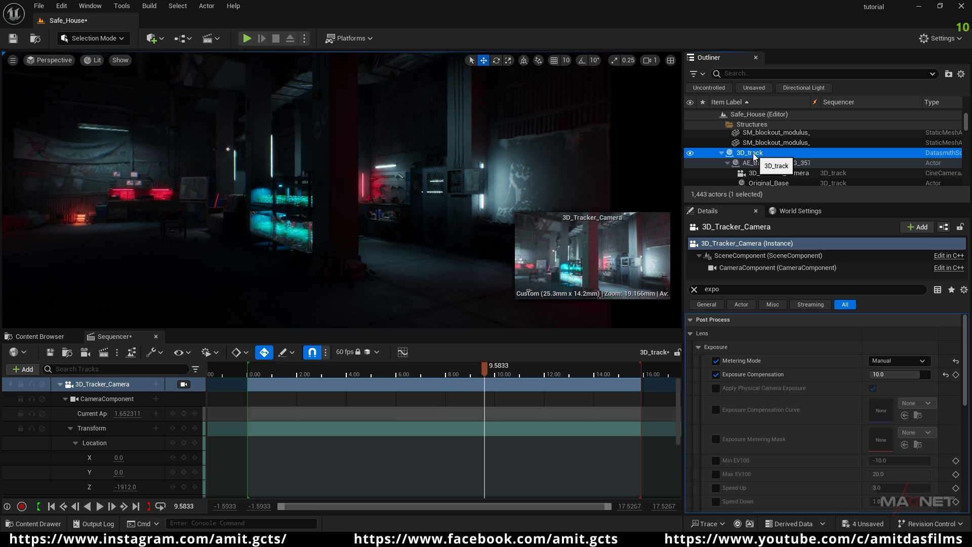
{"action": "mouse_move", "coordinate": [339, 189]}
{"action": "right_mouse_down"}
{"action": "mouse_move", "coordinate": [324, 195]}
{"action": "mouse_move", "coordinate": [374, 193]}
{"action": "mouse_move", "coordinate": [342, 187]}
{"action": "mouse_move", "coordinate": [335, 200]}
{"action": "right_mouse_up"}
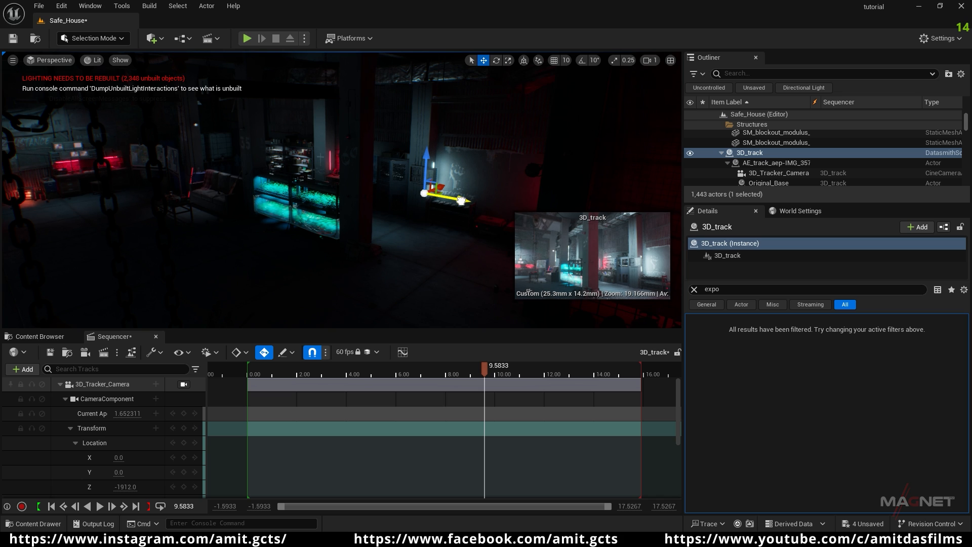
{"action": "left_click_drag", "start_coordinate": [460, 201], "coordinate": [146, 133]}
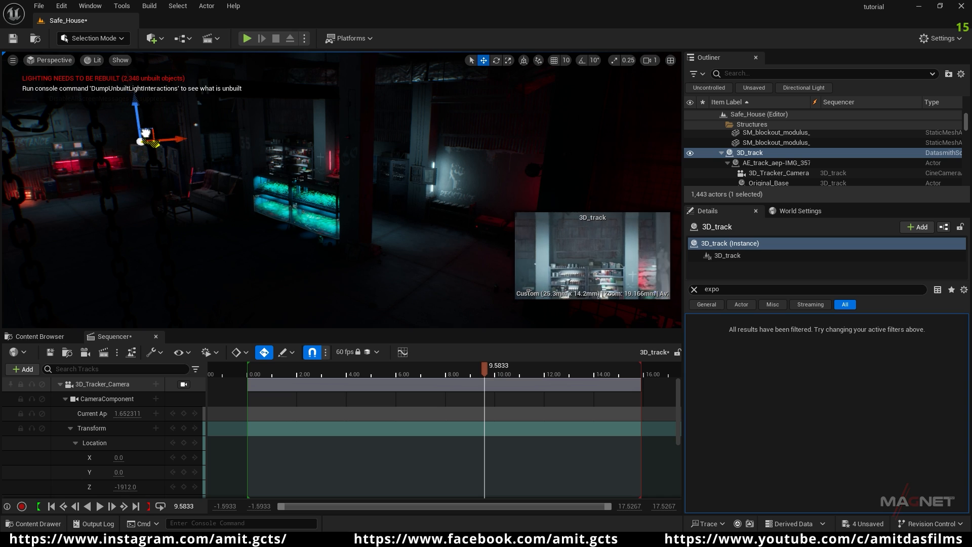
- Scrub the sequence to 13.75 and look through 3D_Tracker_Camera again
{"action": "left_click_drag", "start_coordinate": [485, 370], "coordinate": [585, 383]}
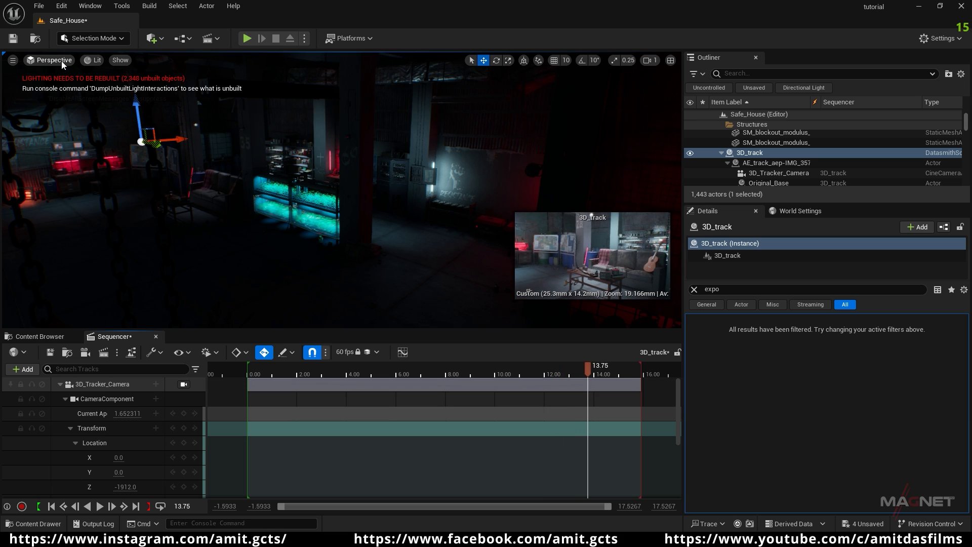
{"action": "left_click", "coordinate": [62, 61]}
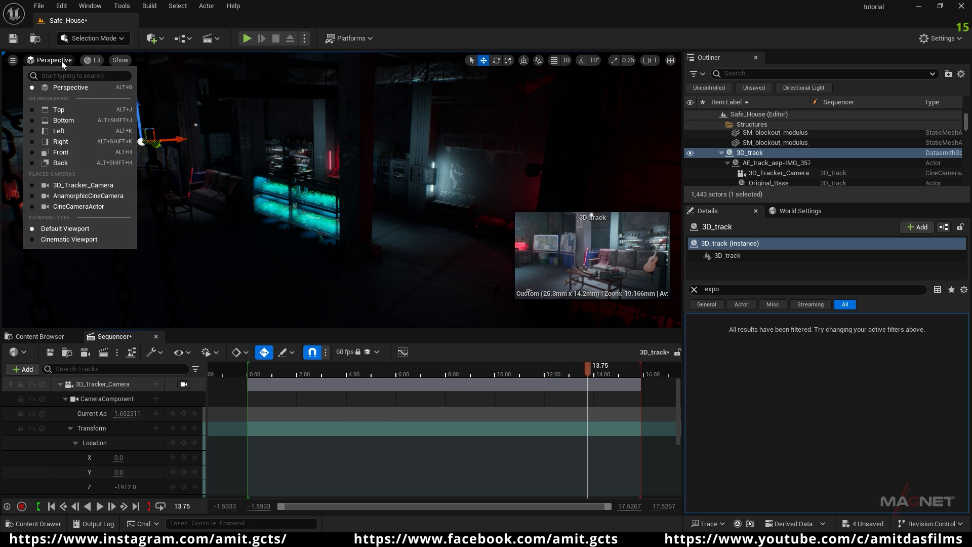
{"action": "left_click", "coordinate": [95, 185]}
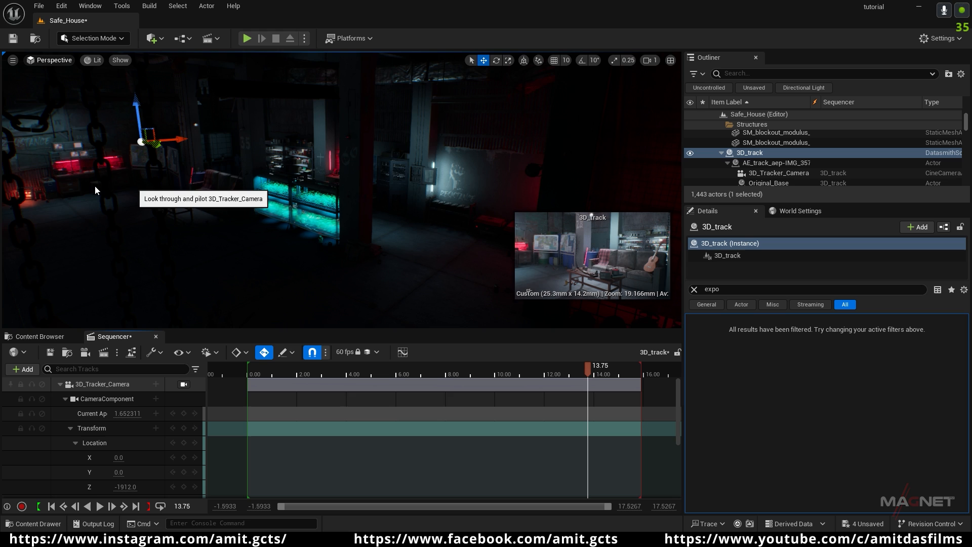
{"action": "left_click", "coordinate": [99, 384]}
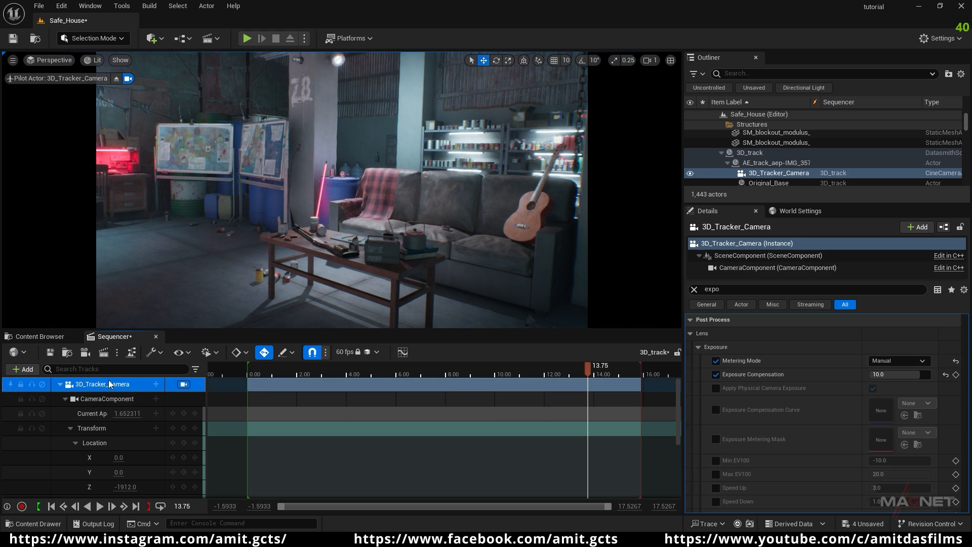
- Play the camera animation from near the start to about 14.42 to examine the new camera path
{"action": "left_click", "coordinate": [273, 373]}
{"action": "key", "text": "space"}
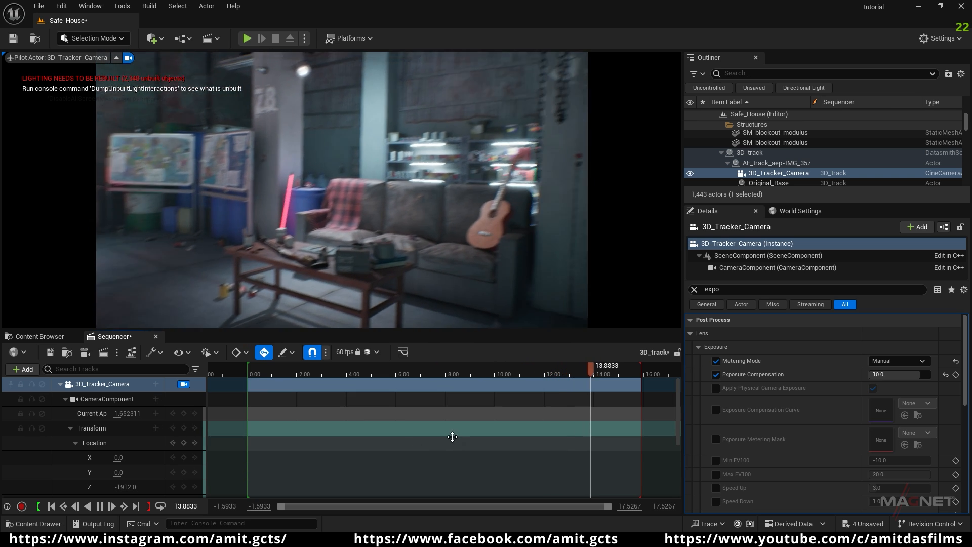
{"action": "key", "text": "space"}
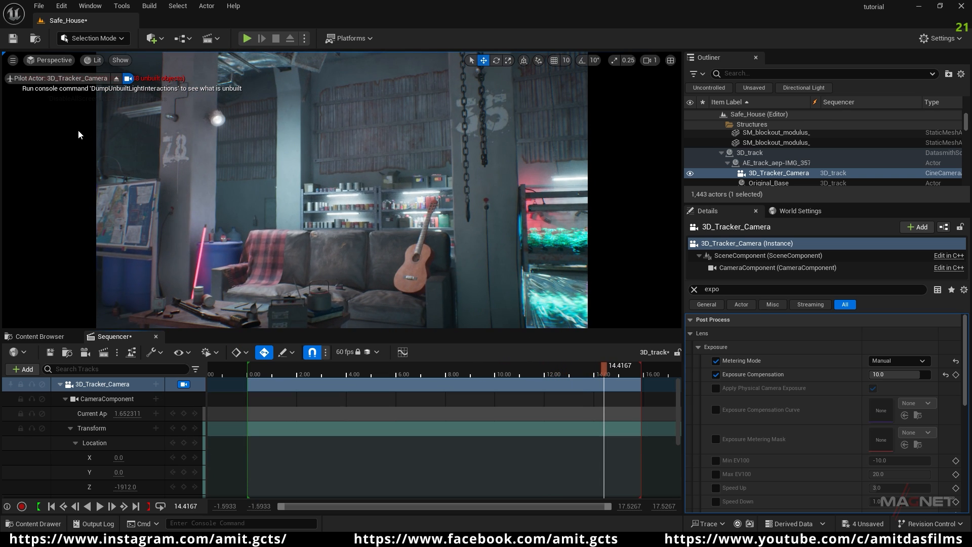
- Open the tutorial level sequence from the Content folder and look through CineCameraActor in the viewport
{"action": "left_click", "coordinate": [47, 336]}
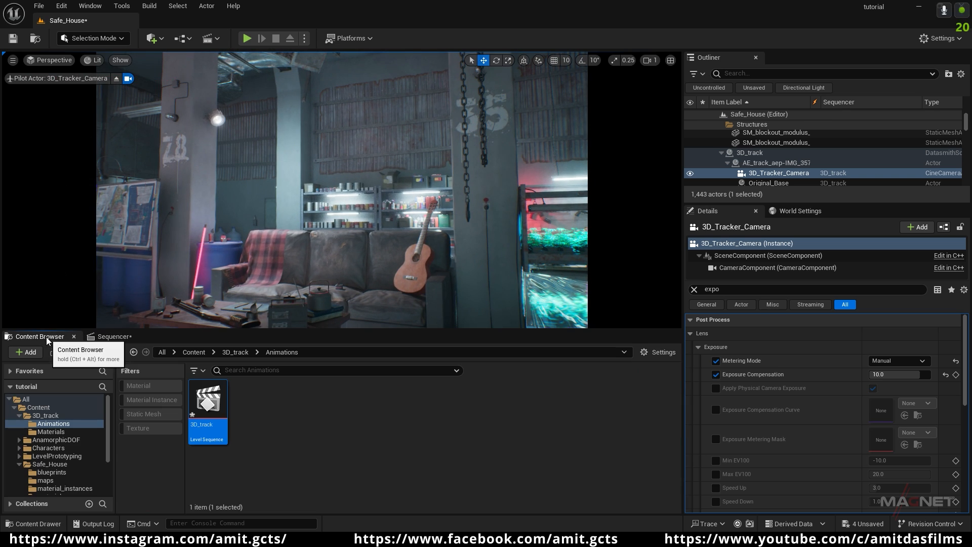
{"action": "left_click", "coordinate": [41, 411]}
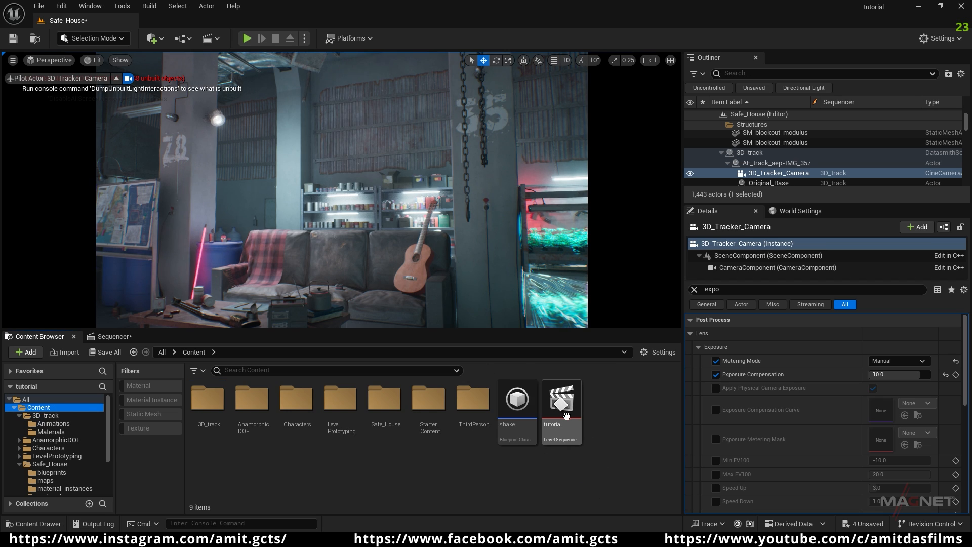
{"action": "left_click", "coordinate": [561, 402]}
{"action": "double_click", "coordinate": [561, 402]}
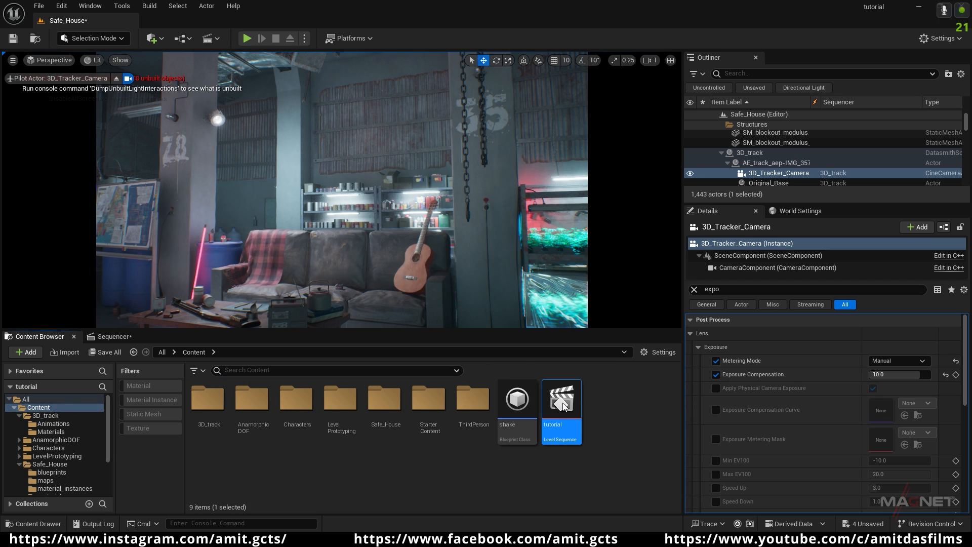
{"action": "left_click", "coordinate": [55, 61]}
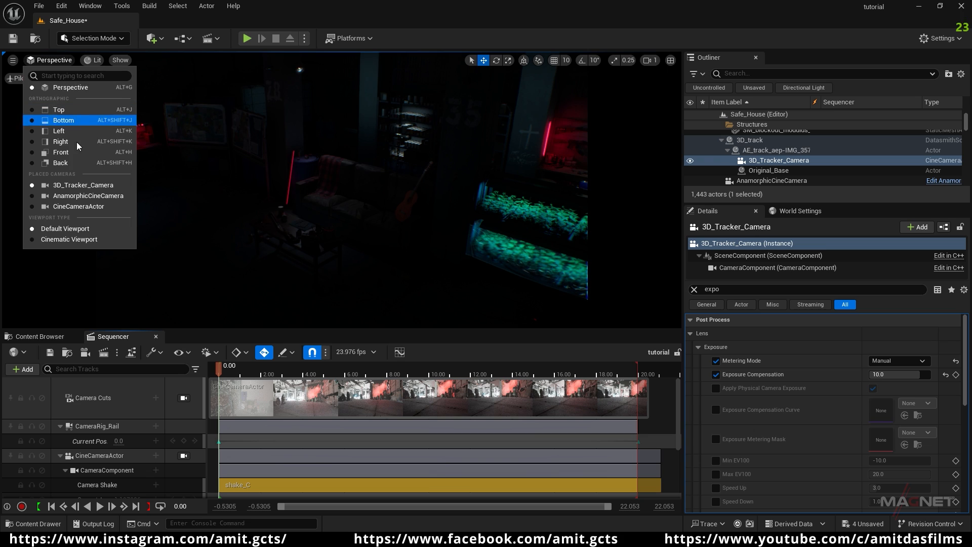
{"action": "left_click", "coordinate": [91, 207]}
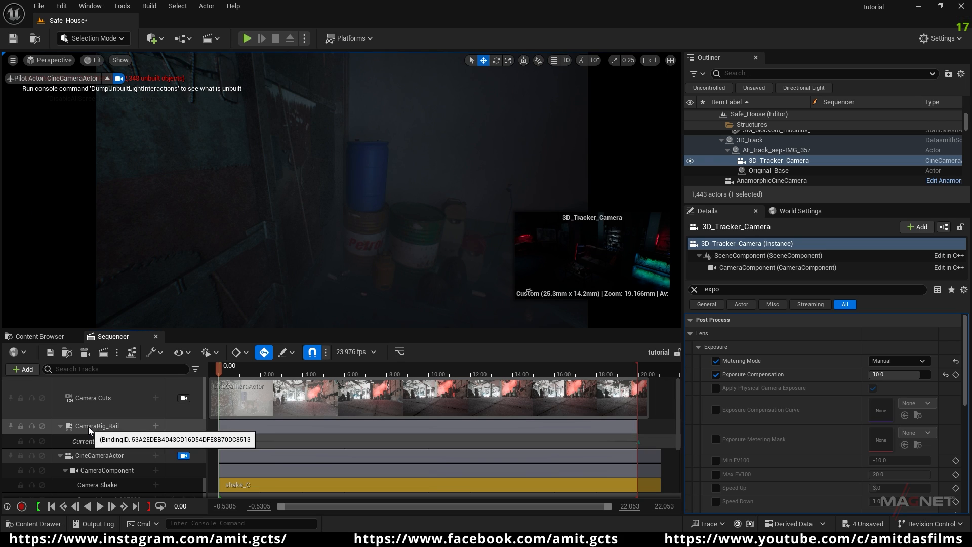
- Delete CameraRig_Rail from the tutorial sequence and from the level
{"action": "left_click", "coordinate": [93, 426]}
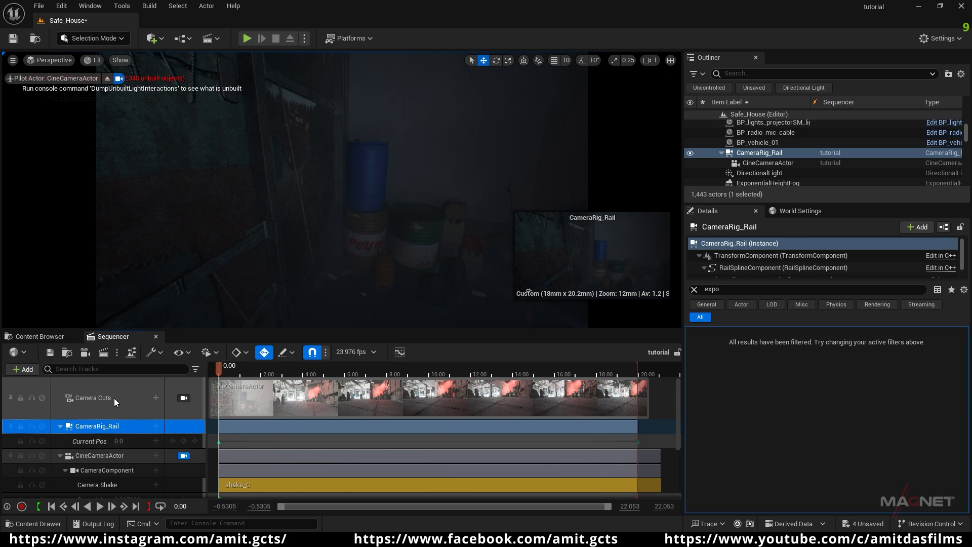
{"action": "key", "text": "Delete"}
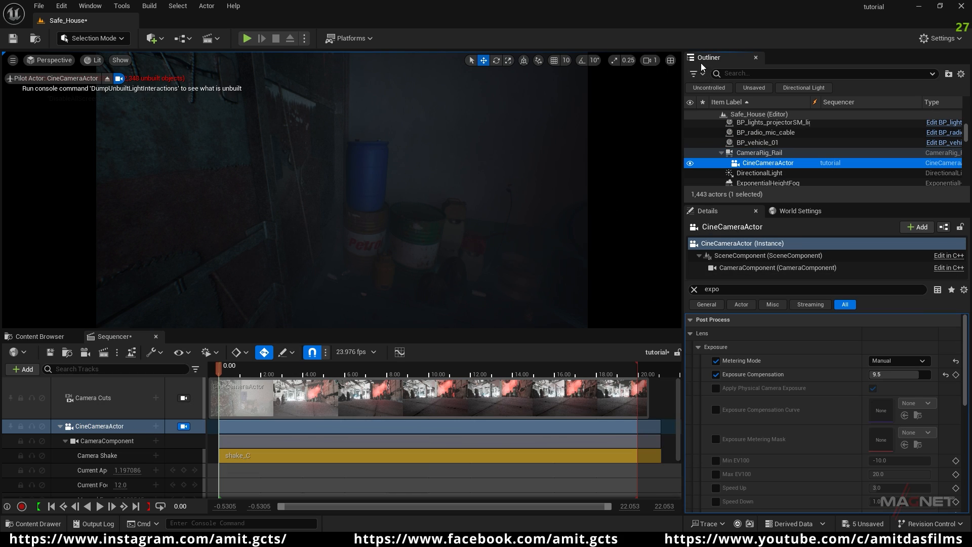
{"action": "left_click", "coordinate": [755, 153]}
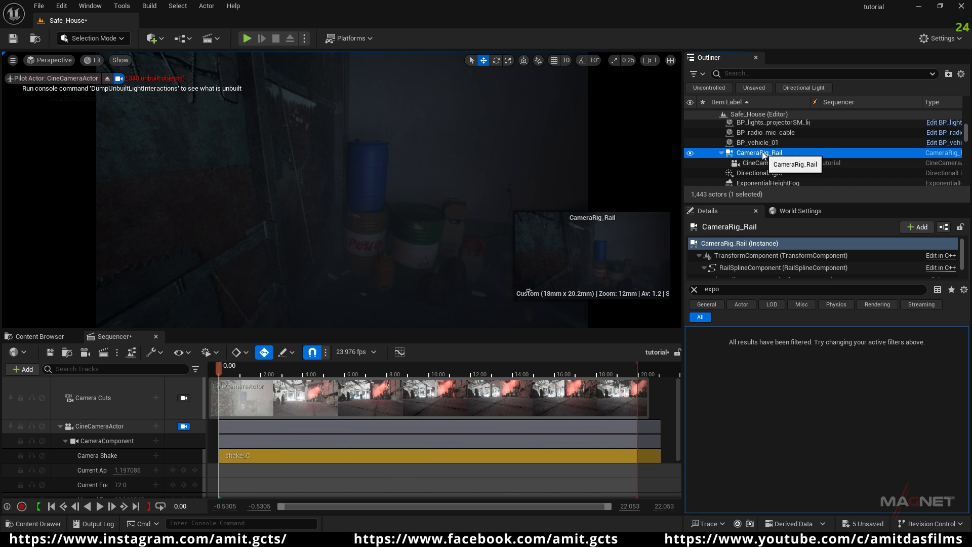
{"action": "key", "text": "Delete"}
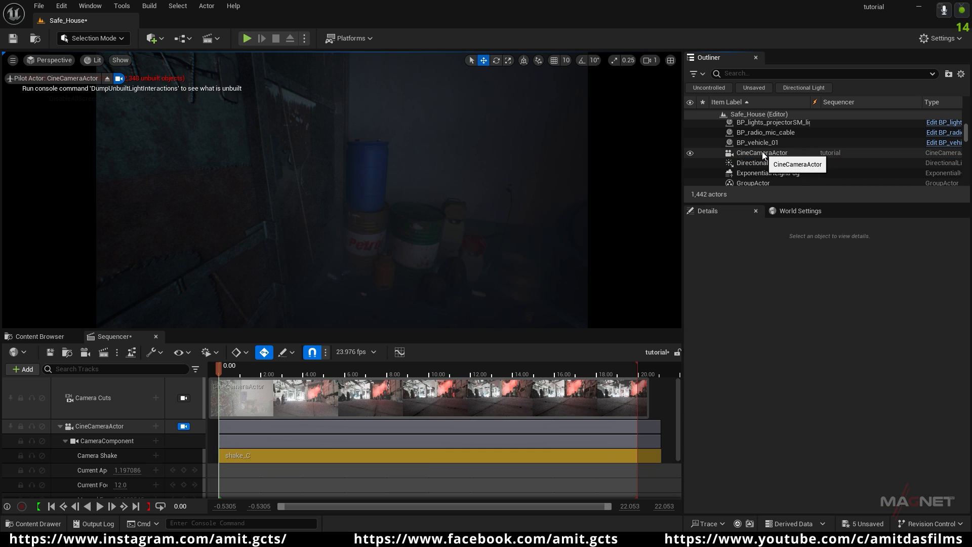
- Fly CineCameraActor to the red-lit desk area and delete all existing keyframes on its Transform track
{"action": "left_click", "coordinate": [764, 153]}
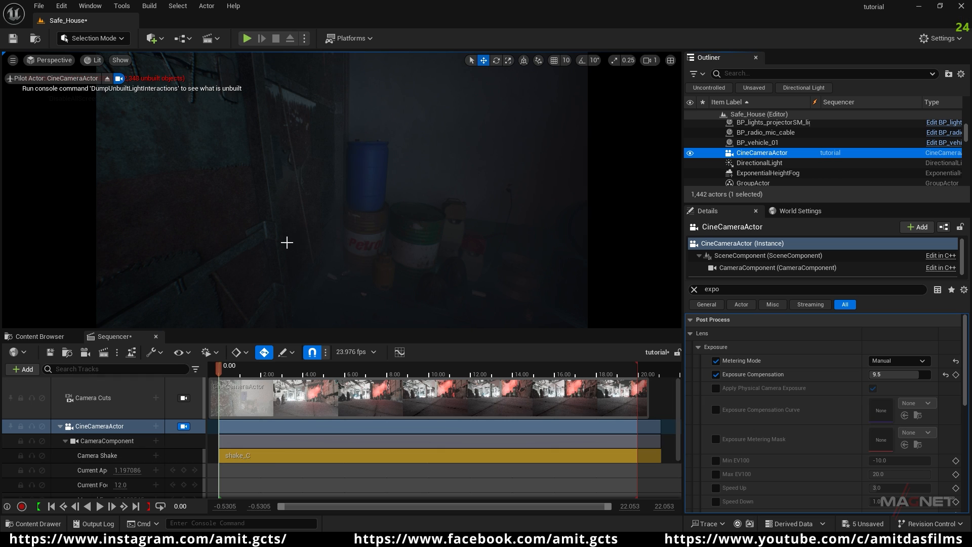
{"action": "right_click_drag", "start_coordinate": [342, 203], "coordinate": [481, 200]}
{"action": "key", "text": "w"}
{"action": "key", "text": "w"}
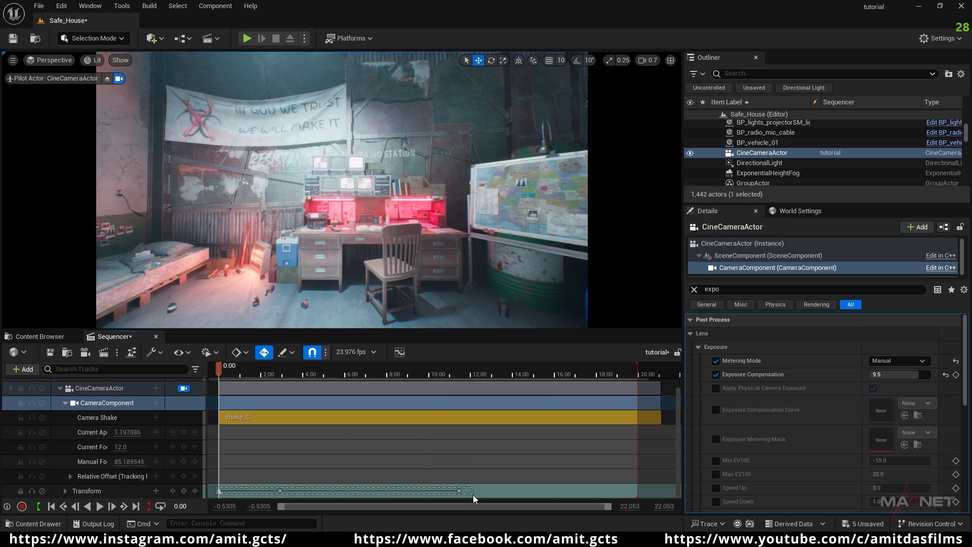
{"action": "left_click", "coordinate": [478, 494]}
{"action": "key", "text": "Delete"}
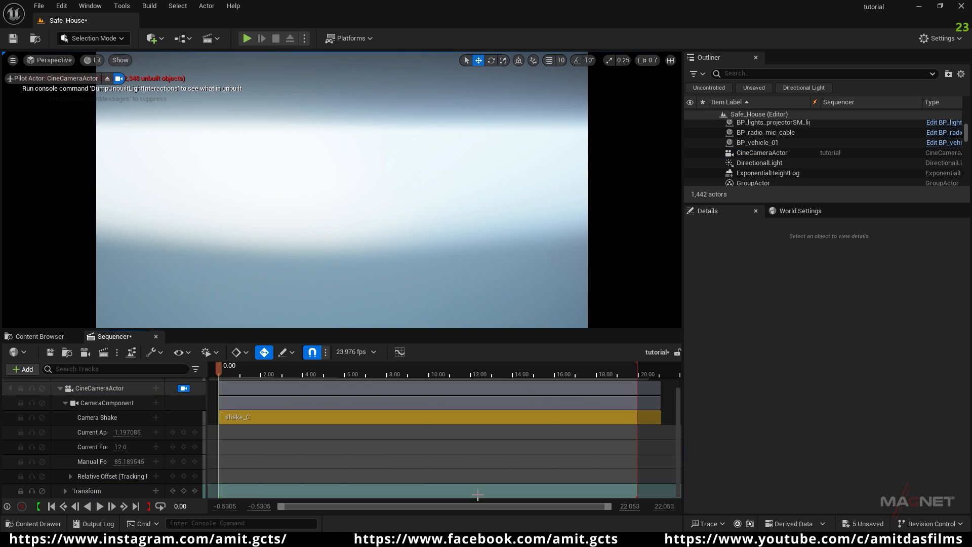
- Frame the desk, flag and map board with CineCameraActor and add a Transform keyframe at 0.00
{"action": "right_click_drag", "start_coordinate": [349, 251], "coordinate": [304, 228]}
{"action": "key", "text": "w"}
{"action": "scroll", "coordinate": [323, 224], "scroll_direction": "up", "scroll_amount": 5}
{"action": "key", "text": "w"}
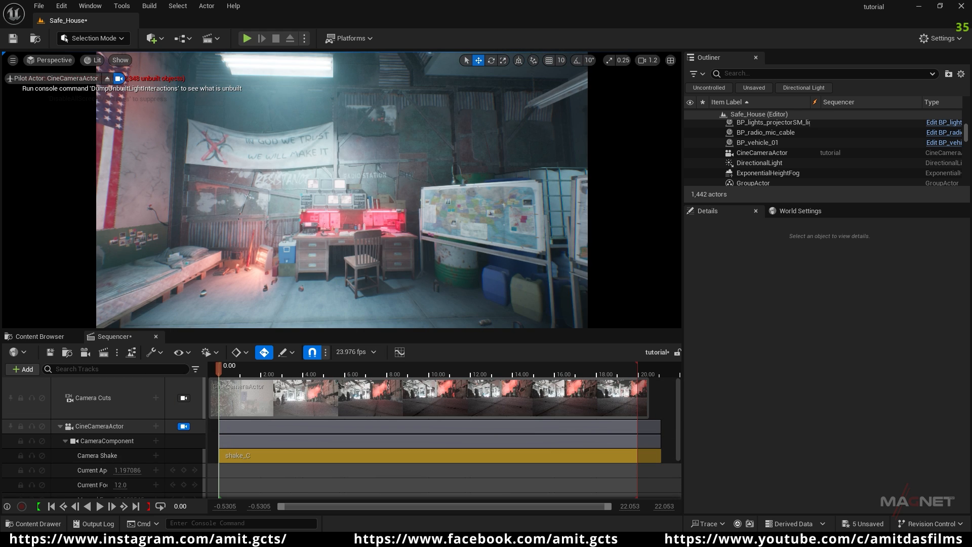
{"action": "key", "text": "q"}
{"action": "mouse_move", "coordinate": [341, 223]}
{"action": "right_mouse_down"}
{"action": "mouse_move", "coordinate": [321, 195]}
{"action": "mouse_move", "coordinate": [324, 216]}
{"action": "right_mouse_up"}
{"action": "scroll", "coordinate": [323, 201], "scroll_direction": "down", "scroll_amount": 4}
{"action": "key", "text": "w"}
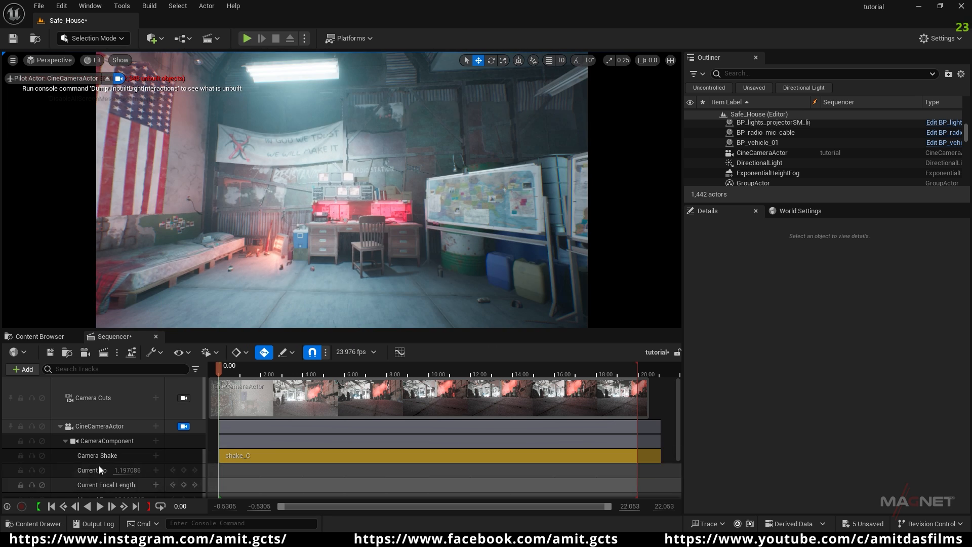
{"action": "scroll", "coordinate": [100, 458], "scroll_direction": "down", "scroll_amount": 3}
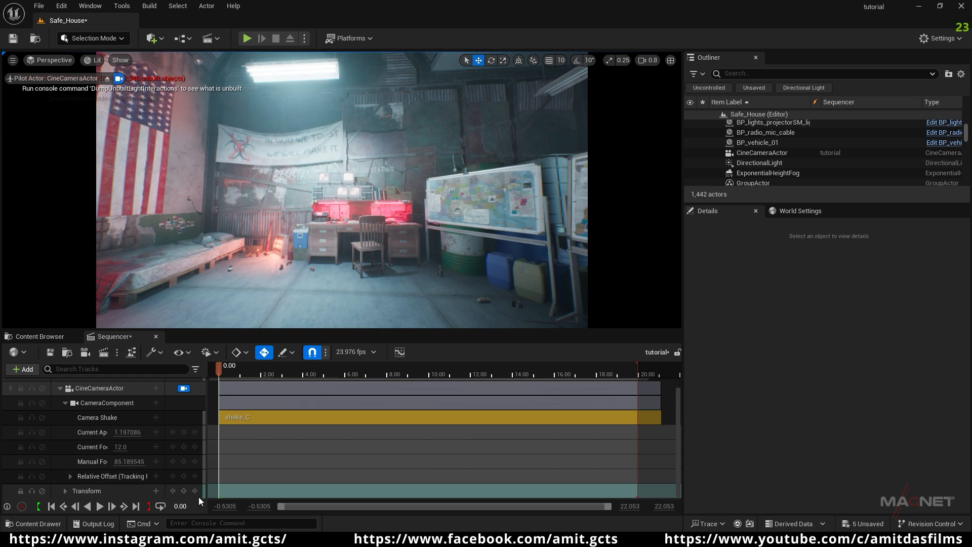
{"action": "left_click", "coordinate": [184, 493]}
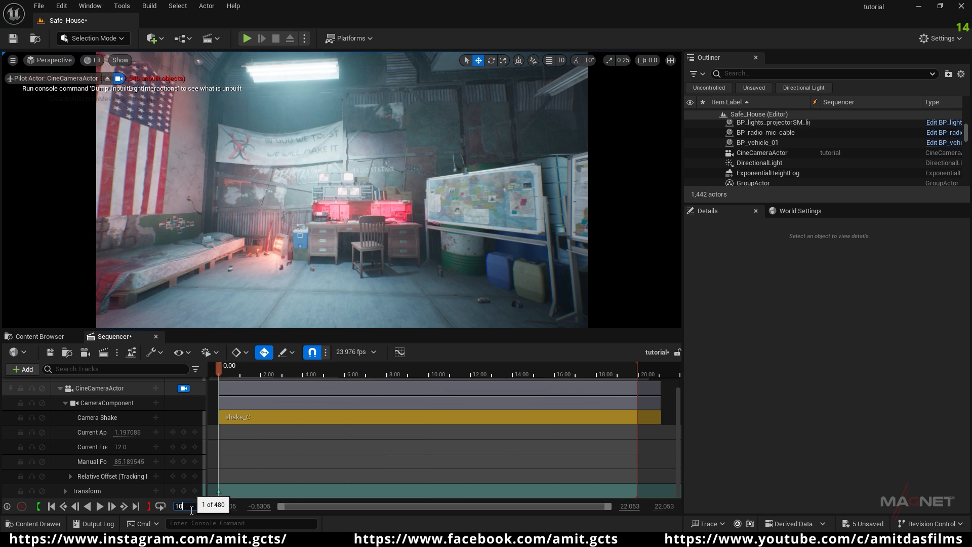
- Set the sequence's playback end at 10.00 and move the camera closer to the desk there to key its end position
{"action": "type", "text": "10"}
{"action": "key", "text": "Return"}
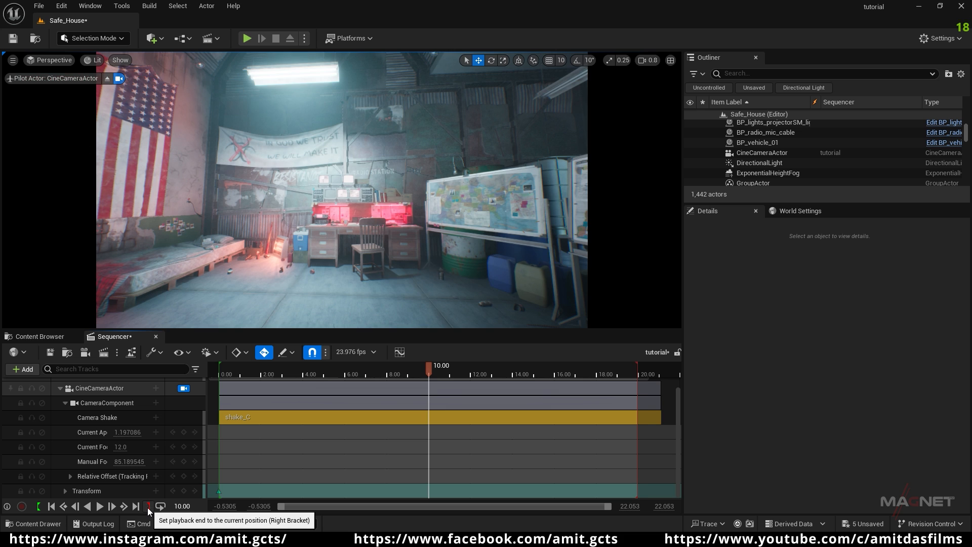
{"action": "left_click", "coordinate": [148, 506]}
{"action": "left_click", "coordinate": [430, 369]}
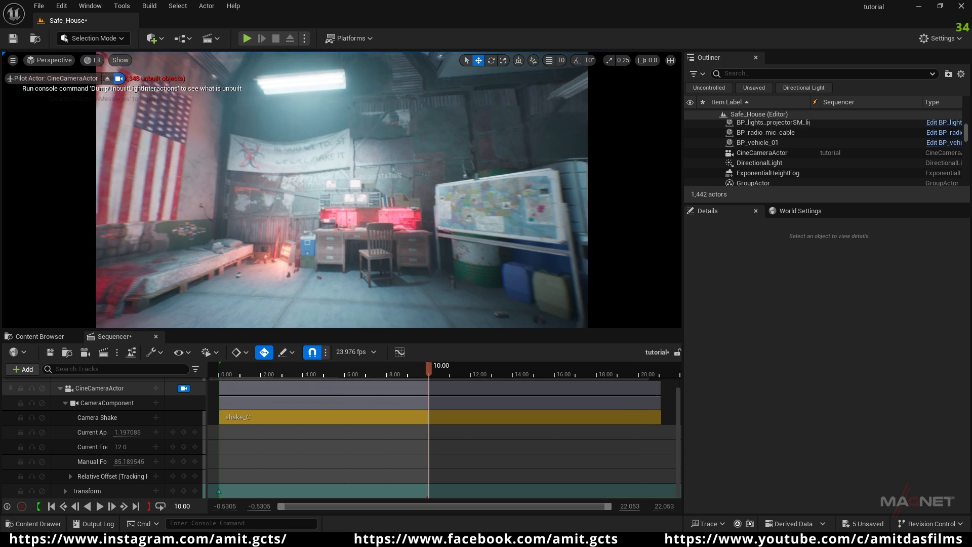
{"action": "key", "text": "w"}
{"action": "right_click_drag", "start_coordinate": [342, 190], "coordinate": [353, 188]}
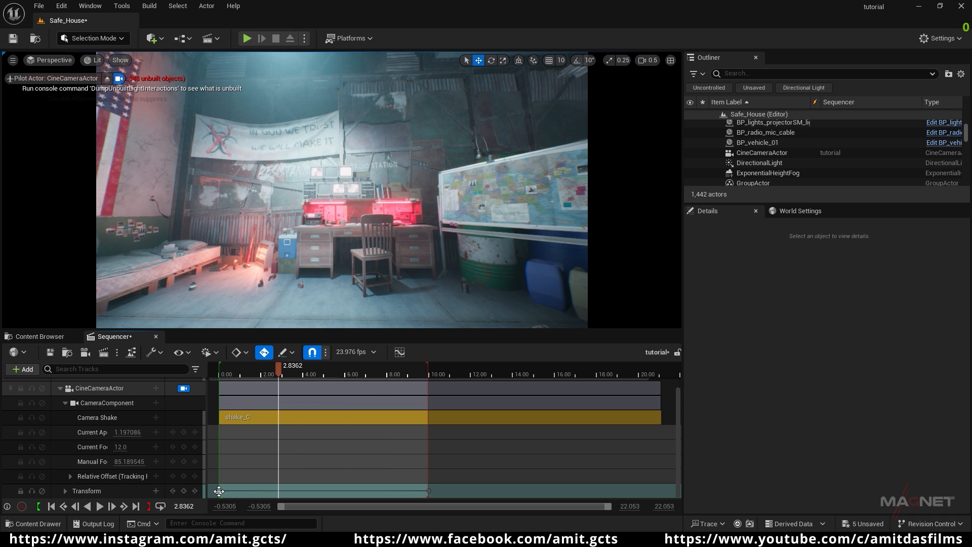
- Lower the camera's starting view at the 0.00 Transform key and play the move to about 2.50
{"action": "left_click", "coordinate": [218, 491]}
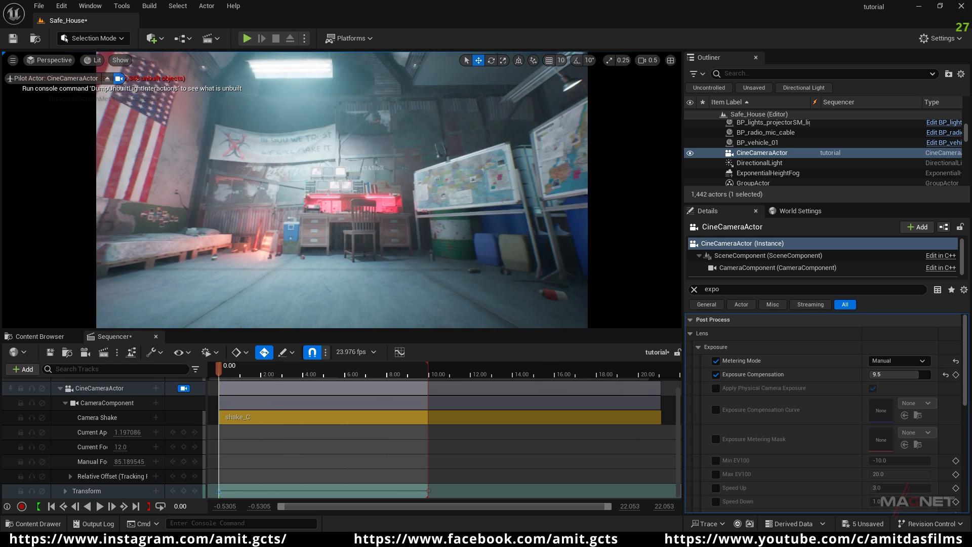
{"action": "mouse_move", "coordinate": [221, 370]}
{"action": "left_mouse_down"}
{"action": "mouse_move", "coordinate": [344, 373]}
{"action": "mouse_move", "coordinate": [225, 373]}
{"action": "left_mouse_up"}
{"action": "key", "text": "space"}
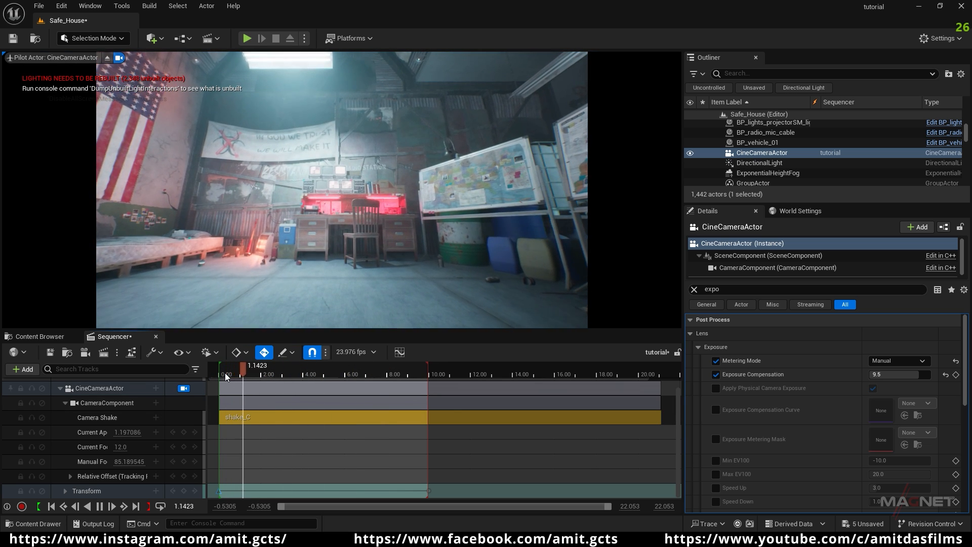
{"action": "key", "text": "space"}
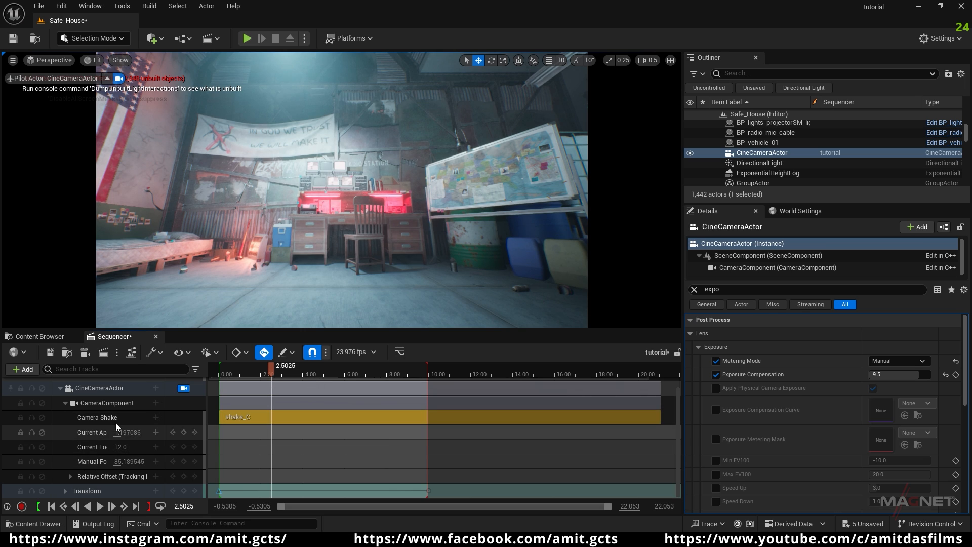
- Set CineCameraActor's current aperture to about 1.92 and its current focal length to 15
{"action": "left_click", "coordinate": [113, 406]}
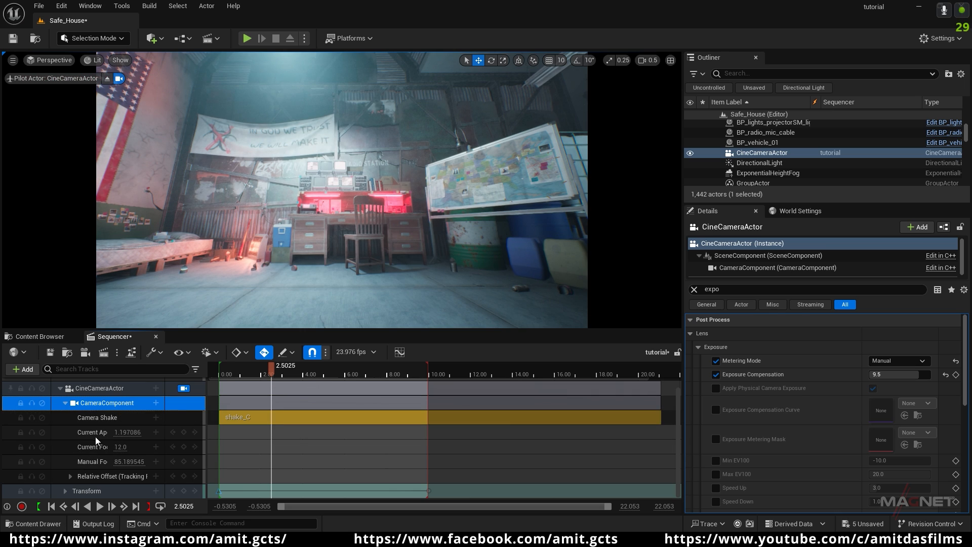
{"action": "mouse_move", "coordinate": [136, 434]}
{"action": "left_mouse_down"}
{"action": "mouse_move", "coordinate": [162, 433]}
{"action": "mouse_move", "coordinate": [122, 444]}
{"action": "left_mouse_up"}
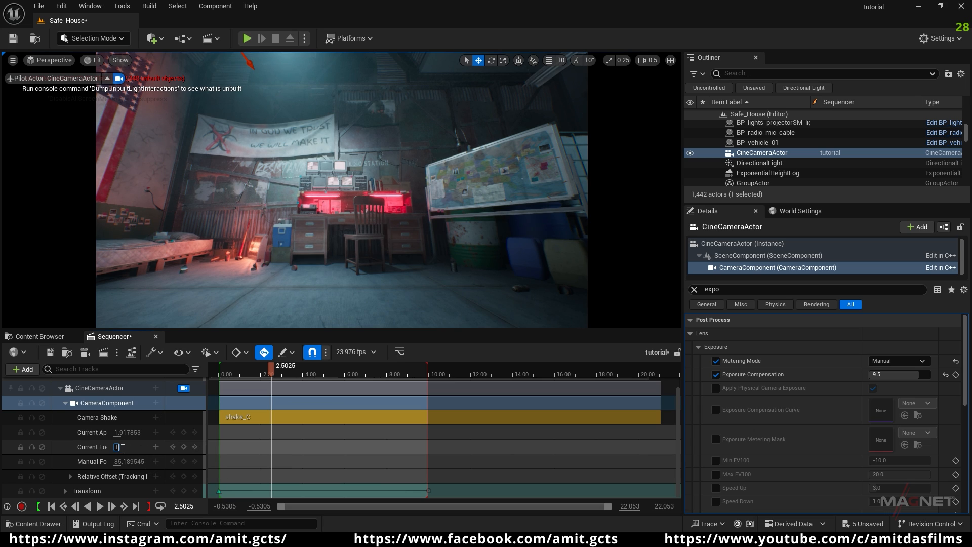
{"action": "left_click", "coordinate": [144, 448]}
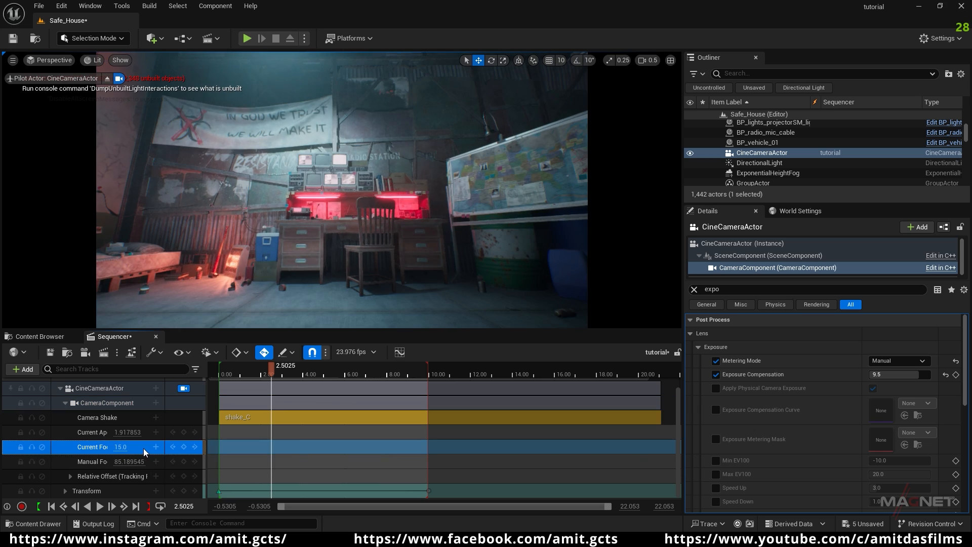
{"action": "mouse_move", "coordinate": [270, 366]}
{"action": "left_mouse_down"}
{"action": "mouse_move", "coordinate": [219, 369]}
{"action": "mouse_move", "coordinate": [270, 369]}
{"action": "left_mouse_up"}
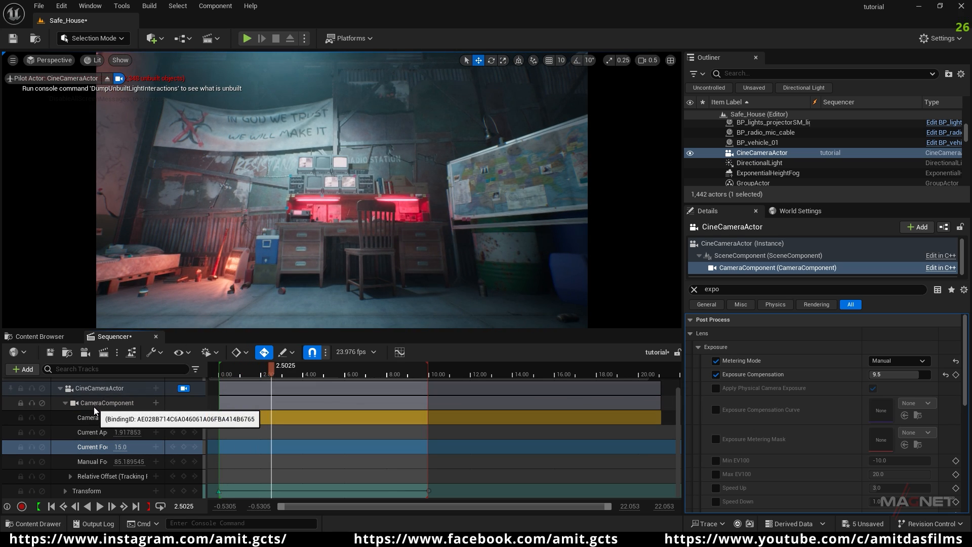
- Clear the property filter for CameraComponent and override its Bloom Method with Convolution
{"action": "left_click", "coordinate": [113, 403]}
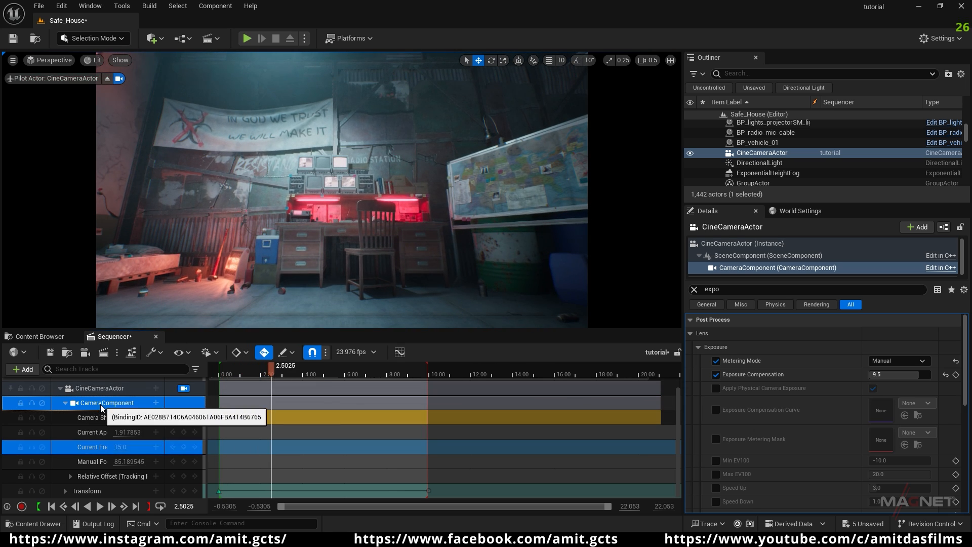
{"action": "left_click", "coordinate": [695, 289]}
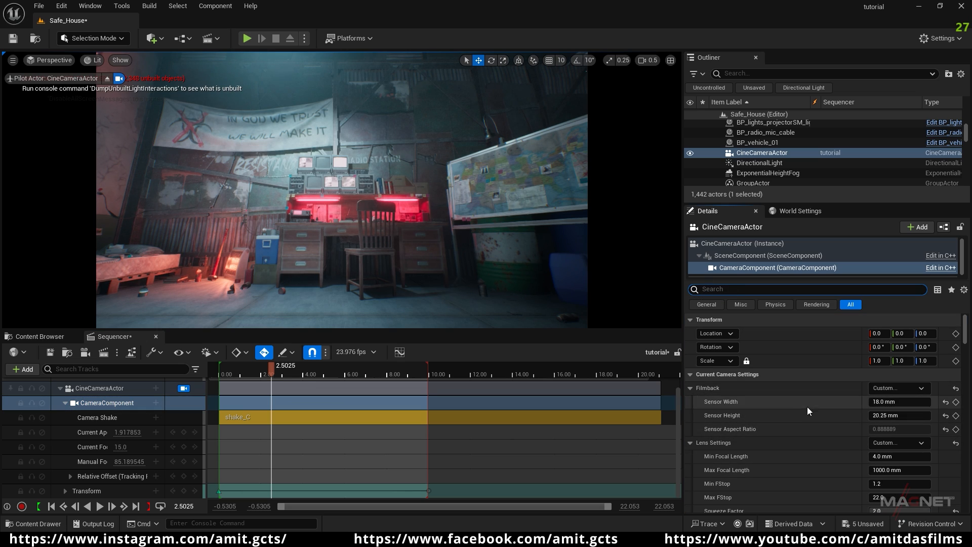
{"action": "scroll", "coordinate": [760, 396], "scroll_direction": "down", "scroll_amount": 3}
{"action": "scroll", "coordinate": [722, 428], "scroll_direction": "down", "scroll_amount": 10}
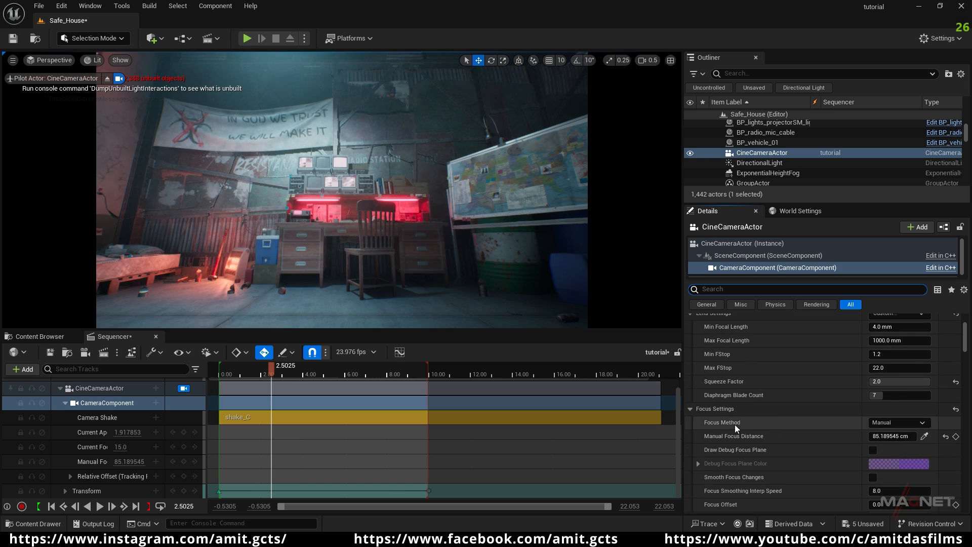
{"action": "scroll", "coordinate": [738, 428], "scroll_direction": "down", "scroll_amount": 8}
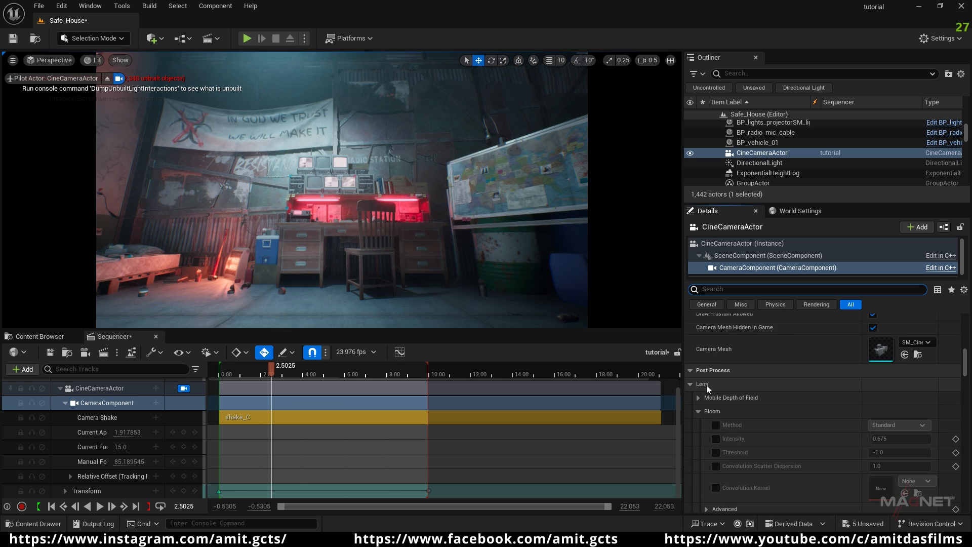
{"action": "left_click", "coordinate": [715, 425]}
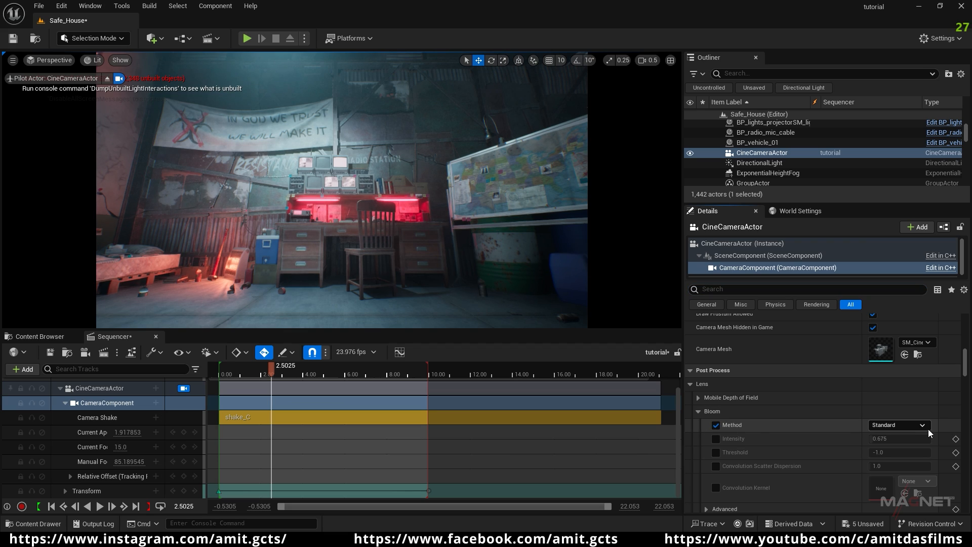
{"action": "left_click", "coordinate": [892, 424]}
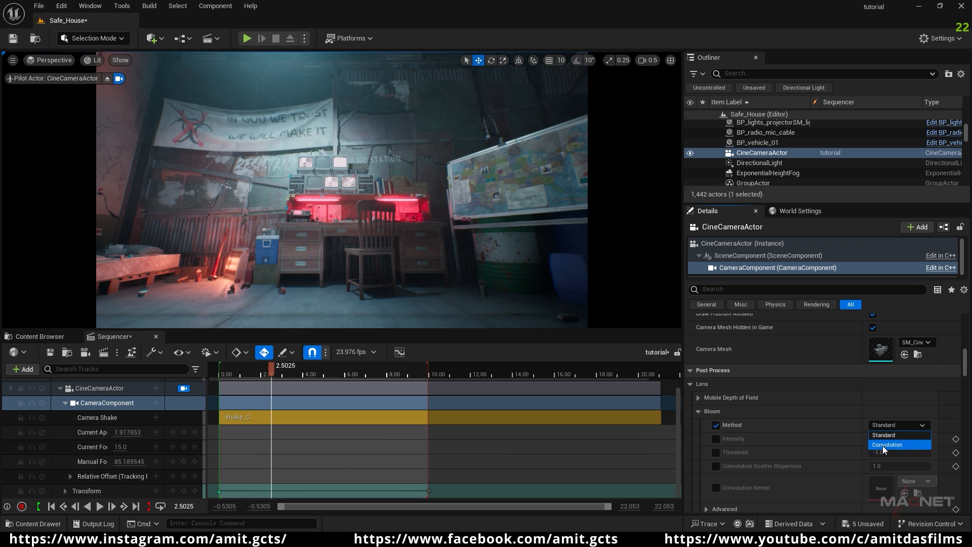
{"action": "left_click", "coordinate": [880, 445]}
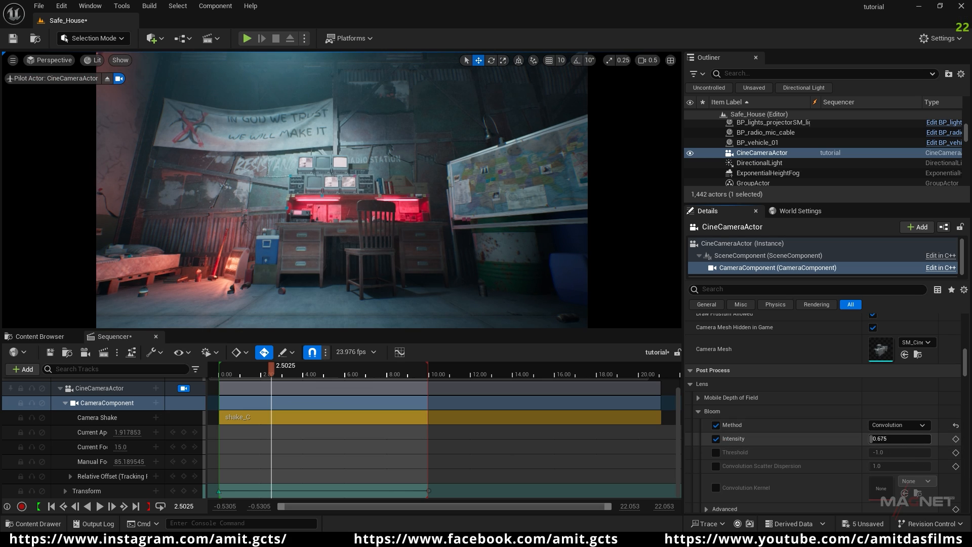
- Try a stronger bloom on the camera, then set the Bloom Intensity to 0.1
{"action": "mouse_move", "coordinate": [889, 439]}
{"action": "left_mouse_down"}
{"action": "mouse_move", "coordinate": [877, 439]}
{"action": "mouse_move", "coordinate": [889, 439]}
{"action": "left_mouse_up"}
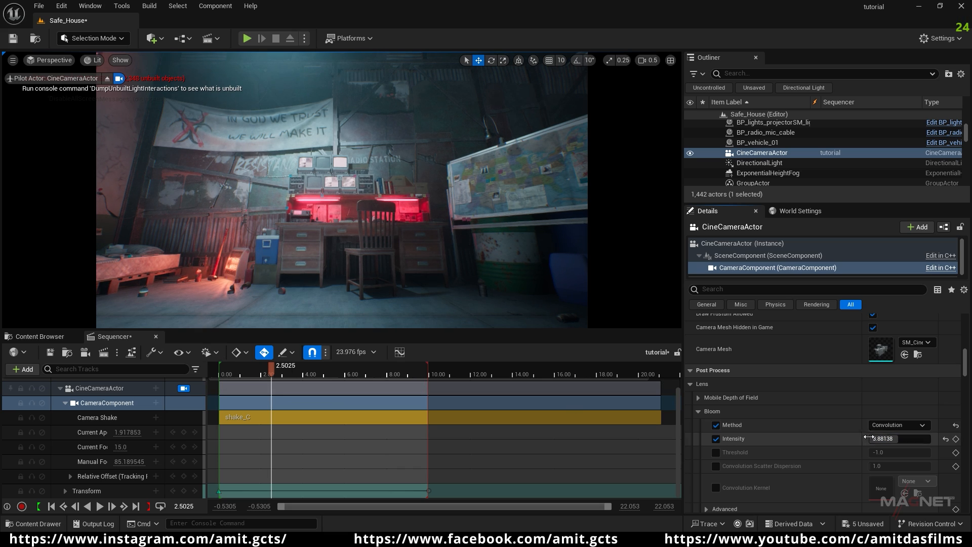
{"action": "left_click", "coordinate": [891, 438]}
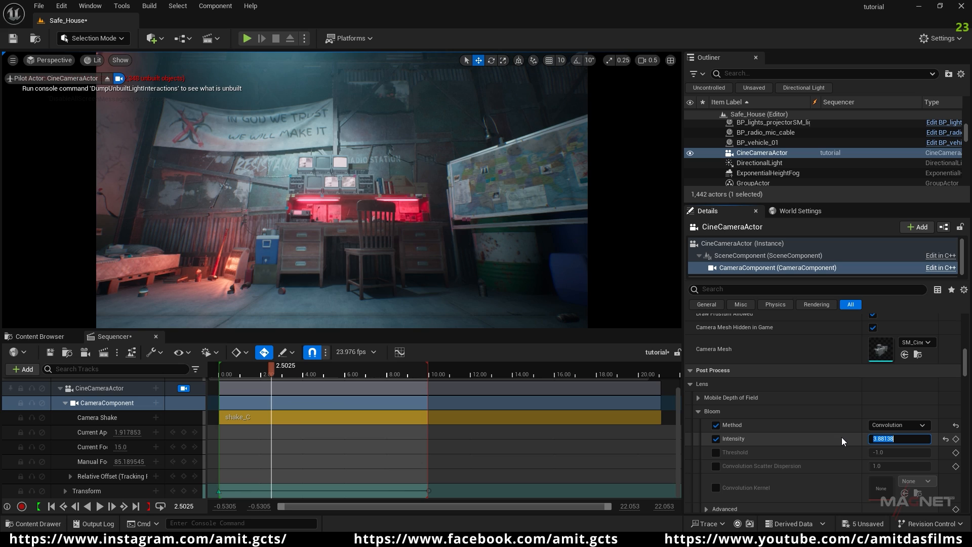
{"action": "type", "text": "0.1"}
{"action": "key", "text": "Return"}
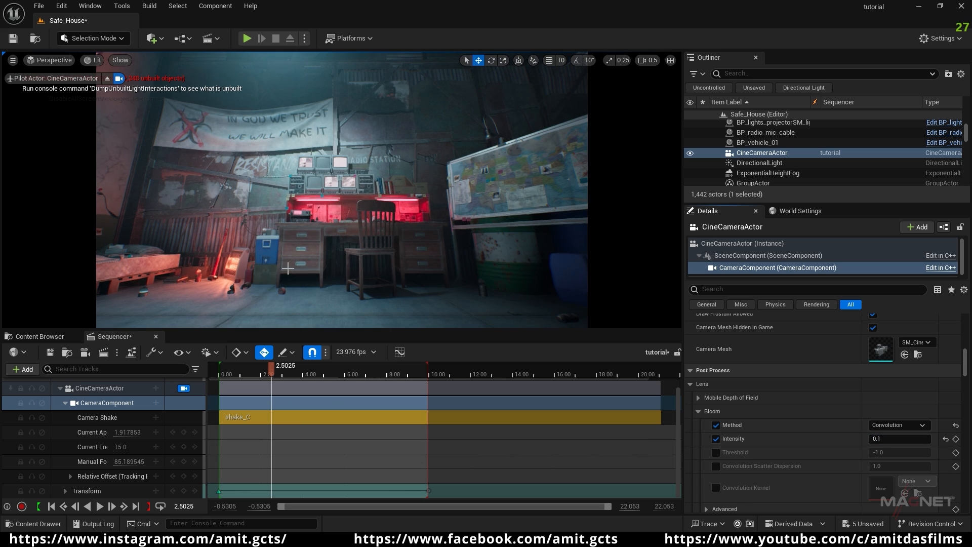
- Enable the camera's Chromatic Aberration Intensity and Start Offset overrides and set the intensity to 0.5
{"action": "scroll", "coordinate": [726, 424], "scroll_direction": "down", "scroll_amount": 5}
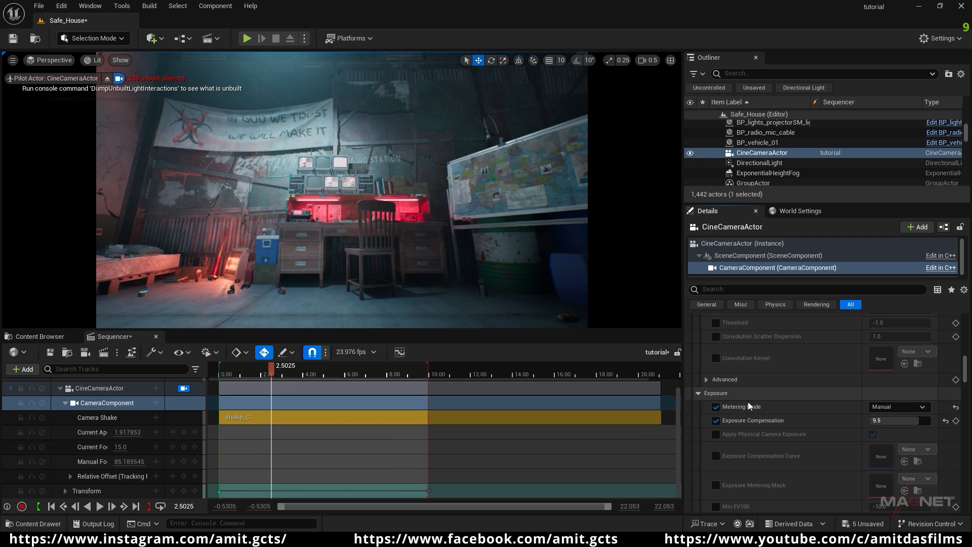
{"action": "scroll", "coordinate": [738, 420], "scroll_direction": "down", "scroll_amount": 2}
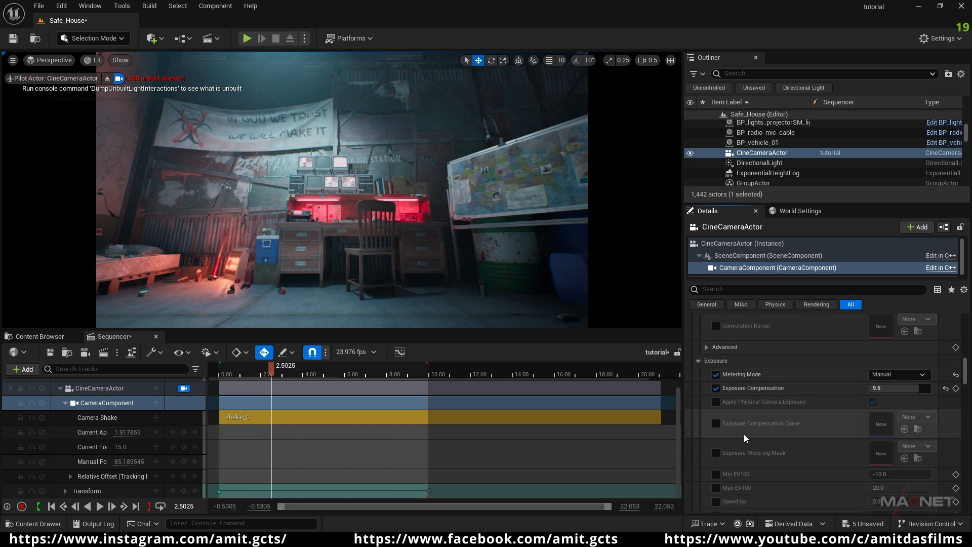
{"action": "scroll", "coordinate": [749, 408], "scroll_direction": "down", "scroll_amount": 3}
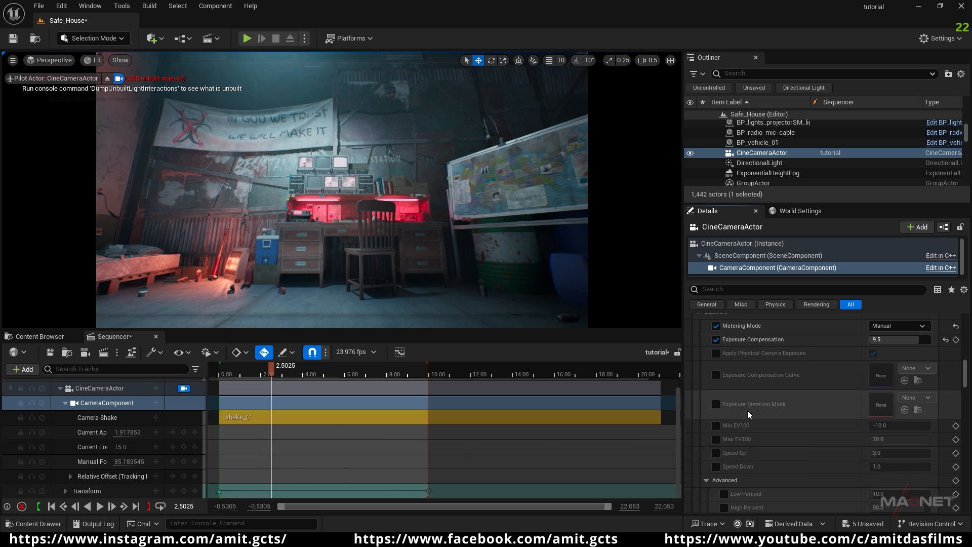
{"action": "scroll", "coordinate": [747, 410], "scroll_direction": "down", "scroll_amount": 10}
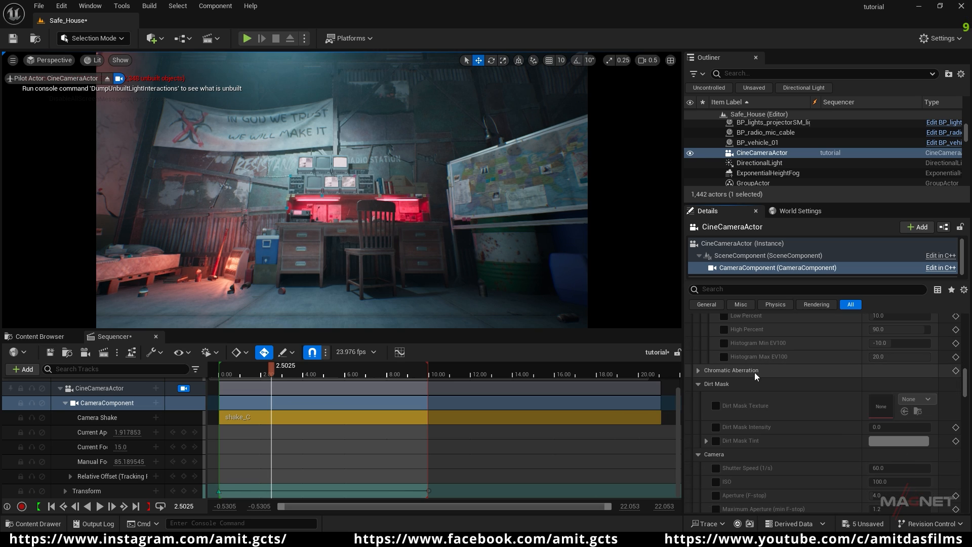
{"action": "left_click", "coordinate": [698, 370]}
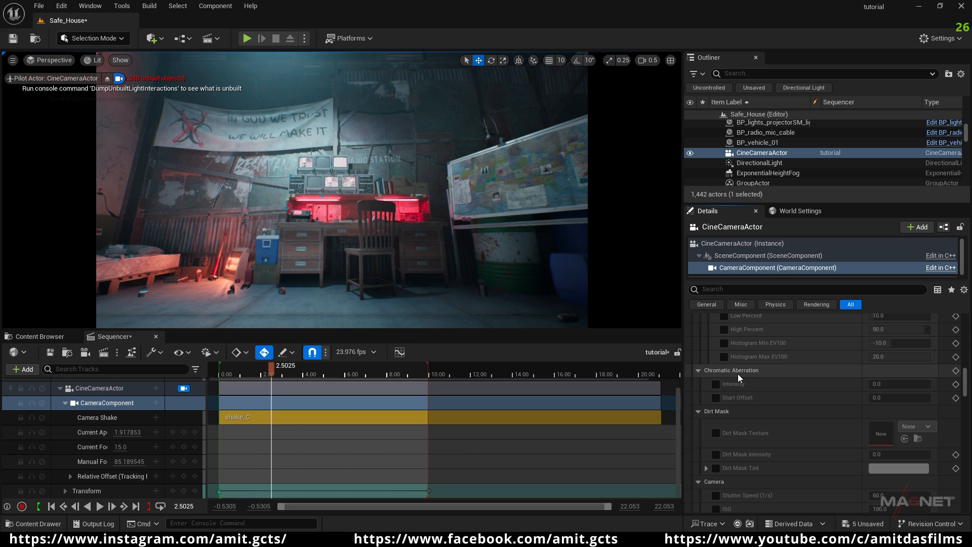
{"action": "left_click", "coordinate": [716, 384]}
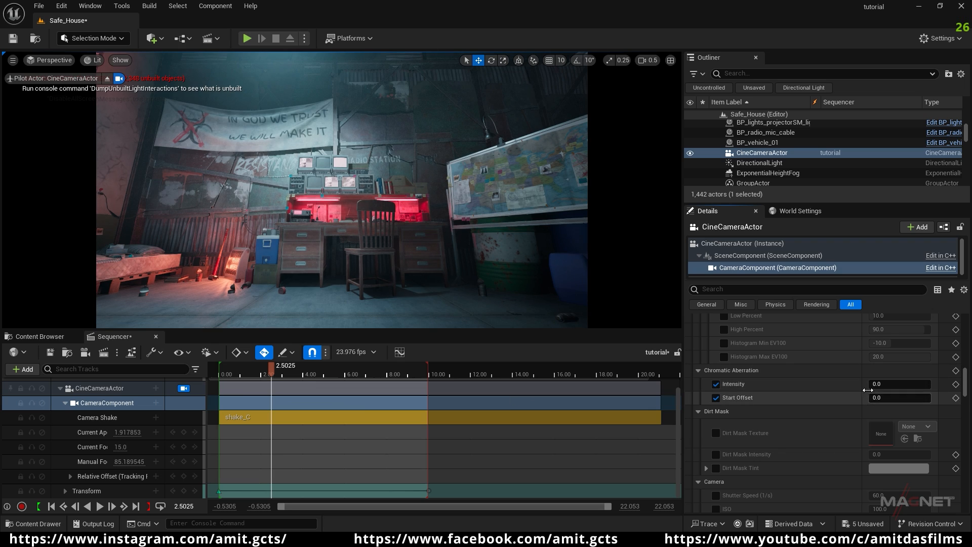
{"action": "left_click", "coordinate": [891, 384]}
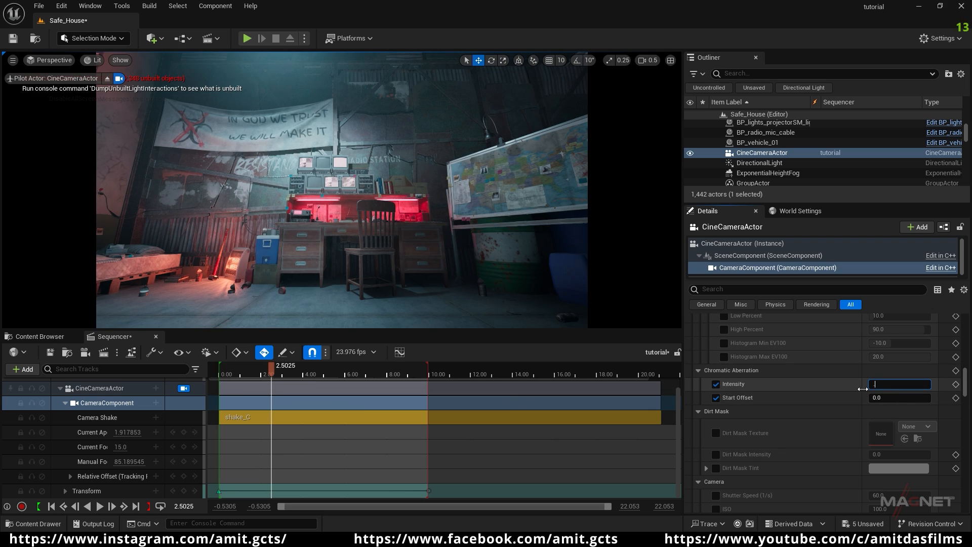
{"action": "type", "text": ".5"}
{"action": "key", "text": "Return"}
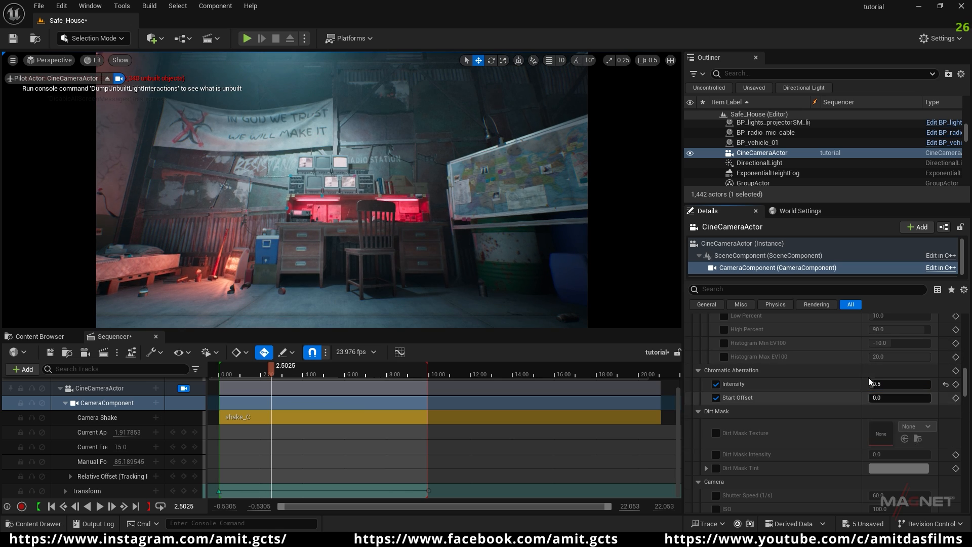
- Preview a much stronger chromatic aberration of about 3.47, then set its Intensity to 0.2
{"action": "left_click_drag", "start_coordinate": [872, 384], "coordinate": [912, 384]}
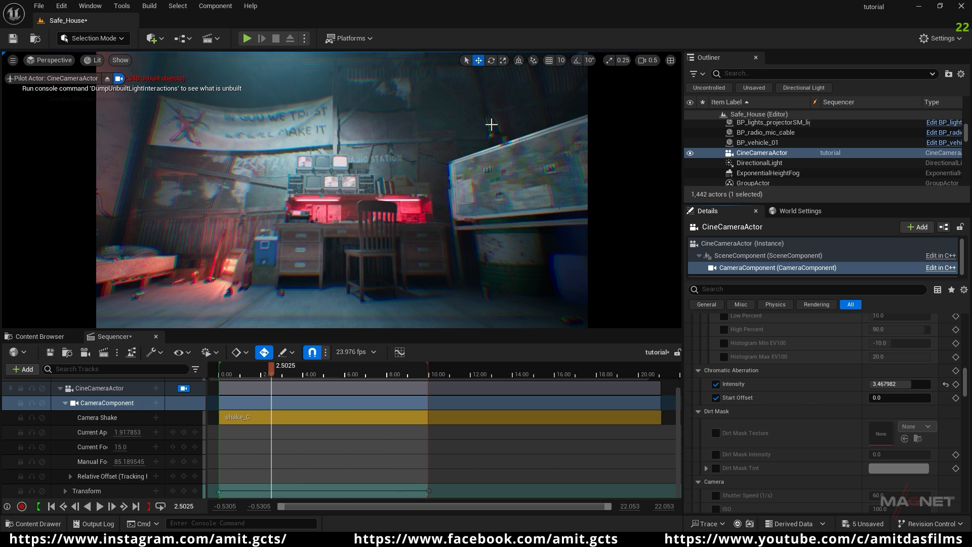
{"action": "left_click", "coordinate": [887, 386]}
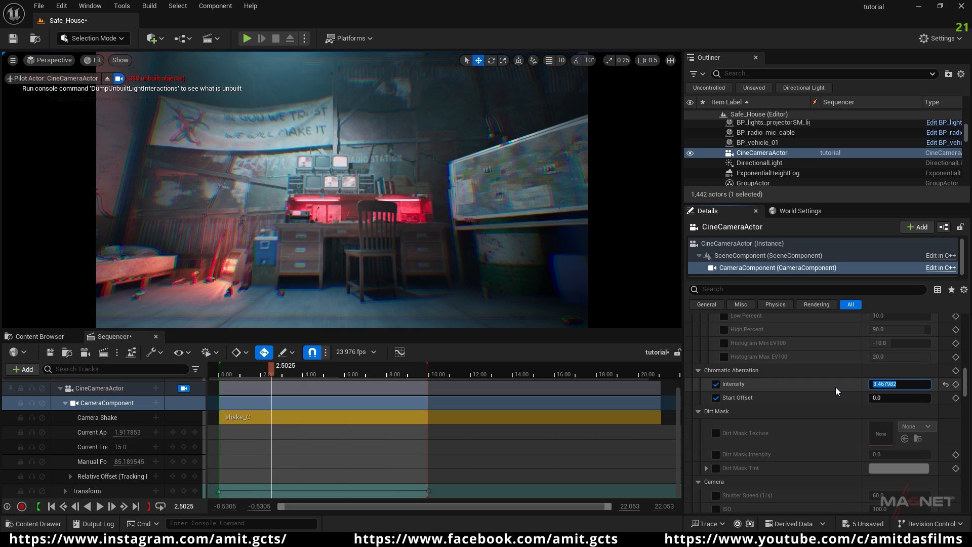
{"action": "type", "text": ".2"}
{"action": "key", "text": "Return"}
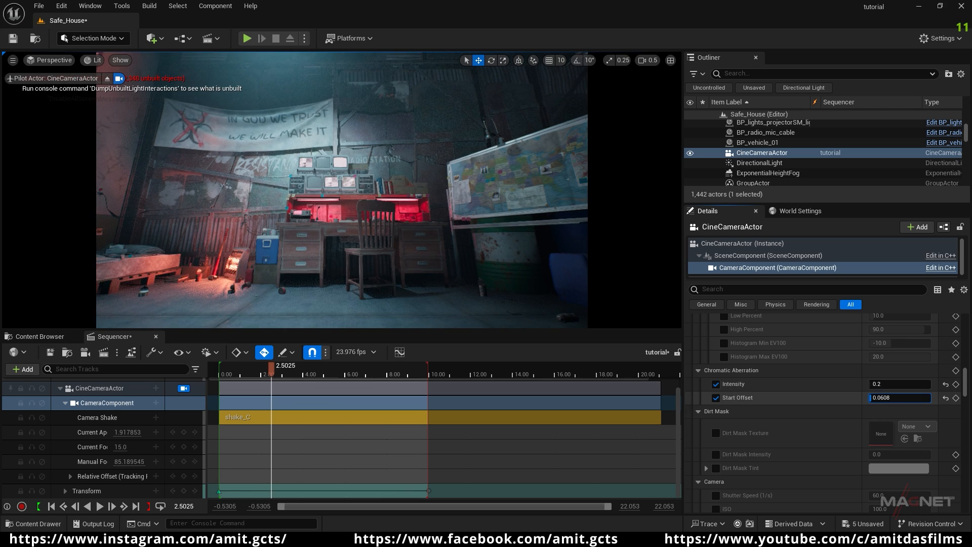
- Test small Start Offset values for the chromatic aberration and set the offset to 0.5
{"action": "left_click_drag", "start_coordinate": [874, 400], "coordinate": [871, 400]}
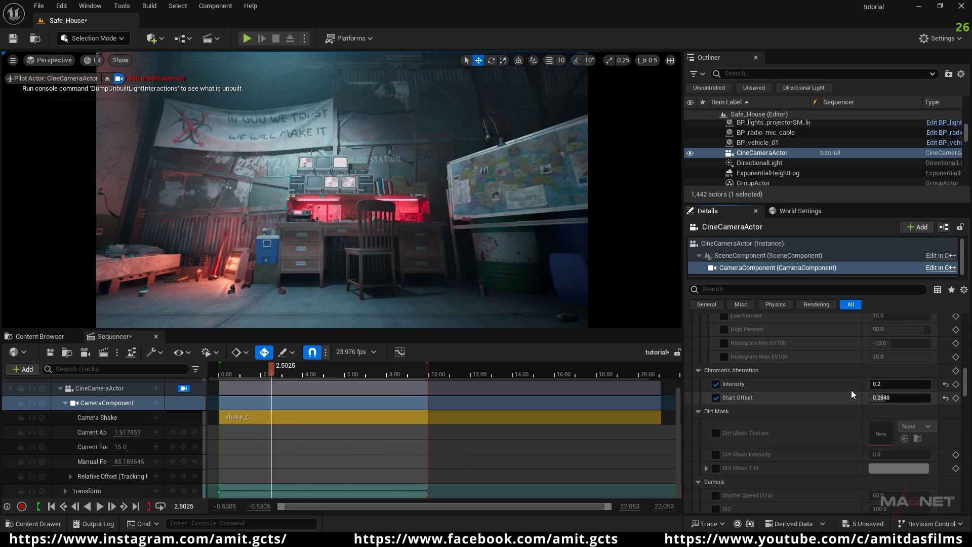
{"action": "left_click", "coordinate": [880, 397]}
{"action": "key", "text": "BackSpace"}
{"action": "type", "text": ".5"}
{"action": "key", "text": "Return"}
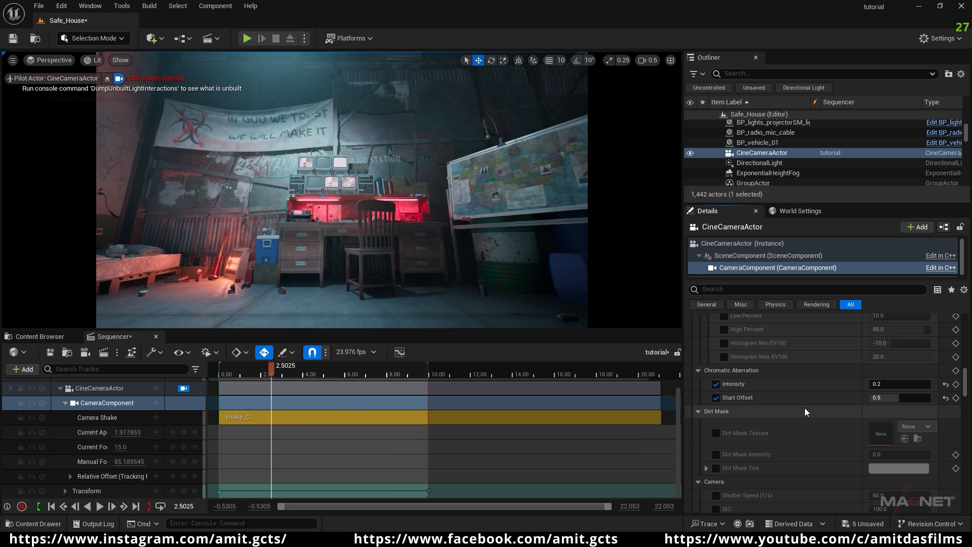
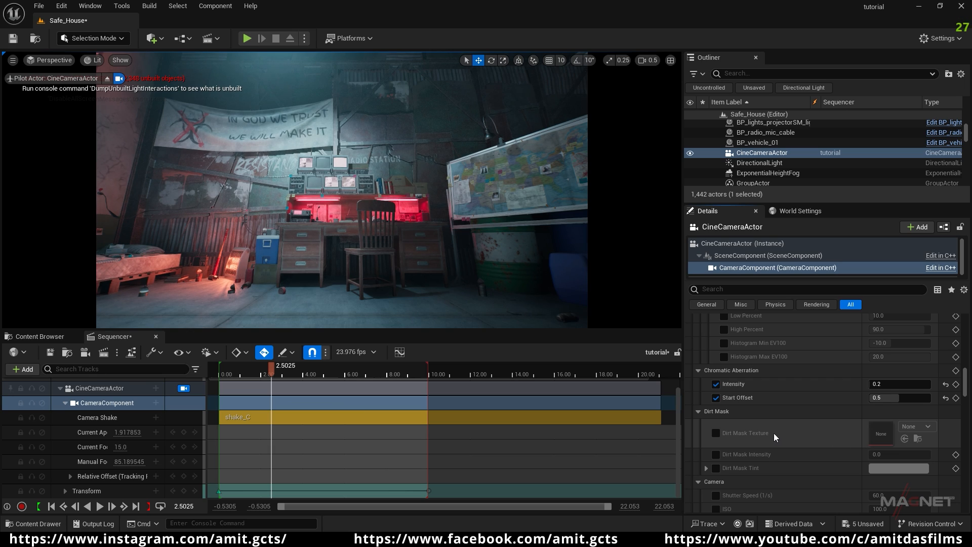
- Import the Dirty image from File Explorer's Optical Flares Textures Glass folder into the project's Content folder
{"action": "key", "text": "alt+Tab"}
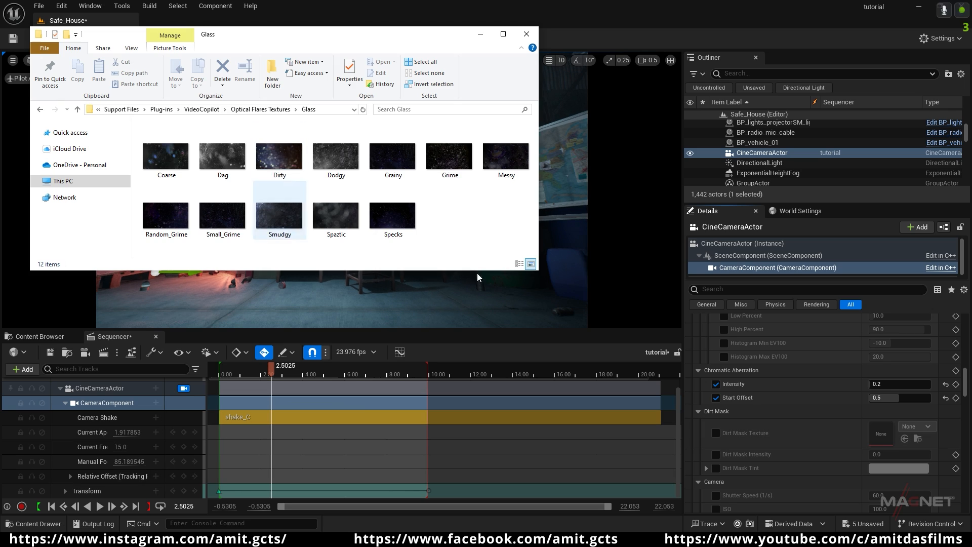
{"action": "left_click", "coordinate": [289, 158]}
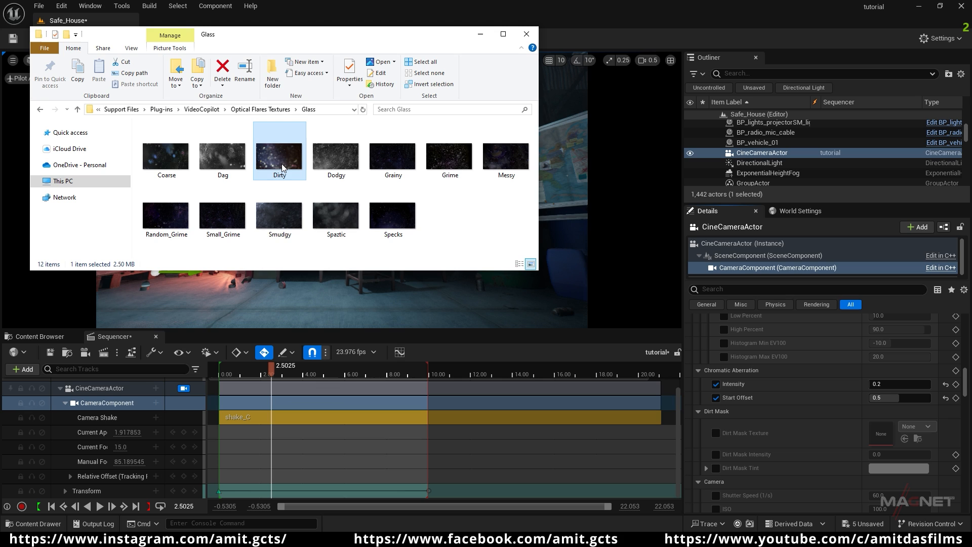
{"action": "left_click", "coordinate": [29, 337]}
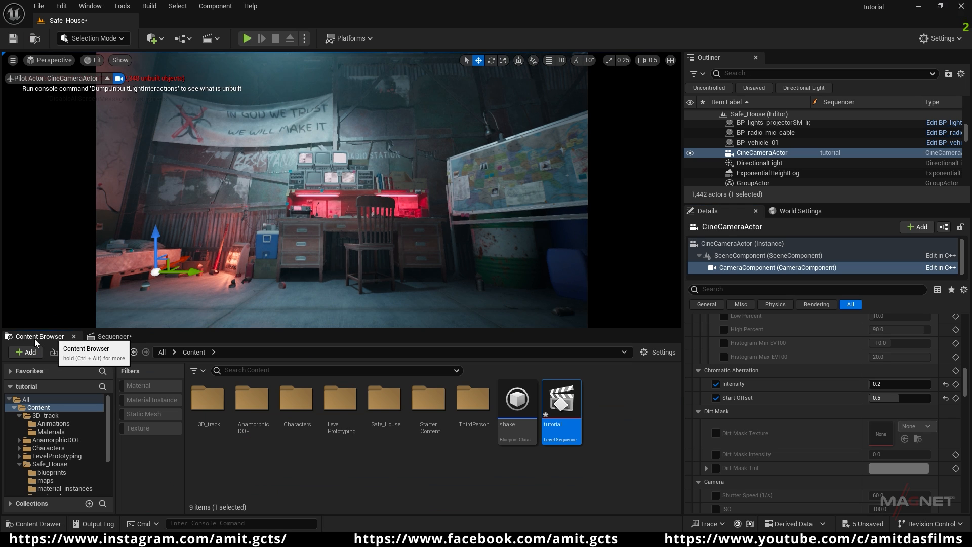
{"action": "key", "text": "alt+Tab"}
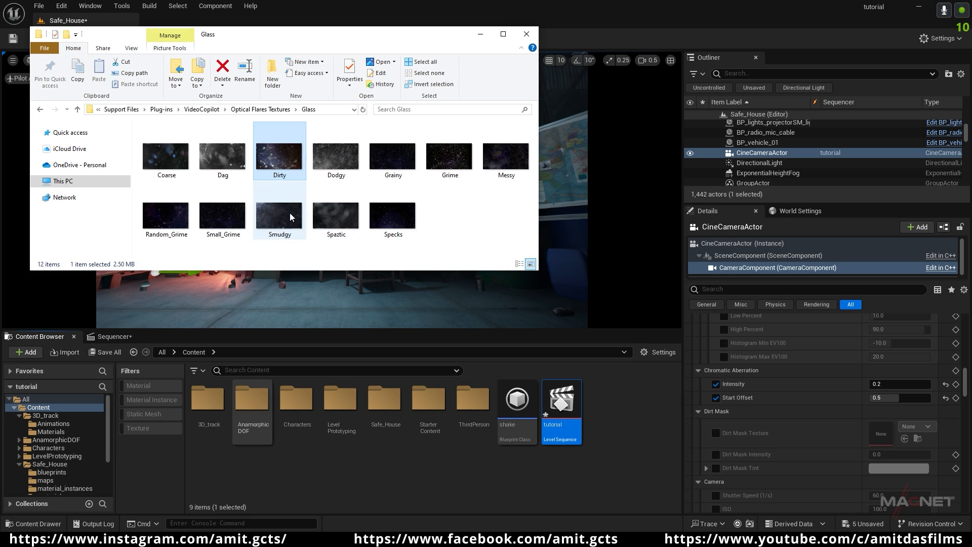
{"action": "left_click_drag", "start_coordinate": [278, 160], "coordinate": [355, 476]}
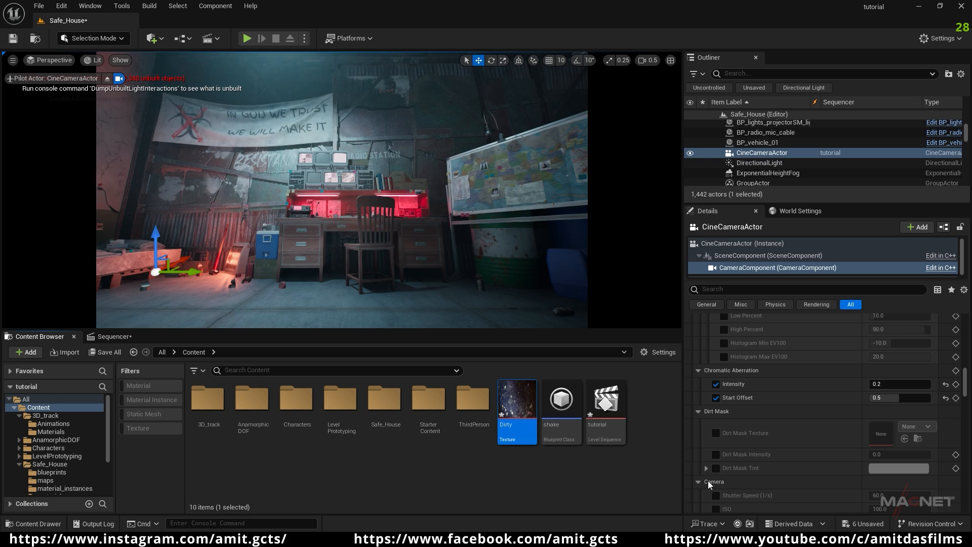
- Assign the Dirty texture as the camera's Dirt Mask Texture, set Dirt Mask Intensity to 5, and return to the sequence
{"action": "left_click", "coordinate": [715, 433]}
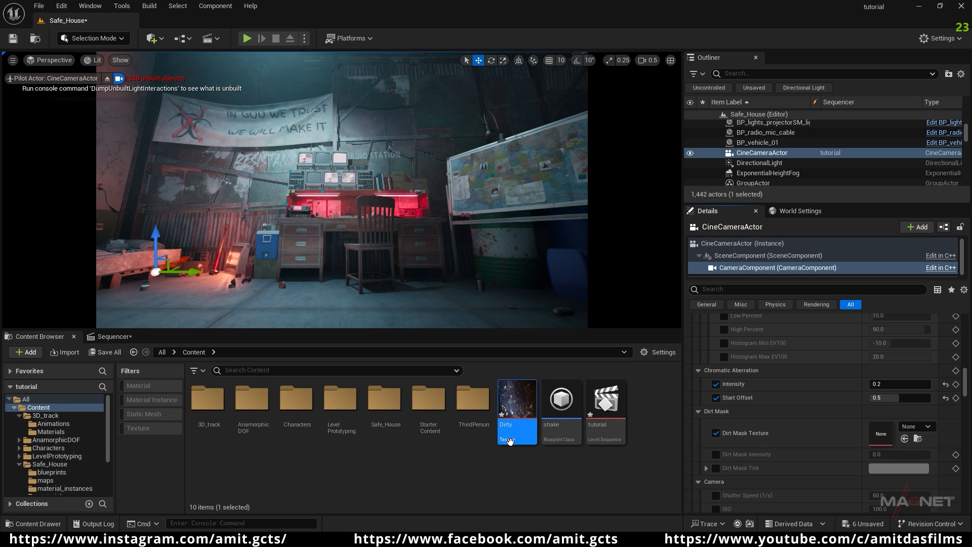
{"action": "left_click_drag", "start_coordinate": [521, 401], "coordinate": [880, 433]}
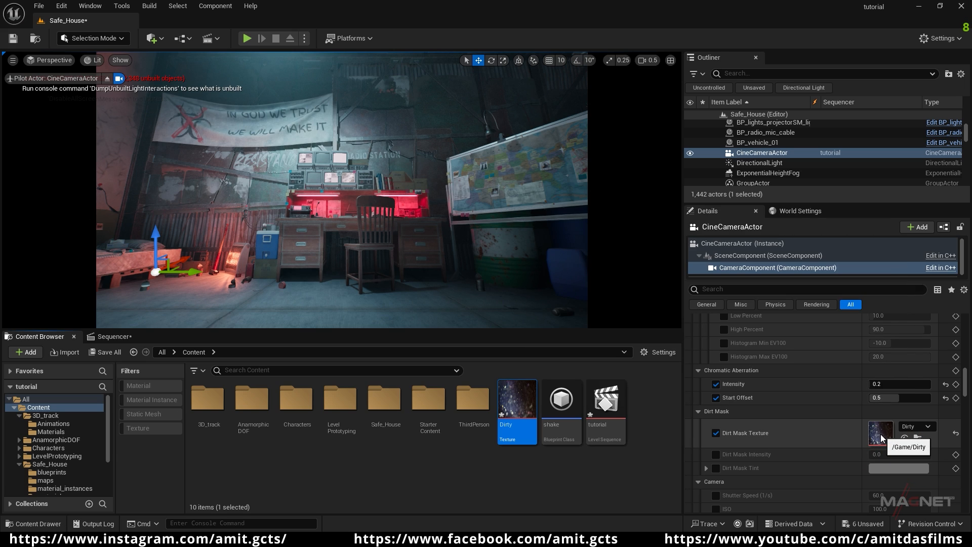
{"action": "left_click", "coordinate": [716, 455]}
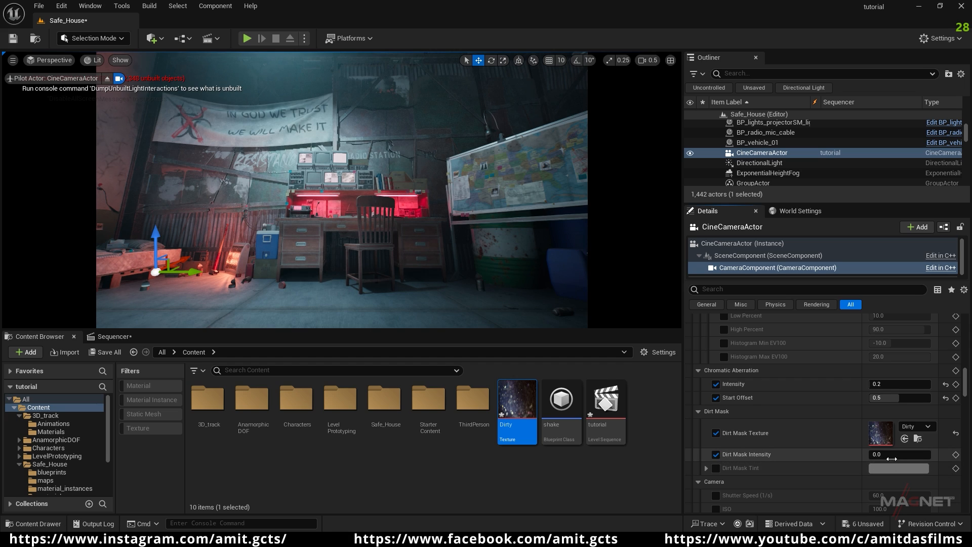
{"action": "left_click", "coordinate": [872, 454]}
{"action": "type", "text": "5"}
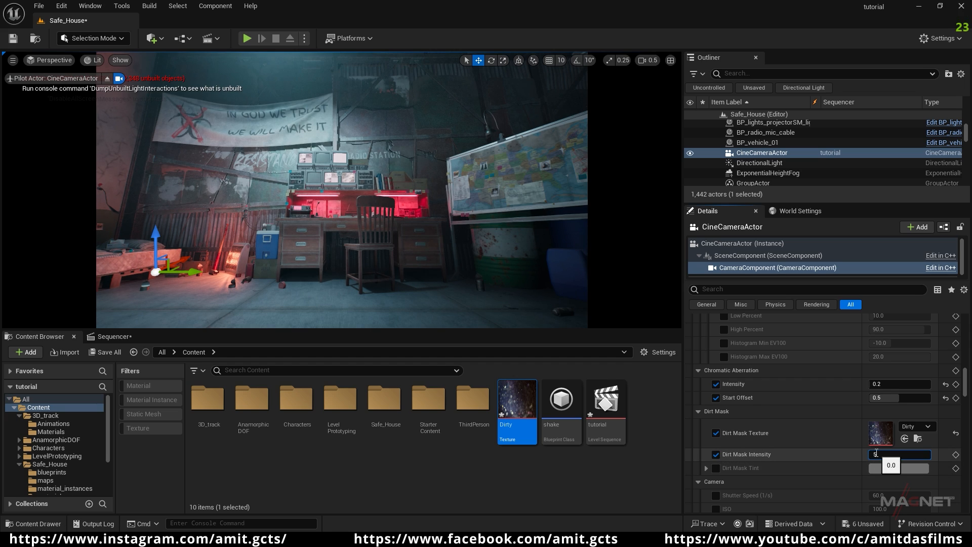
{"action": "key", "text": "Return"}
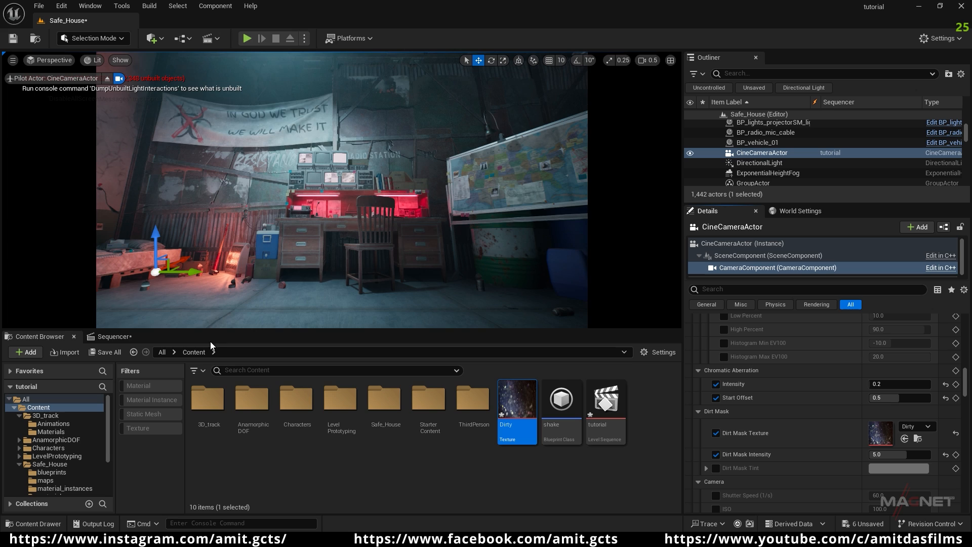
{"action": "left_click", "coordinate": [116, 337]}
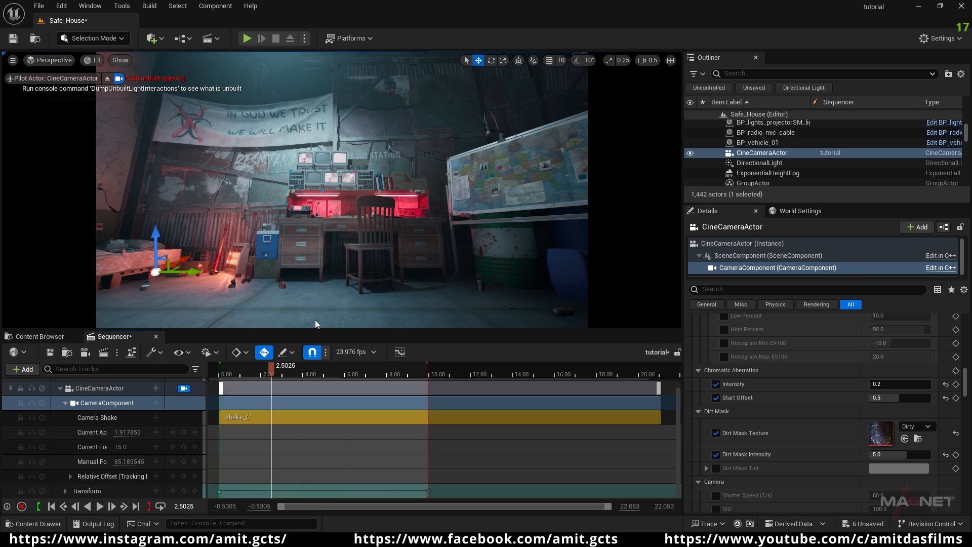
- Set the camera's Dirt Mask Intensity to 20 and reframe the piloted shot to include more of the bed and flag
{"action": "left_click", "coordinate": [894, 455]}
{"action": "type", "text": "20"}
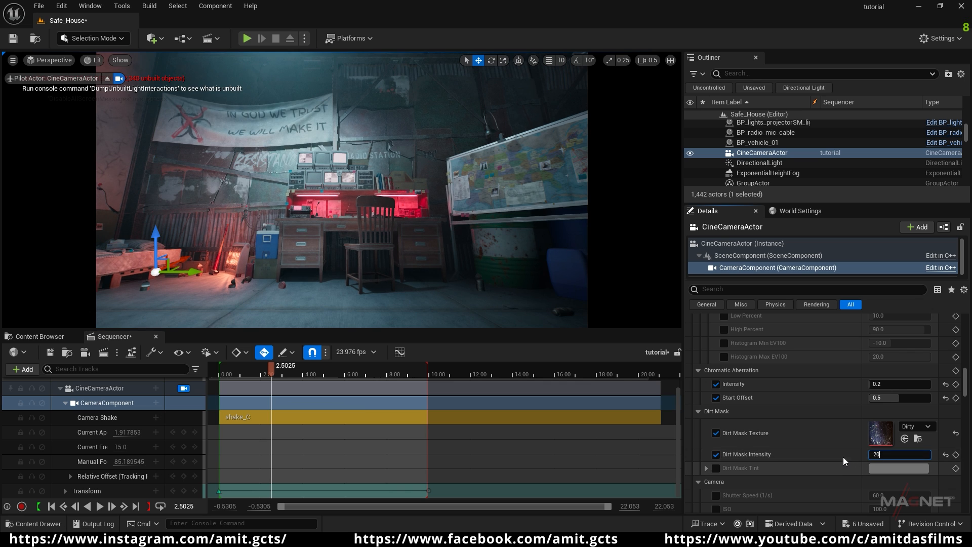
{"action": "key", "text": "Return"}
{"action": "right_click_drag", "start_coordinate": [338, 255], "coordinate": [328, 177]}
{"action": "right_click_drag", "start_coordinate": [217, 178], "coordinate": [370, 211]}
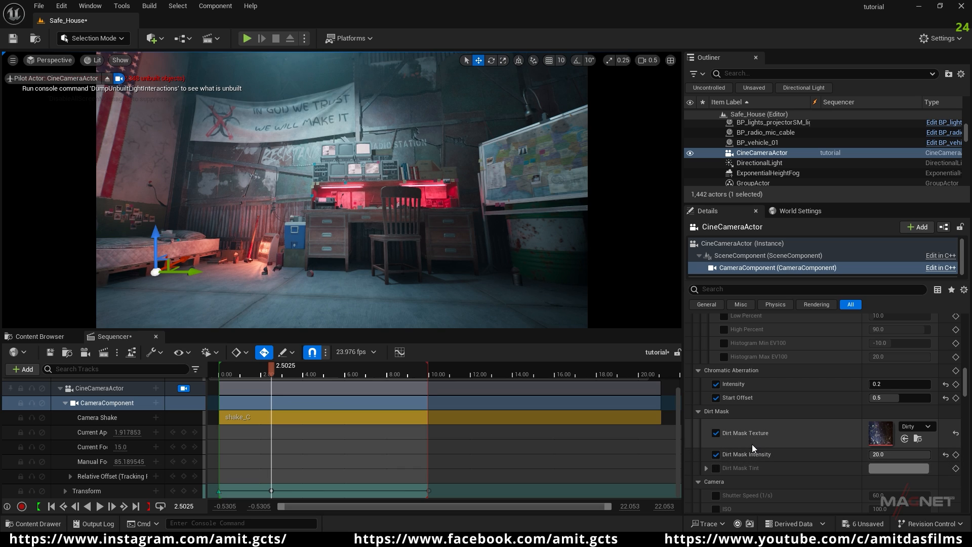
- Override the camera exposure settings with a Shutter Speed of about 379.84 and an ISO of about 225.06
{"action": "scroll", "coordinate": [752, 449], "scroll_direction": "down", "scroll_amount": 5}
{"action": "scroll", "coordinate": [742, 439], "scroll_direction": "down", "scroll_amount": 3}
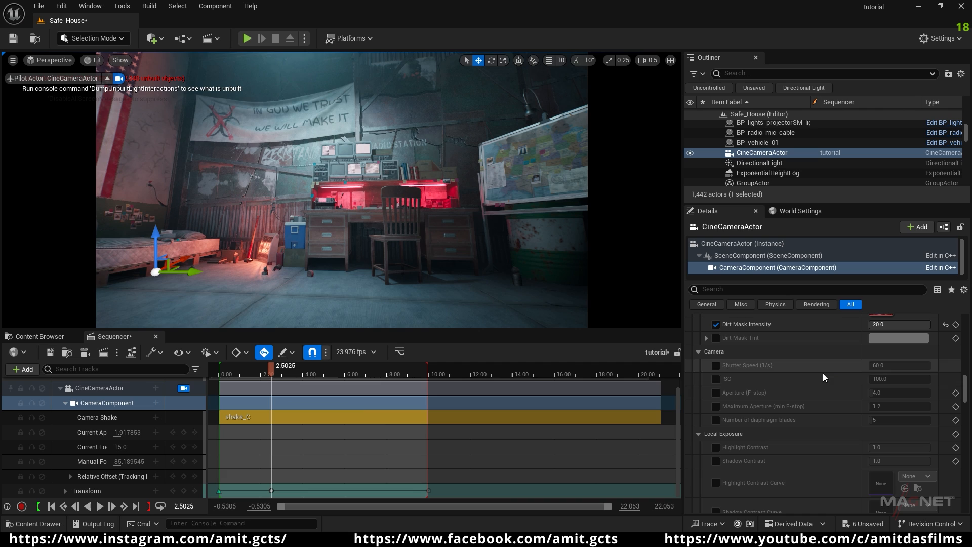
{"action": "left_click", "coordinate": [714, 365]}
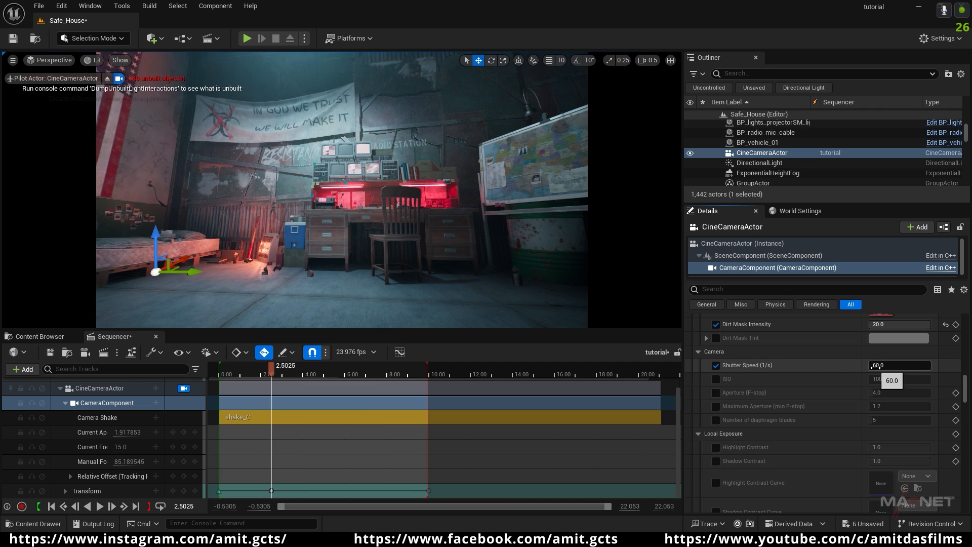
{"action": "mouse_move", "coordinate": [876, 364]}
{"action": "left_mouse_down"}
{"action": "mouse_move", "coordinate": [910, 365]}
{"action": "mouse_move", "coordinate": [881, 365]}
{"action": "left_mouse_up"}
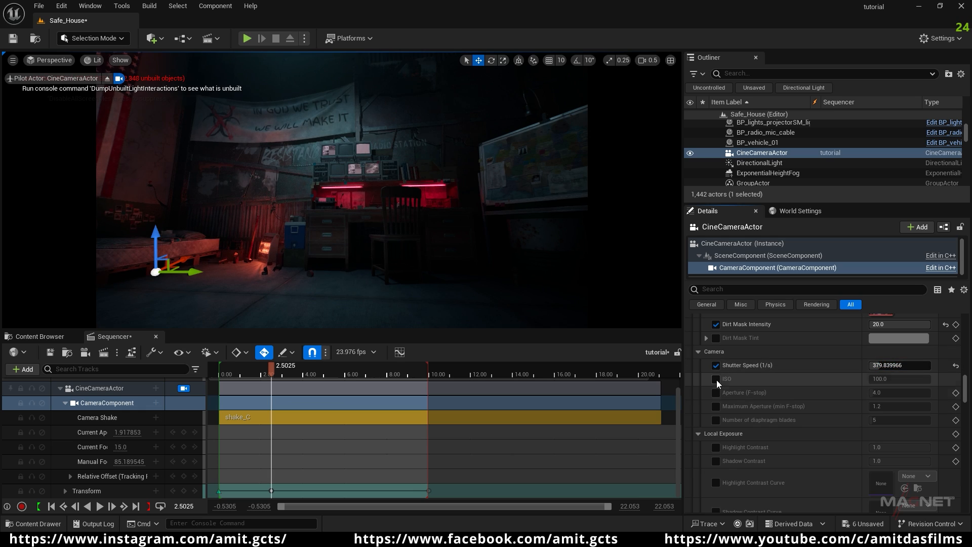
{"action": "left_click", "coordinate": [715, 380]}
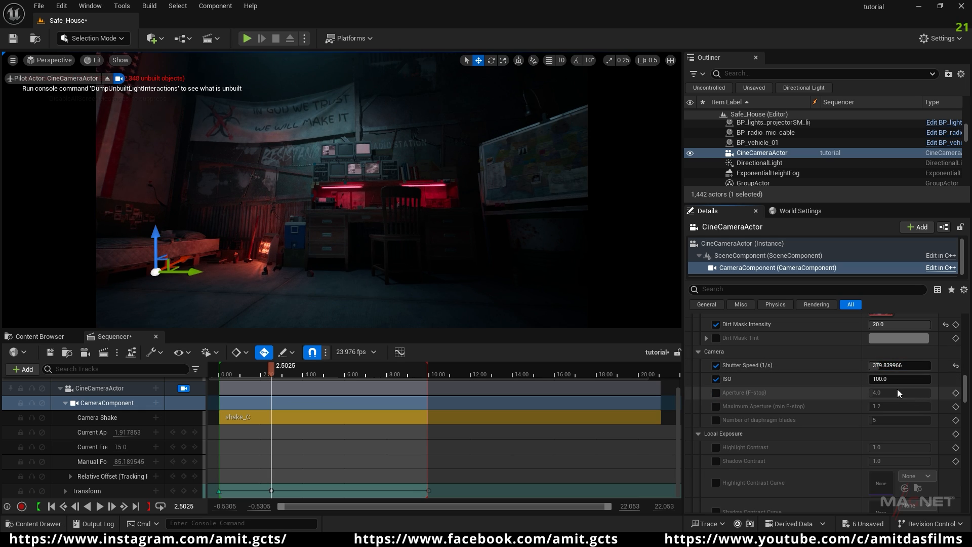
{"action": "mouse_move", "coordinate": [880, 379]}
{"action": "left_mouse_down"}
{"action": "mouse_move", "coordinate": [906, 379]}
{"action": "mouse_move", "coordinate": [896, 379]}
{"action": "left_mouse_up"}
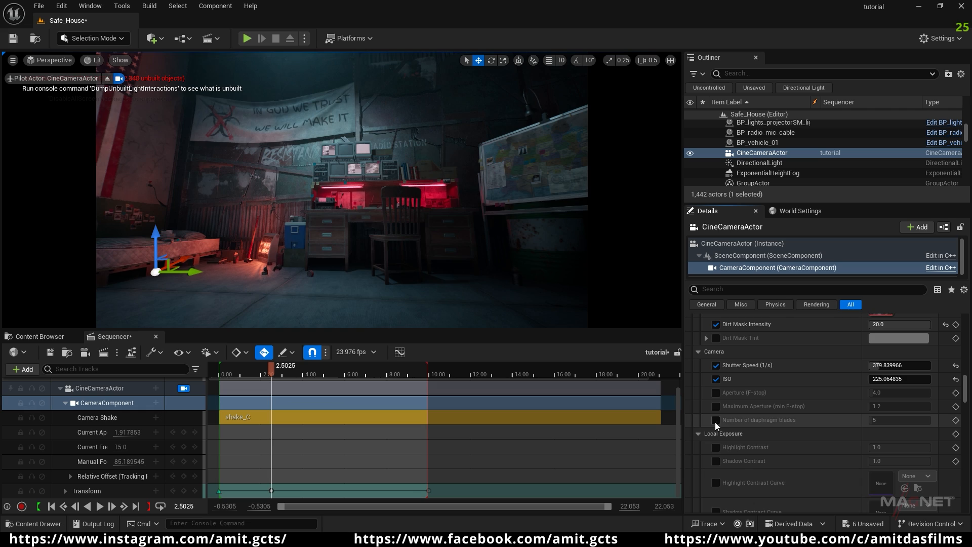
- Enable the Lens Flares Intensity override, raise it to about 13.54, and aim the camera up at the ceiling light
{"action": "scroll", "coordinate": [714, 431], "scroll_direction": "down", "scroll_amount": 3}
{"action": "scroll", "coordinate": [728, 423], "scroll_direction": "down", "scroll_amount": 6}
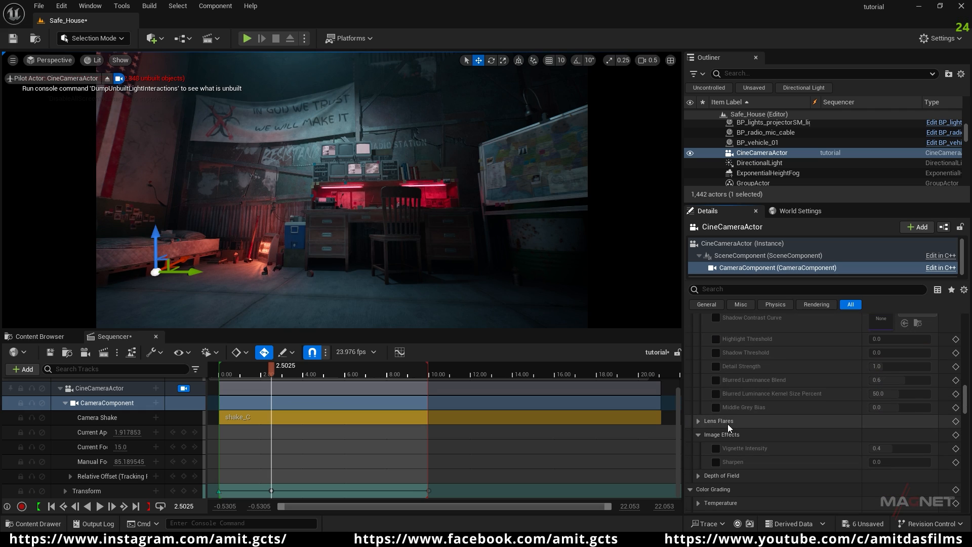
{"action": "left_click", "coordinate": [699, 421]}
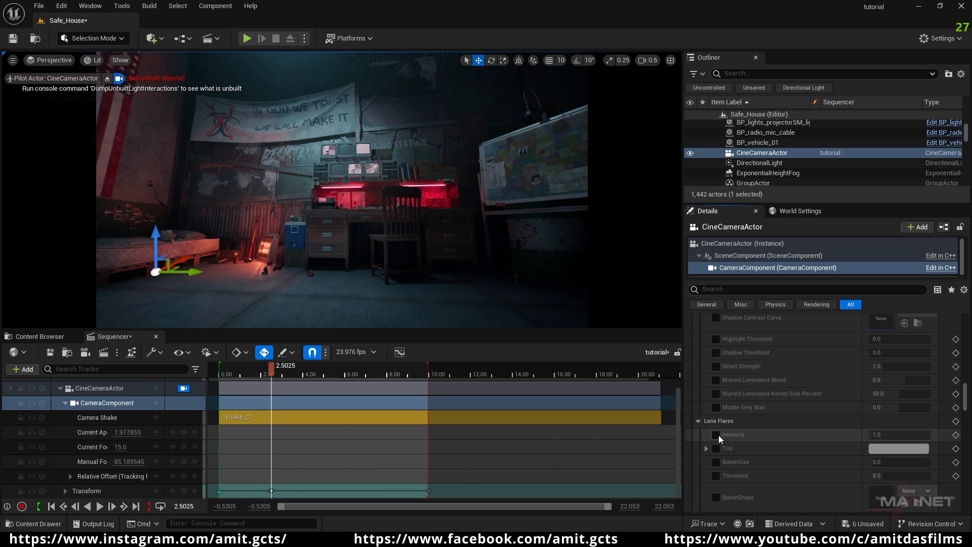
{"action": "left_click", "coordinate": [717, 435]}
{"action": "left_click_drag", "start_coordinate": [876, 437], "coordinate": [920, 437]}
{"action": "mouse_move", "coordinate": [326, 206]}
{"action": "right_mouse_down"}
{"action": "mouse_move", "coordinate": [313, 170]}
{"action": "mouse_move", "coordinate": [330, 151]}
{"action": "mouse_move", "coordinate": [326, 205]}
{"action": "right_mouse_up"}
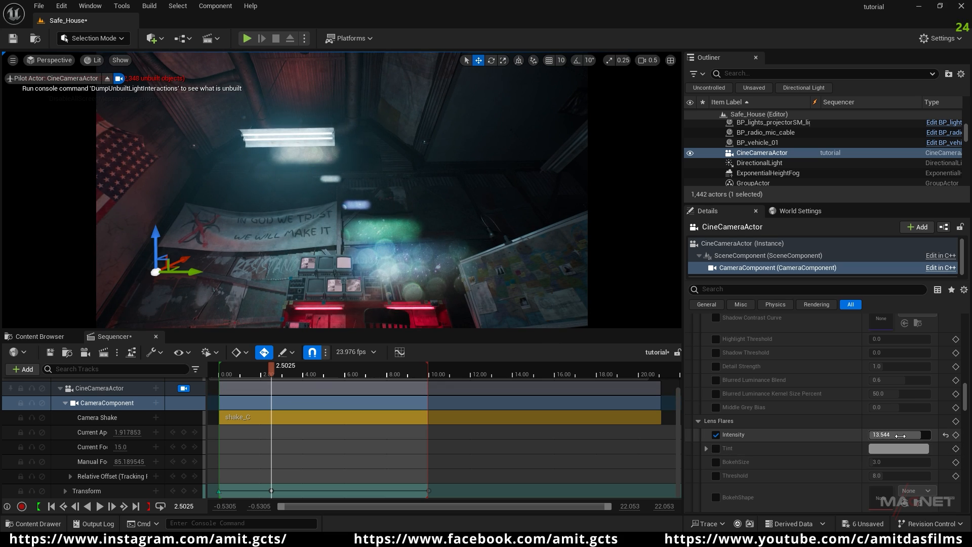
- Set the Lens Flares Intensity to 0.2 and tilt the camera back down towards the desk
{"action": "left_click", "coordinate": [891, 434]}
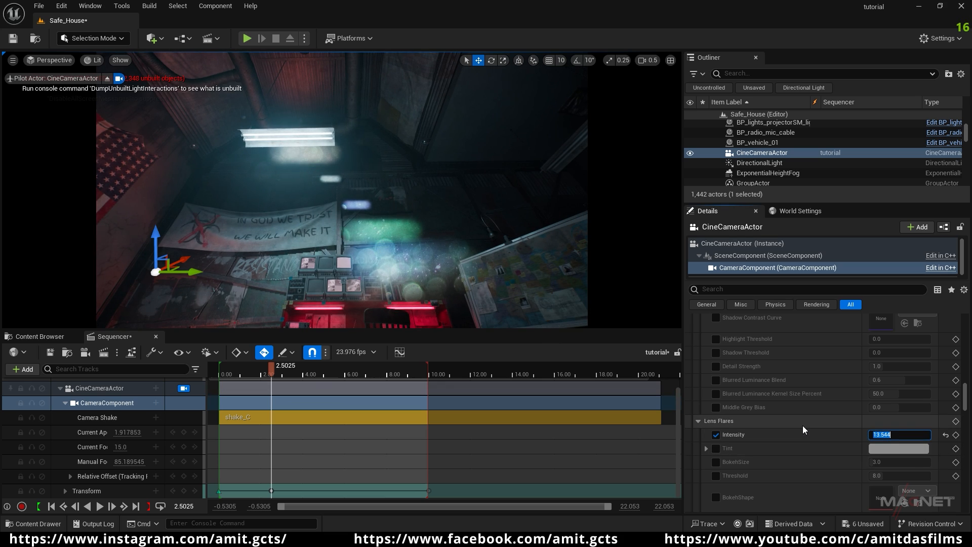
{"action": "type", "text": ".2"}
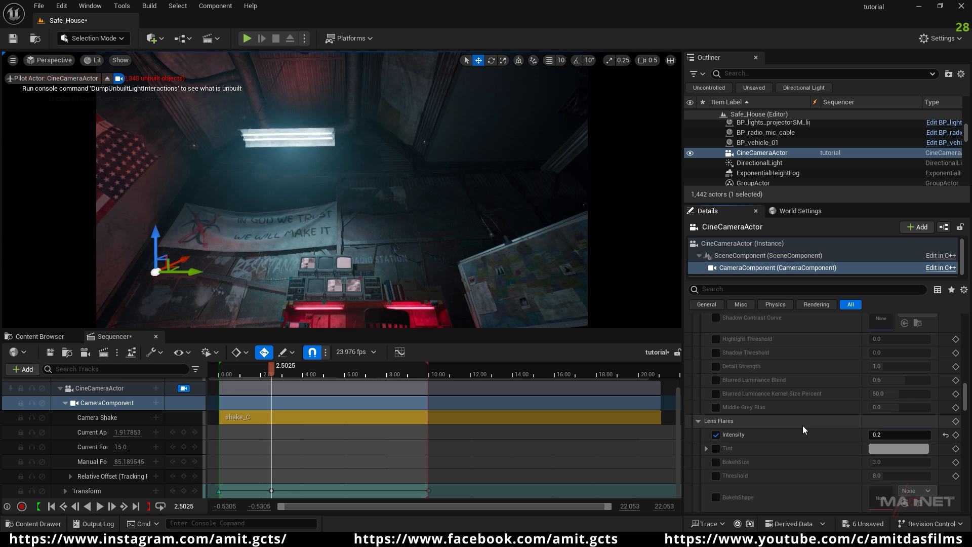
{"action": "key", "text": "Return"}
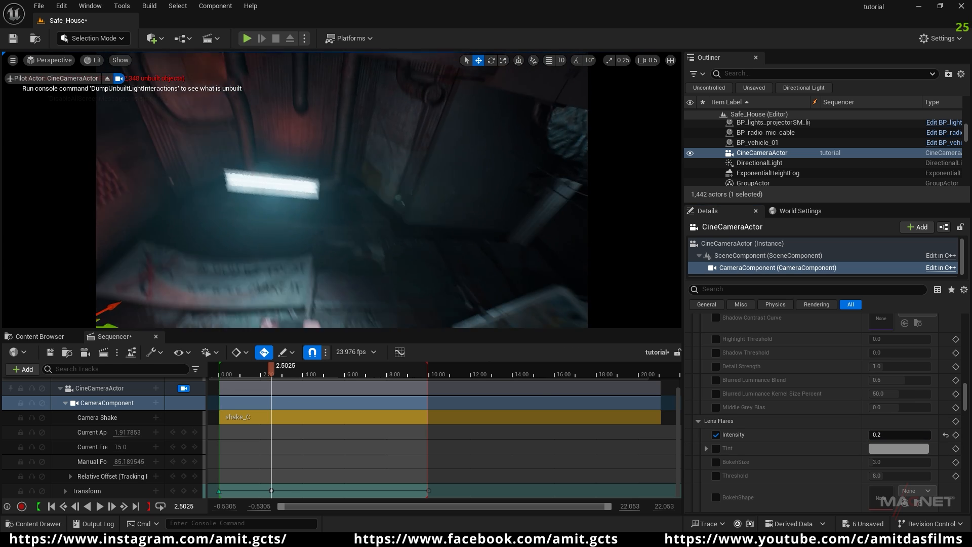
{"action": "right_click_drag", "start_coordinate": [481, 283], "coordinate": [503, 323]}
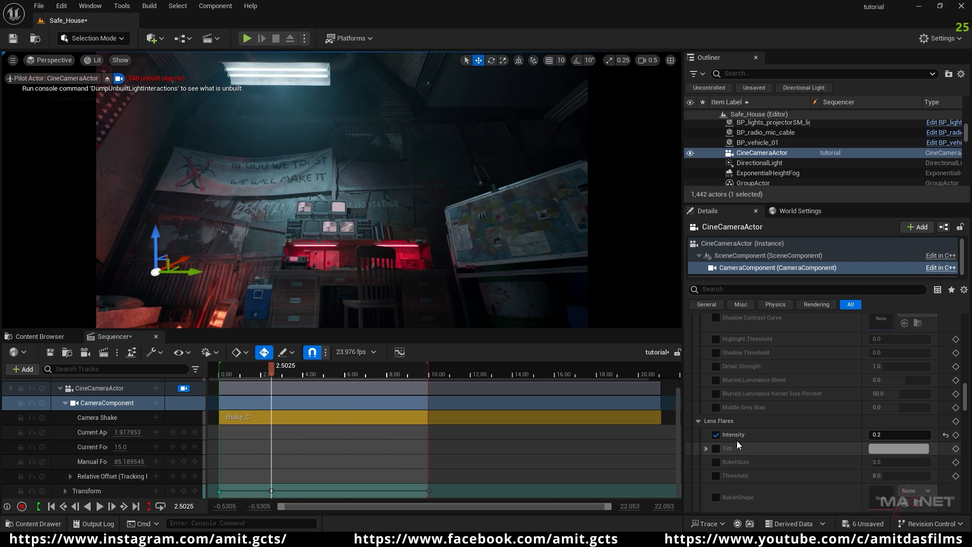
- Enable the Vignette Intensity override under Image Effects and set it to 0.3952
{"action": "scroll", "coordinate": [731, 425], "scroll_direction": "down", "scroll_amount": 5}
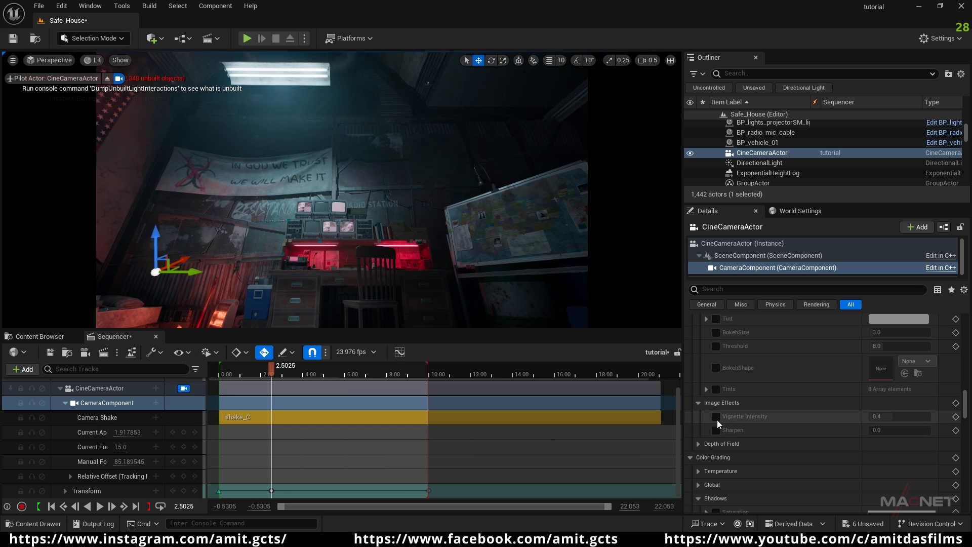
{"action": "left_click", "coordinate": [716, 416]}
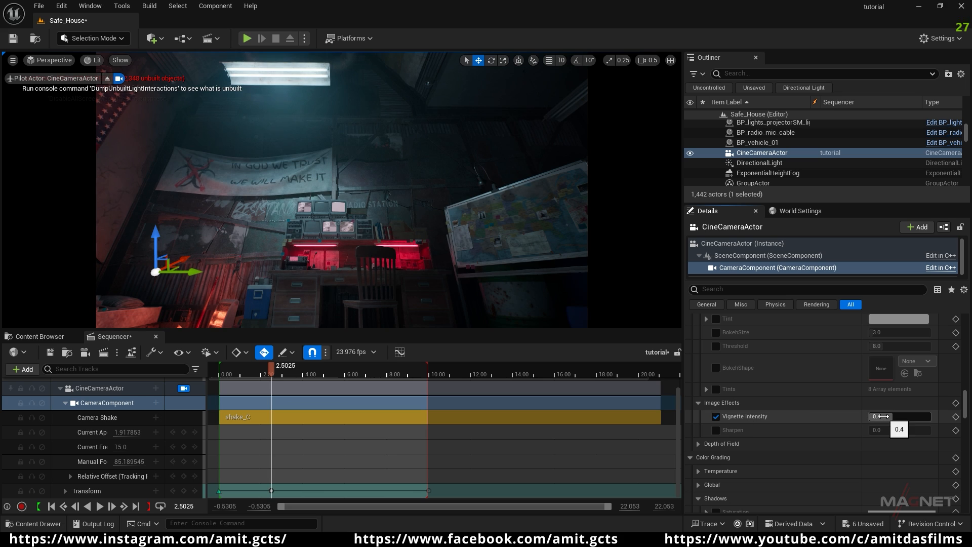
{"action": "left_click_drag", "start_coordinate": [884, 416], "coordinate": [888, 416]}
{"action": "left_click", "coordinate": [887, 416]}
{"action": "type", "text": "0.3952"}
{"action": "key", "text": "Return"}
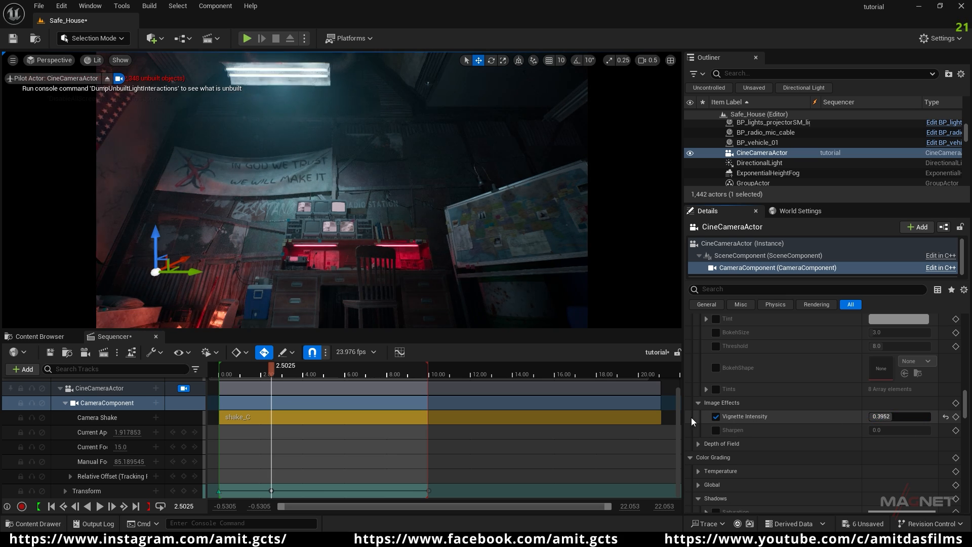
- Enable the Sharpen override, preview a strong value of about 1.2, then reset it and set Sharpen to 0.1
{"action": "left_click", "coordinate": [715, 430]}
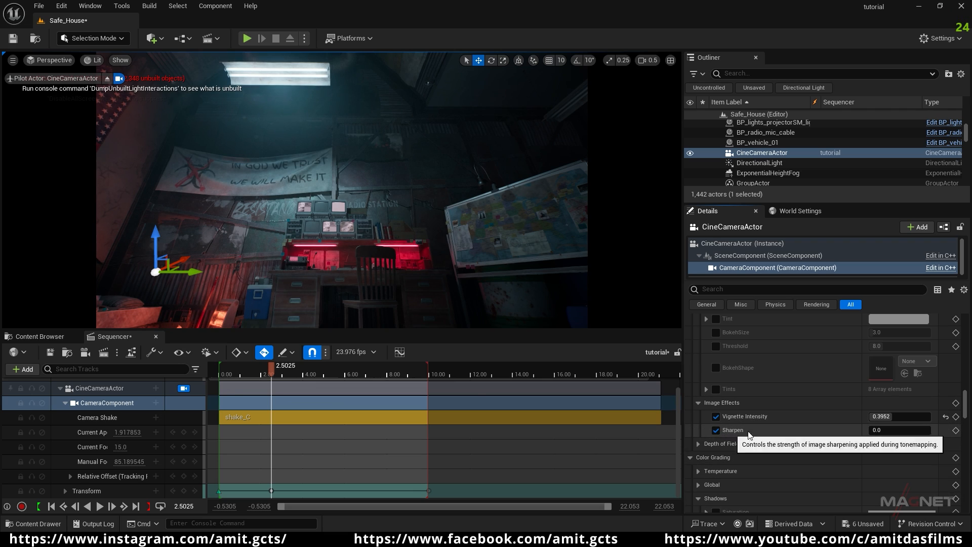
{"action": "left_click_drag", "start_coordinate": [878, 430], "coordinate": [493, 292]}
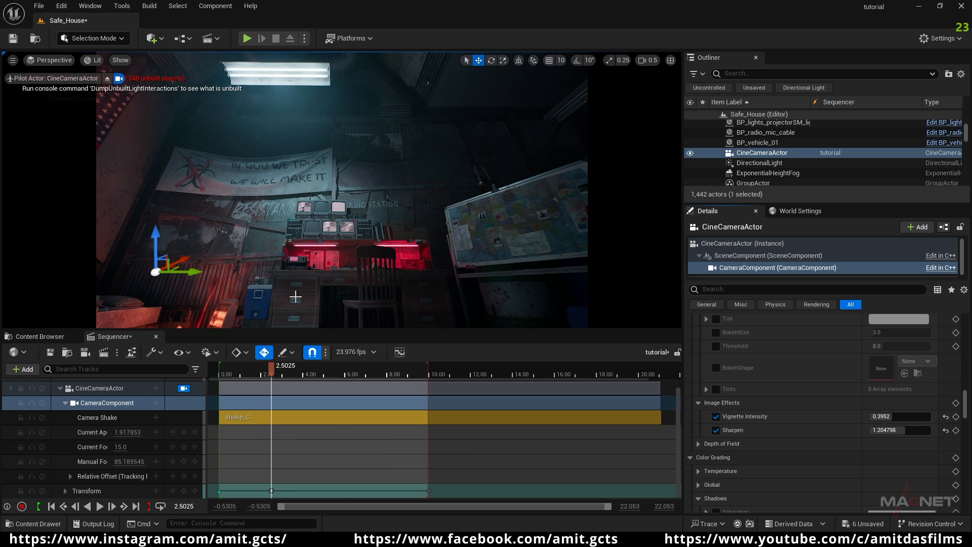
{"action": "left_click", "coordinate": [945, 431]}
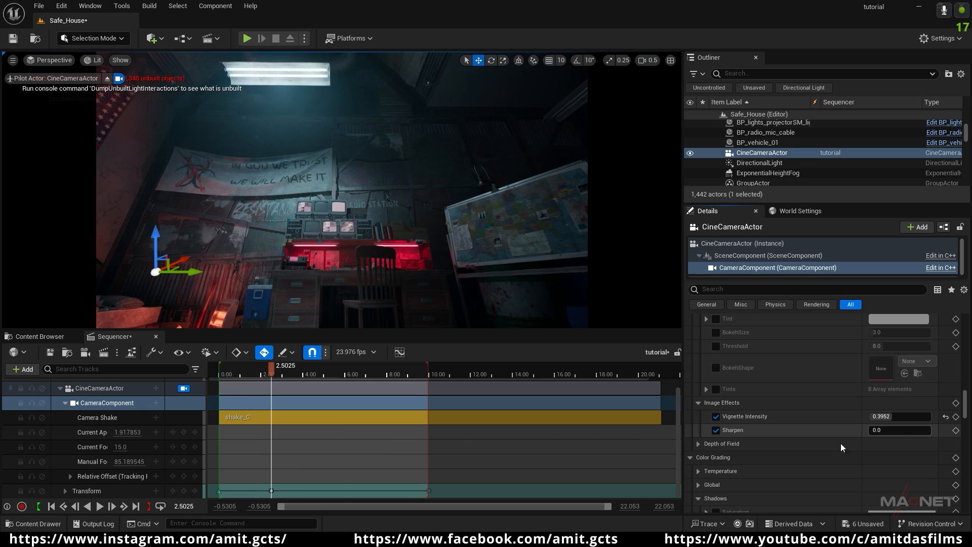
{"action": "left_click", "coordinate": [889, 431]}
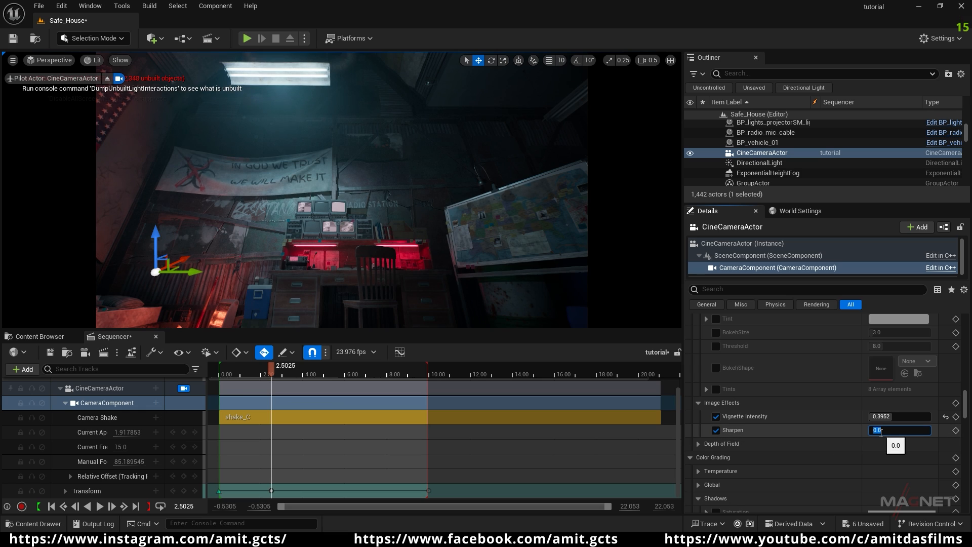
{"action": "type", "text": ".1"}
{"action": "key", "text": "Return"}
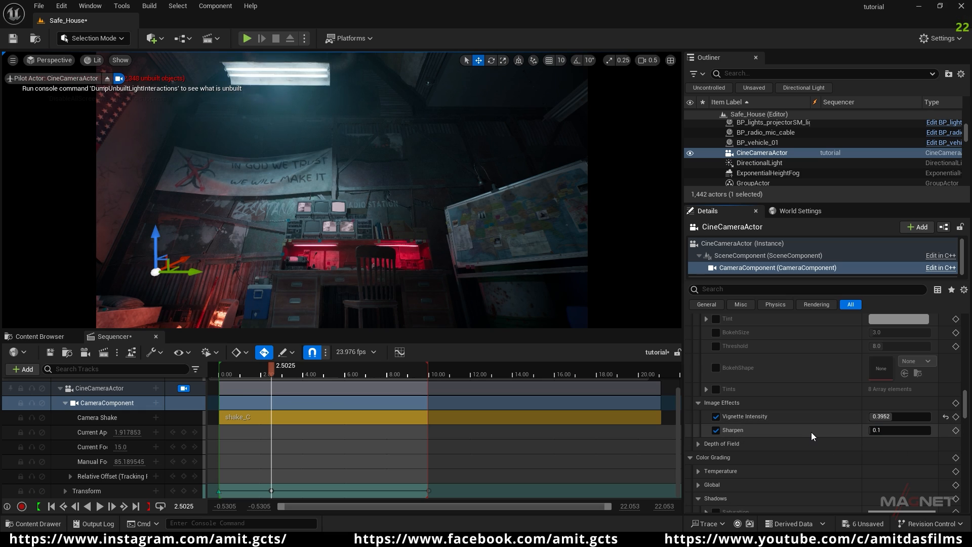
- Enable the camera's Global Illumination Method override with Lumen as the method
{"action": "scroll", "coordinate": [811, 432], "scroll_direction": "down", "scroll_amount": 8}
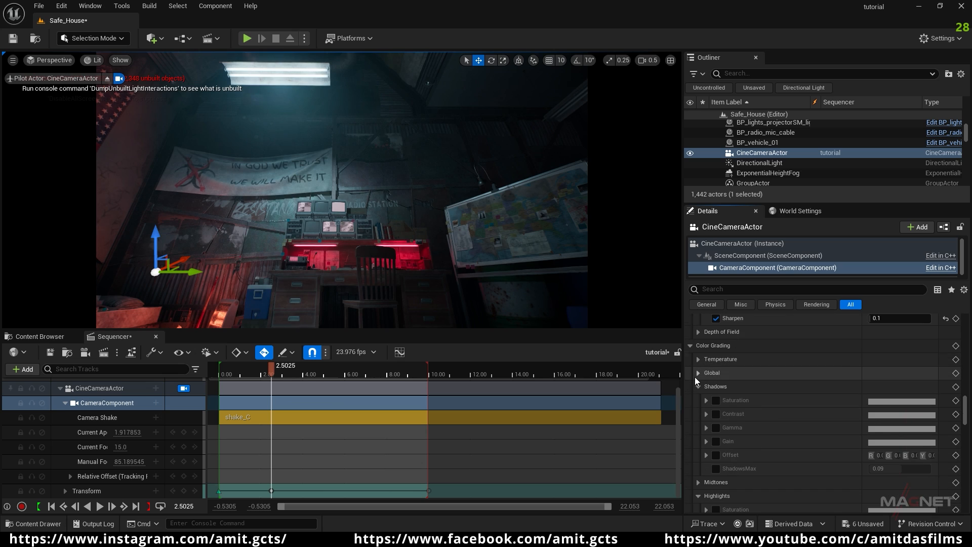
{"action": "scroll", "coordinate": [694, 377], "scroll_direction": "down", "scroll_amount": 10}
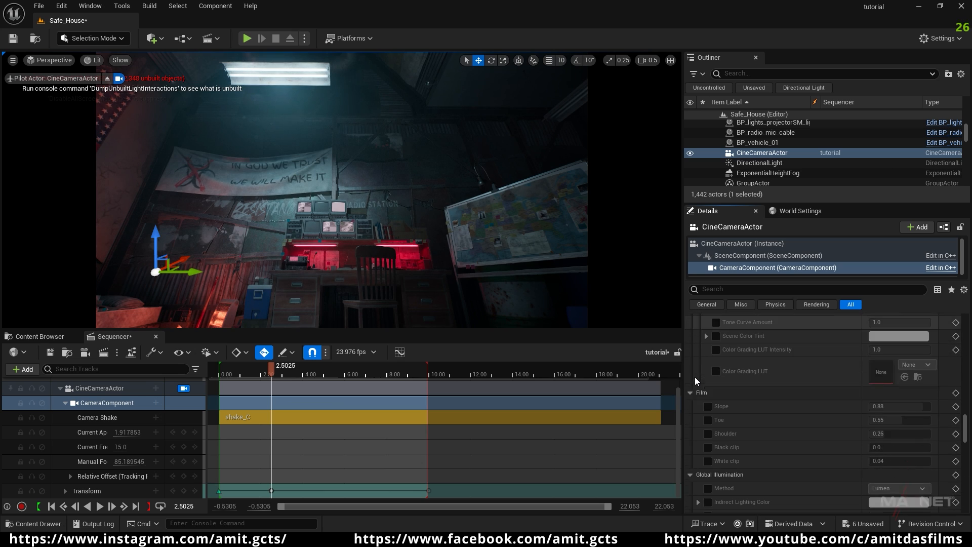
{"action": "scroll", "coordinate": [695, 377], "scroll_direction": "down", "scroll_amount": 1}
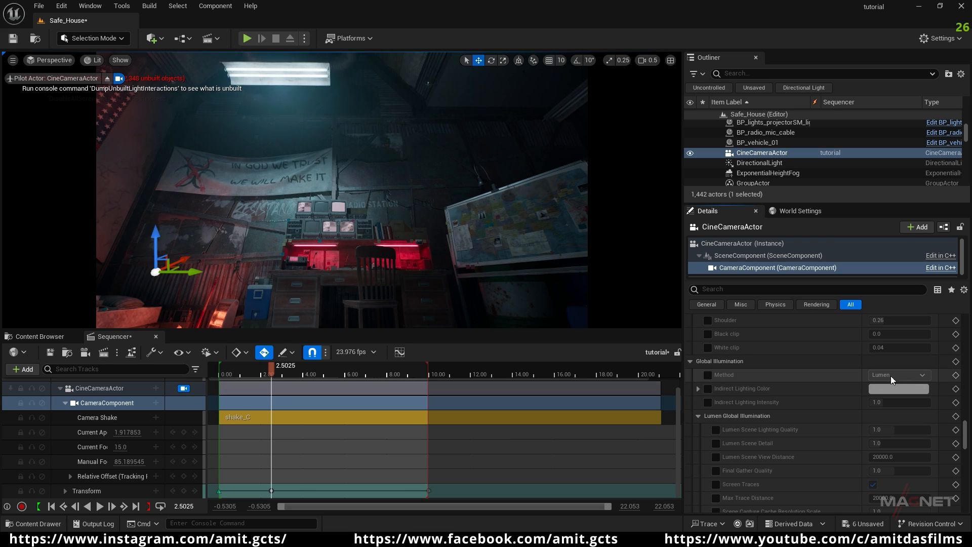
{"action": "left_click", "coordinate": [707, 374]}
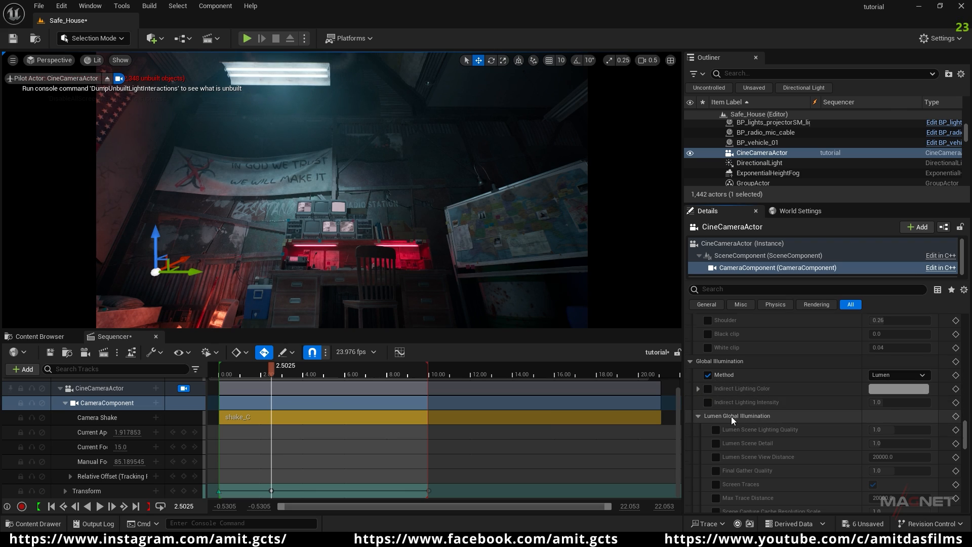
- Override the Lumen Global Illumination quality with Lumen Scene Lighting Quality 5 and Final Gather Quality 10
{"action": "scroll", "coordinate": [740, 405], "scroll_direction": "down", "scroll_amount": 2}
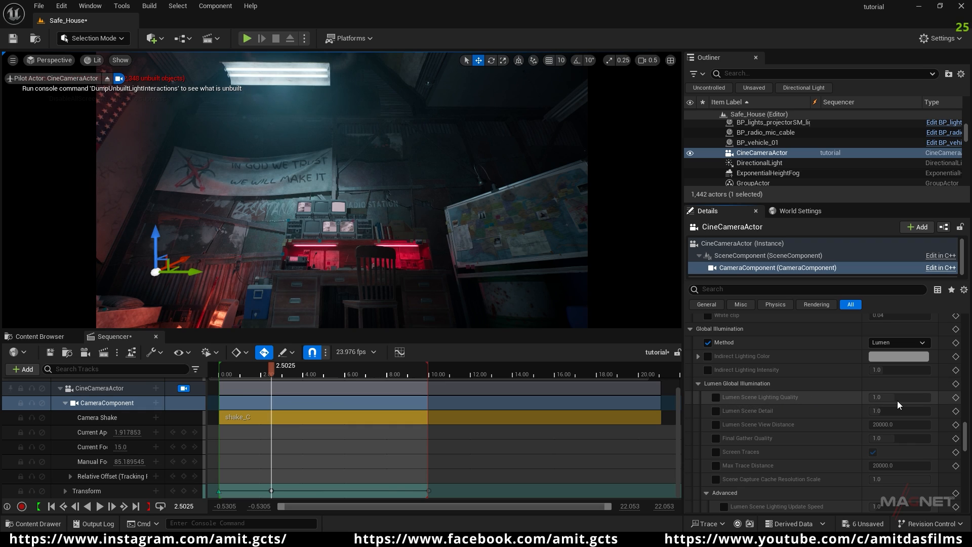
{"action": "left_click", "coordinate": [716, 398]}
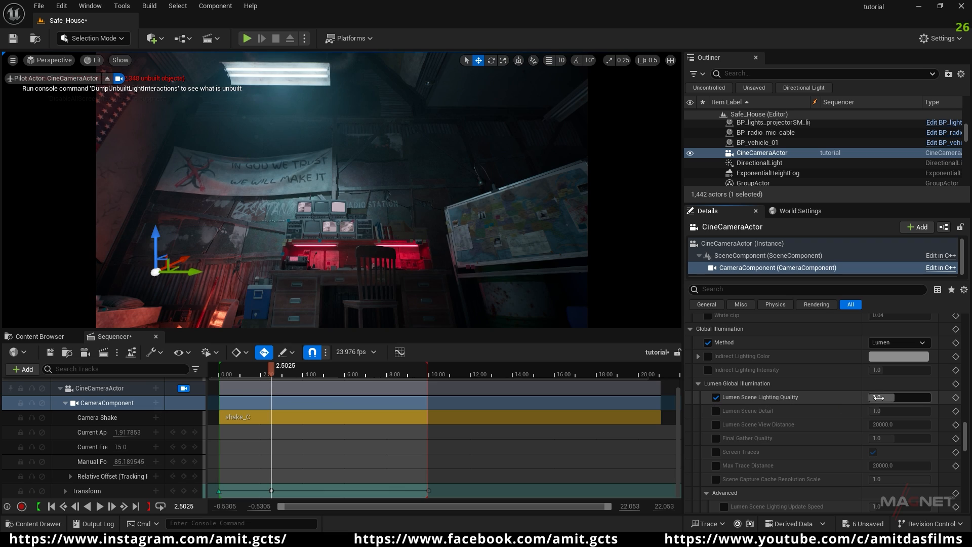
{"action": "left_click", "coordinate": [875, 397]}
{"action": "key", "text": "Return"}
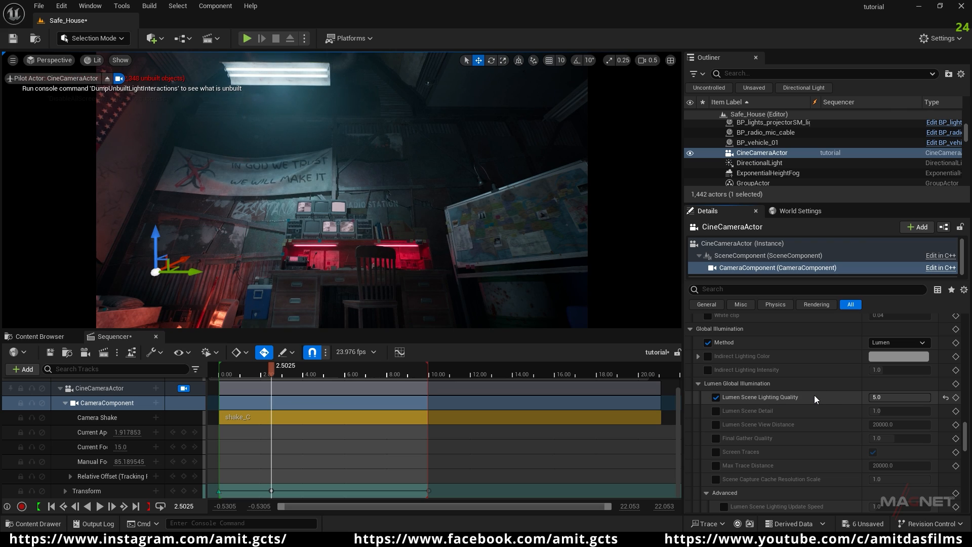
{"action": "left_click", "coordinate": [716, 439]}
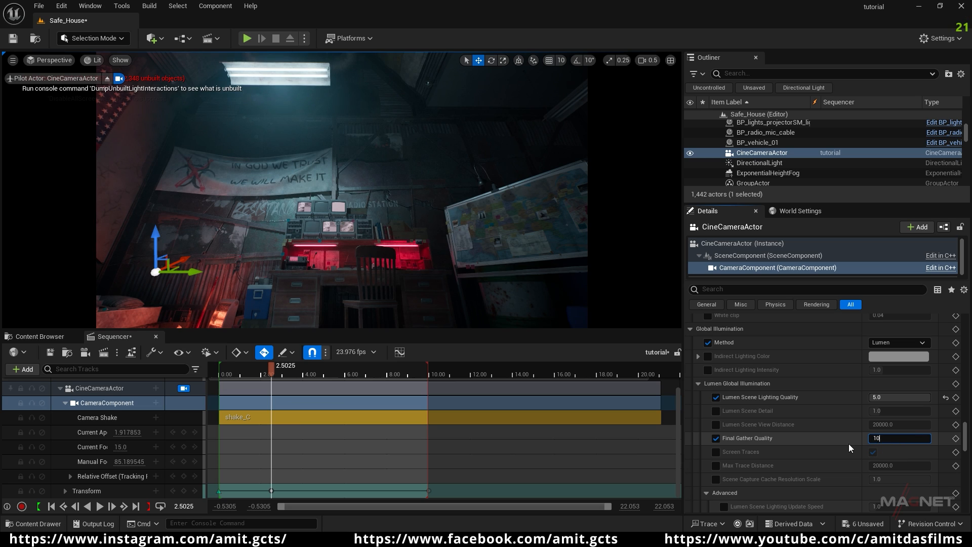
{"action": "type", "text": "10"}
{"action": "key", "text": "Return"}
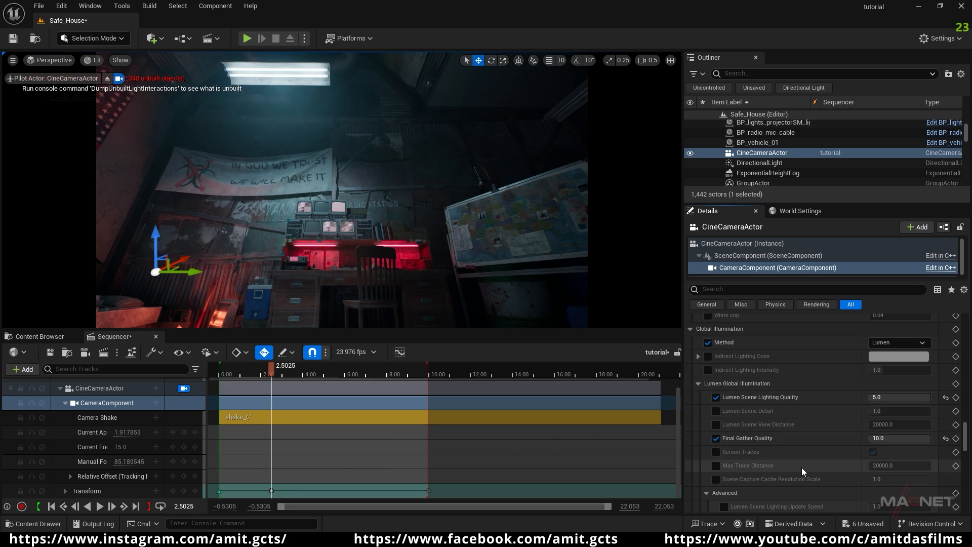
- Enable the Lumen Reflections Quality override and set it to 10
{"action": "scroll", "coordinate": [749, 435], "scroll_direction": "down", "scroll_amount": 6}
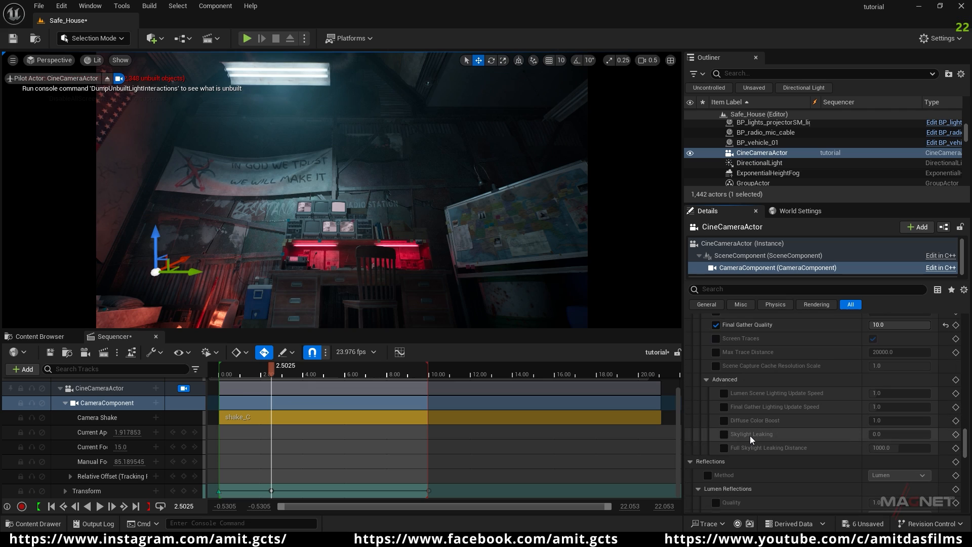
{"action": "scroll", "coordinate": [749, 435], "scroll_direction": "down", "scroll_amount": 1}
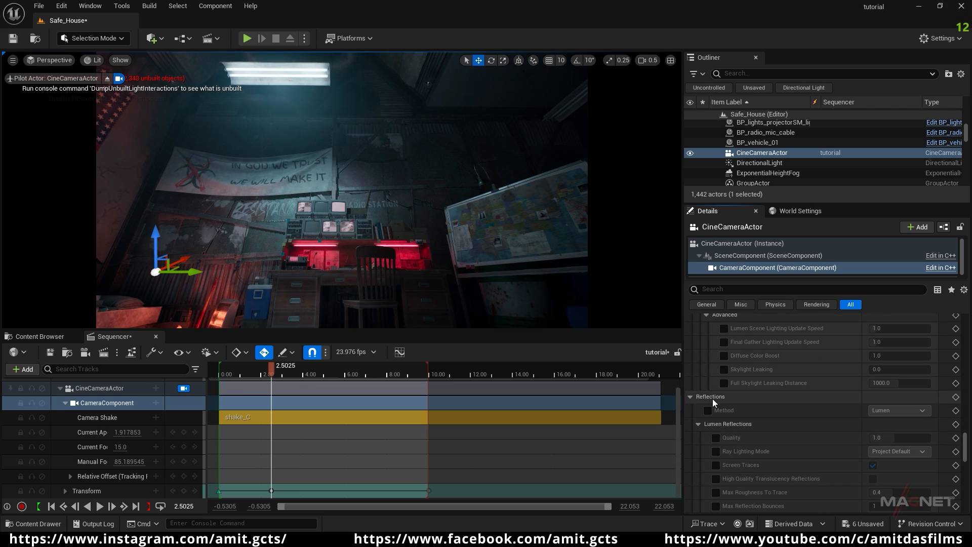
{"action": "scroll", "coordinate": [713, 399], "scroll_direction": "down", "scroll_amount": 1}
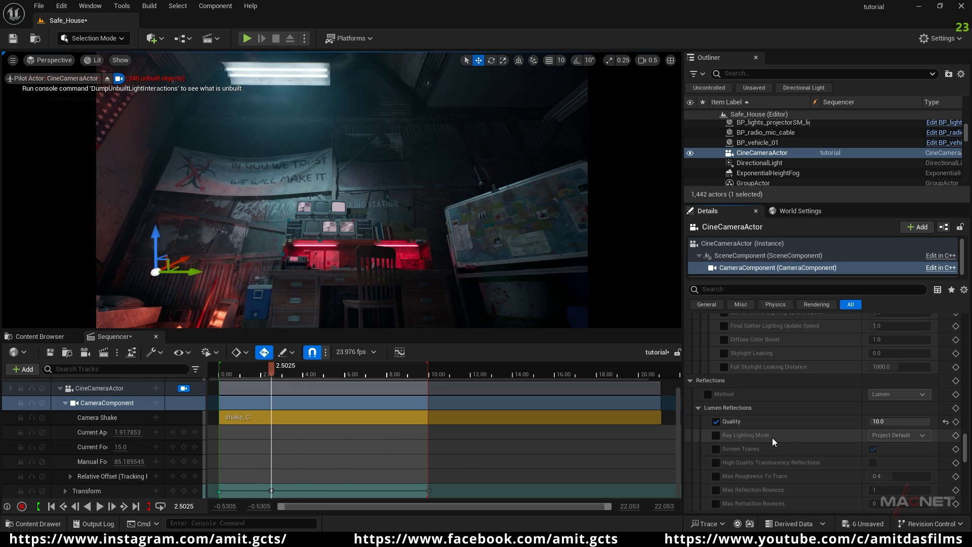
{"action": "scroll", "coordinate": [759, 436], "scroll_direction": "down", "scroll_amount": 1}
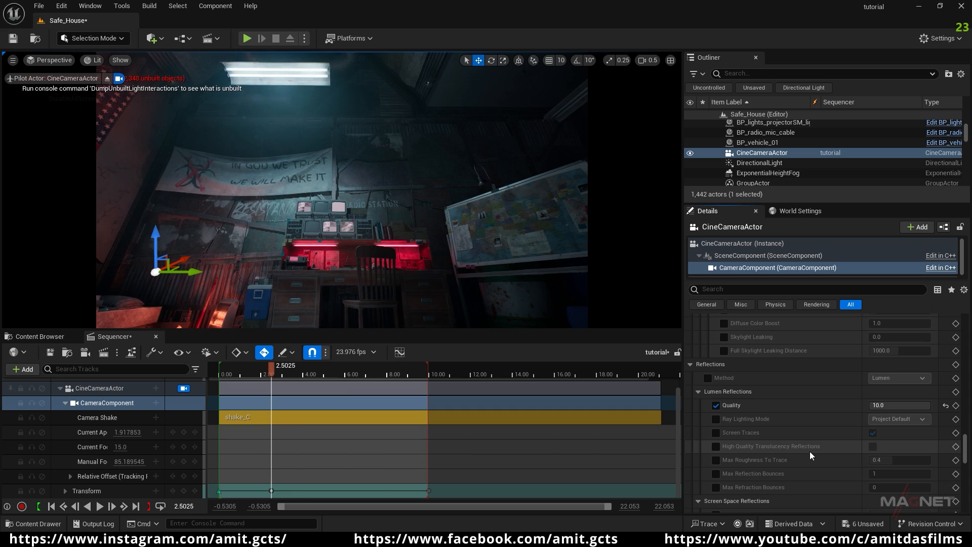
- Enable the Lumen Reflections override for High Quality Translucency Reflections and turn the option on
{"action": "left_click", "coordinate": [716, 446]}
{"action": "left_click", "coordinate": [872, 446]}
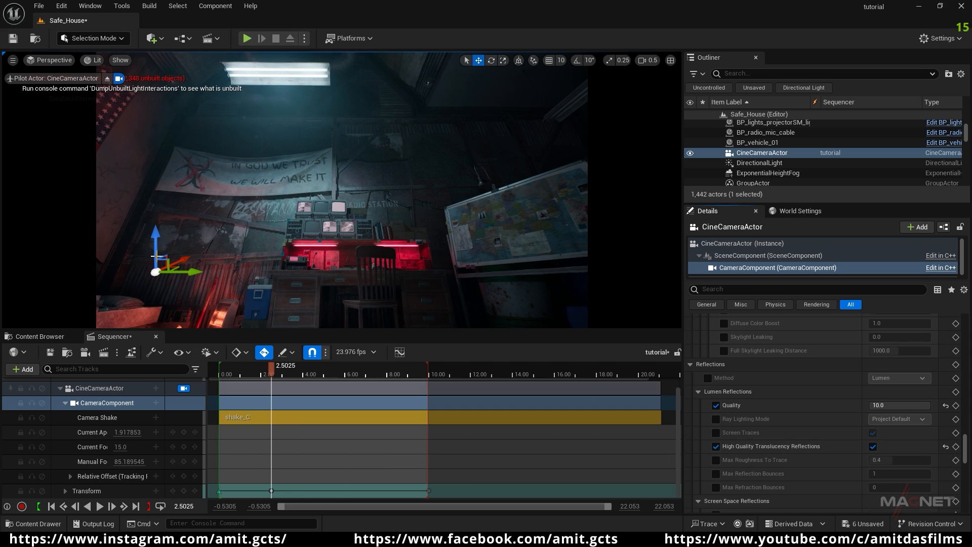
- Enable the Film Grain Intensity override, preview a strong value of 5, and then set it to 0.5
{"action": "scroll", "coordinate": [764, 440], "scroll_direction": "down", "scroll_amount": 10}
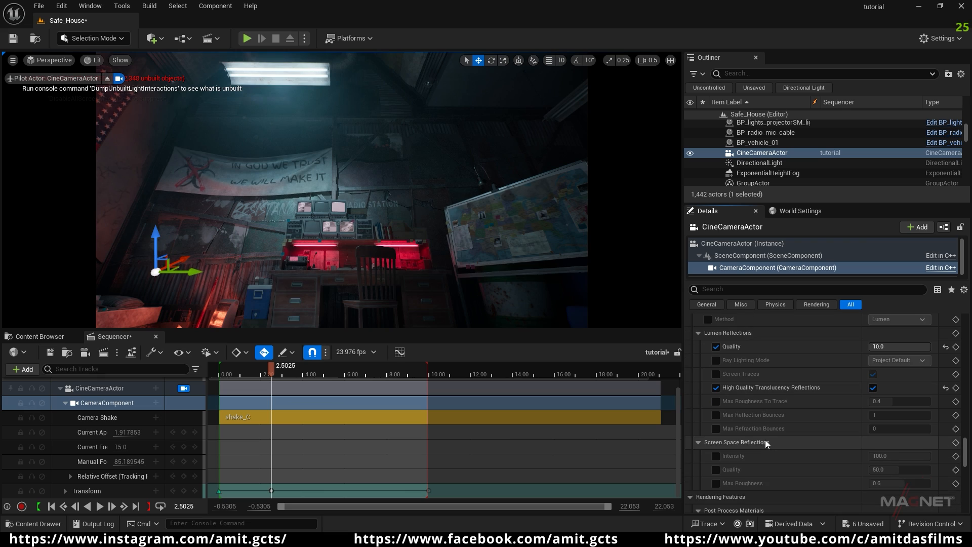
{"action": "scroll", "coordinate": [764, 439], "scroll_direction": "down", "scroll_amount": 5}
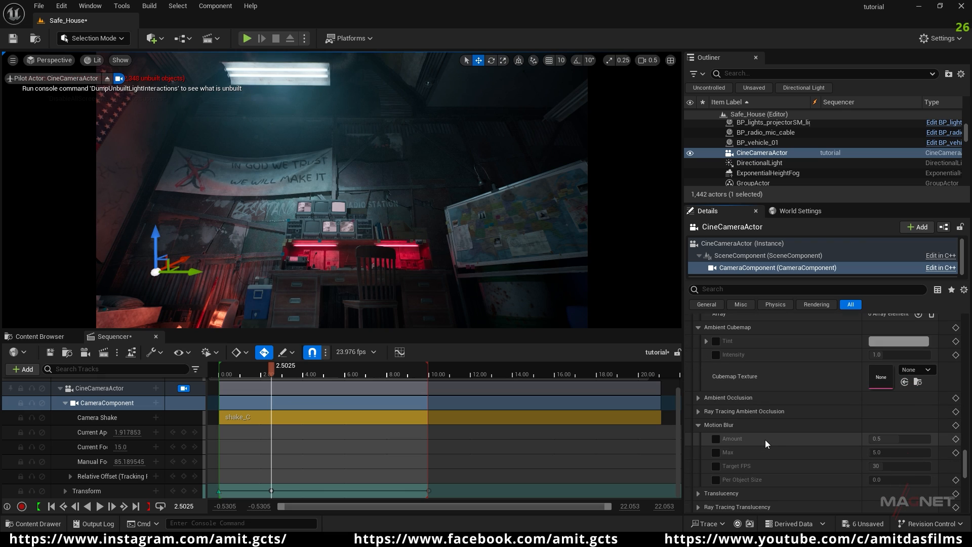
{"action": "scroll", "coordinate": [765, 440], "scroll_direction": "down", "scroll_amount": 1}
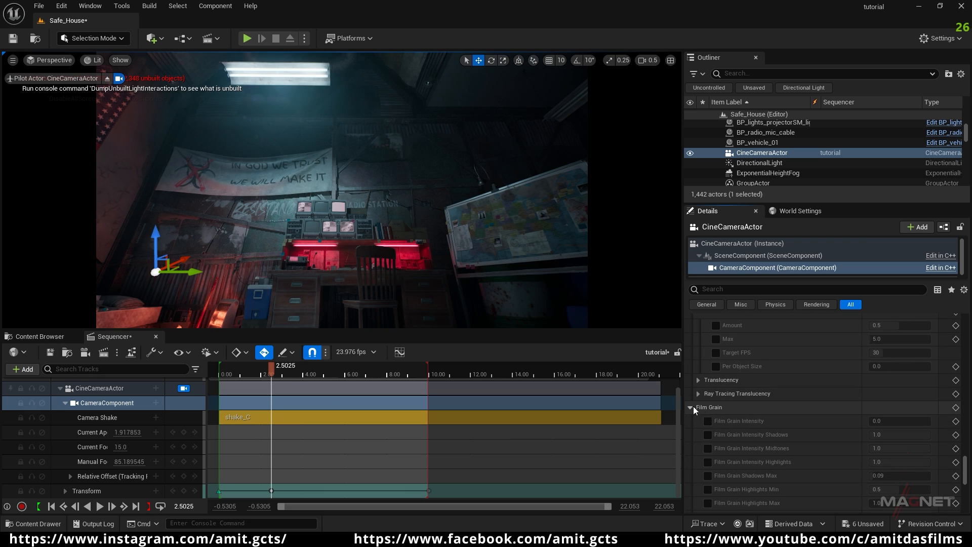
{"action": "scroll", "coordinate": [758, 408], "scroll_direction": "down", "scroll_amount": 1}
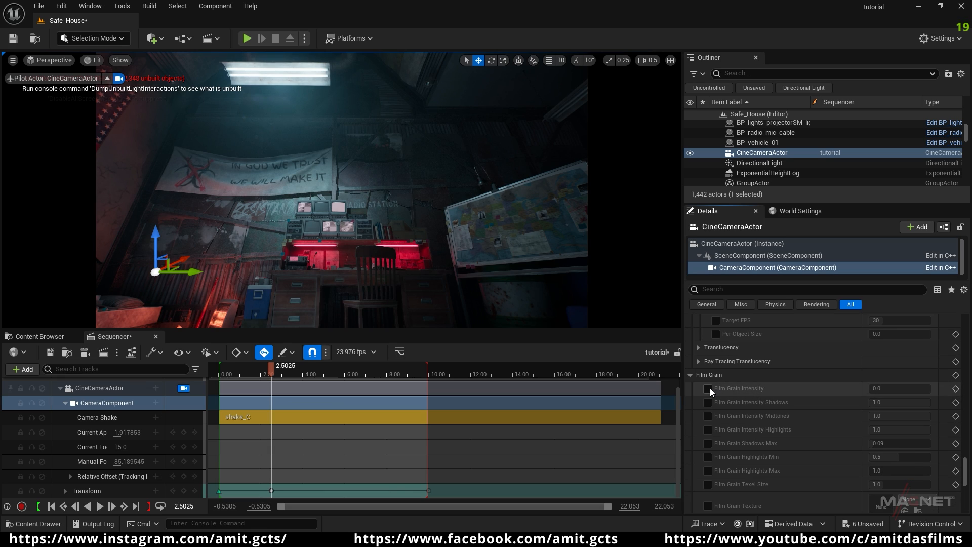
{"action": "left_click", "coordinate": [708, 389]}
{"action": "left_click", "coordinate": [884, 388]}
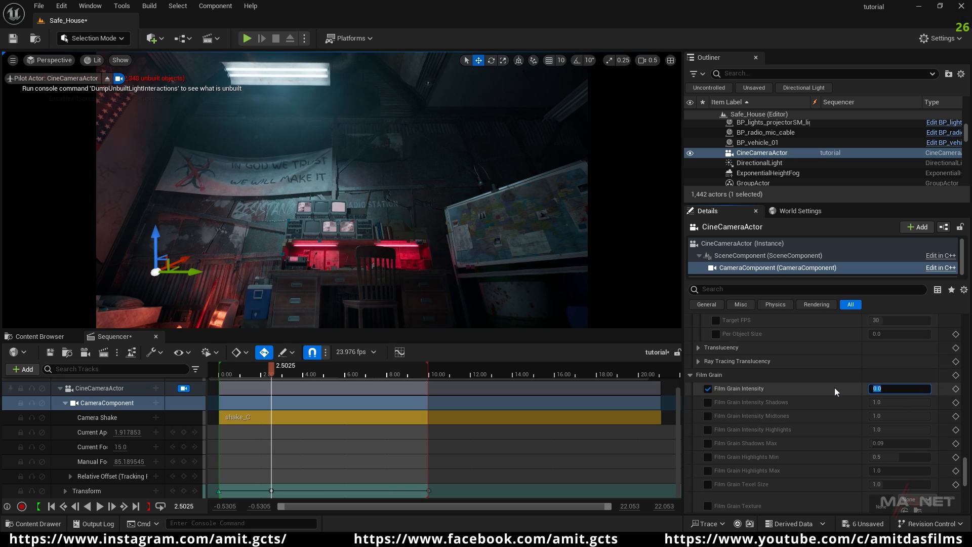
{"action": "type", "text": "5"}
{"action": "key", "text": "Return"}
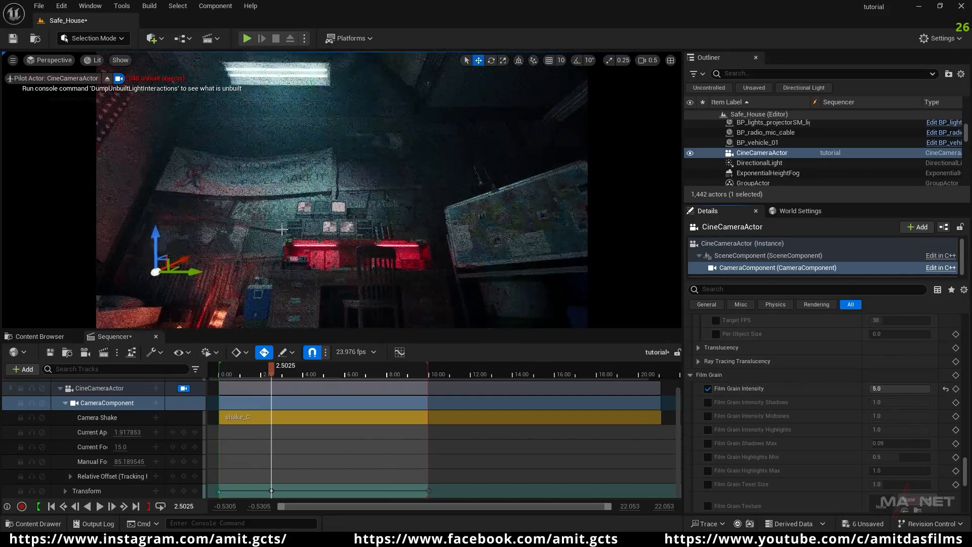
{"action": "left_click", "coordinate": [879, 389]}
{"action": "type", "text": "0.5"}
{"action": "key", "text": "Return"}
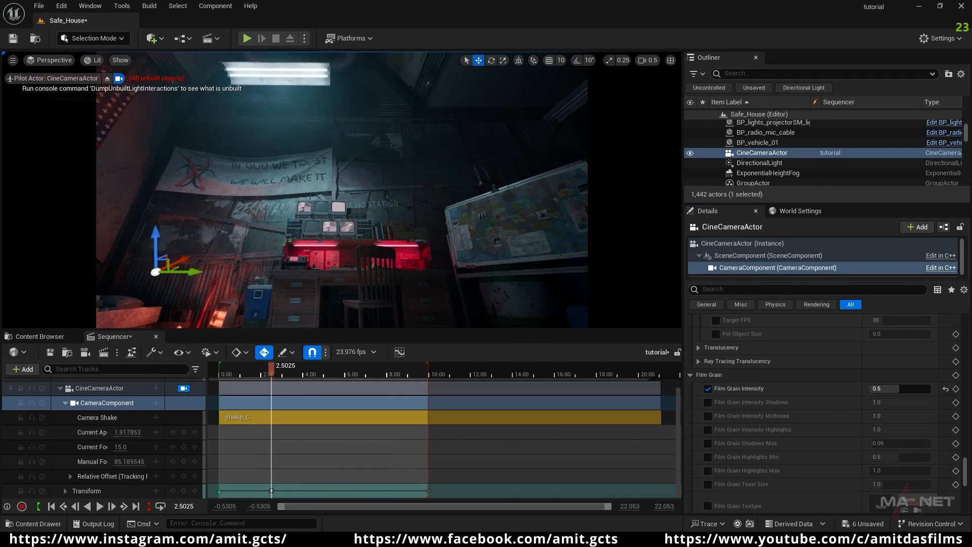
- Examine the graded desk area through the piloted camera and review the remaining post-process settings of the camera component
{"action": "right_click_drag", "start_coordinate": [286, 143], "coordinate": [284, 129]}
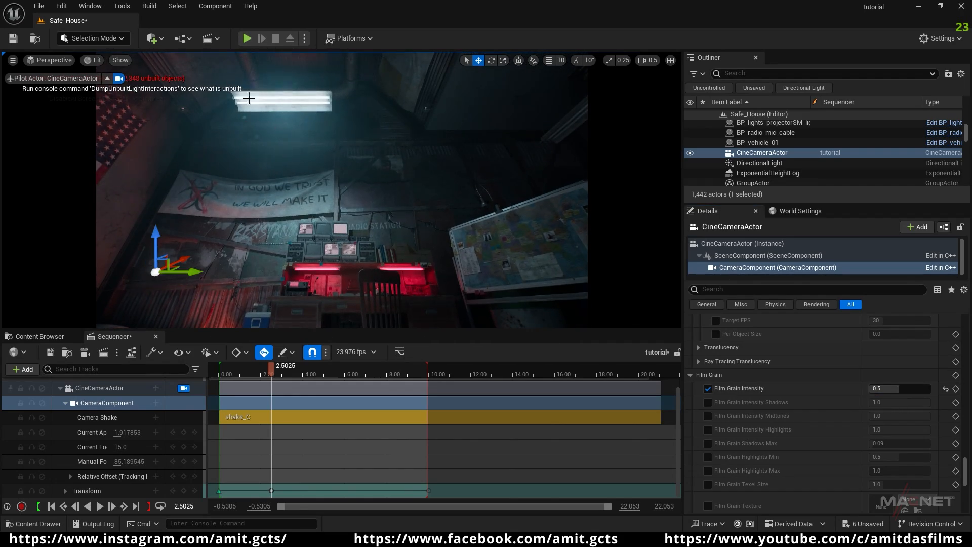
{"action": "right_click_drag", "start_coordinate": [308, 216], "coordinate": [298, 246]}
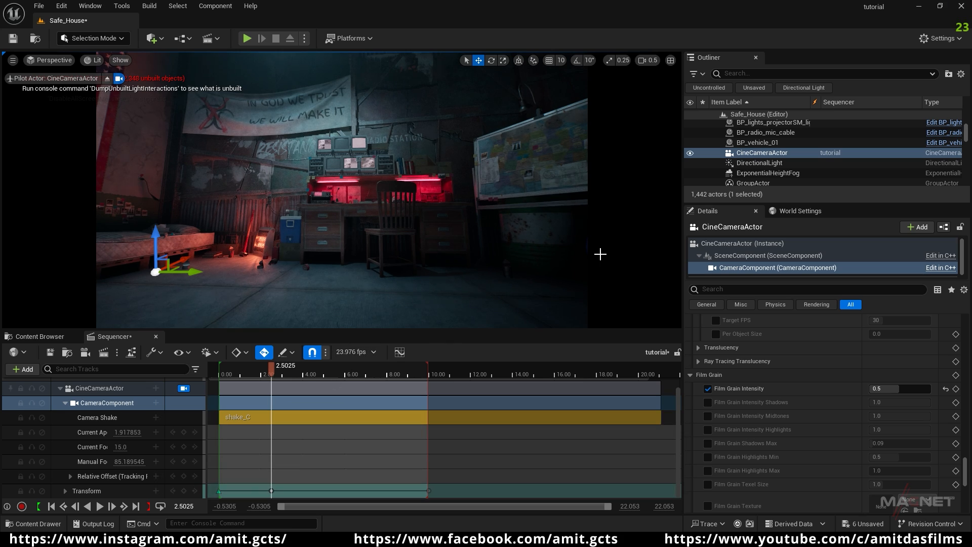
{"action": "scroll", "coordinate": [810, 405], "scroll_direction": "down", "scroll_amount": 3}
{"action": "scroll", "coordinate": [779, 420], "scroll_direction": "down", "scroll_amount": 10}
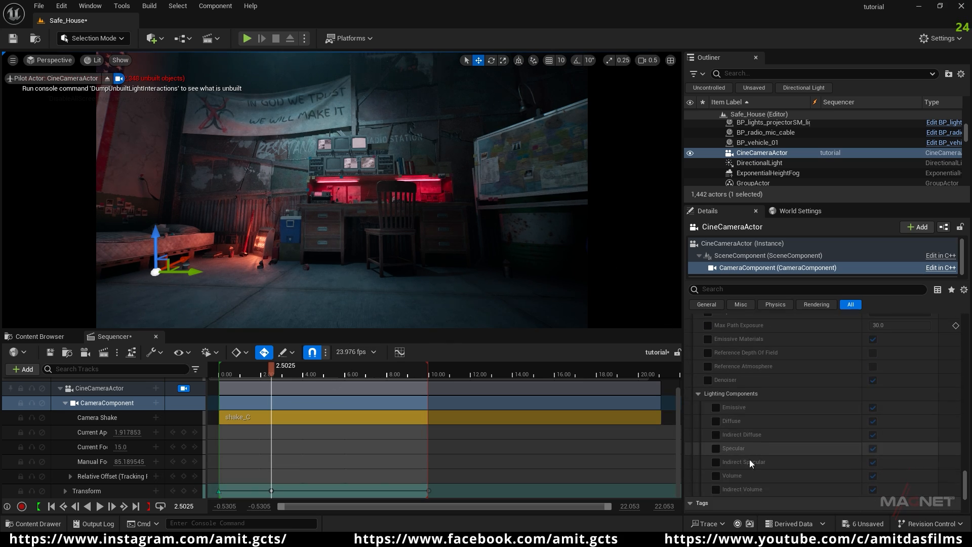
{"action": "scroll", "coordinate": [770, 399], "scroll_direction": "up", "scroll_amount": 10}
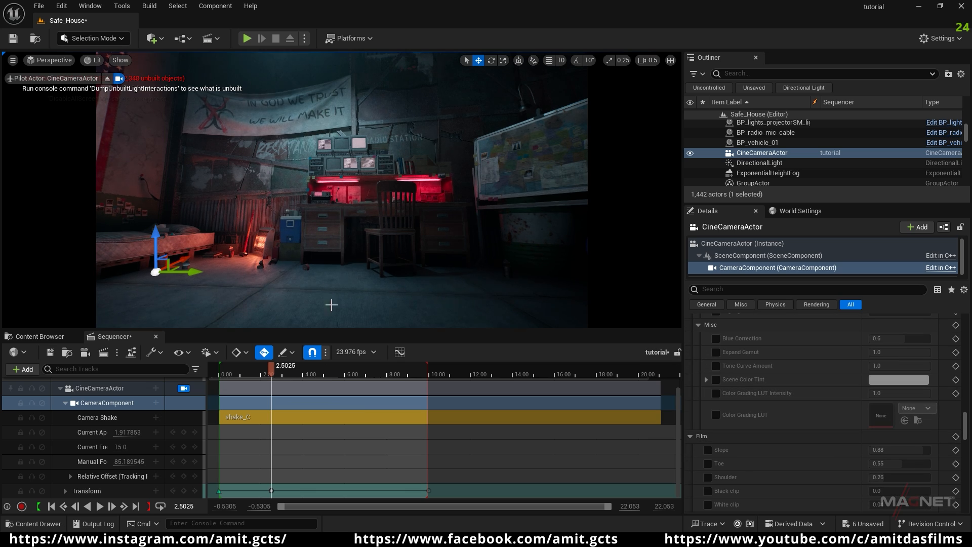
- Undo the last keyframe deletion and play back the camera animation from near the start of the sequence
{"action": "key", "text": "ctrl+z"}
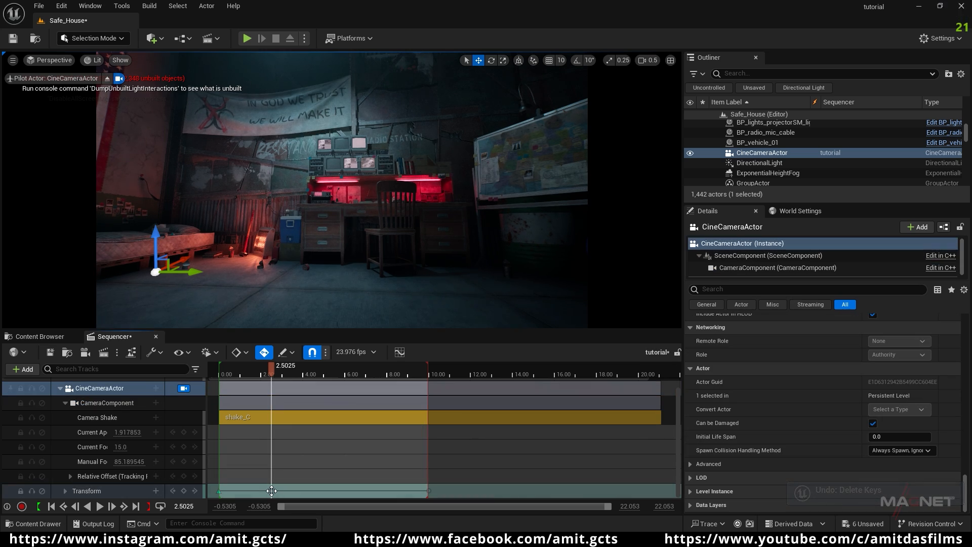
{"action": "left_click_drag", "start_coordinate": [263, 369], "coordinate": [234, 368]}
{"action": "key", "text": "space"}
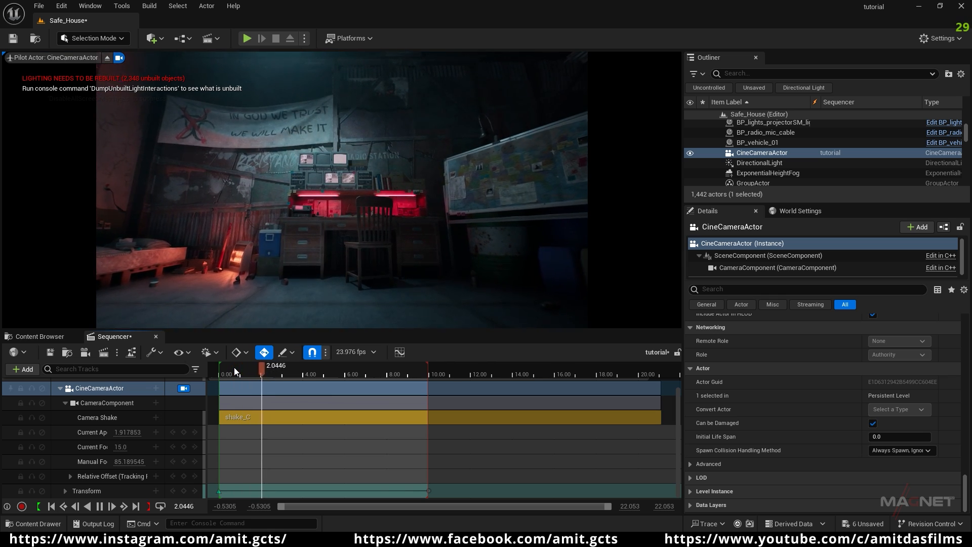